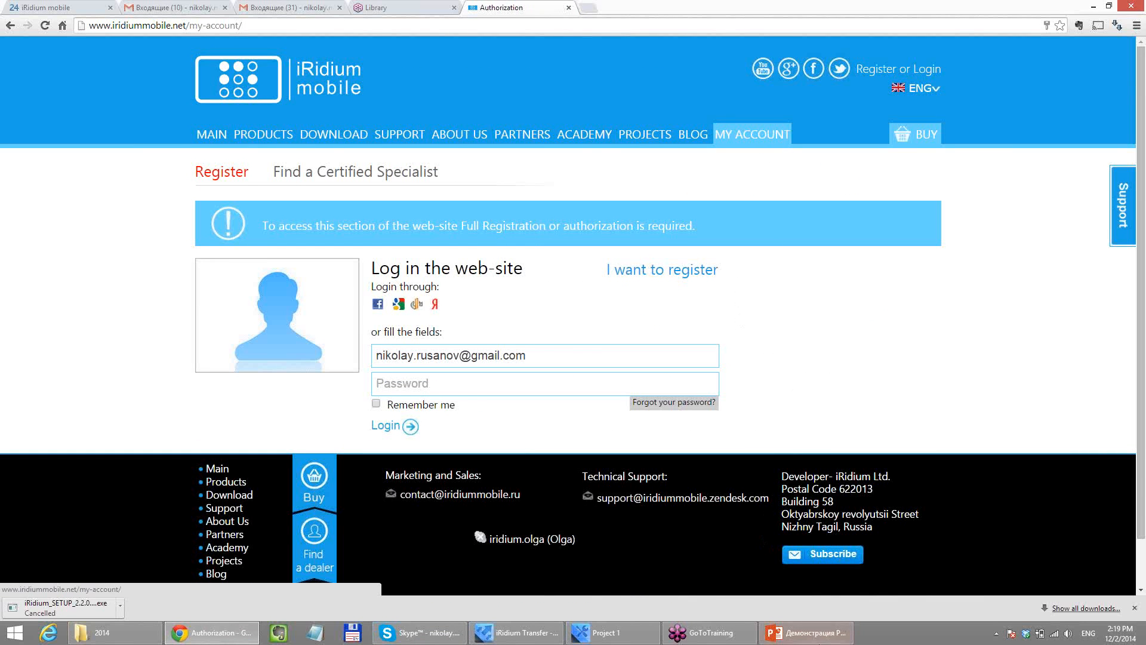
- Switch to the PowerPoint presentation and advance the slide show to the slide on getting the device HWID
left_click(805, 632)
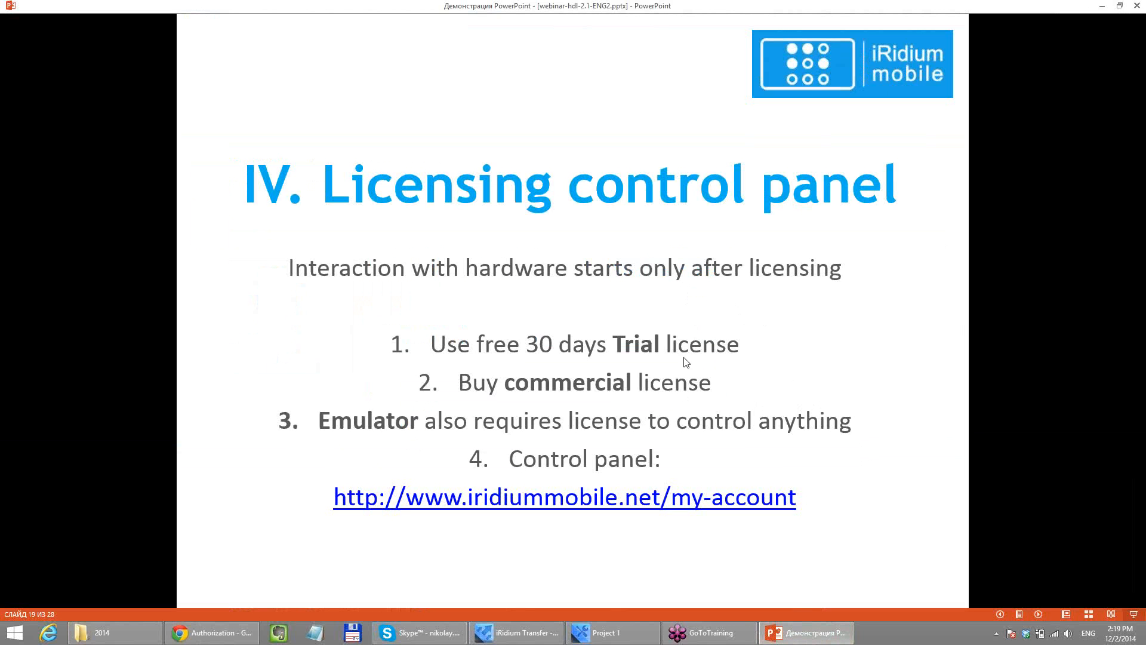
left_click(634, 212)
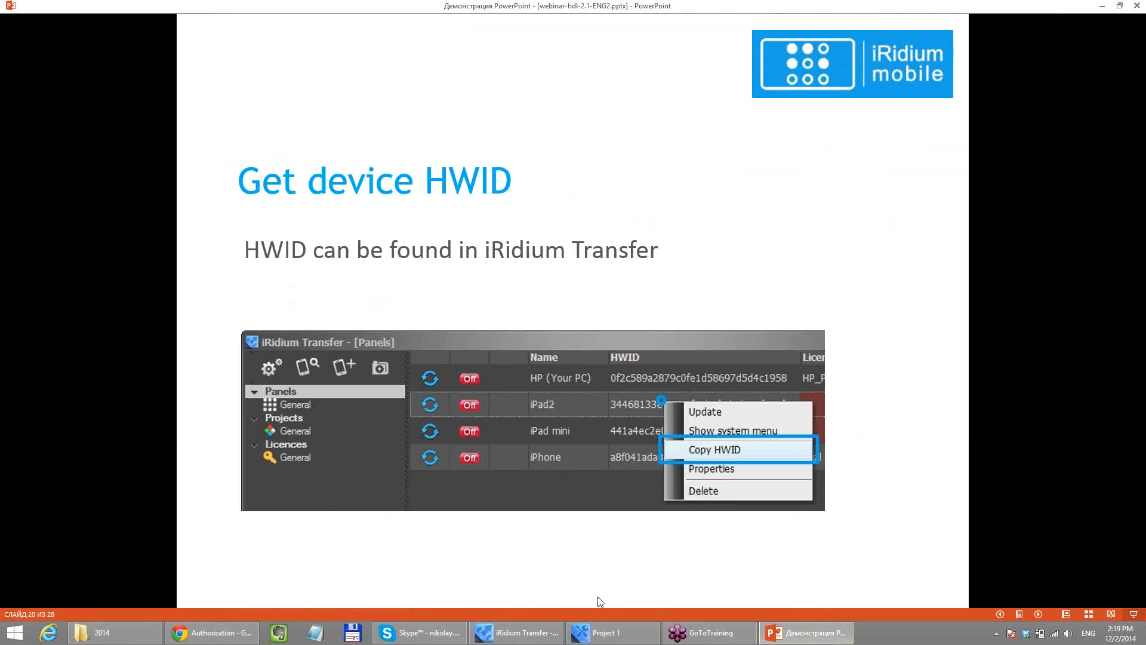
- Switch to iRidium Transfer and review the search server and update server settings in its properties
left_click(517, 633)
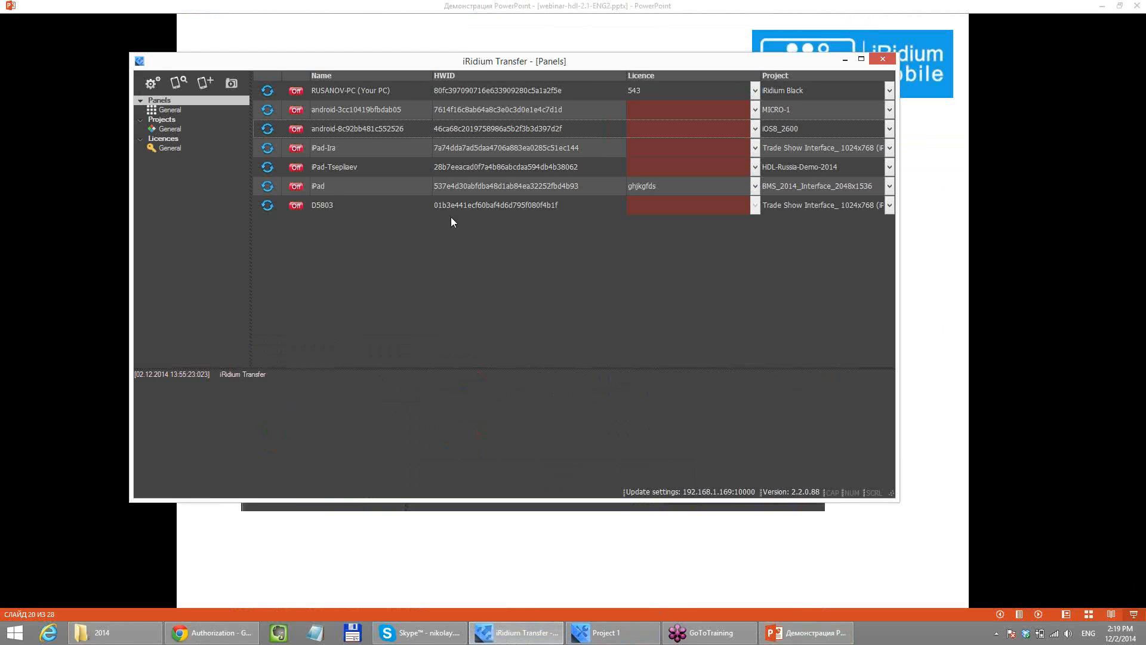
left_click(321, 209)
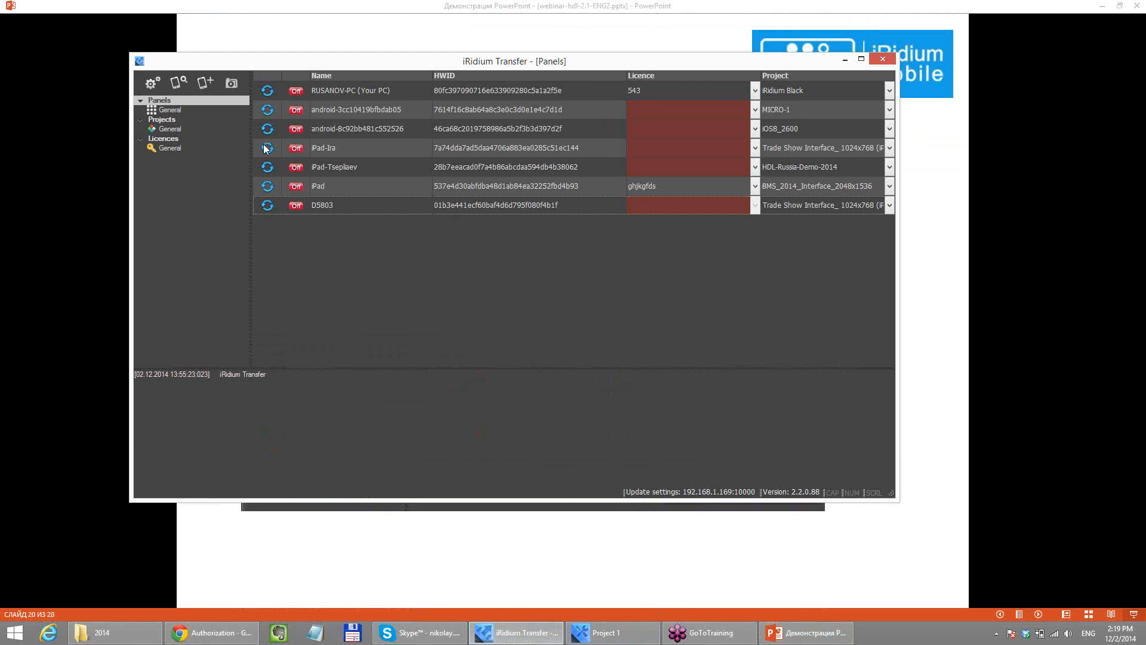
left_click(152, 84)
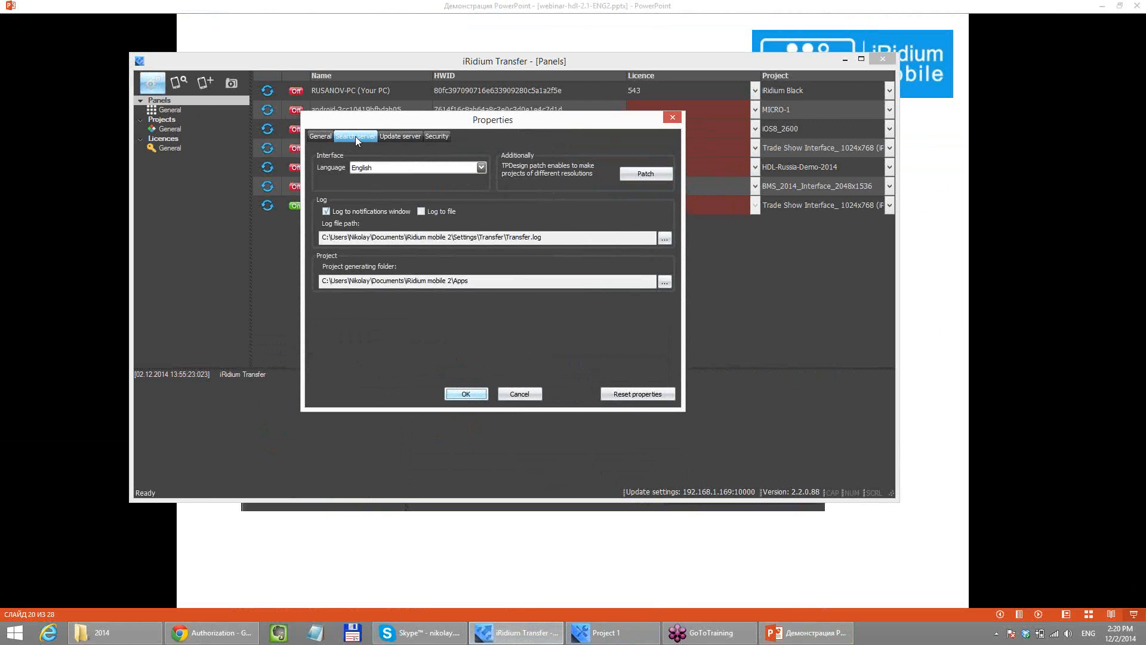
left_click(356, 136)
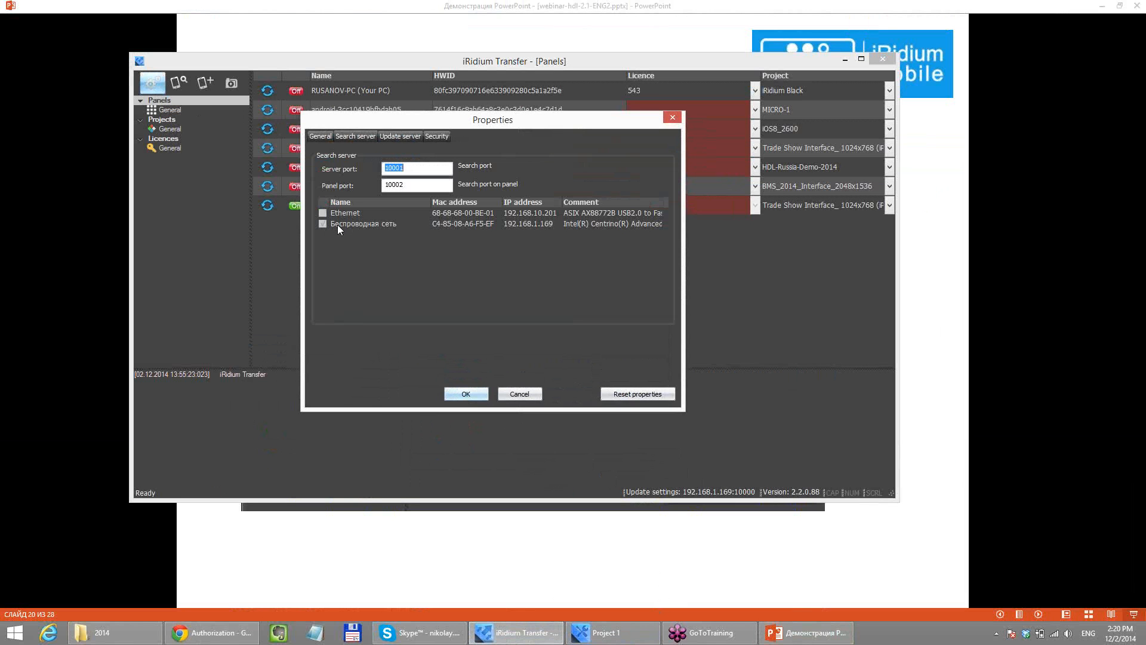
left_click(403, 135)
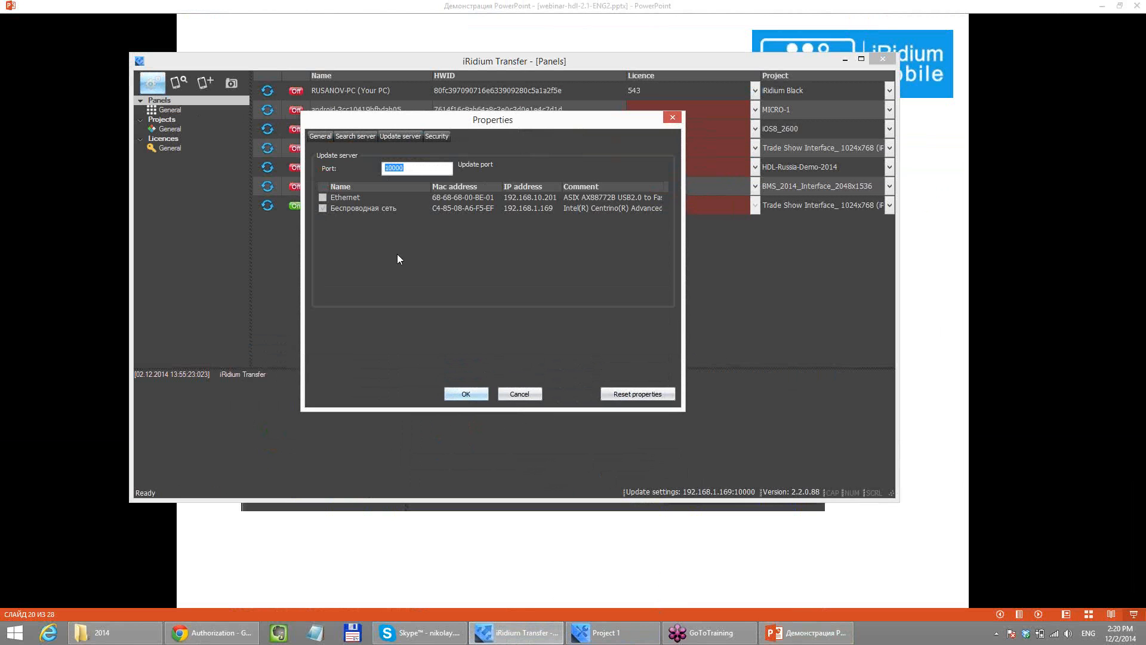
left_click(466, 394)
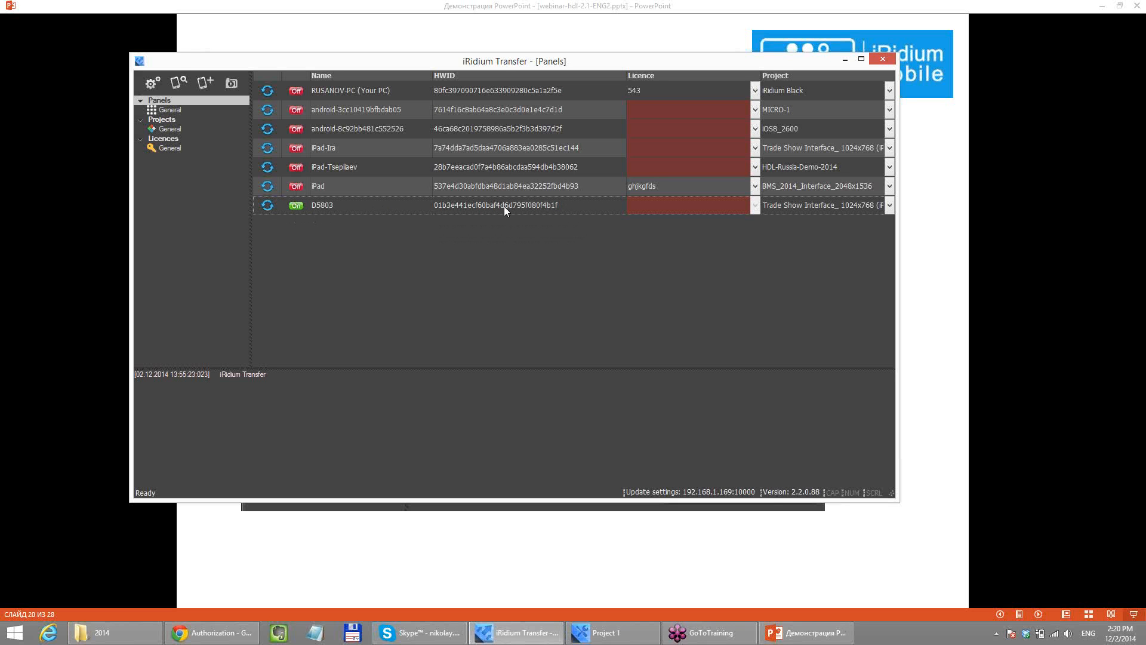
- Copy the HWID of the D5B03 panel
right_click(488, 207)
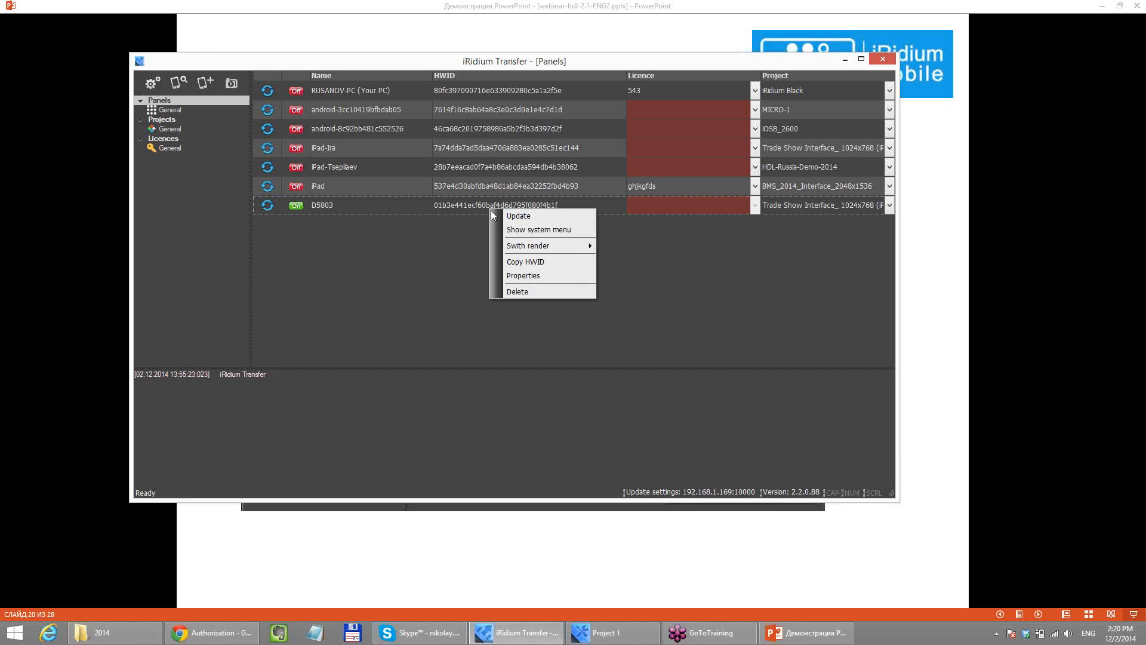
left_click(548, 263)
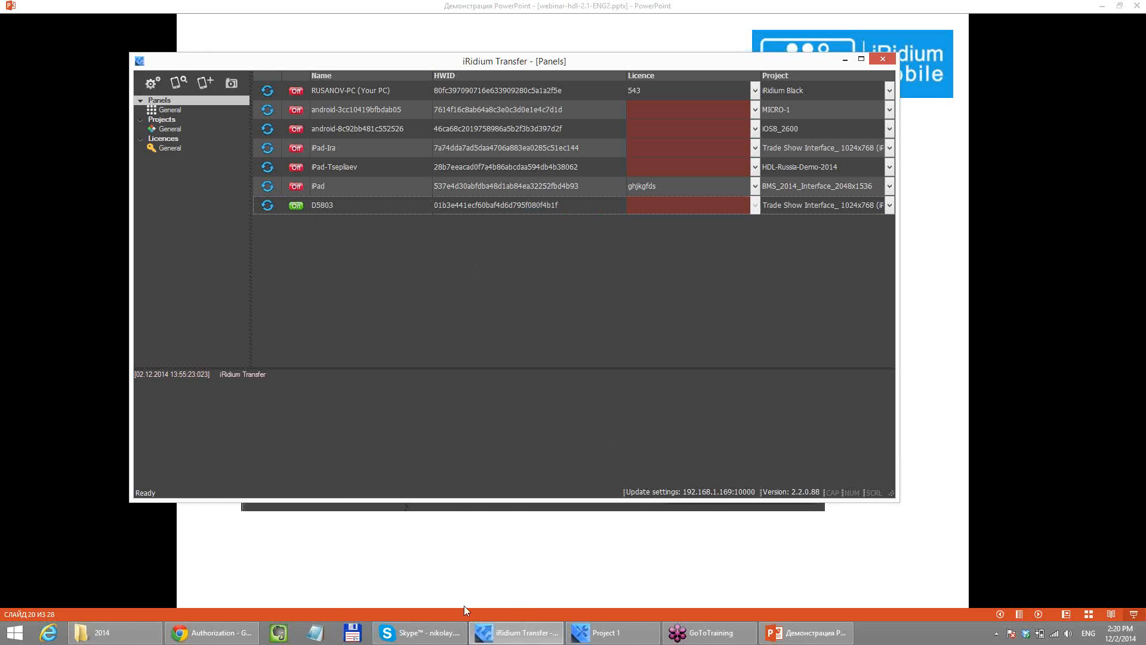
- Switch to the Chrome browser, log in to the iRidium website with the account password, and dismiss the downloads bar
left_click(194, 641)
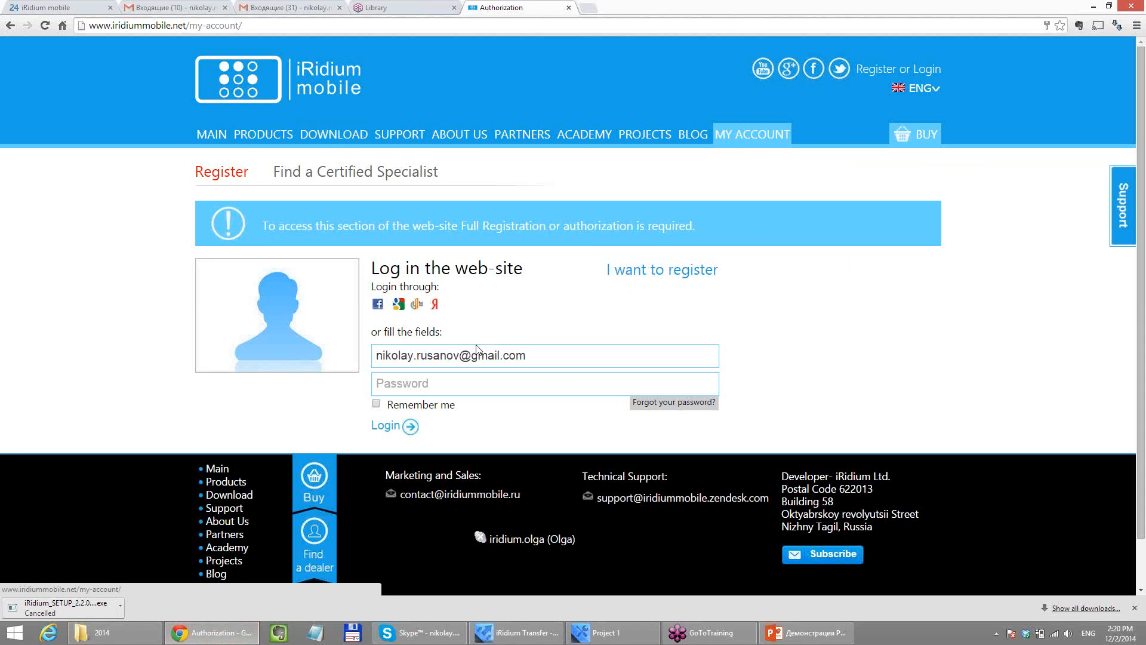
left_click(411, 382)
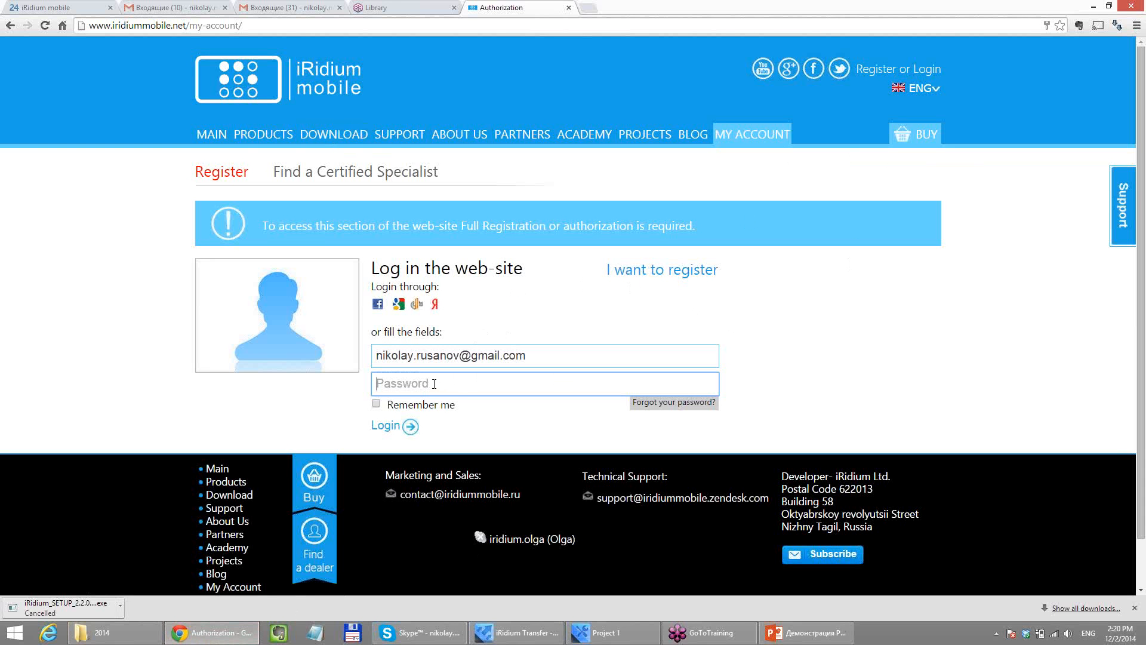
type("••••••••")
left_click(399, 426)
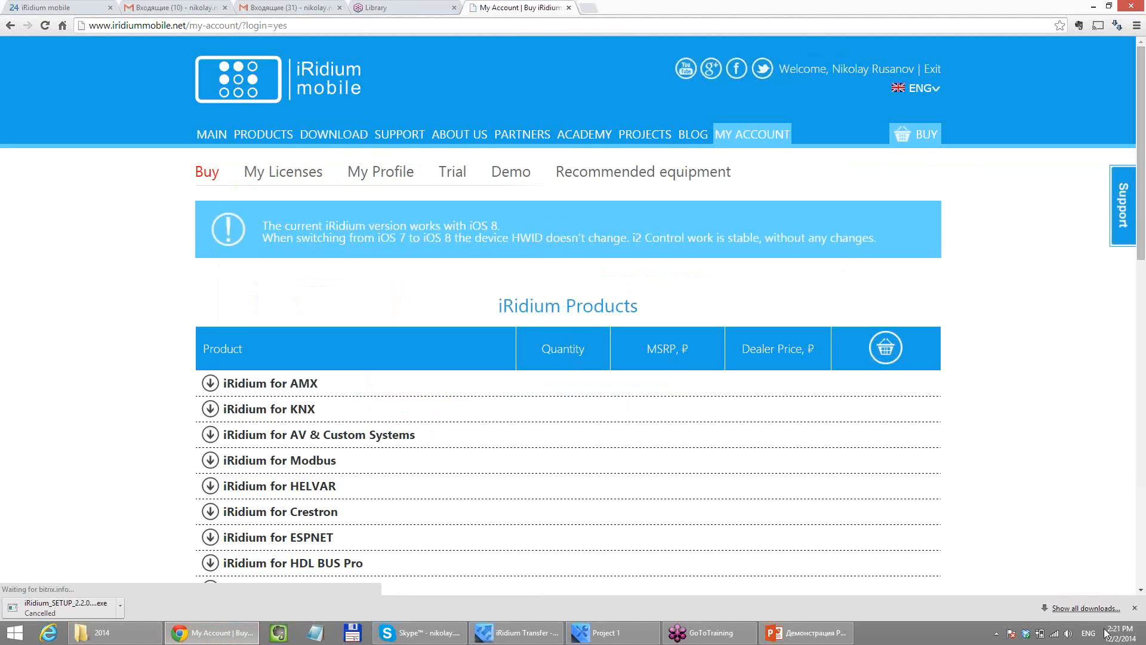
left_click(1134, 608)
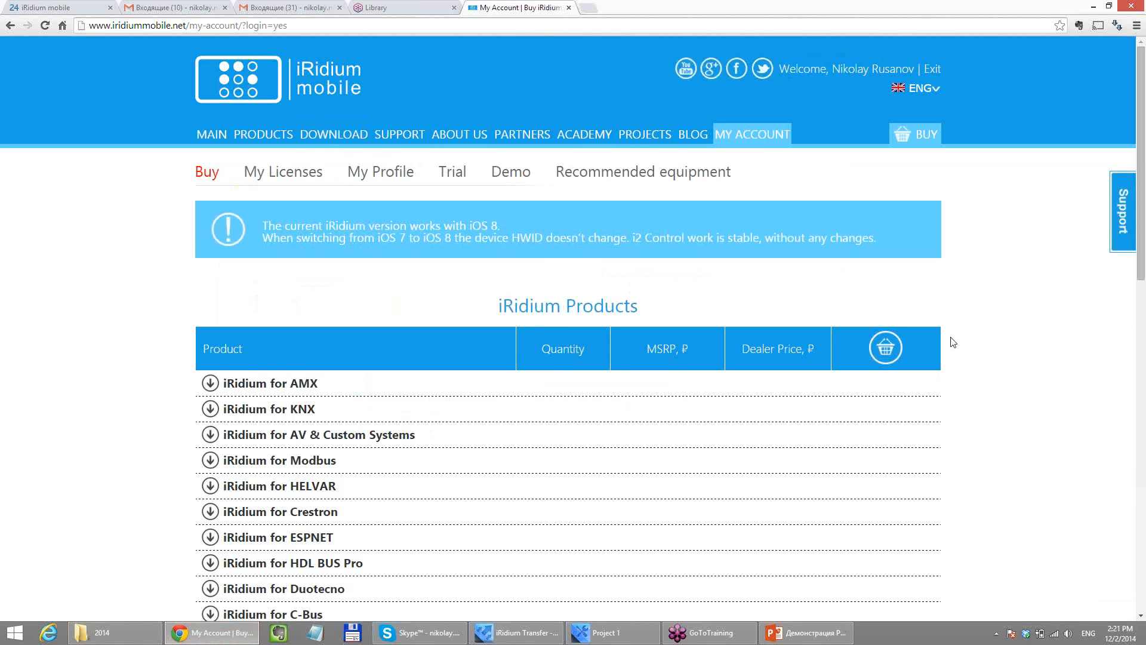
- Look through the iRidium products, GUI templates and branded apps offered on the account's purchase page
scroll(953, 342, "down", 3)
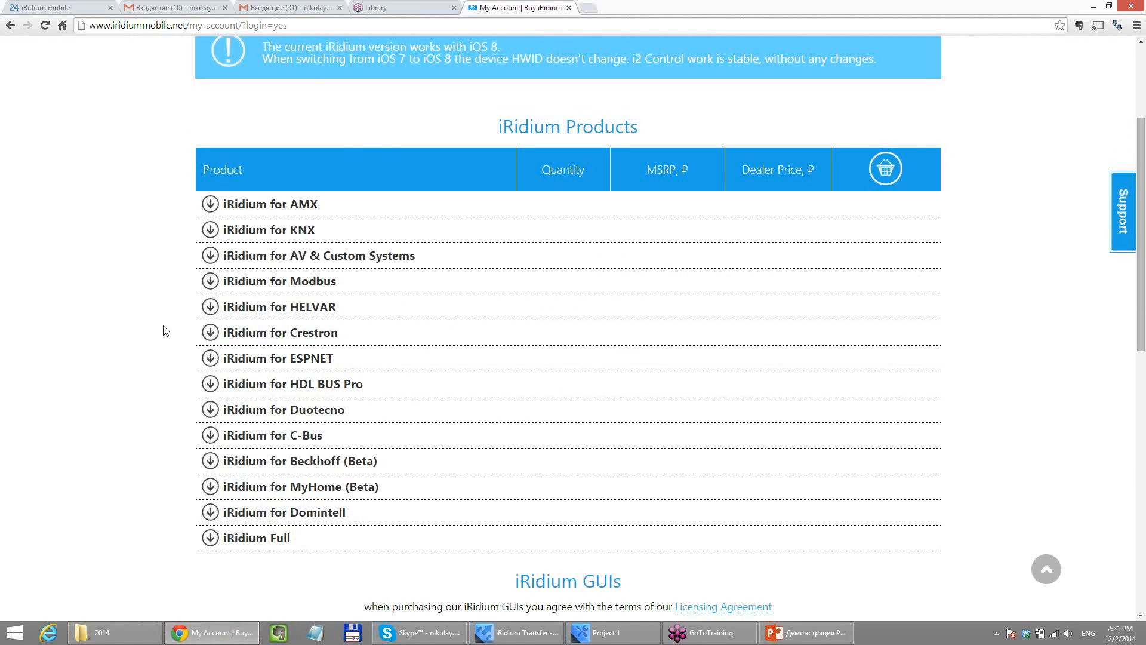
scroll(145, 354, "down", 1)
scroll(145, 353, "down", 2)
scroll(145, 353, "down", 3)
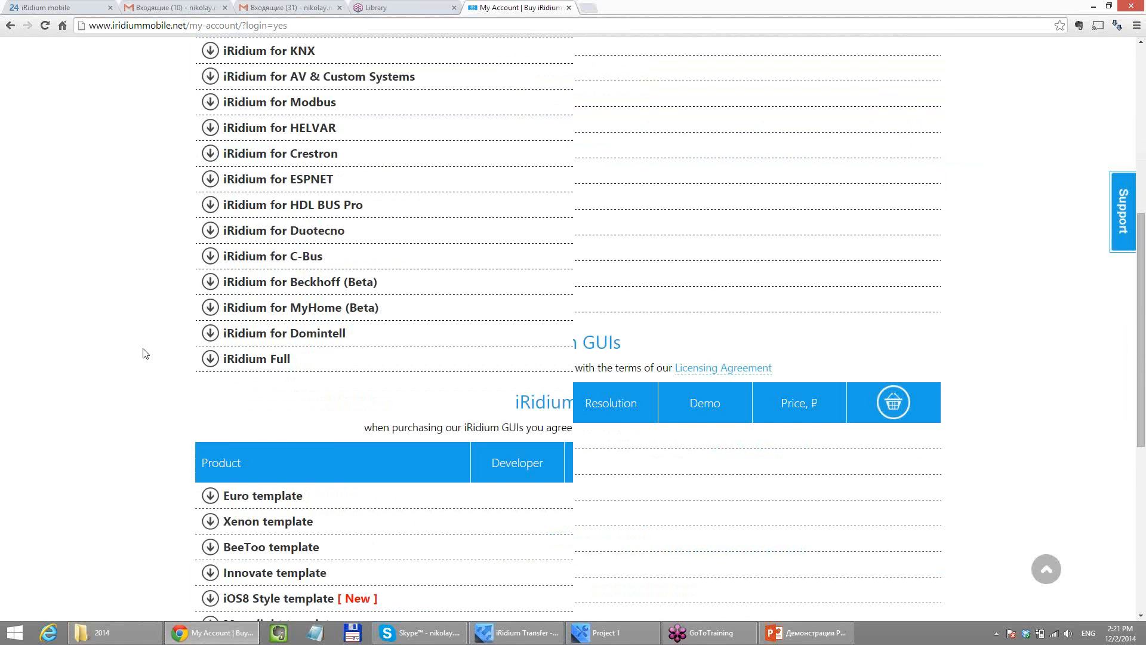
scroll(145, 353, "down", 5)
scroll(300, 328, "up", 3)
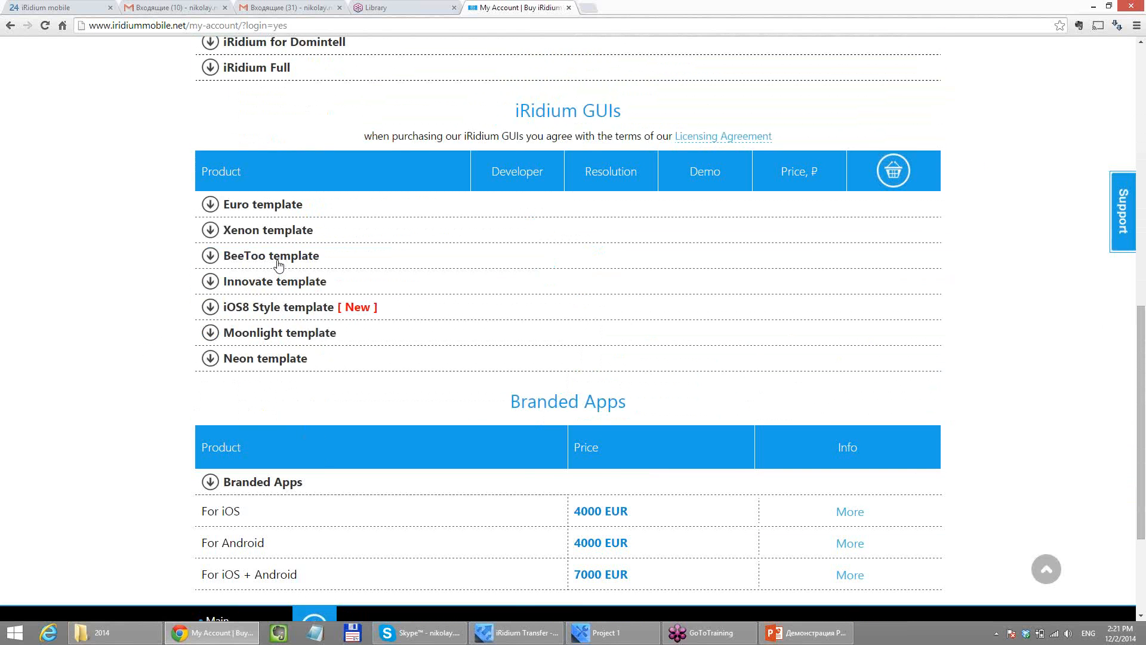
scroll(269, 383, "up", 1)
scroll(350, 392, "up", 5)
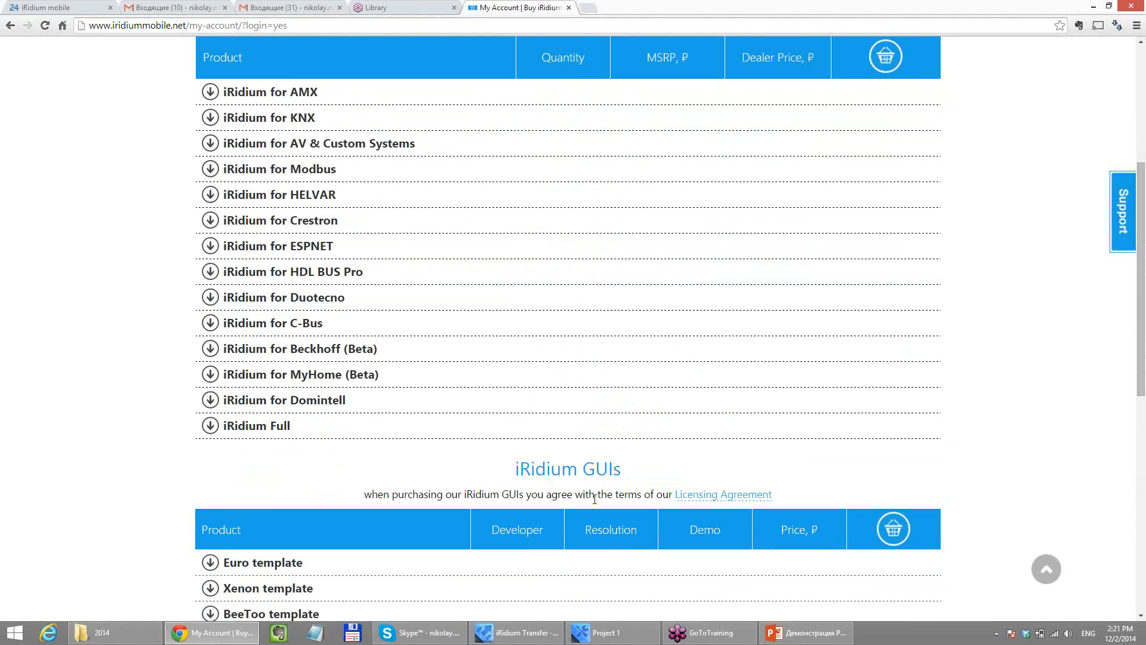
scroll(572, 471, "down", 2)
scroll(573, 461, "up", 7)
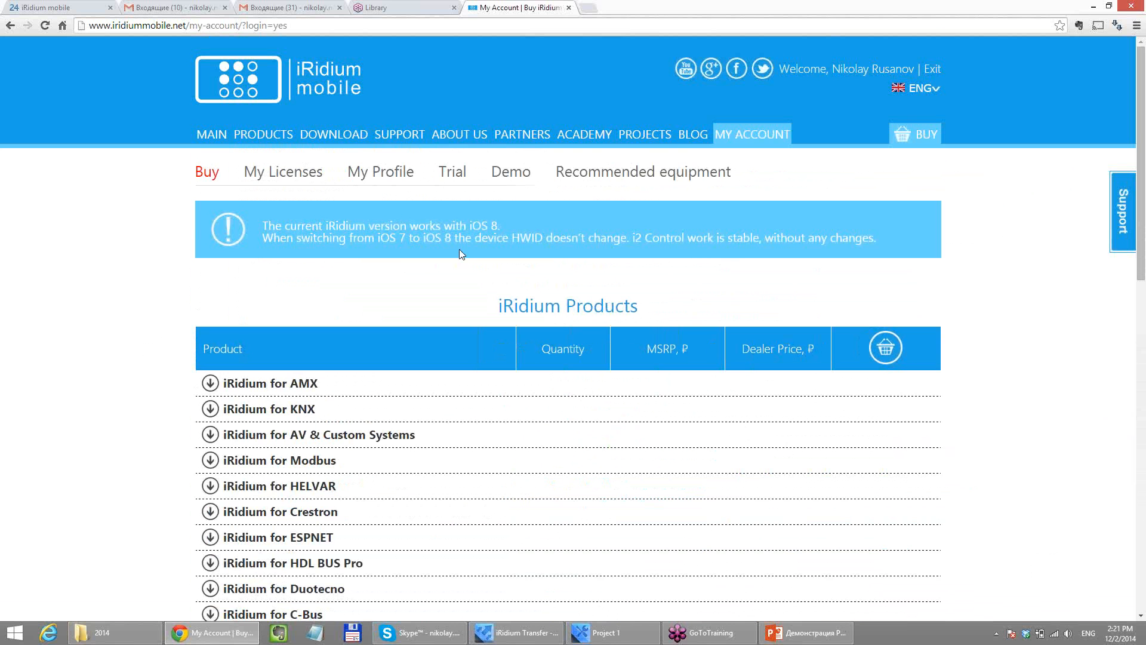
- Request the free 30-day trial licenses and go on to the account's license list
left_click(449, 177)
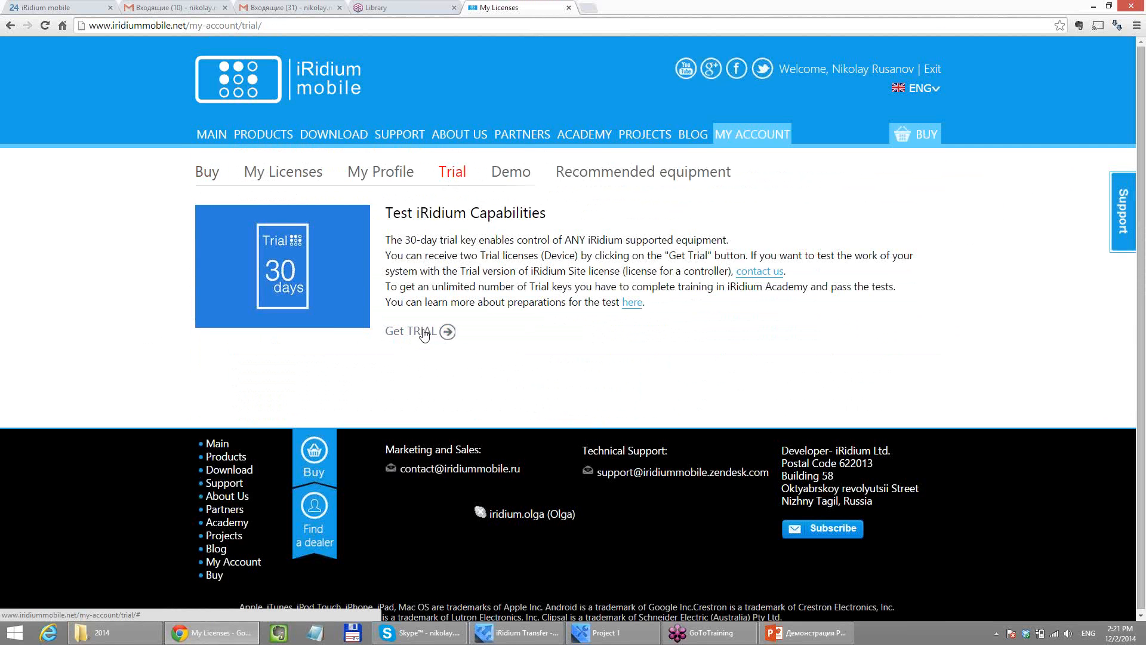
left_click(417, 334)
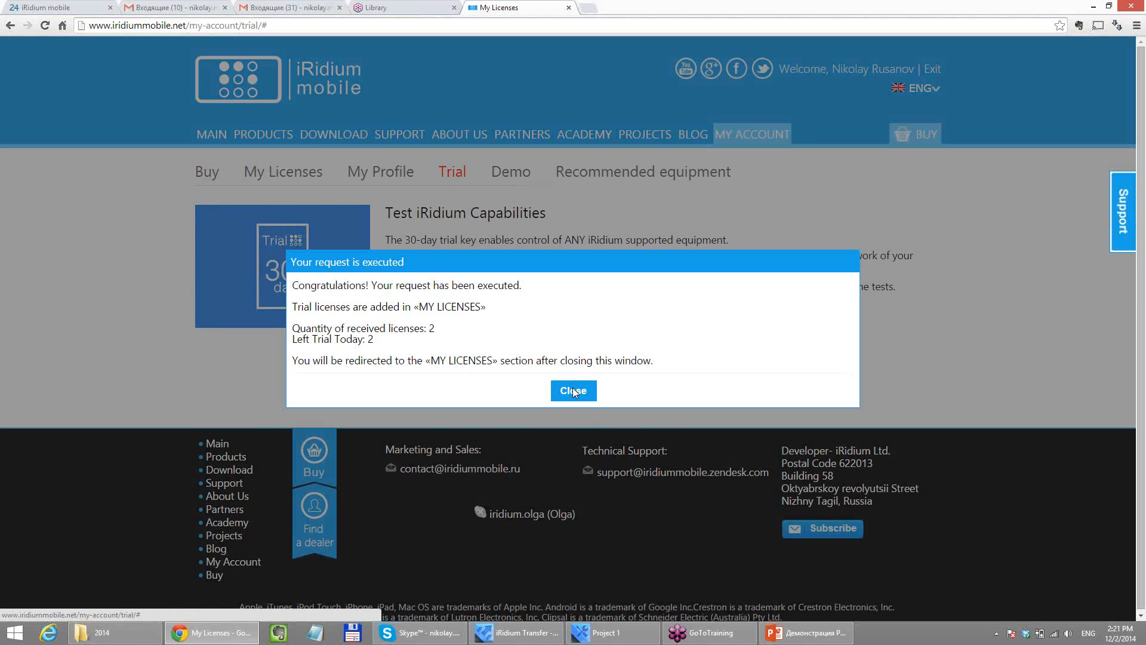
left_click(572, 389)
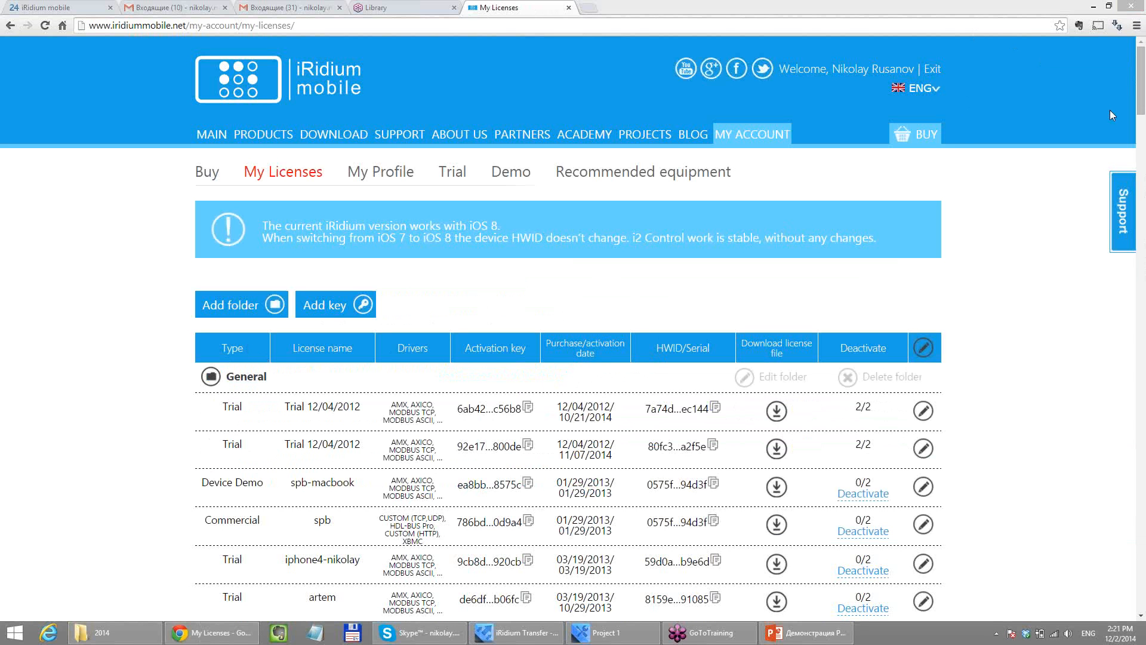
- Examine the newly added trial licenses at the end of the license list and view the form for adding a key
left_click_drag(1142, 96, 1141, 586)
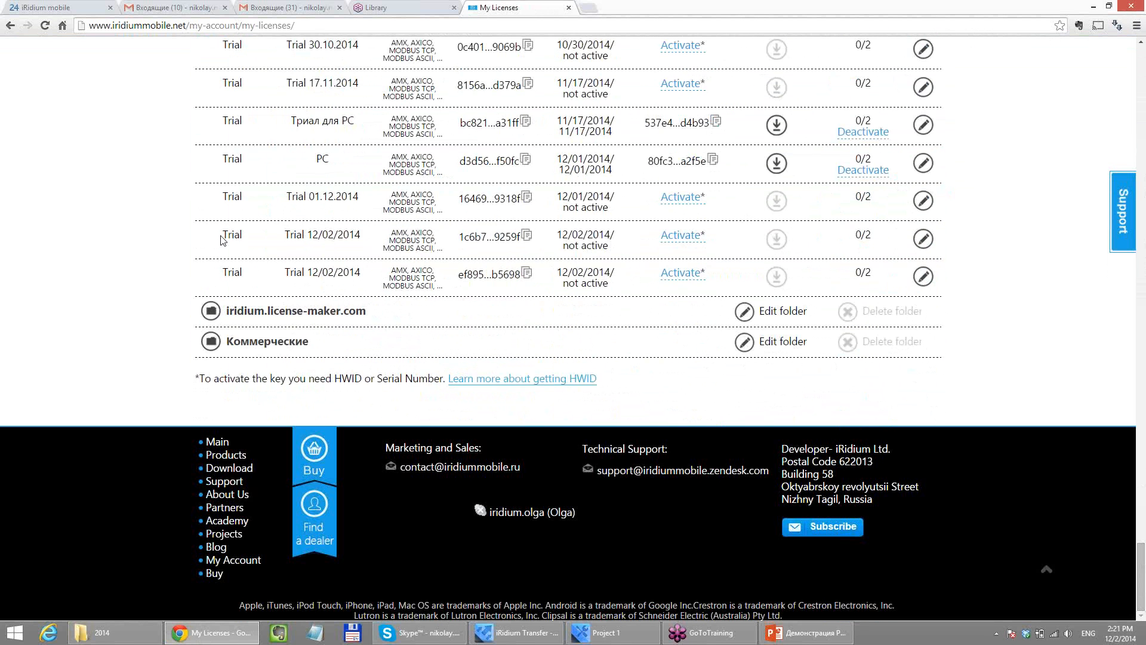
left_click_drag(222, 236, 935, 290)
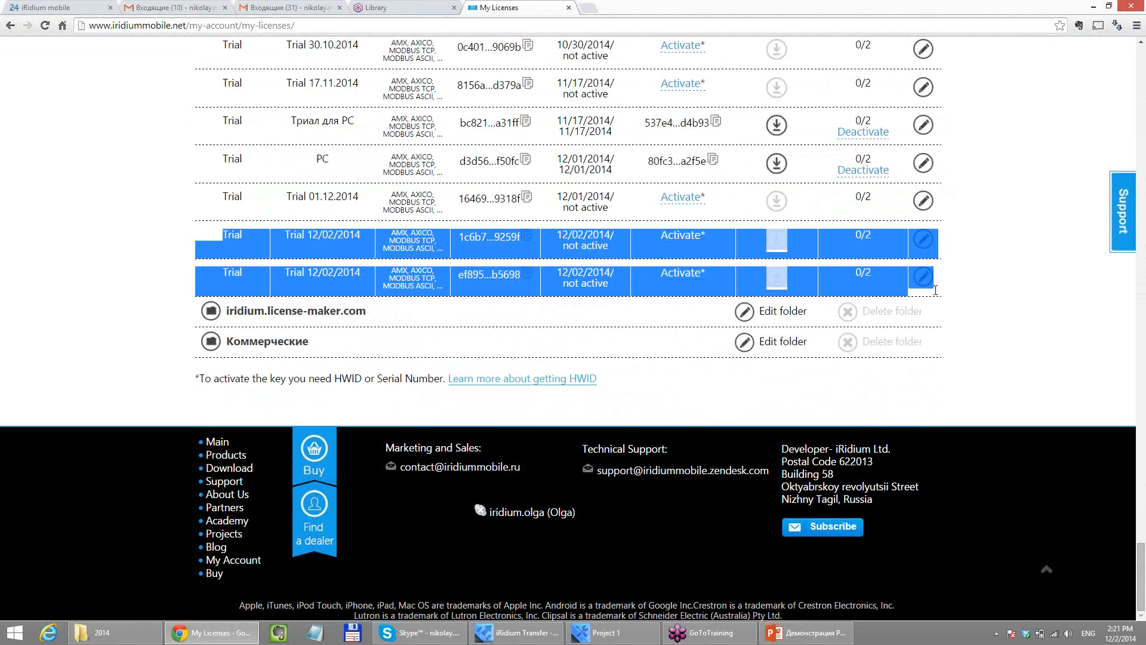
left_click(671, 294)
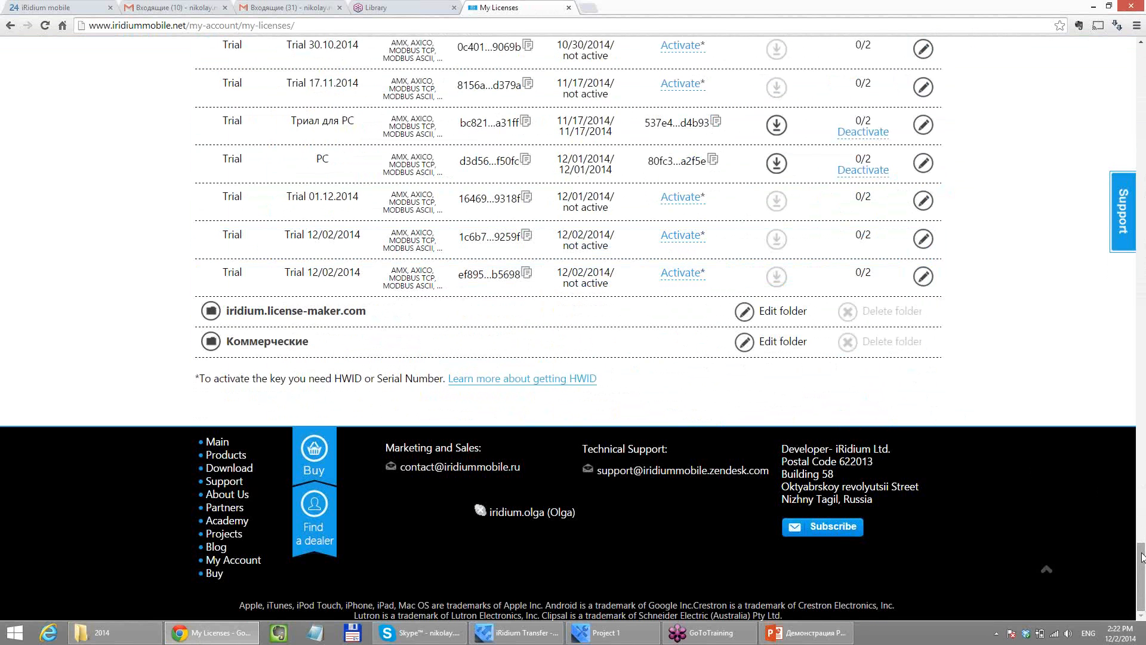
left_click_drag(1142, 558, 1142, 39)
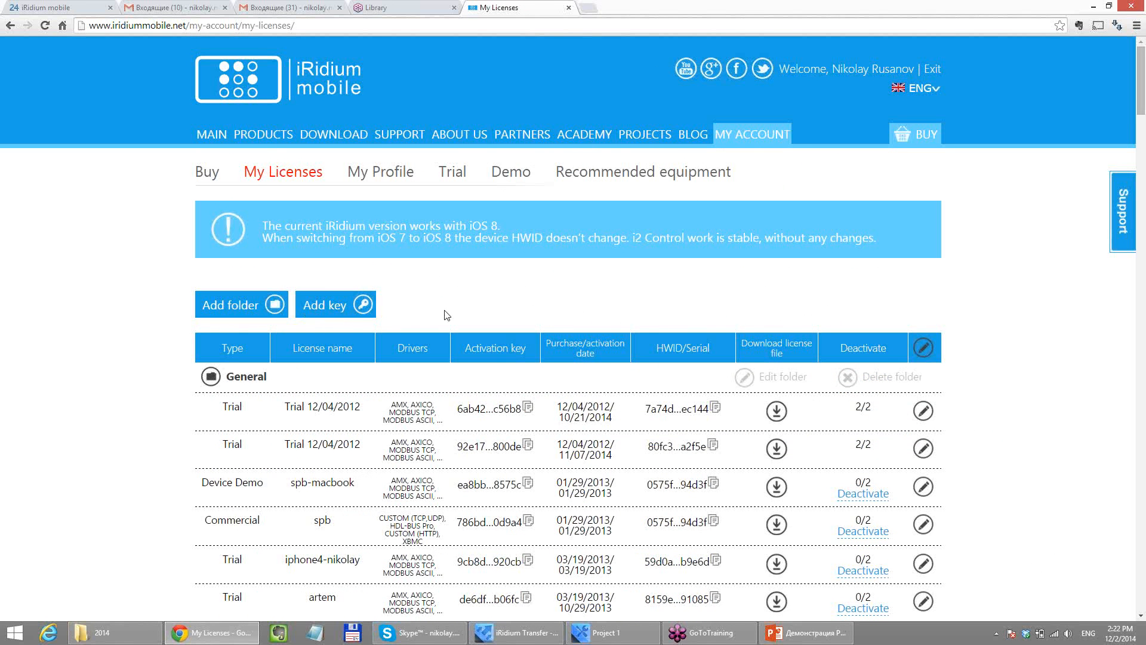
left_click(351, 305)
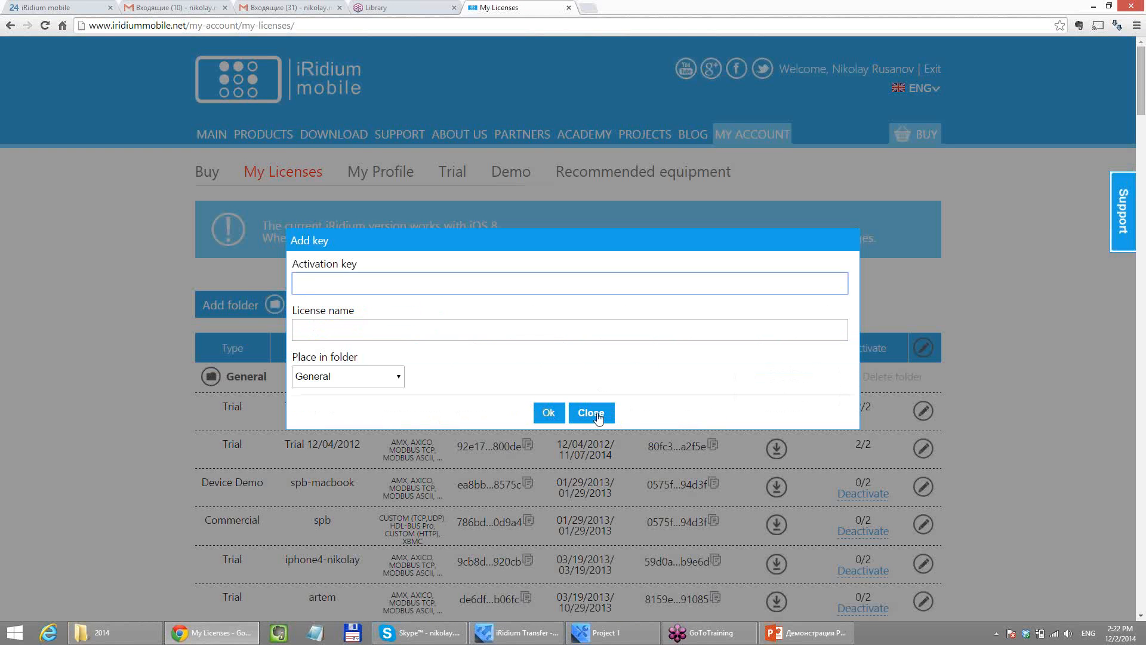
left_click(954, 228)
- Activate the last Trial 12/02/2014 license in the General folder with the copied device HWID
left_click_drag(1141, 80, 1142, 573)
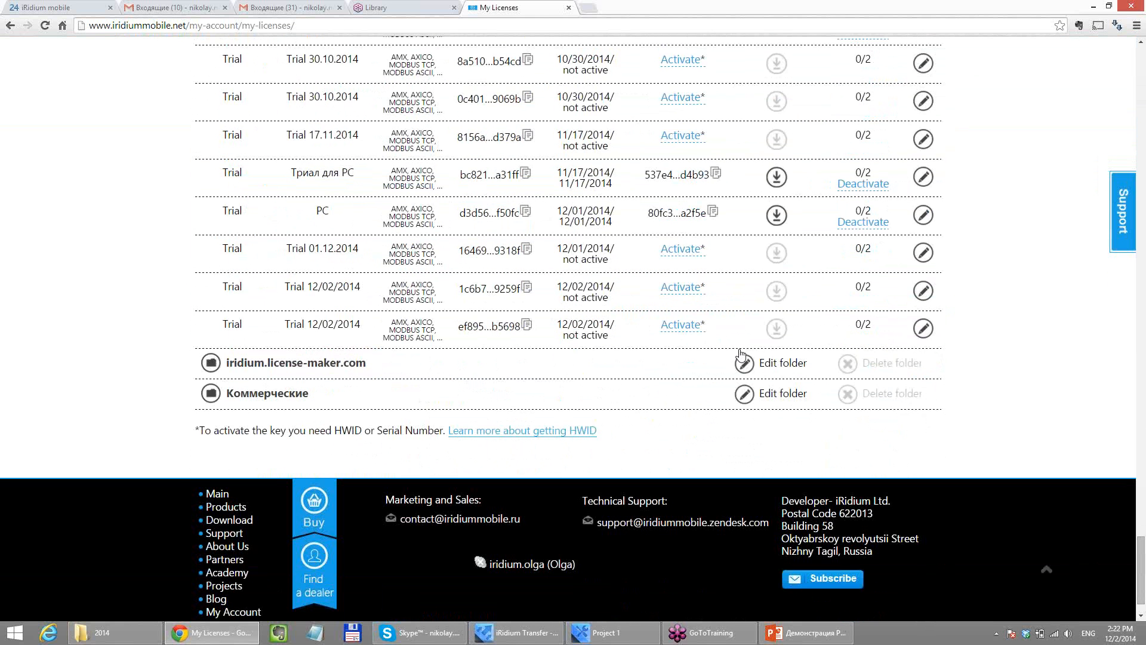
left_click(680, 325)
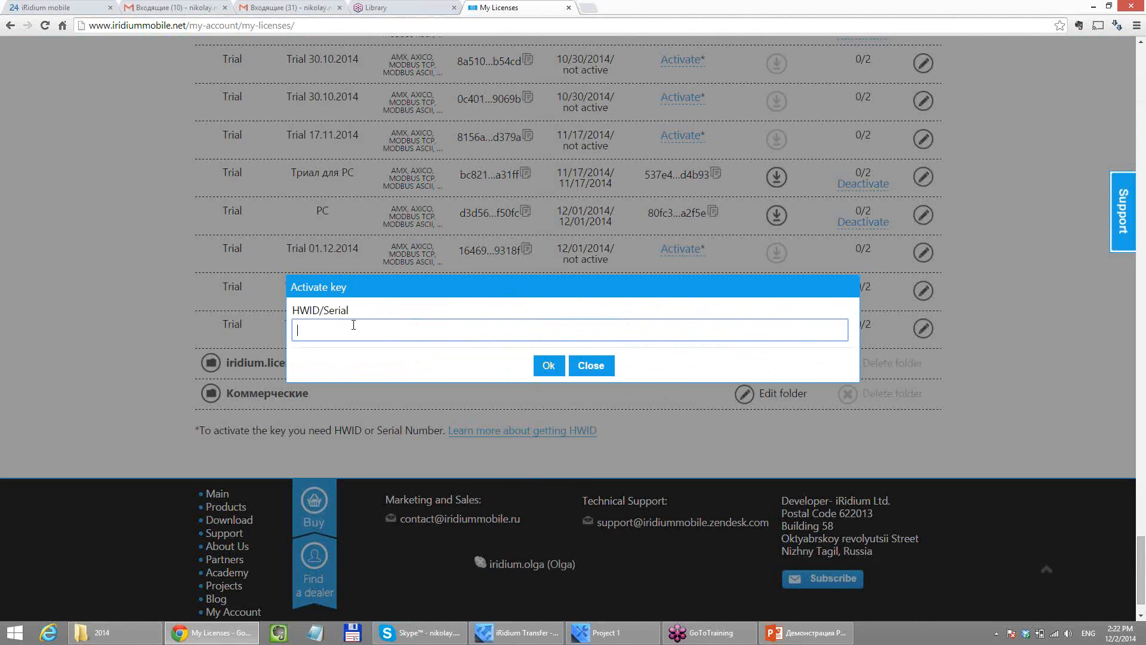
right_click(351, 327)
left_click(396, 390)
left_click_drag(486, 339, 275, 337)
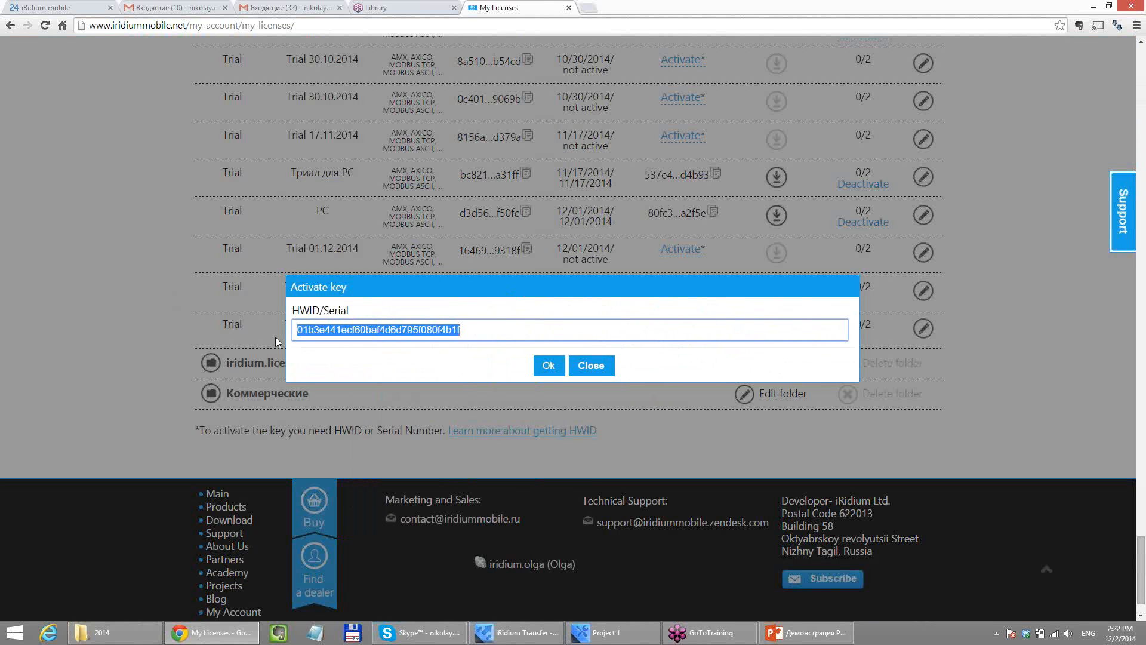
left_click(551, 371)
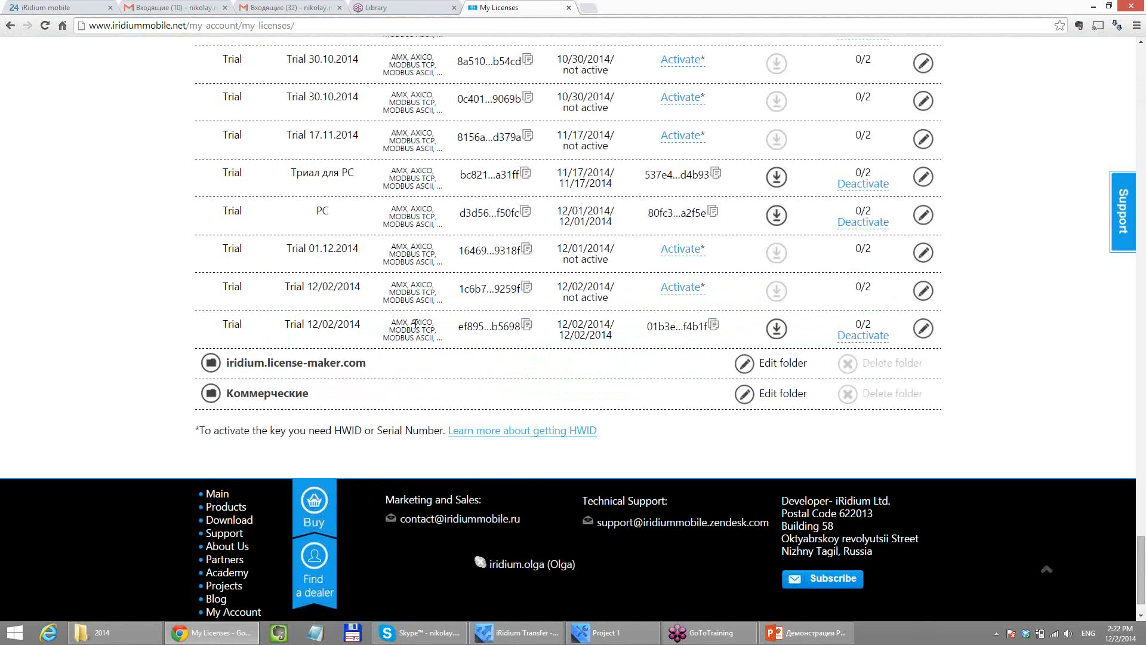
- Rename the newly activated trial license as "Sony Smartphone License" and download its license file
left_click(923, 329)
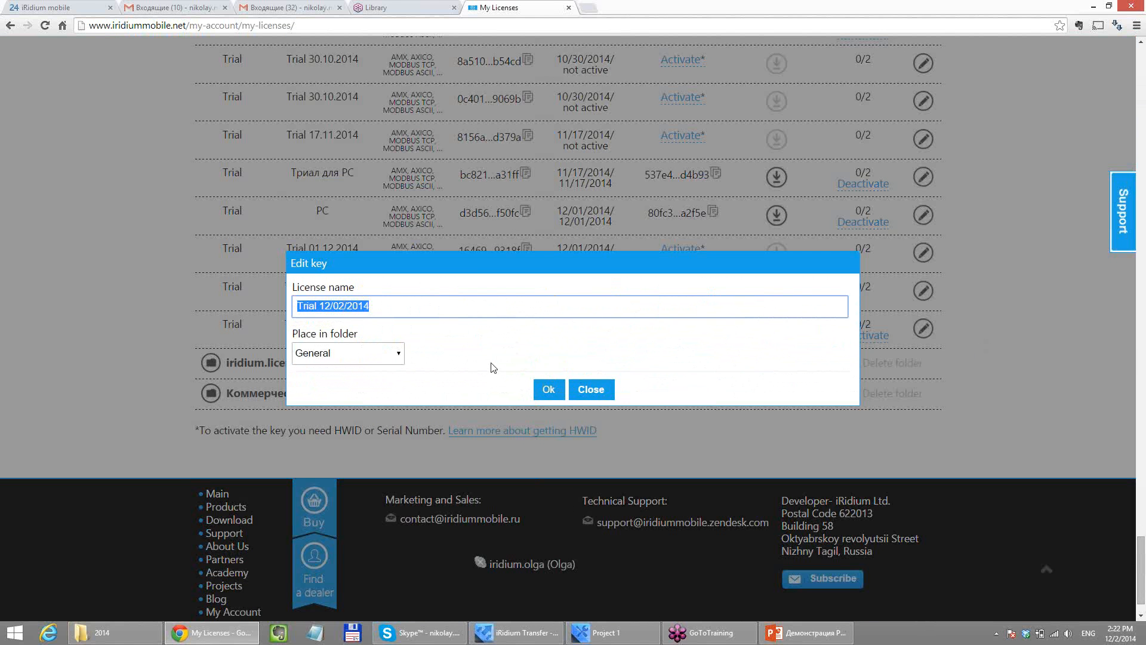
type("So")
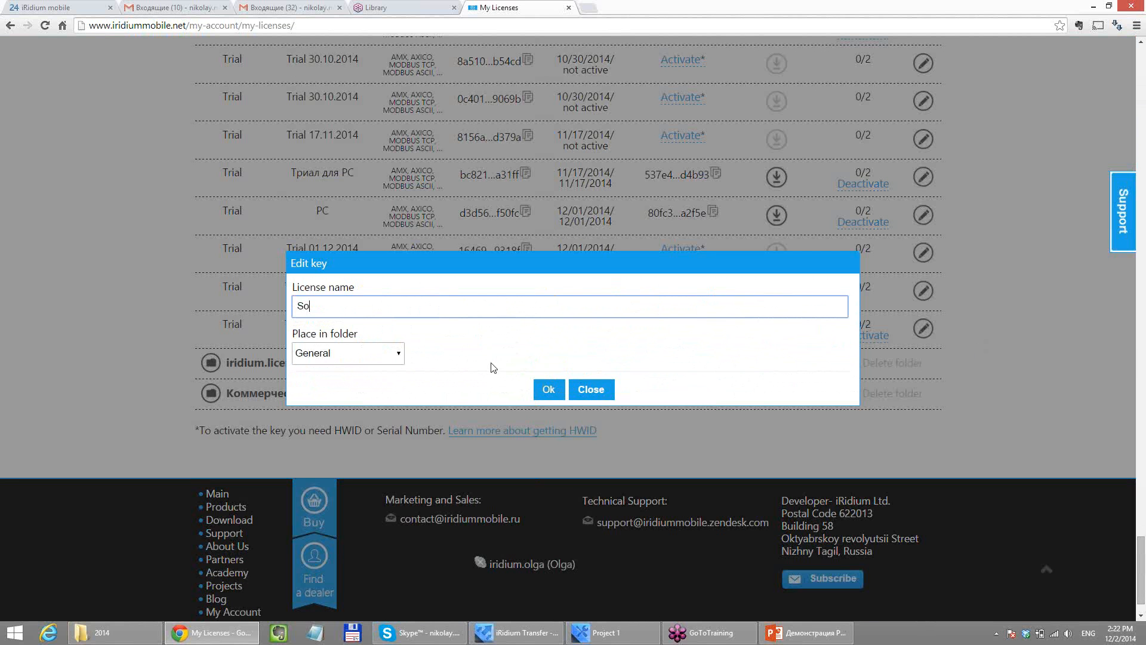
type("ny Smartphone License")
left_click(546, 389)
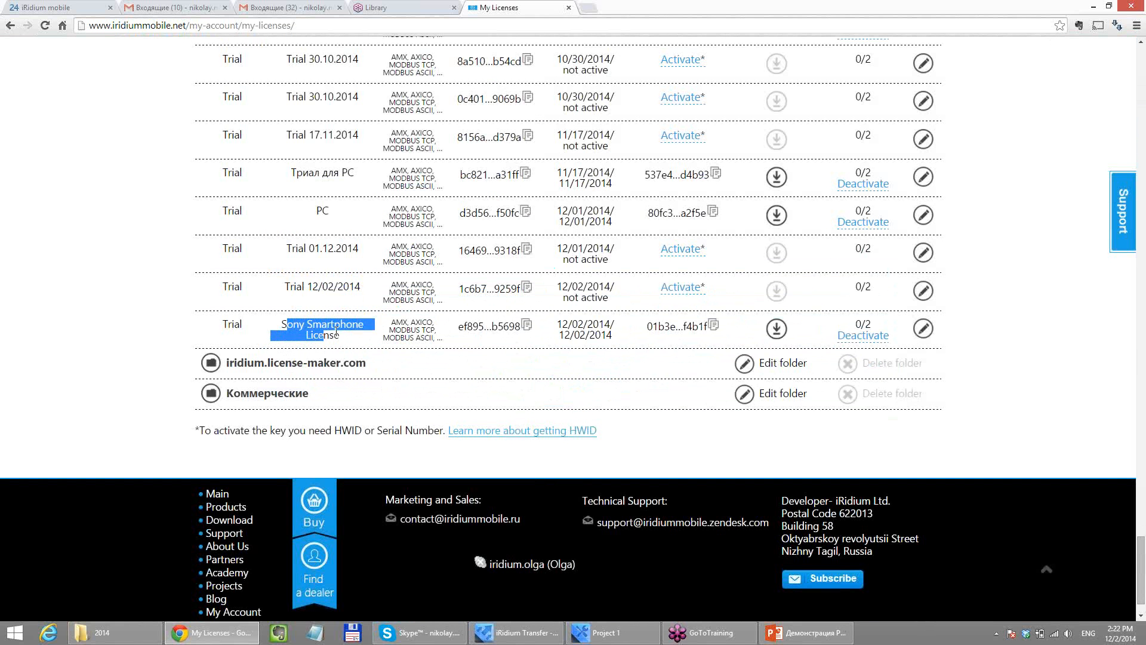
left_click(777, 330)
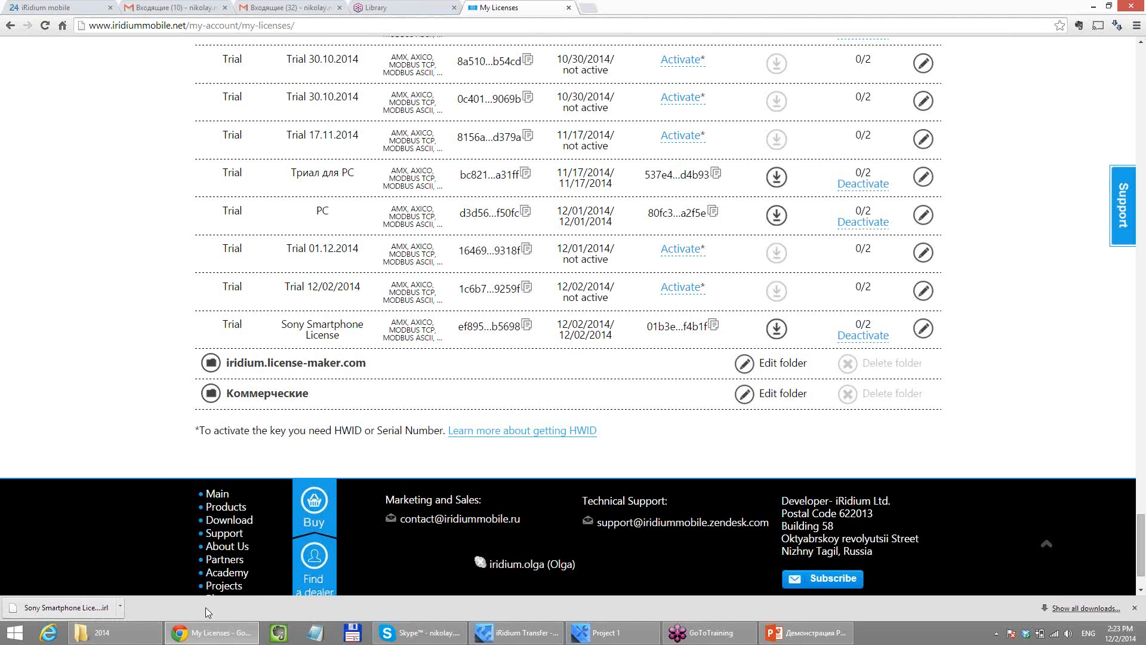
double_click(238, 321)
left_click(405, 326)
left_click_drag(391, 323, 441, 340)
left_click(438, 338)
scroll(998, 380, "down", 1)
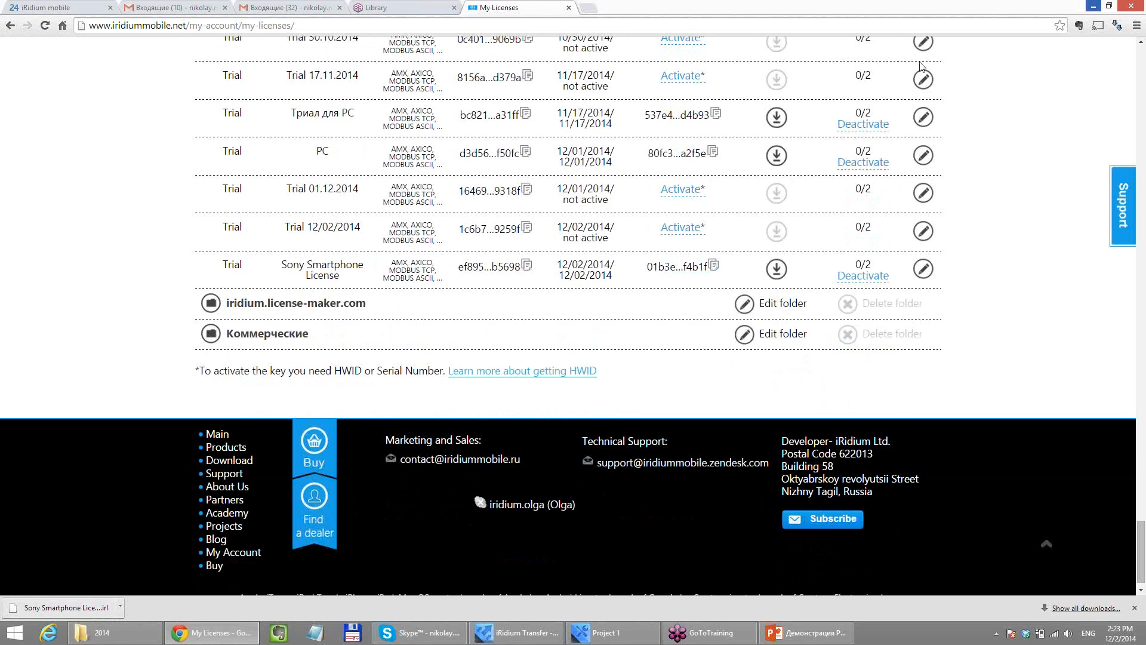
- Switch to iRidium Transfer and begin a new licence in the General licences group, using Sony Smartphone License.irl from Downloads as its source
left_click(517, 631)
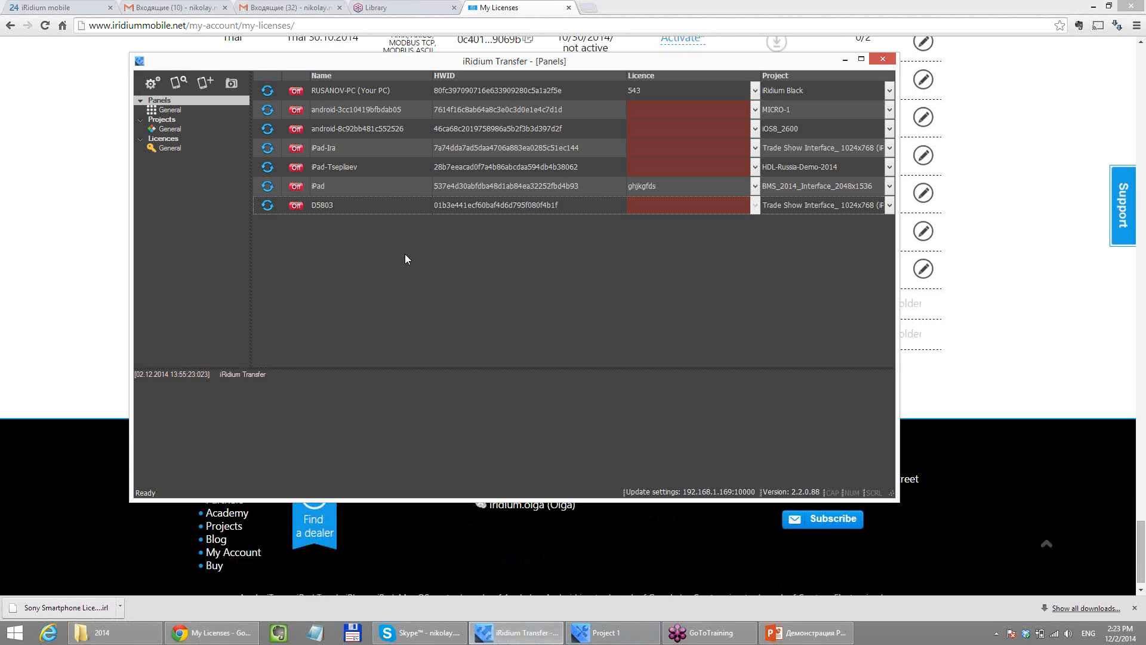
left_click(178, 148)
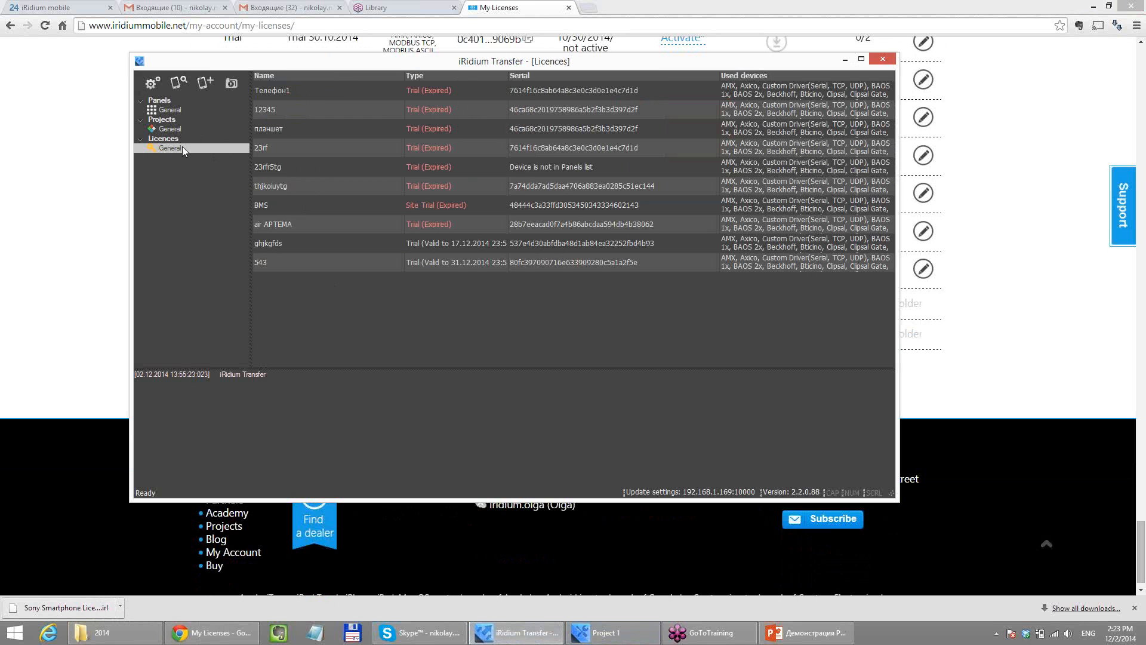
right_click(265, 298)
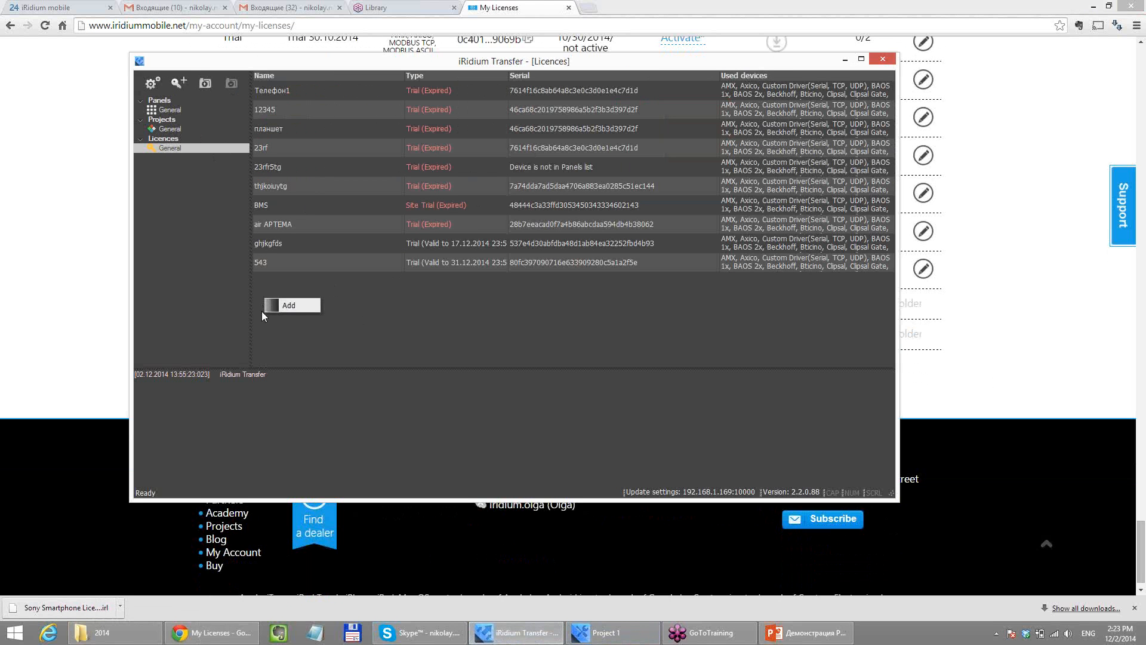
left_click(288, 306)
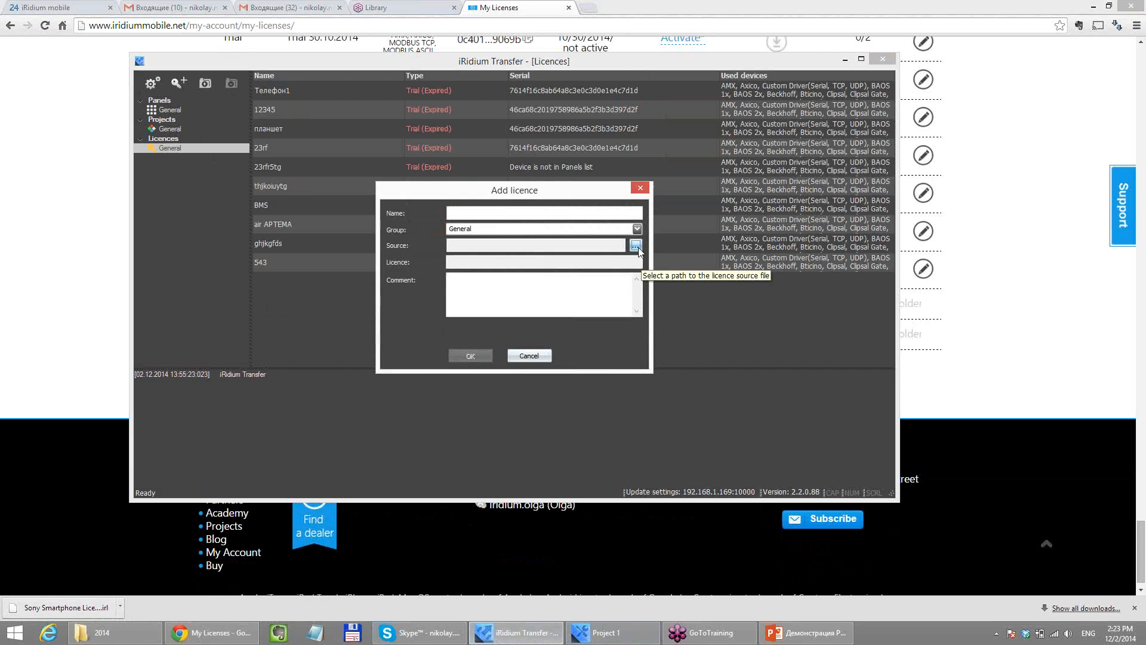
left_click(637, 246)
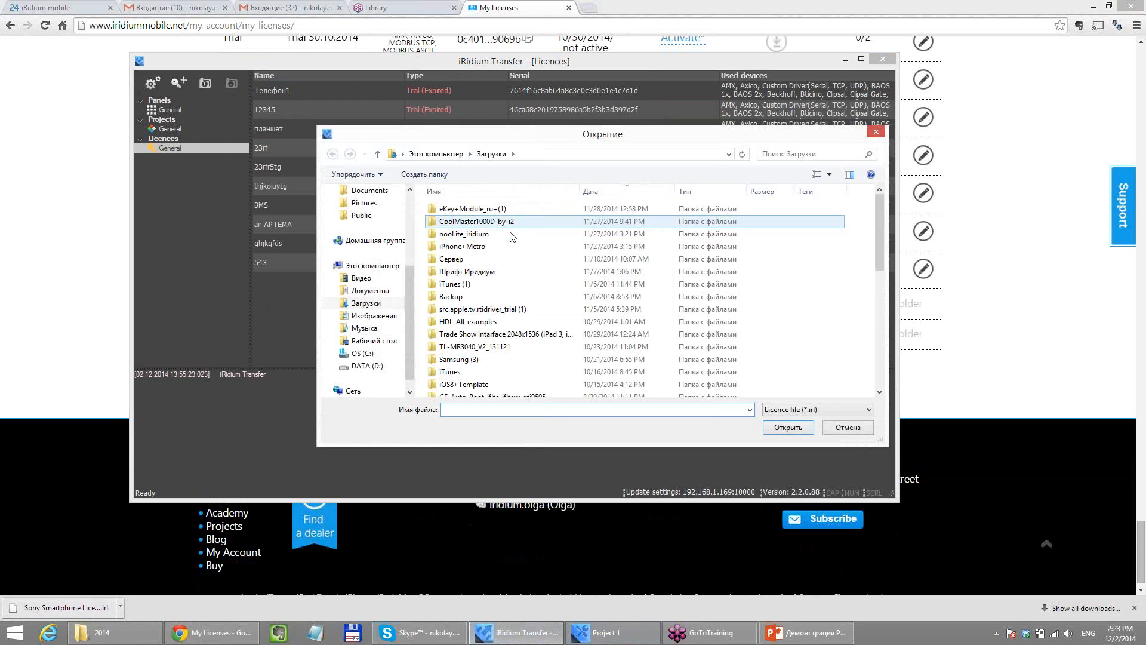
scroll(477, 268, "down", 5)
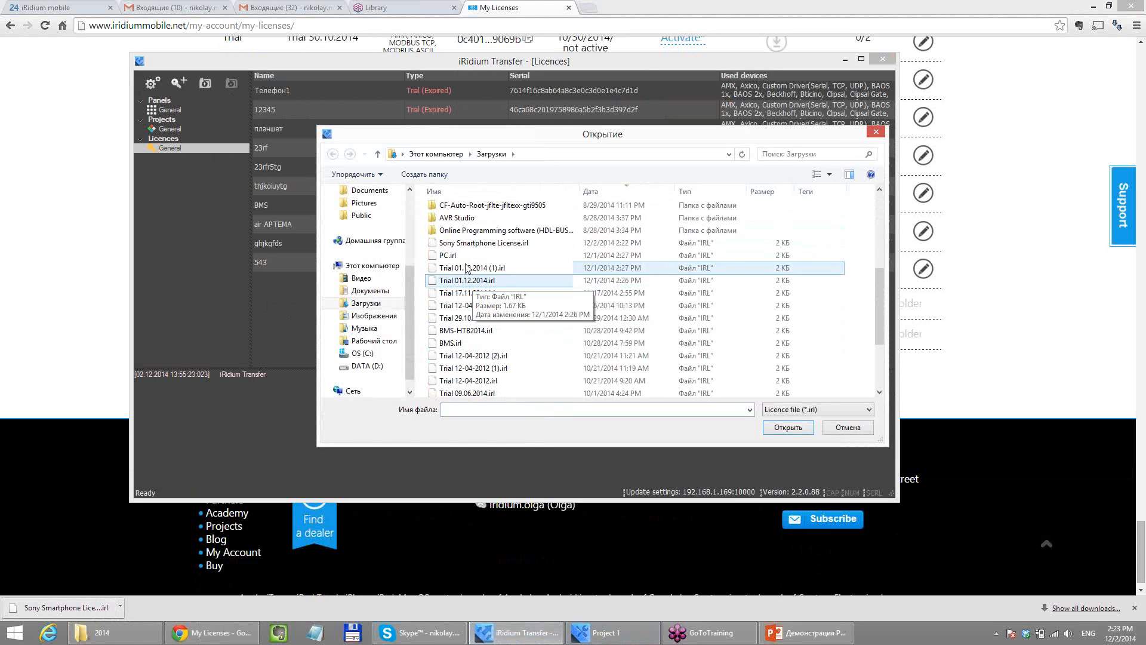
scroll(472, 280, "up", 1)
left_click(451, 243)
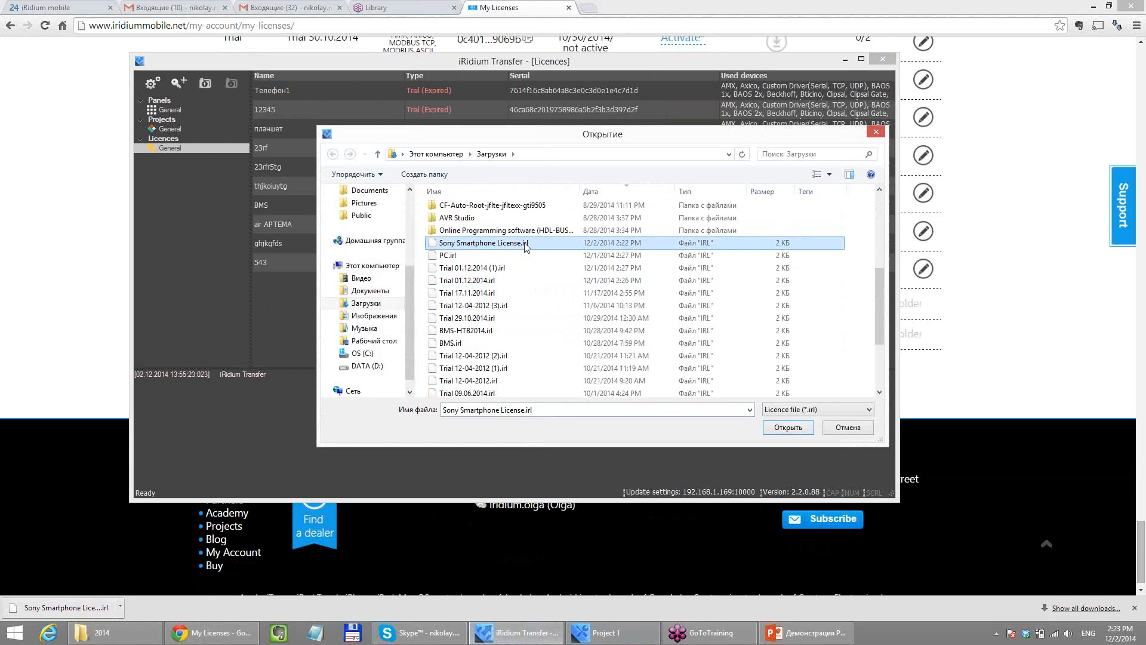
double_click(523, 245)
- Name the new licence "sony 1" and add it to the General group
left_click(458, 210)
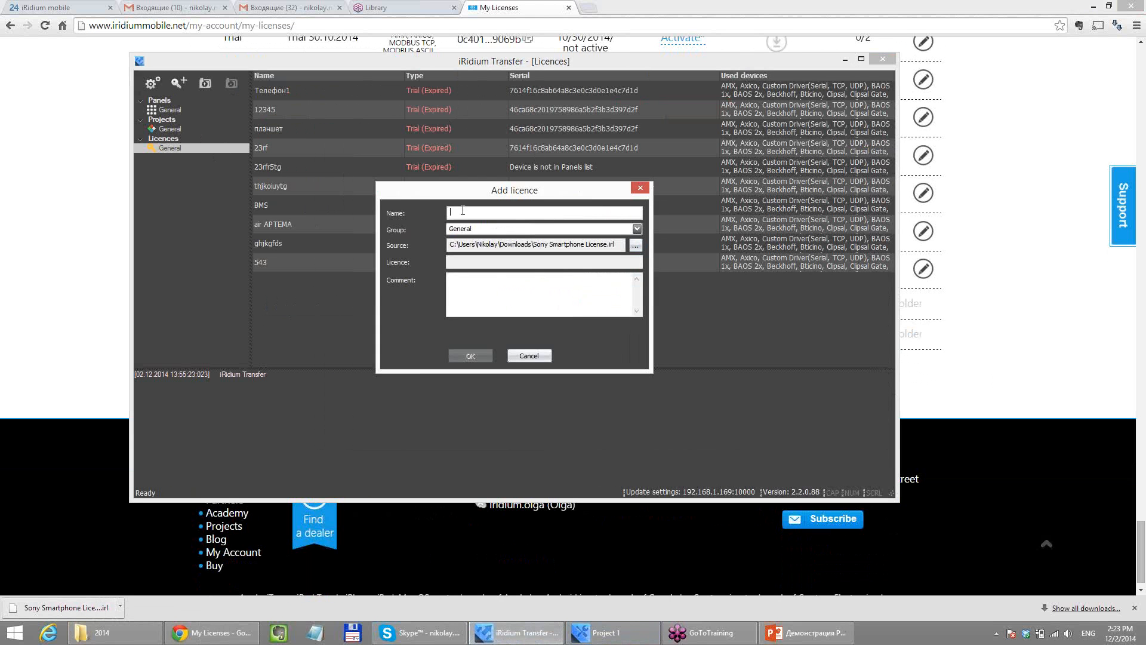
type("sony 1")
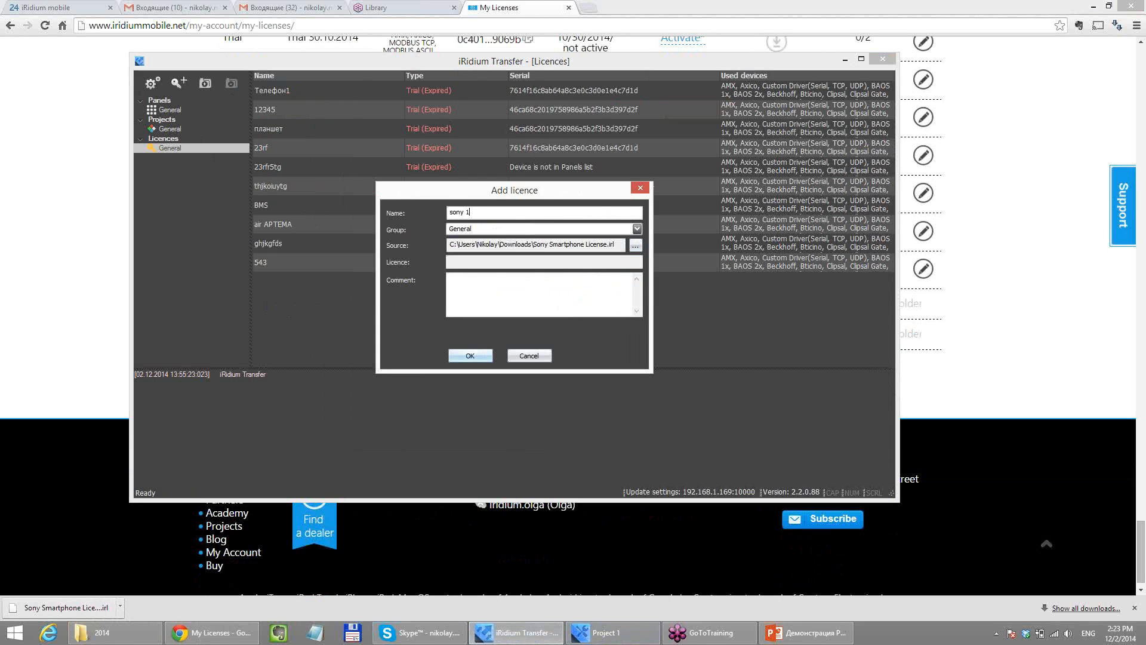
left_click(470, 356)
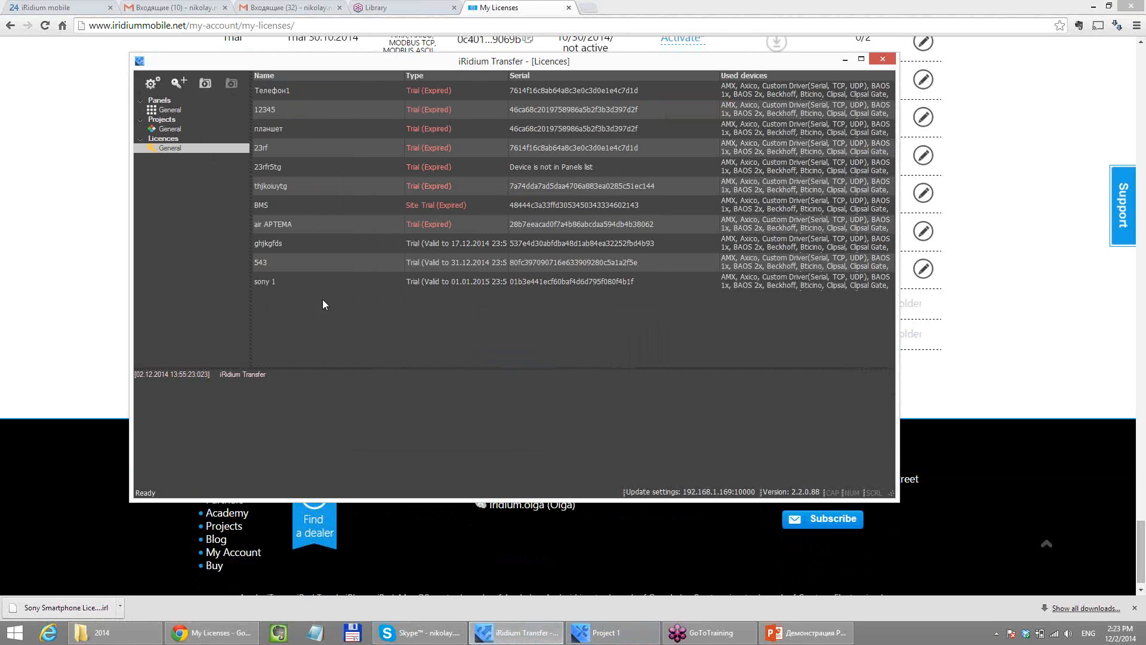
- Check the General panels list for the panel using the sony 1 licence and view the projects available for it
left_click(317, 281)
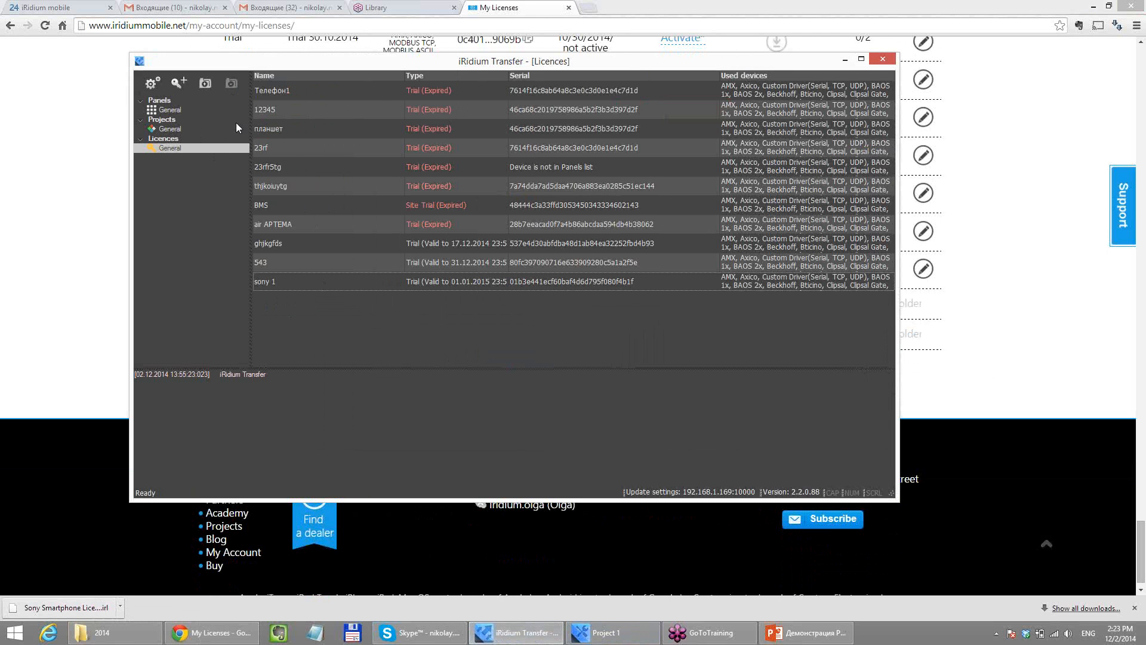
left_click(174, 109)
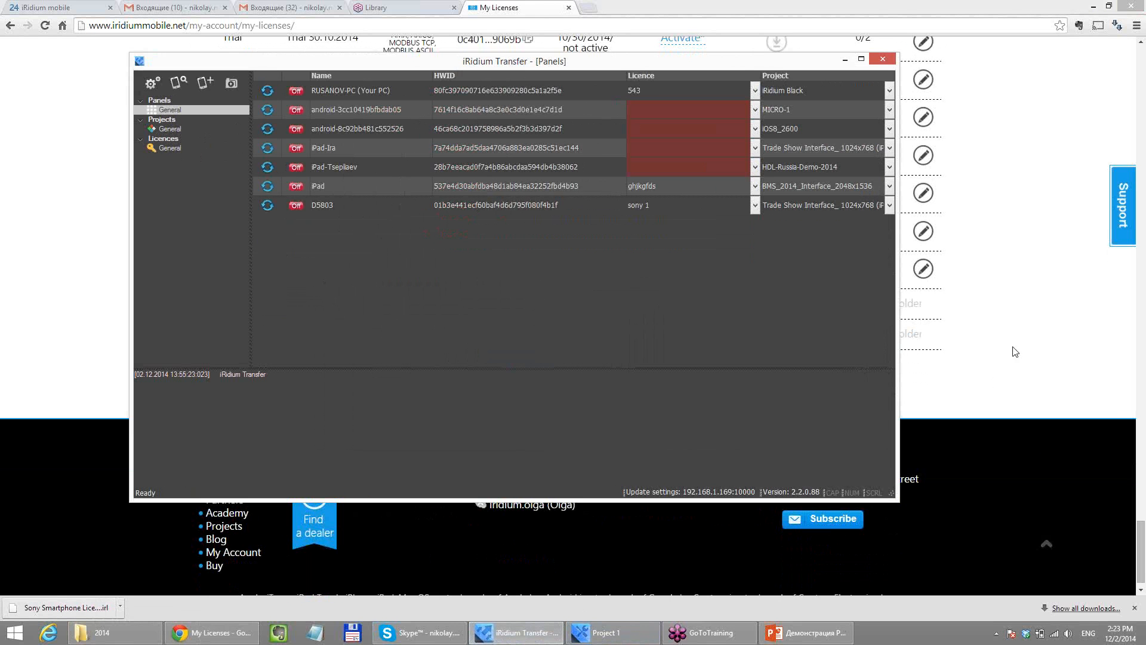
left_click(1137, 288)
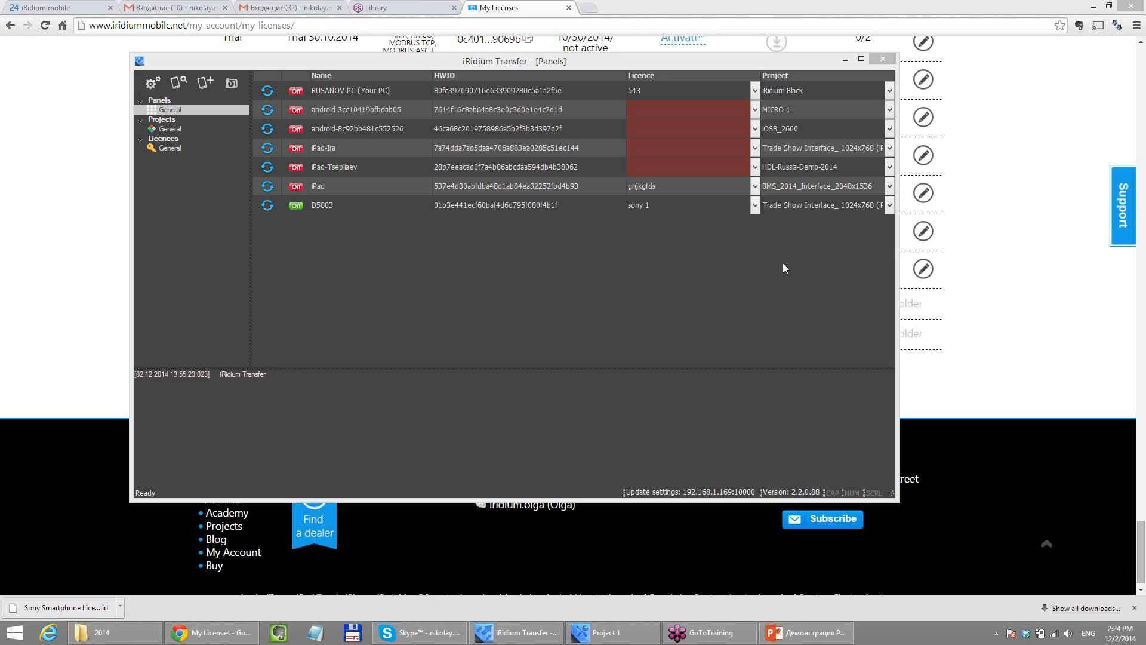
left_click(628, 260)
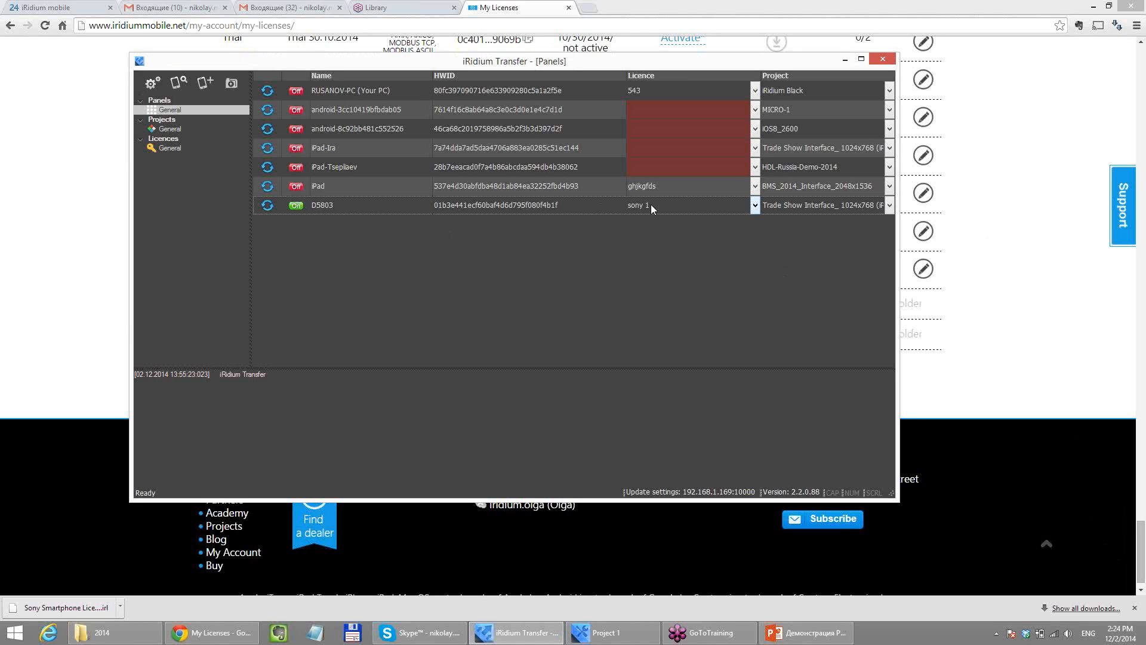
left_click(889, 206)
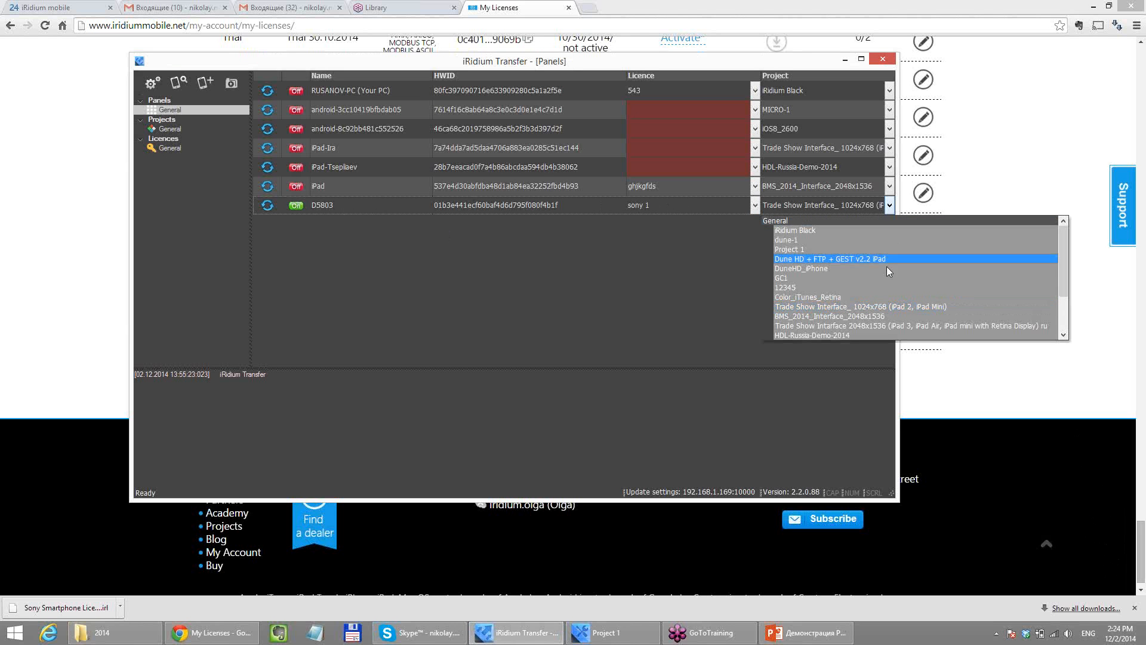
scroll(884, 280, "down", 2)
scroll(860, 303, "up", 2)
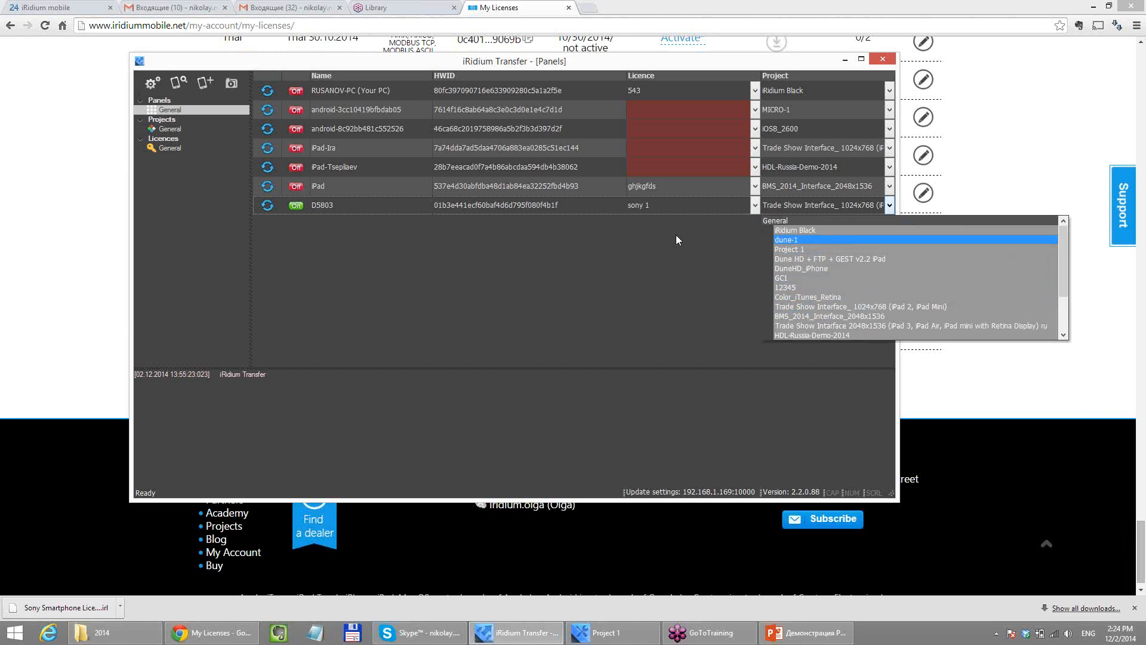
left_click(644, 234)
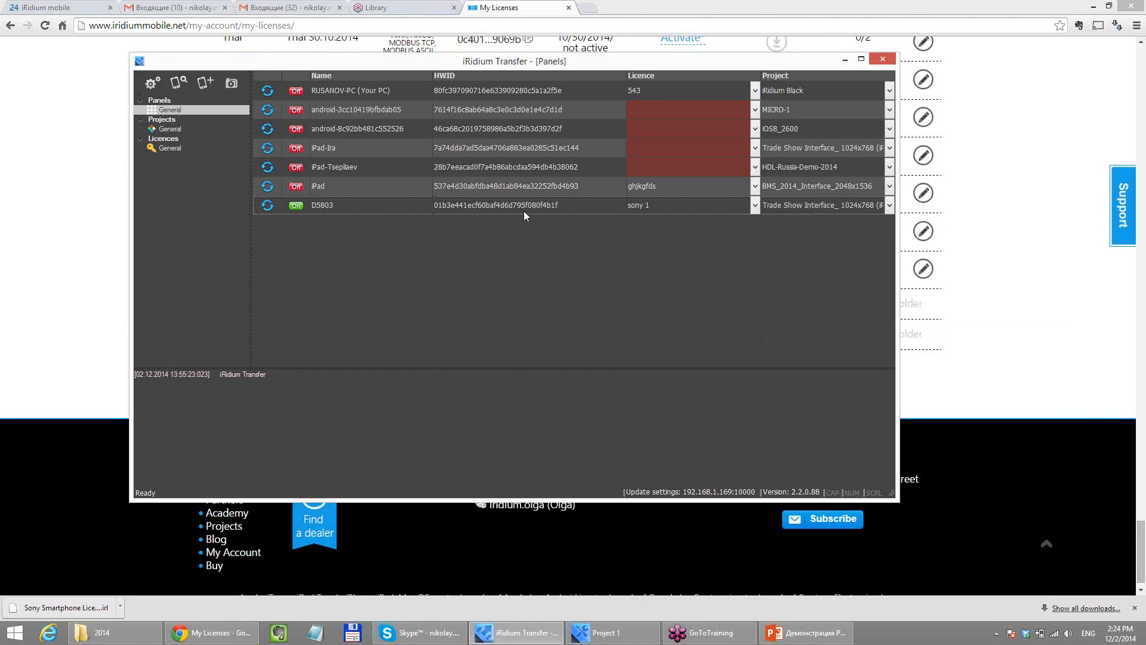
- Minimize iRidium Transfer, switch to the PowerPoint presentation and advance to the slide on license types for HDL BusPro
left_click(844, 60)
left_click(806, 633)
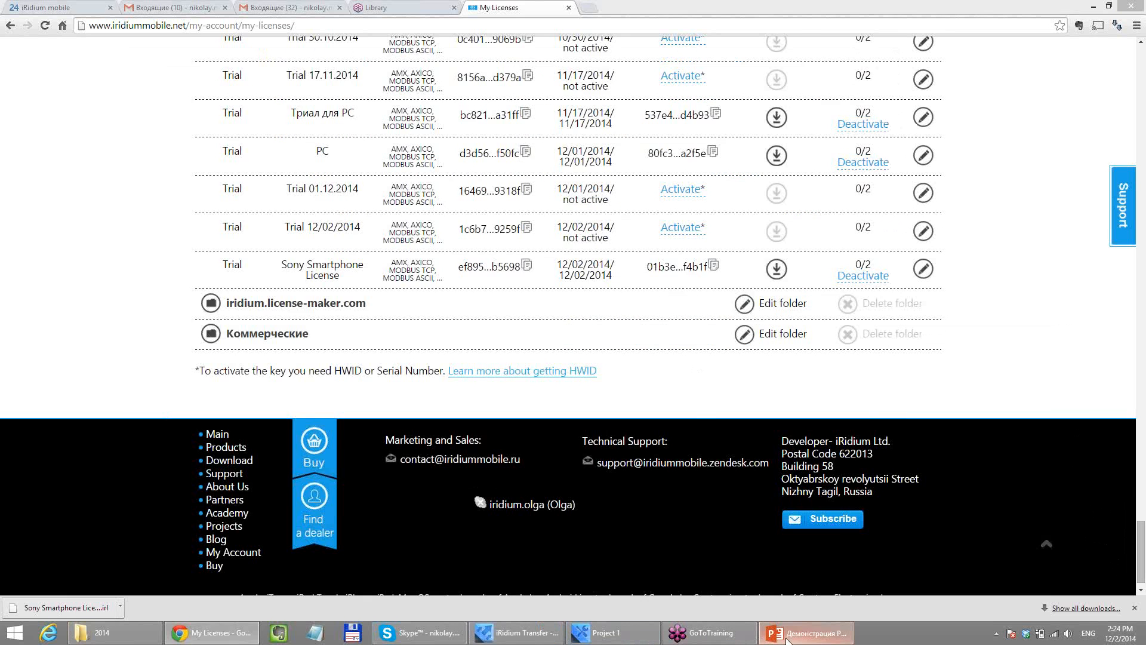
left_click(625, 299)
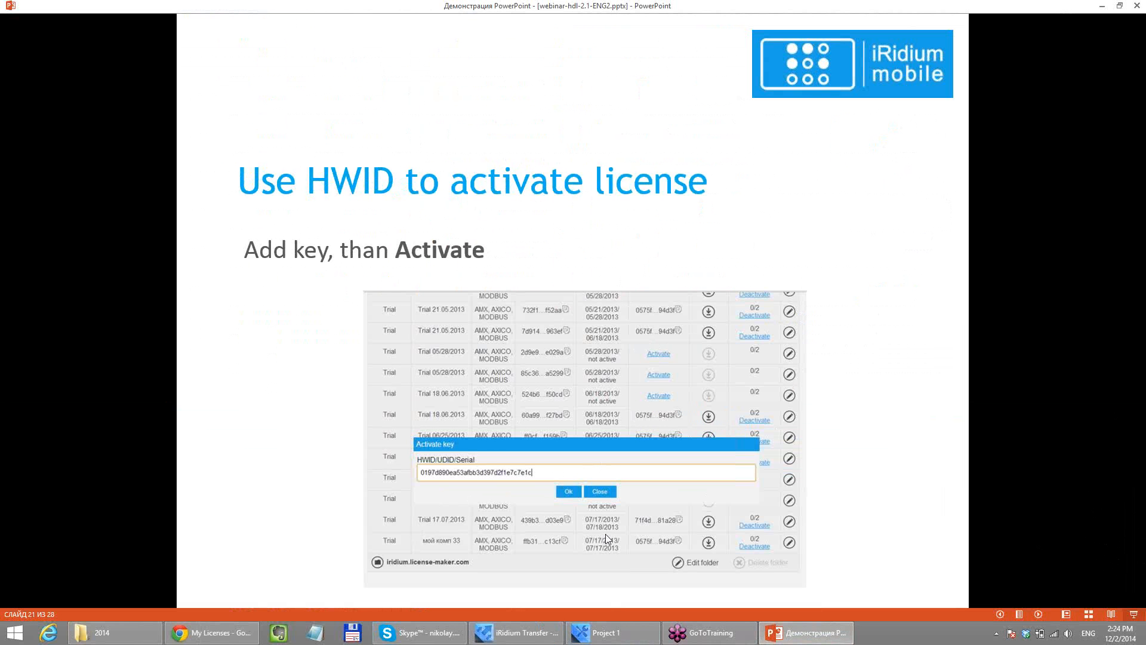
left_click(695, 471)
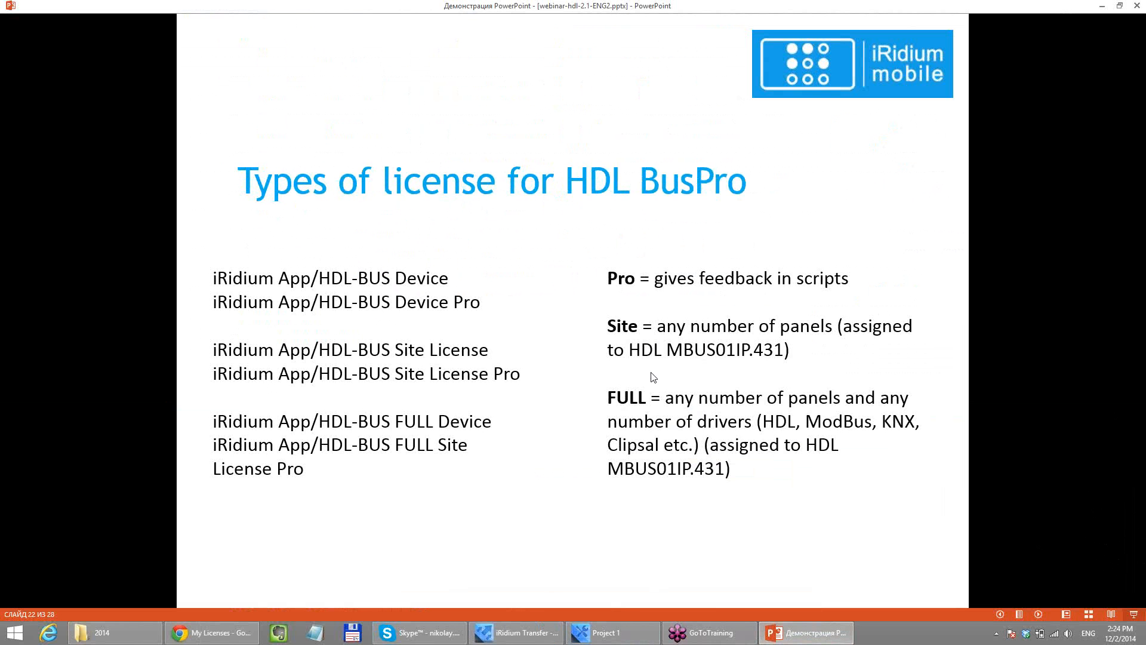
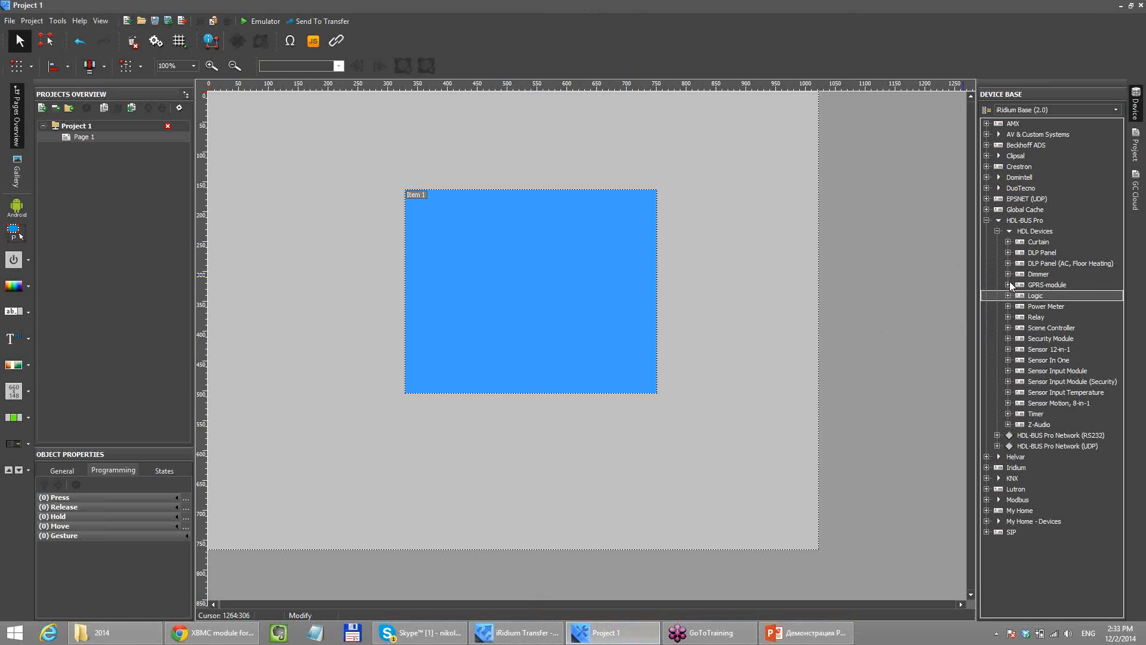
- Examine the Clipsal, Crestron and KNX drivers in the device base, including the KNX IP BAOS 771/772 datapoints and KNX Router addresses
left_click(997, 231)
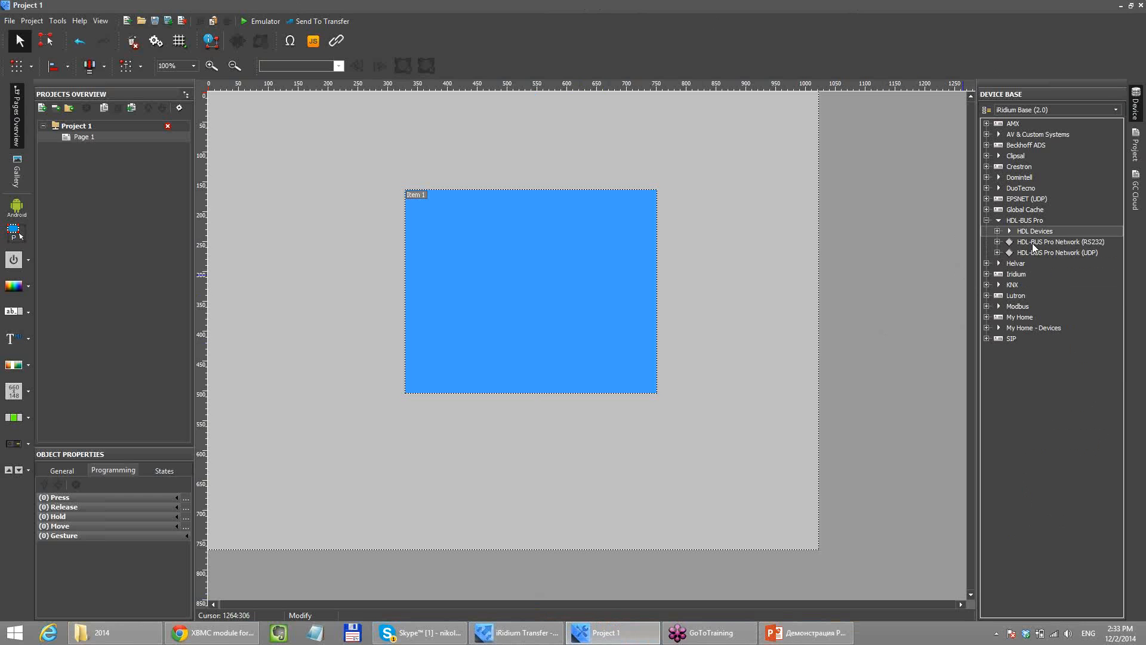
left_click(1032, 243)
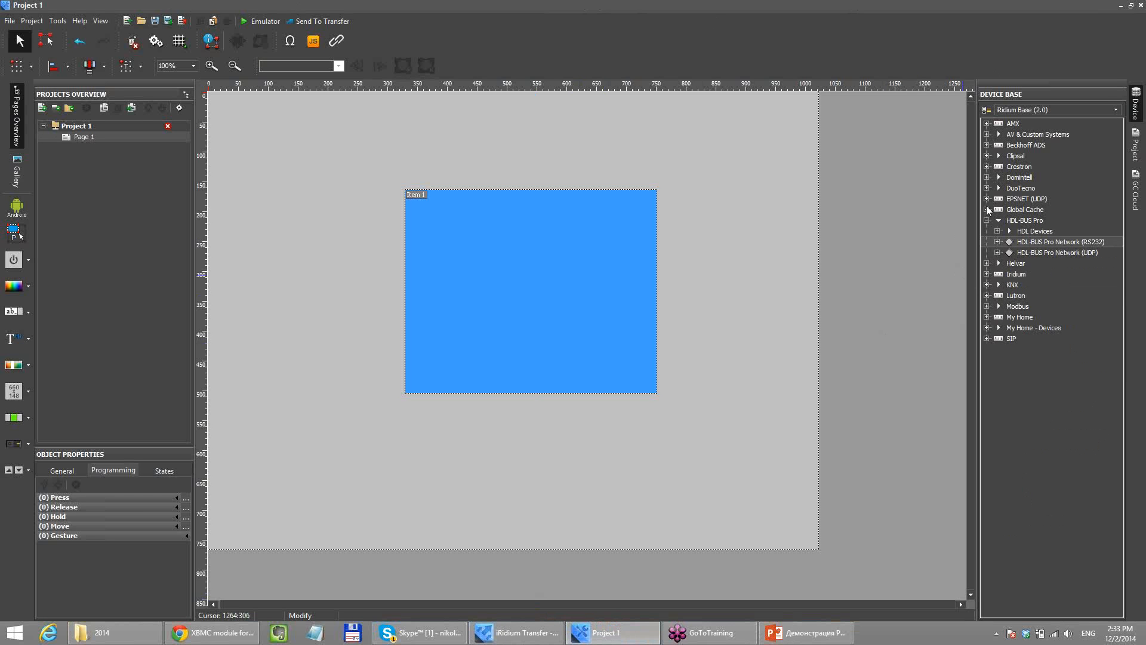
left_click(987, 157)
left_click(997, 166)
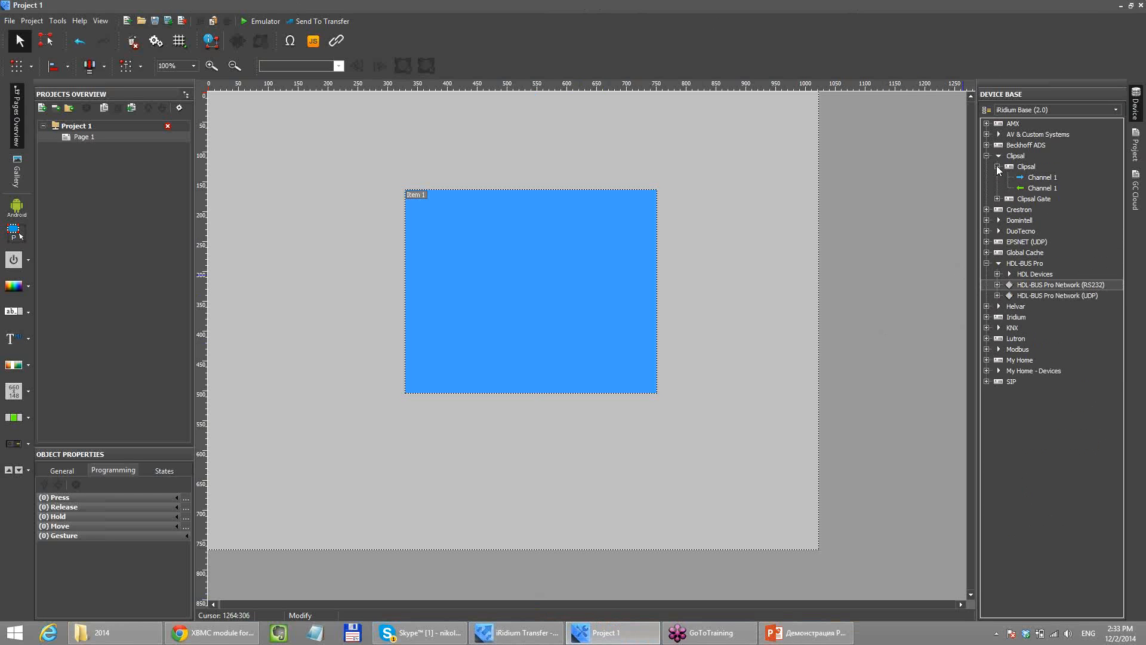
left_click(1026, 178)
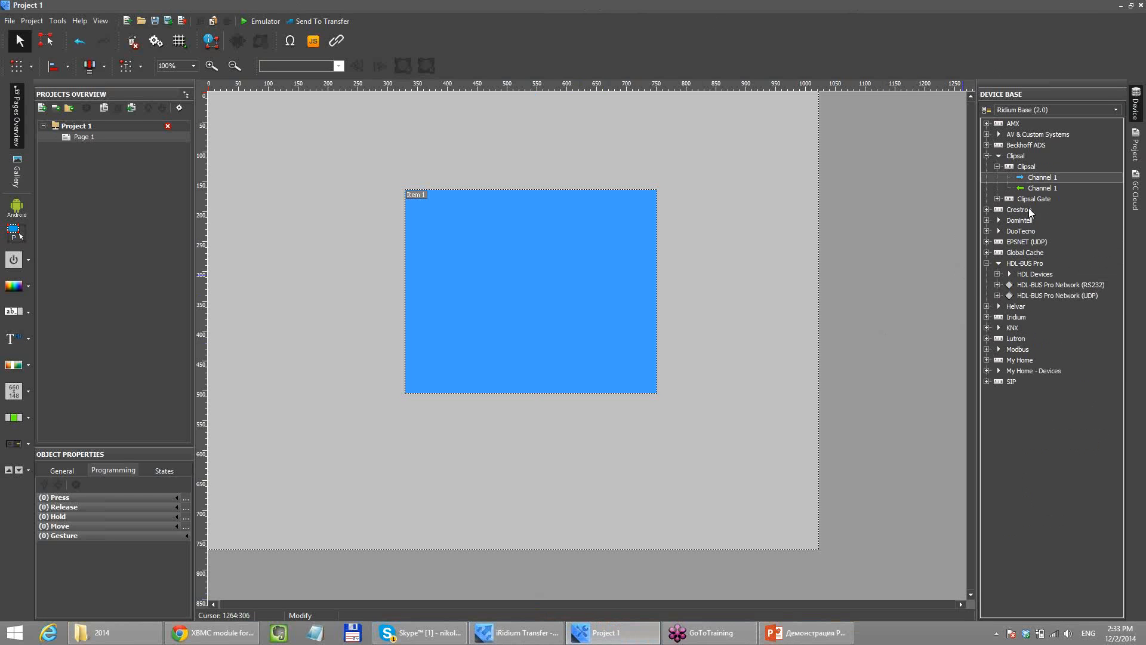
left_click(986, 210)
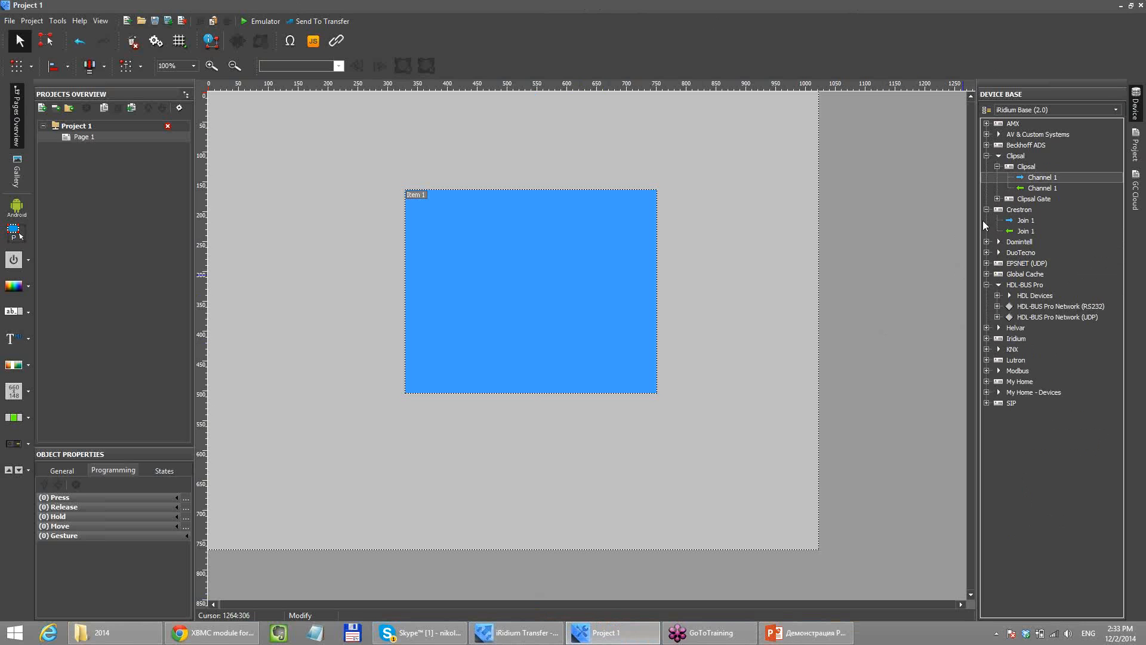
left_click(987, 350)
left_click(997, 370)
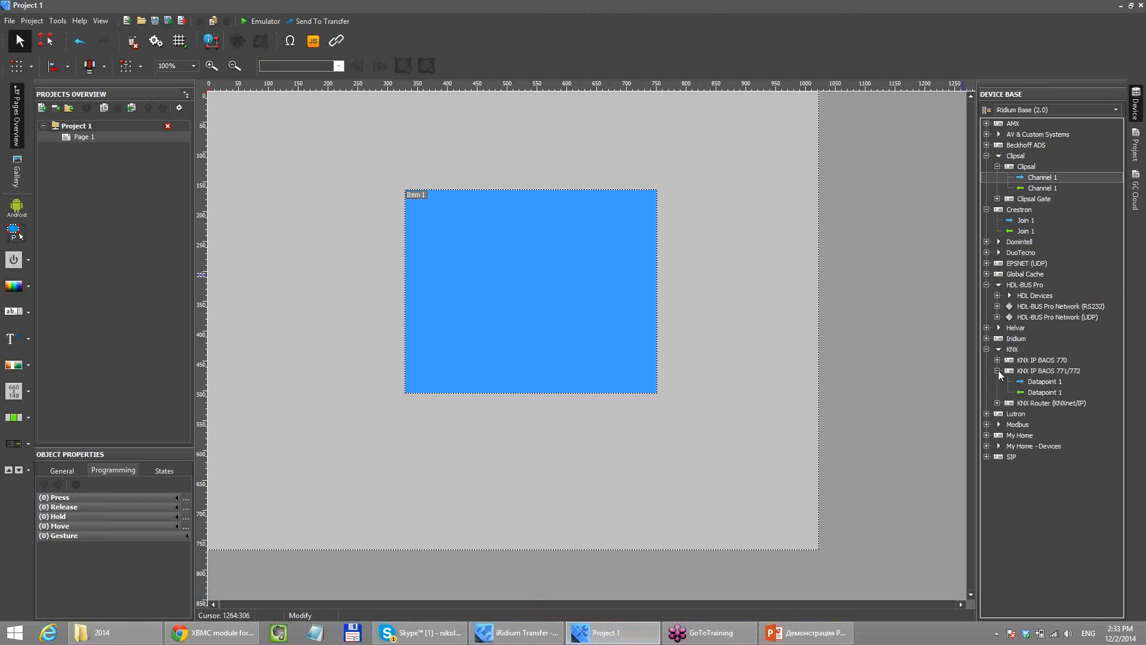
left_click(997, 403)
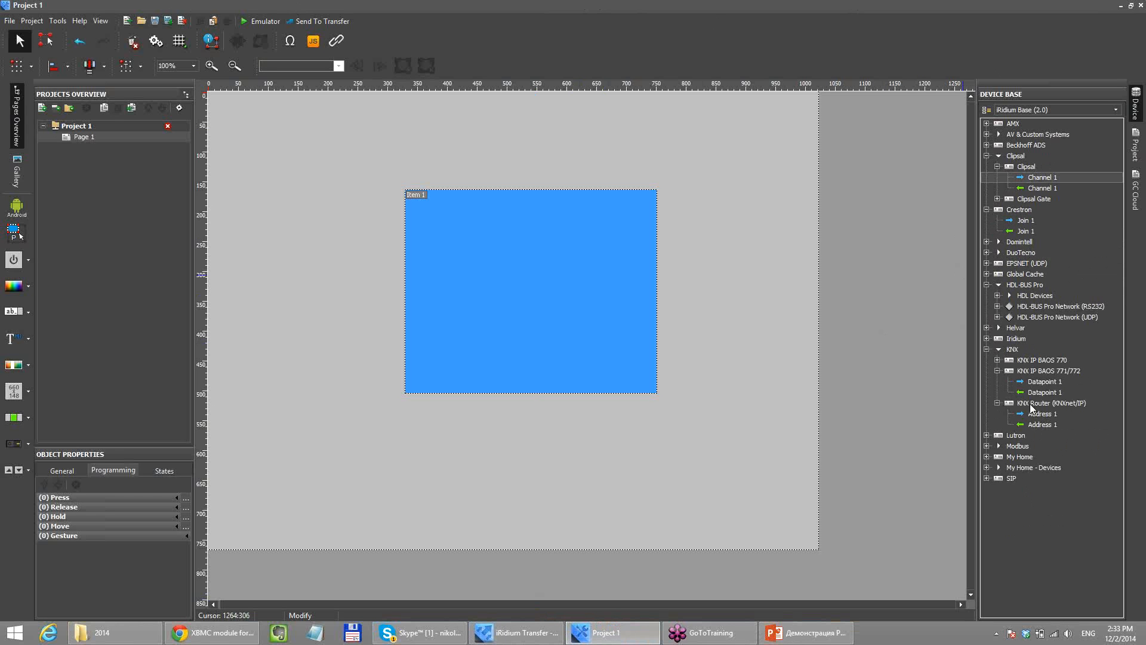
left_click(1042, 414)
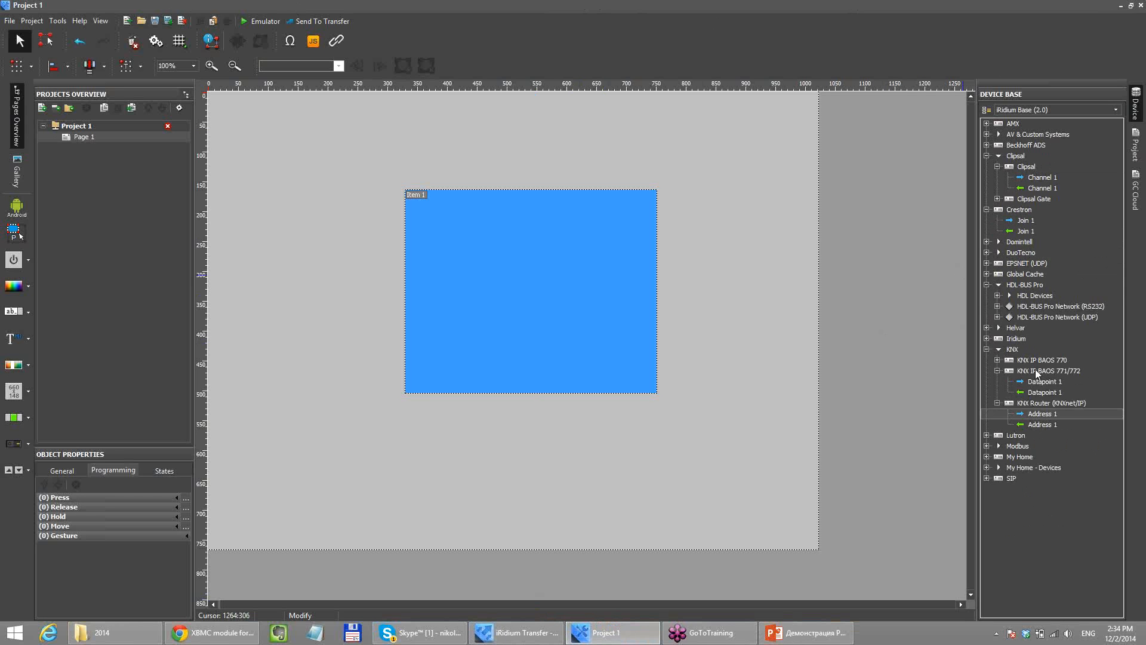
- Compare the ready-made HDL Devices list under HDL-BUS Pro with the generic Clipsal channels and Crestron joins
left_click(998, 295)
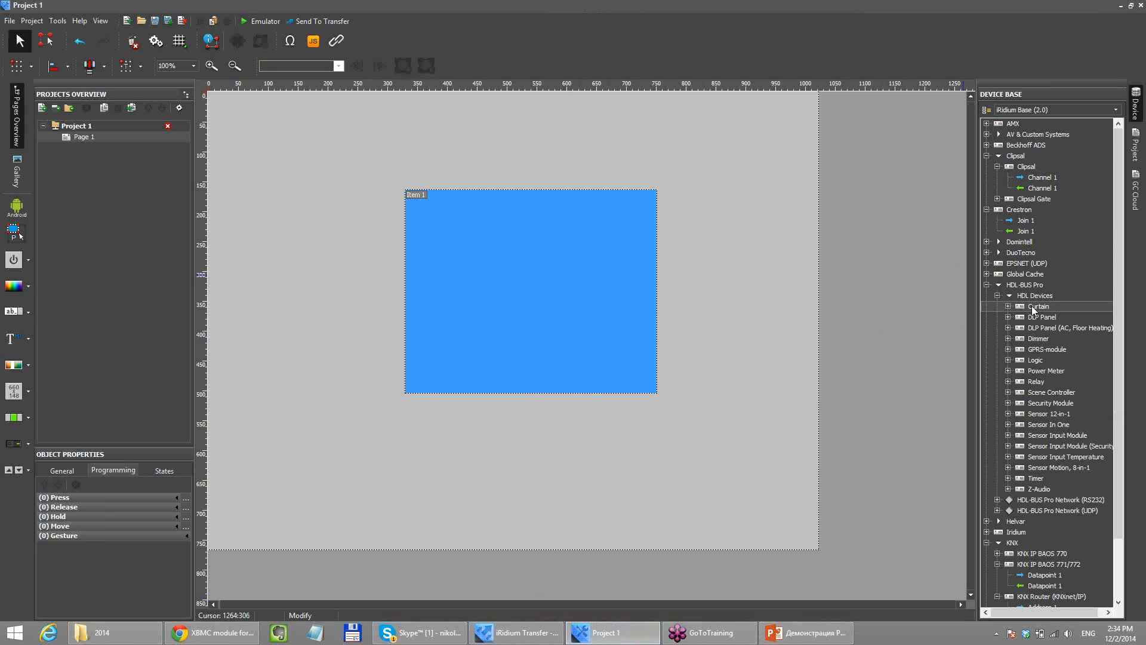
left_click(1037, 190)
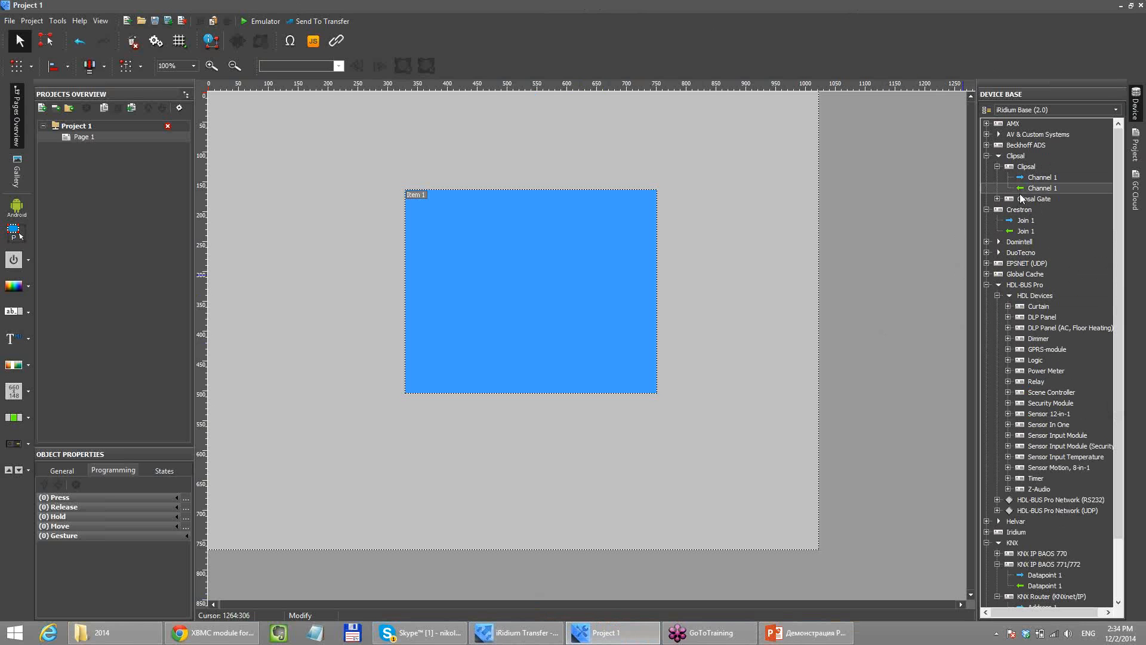
left_click(1040, 178)
left_click(1022, 229)
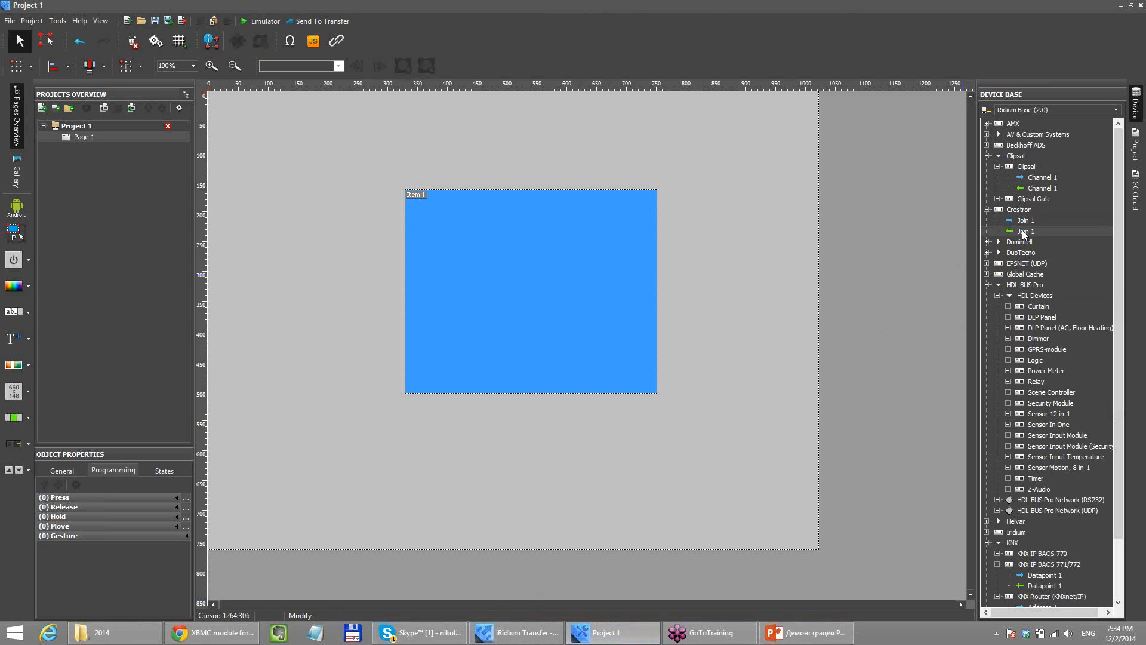
left_click(1048, 190)
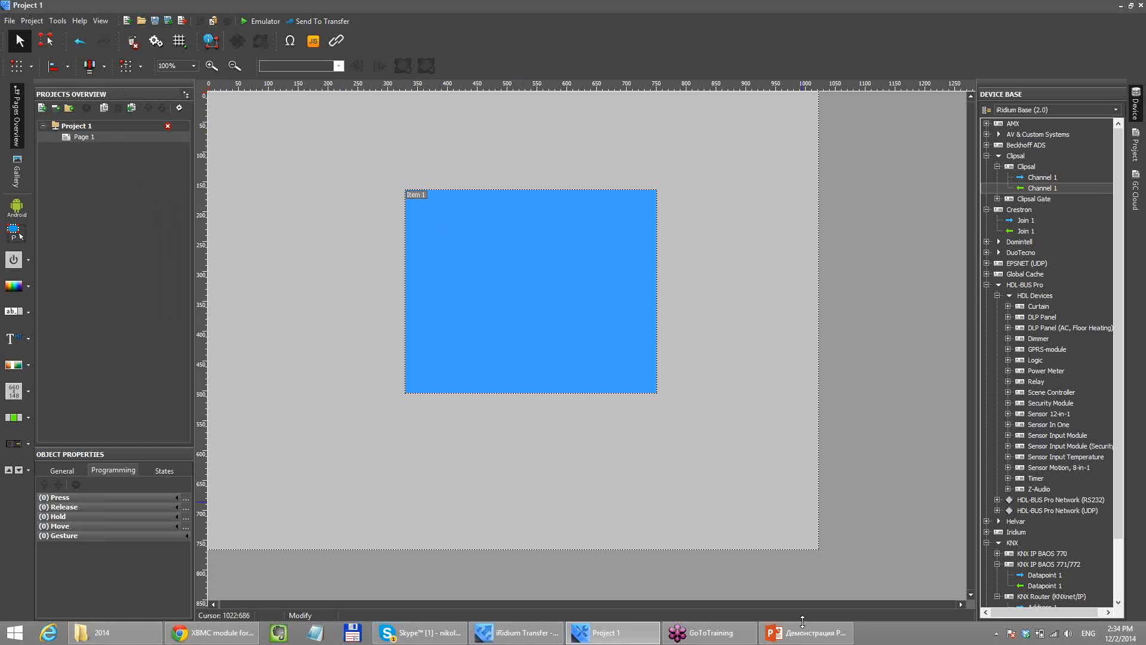
- Switch to the PowerPoint presentation and advance to the slide on using the HDL Bus Pro driver
left_click(802, 625)
left_click(767, 429)
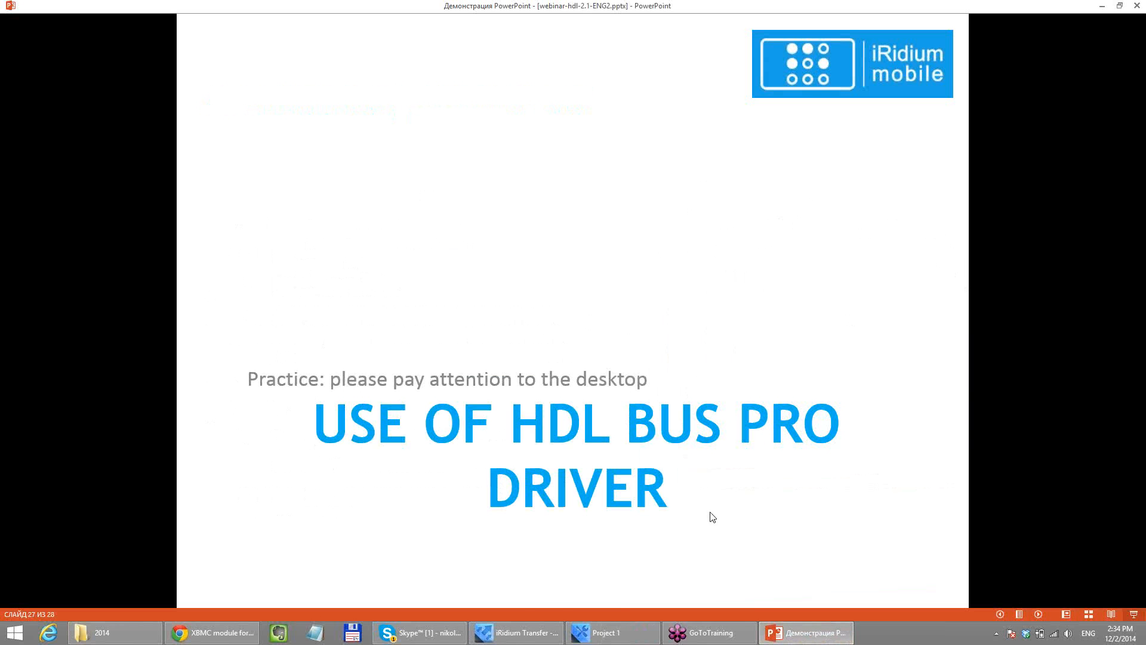
- Switch to iRidium GUI Editor and close the open Project 1
left_click(603, 633)
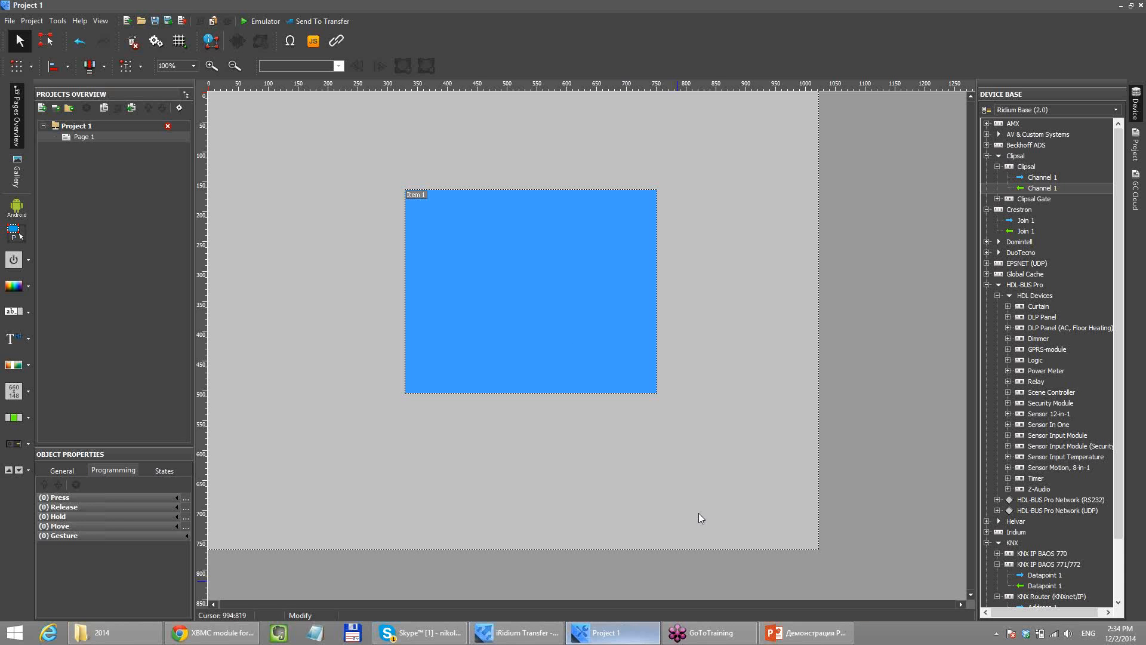
left_click(168, 126)
left_click(581, 319)
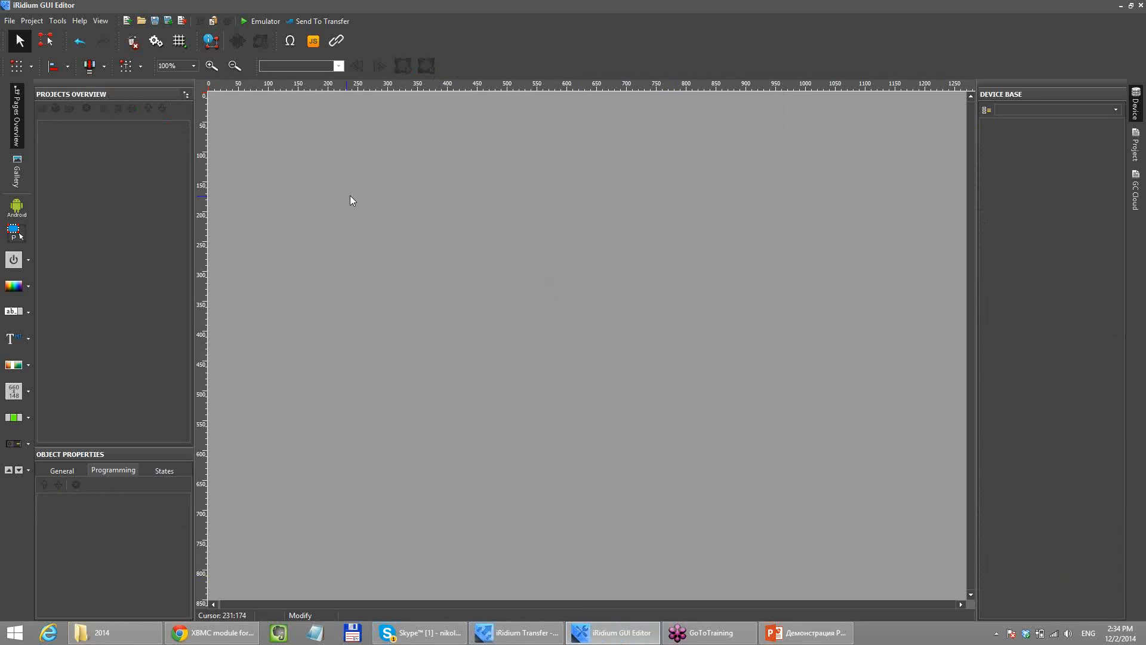
- Create a new project named Project 1 for iPad 1/2 at 1024 by 768, with Page 1 in Landscape orientation
left_click(126, 21)
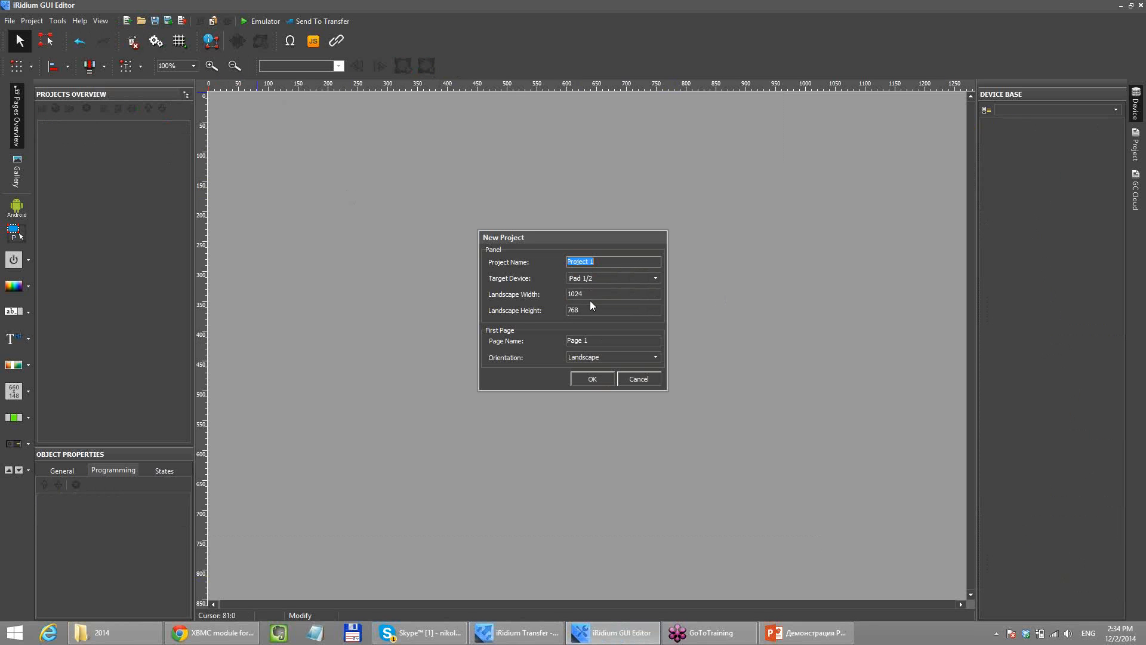
left_click_drag(595, 295, 535, 316)
key("Tab")
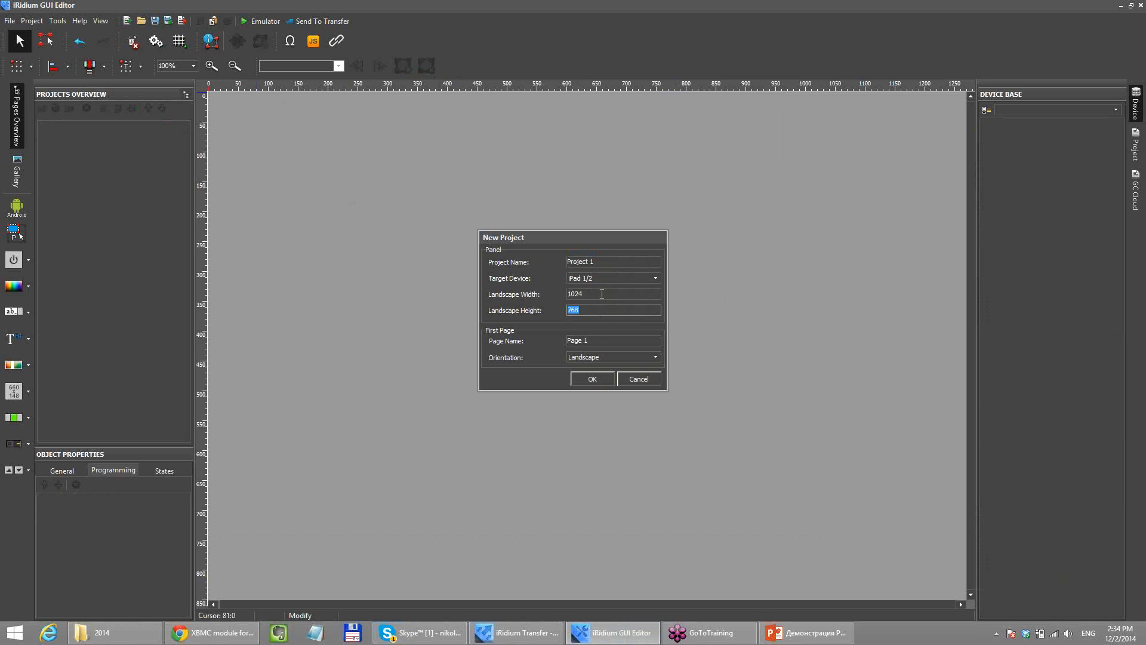
left_click(658, 276)
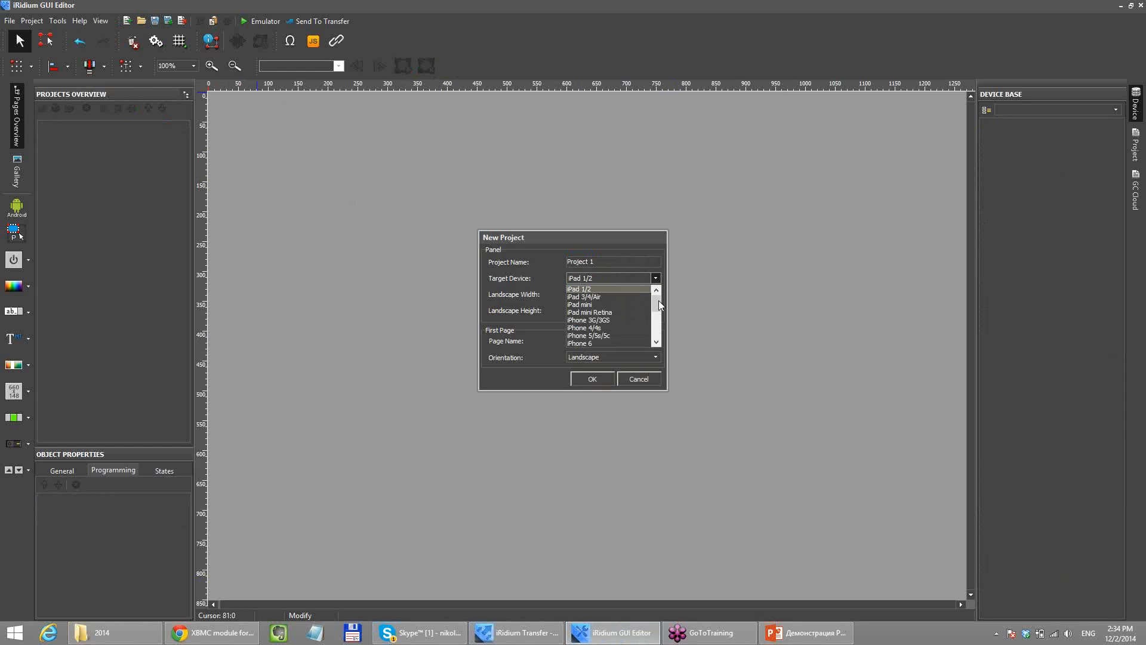
left_click_drag(658, 300, 650, 249)
left_click(650, 251)
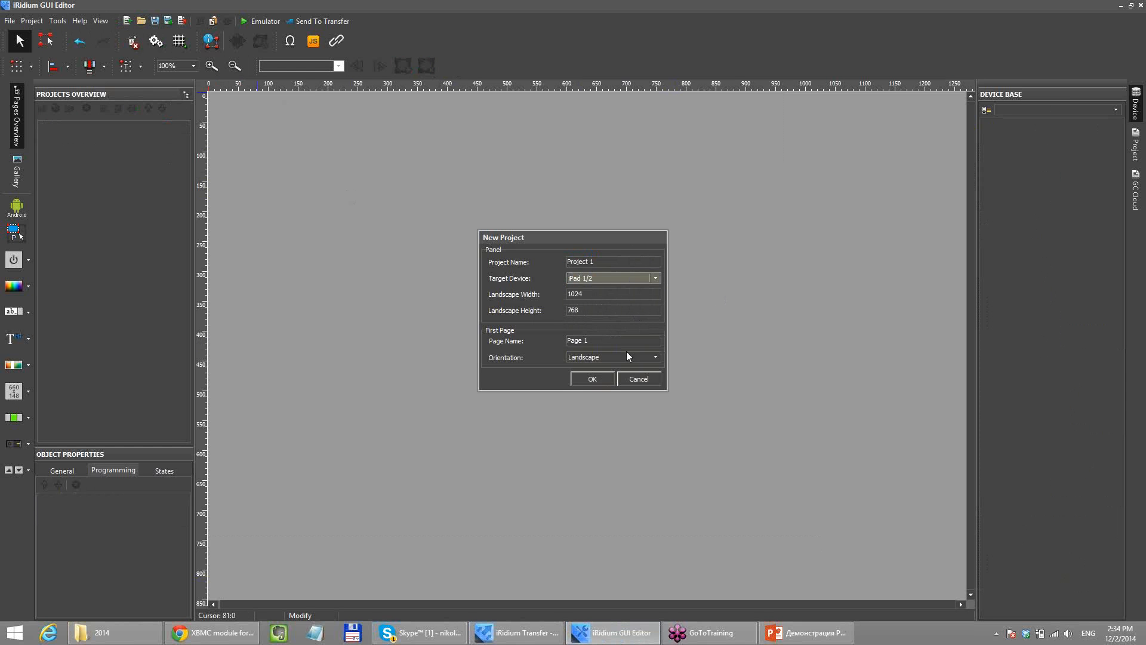
left_click(655, 356)
left_click(657, 357)
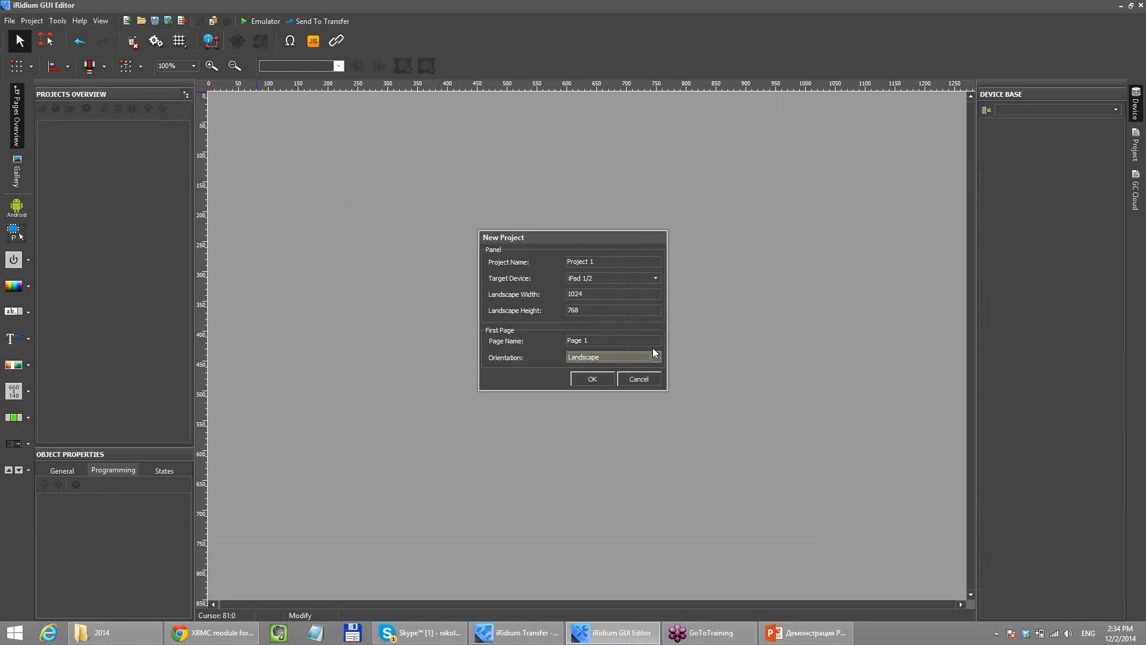
left_click(631, 340)
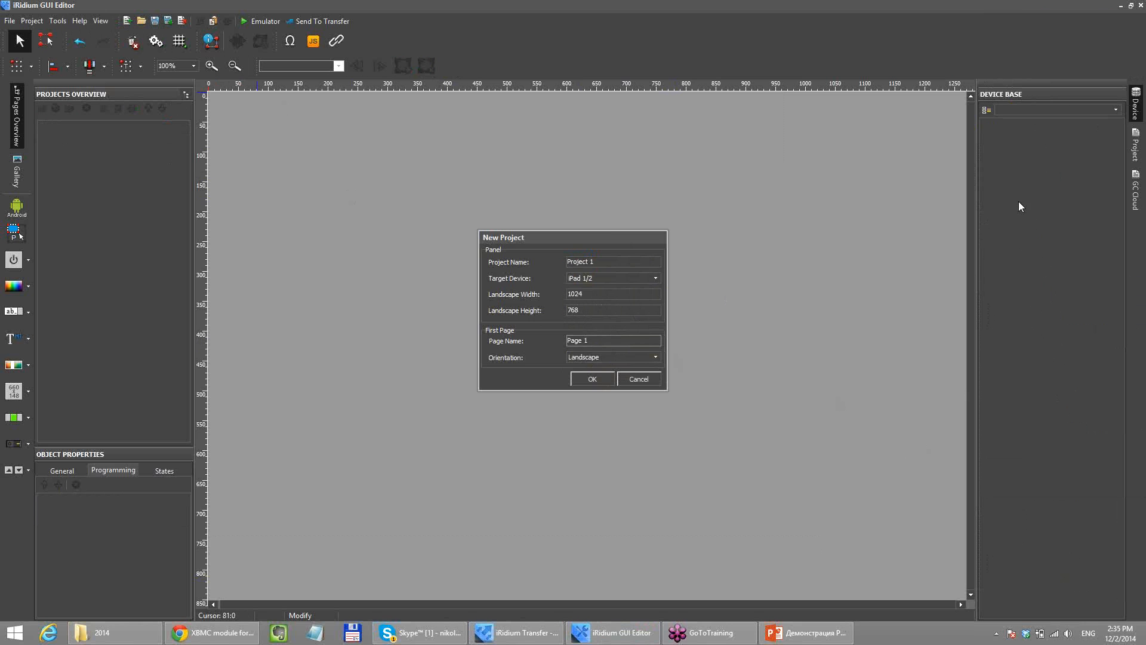
left_click_drag(593, 236, 608, 230)
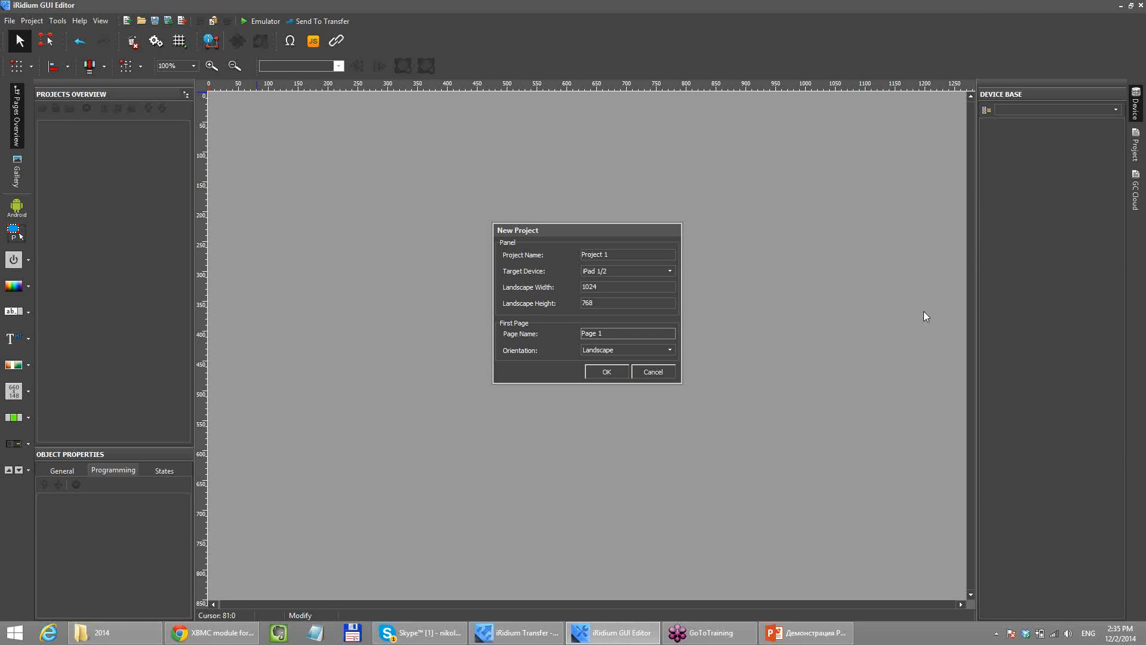
left_click(672, 351)
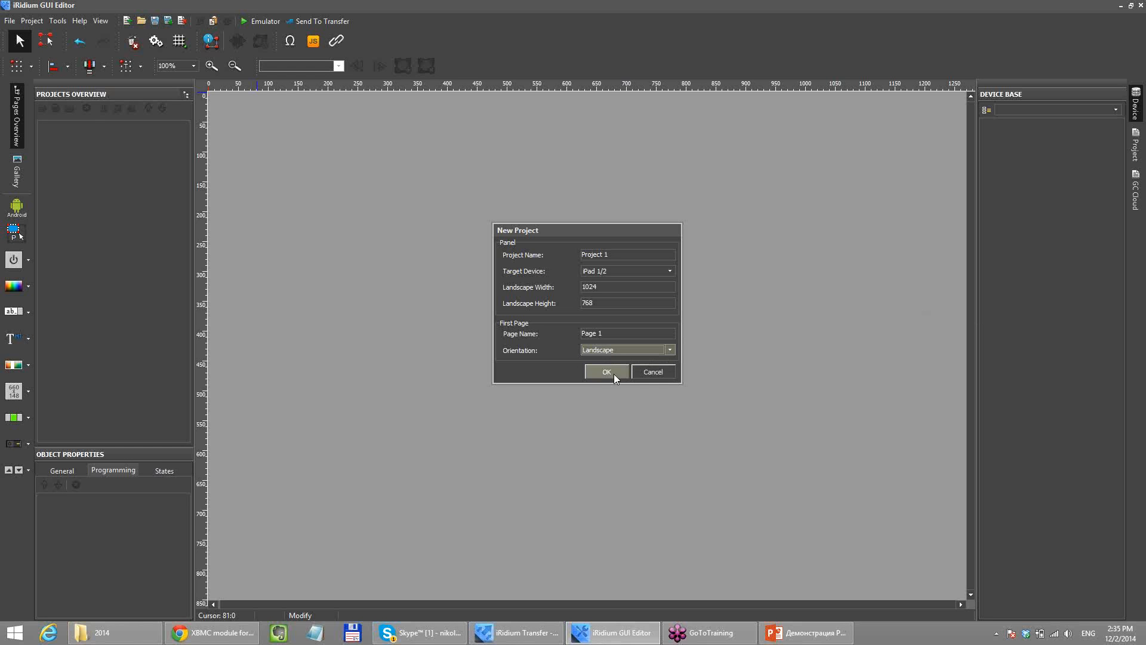
left_click(606, 371)
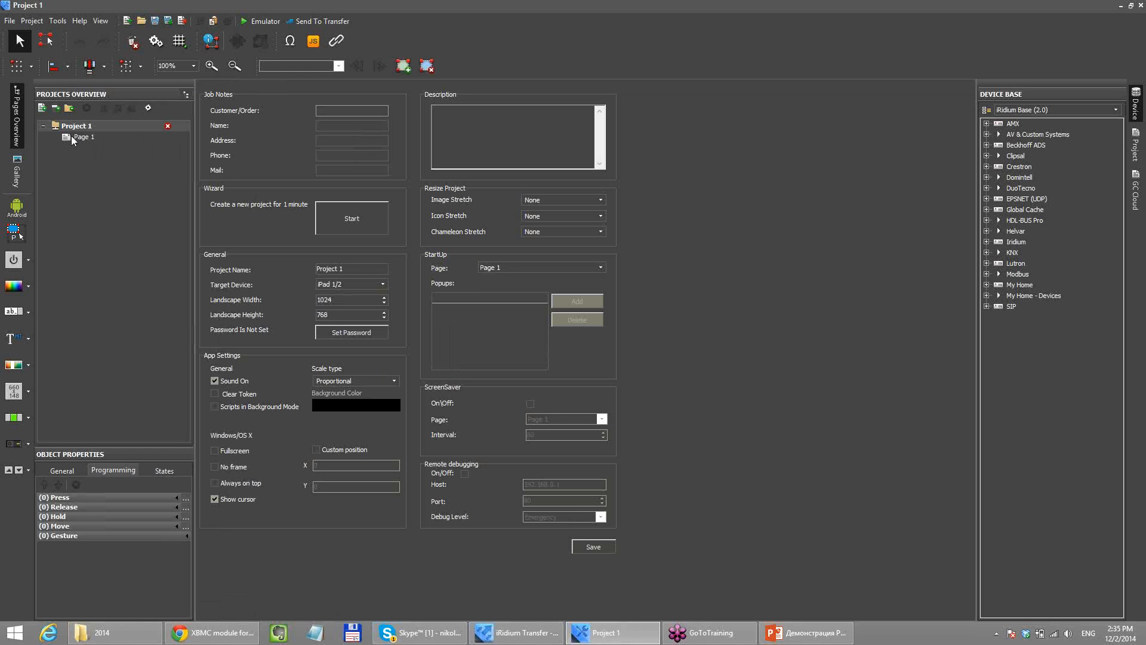
- Show and hide the pages overview, gallery and device base to examine the workspace layout
left_click(15, 119)
left_click(15, 122)
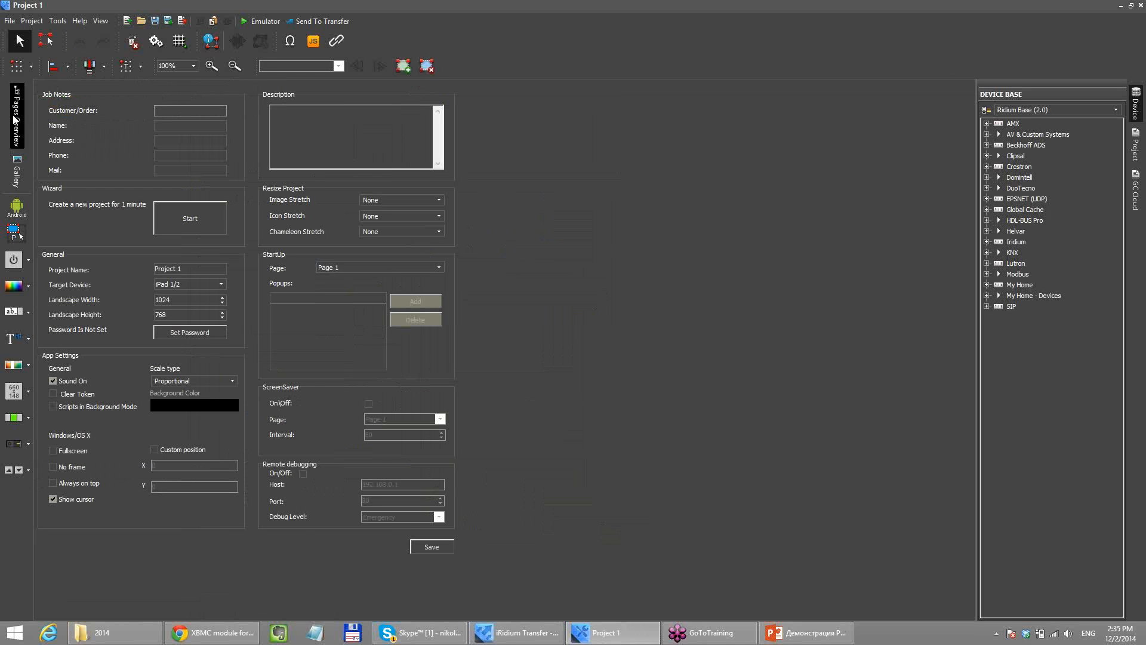
left_click(19, 176)
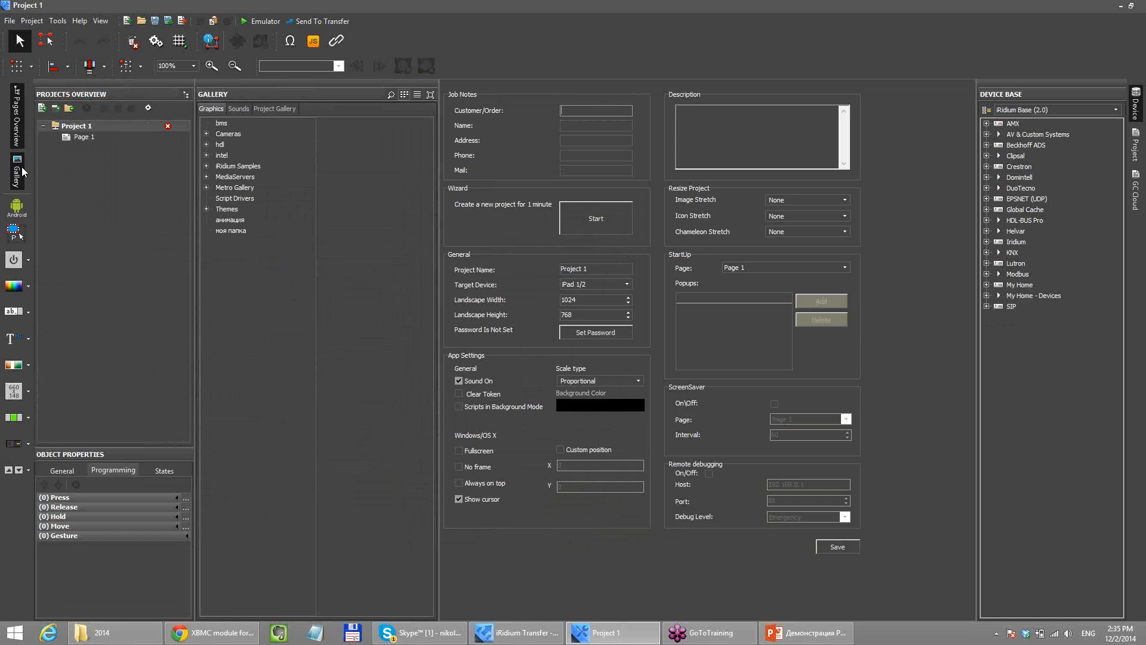
left_click(23, 165)
left_click(1136, 114)
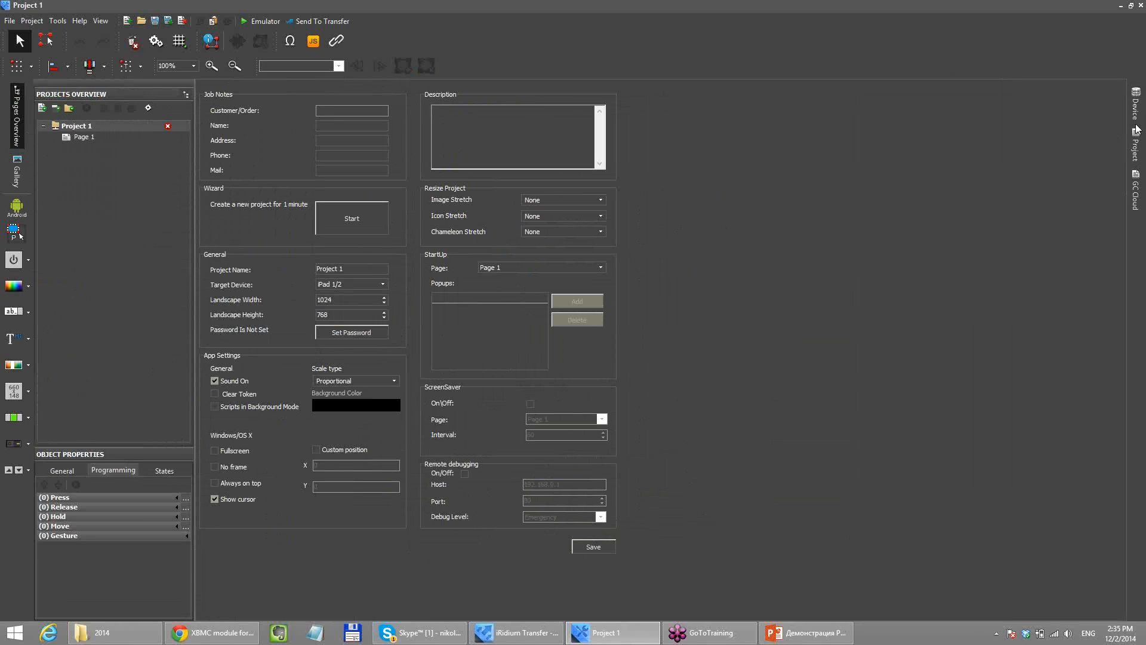
left_click(1136, 113)
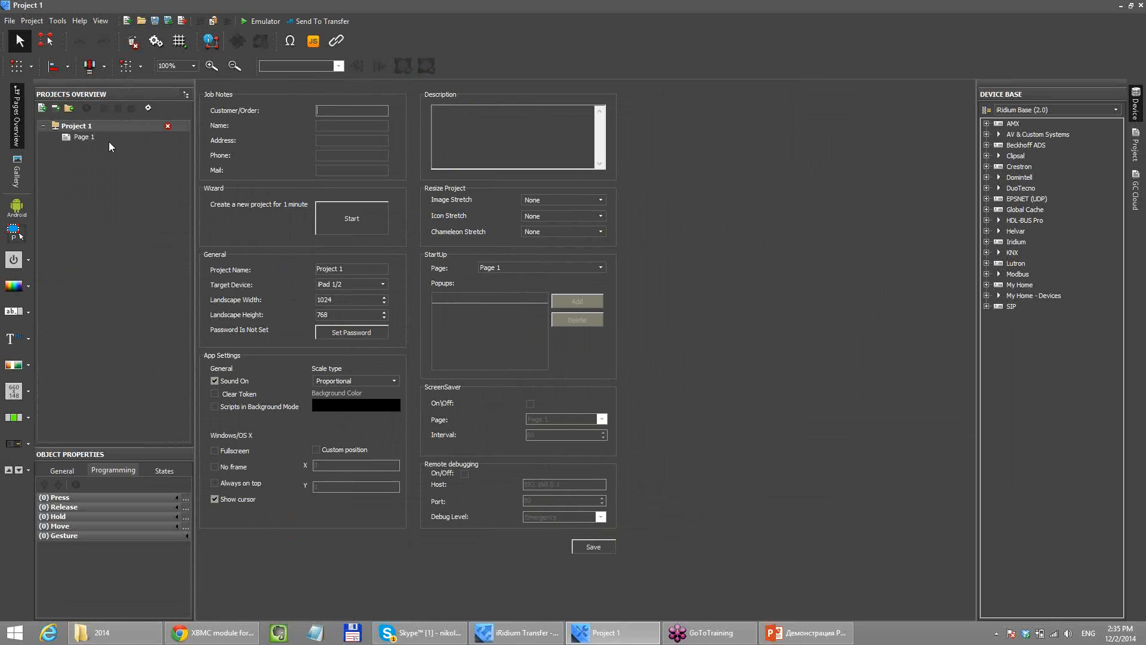
- Open Page 1 and draw two items side by side near its upper left, the second about 117 by 116 pixels
double_click(87, 139)
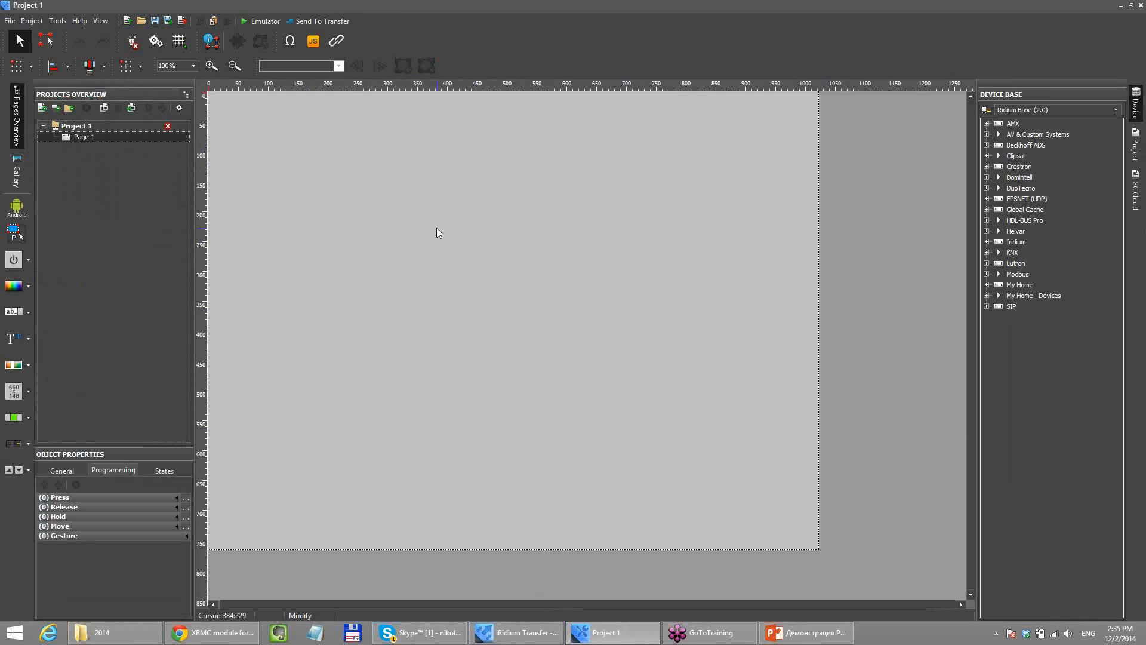
left_click(45, 41)
left_click_drag(272, 161, 350, 231)
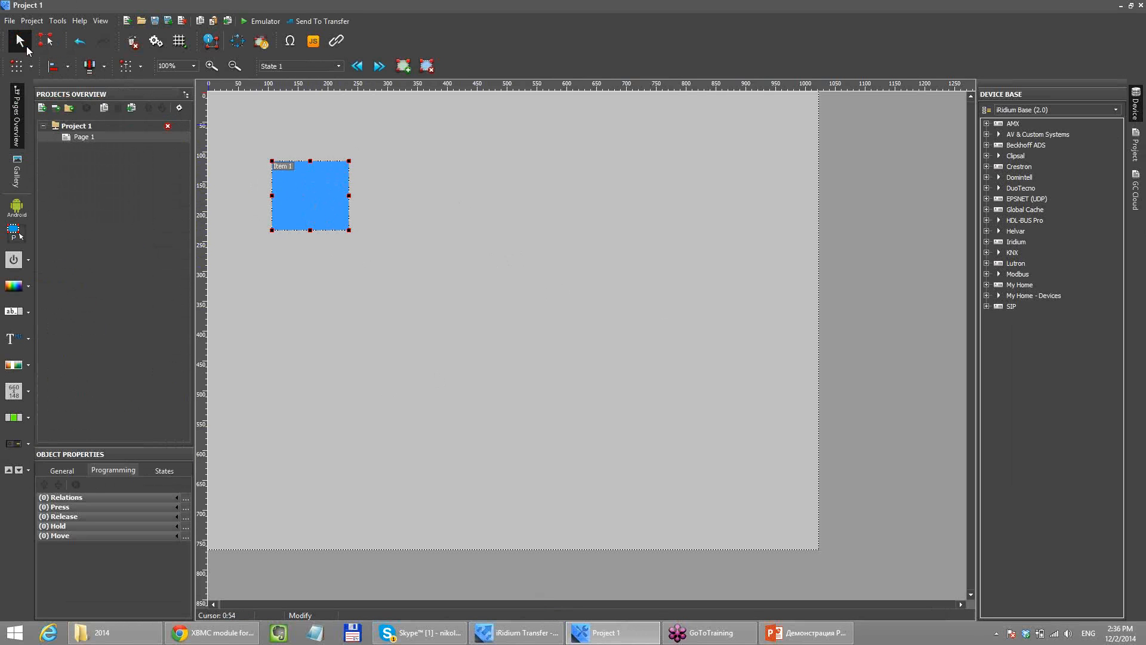
left_click(47, 43)
mouse_move(360, 158)
left_mouse_down()
mouse_move(427, 209)
mouse_move(430, 228)
left_mouse_up()
left_click(19, 41)
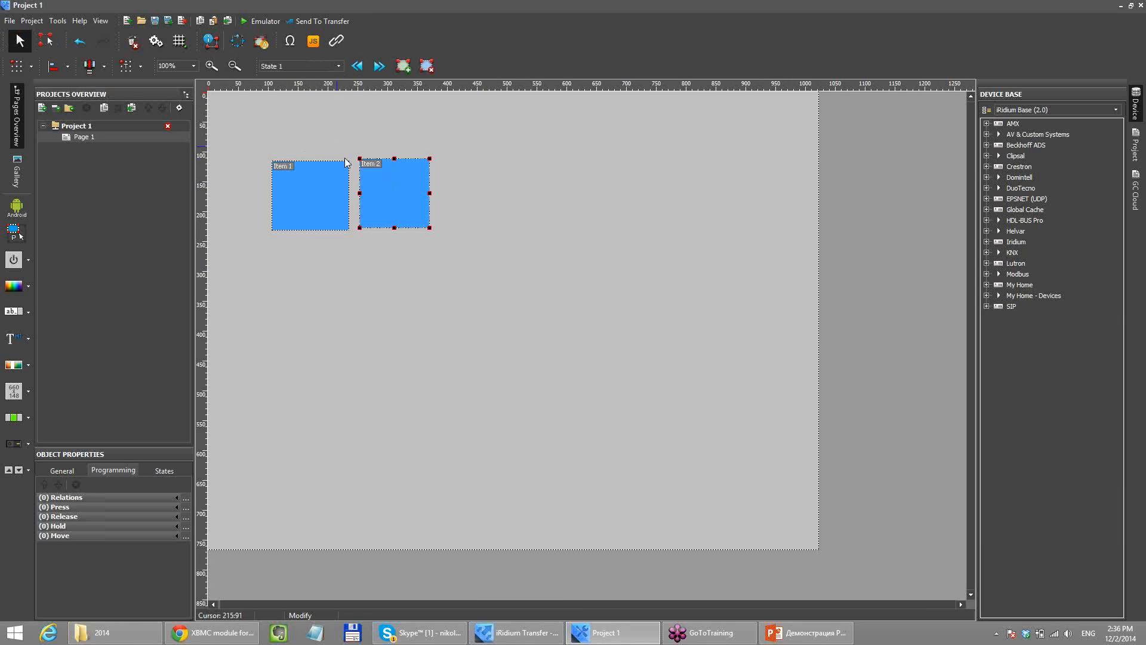
- Move Item 2 directly below Item 1 and make Item 1 slightly narrower
mouse_move(389, 188)
left_mouse_down()
mouse_move(351, 258)
mouse_move(307, 271)
left_mouse_up()
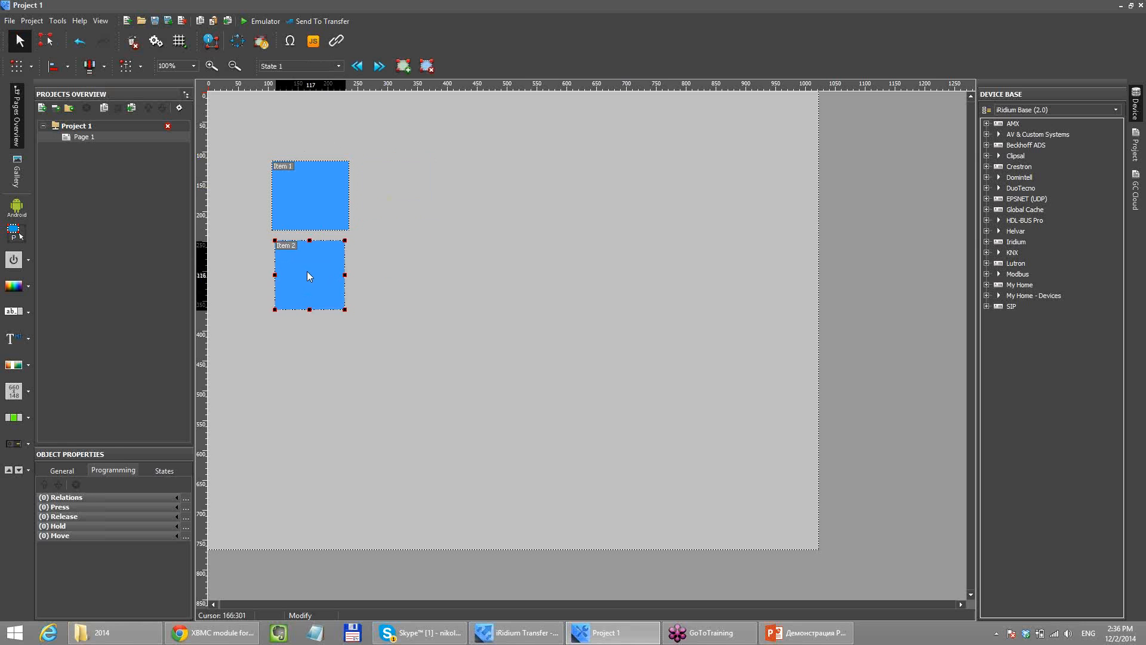
left_click(312, 189)
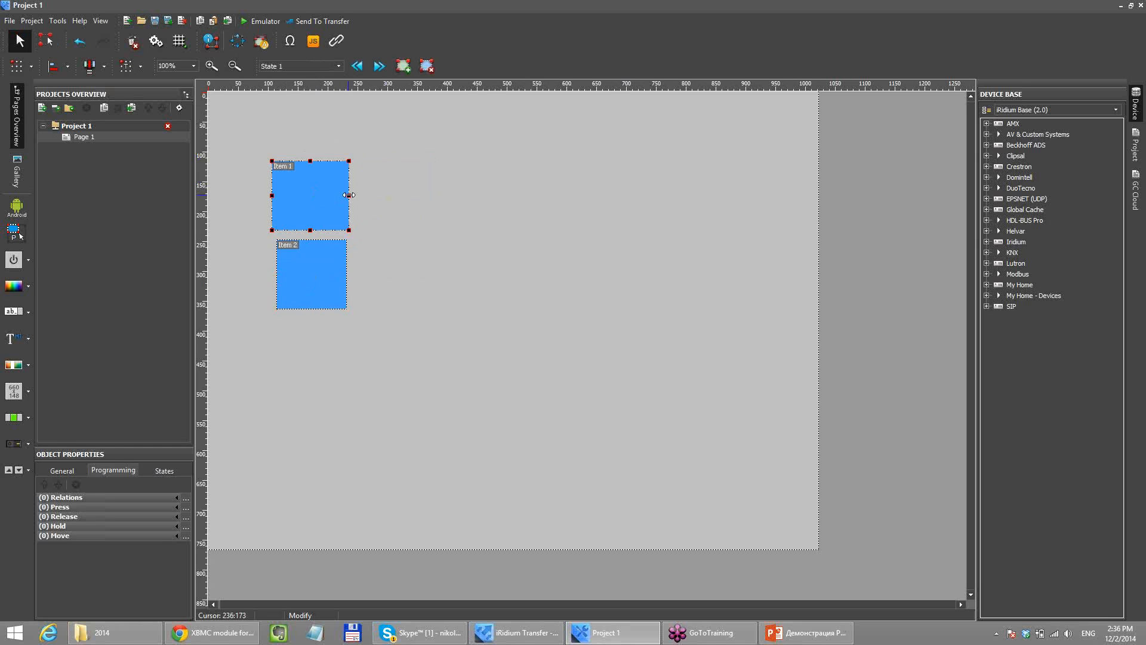
left_click_drag(348, 194, 333, 196)
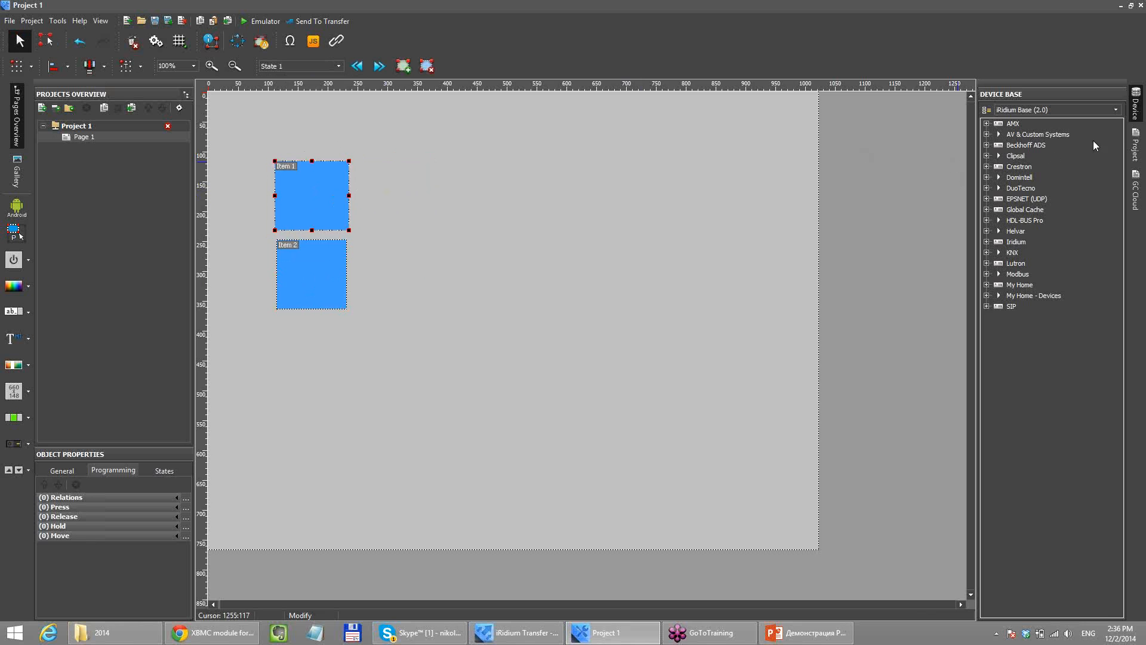
- Scan the HDL-BUS Pro Net (UDP), add all scanned devices to the project and expand them under Drivers
left_click(1137, 140)
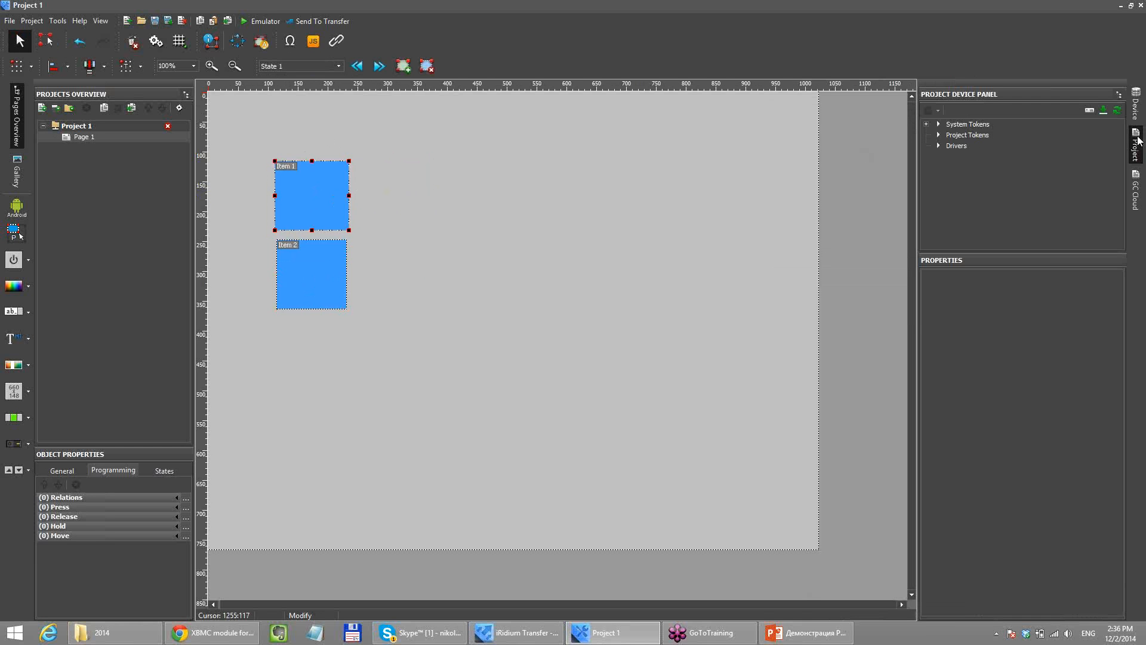
left_click(1117, 111)
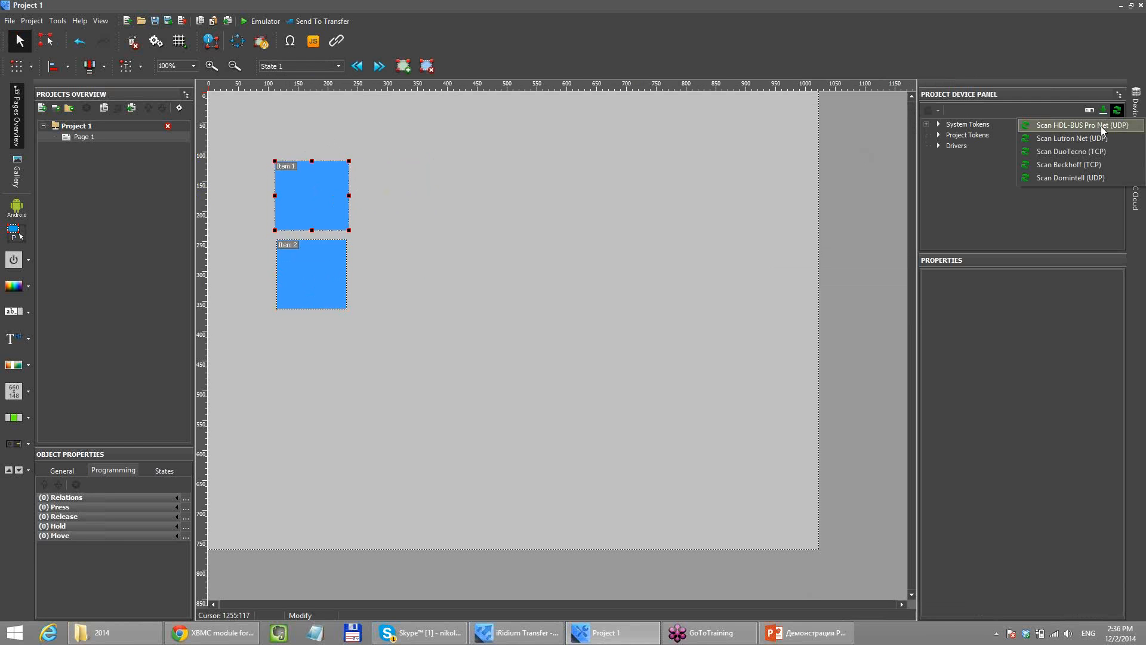
left_click(1101, 126)
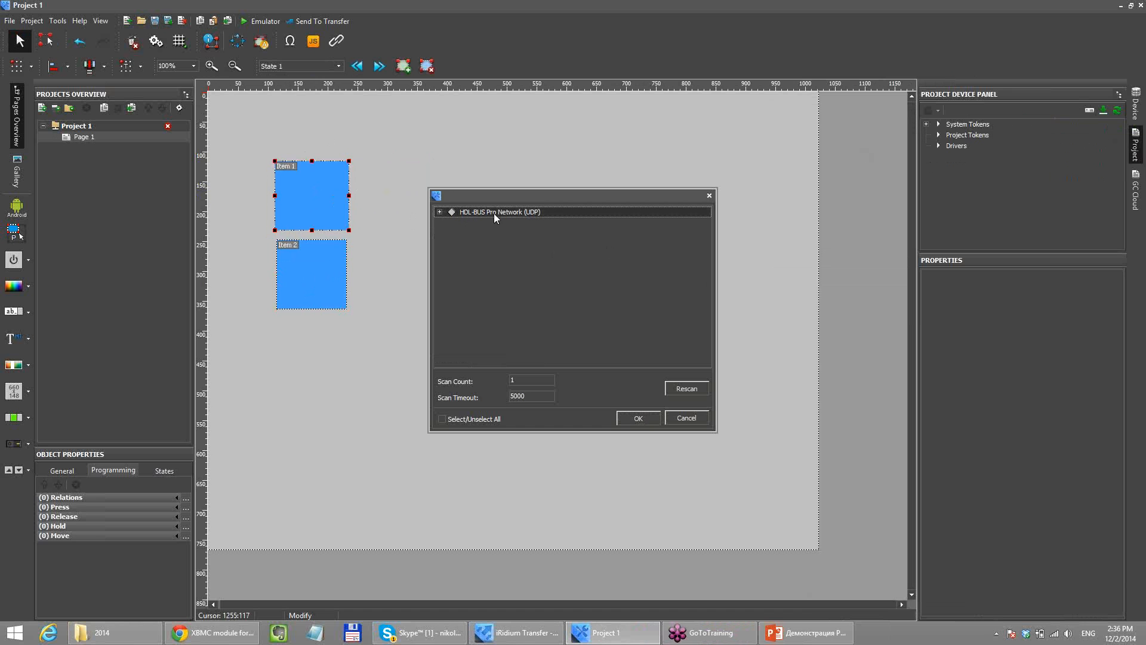
left_click(442, 213)
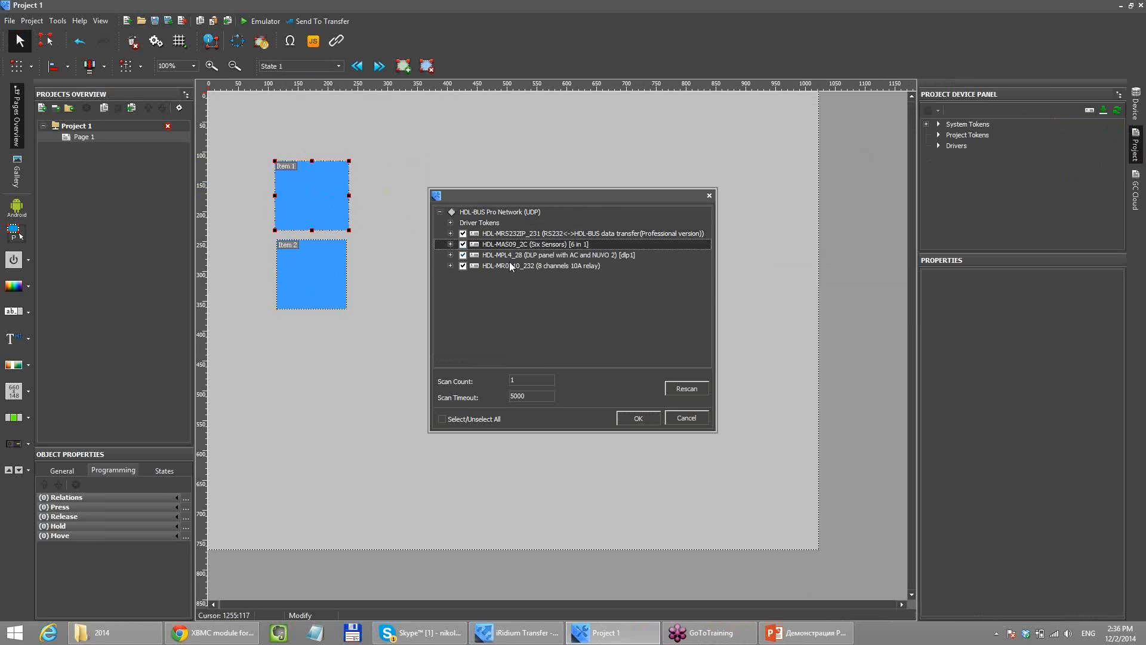
left_click(640, 418)
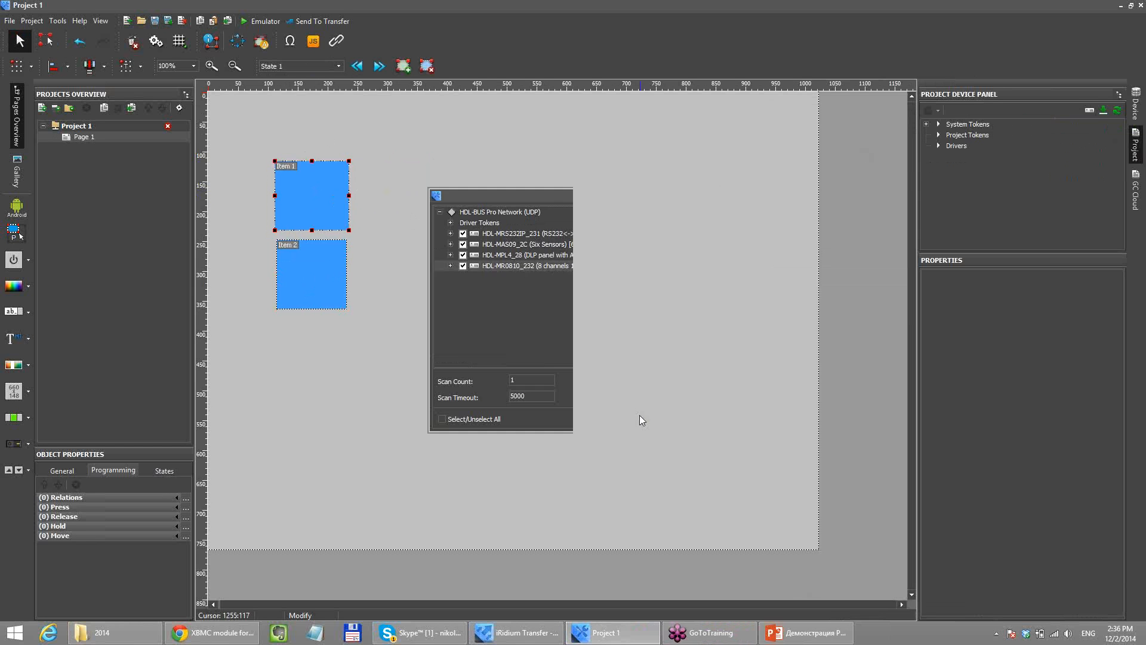
left_click(926, 146)
left_click(936, 156)
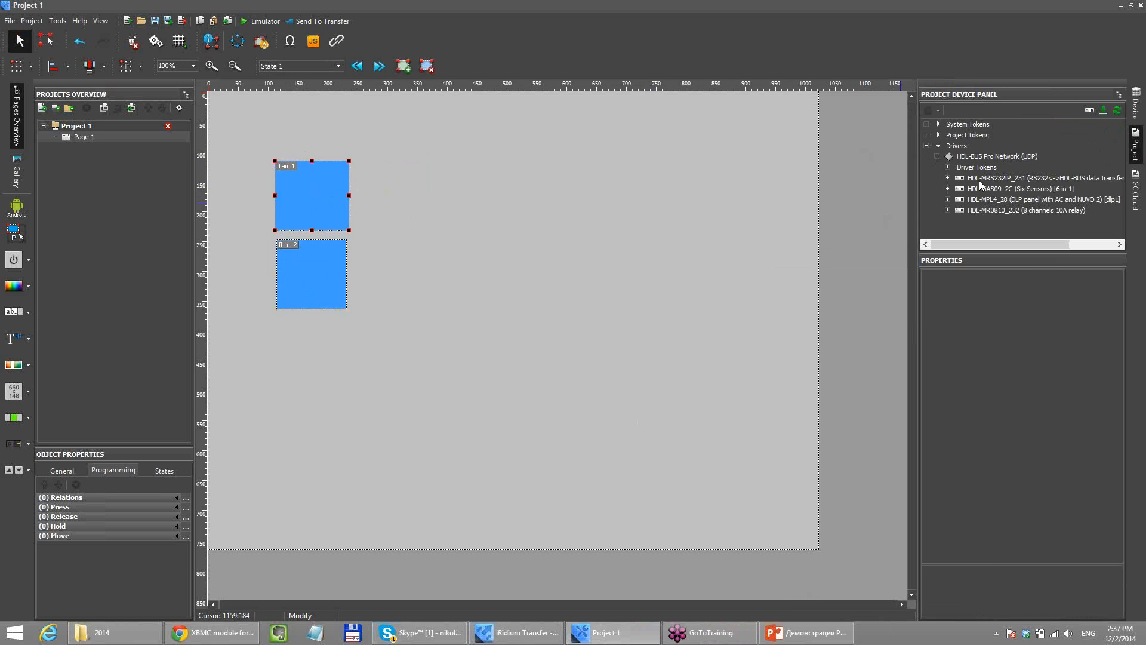
- Examine the added HDL devices, including the Subnet ID, Device ID and Device Type of the HDL-MR0810_232 relay
left_click(979, 179)
left_click(988, 199)
left_click(990, 210)
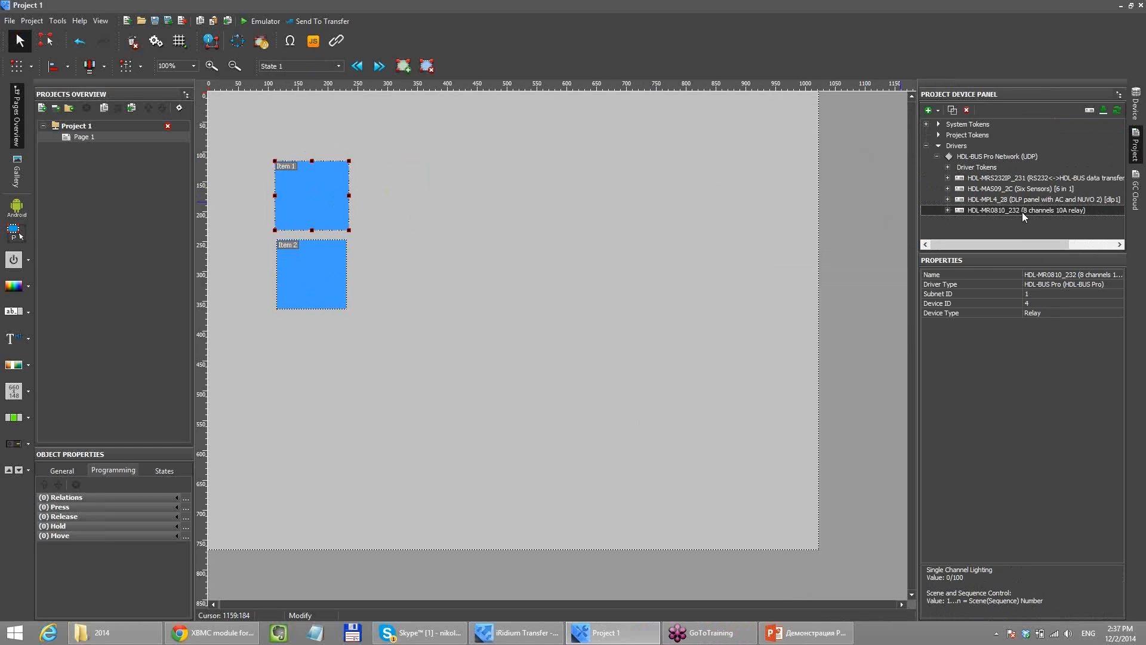
left_click(1035, 294)
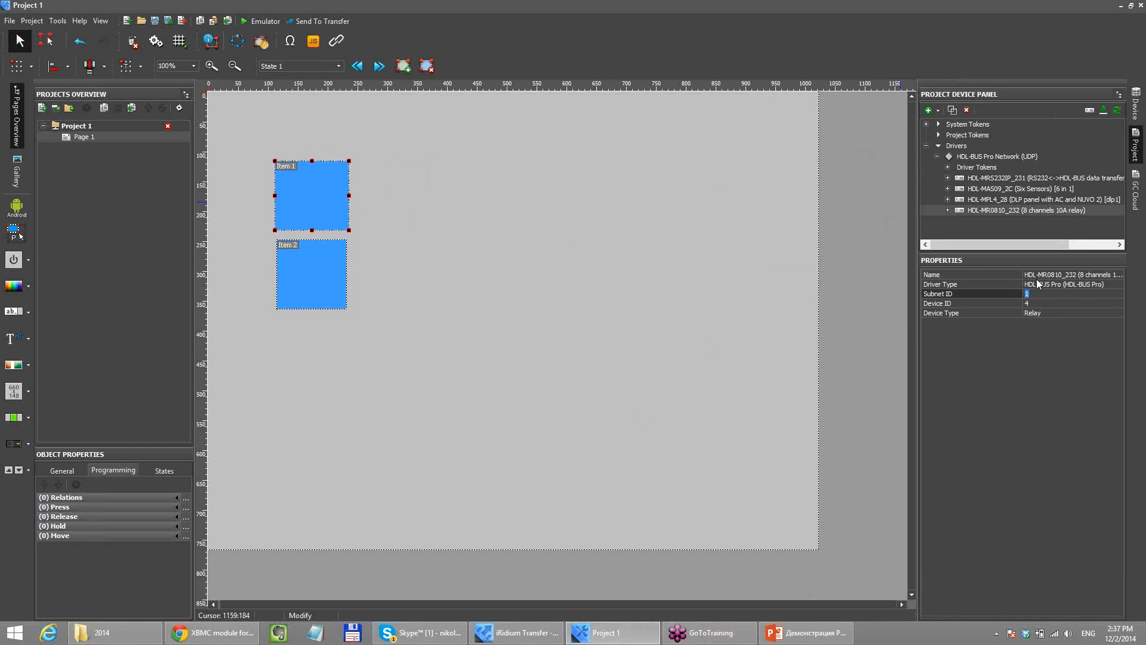
left_click(1038, 303)
left_click(1040, 295)
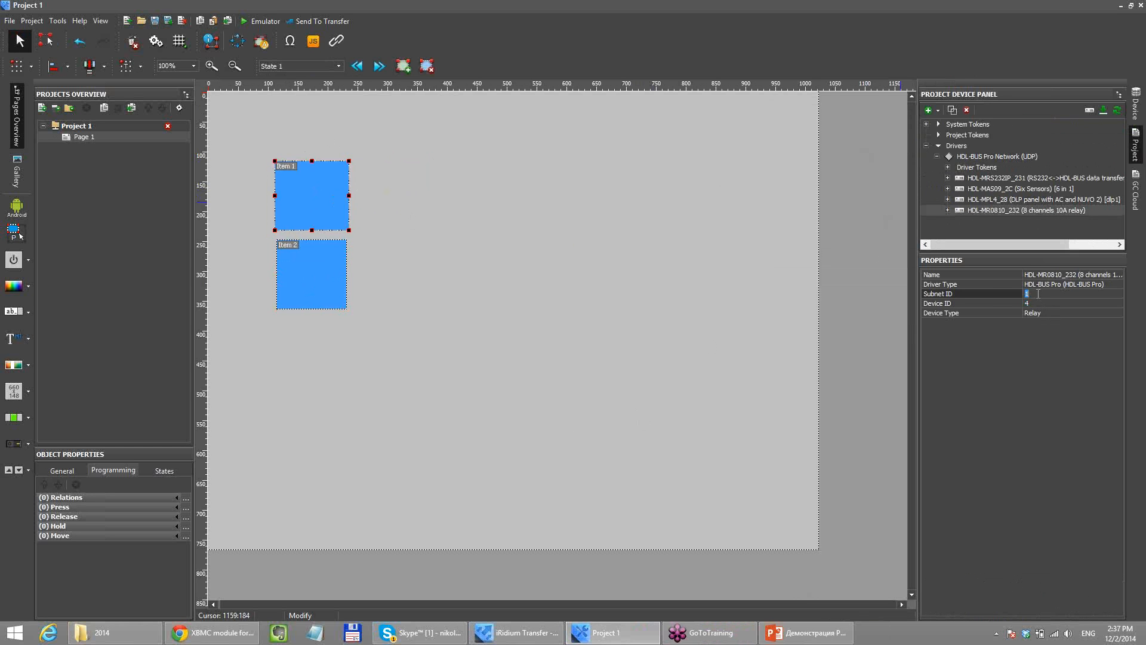
left_click(955, 303)
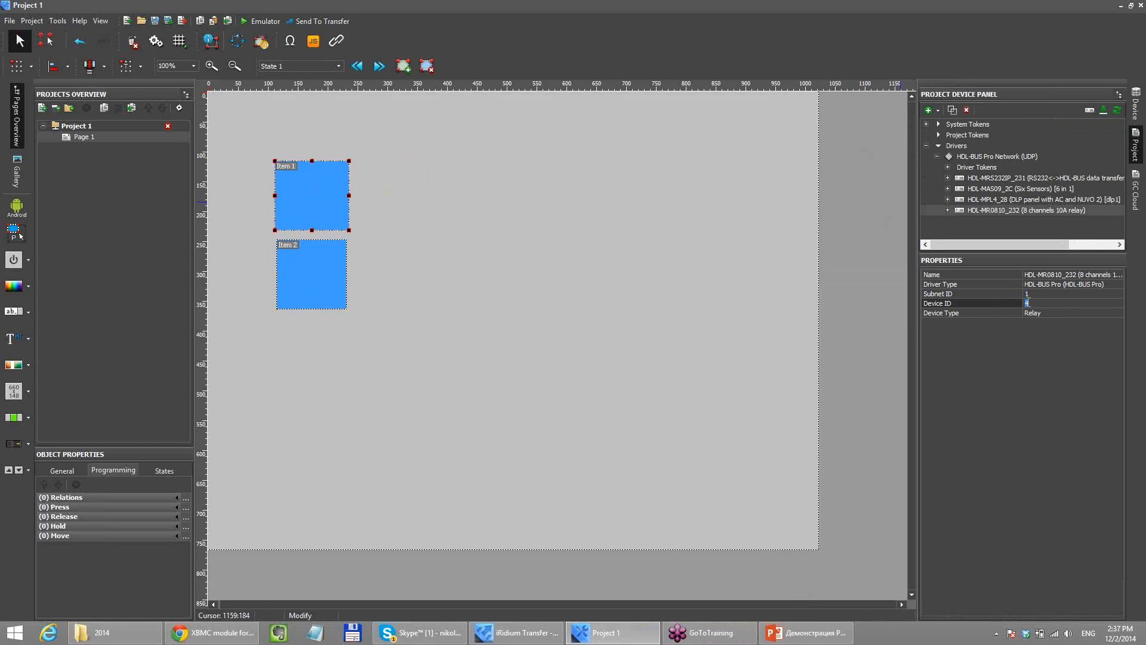
left_click(1041, 314)
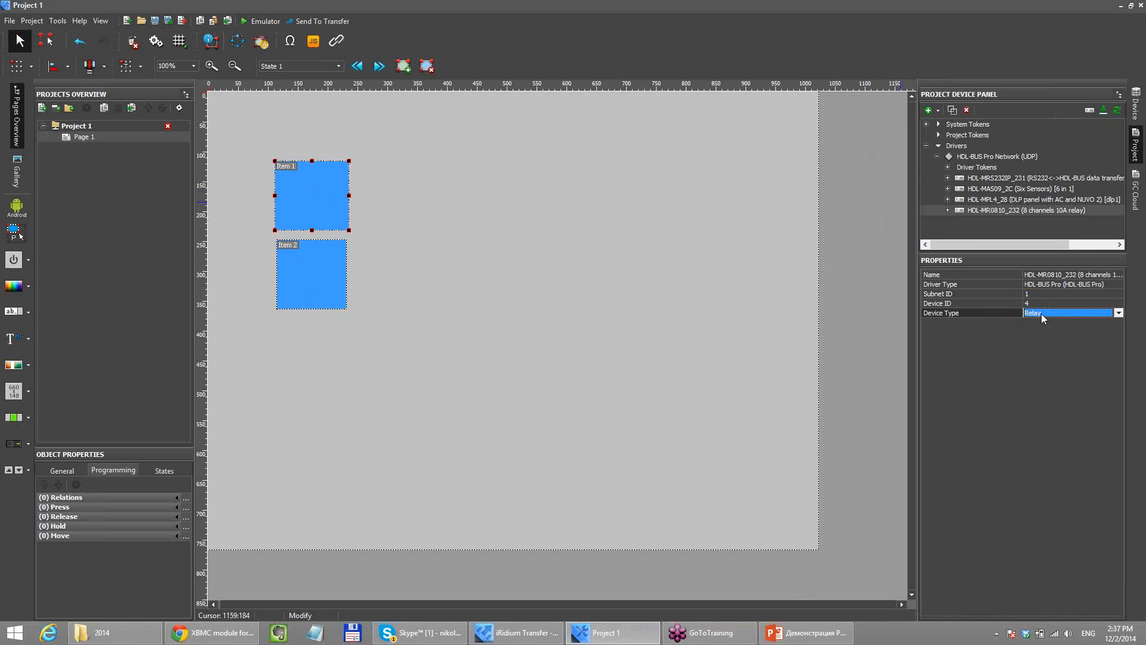
left_click(1041, 313)
- Expand the HDL-MR0810_232 relay's Commands and enlarge the device tree area
left_click(948, 210)
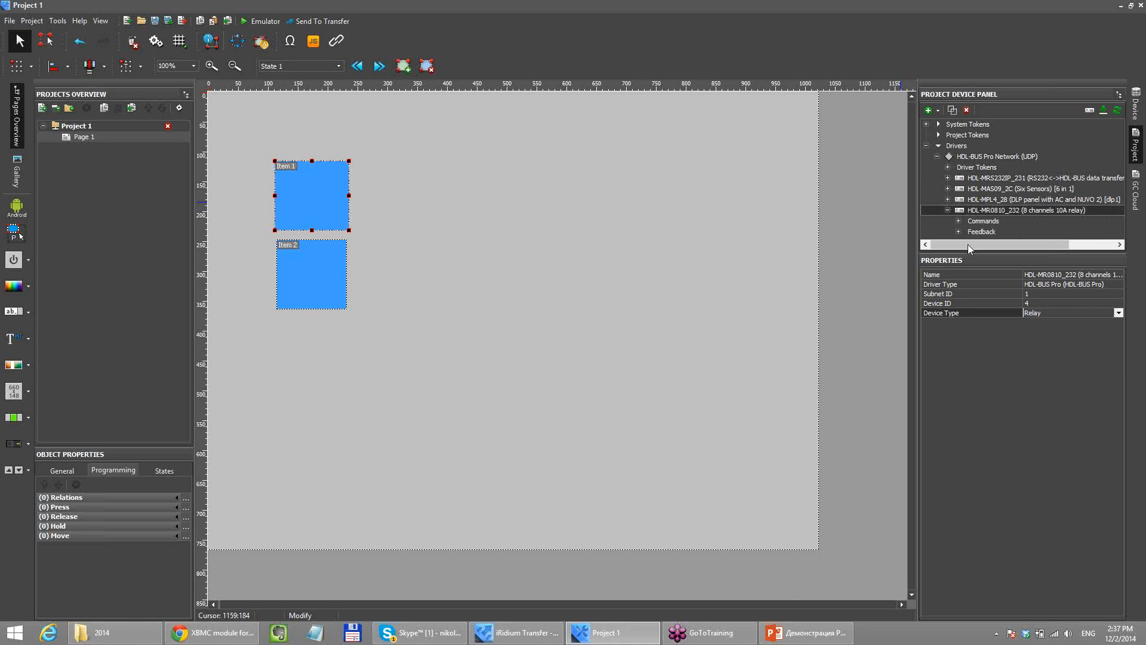
left_click_drag(1002, 373, 1001, 375)
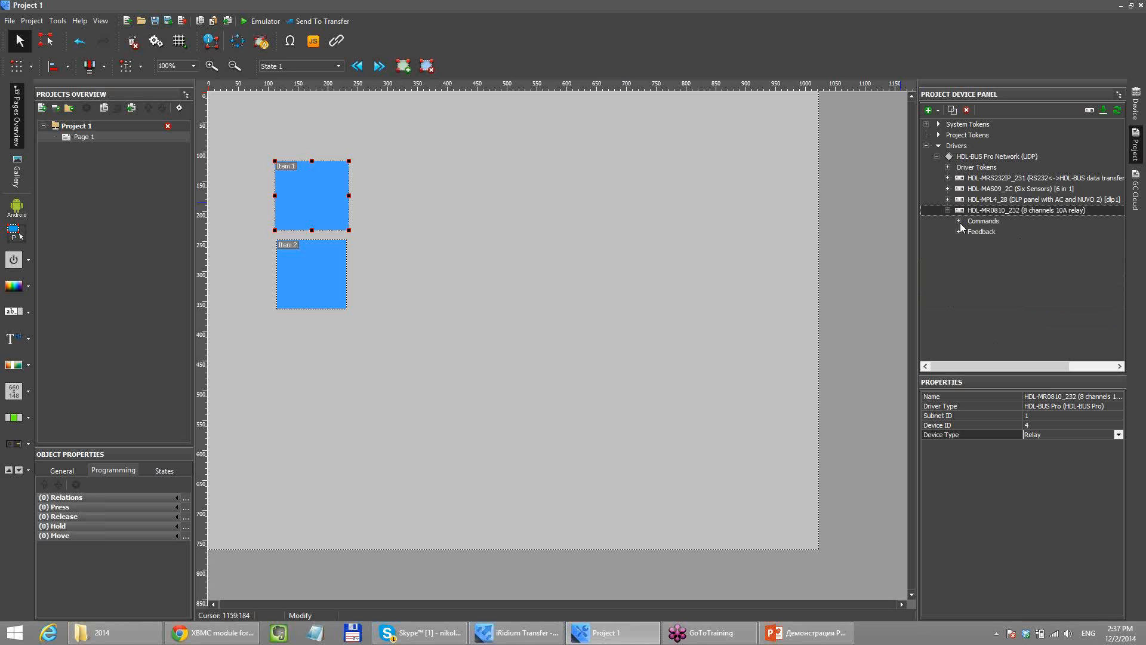
left_click(959, 221)
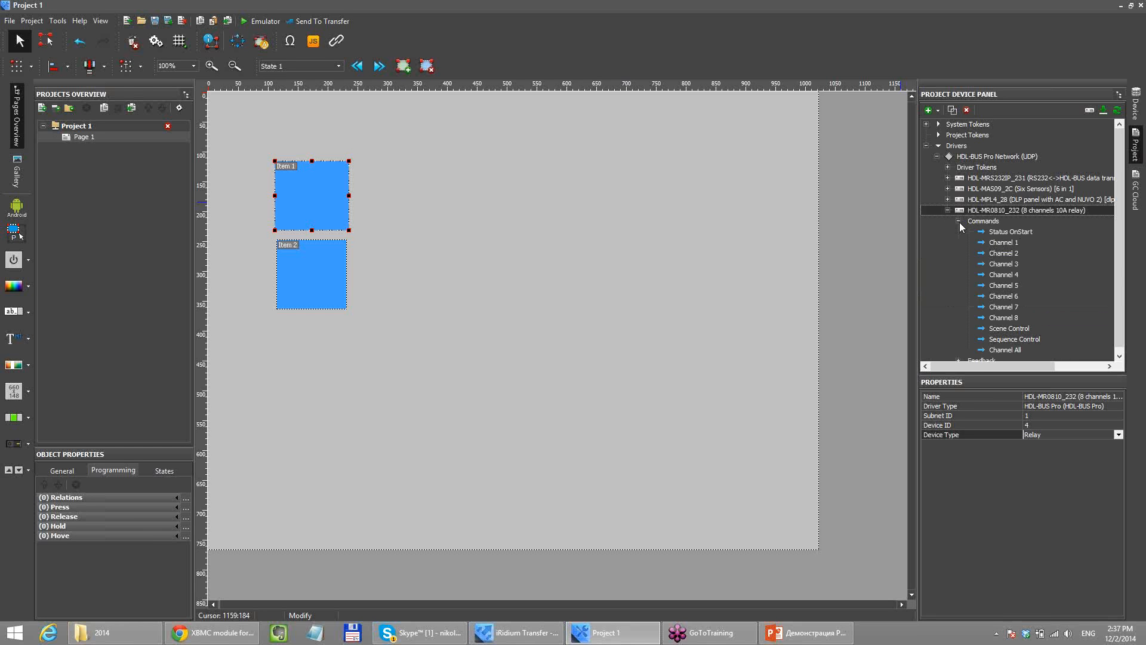
- Look over the relay's Feedback channels and its Commands list, leaving Feedback collapsed and Commands expanded
left_click(959, 221)
left_click(961, 232)
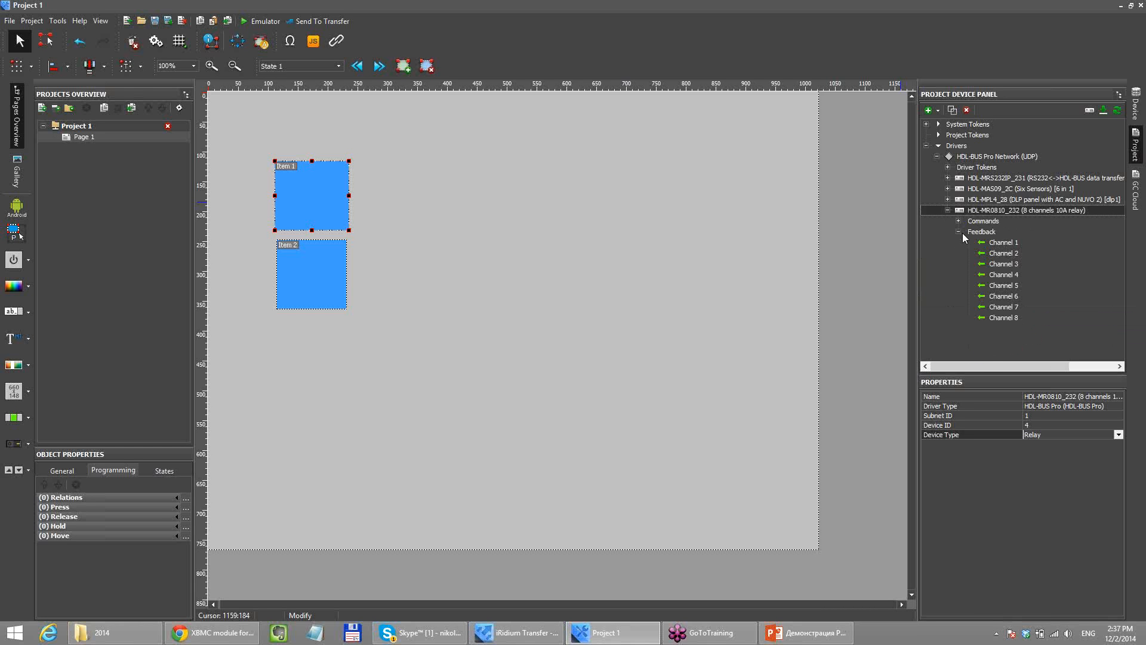
left_click(962, 233)
left_click(960, 220)
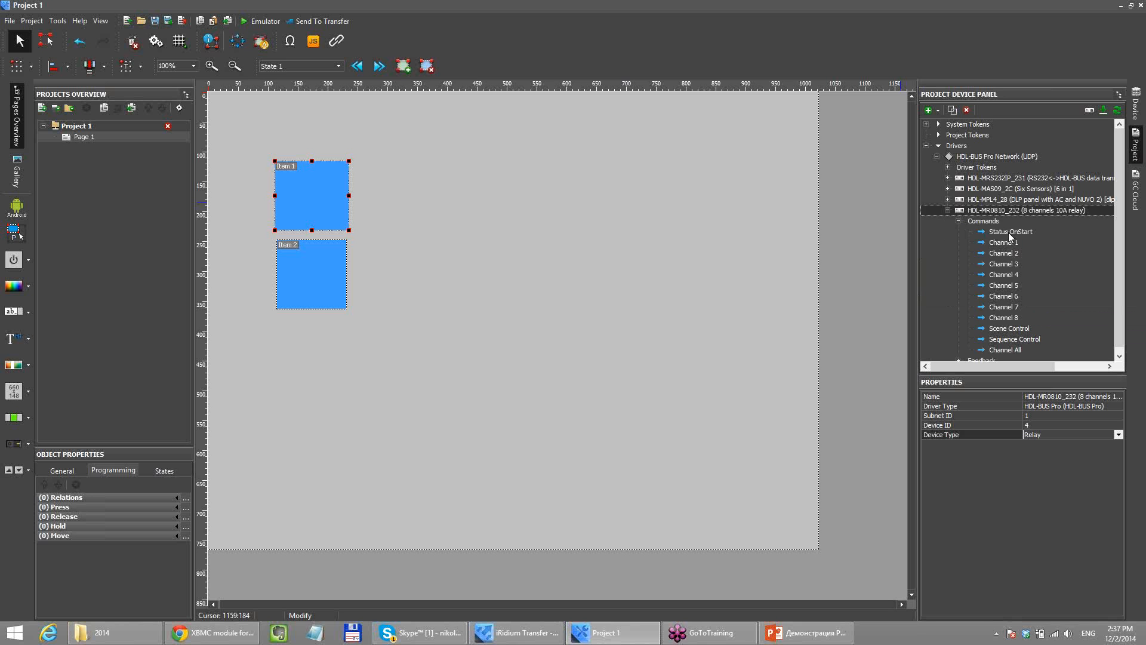
scroll(1041, 278, "down", 1)
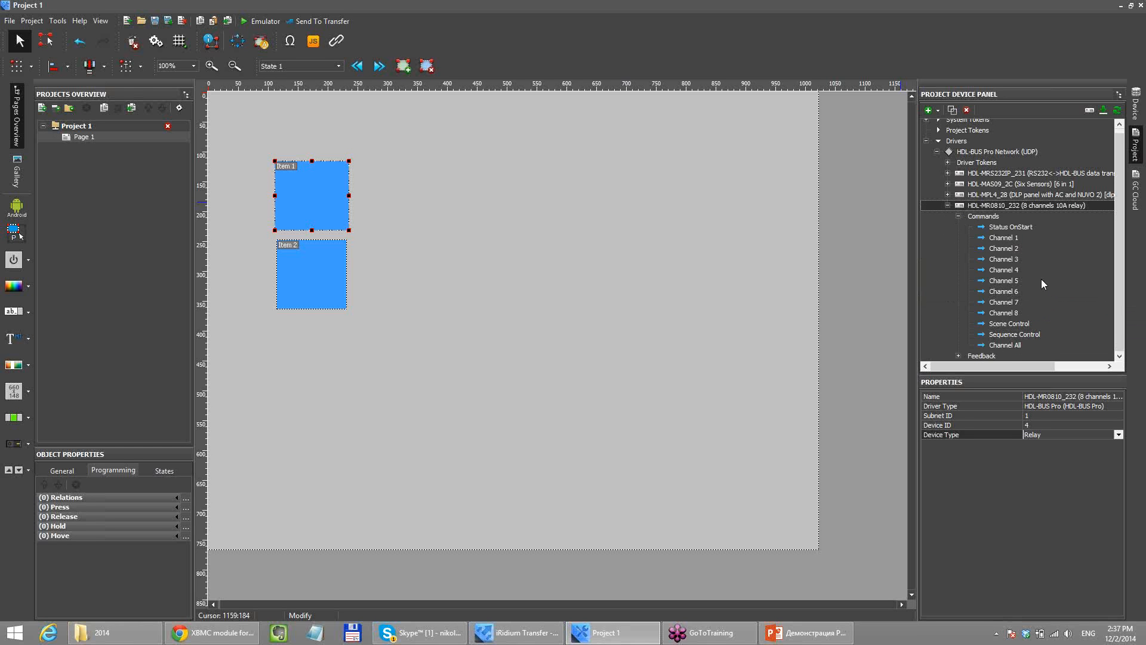
- Examine the properties of the relay's channel, Scene Control, Sequence Control, Status OnStart and Channel All commands, including Channel All's Channel Number
left_click(1008, 236)
left_click(1012, 248)
left_click(1012, 314)
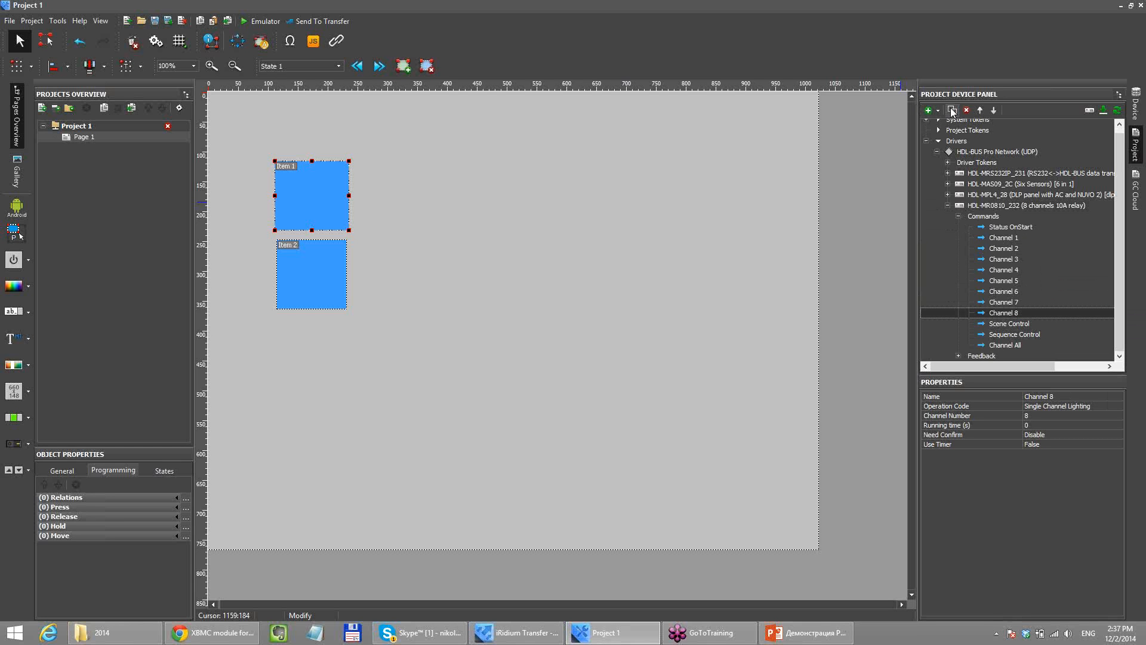
left_click(1014, 324)
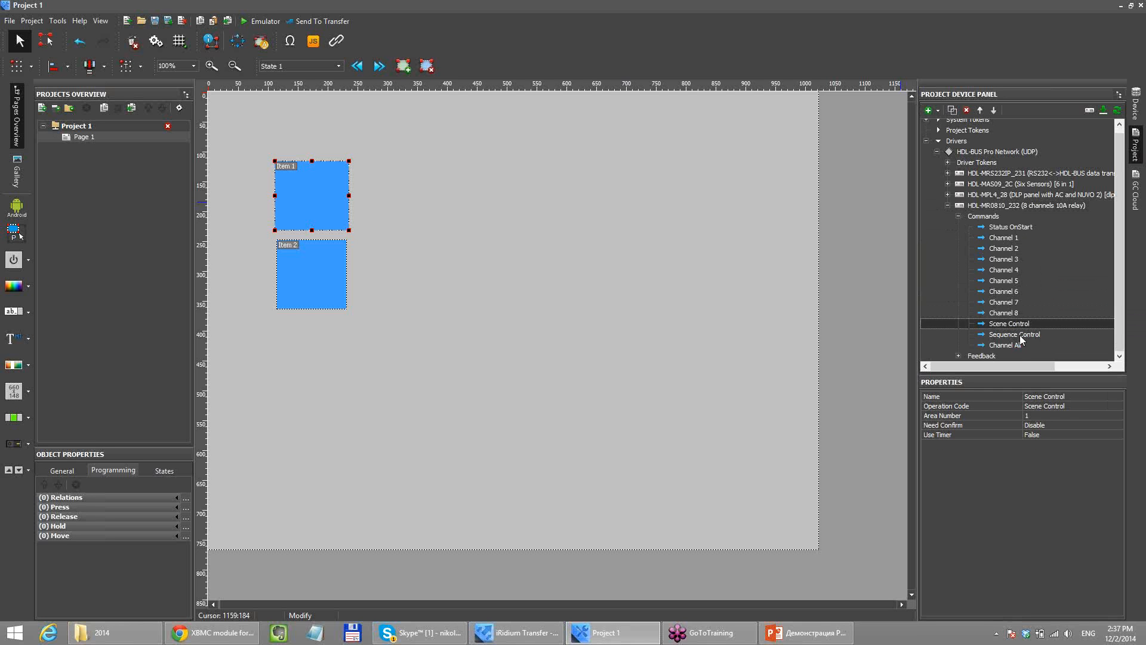
left_click(1017, 336)
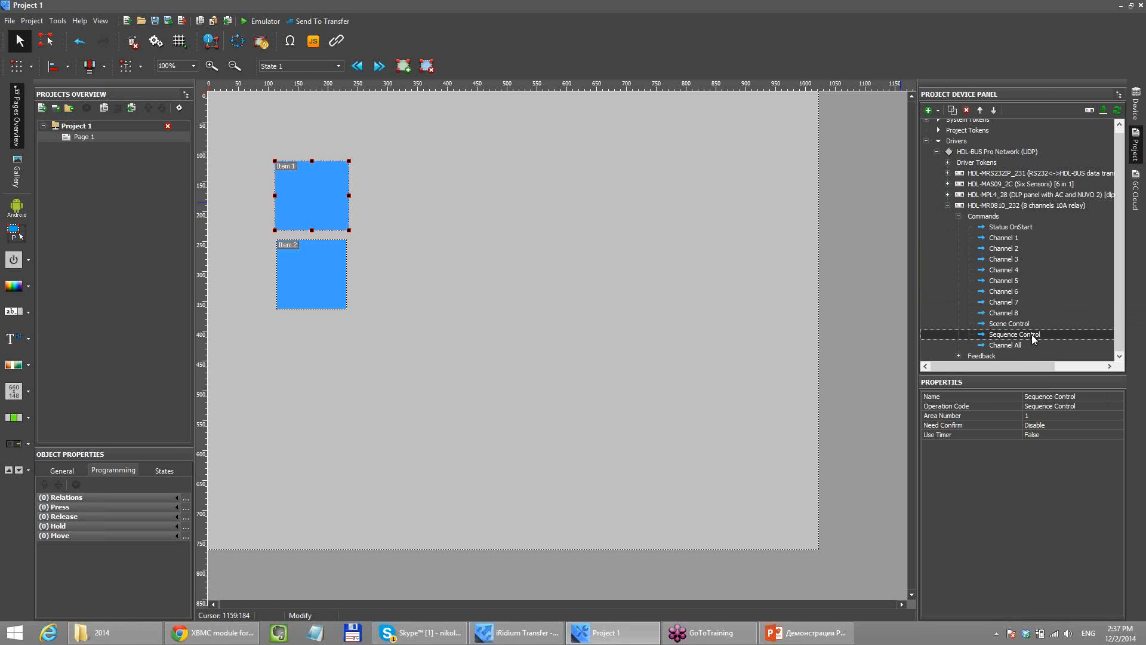
left_click(1026, 323)
left_click(1028, 333)
left_click(1017, 229)
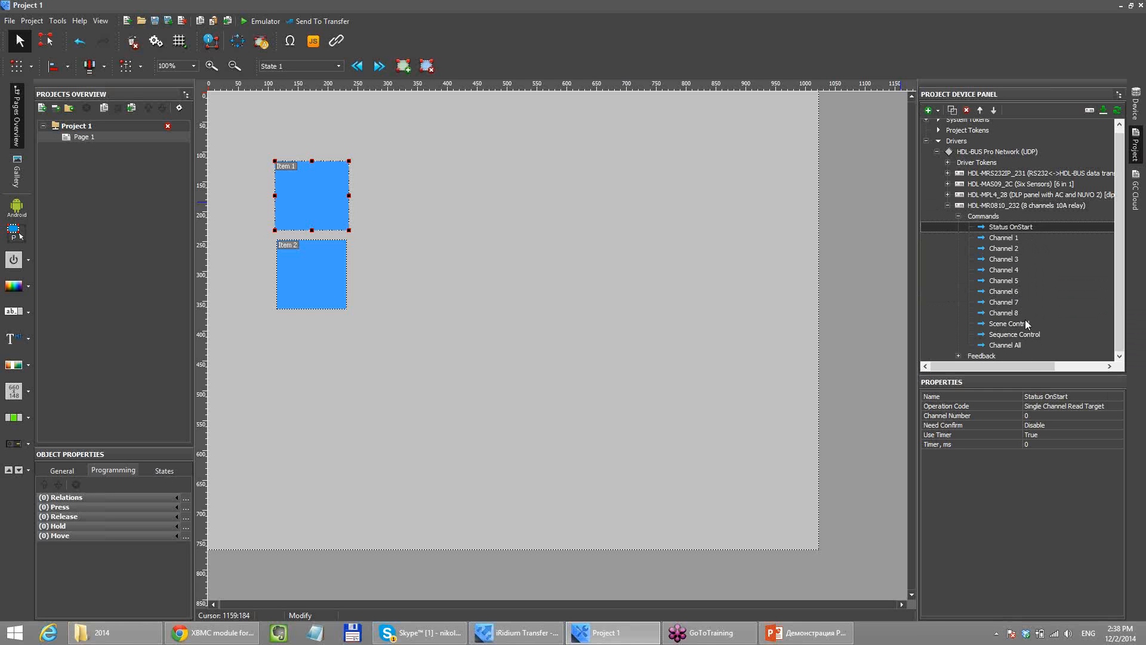
left_click(1008, 352)
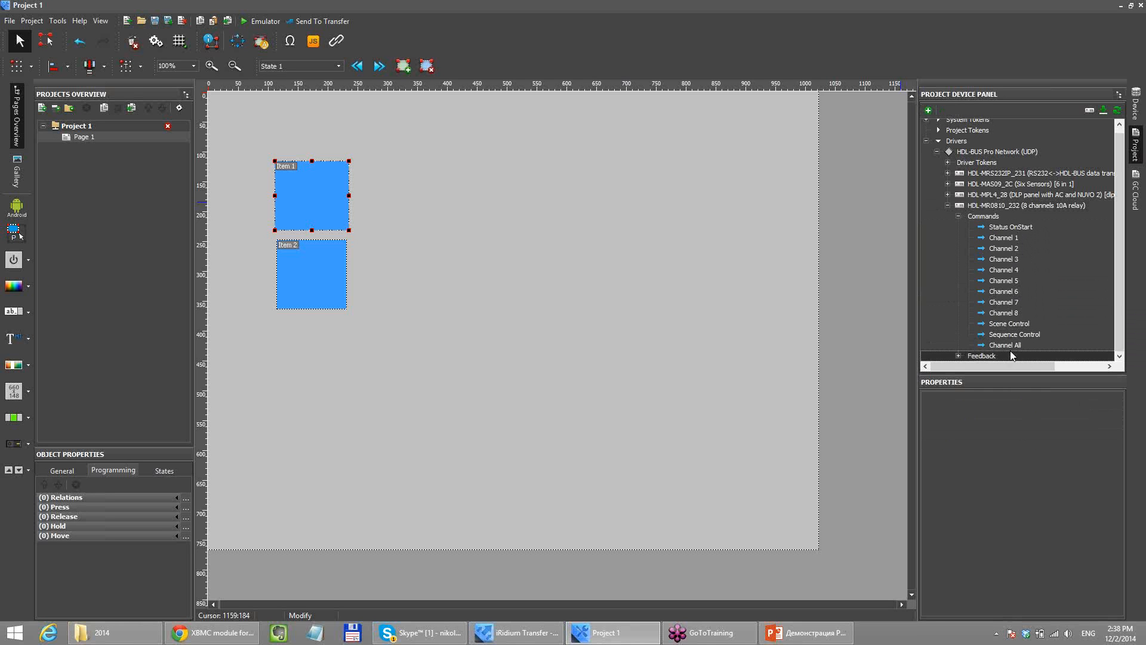
left_click(1006, 345)
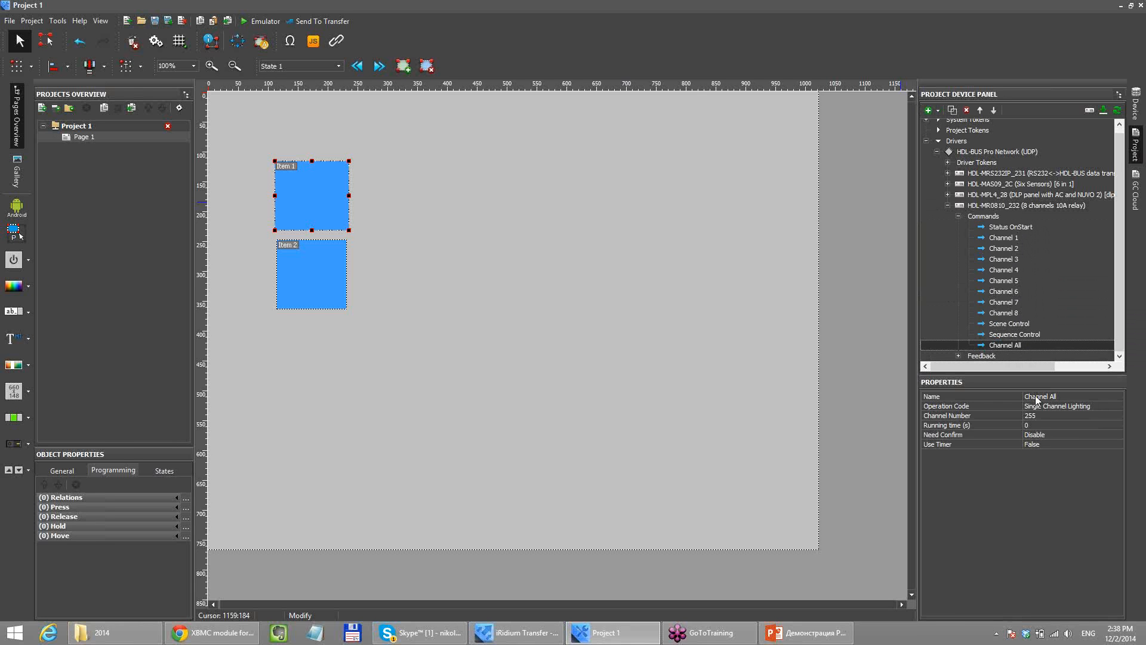
left_click(1033, 417)
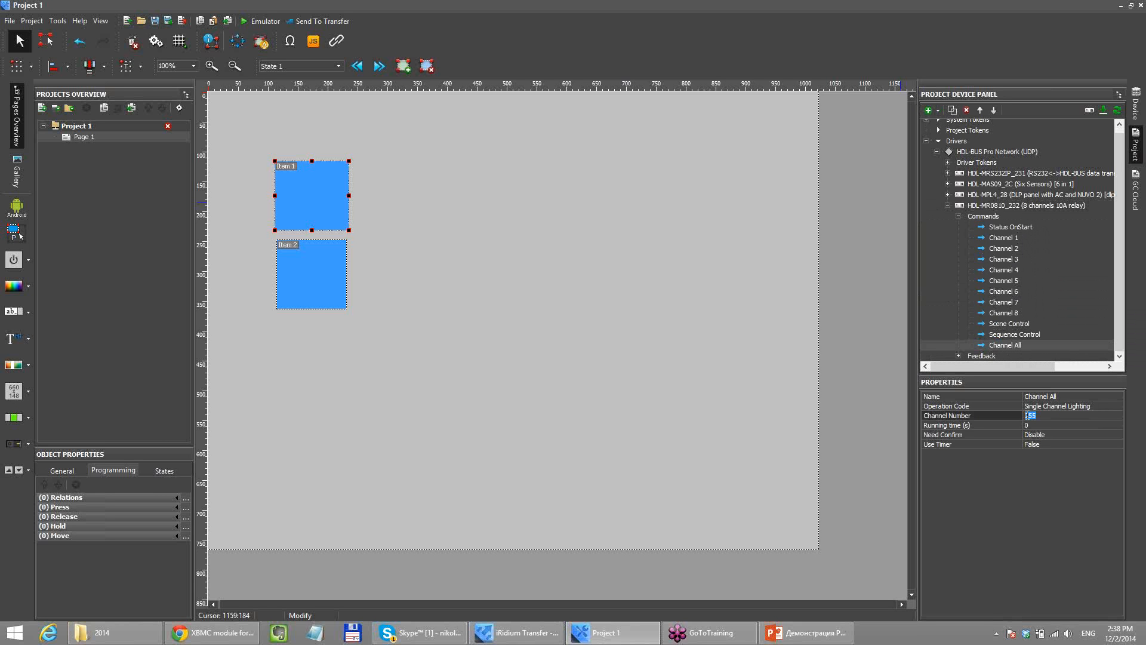
left_click(1039, 415)
left_click(1018, 345)
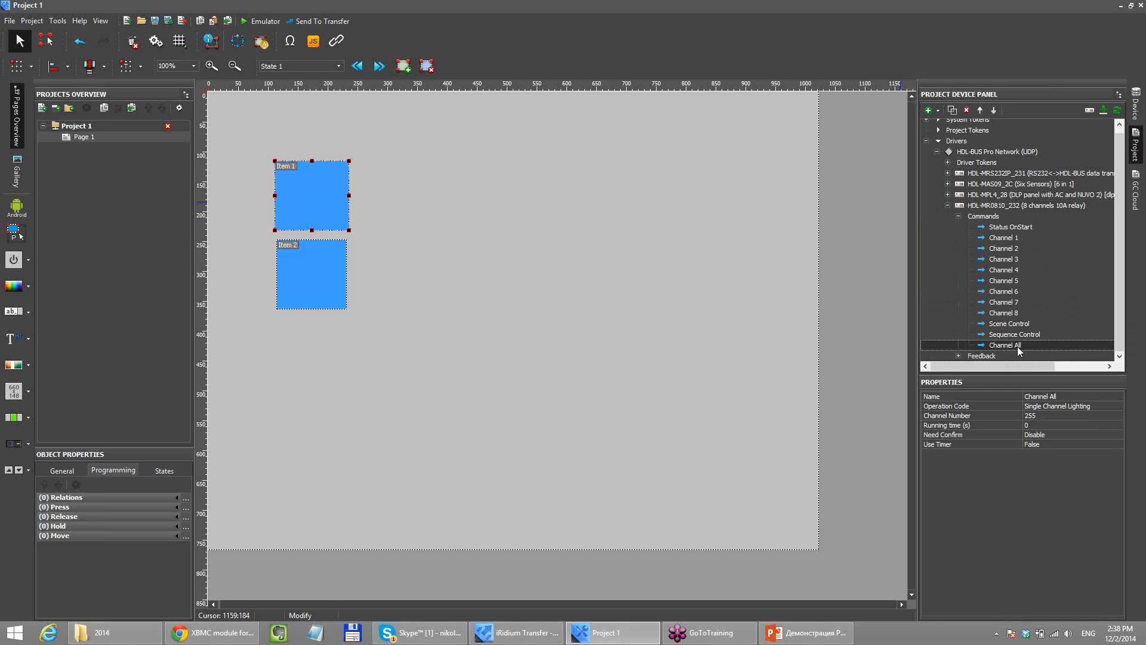
left_click(1000, 239)
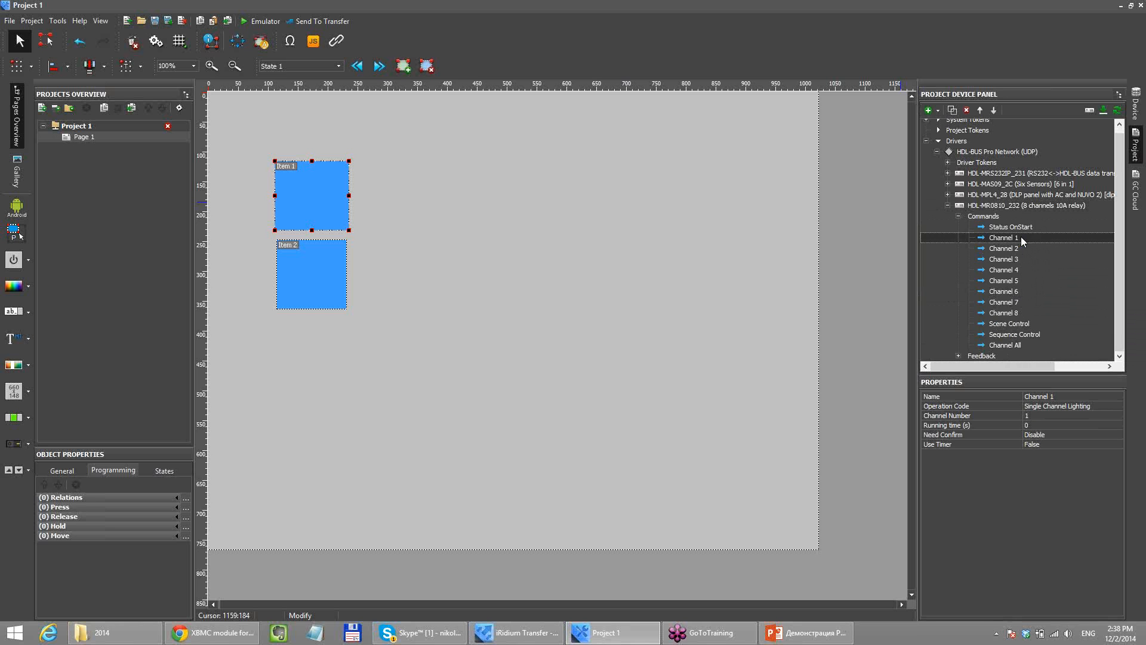
- Assign the relay's Channel 1 command to Item 1 as a Send Number action with value 100 on Press
left_click(323, 191)
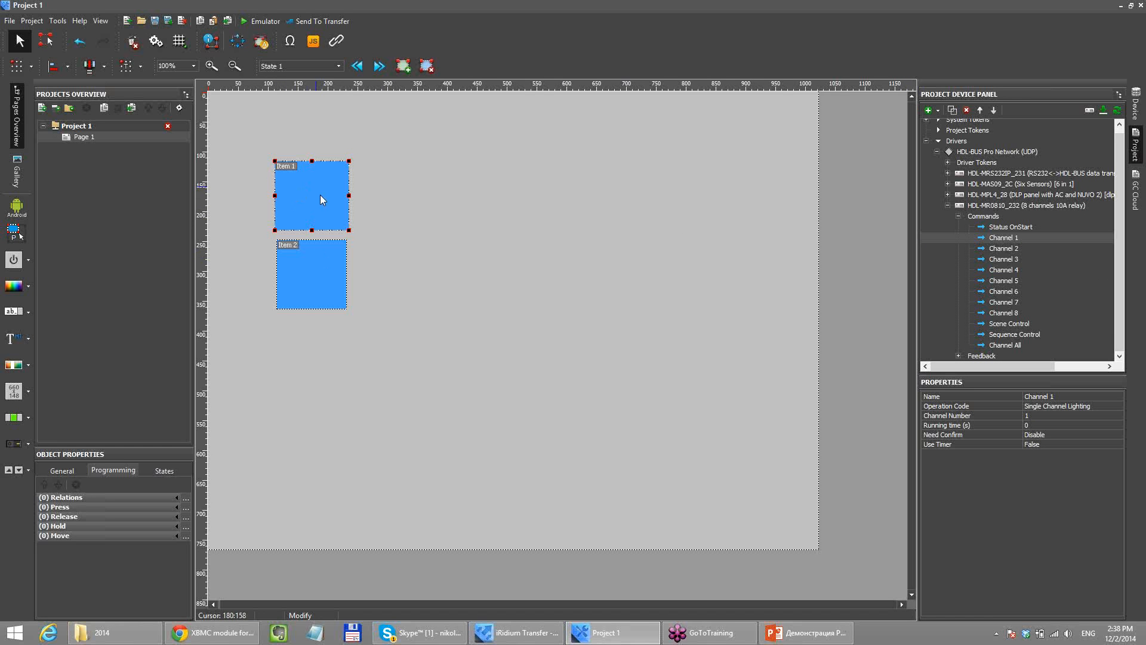
left_click(310, 266)
left_click_drag(1016, 238, 295, 174)
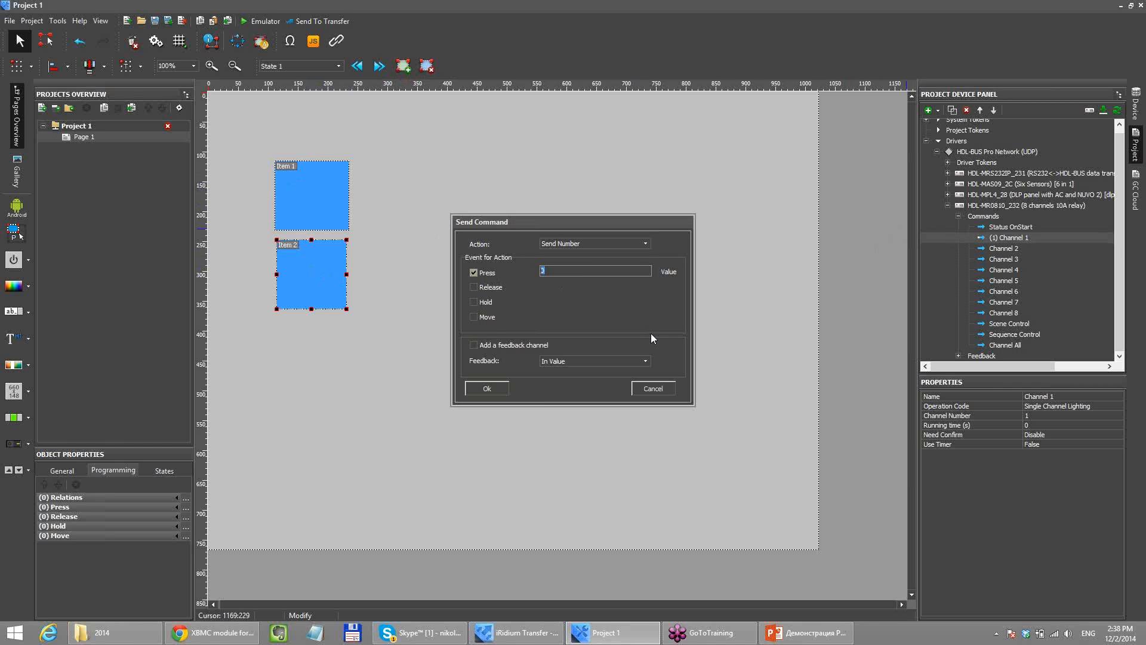
left_click(478, 289)
left_click(478, 289)
left_click(560, 272)
type("100")
left_click_drag(531, 263, 498, 261)
left_click(499, 385)
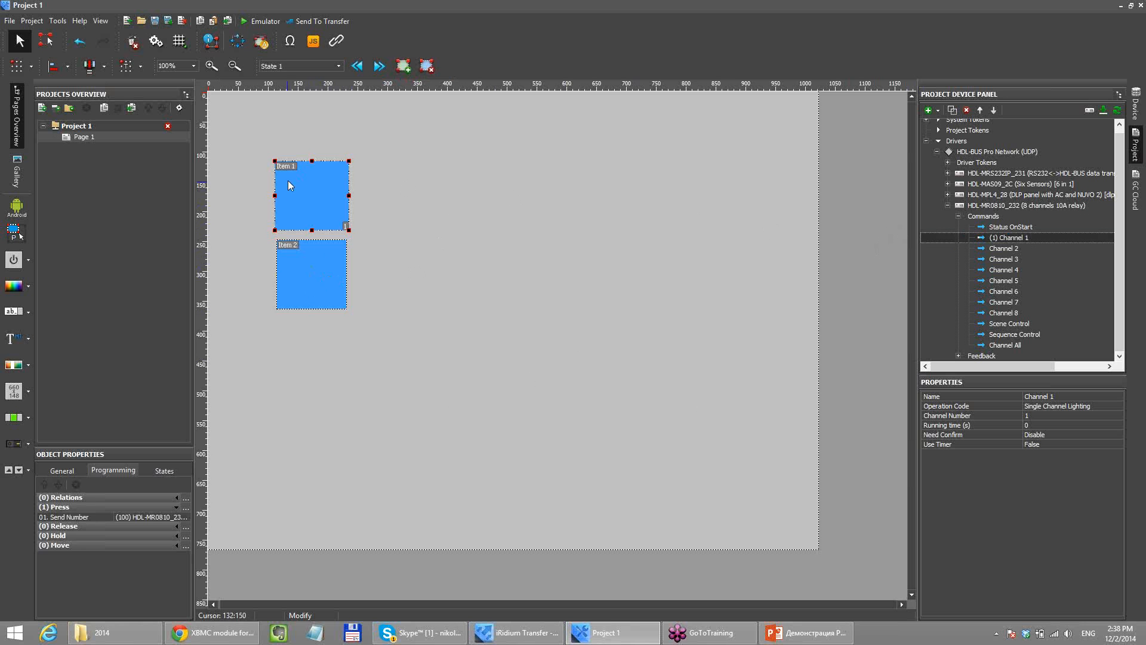
- Assign the Channel 1 command to Item 2 with Send Number value 1 on Press, and move Item 2 beside Item 1
mouse_move(1032, 240)
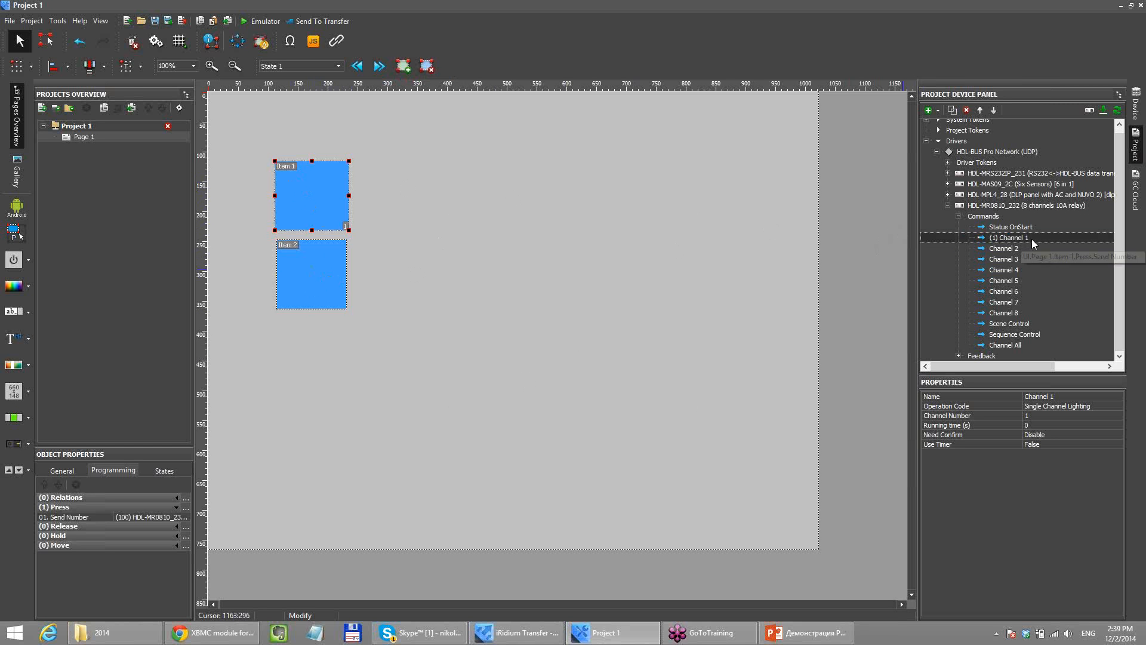
left_click_drag(1032, 239, 303, 270)
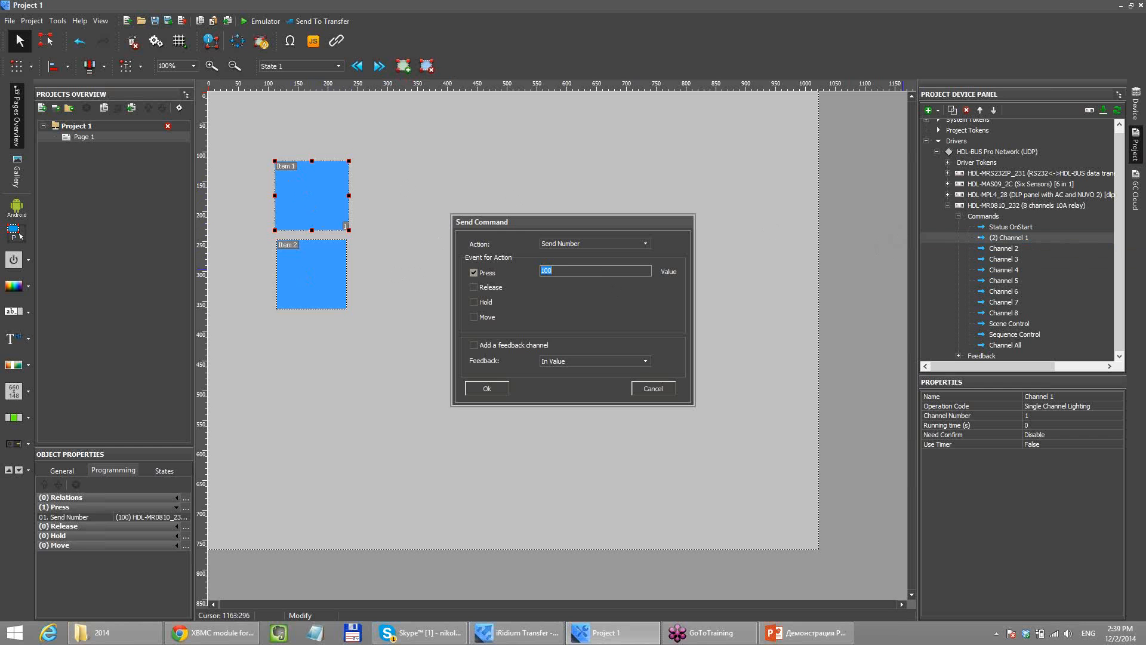
type("1")
left_click(485, 387)
left_click_drag(280, 264, 405, 202)
left_click(482, 210)
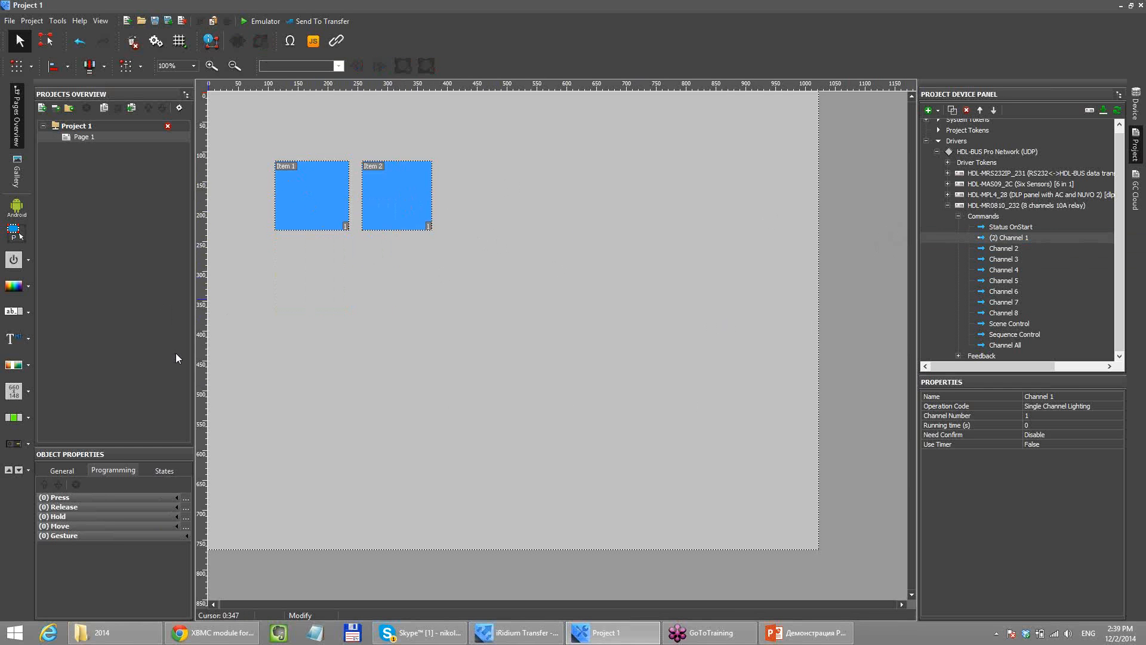
- Label Item 1 with the text ON and Item 2 with the text OFF
left_click(308, 206)
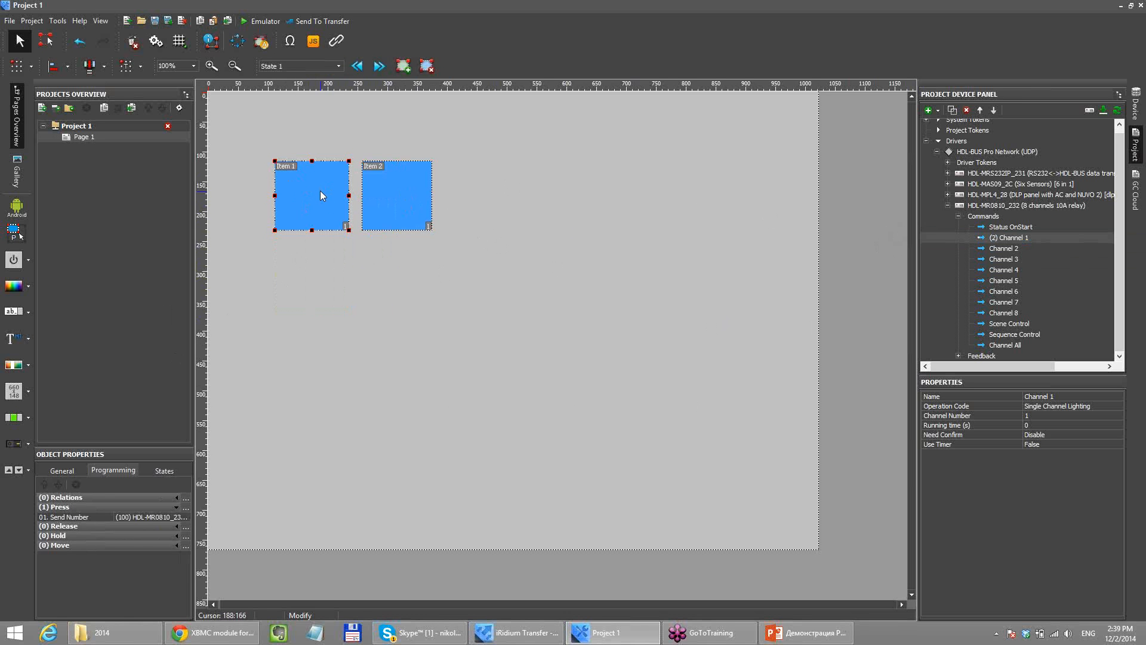
double_click(320, 191)
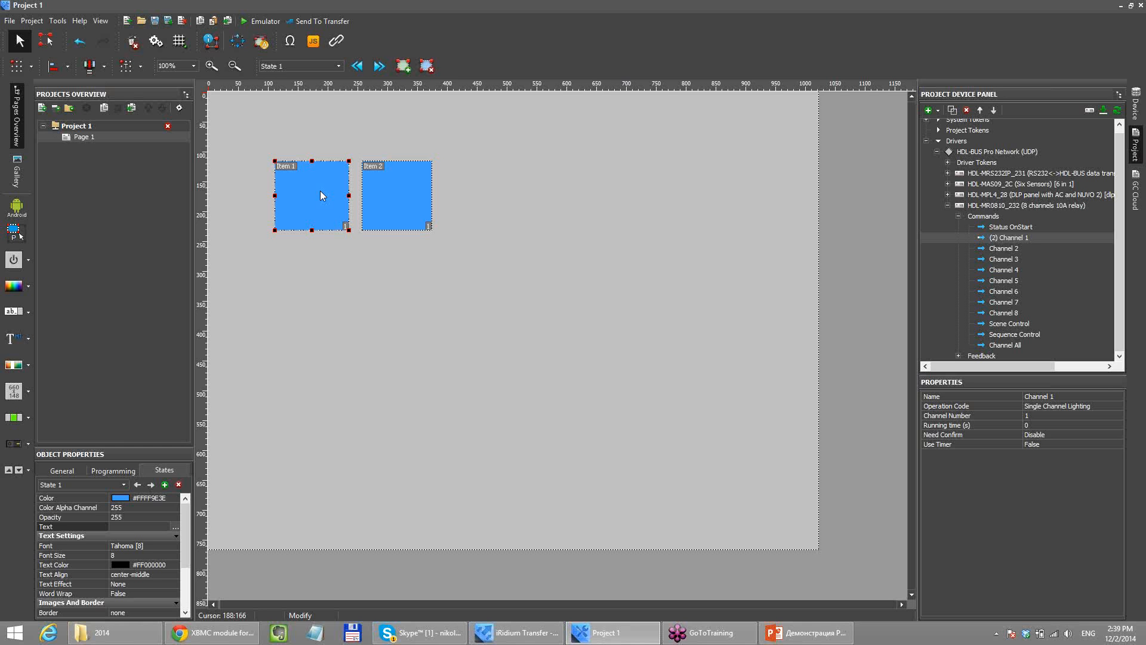
type("ON")
left_click(420, 185)
double_click(420, 186)
type("OFF")
left_click(475, 184)
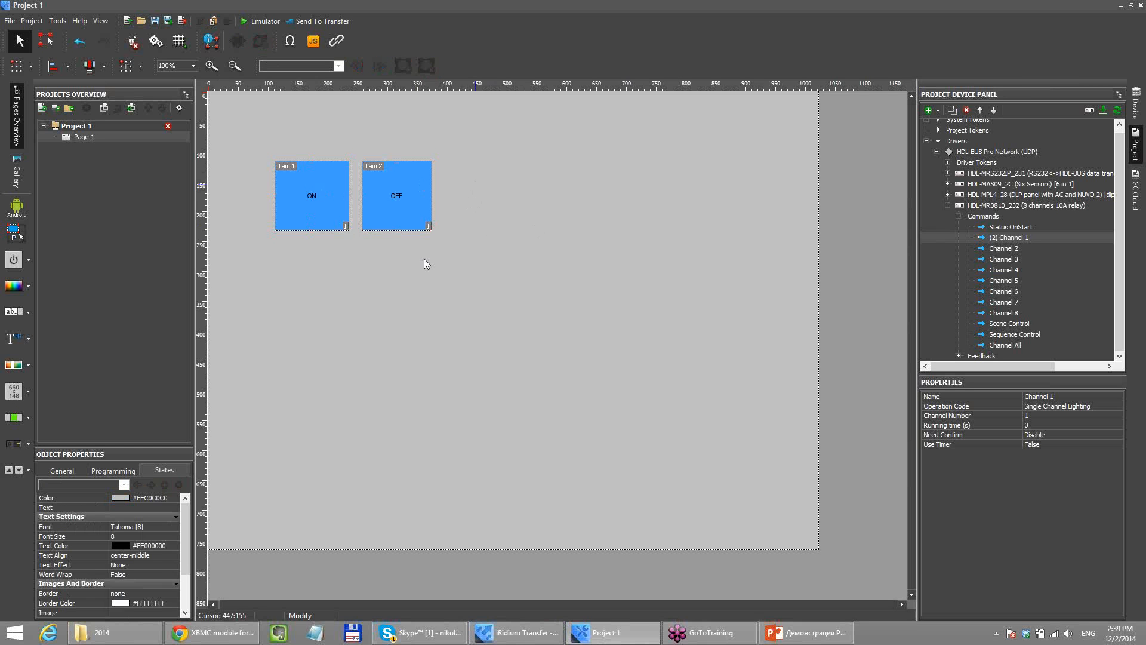
- Run the project in the emulator, test the ON and OFF buttons several times and close the emulator
left_click(327, 215)
left_click(262, 21)
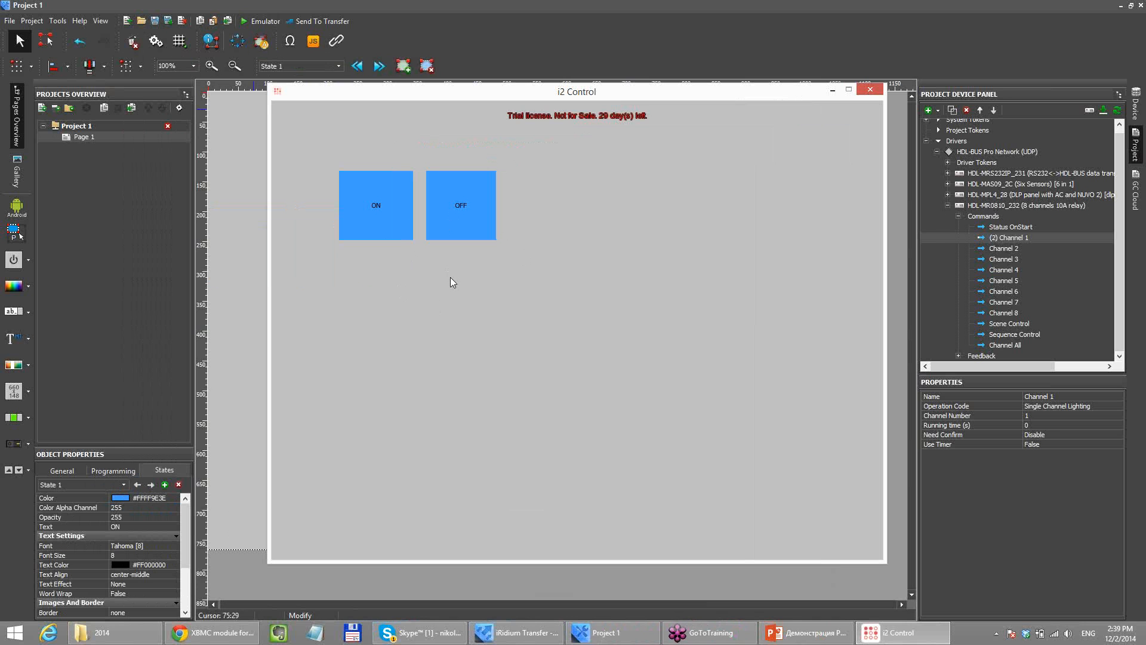
left_click(484, 229)
left_click(410, 234)
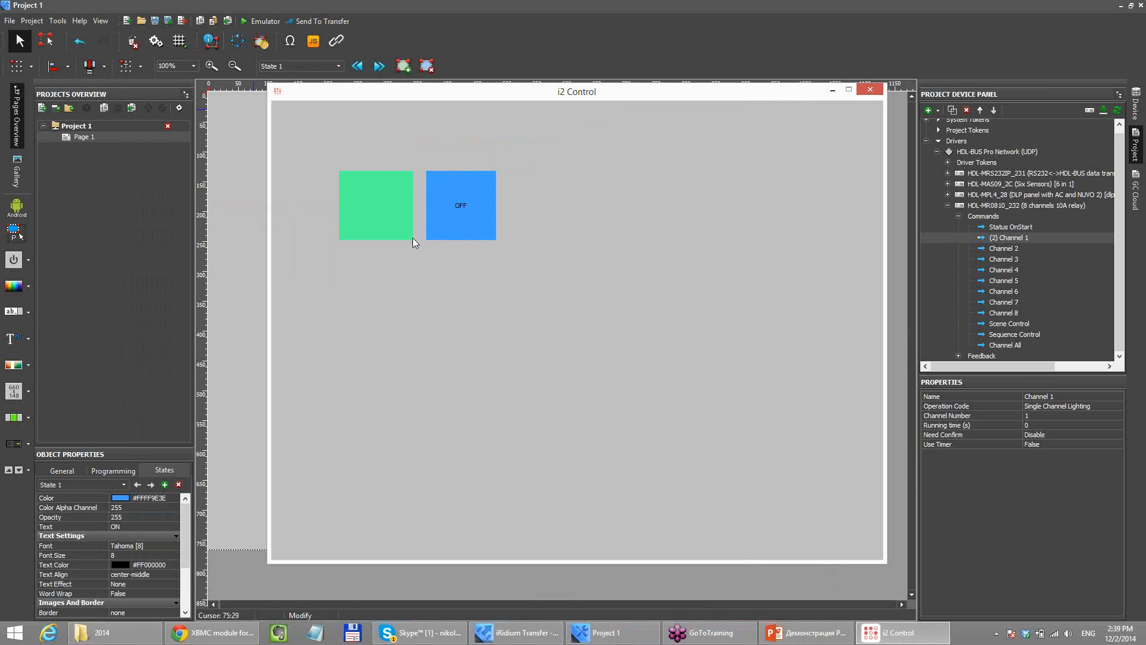
left_click(489, 212)
left_click(406, 214)
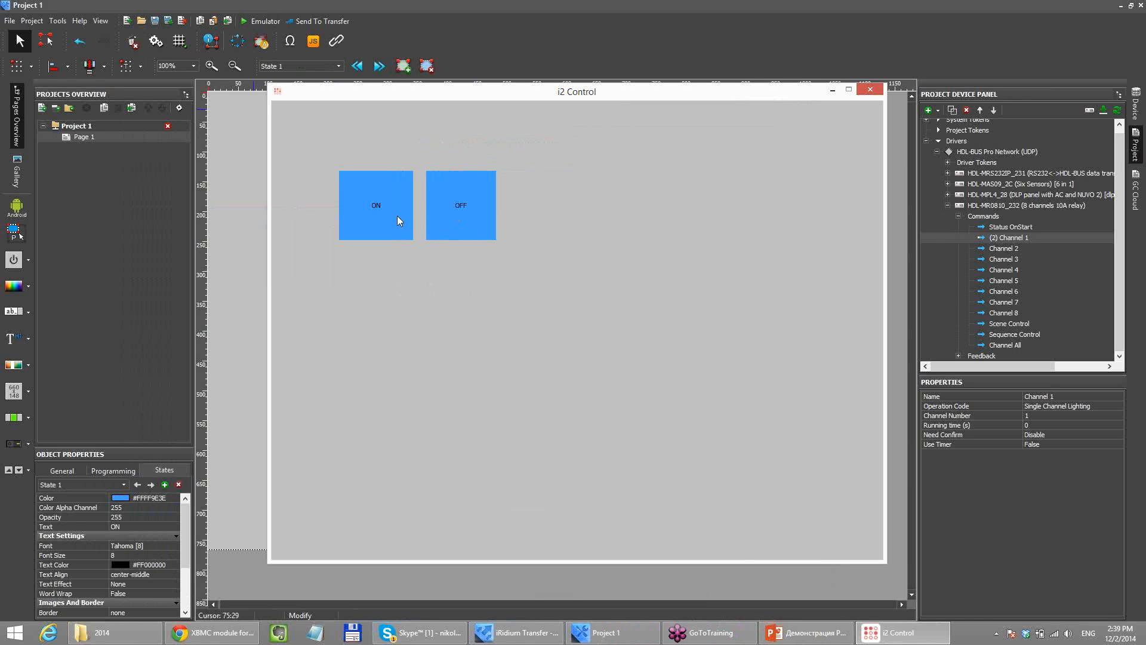
left_click(445, 216)
left_click(878, 92)
left_click(480, 238)
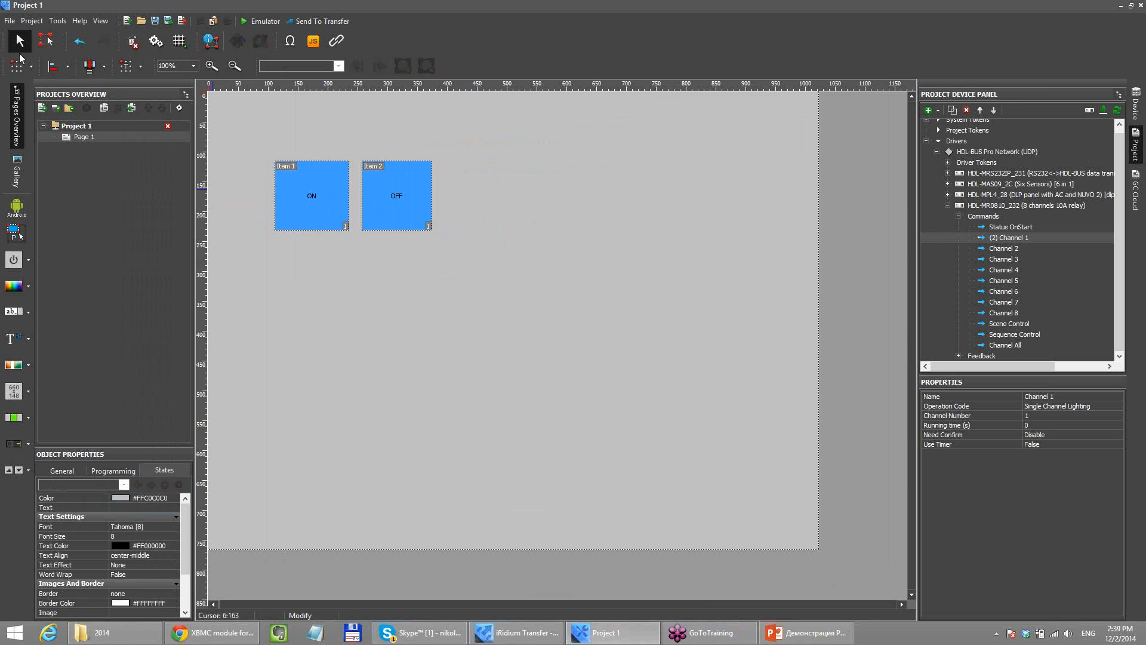
- Draw a third item about 127 by 115 directly below Item 1 and set its type to Level
left_click(46, 40)
left_click_drag(274, 240, 350, 309)
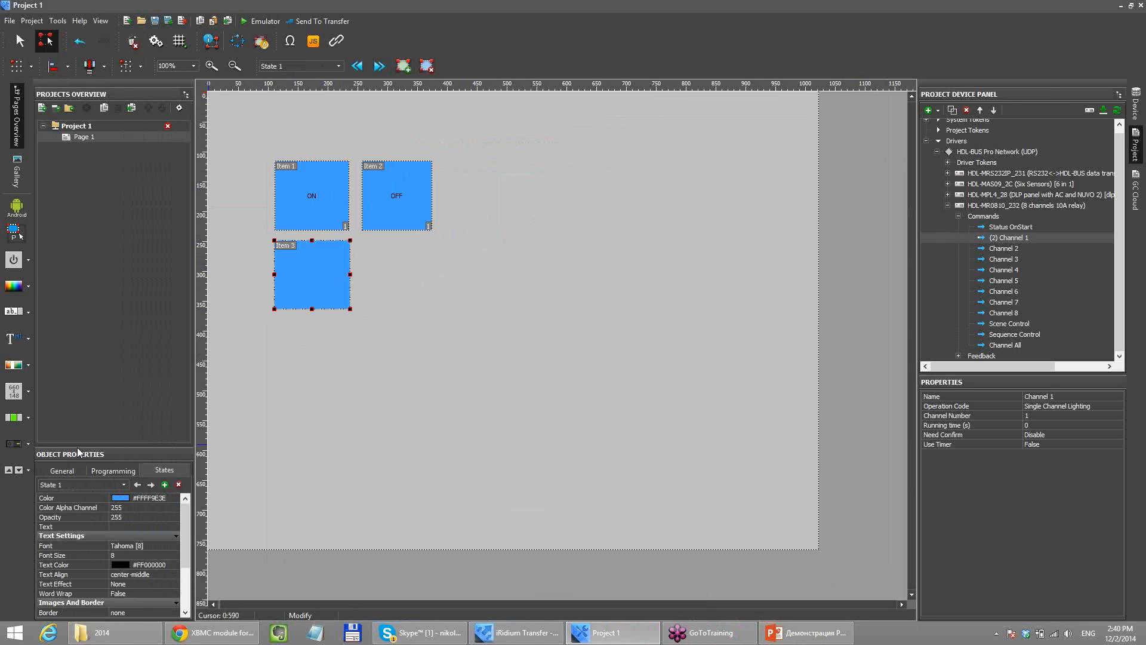
left_click_drag(112, 446, 126, 327)
left_click(64, 351)
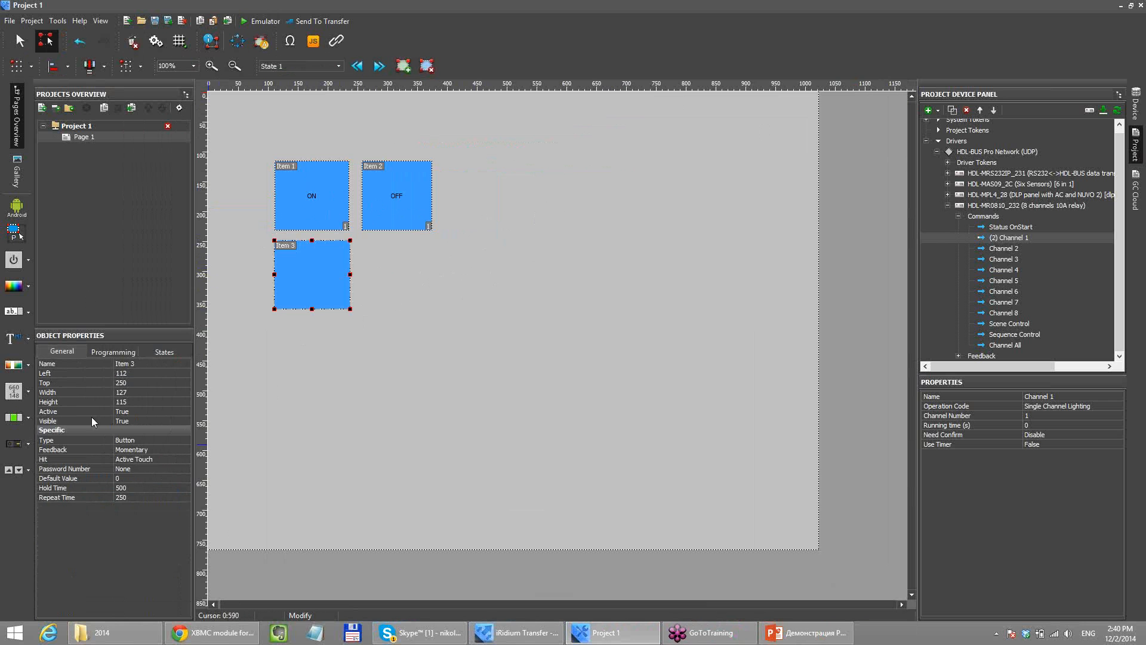
left_click(139, 441)
left_click(139, 441)
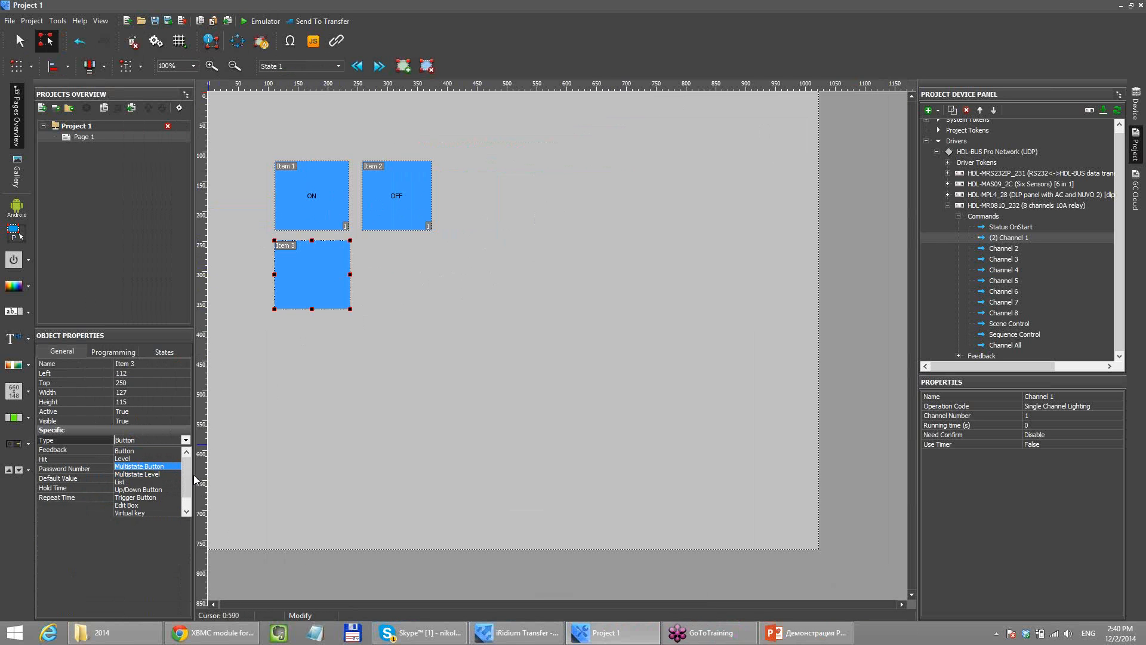
left_click(132, 462)
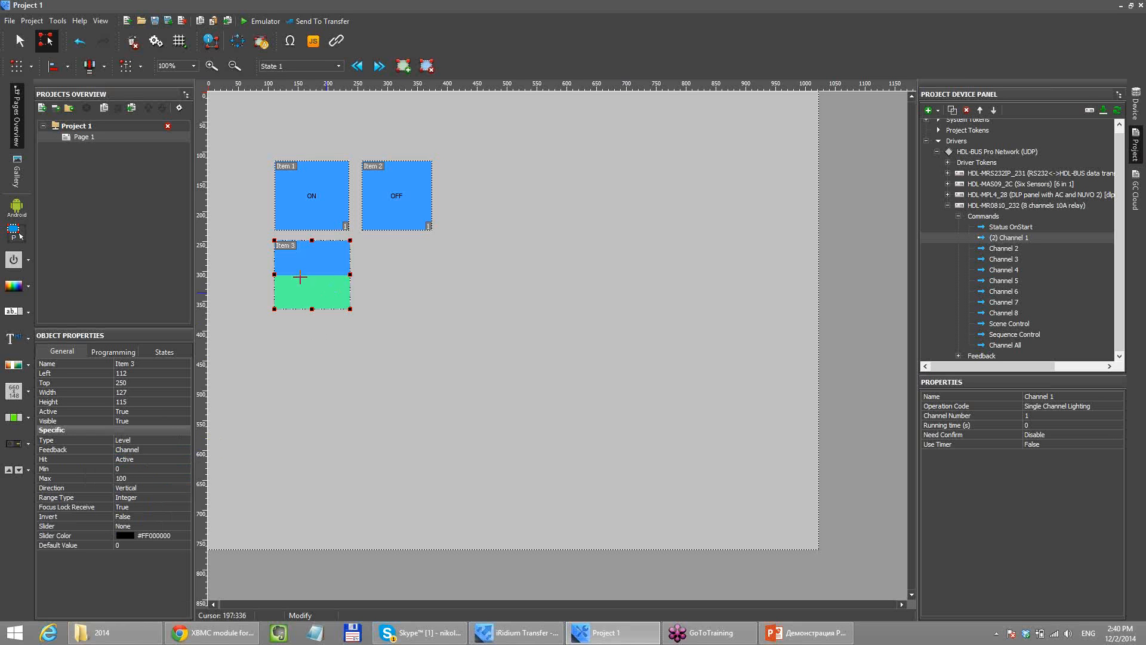
- Check Item 3's Min and Max properties and the list of available item types, keeping the type Level
left_click(127, 470)
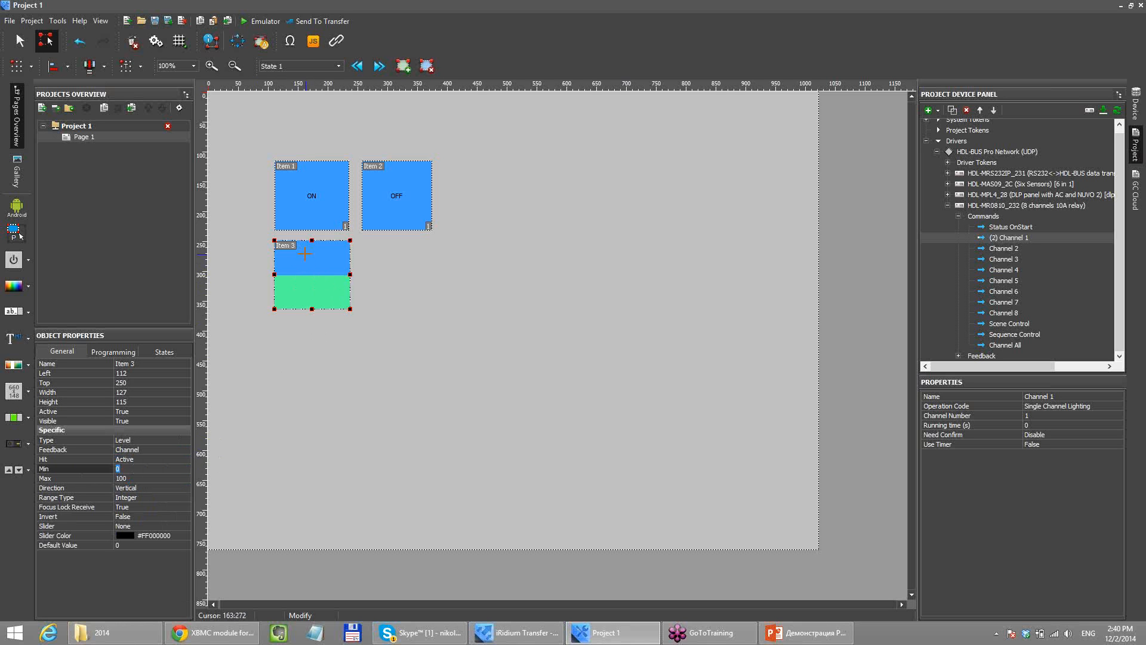
left_click(128, 476)
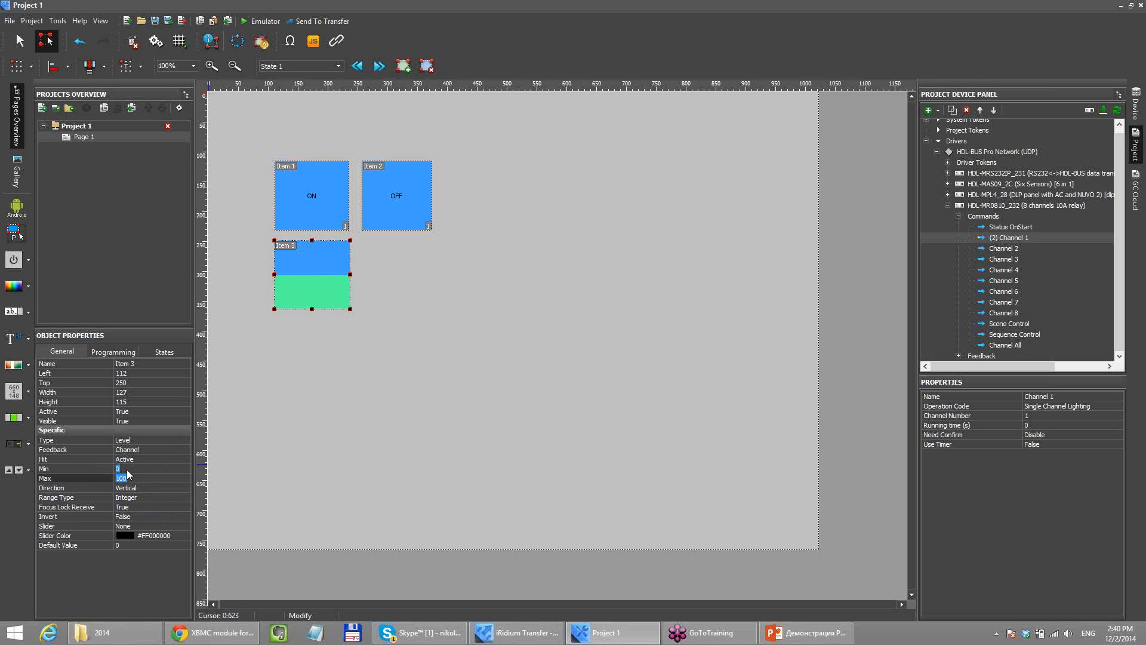
left_click(137, 442)
left_click(137, 443)
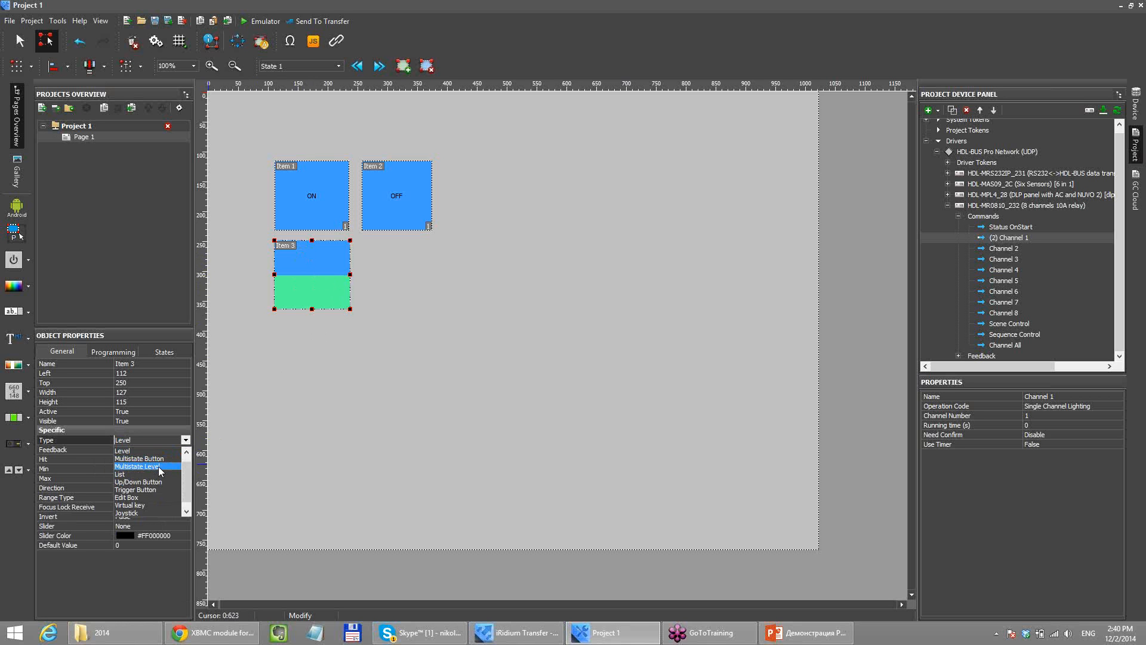
left_click(187, 340)
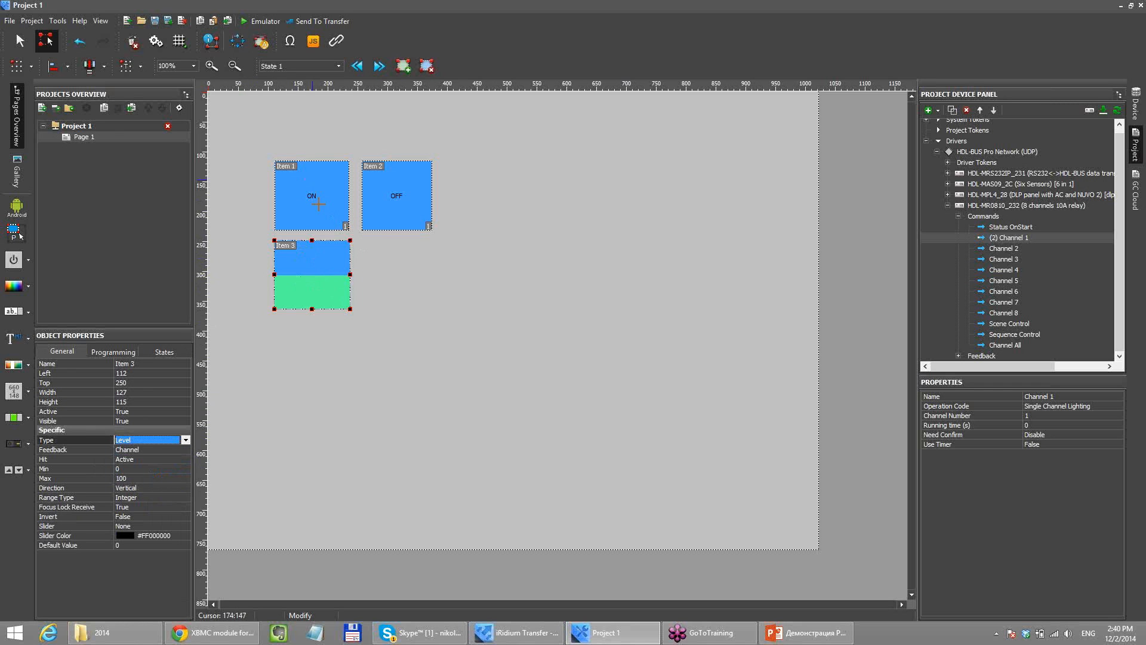
- Select Item 1 and step through its State 1, State 2 and All States views, ending on State 1
left_click(20, 40)
left_click(329, 204)
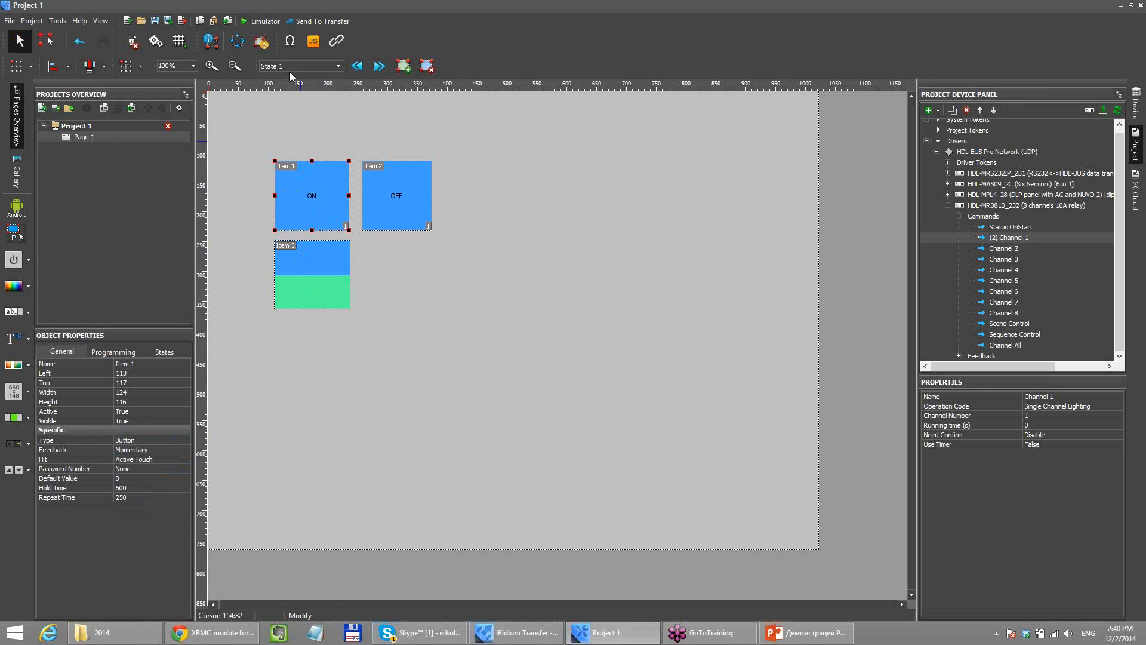
left_click(339, 66)
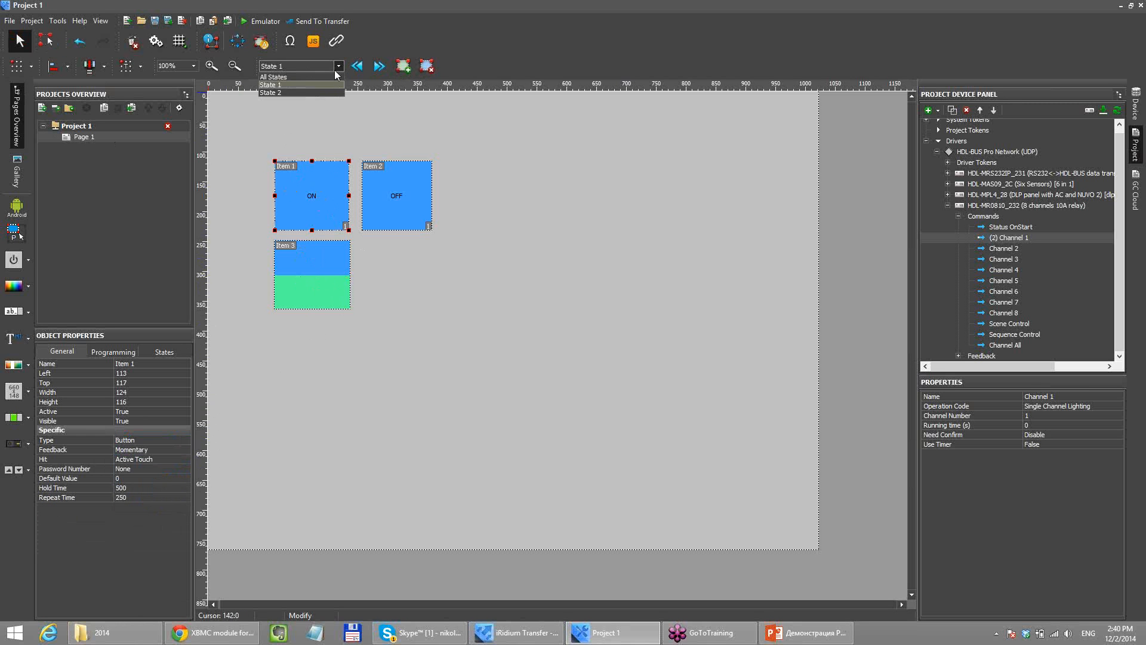
left_click(301, 92)
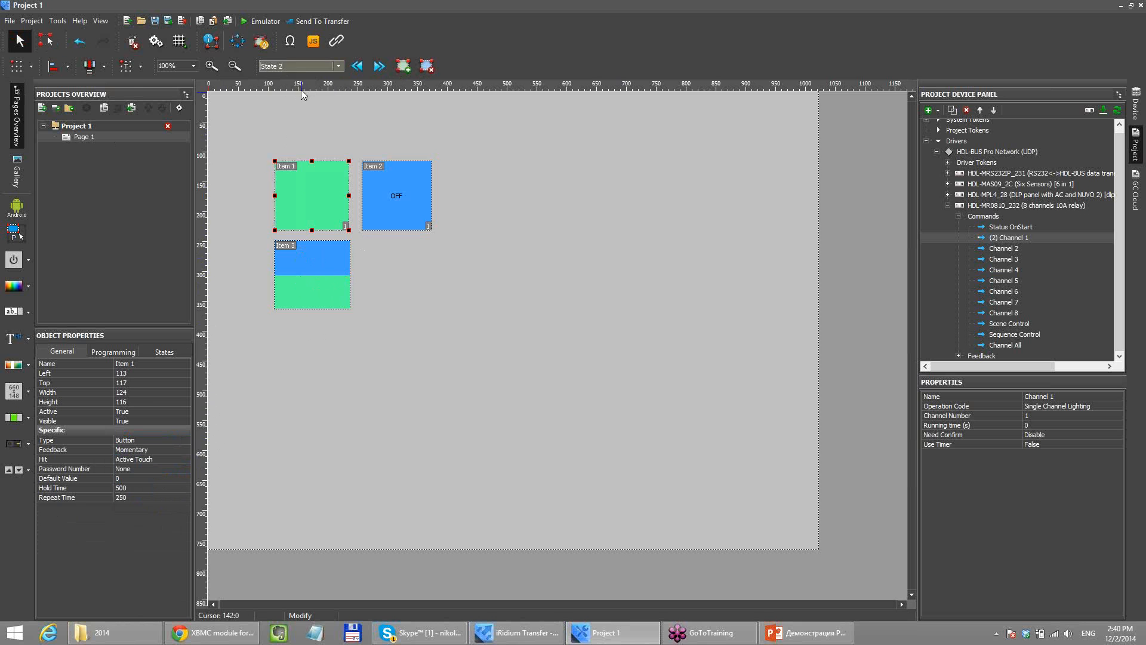
left_click(357, 66)
left_click(357, 66)
left_click(373, 66)
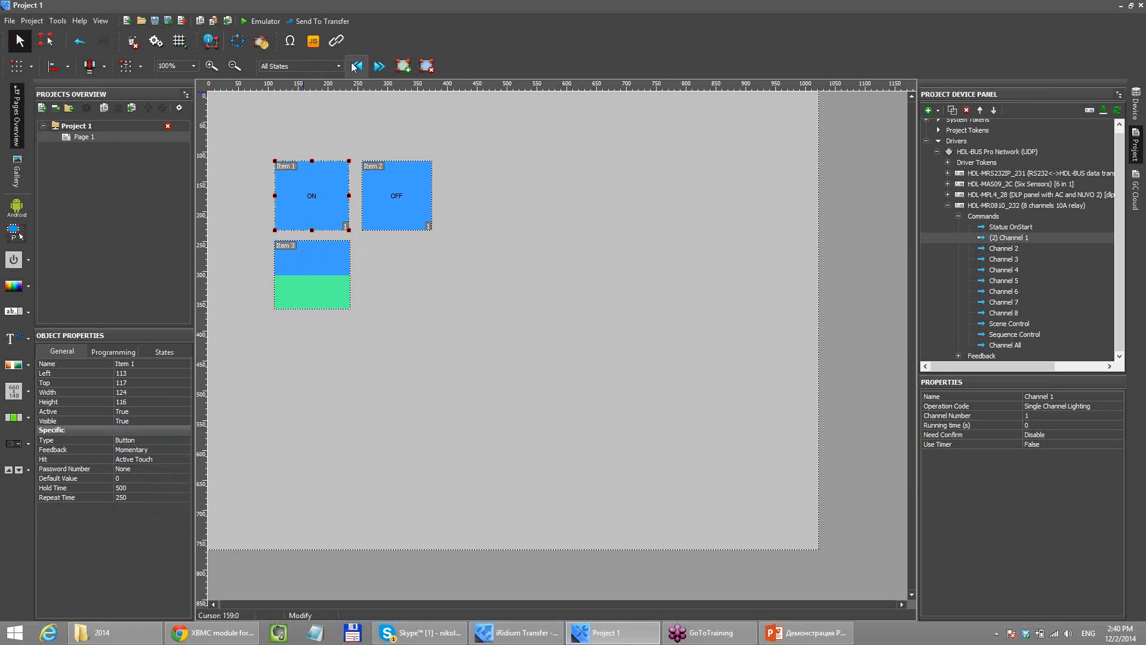
left_click(361, 66)
left_click(373, 66)
left_click(361, 66)
left_click(357, 66)
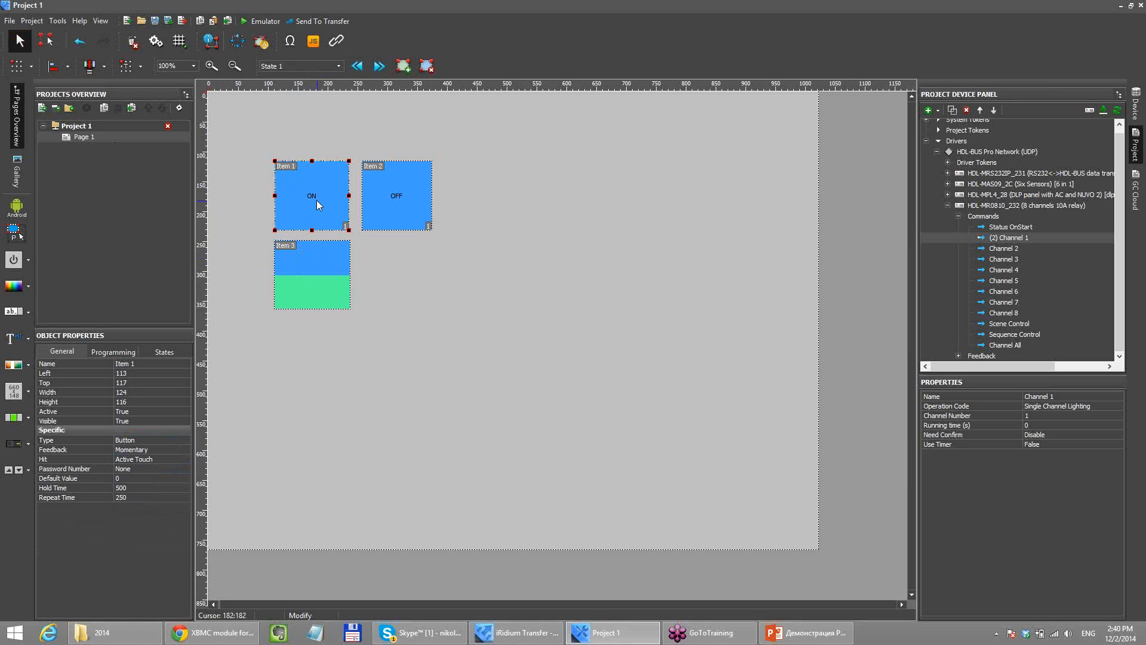
- Try the Trigger Button type on Item 1 and set the type back to Button
left_click(154, 440)
left_click(154, 440)
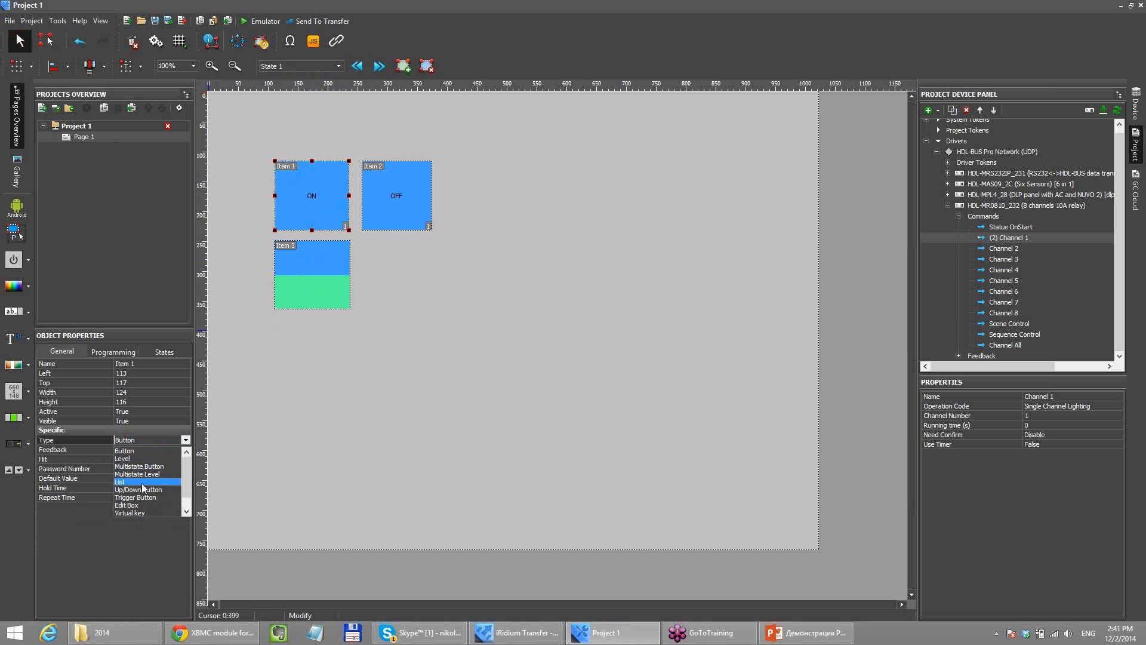
scroll(189, 493, "down", 1)
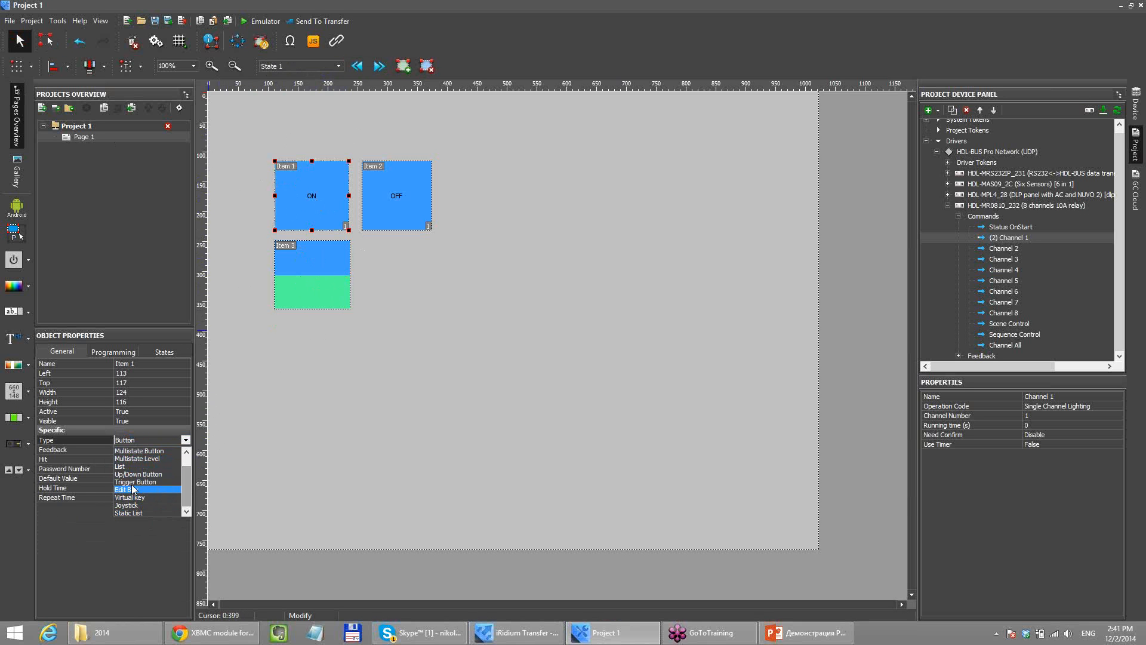
left_click(137, 483)
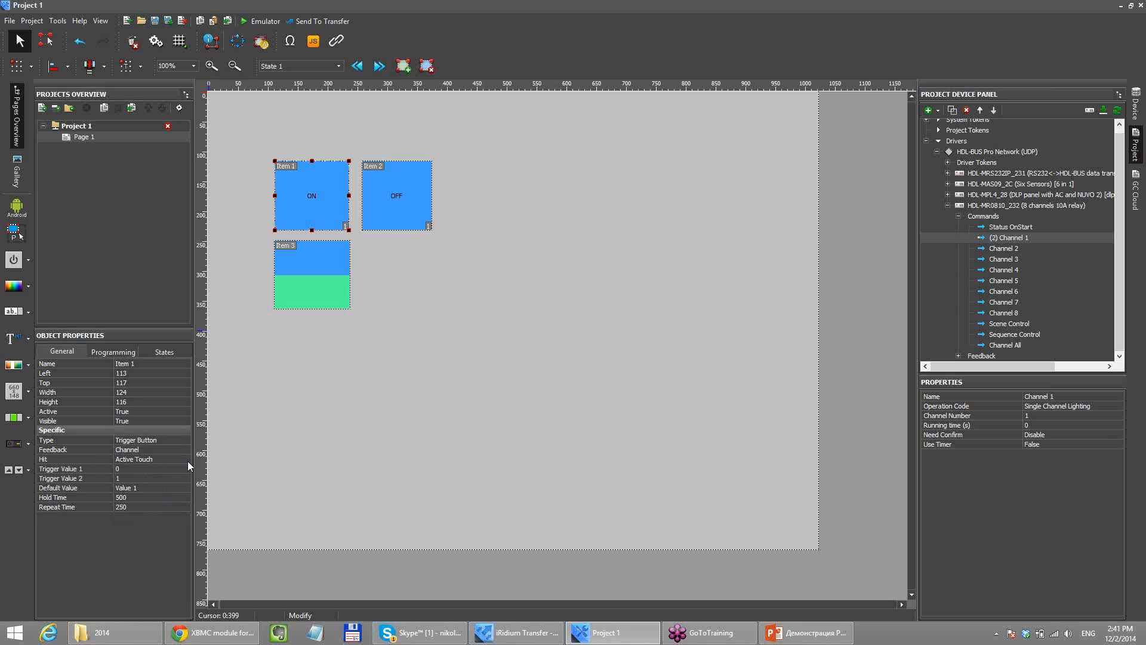
left_click(137, 438)
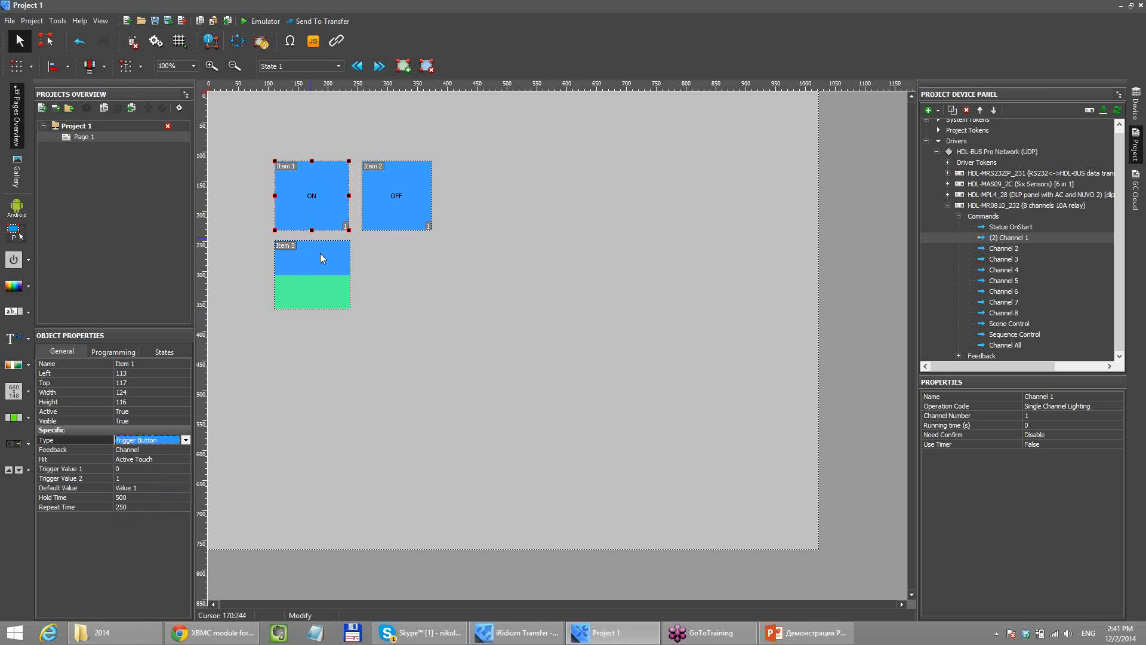
left_click(185, 440)
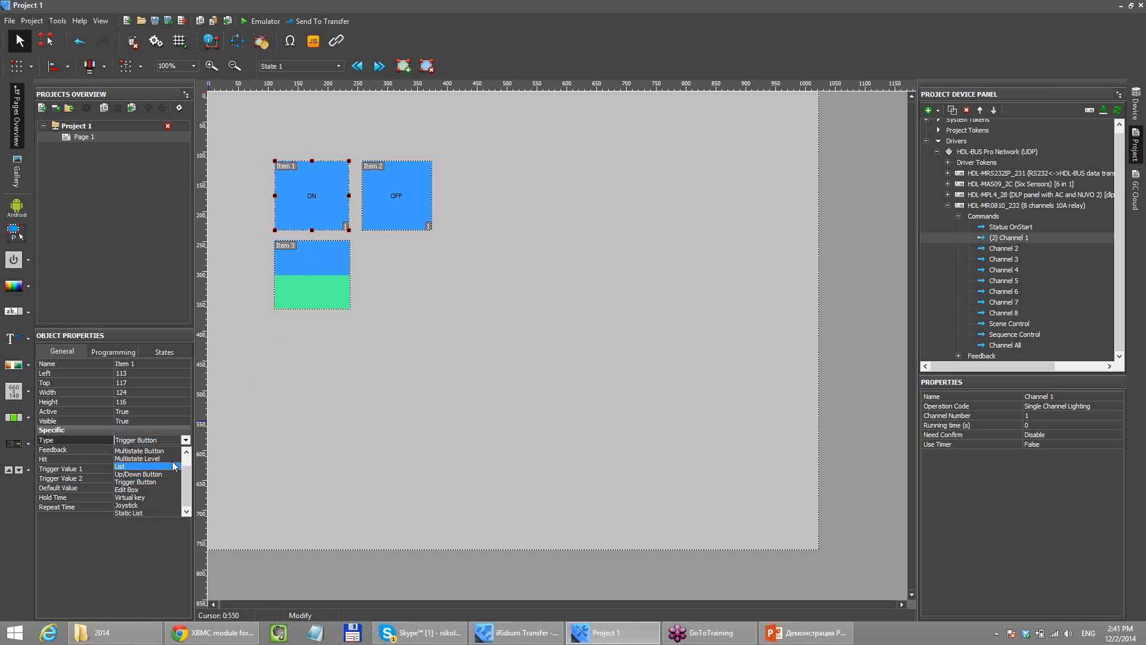
scroll(172, 466, "up", 3)
left_click(162, 450)
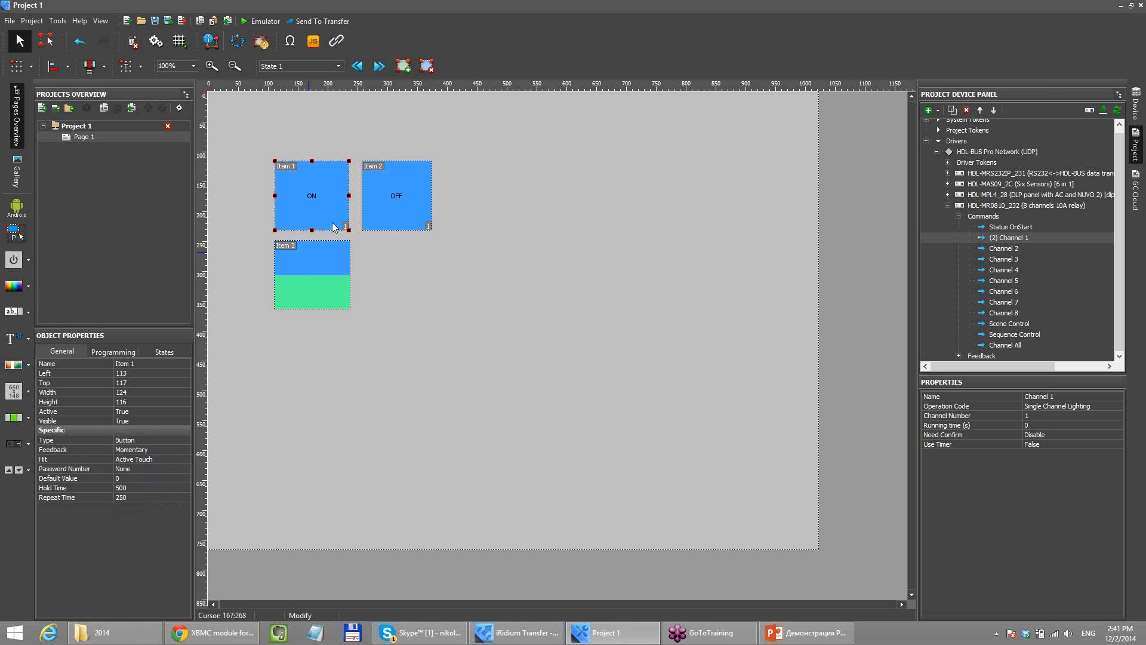
- Set the type of Item 3 to Trigger Button
left_click(323, 281)
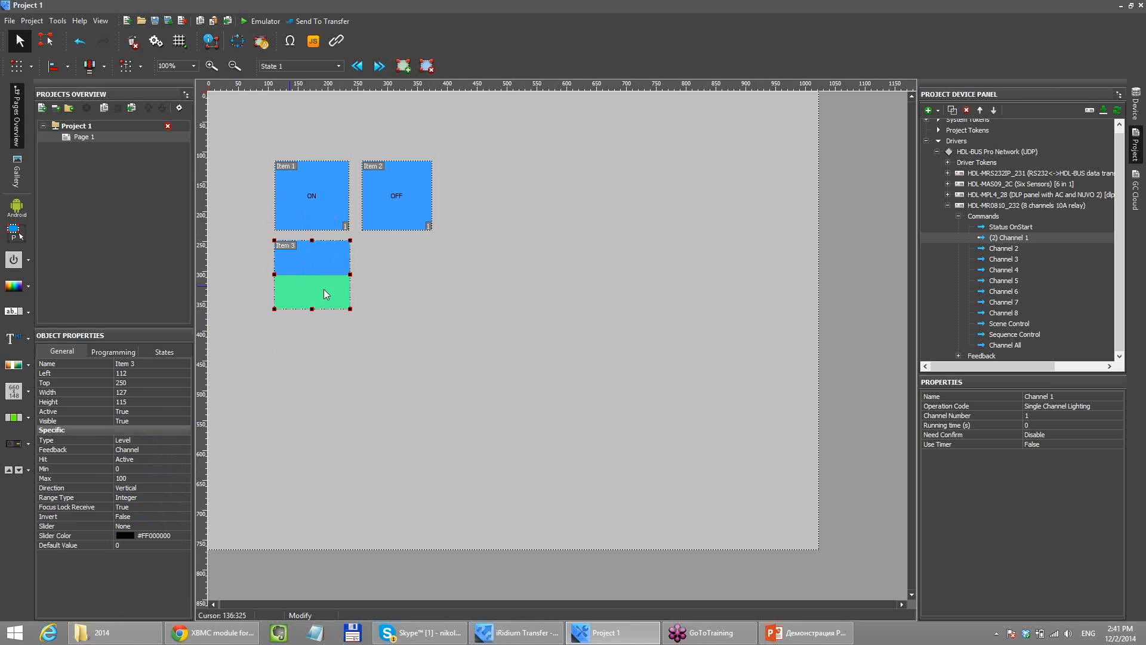
left_click(138, 440)
left_click(163, 442)
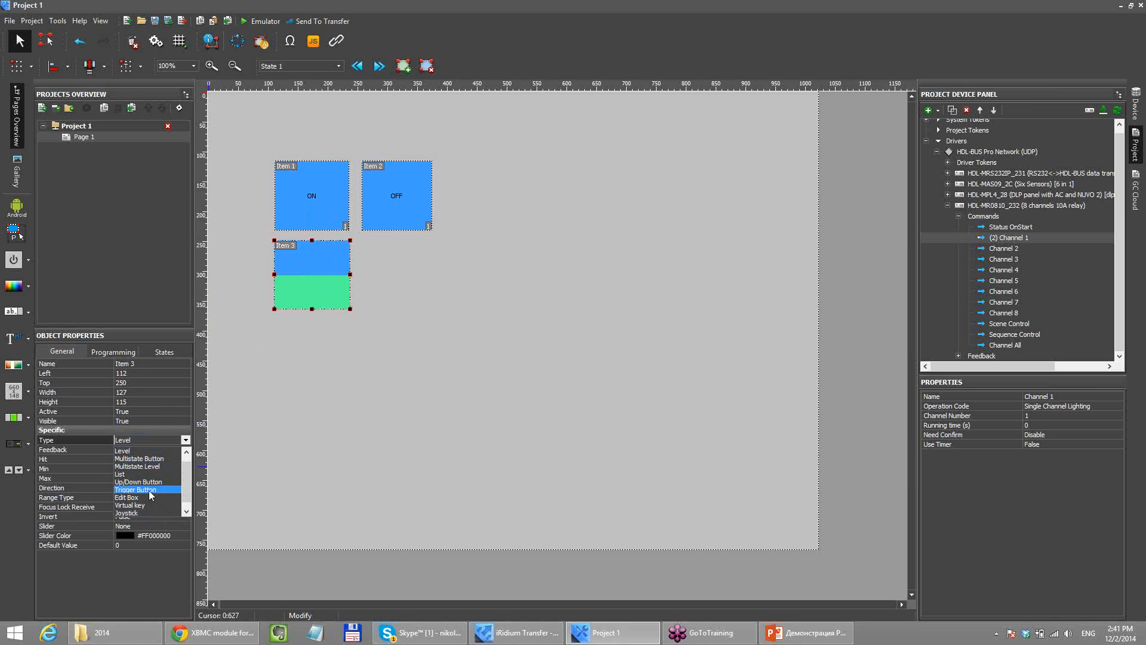
left_click(149, 489)
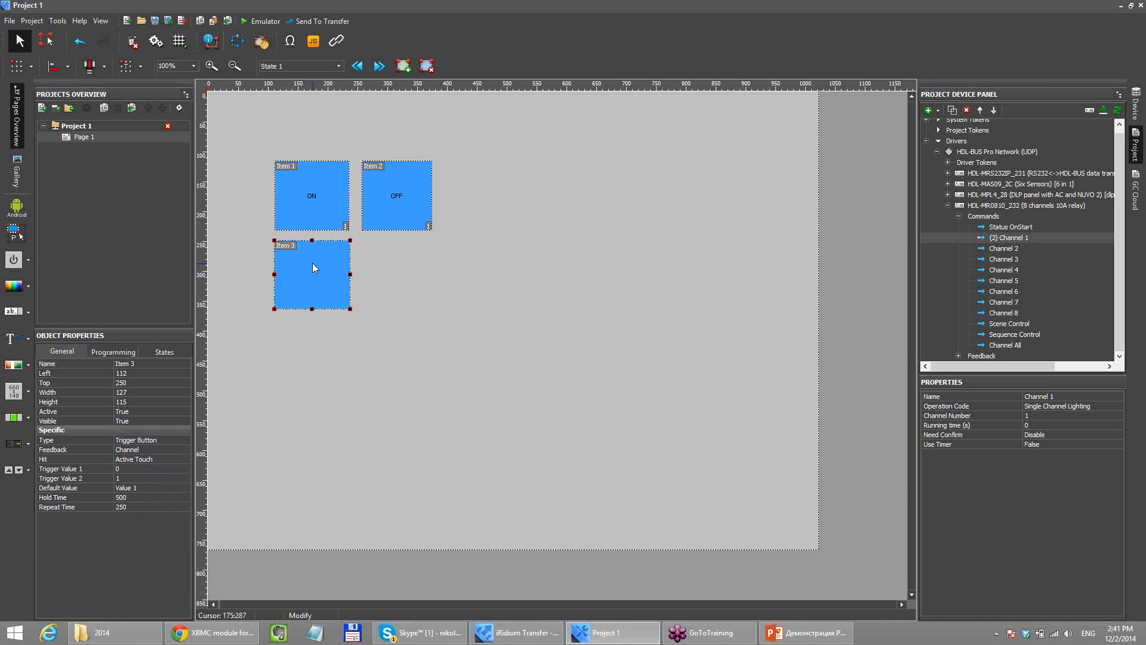
- Set Item 3's Trigger Value 2 to 100, keeping Trigger Value 1 at 0
left_click(141, 469)
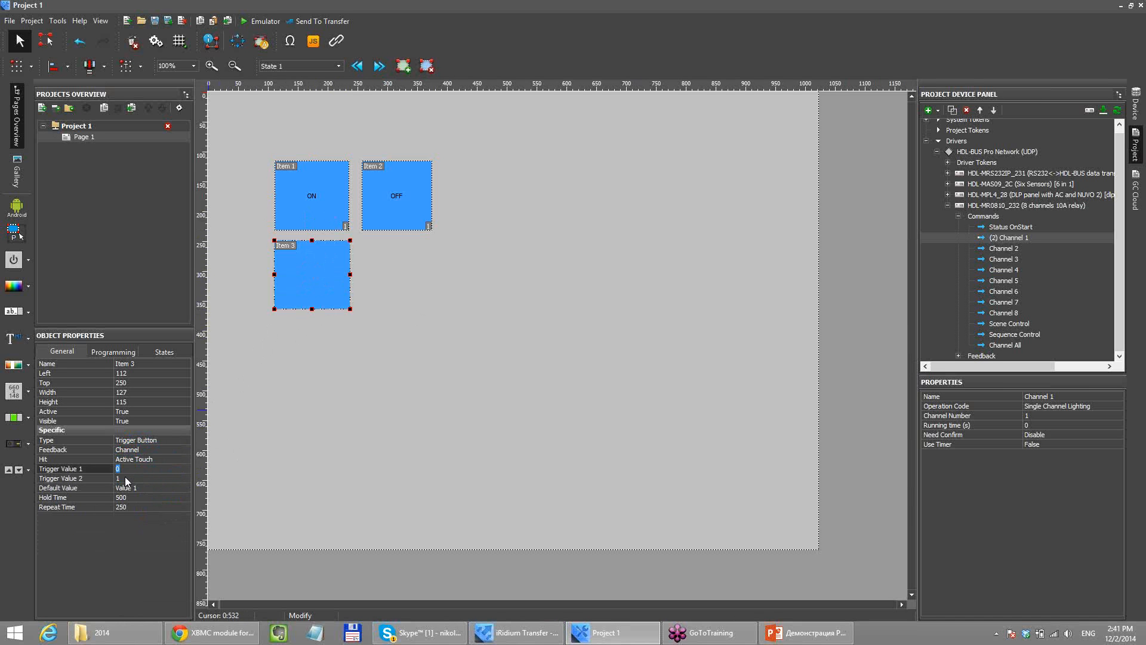
left_click(125, 476)
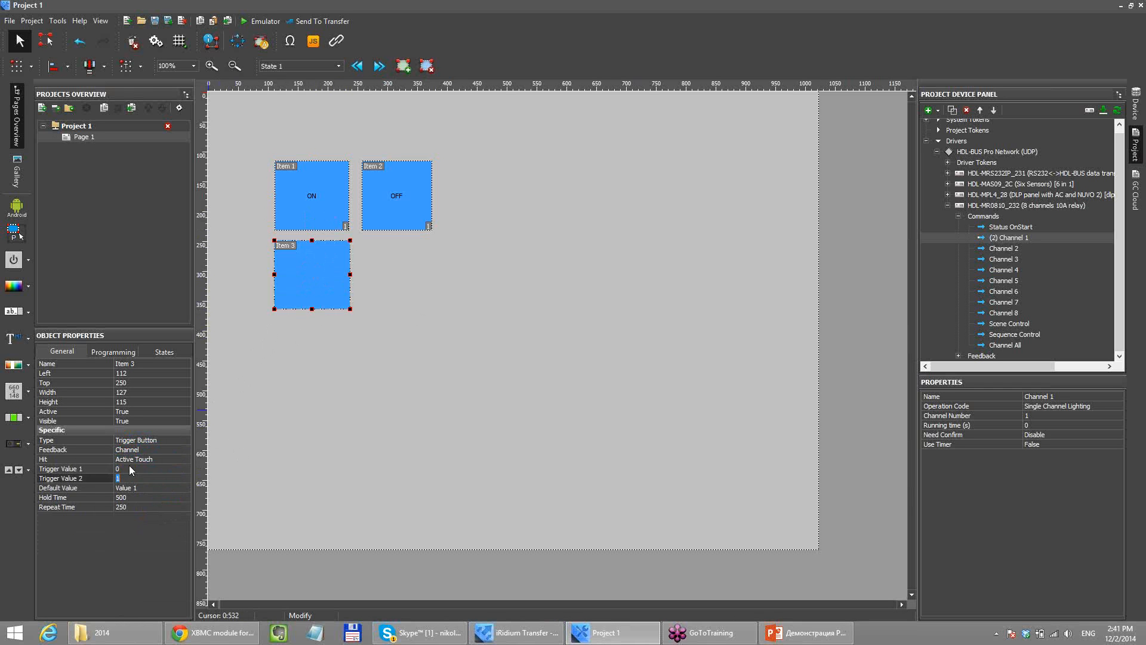
left_click(129, 467)
left_click(131, 479)
left_click(131, 478)
double_click(138, 476)
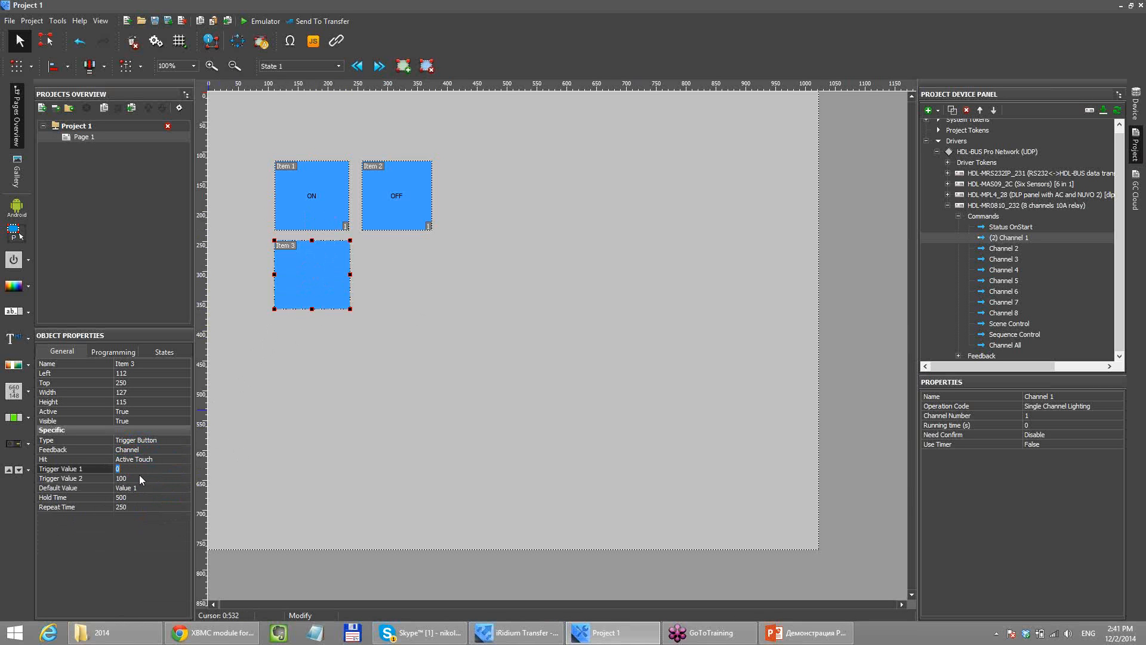
- Assign the relay's Channel 1 command to Item 3, sending token UI.Page 1.Item 3.Value on Release with an In Value feedback channel
left_click(306, 273)
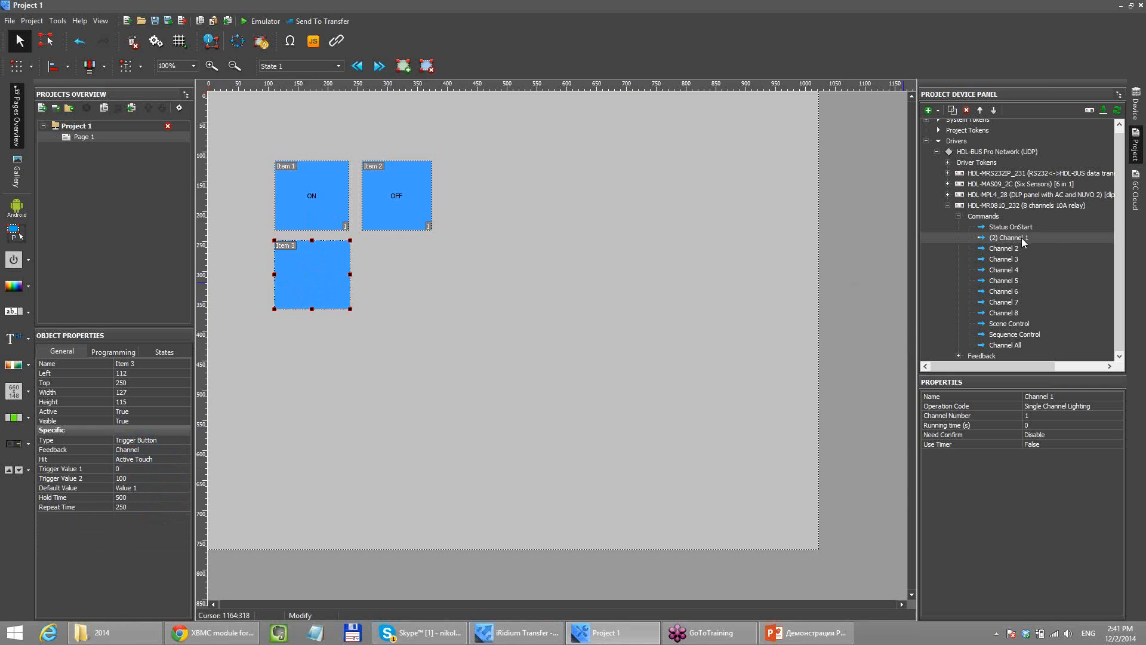
left_click_drag(1022, 237, 299, 258)
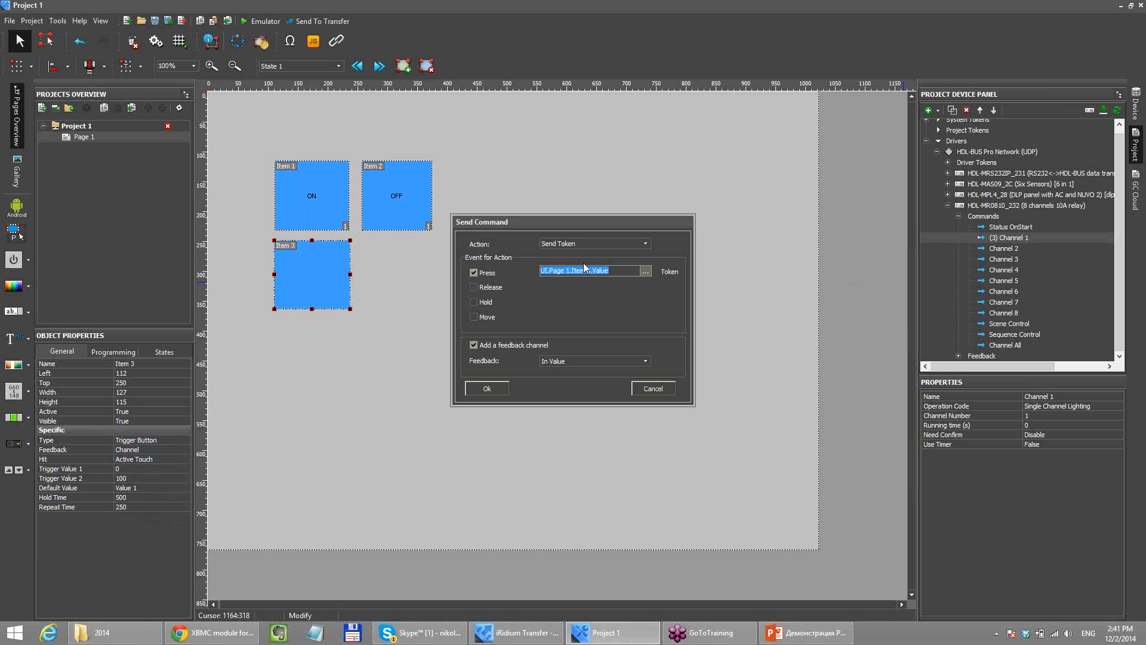
left_click(475, 271)
left_click(475, 288)
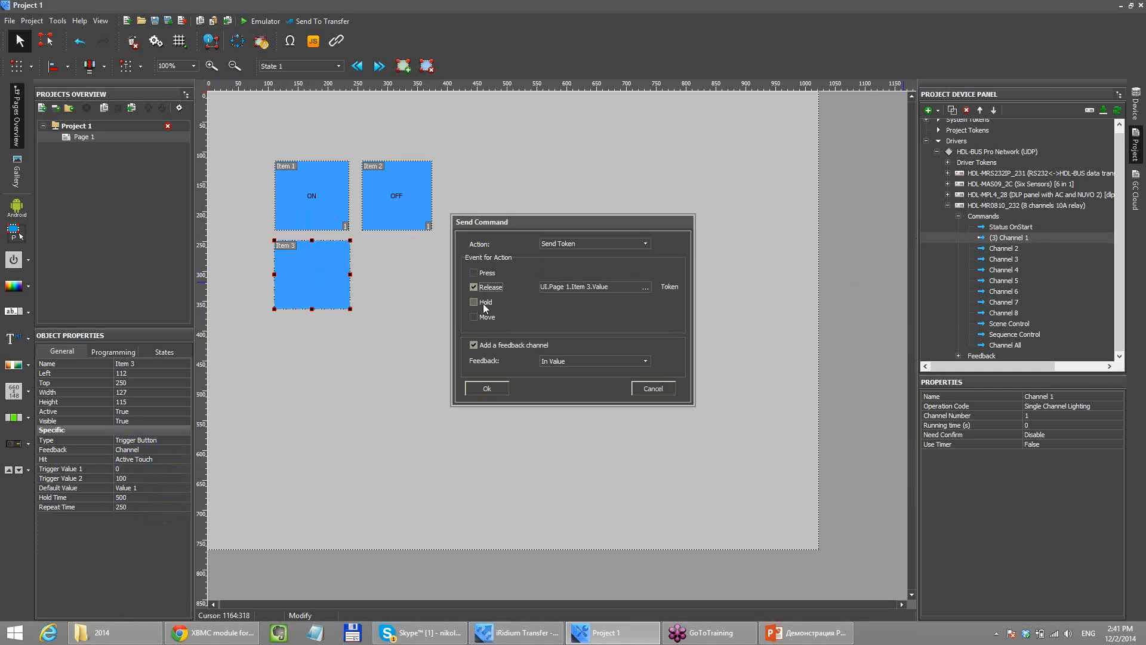
left_click(473, 345)
left_click(487, 388)
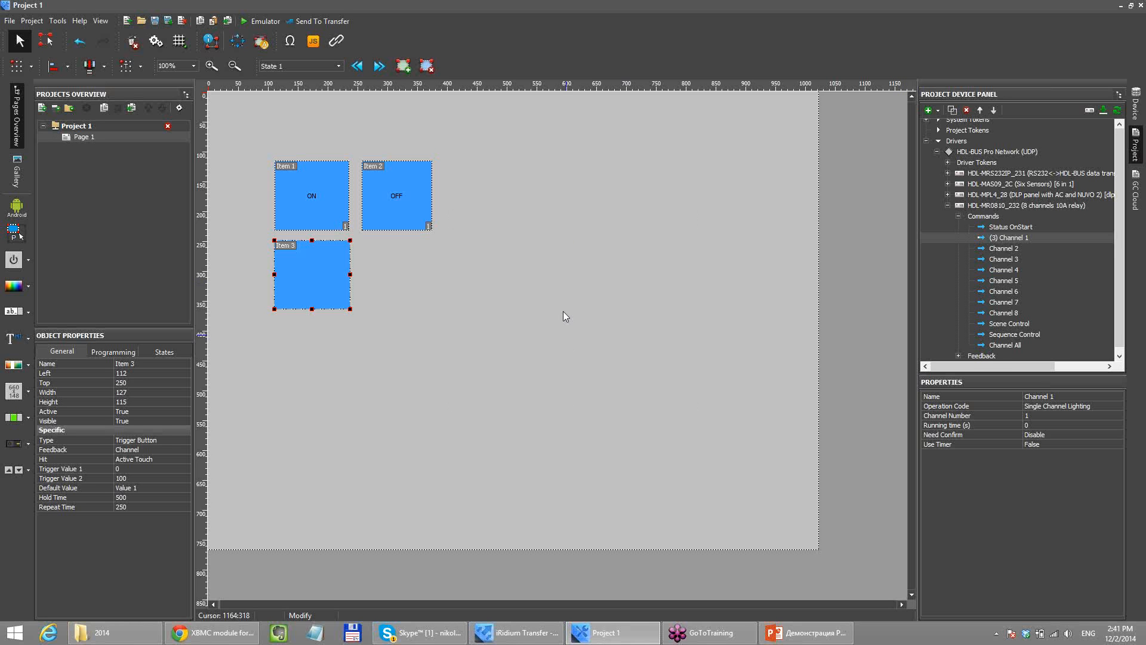
- Run the project in the emulator, test the ON, OFF and trigger buttons several times and close the emulator
left_click(261, 22)
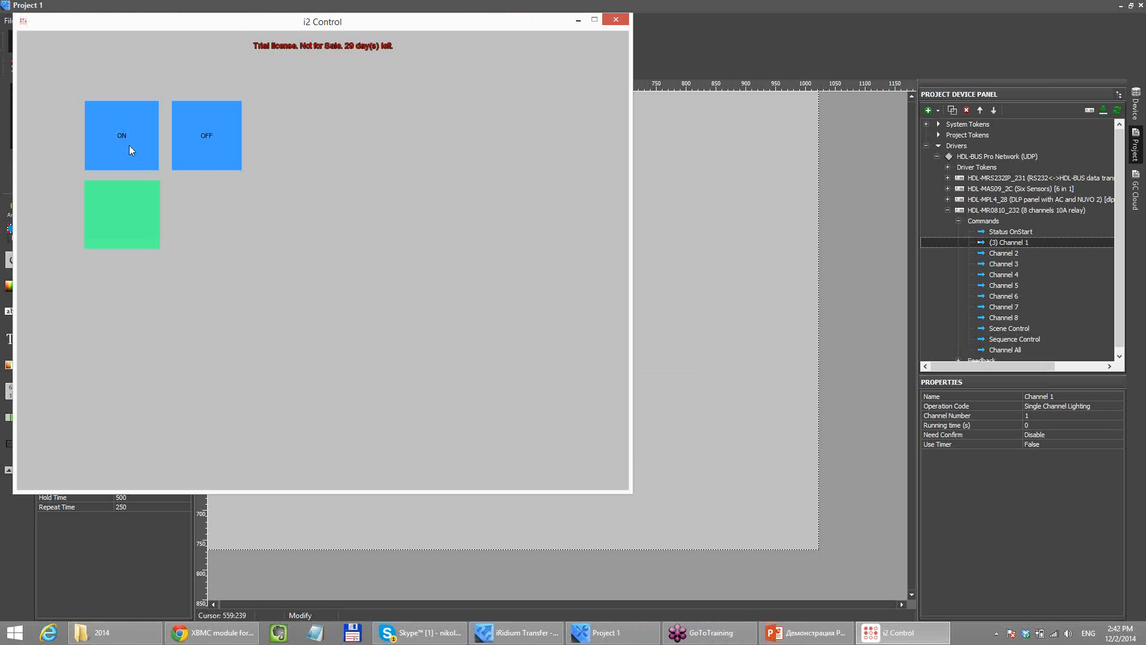
left_click(210, 151)
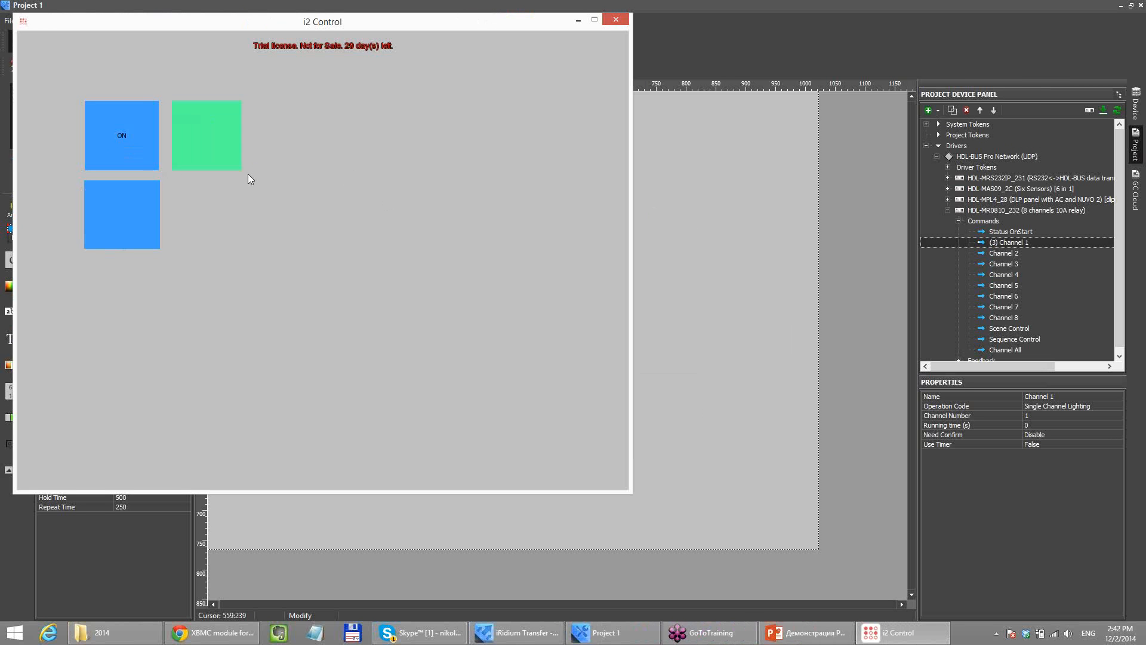
left_click(113, 132)
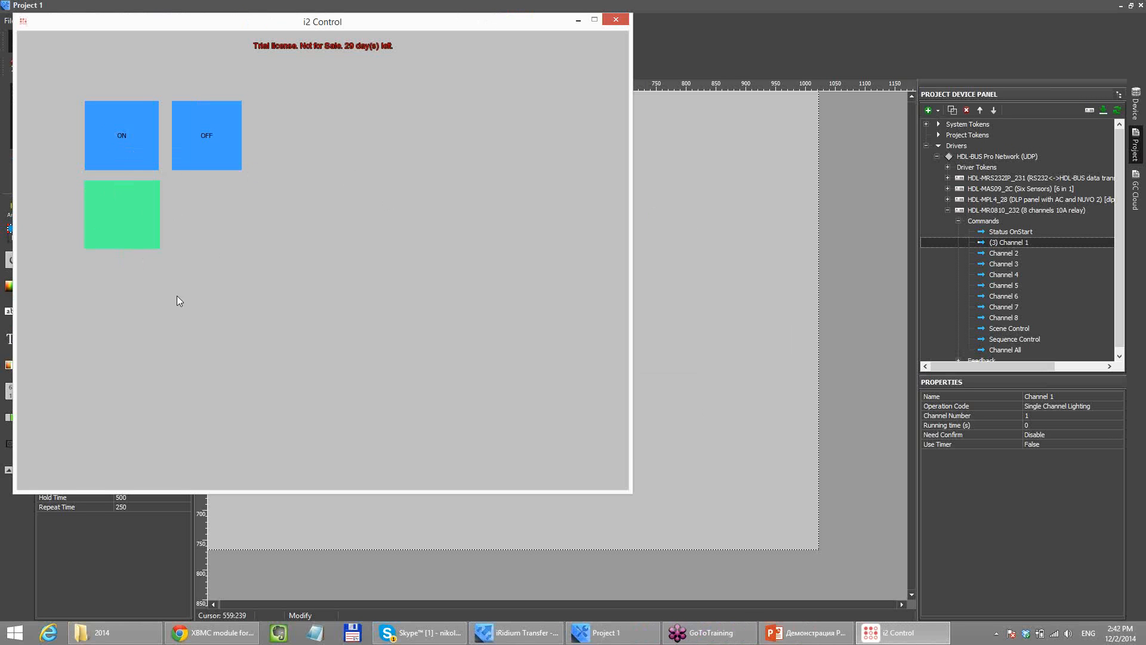
left_click(125, 208)
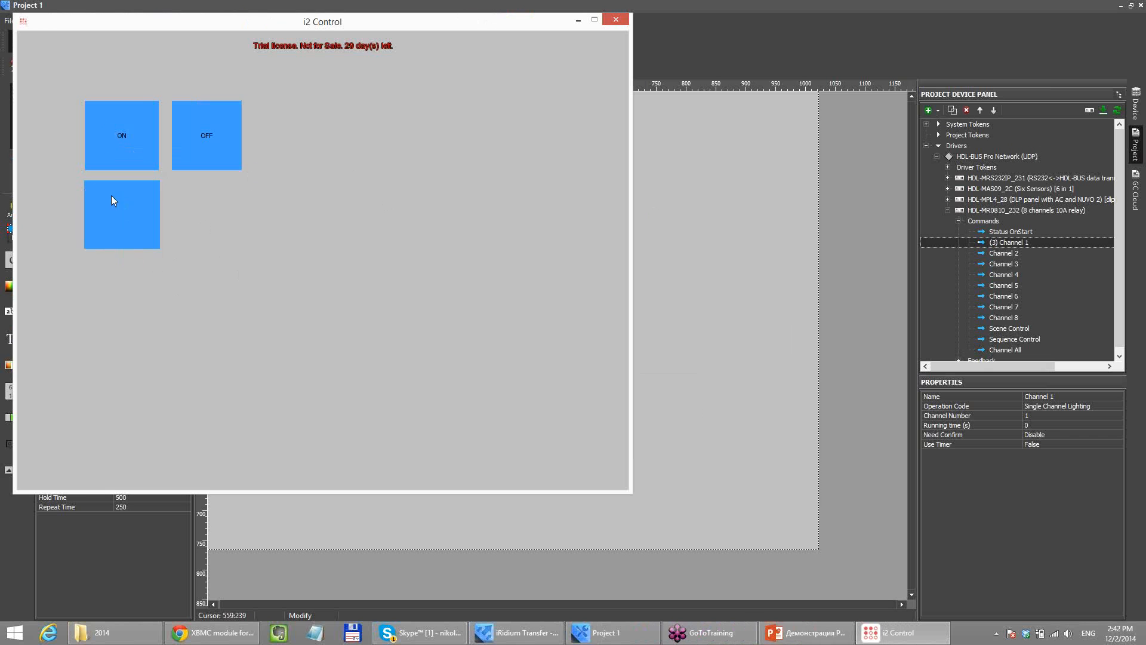
left_click(116, 194)
left_click(139, 223)
left_click(135, 145)
left_click(217, 139)
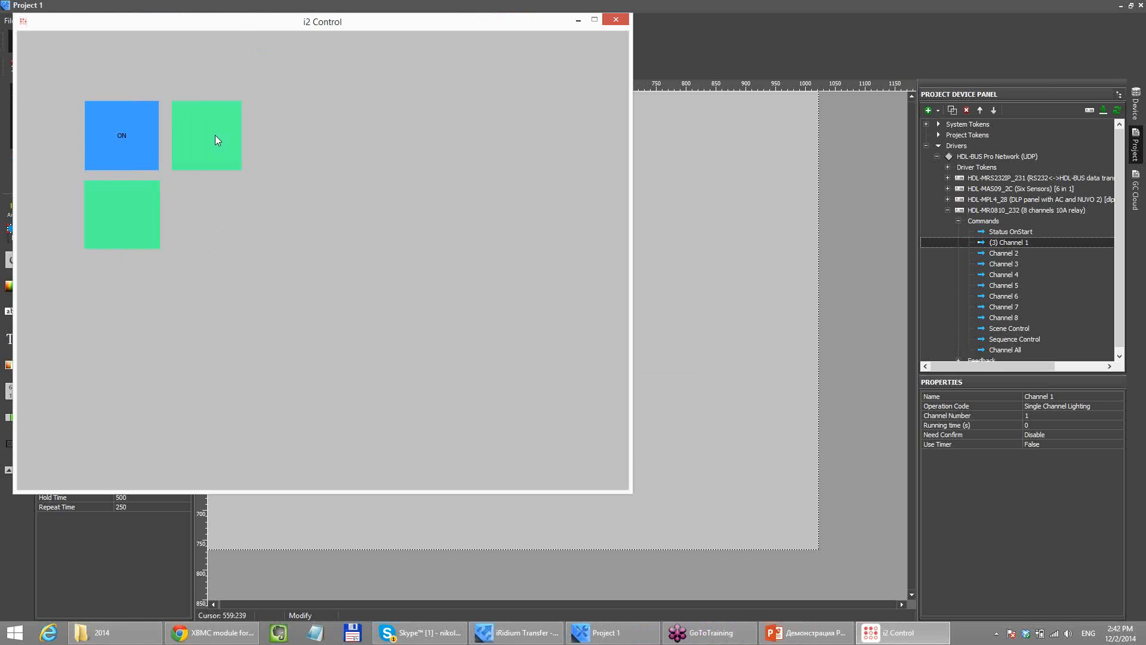
left_click(616, 21)
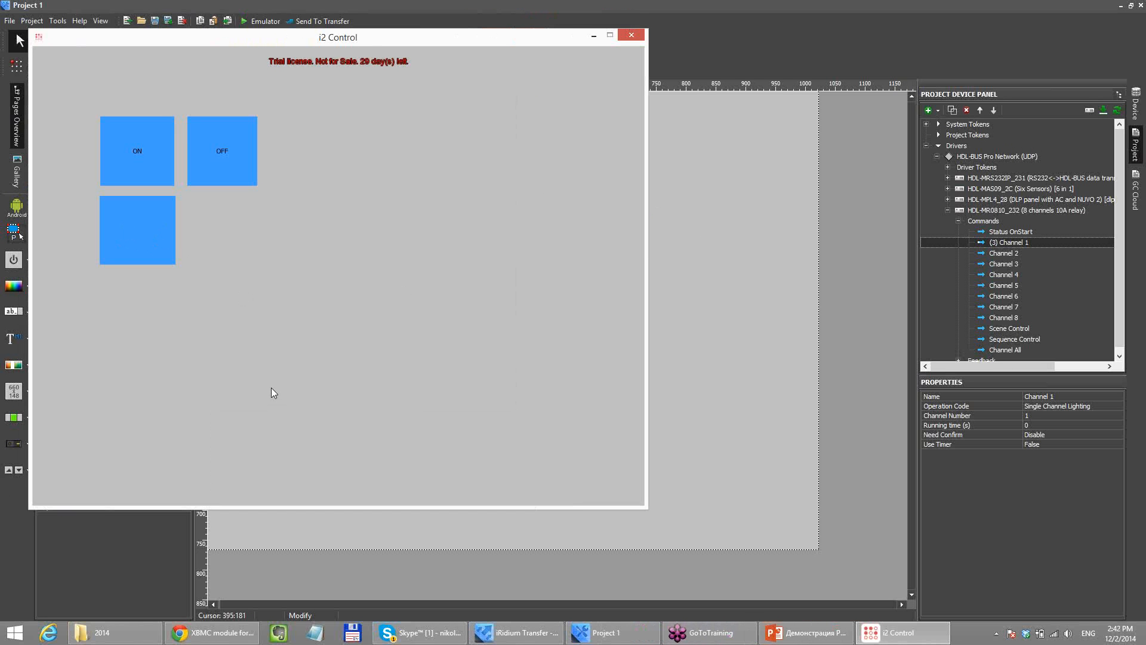
- Test the ON button in the restarted emulator, relaunch it to check the trigger button's initial state and close it
left_click(157, 174)
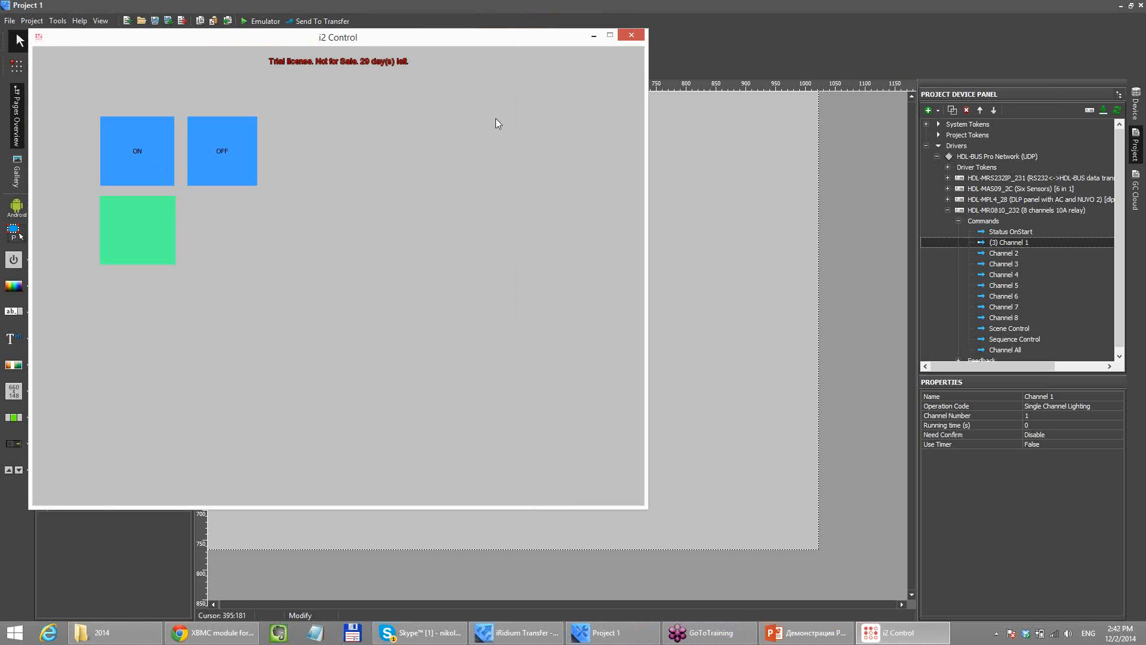
left_click(631, 35)
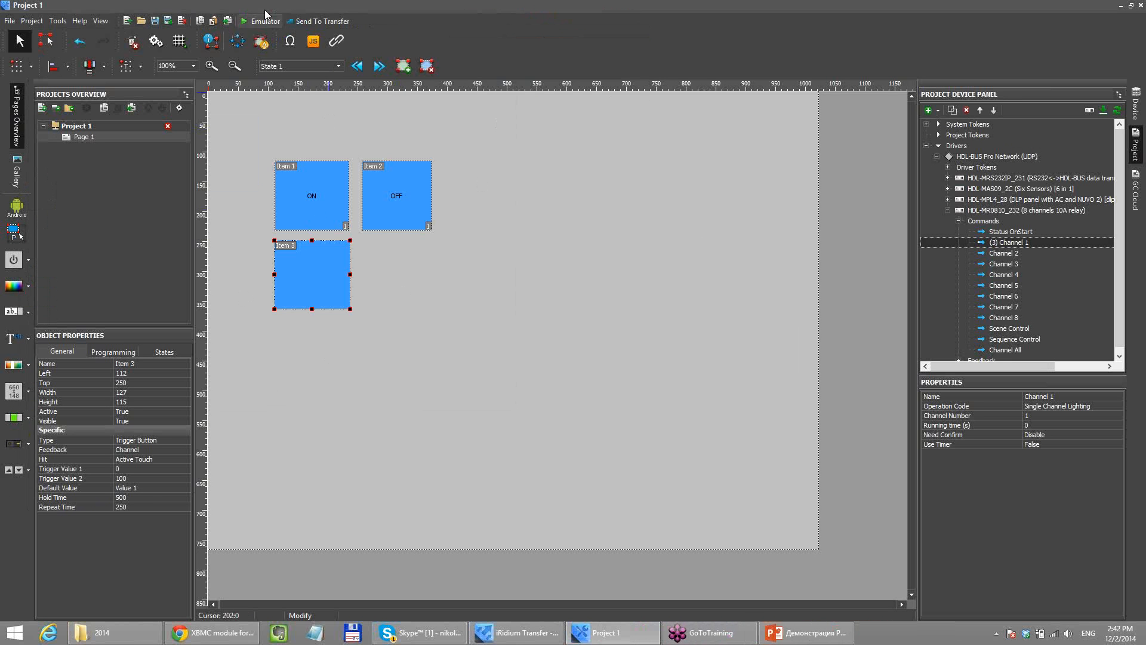
left_click(266, 14)
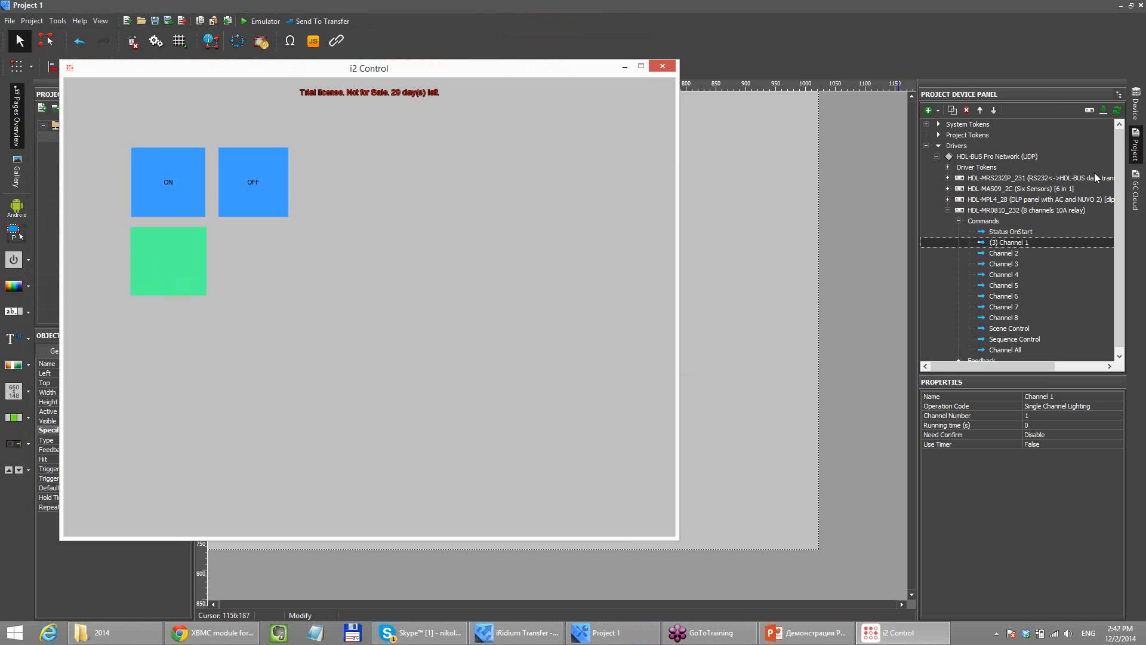
left_click(659, 67)
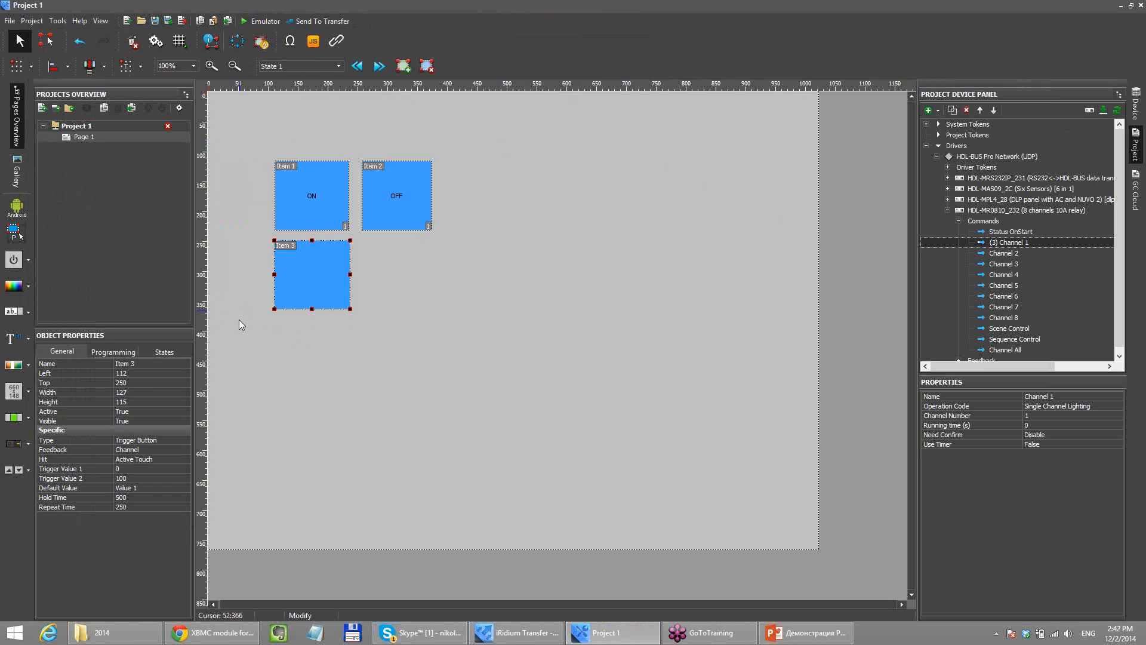
- Switch the ready-made control style from Android to iOS 8, try Metro, and settle on iOS 8
left_click(456, 333)
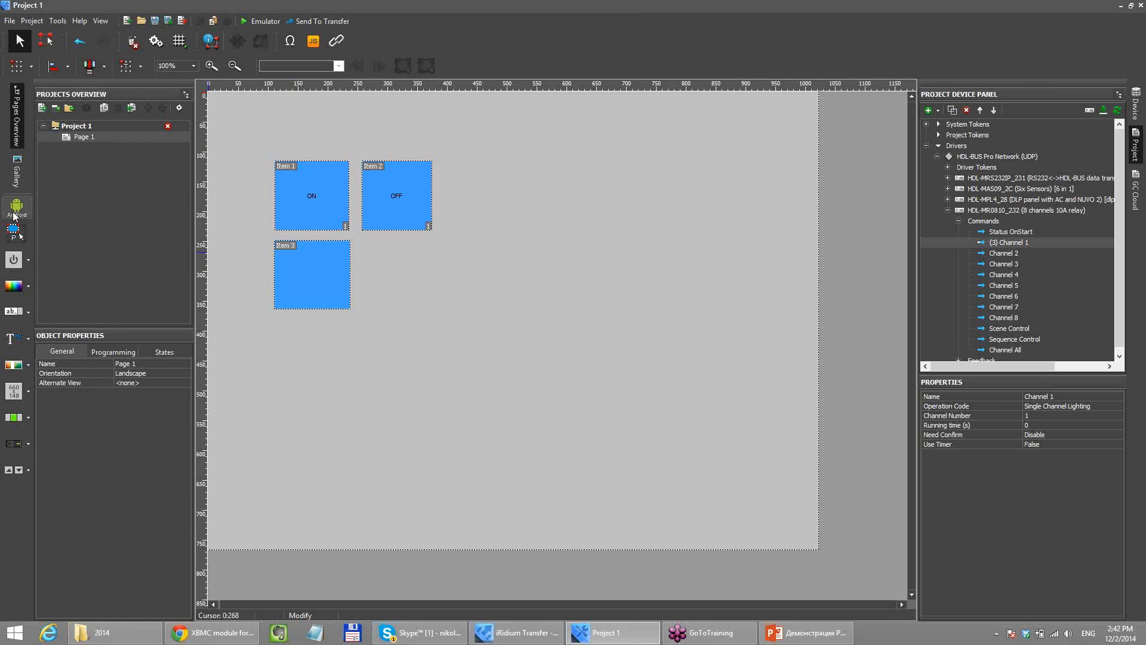
left_click(16, 212)
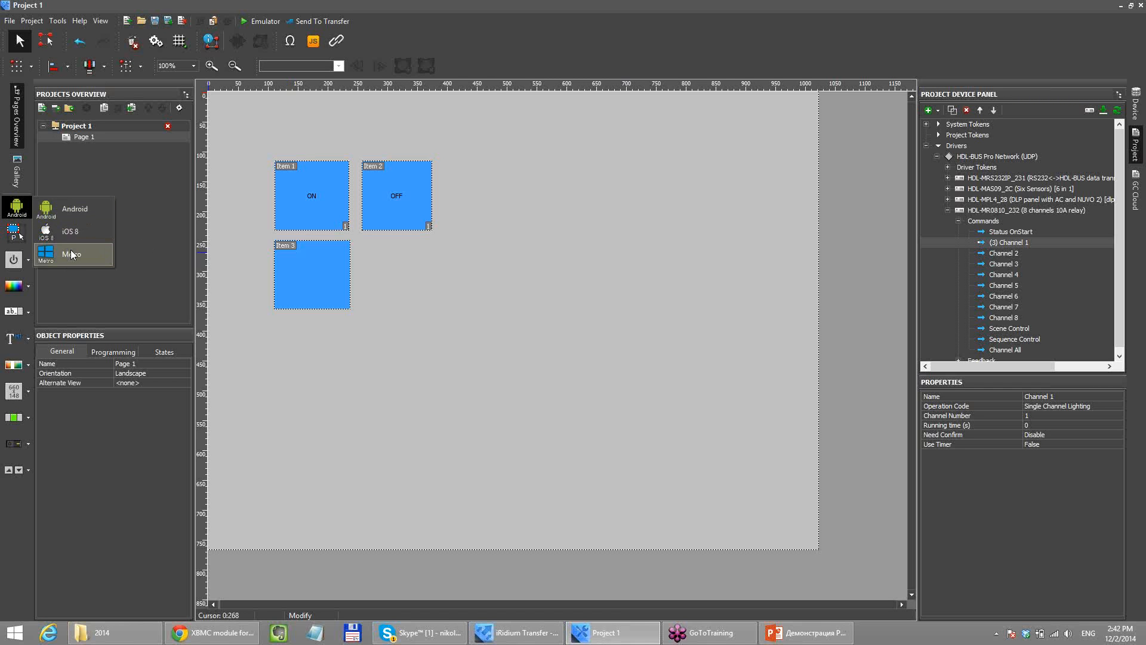
left_click(75, 232)
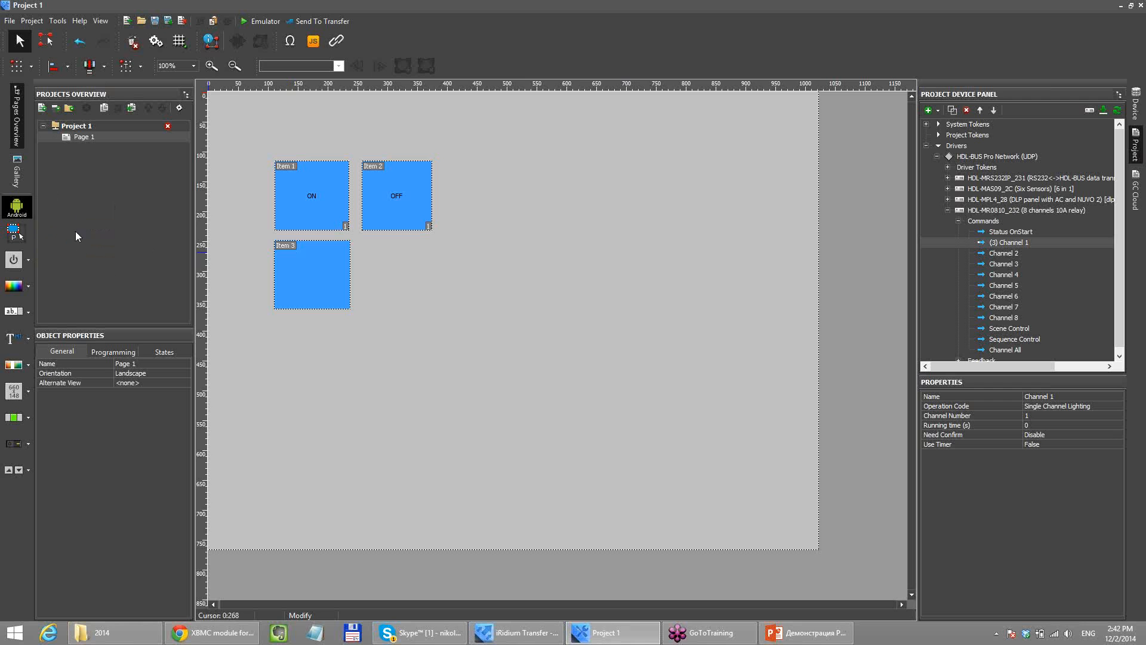
left_click(28, 233)
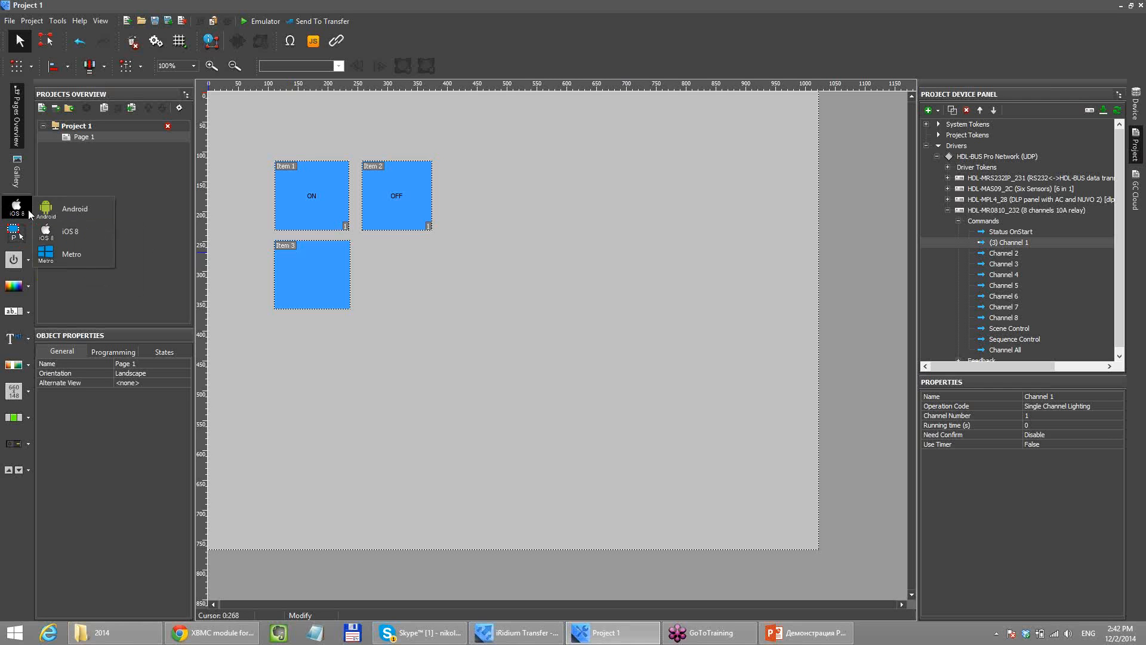
left_click(26, 209)
left_click(25, 210)
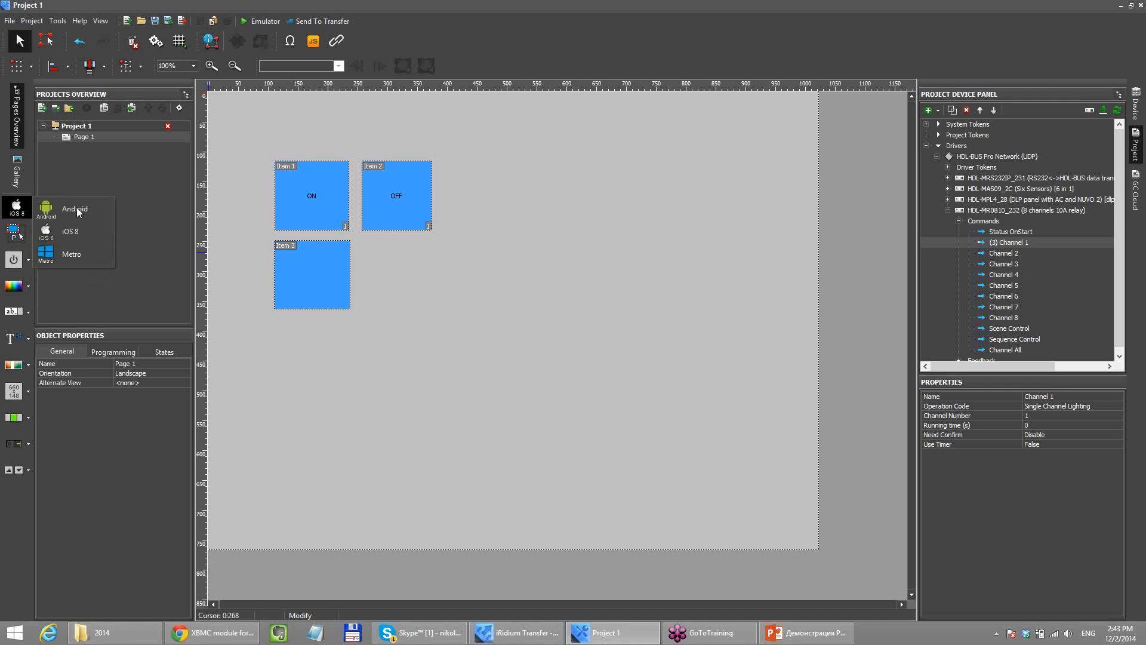
left_click(77, 256)
left_click(21, 213)
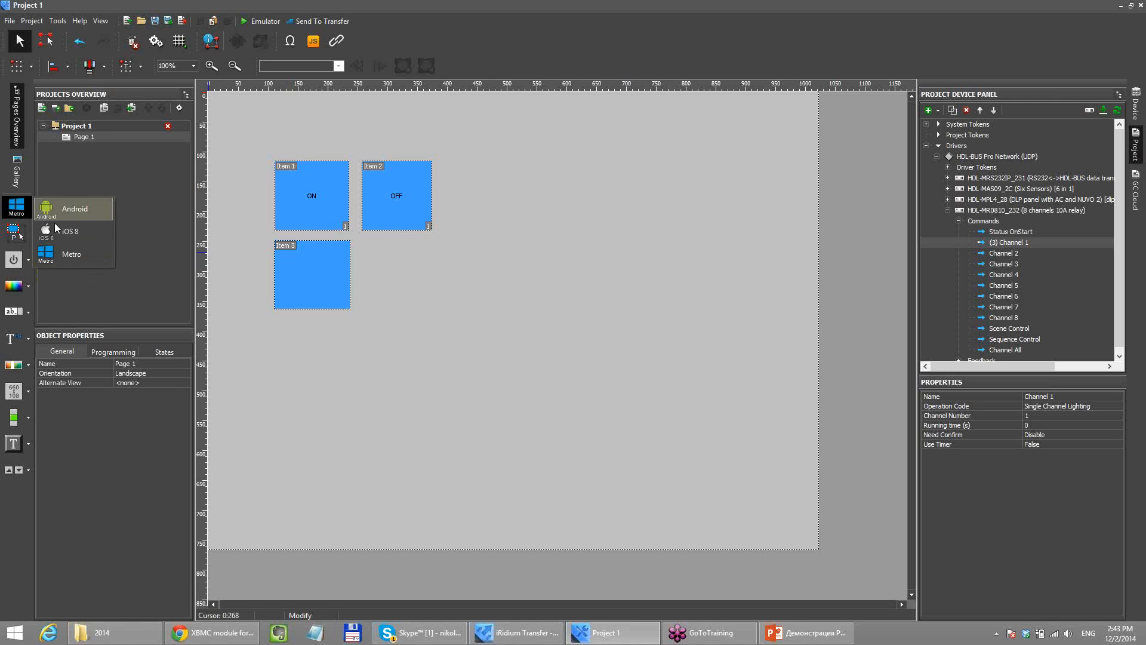
left_click(73, 230)
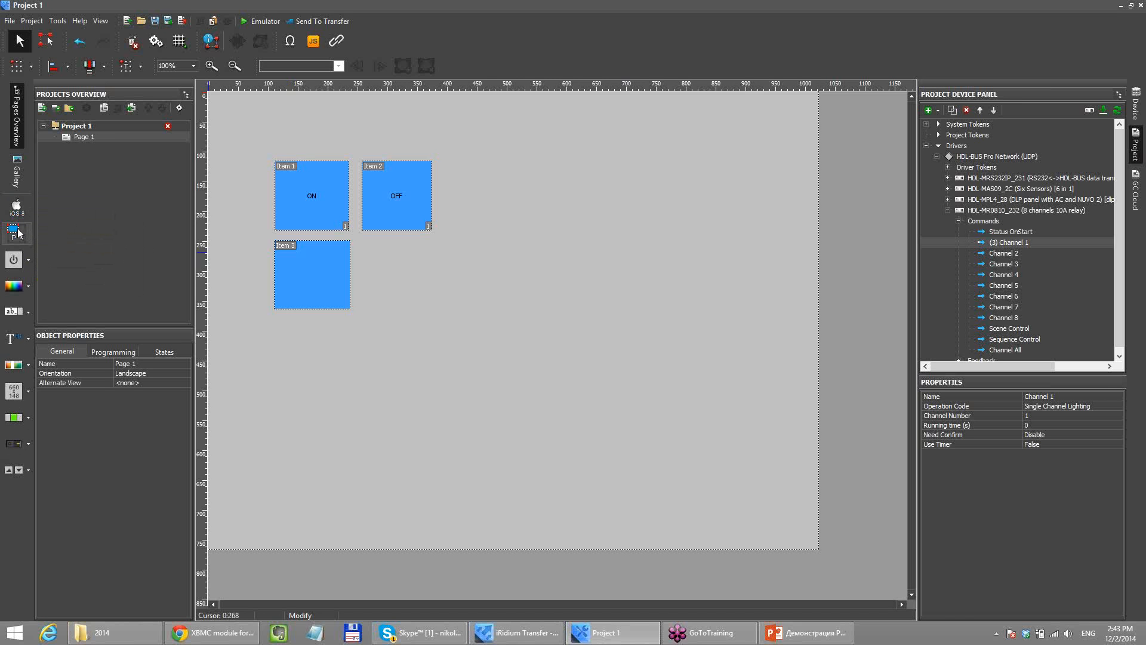
- Add a Button Text + Icon Box to the page's upper right and undo the extra copy
left_click(13, 261)
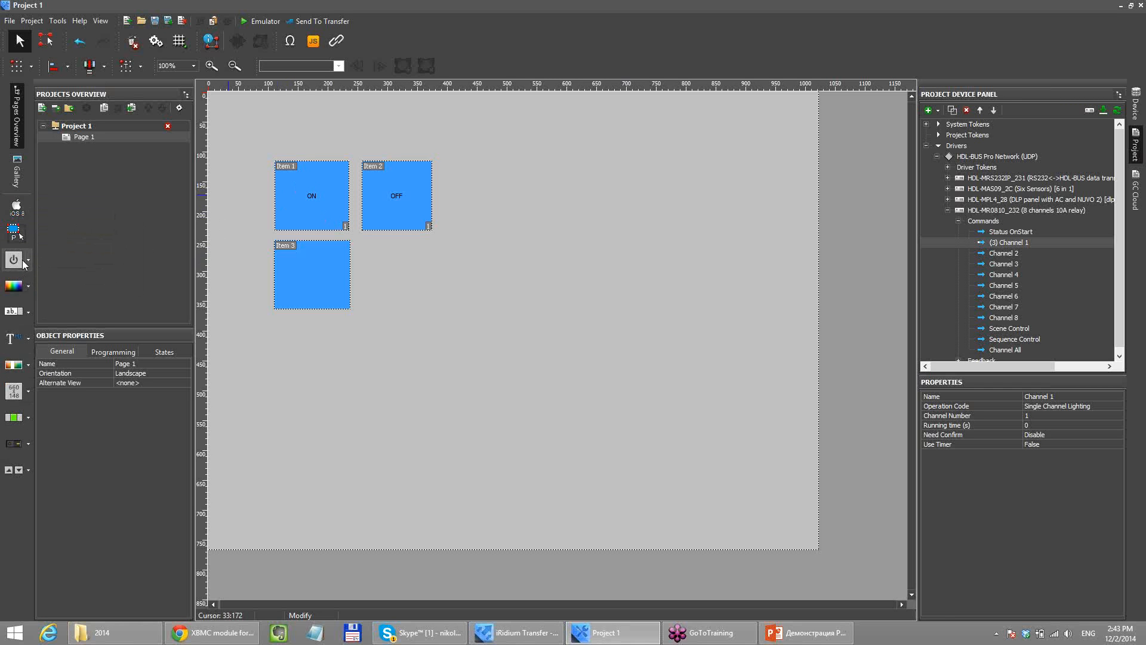
left_click(25, 257)
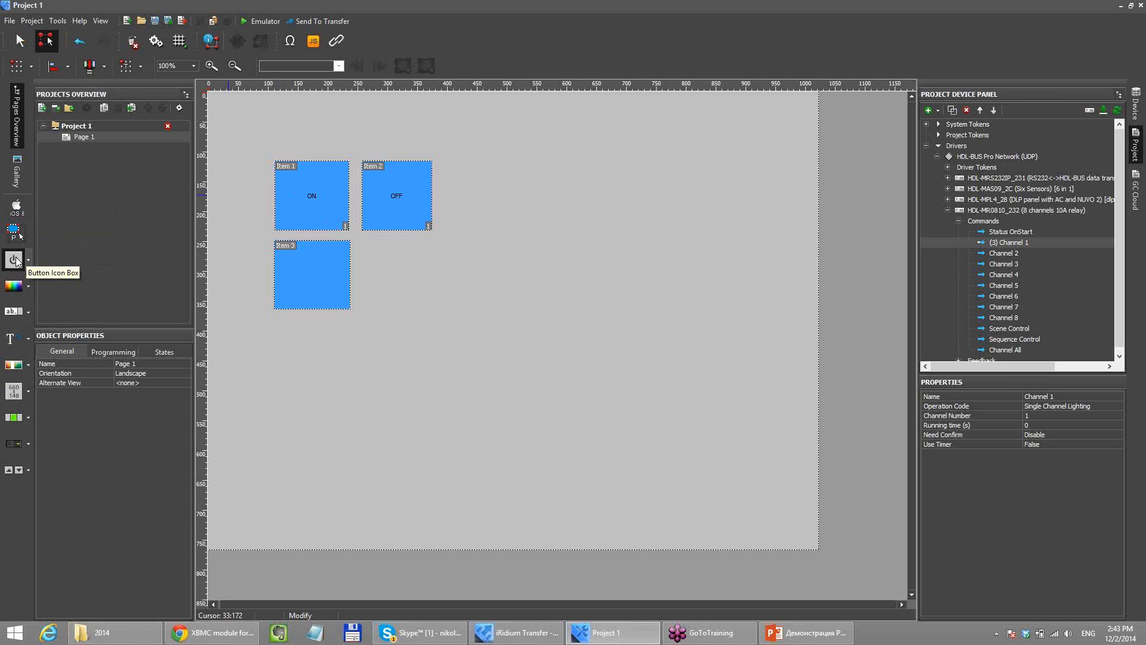
left_click(28, 260)
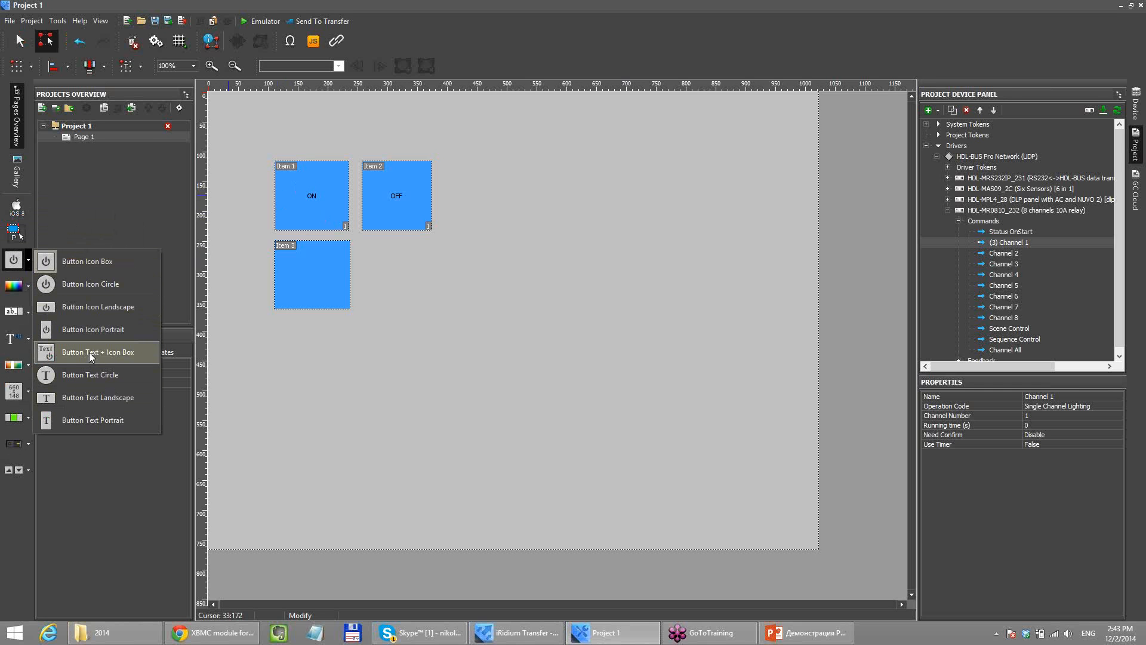
left_click(126, 354)
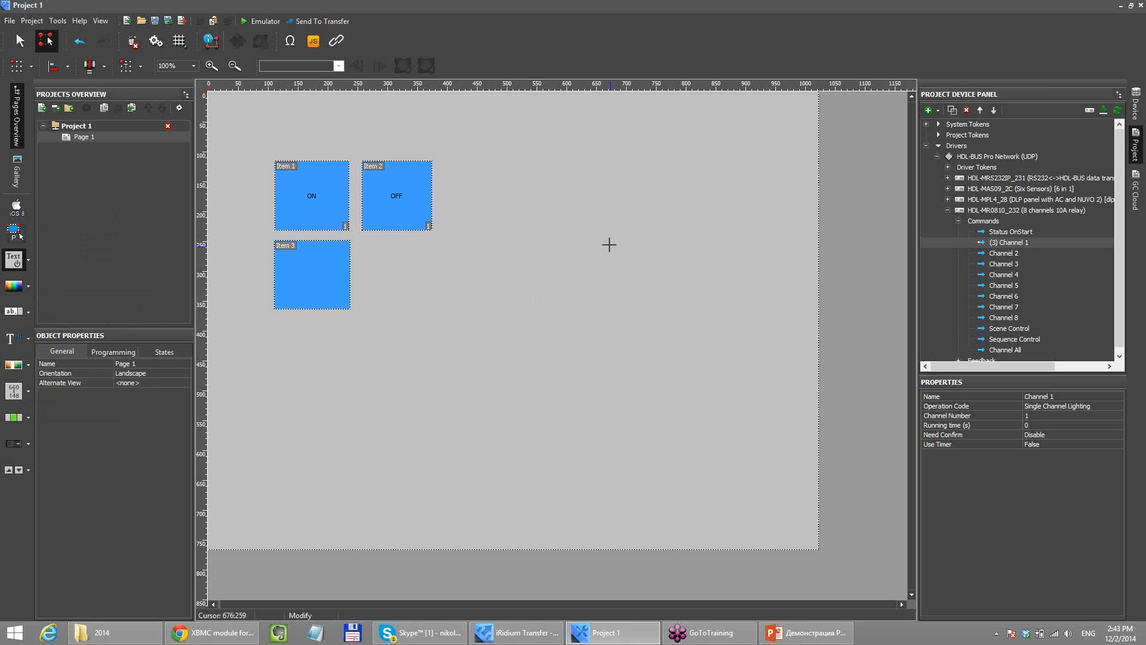
left_click_drag(627, 155, 707, 213)
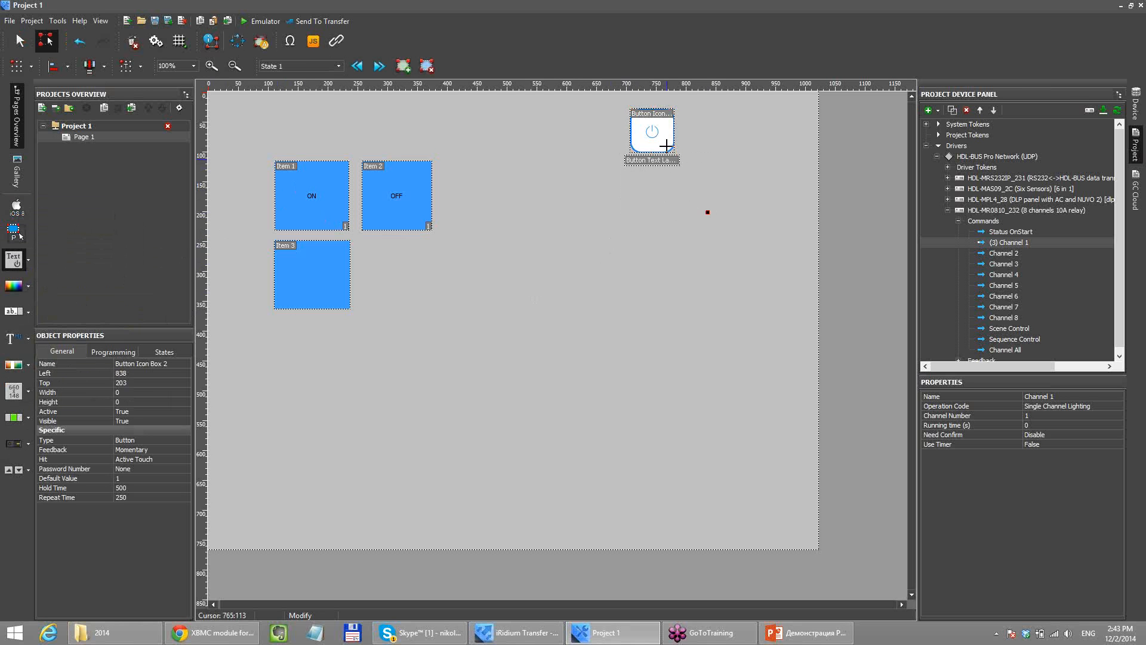
key("ctrl+z")
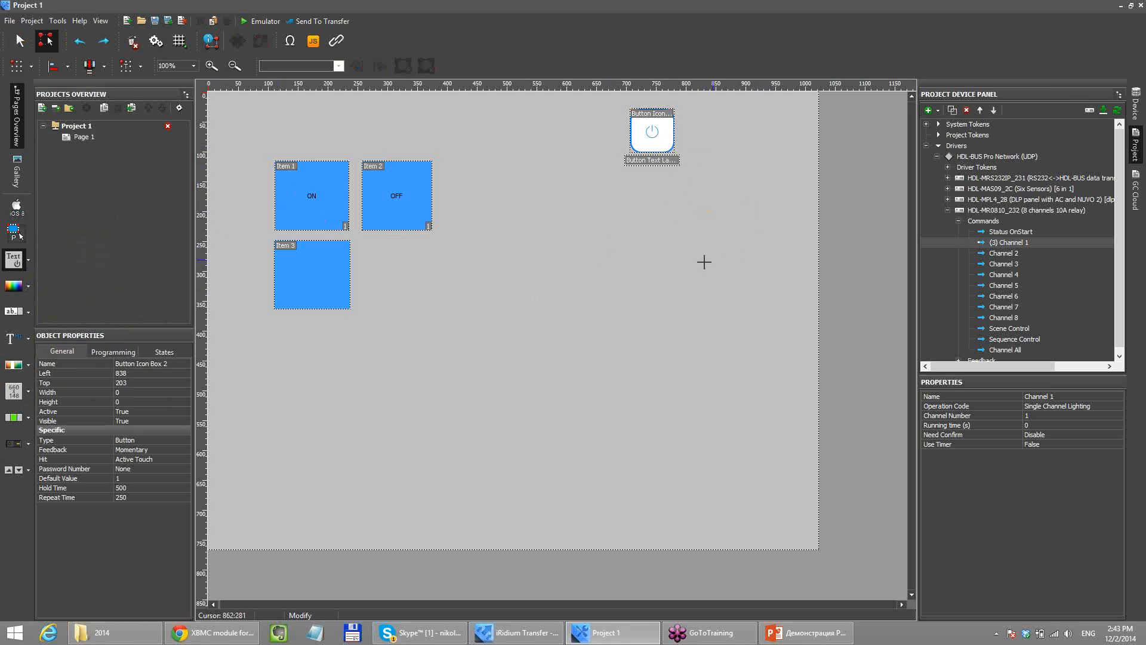
left_click(20, 41)
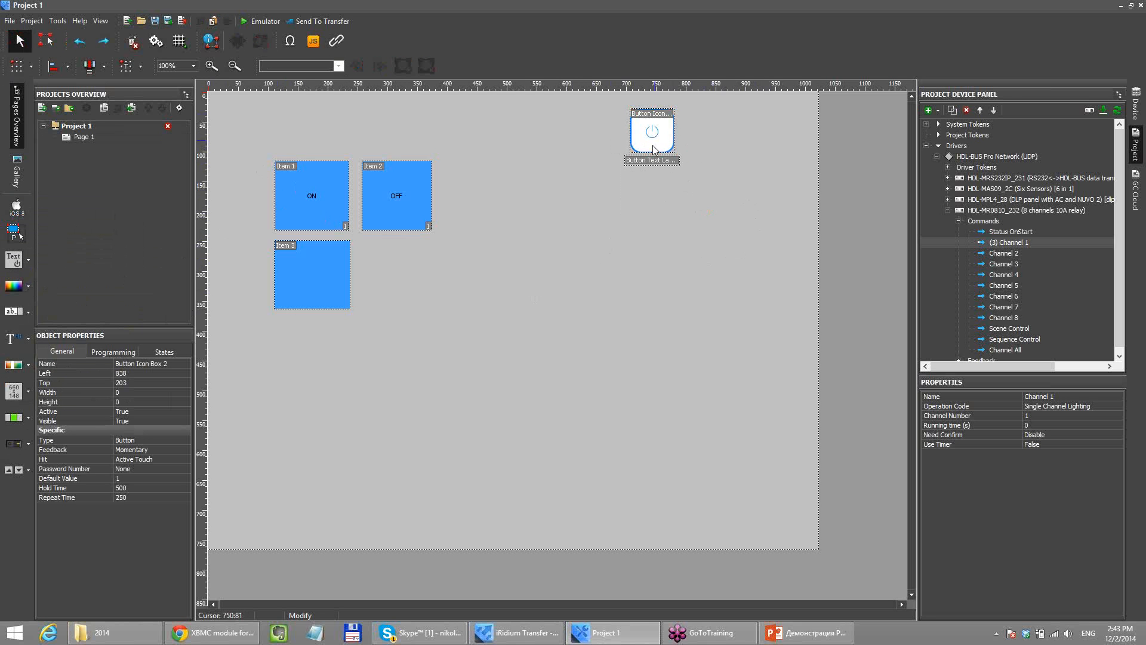
- Try moving the button's icon box to about Left 661, Top 167 and enlarging it well beyond Items 1–3
left_click_drag(653, 146, 625, 228)
left_click(668, 280)
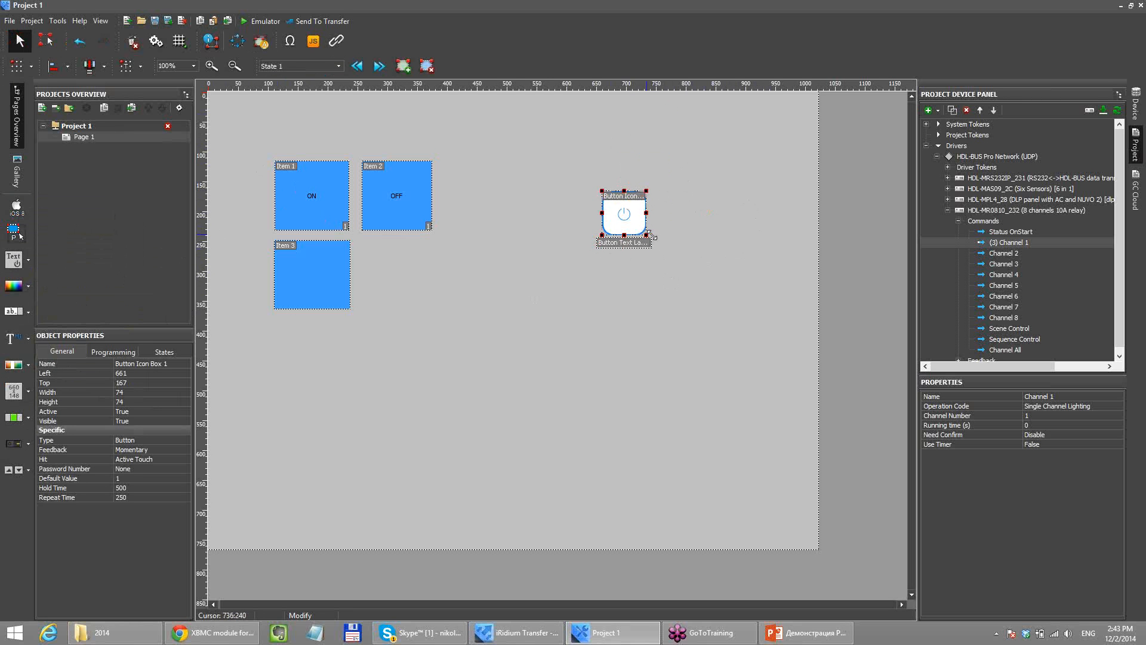
left_click_drag(646, 235, 748, 340)
left_click(405, 194)
left_click(323, 200)
left_click(332, 256)
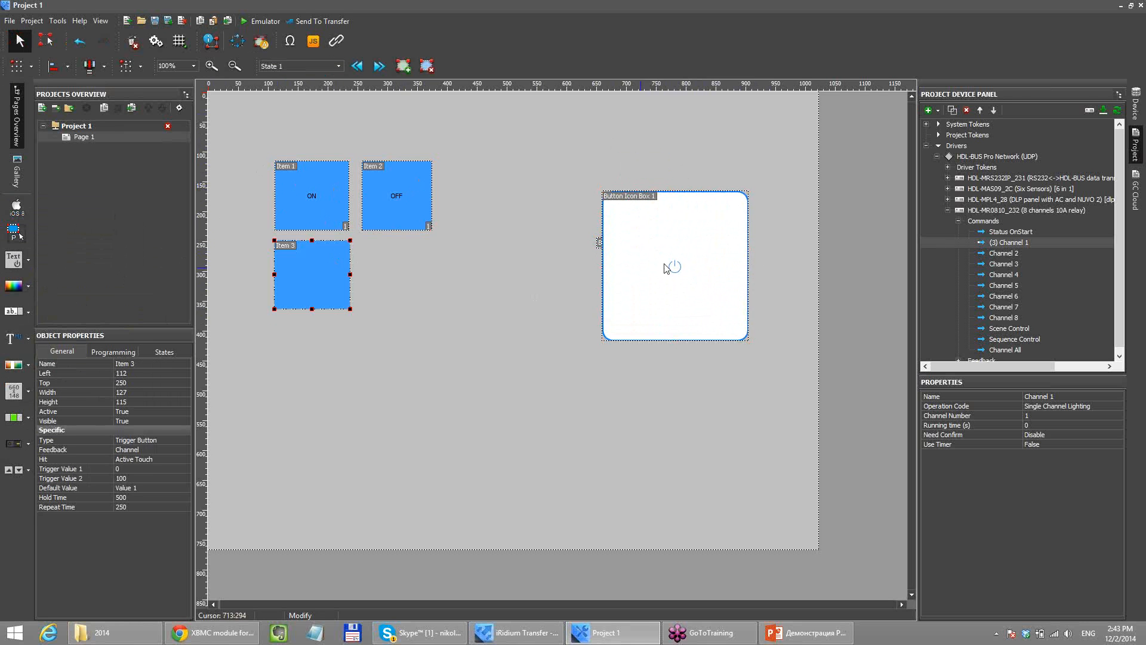
- Shrink the icon box back to a small square and arrange it directly above its text label, in line with Item 2
left_click(645, 240)
left_click_drag(749, 340, 653, 236)
left_click_drag(675, 262, 570, 163)
left_click_drag(631, 217, 613, 239)
left_click(638, 263)
left_click(675, 339)
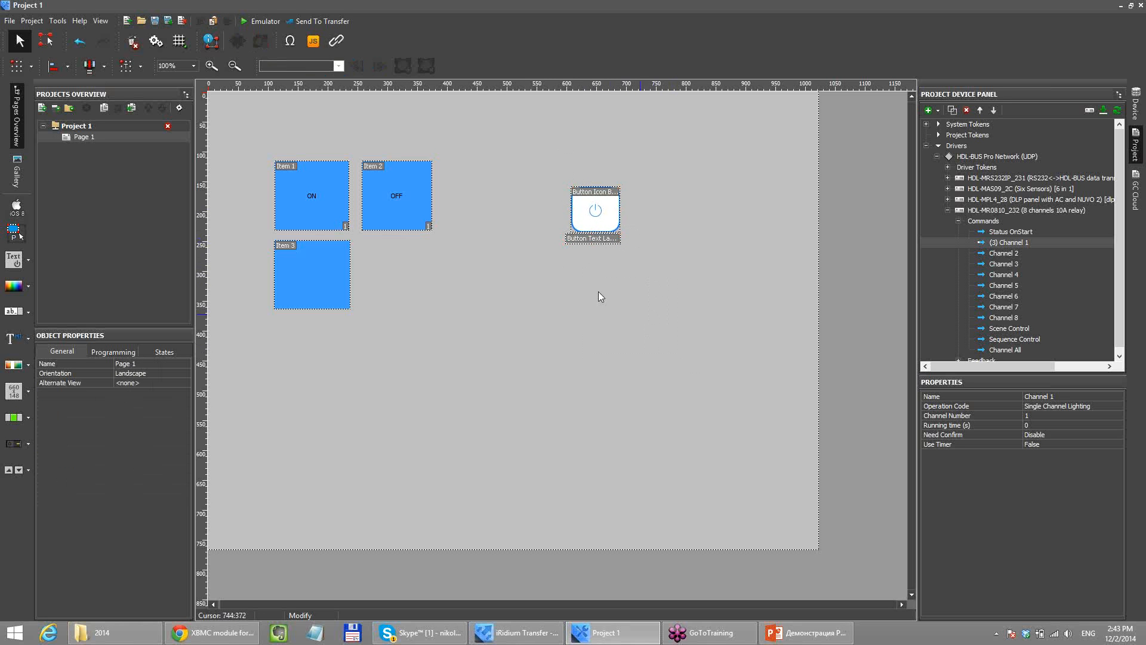
- Add a Button Icon Circle about 105 by 105 and place it beside the icon box, at about Left 716, Top 149
left_click(16, 261)
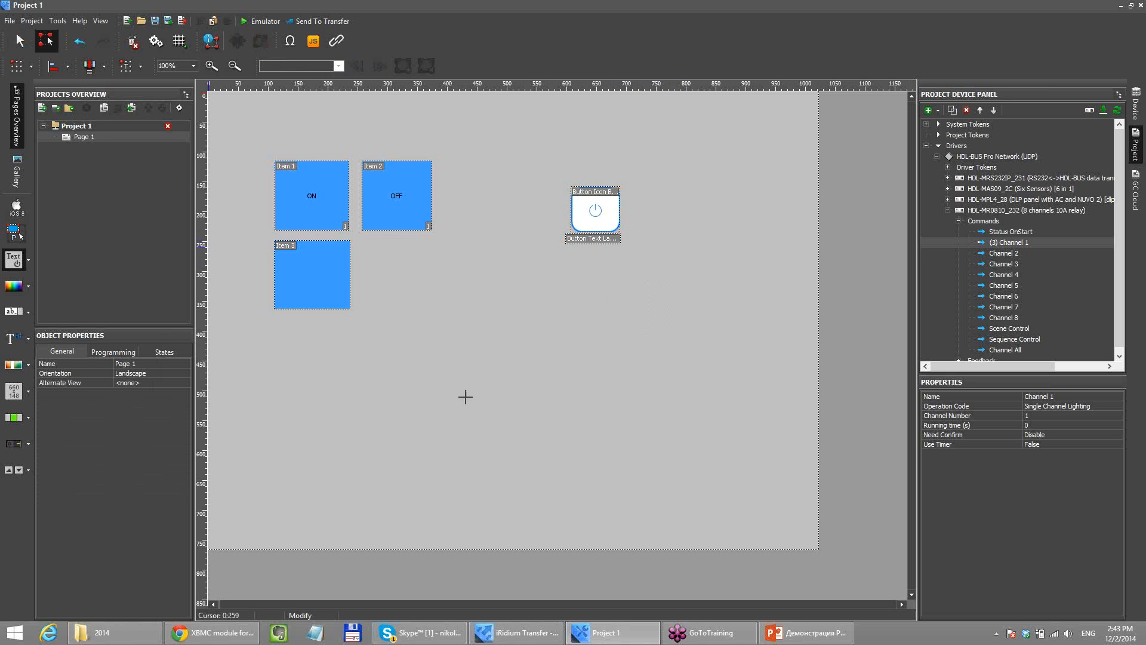
left_click(28, 262)
left_click(90, 286)
left_click_drag(563, 325, 651, 398)
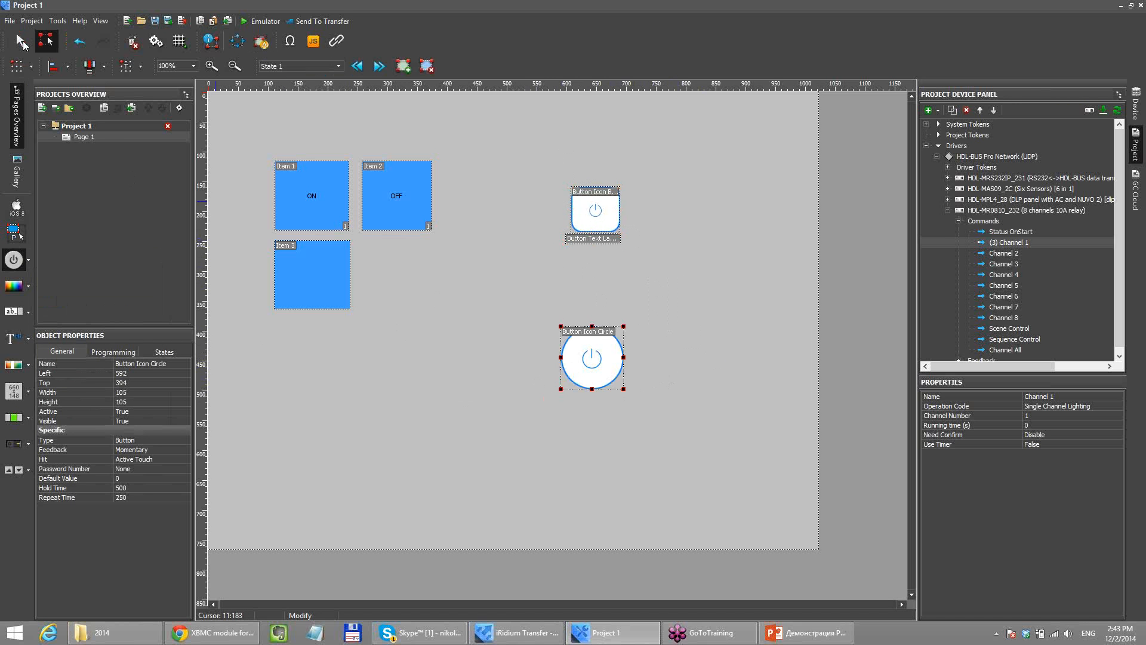
left_click(20, 42)
left_click_drag(605, 368, 677, 222)
left_click(725, 251)
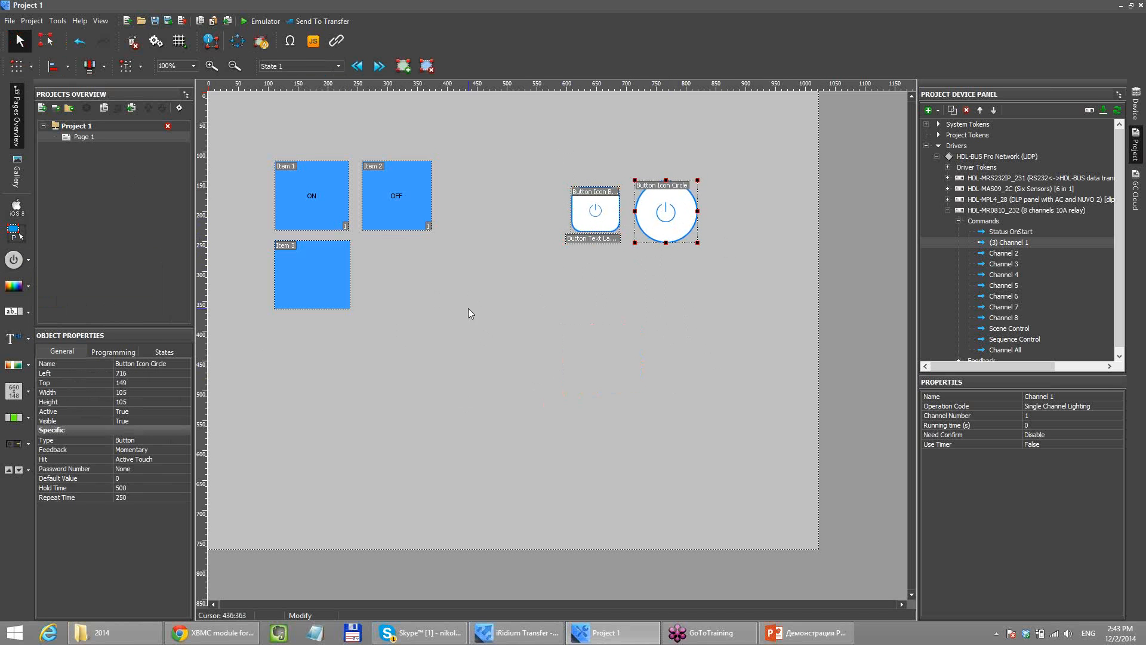
- Examine the Font setting in State 1 of the Button Icon Circle
left_click(183, 352)
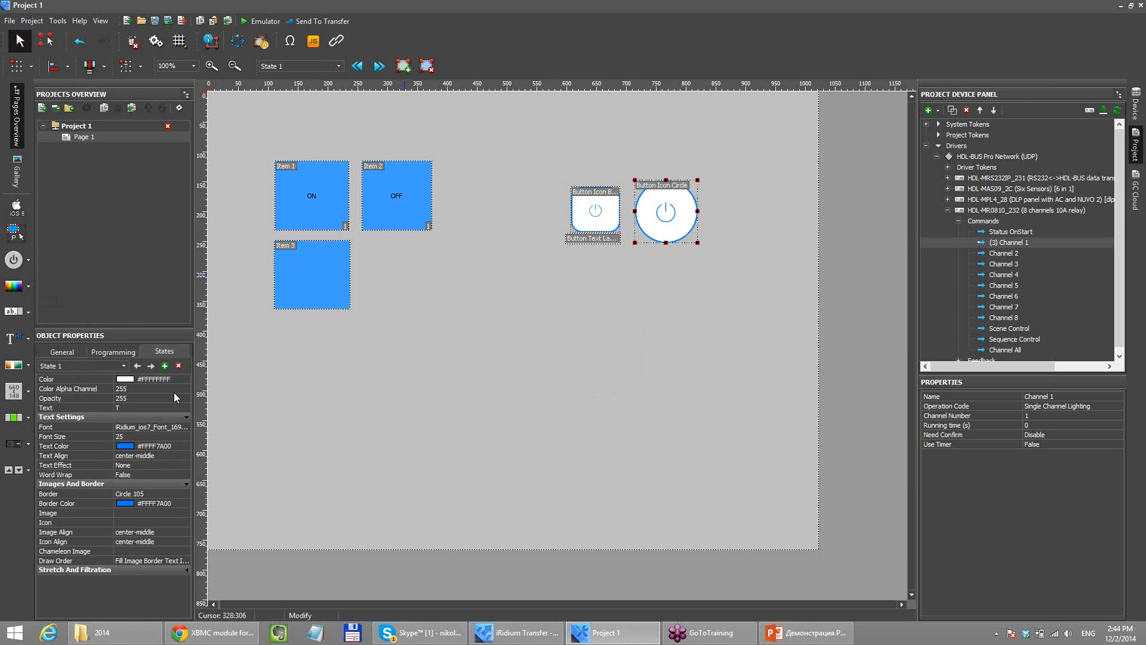
double_click(675, 219)
left_click(135, 426)
left_click_drag(156, 429, 107, 428)
left_click(145, 429)
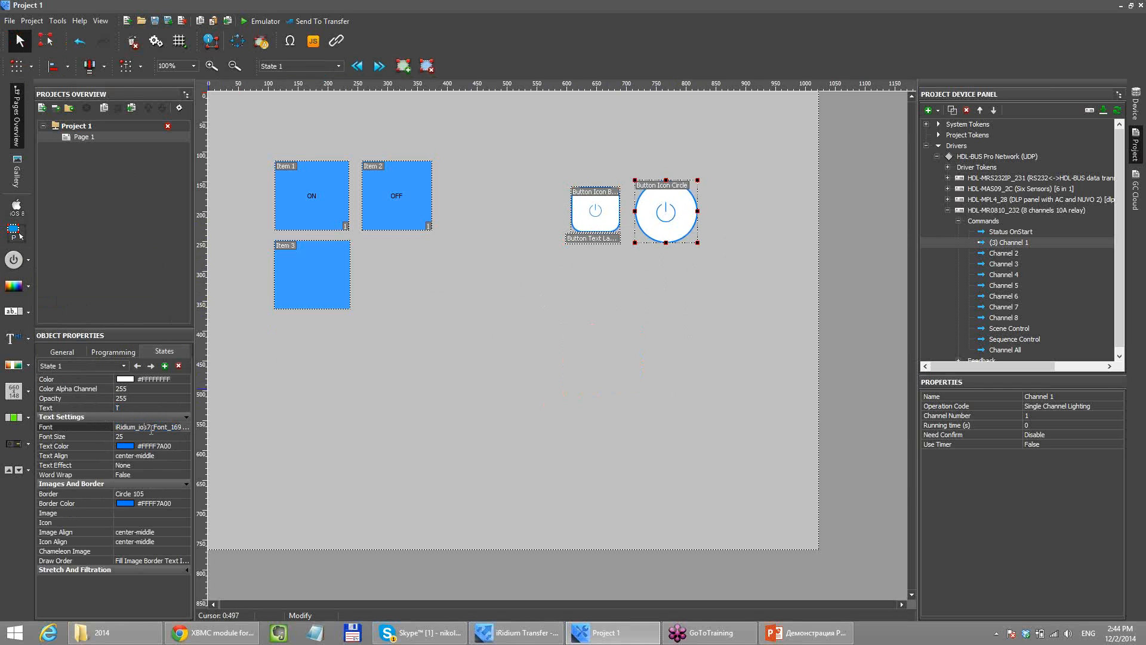
- Try the letters A, B and C as the circle button's State 1 text, then set it to D for the icon
left_click(124, 407)
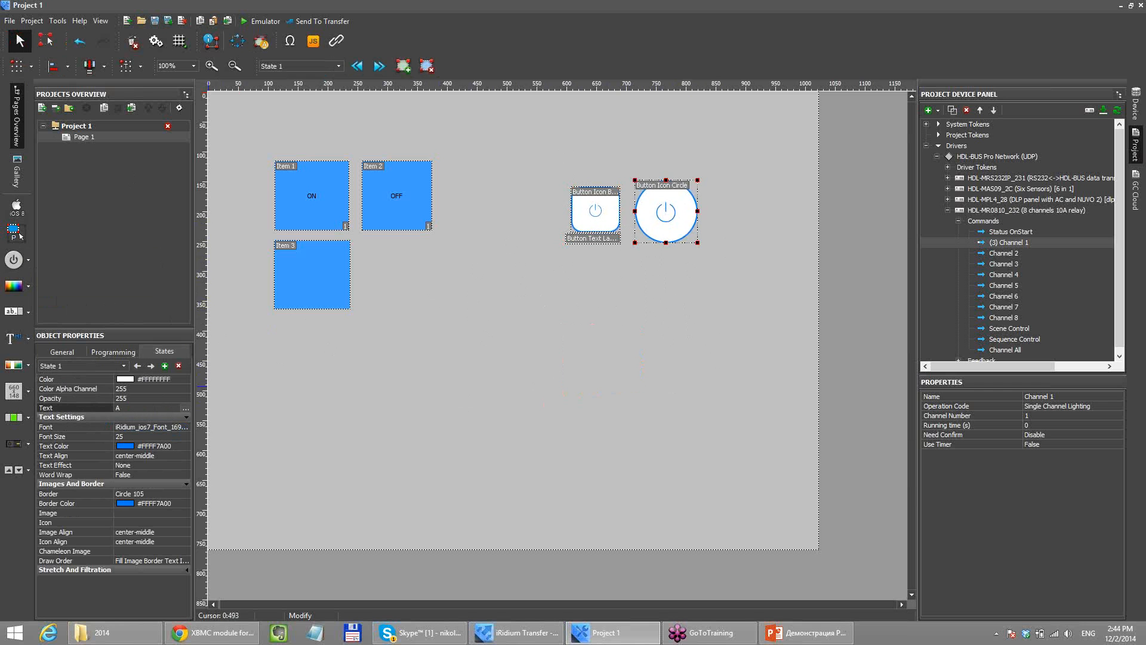
key("Return")
key("BackSpace")
type("B")
key("Return")
key("BackSpace")
type("C")
key("Return")
type("D")
key("Return")
- Move the circle button below the icon box and adjust its size slightly
left_click_drag(694, 212, 590, 295)
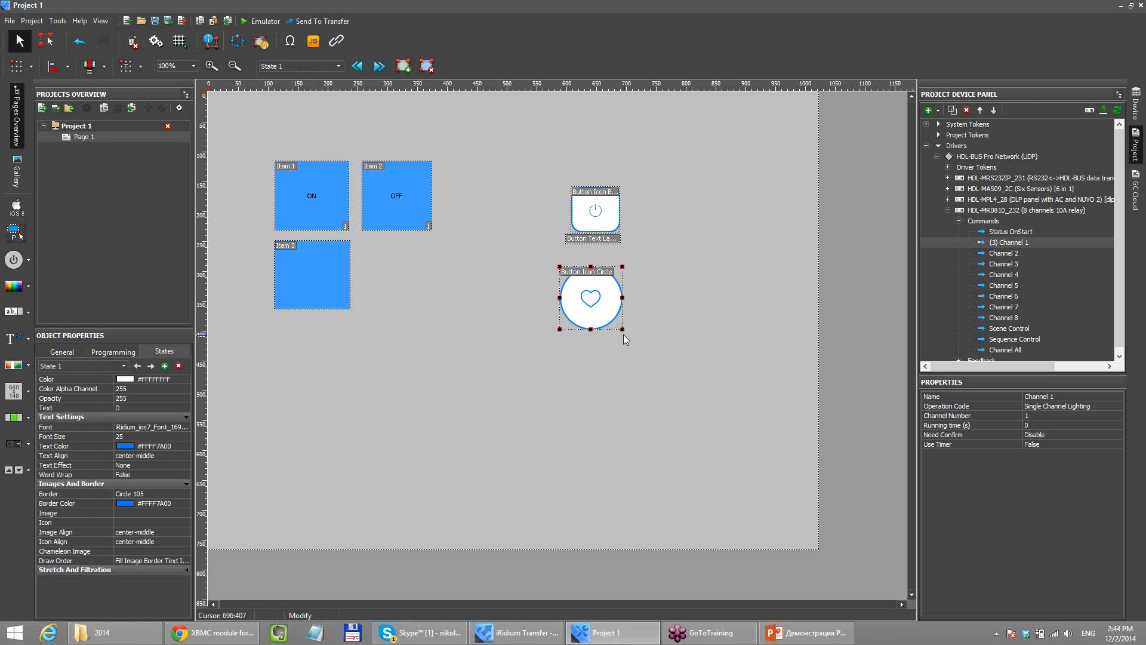
mouse_move(623, 330)
left_mouse_down()
mouse_move(691, 380)
mouse_move(610, 316)
mouse_move(629, 337)
mouse_move(604, 332)
left_mouse_up()
left_click(651, 332)
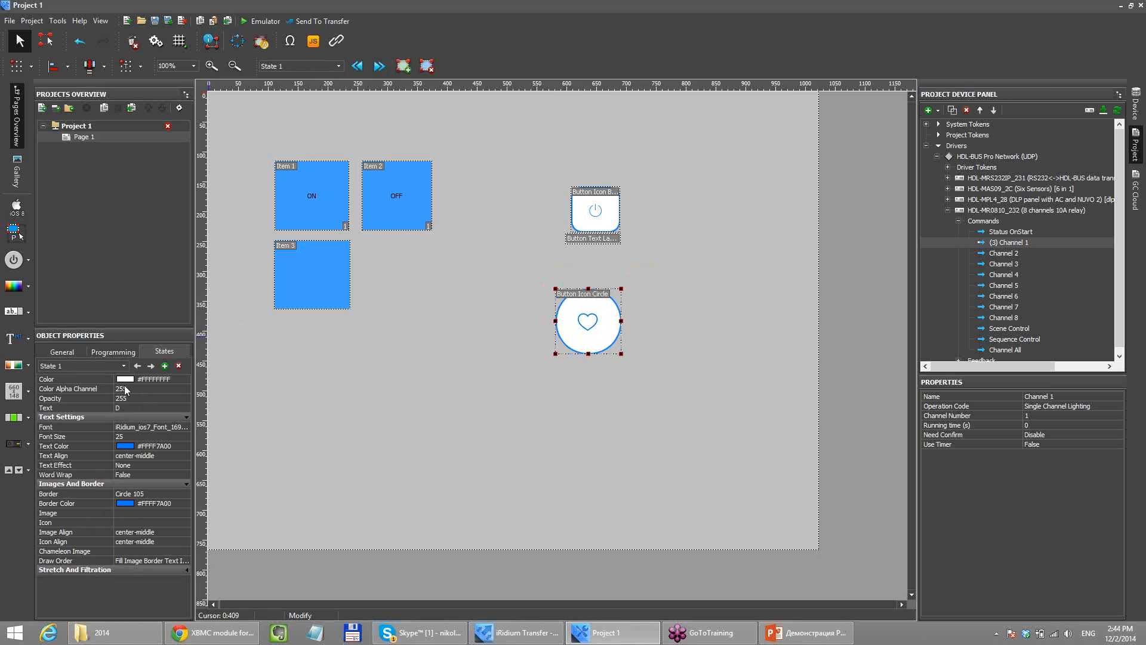
left_click(127, 409)
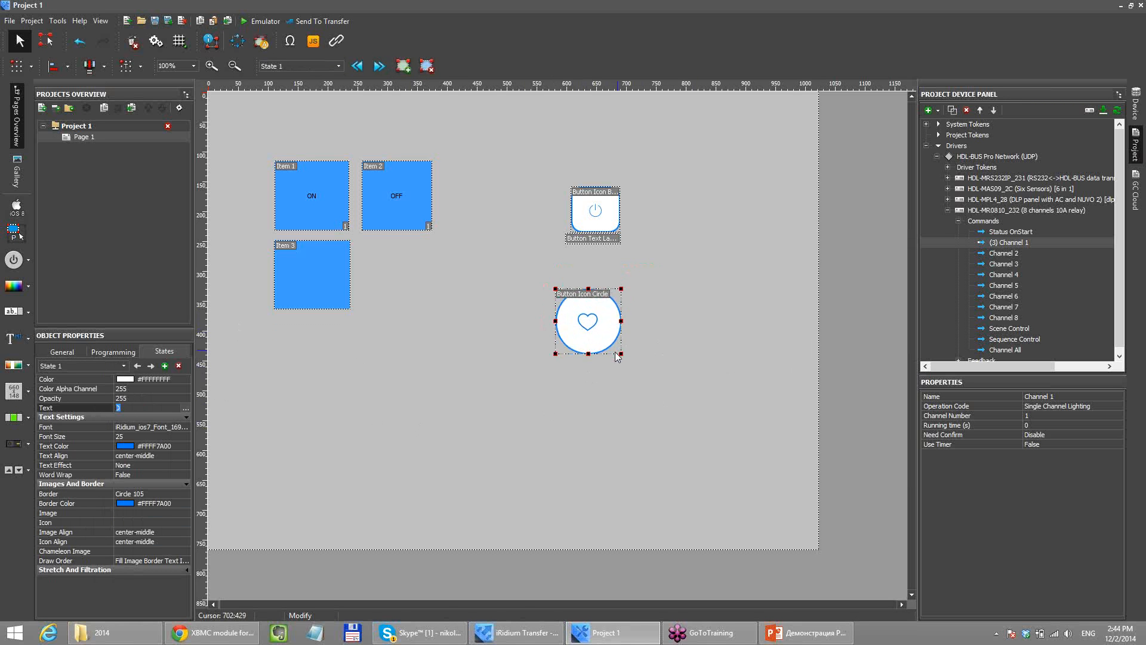
left_click_drag(621, 355, 618, 351)
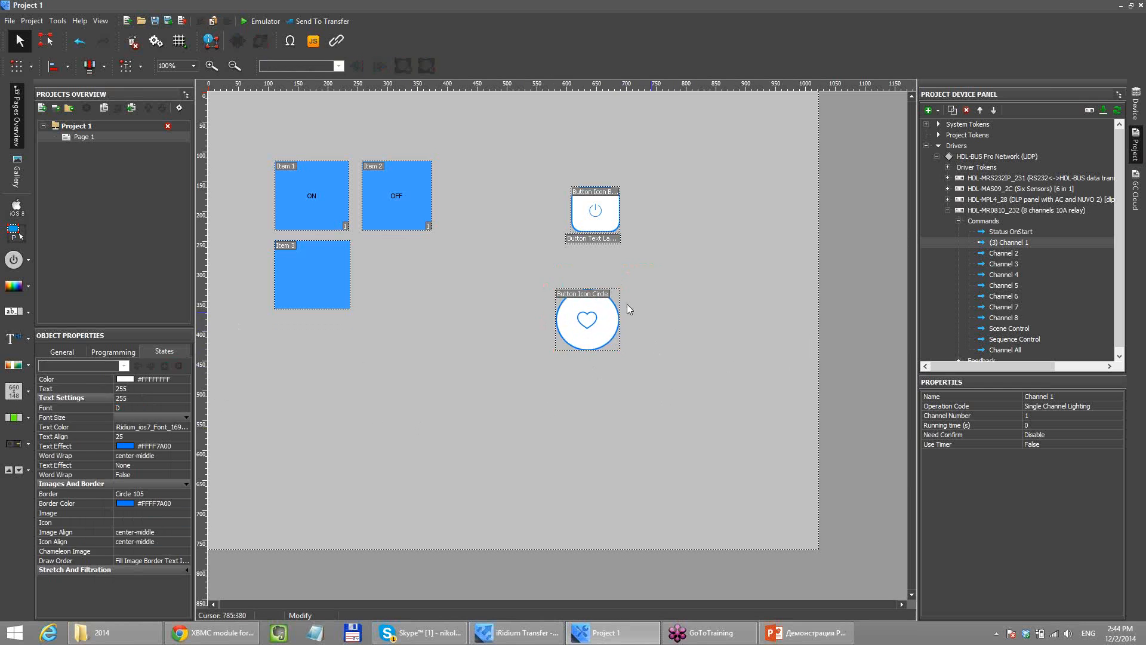
key("Delete")
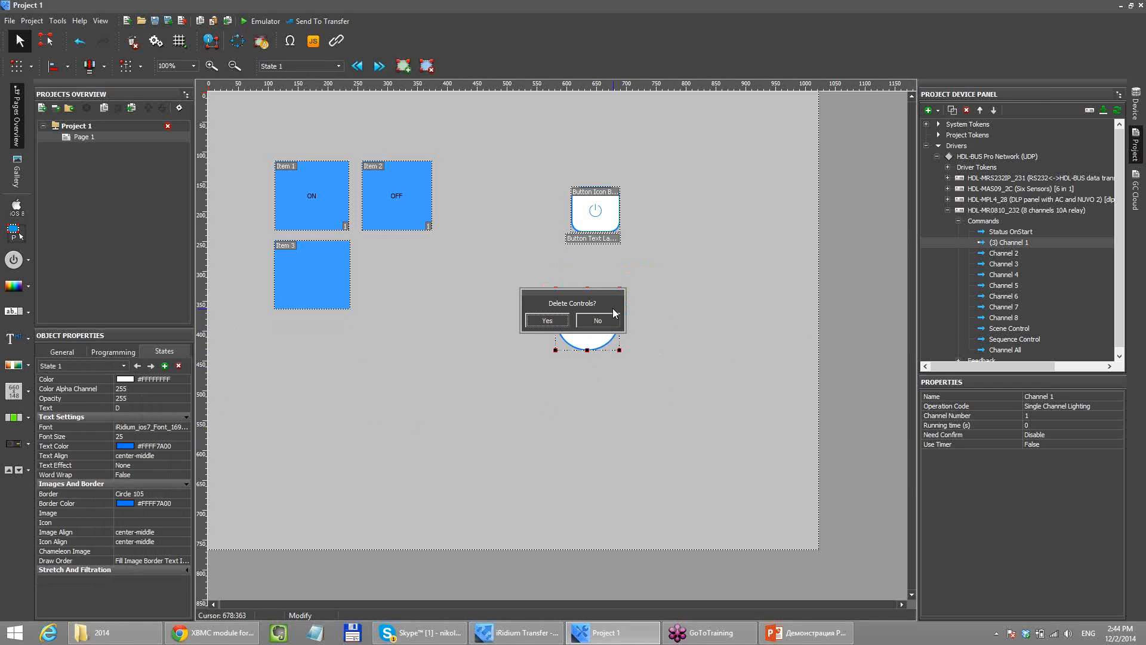
left_click(612, 315)
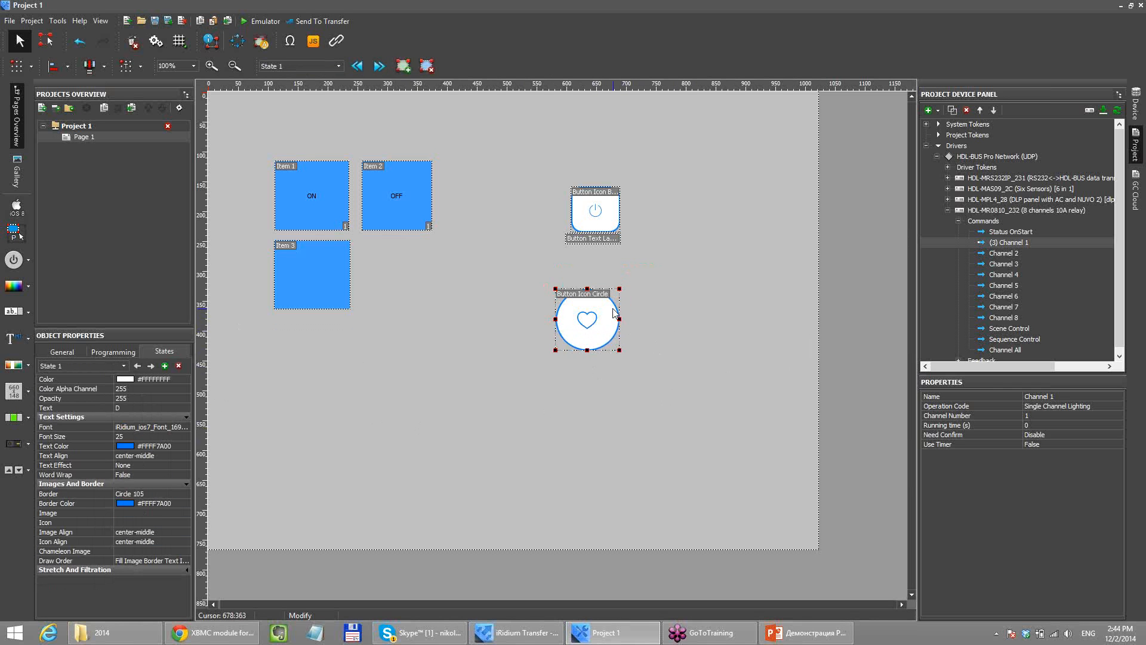
left_click(657, 319)
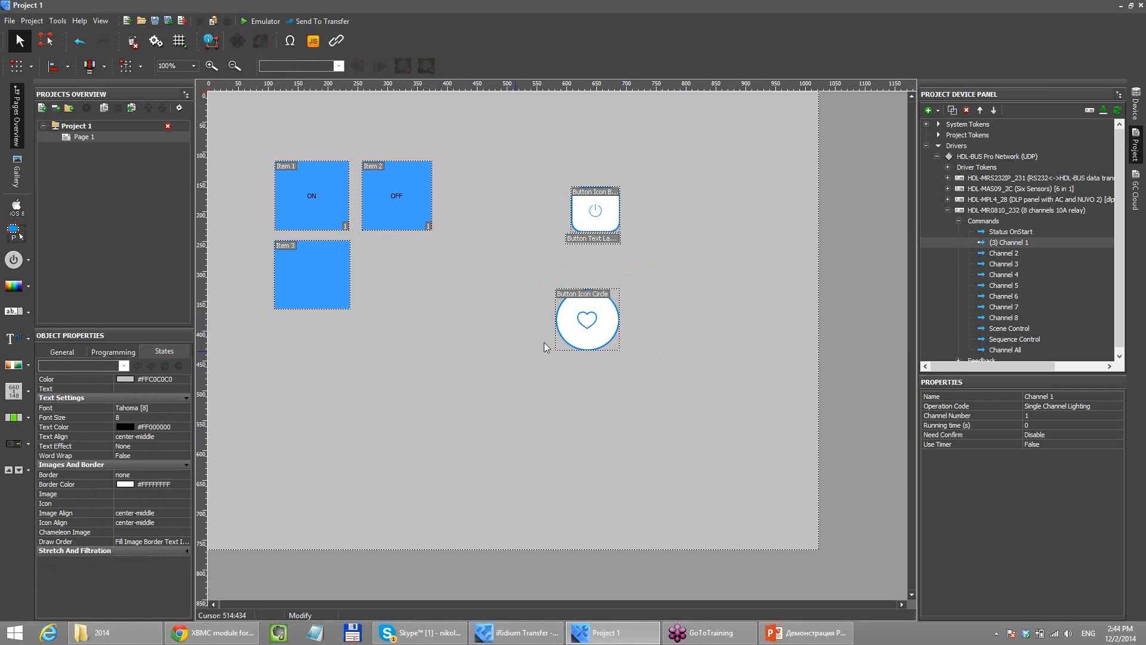
left_click(593, 332)
left_click(136, 406)
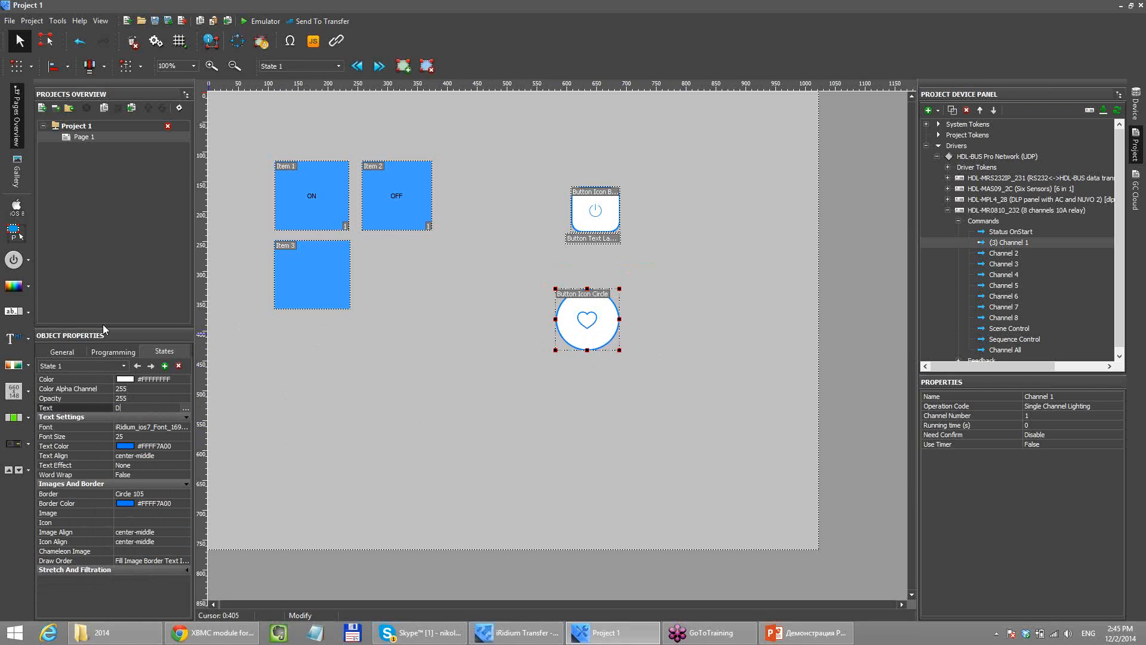
- Place a Level Color Landscape 0 - 65535 control below Item 3 and a Panel 640 x 148 beneath it
left_click(12, 369)
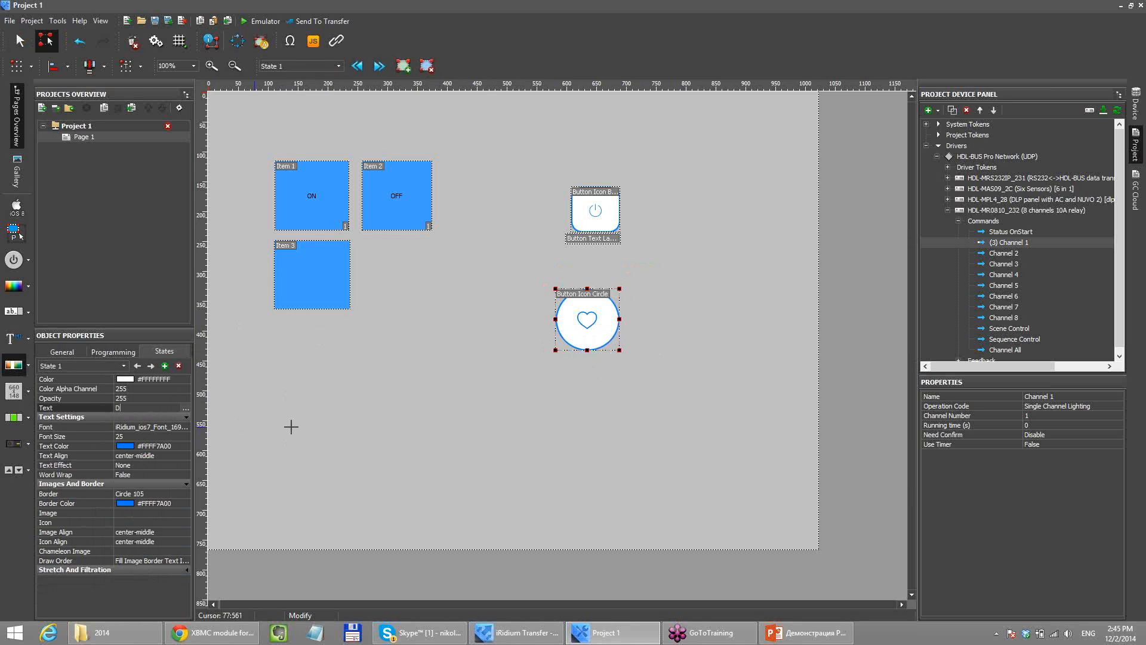
mouse_move(272, 396)
left_mouse_down()
mouse_move(432, 447)
mouse_move(571, 447)
left_mouse_up()
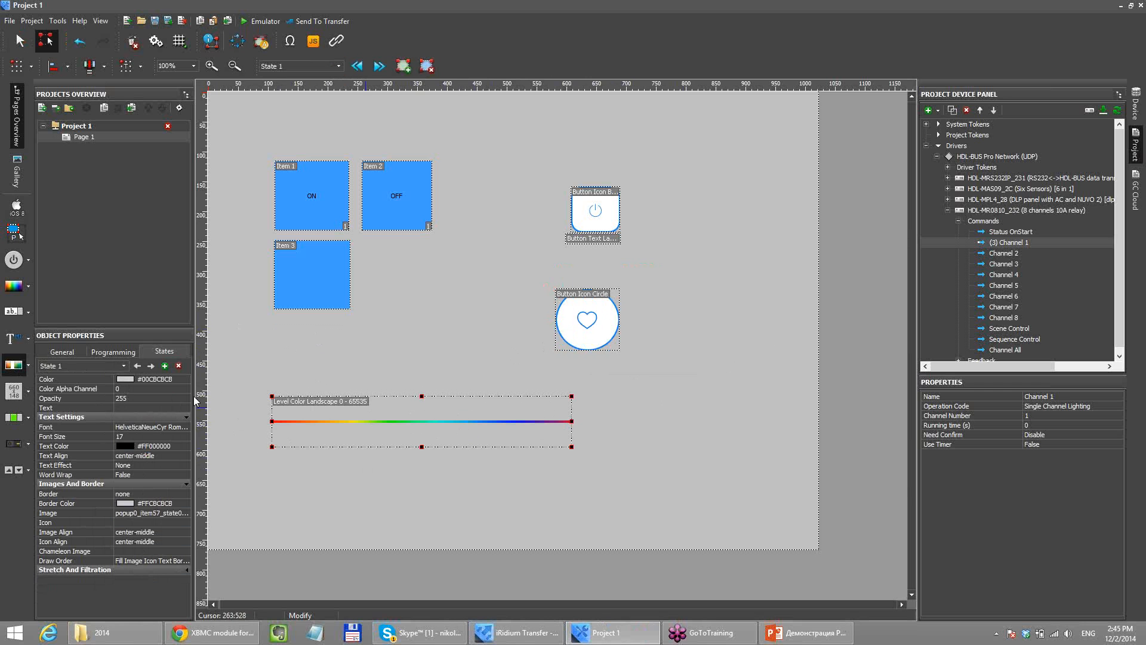
left_click(13, 391)
mouse_move(271, 475)
left_mouse_down()
mouse_move(427, 499)
mouse_move(493, 525)
left_mouse_up()
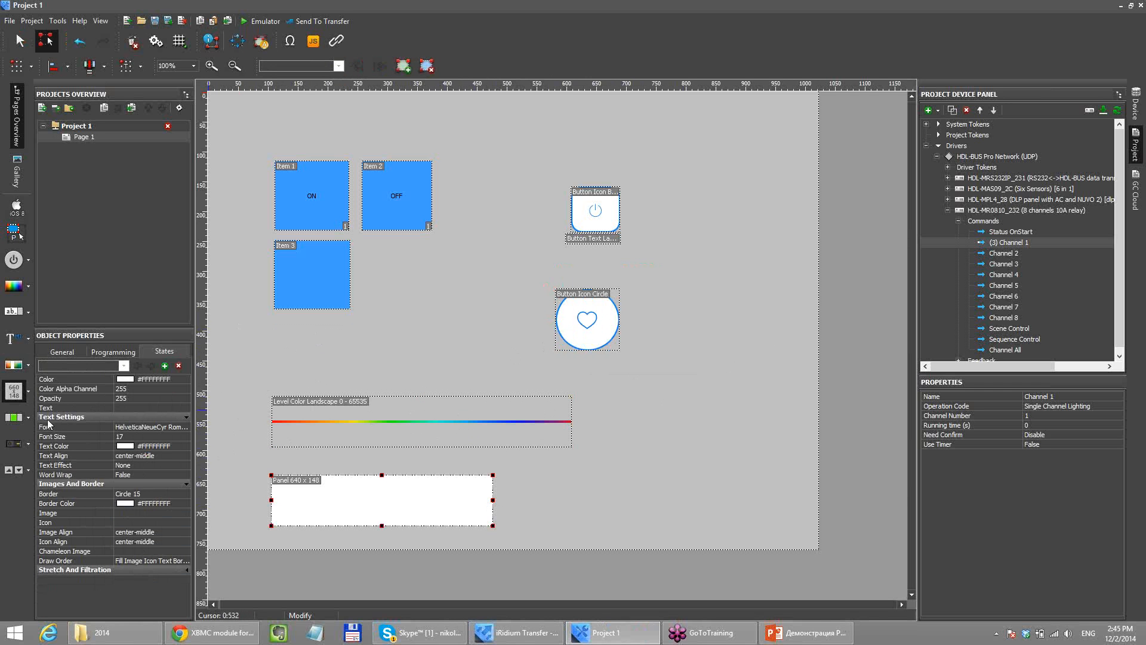
- Add a Radio Button Landscape #1 control on the page, directly beside the white panel
left_click(13, 417)
left_click_drag(501, 479, 684, 525)
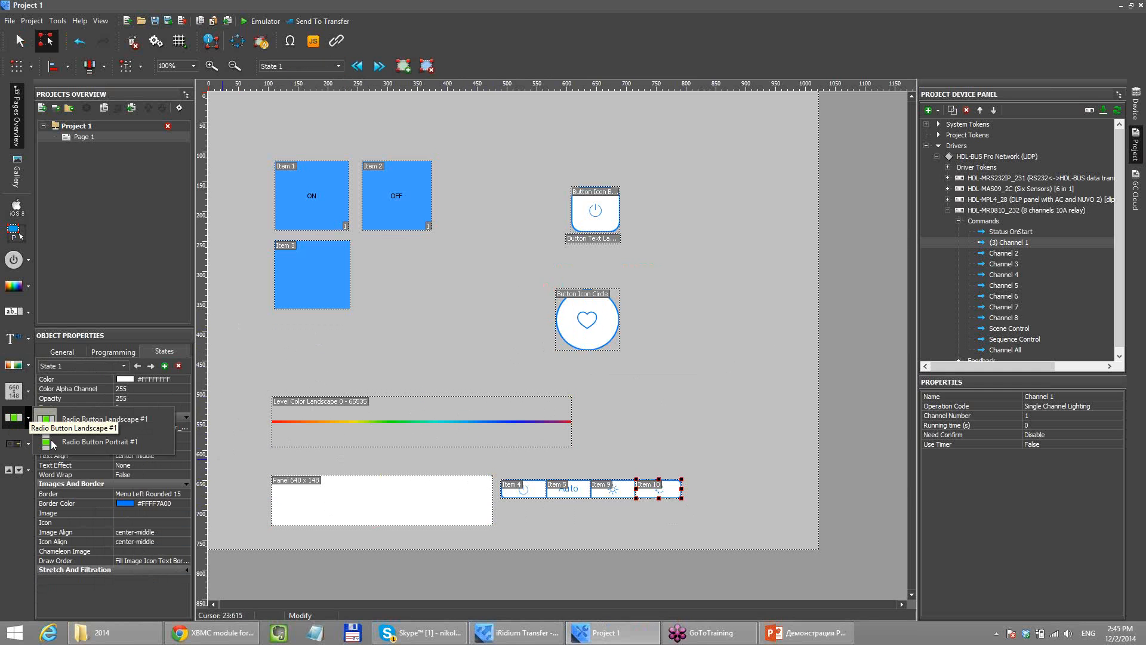
- Add a Radio Button Portrait #1 control in the upper-right area of the page and clear the selection
left_click(29, 417)
left_click(65, 442)
left_click_drag(709, 293, 751, 457)
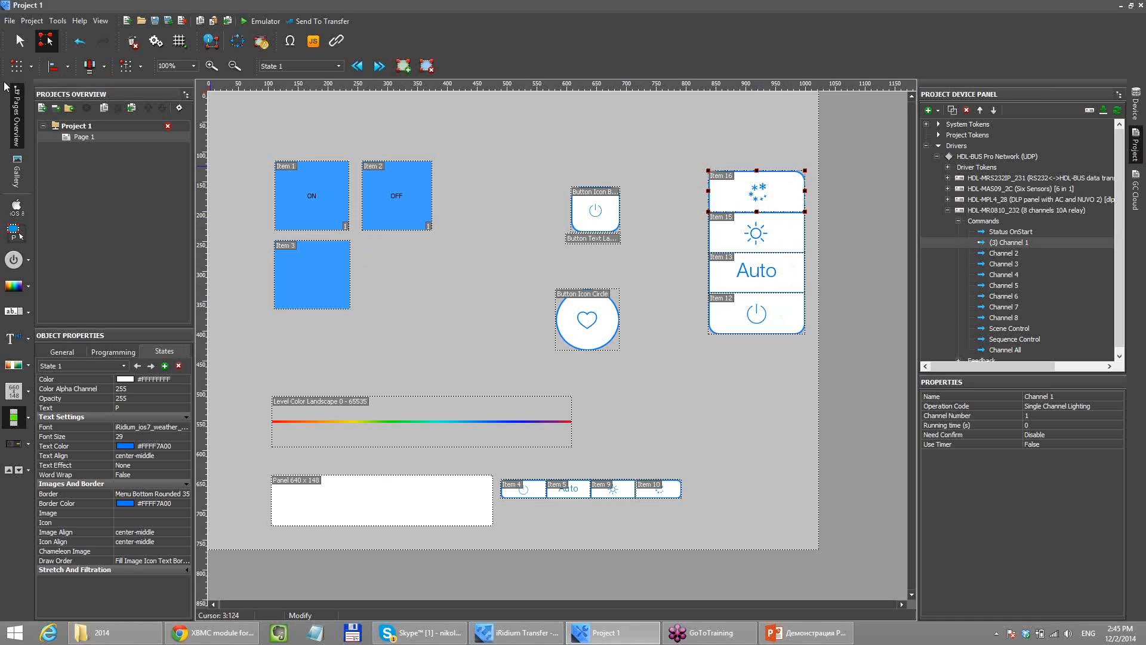
left_click(19, 40)
left_click(701, 394)
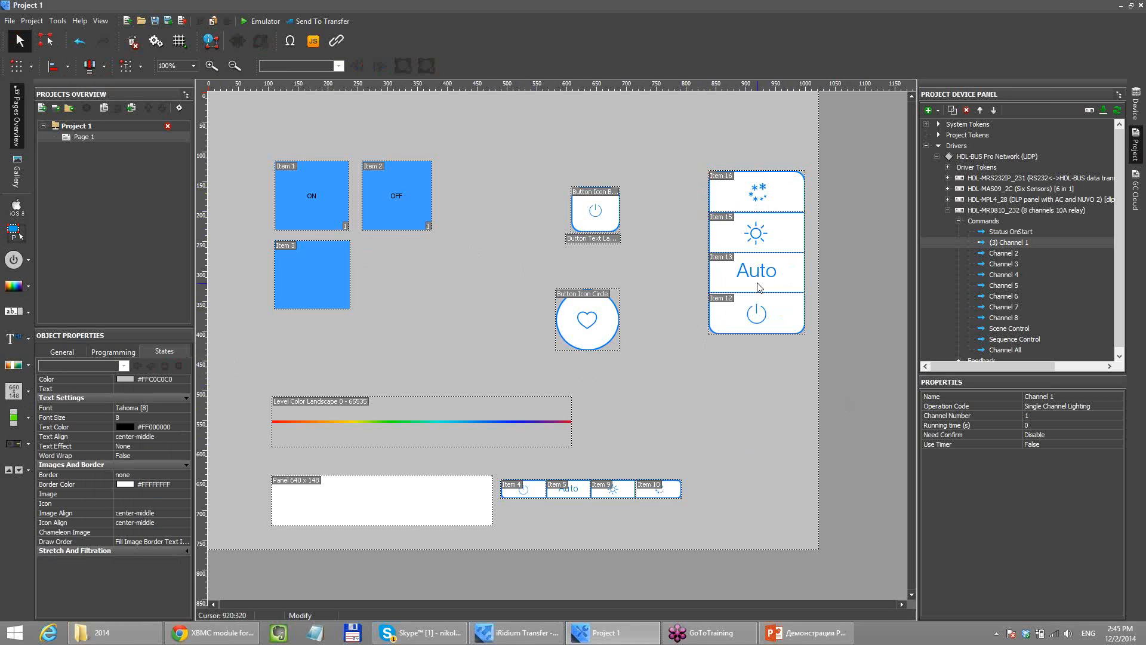
- Close the current project, create a new one and open its Page 1 for editing
left_click(172, 128)
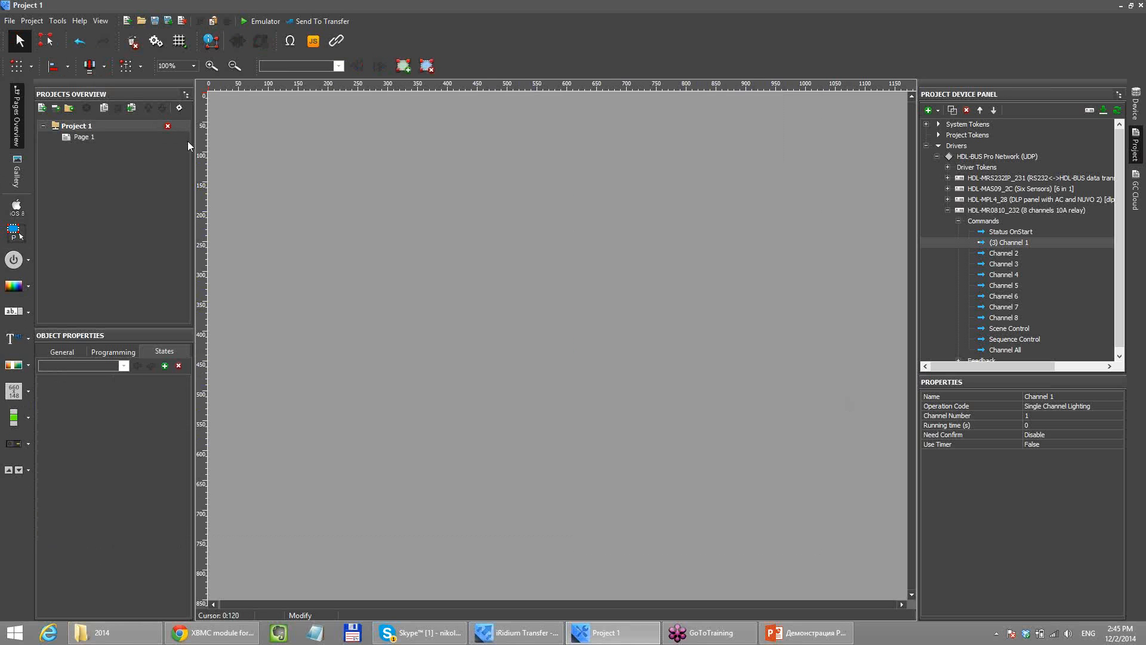
left_click(168, 126)
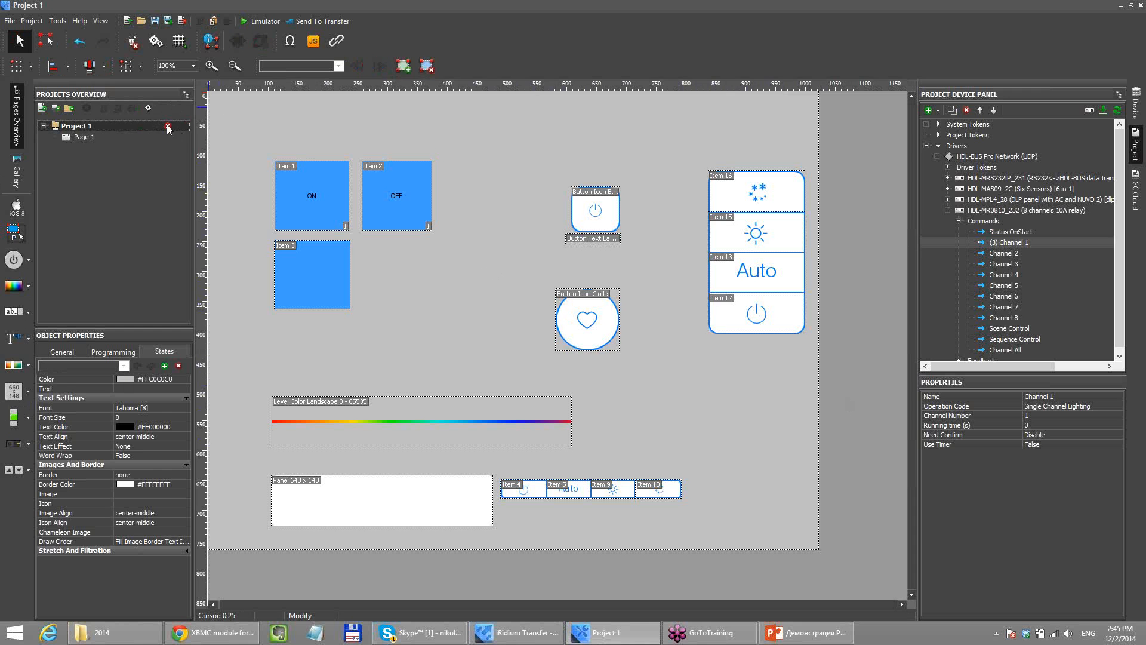
left_click(570, 320)
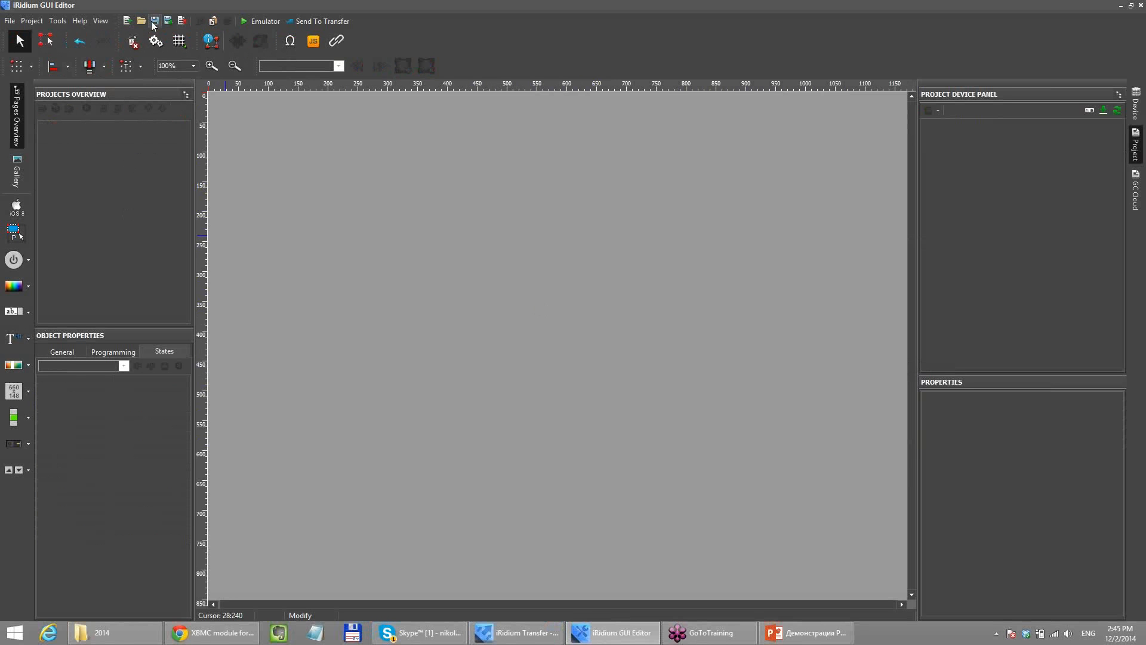
left_click(127, 22)
left_click(611, 377)
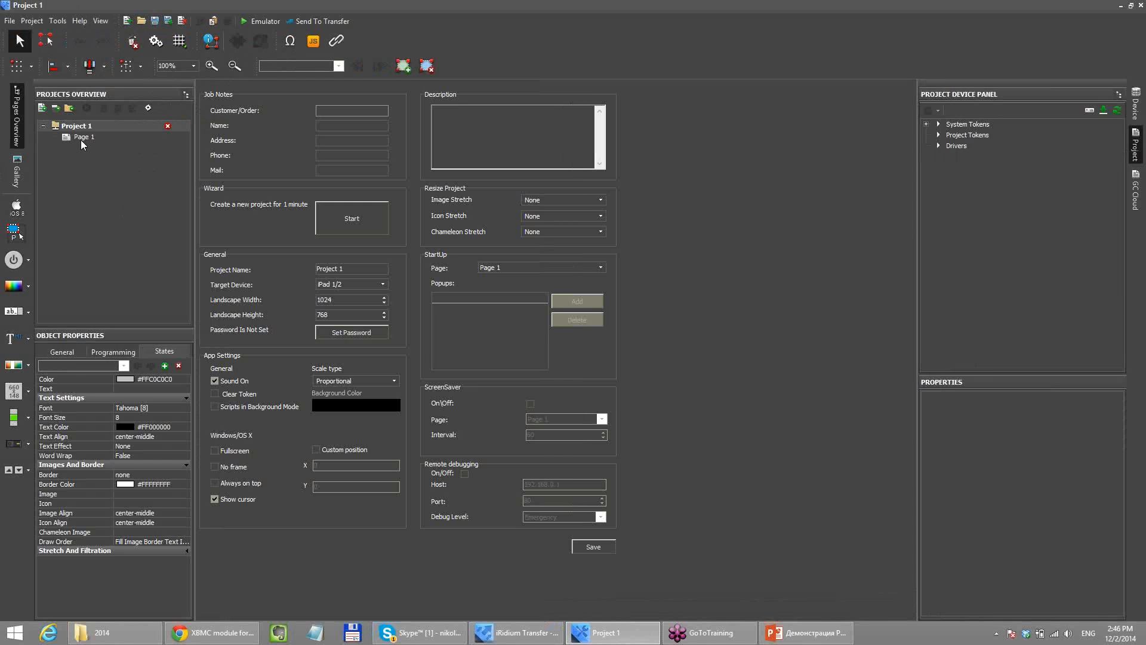
double_click(80, 138)
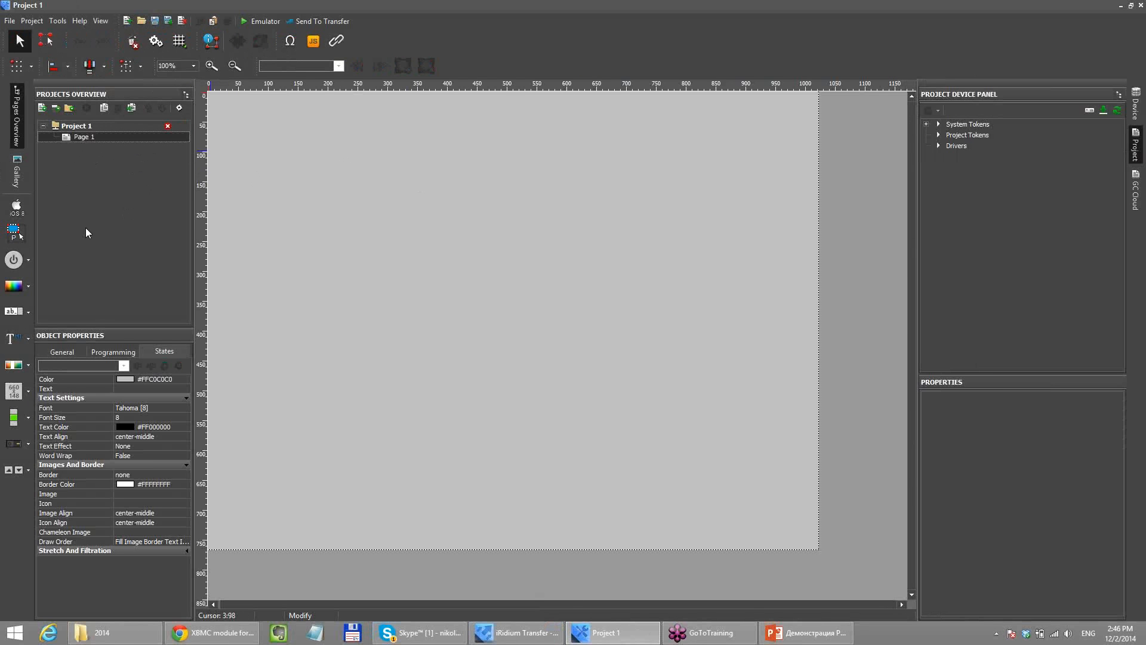
- Switch the control style to Metro and place a power icon button in the upper-left area of Page 1
left_click(16, 207)
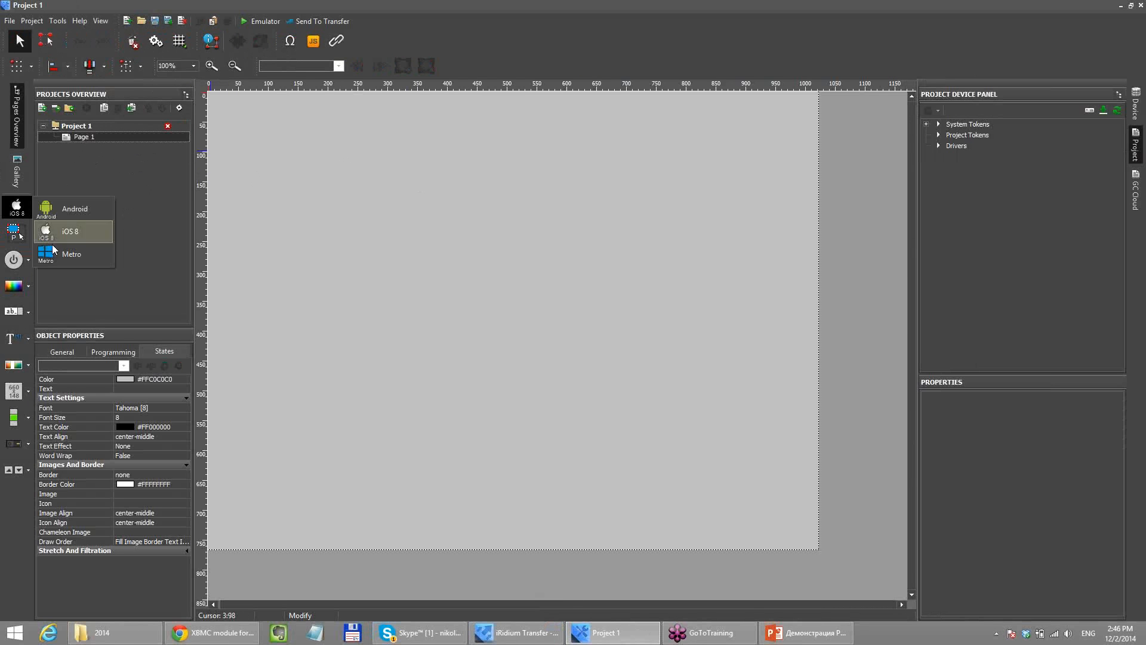
left_click(53, 250)
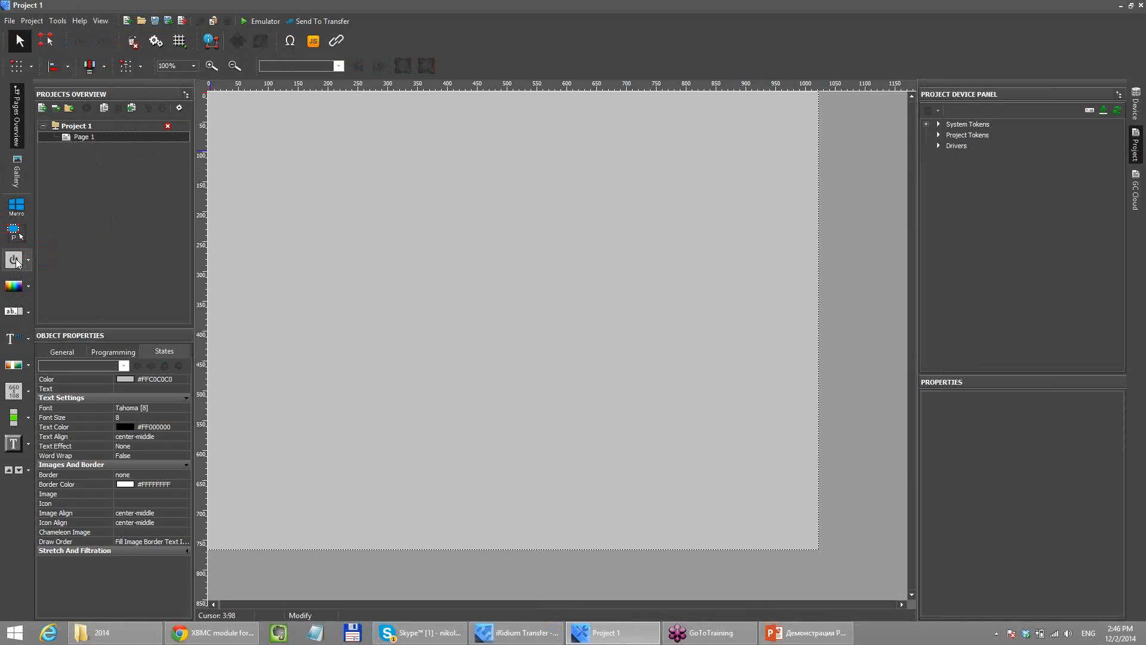
left_click(14, 260)
left_click(338, 227)
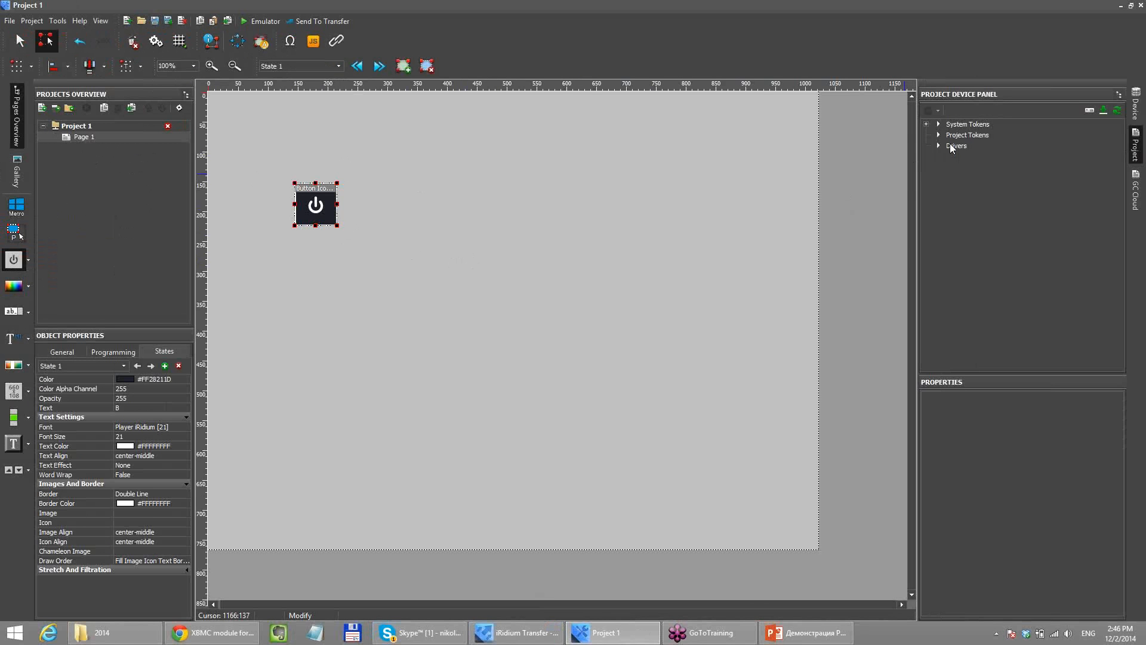
- Try to scan the network for HDL-BUS Pro Net (UDP) devices for the project's drivers
left_click(954, 146)
left_click(1115, 112)
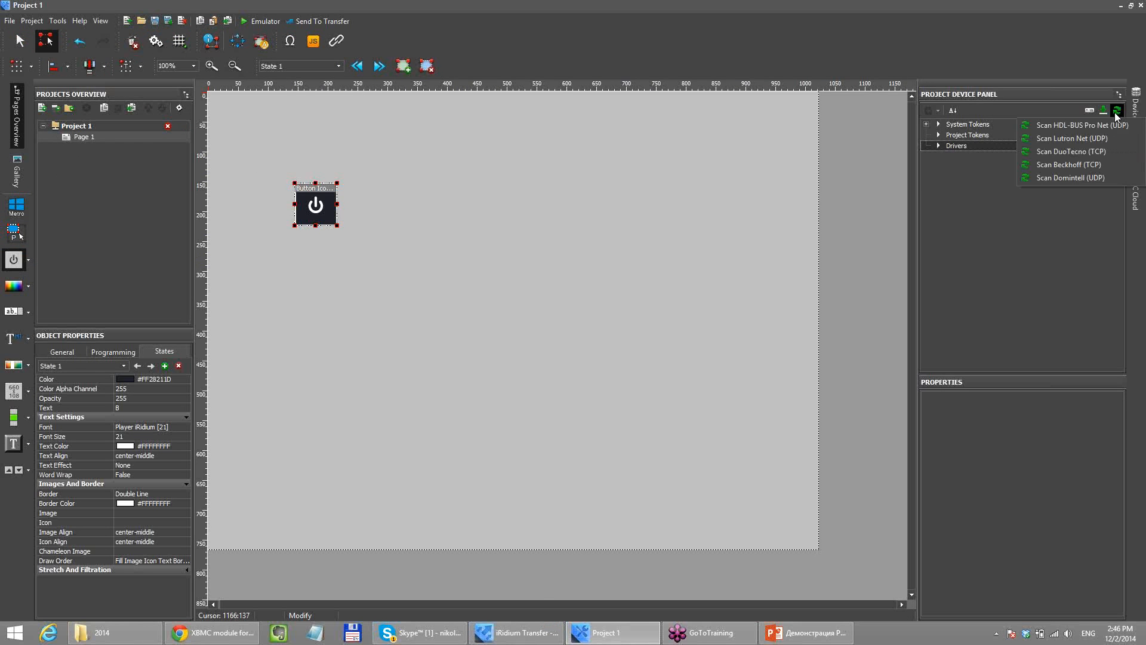
left_click(1048, 127)
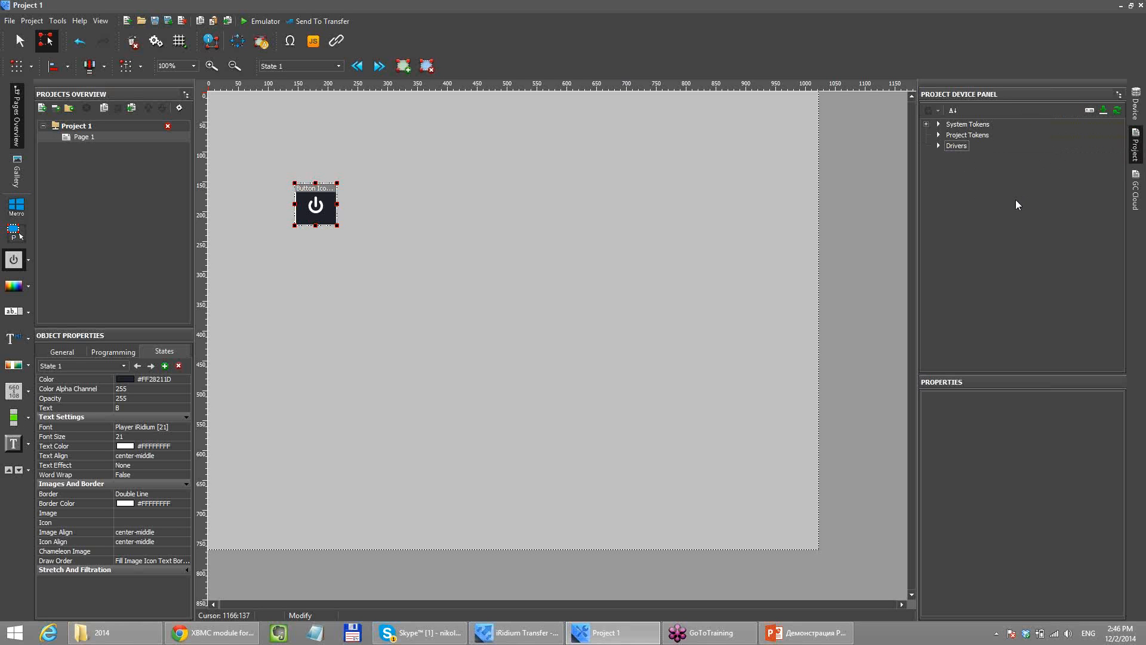
- Add an HDL-BUS Pro Network (UDP) driver to the project and inspect its Broadcast setting and driver tokens
left_click(1090, 112)
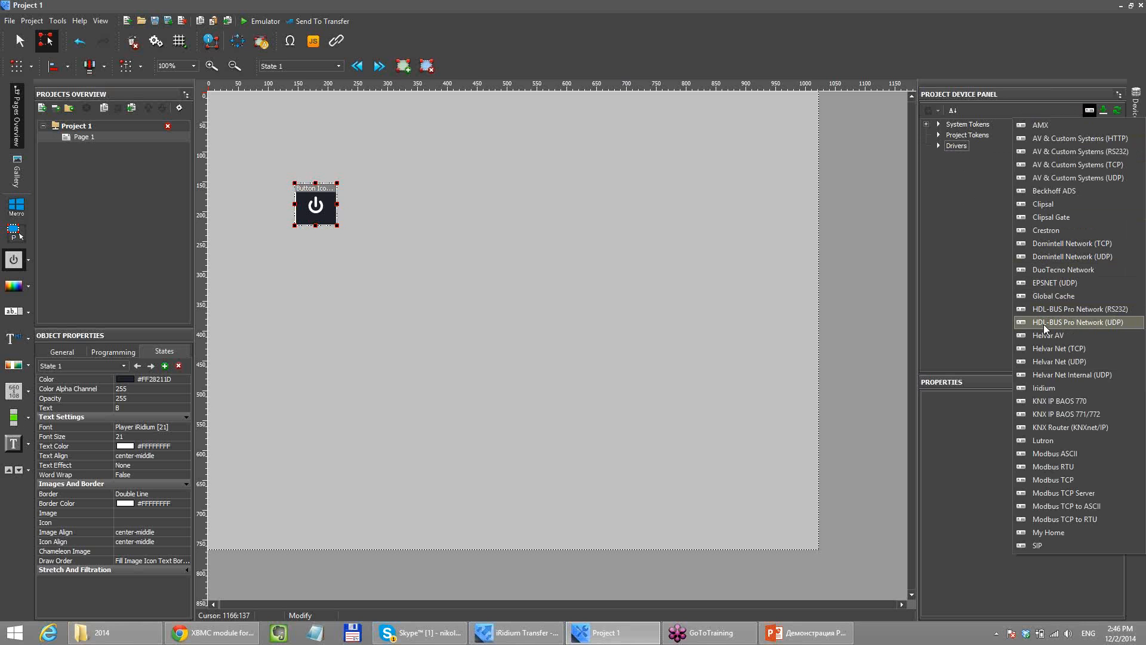
left_click(1102, 323)
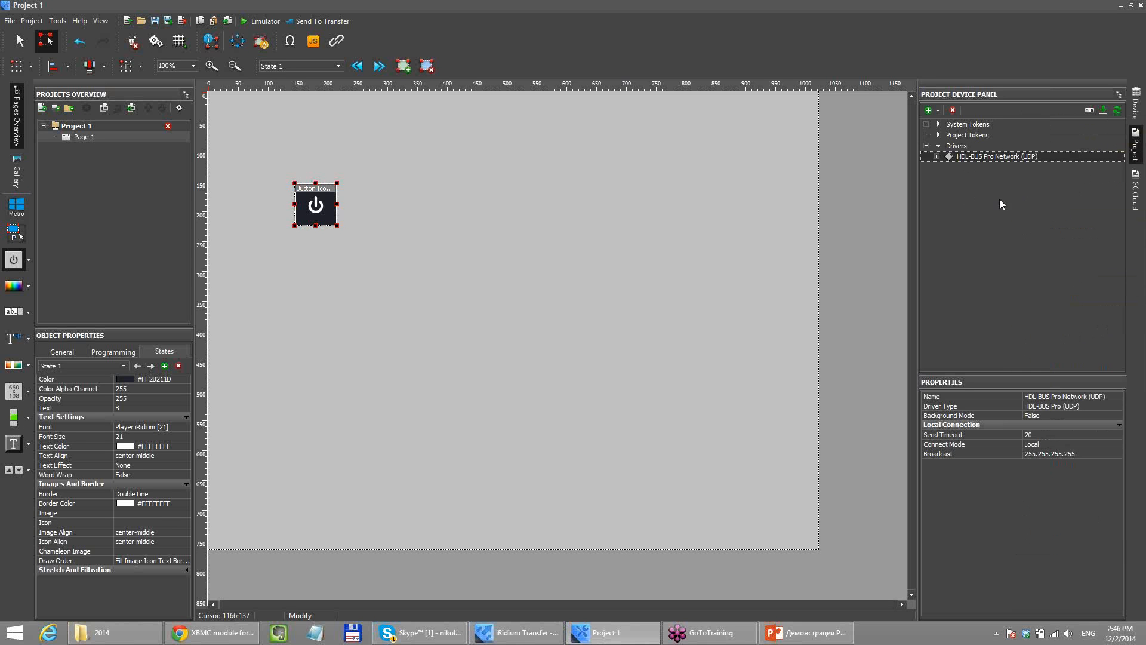
left_click(935, 156)
left_click(947, 167)
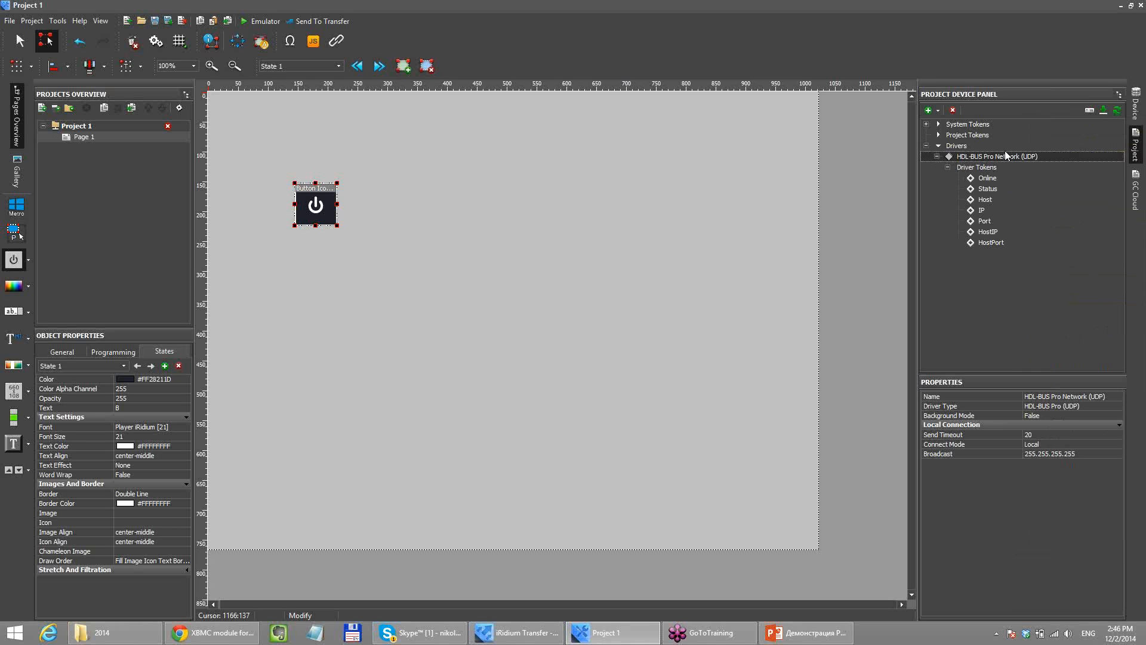
left_click(1046, 454)
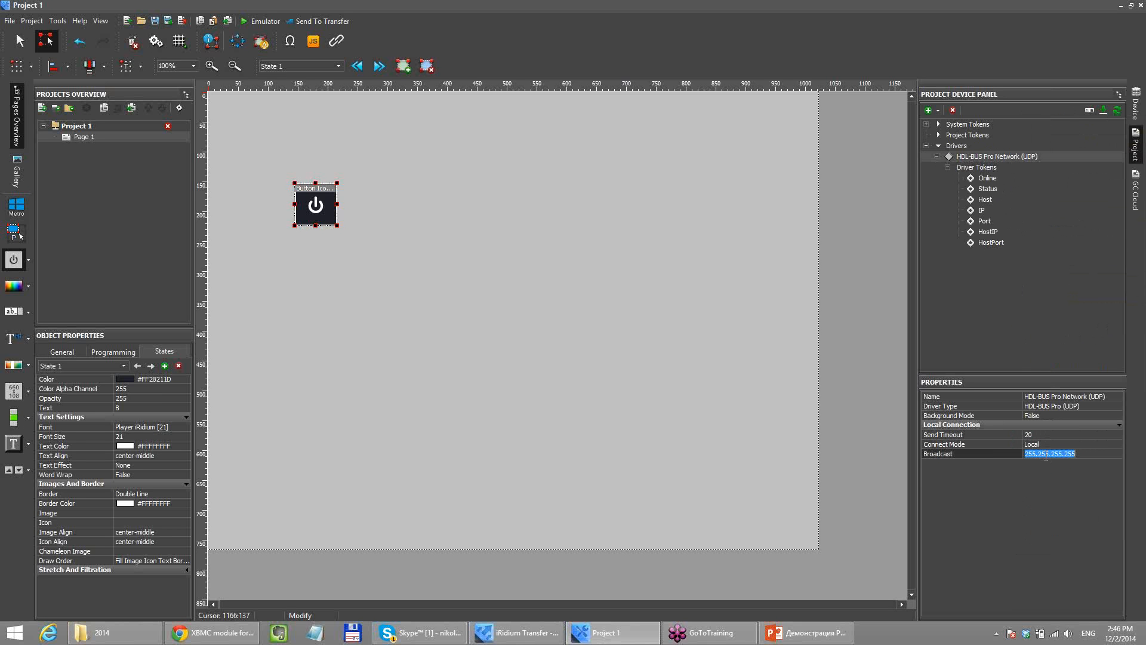
left_click(944, 164)
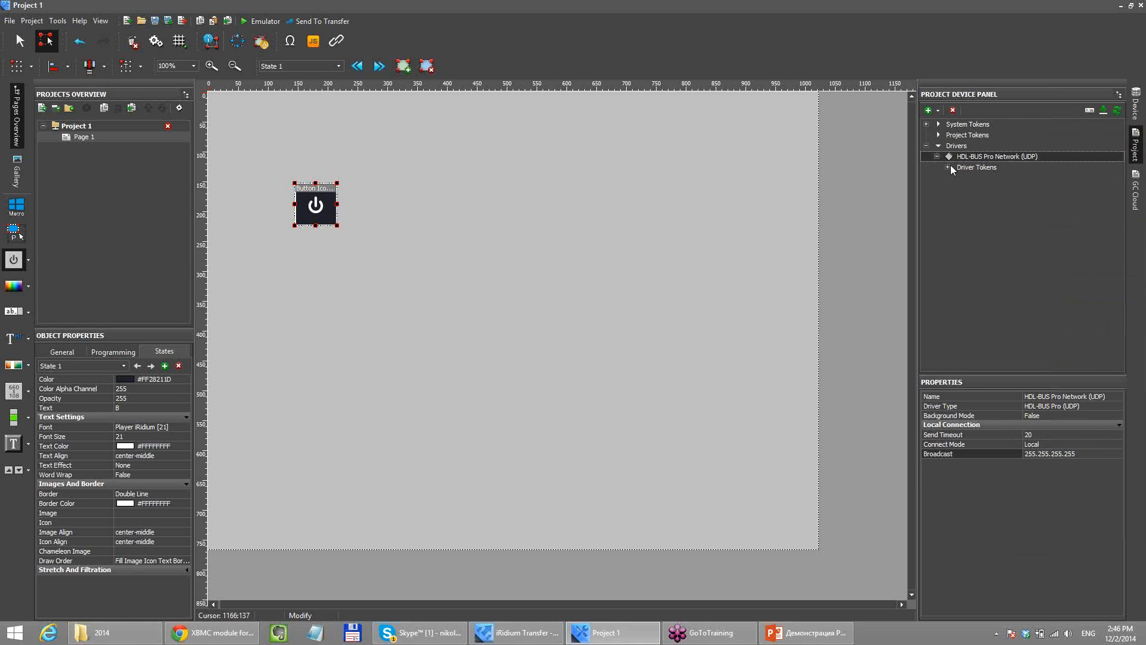
mouse_move(979, 162)
left_mouse_down()
mouse_move(995, 181)
mouse_move(993, 246)
mouse_move(990, 181)
left_mouse_up()
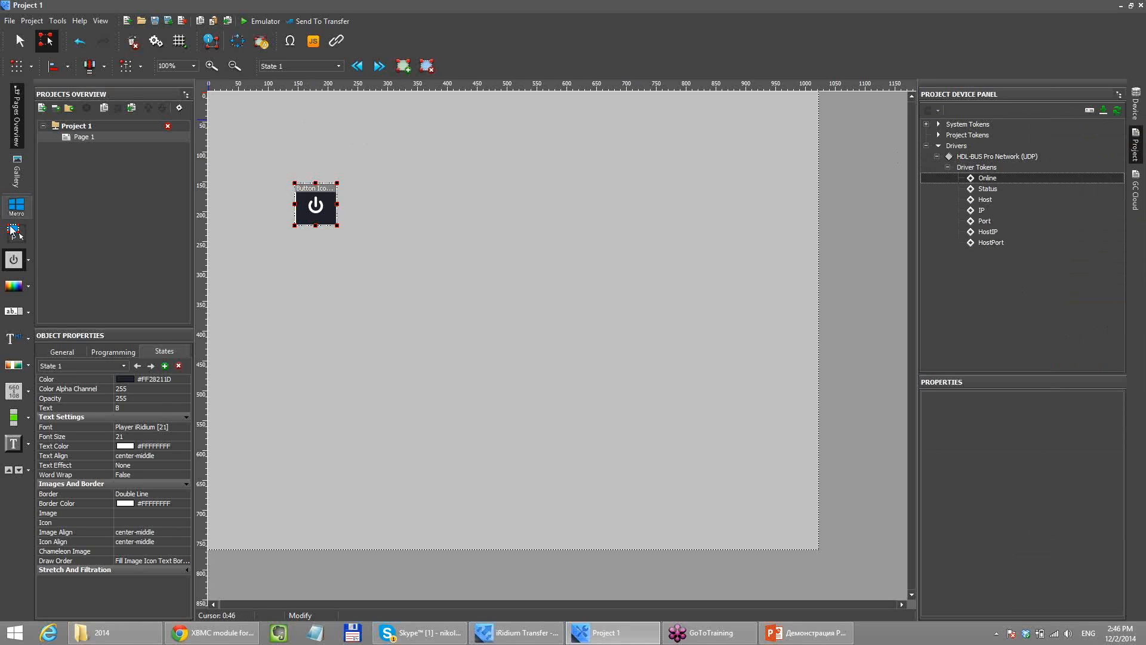
- Place a button with text and icon near the page's upper-right corner and bind the driver's Online token to its value
left_click(28, 260)
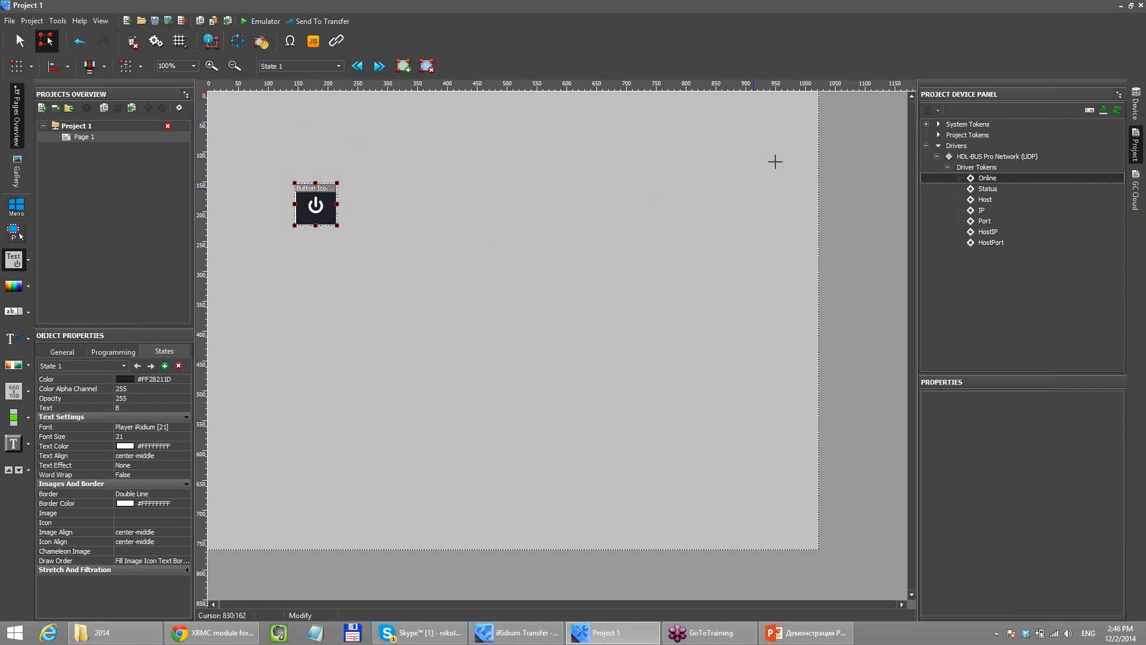
left_click_drag(696, 126, 813, 162)
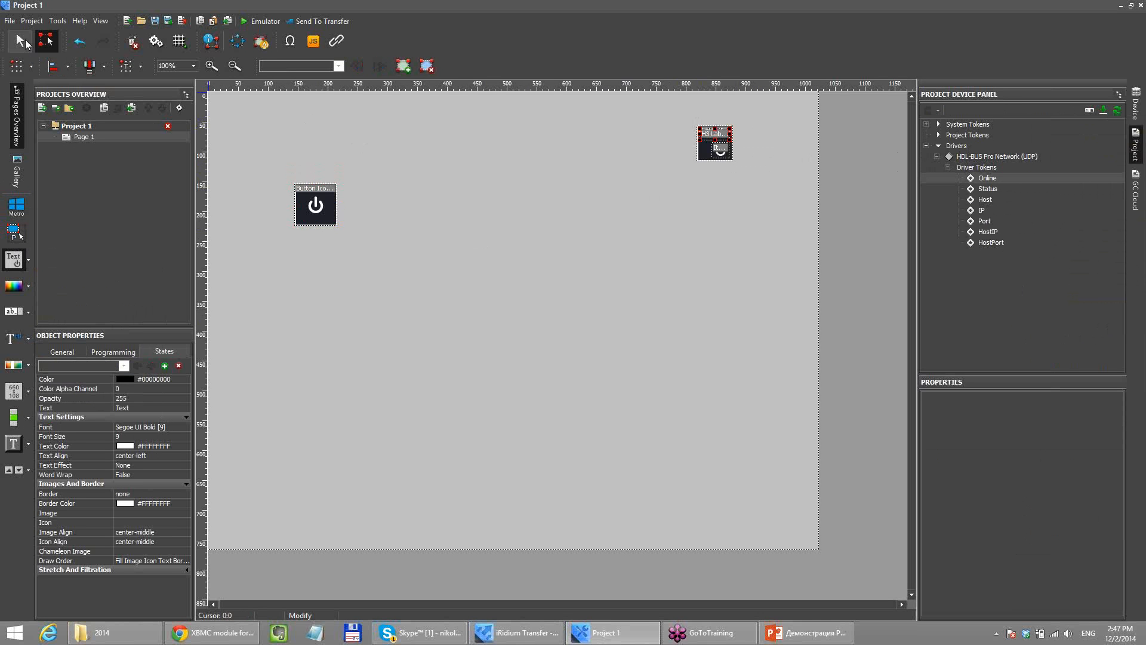
left_click(1004, 275)
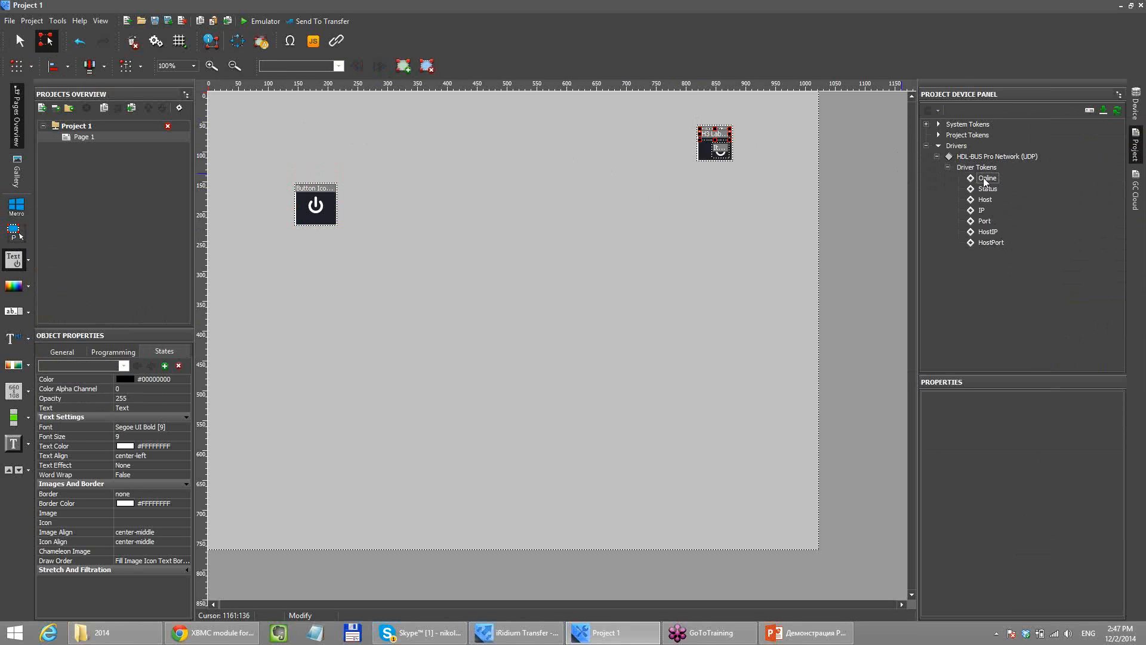
left_click_drag(986, 183, 703, 150)
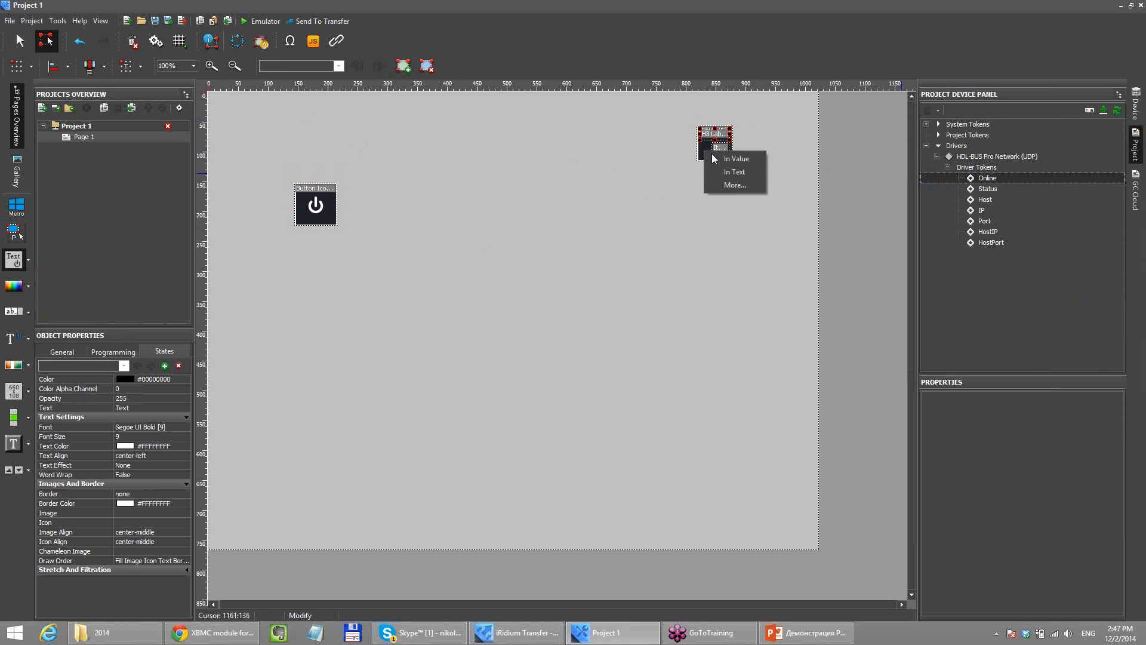
left_click(730, 160)
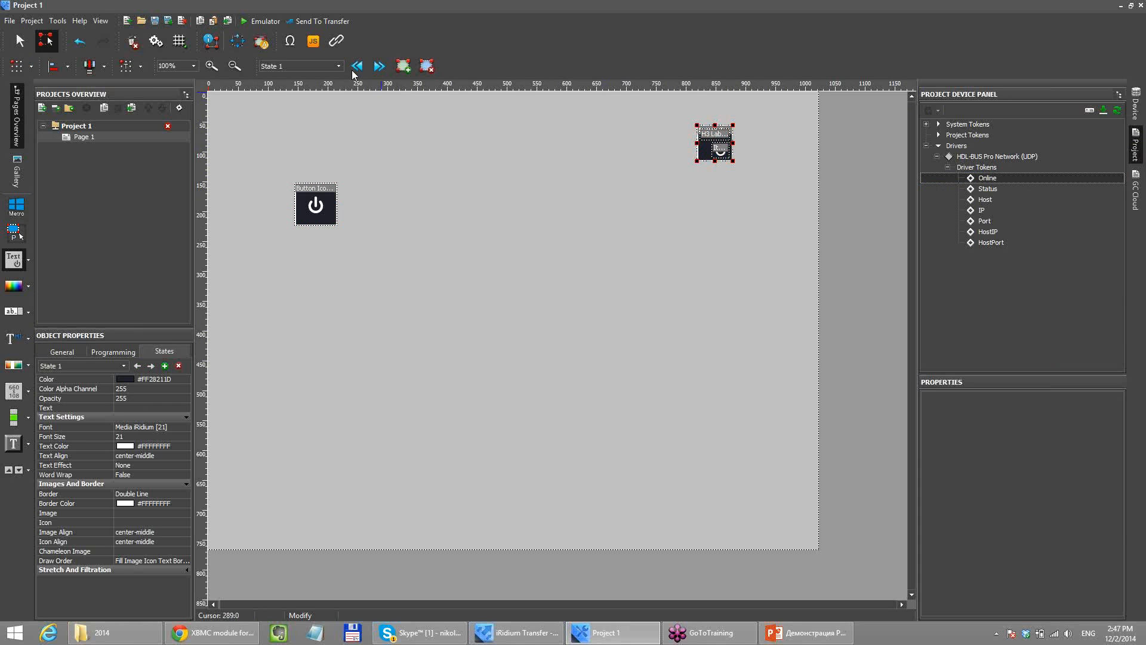
- Compare State 1 and State 2 of the button linked to the Online token
left_click(379, 66)
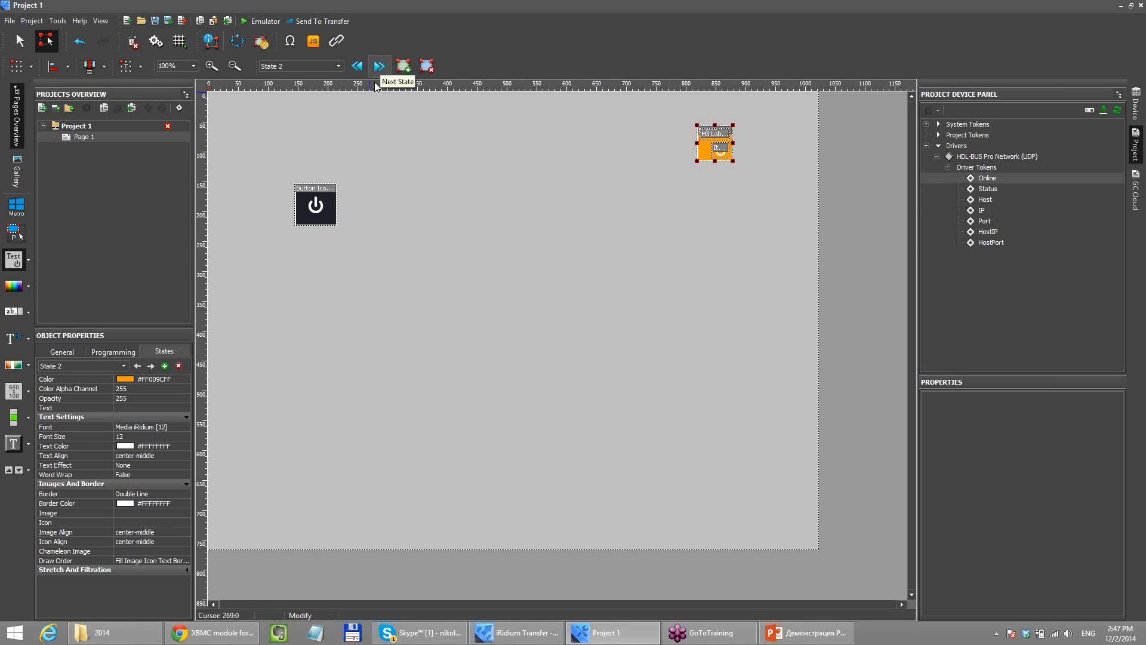
left_click(357, 66)
left_click(379, 65)
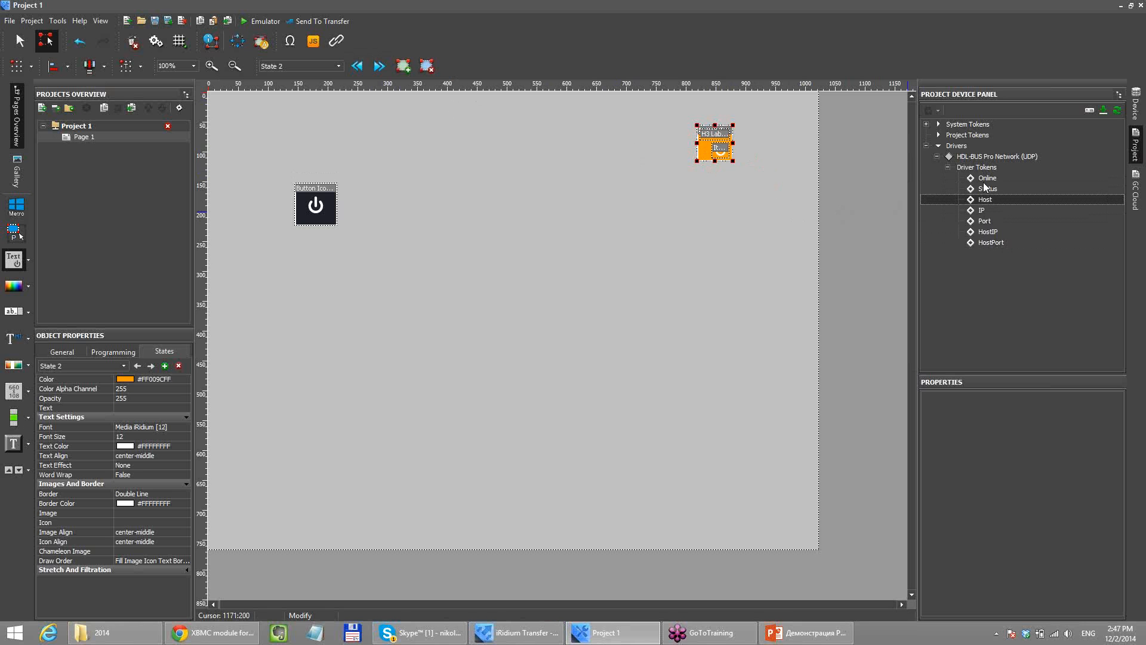
- Examine the available system tokens, including the Location, Gyroscope and Accelerometer groups, and collapse the driver tokens
left_click(927, 124)
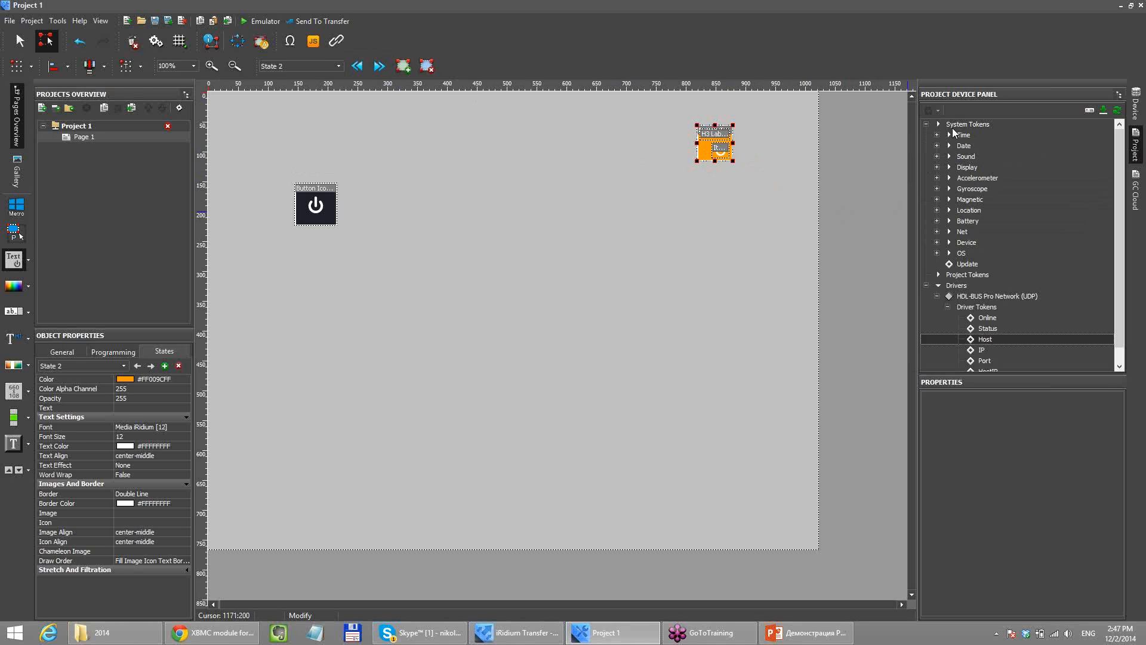
left_click(937, 211)
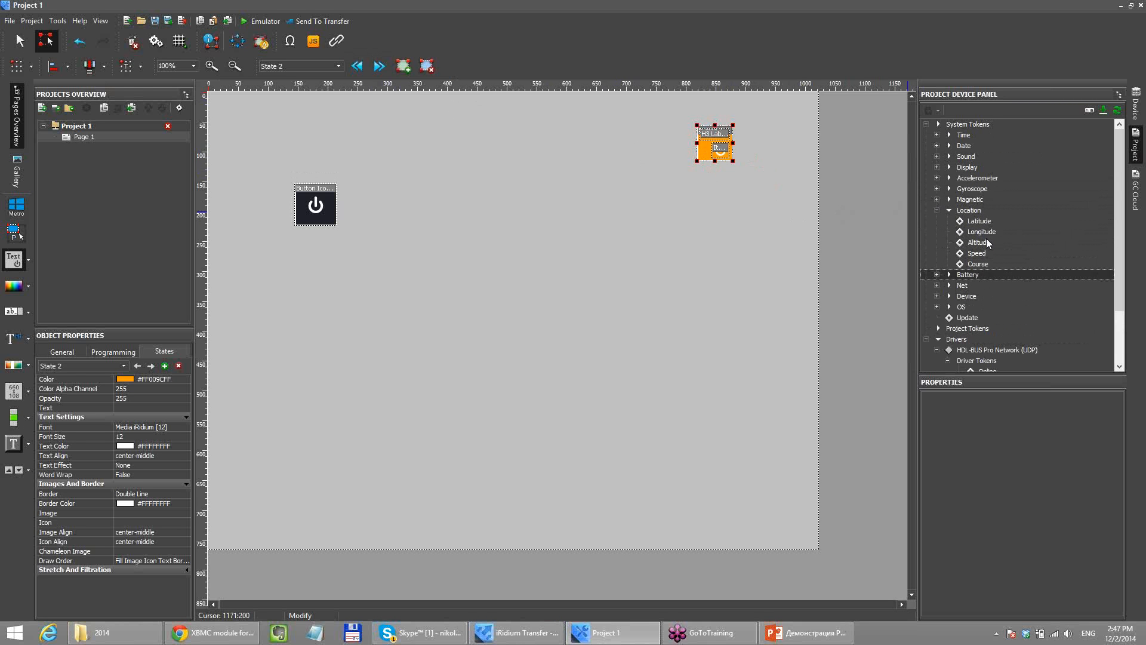
left_click(949, 210)
left_click(938, 188)
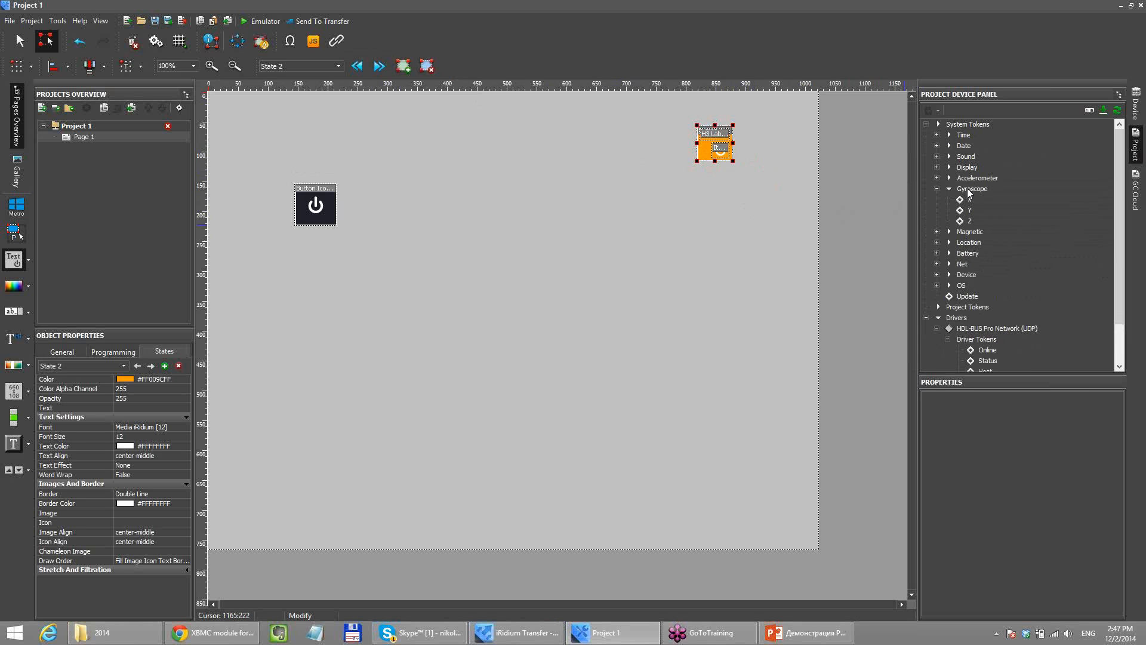
left_click(937, 178)
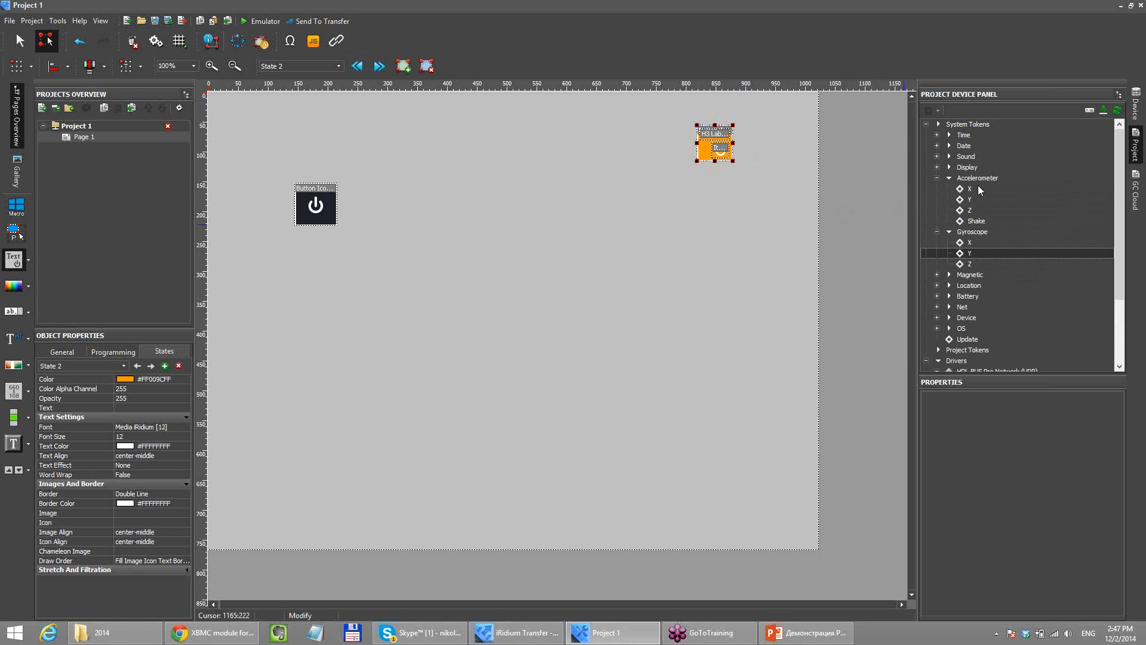
left_click(936, 178)
left_click(937, 188)
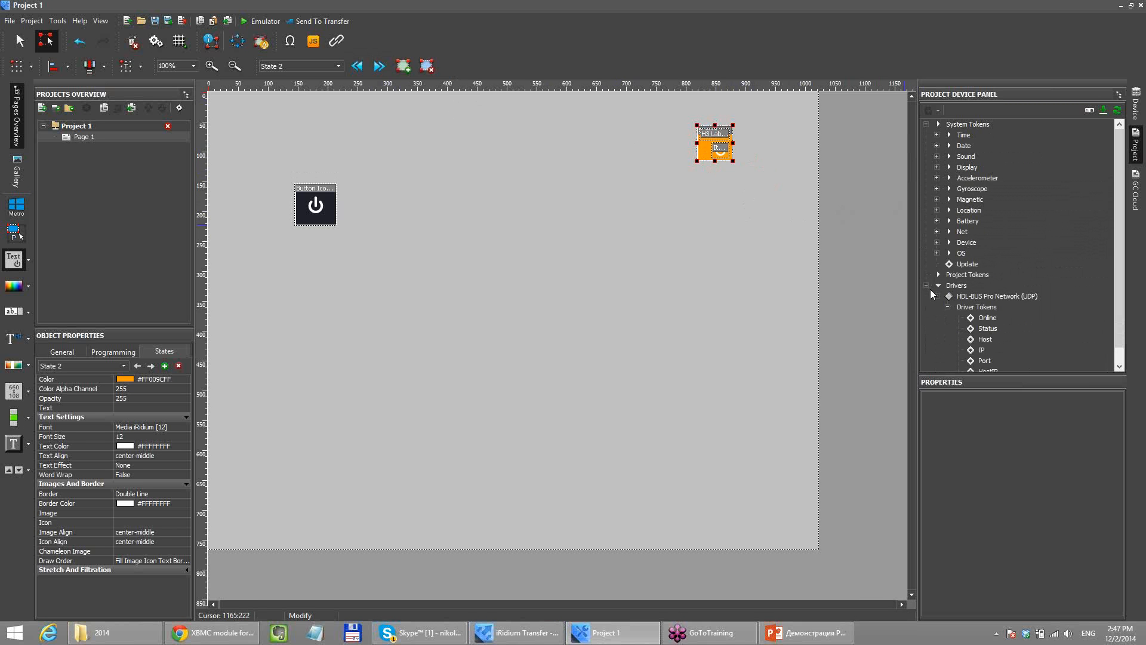
left_click(948, 306)
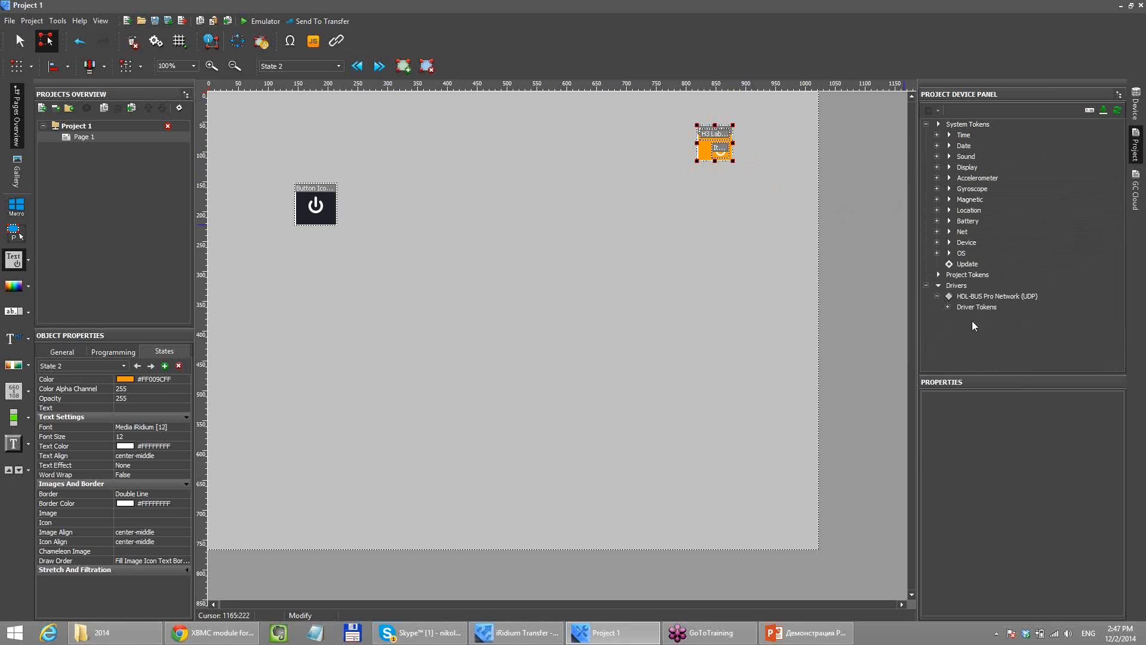
- Clear the selection on the page and show the iRidium Base (2.0) device database beside the project's devices
left_click(1003, 298)
left_click(744, 230)
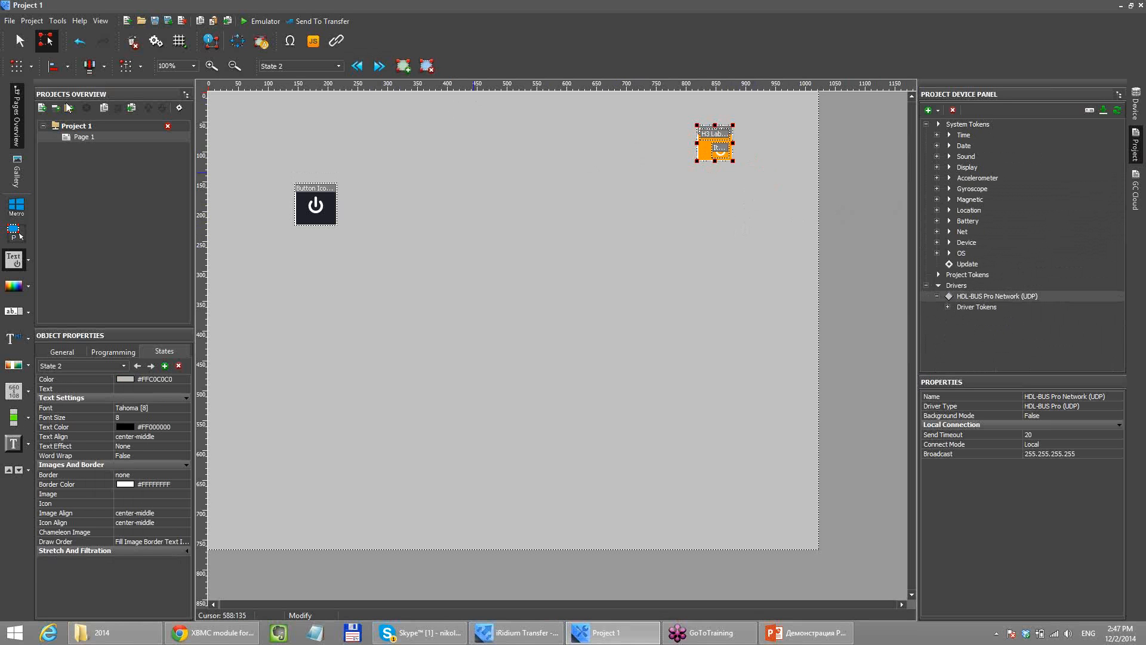
left_click(1010, 308)
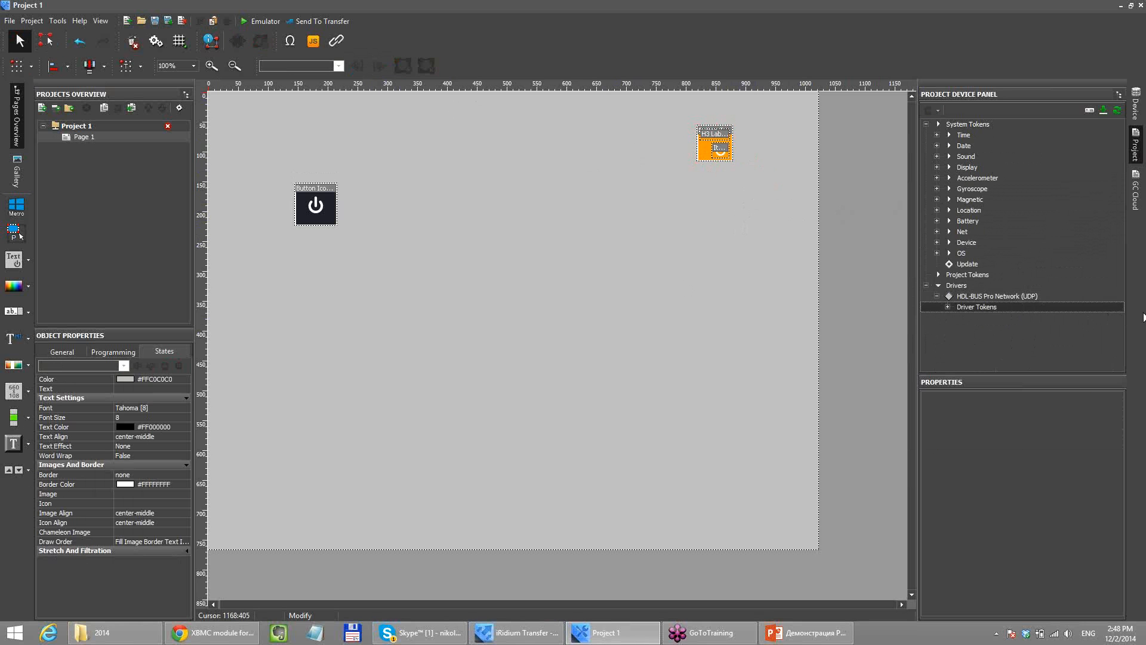
left_click(1144, 327)
left_click(991, 336)
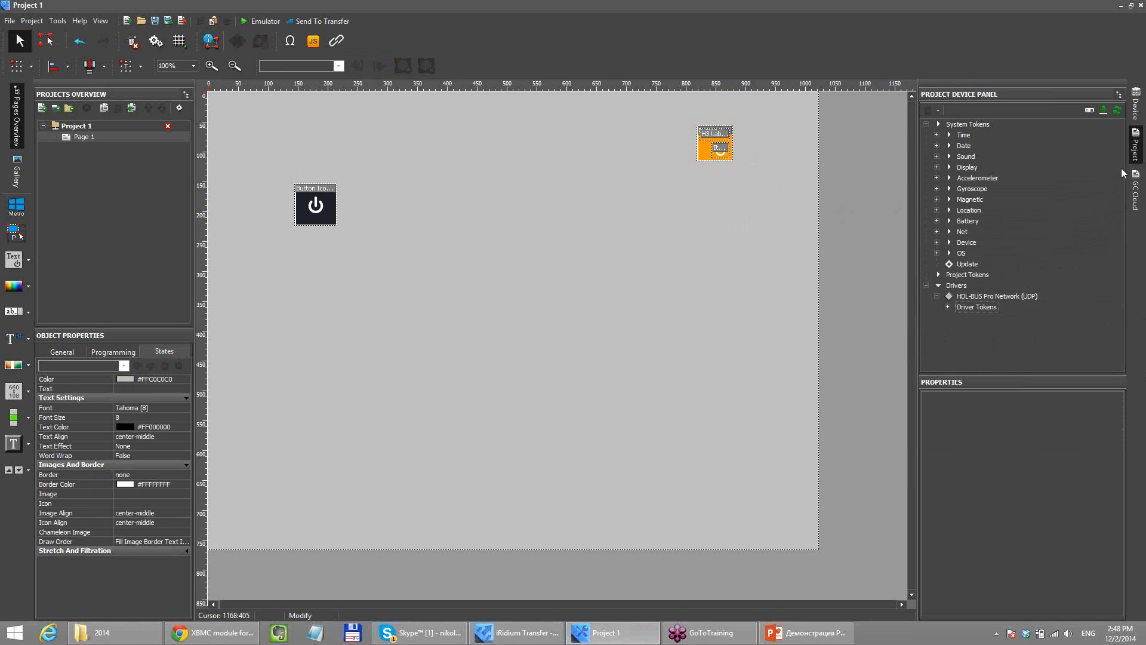
left_click(1136, 112)
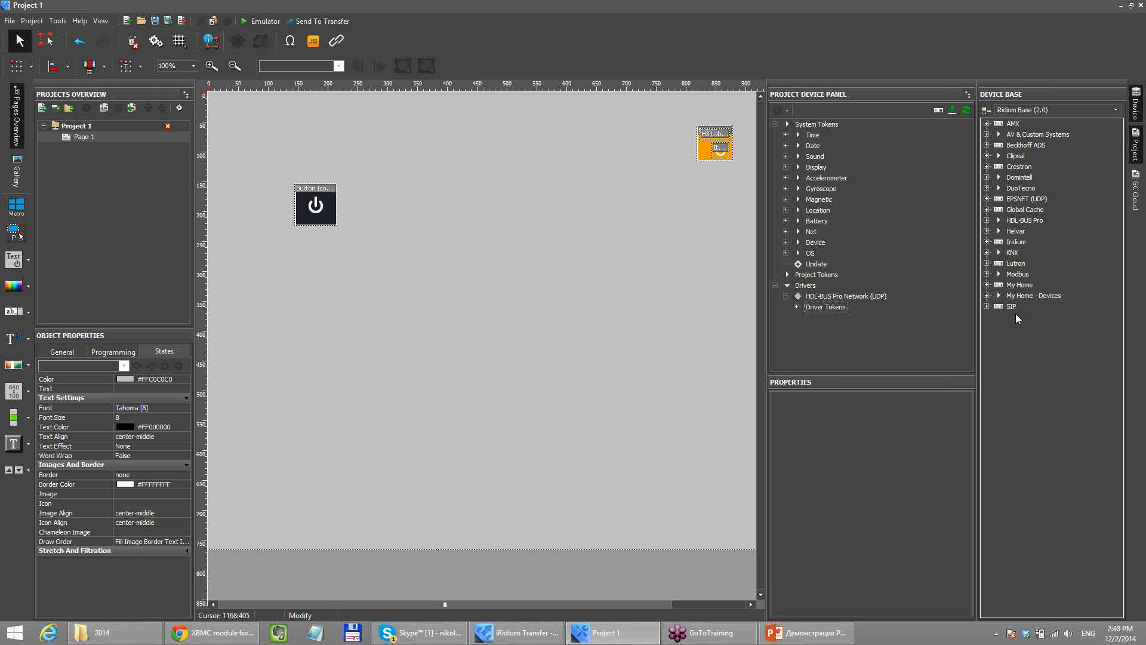
- Add a Dimmer from the HDL-BUS Pro devices in the database to the project's HDL-BUS Pro Network (UDP) driver
left_click(986, 220)
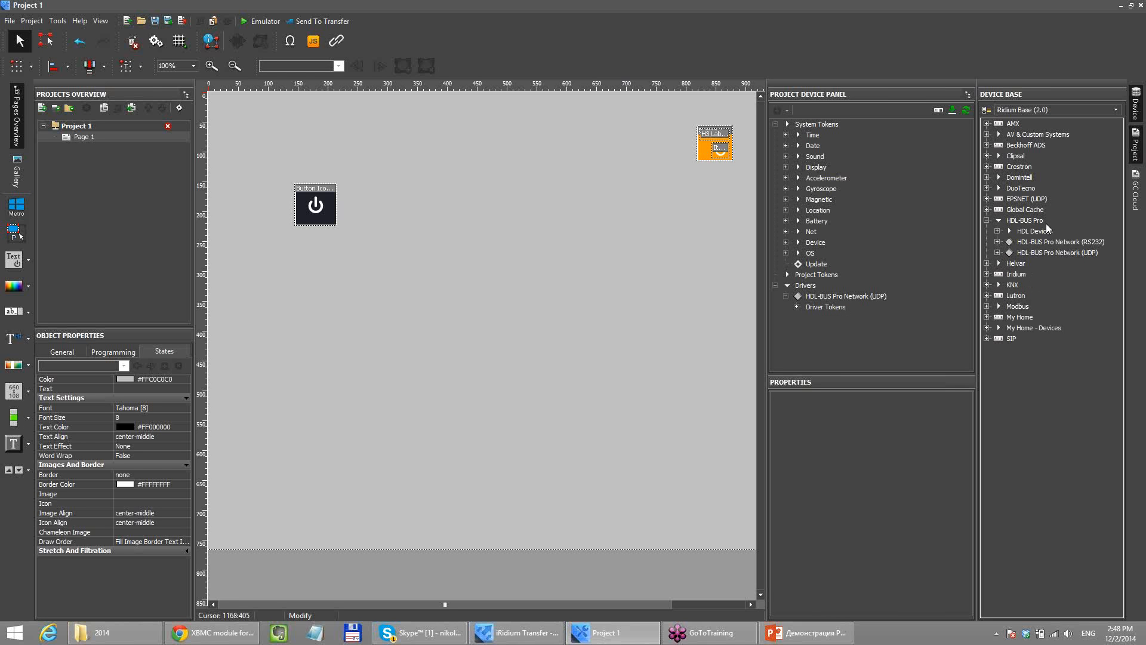
left_click(997, 231)
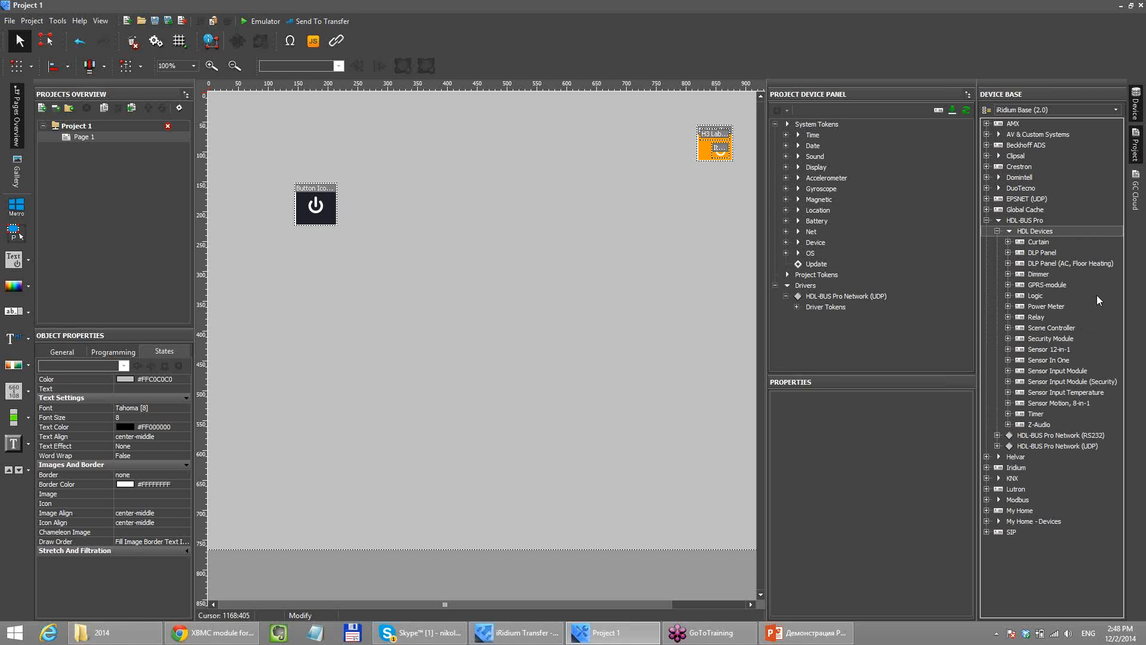
left_click(1037, 273)
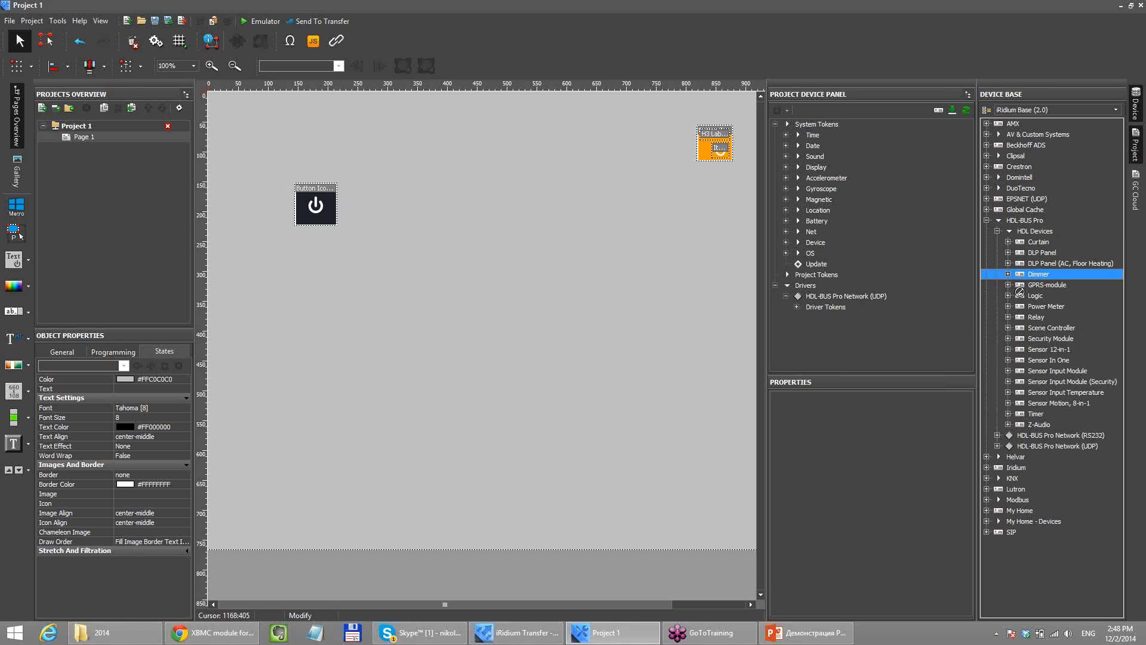
left_click(806, 287)
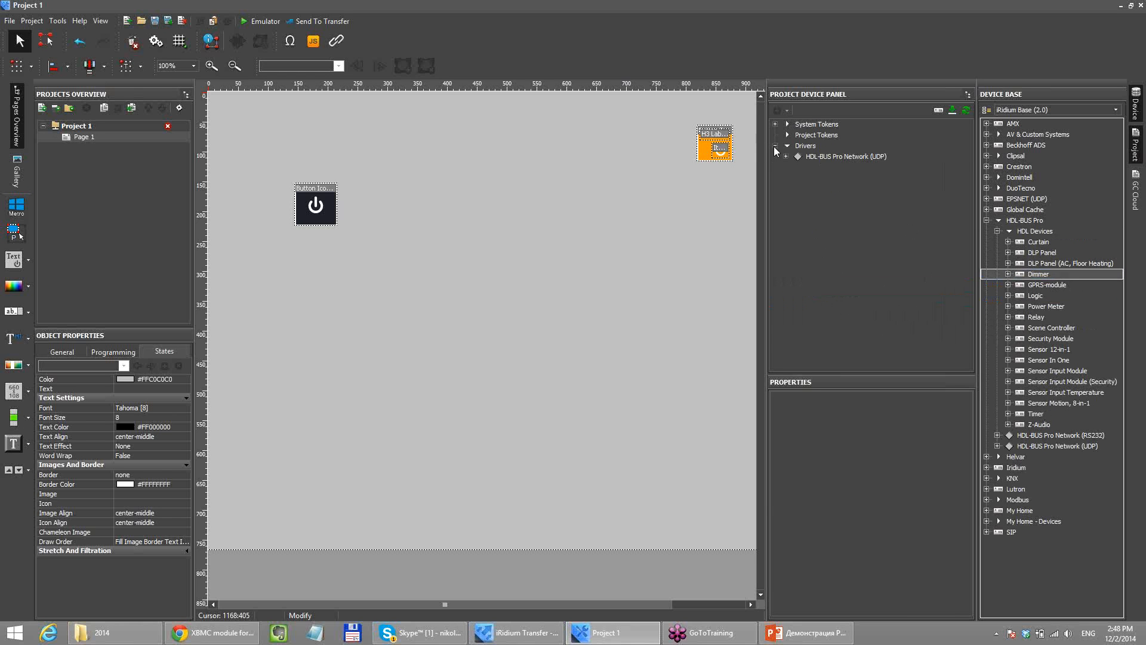
left_click(800, 157)
left_click(785, 156)
left_click(796, 168)
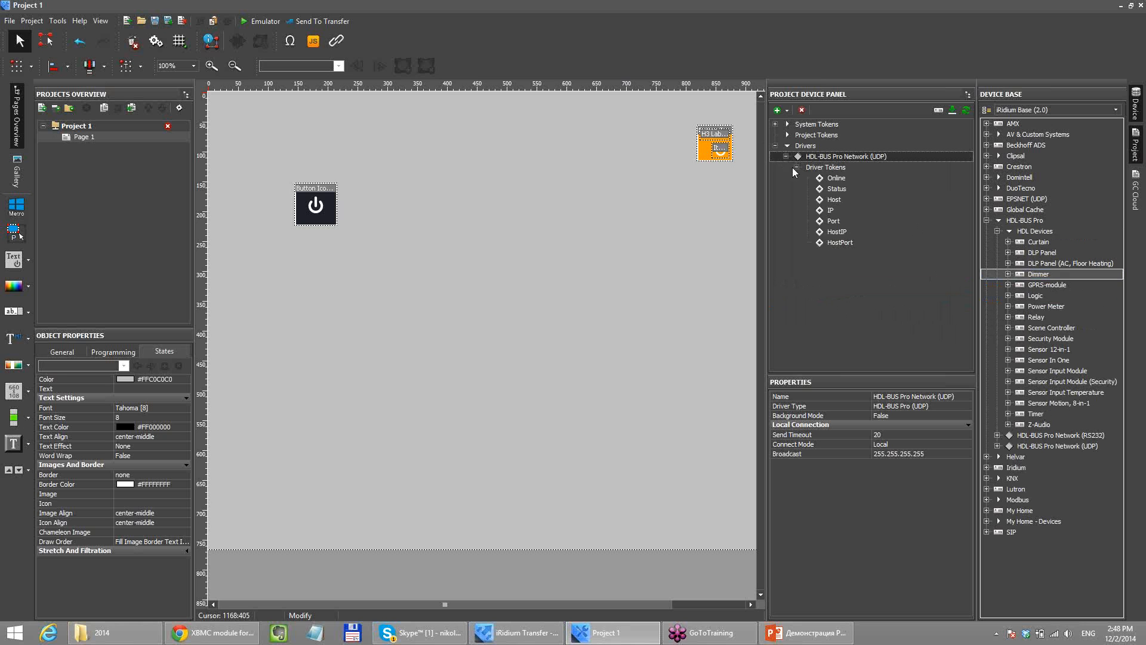
left_click(796, 168)
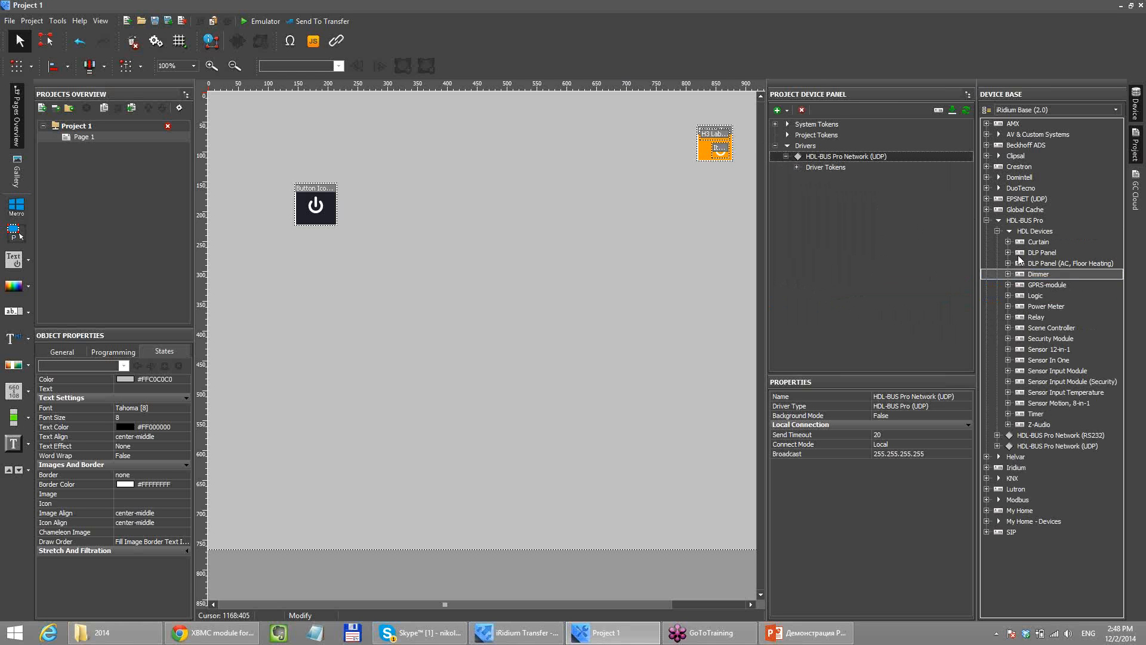
left_click(1032, 275)
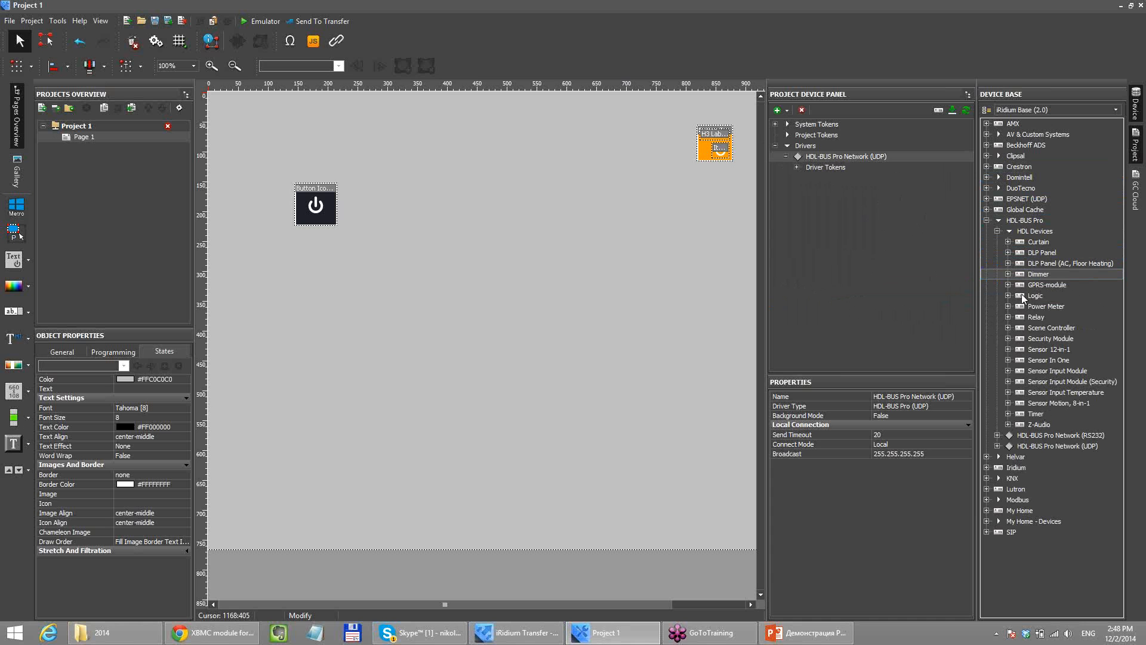
left_click_drag(1030, 273, 833, 157)
left_click(830, 179)
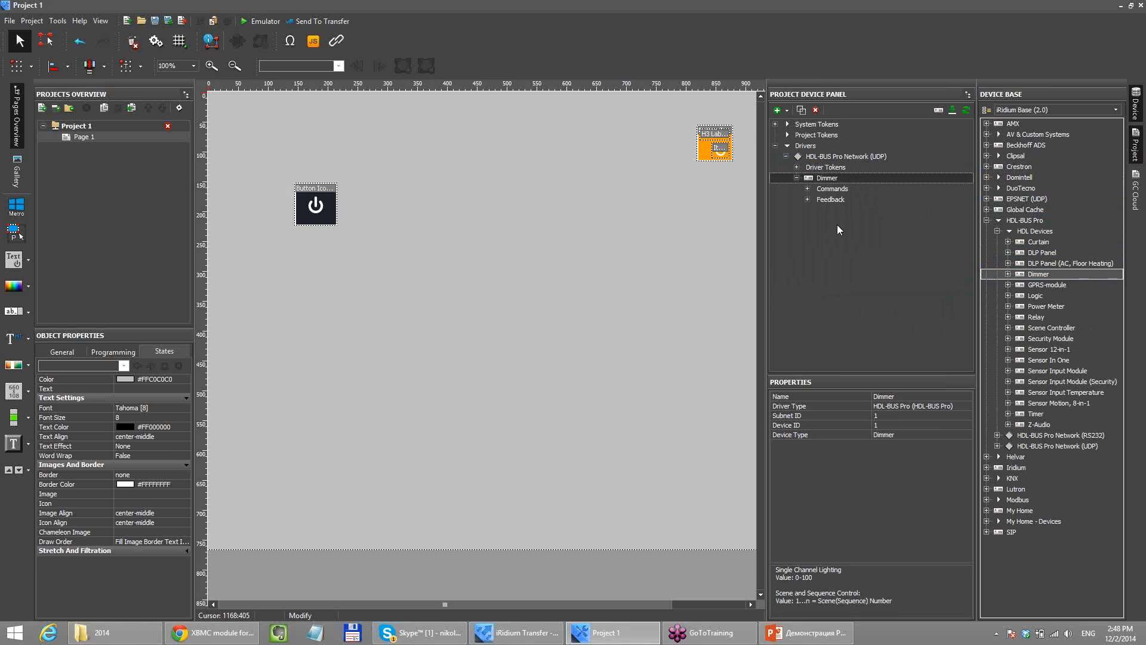
- Set the new dimmer's Device ID to 5, rename it D1-D2 and list its commands
left_click(887, 413)
left_click(886, 425)
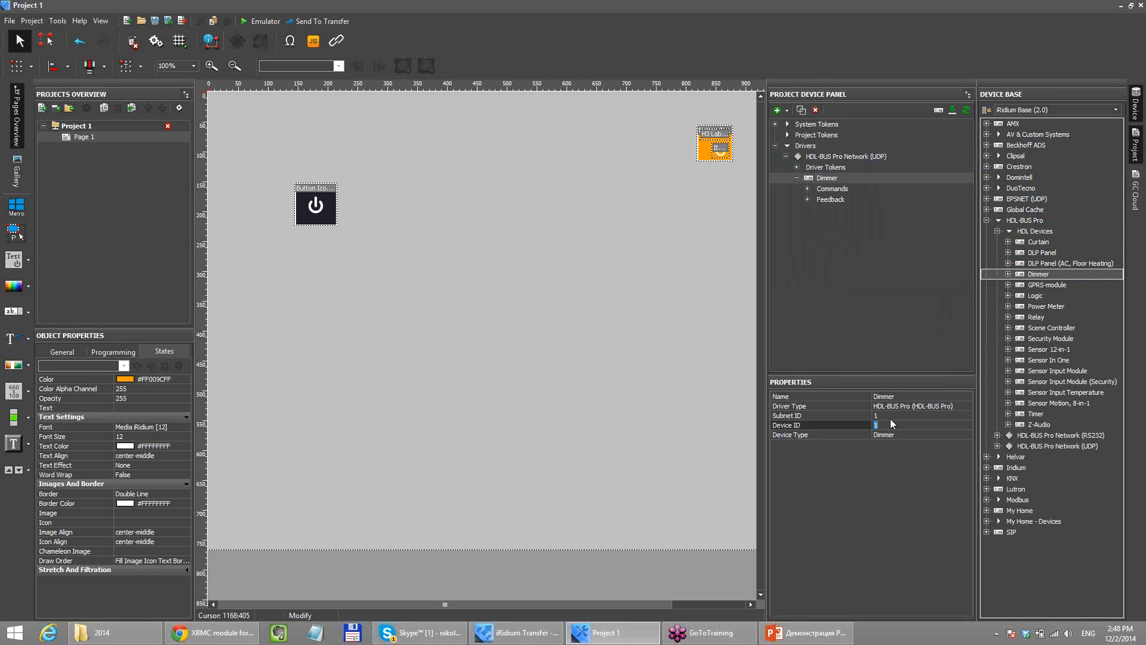
left_click(886, 414)
left_click(885, 426)
left_click(898, 397)
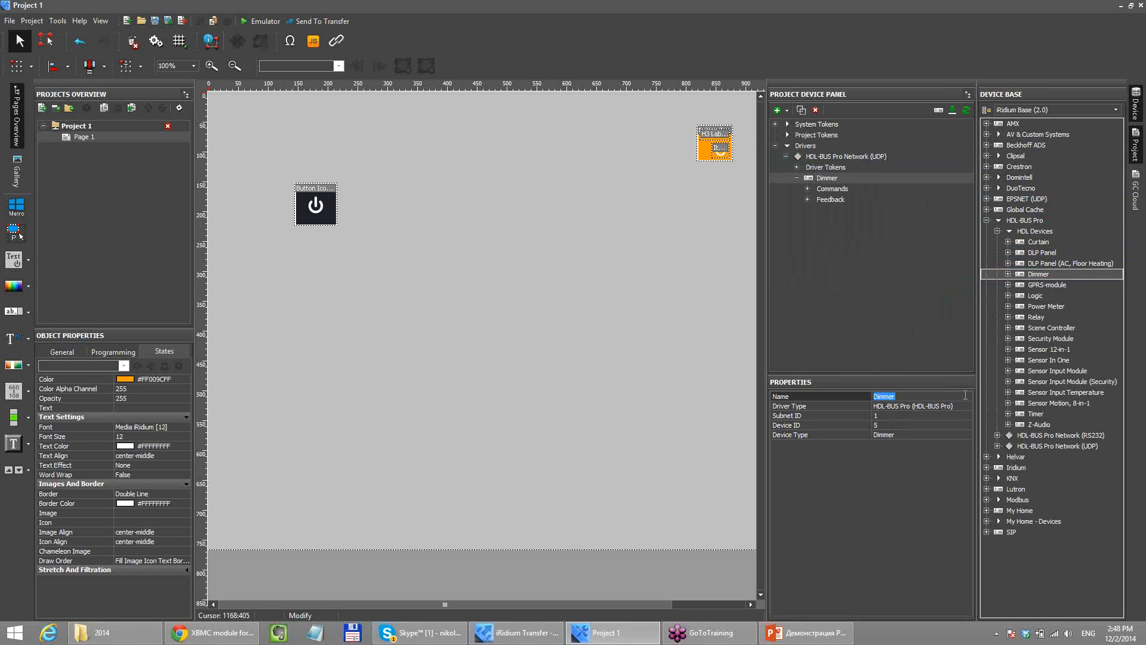
type("D1-D2")
key("Return")
left_click(924, 424)
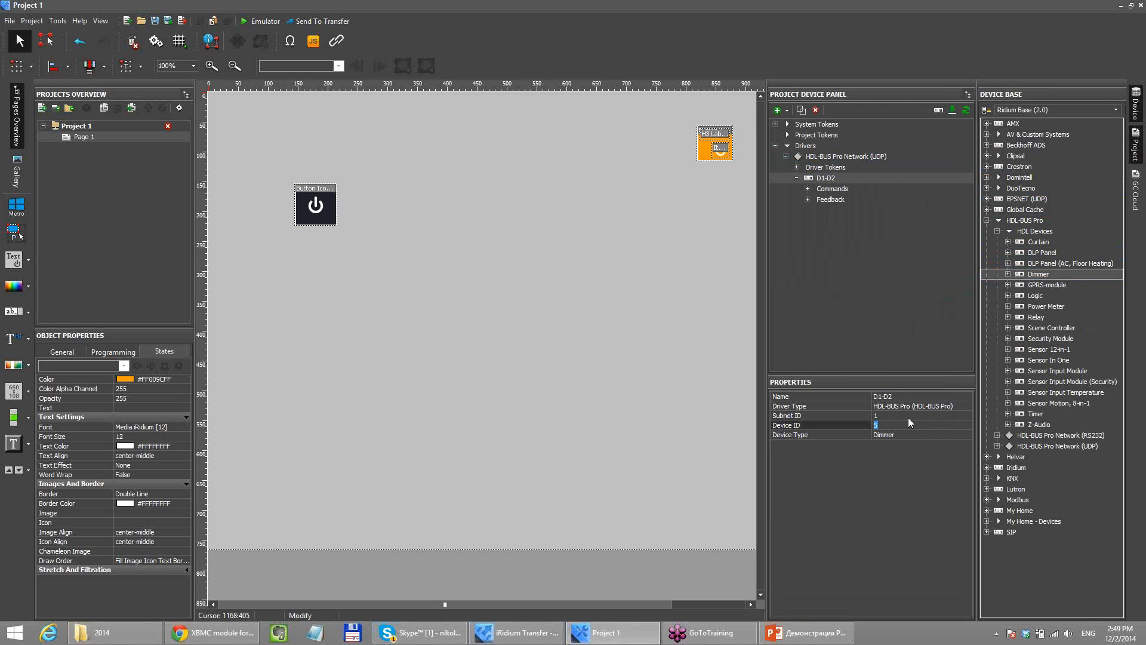
left_click(906, 415)
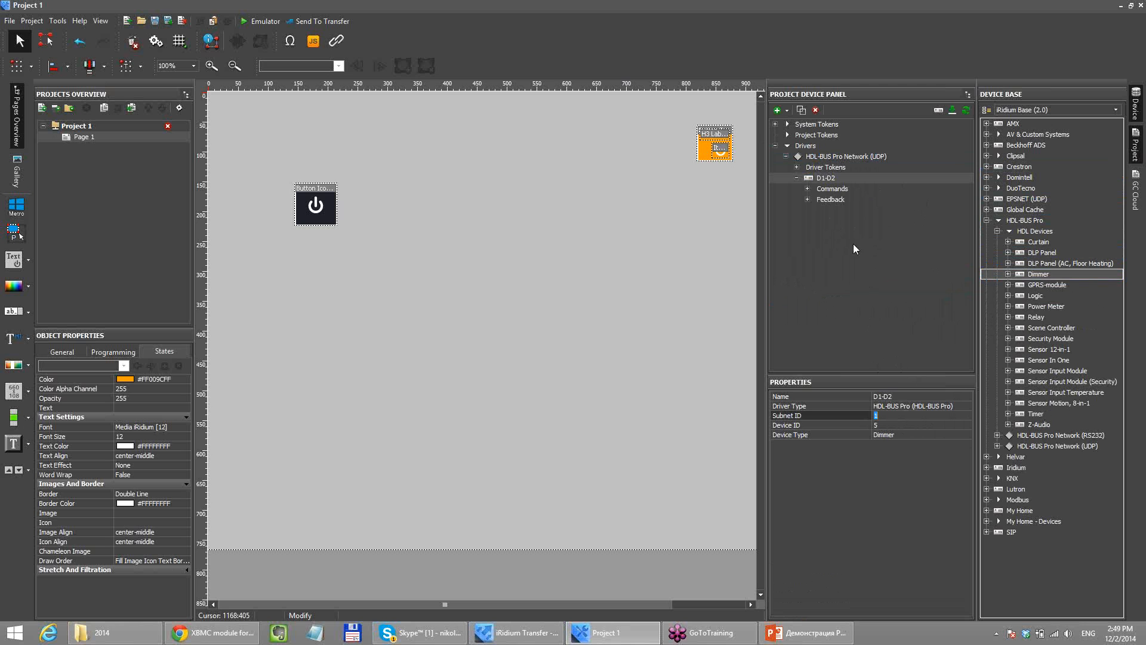
left_click(809, 189)
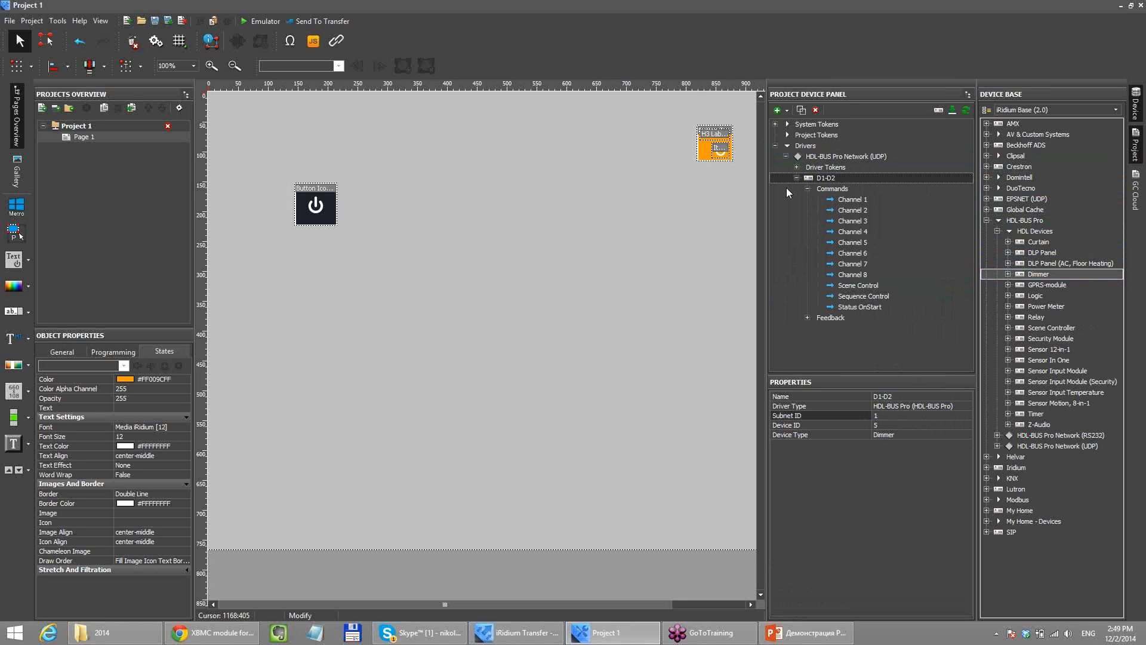
- Place a Level Color Landscape 0 - 65535 slider below the power button and a Level Landscape 0 - 100 slider beneath it
left_click(13, 364)
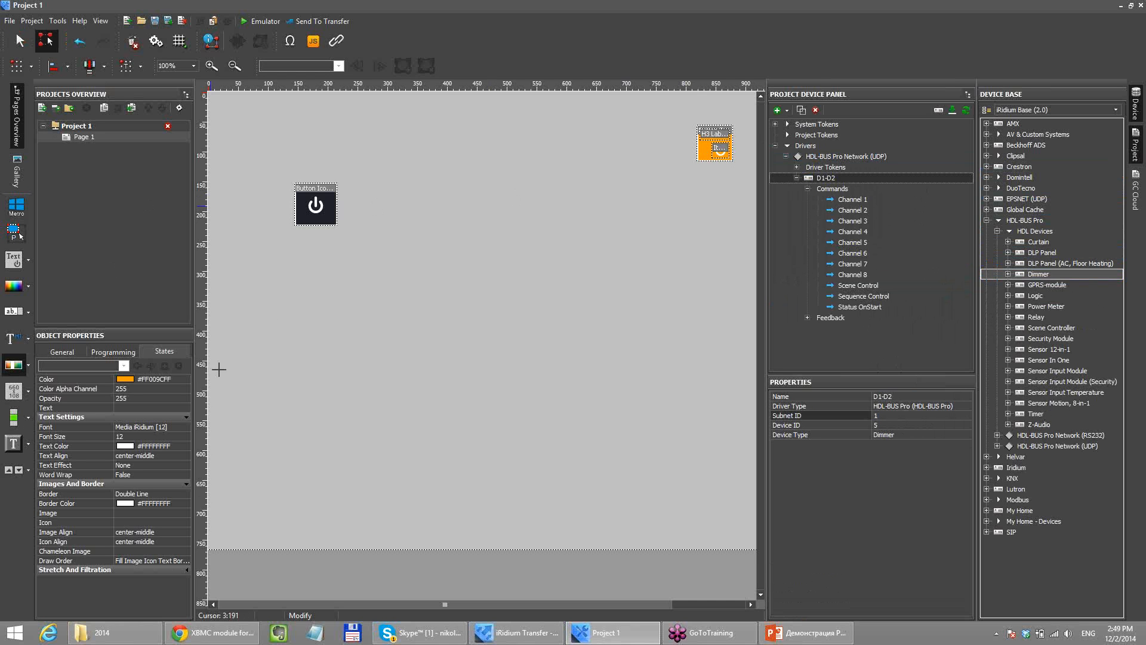
mouse_move(297, 254)
left_mouse_down()
mouse_move(458, 302)
mouse_move(517, 291)
left_mouse_up()
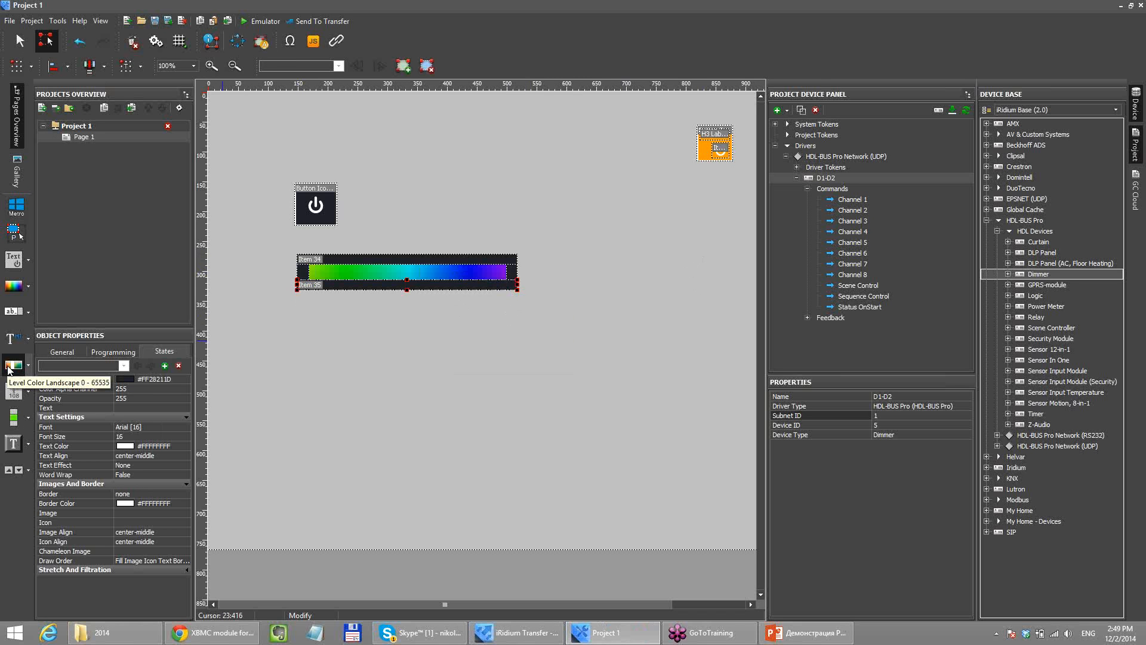
left_click(30, 364)
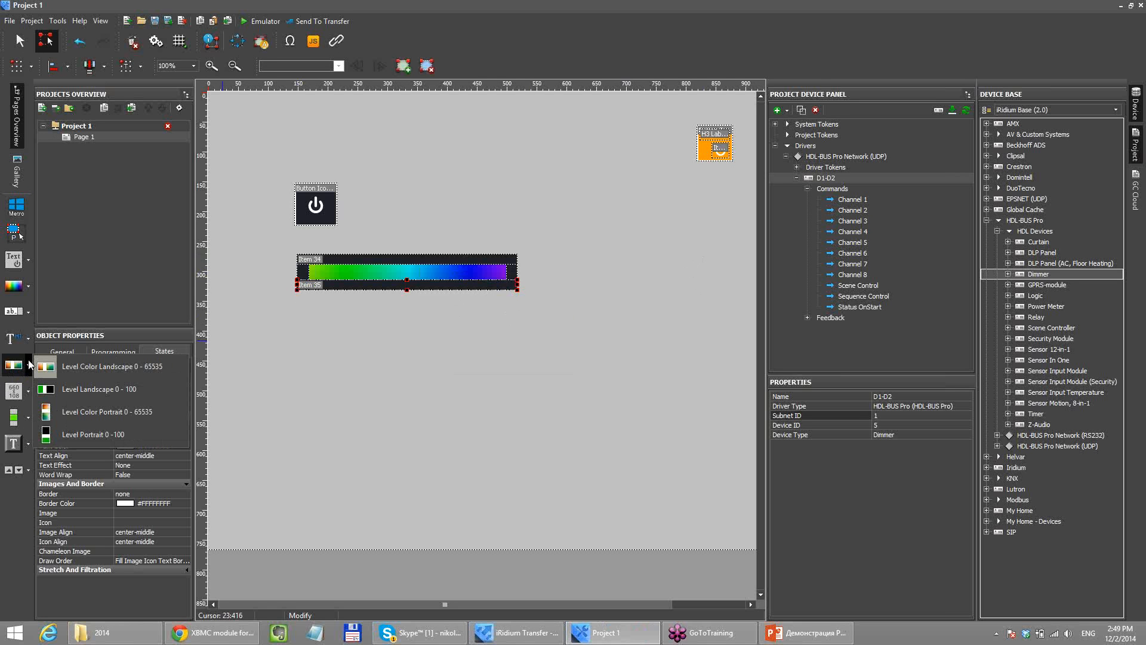
left_click(101, 391)
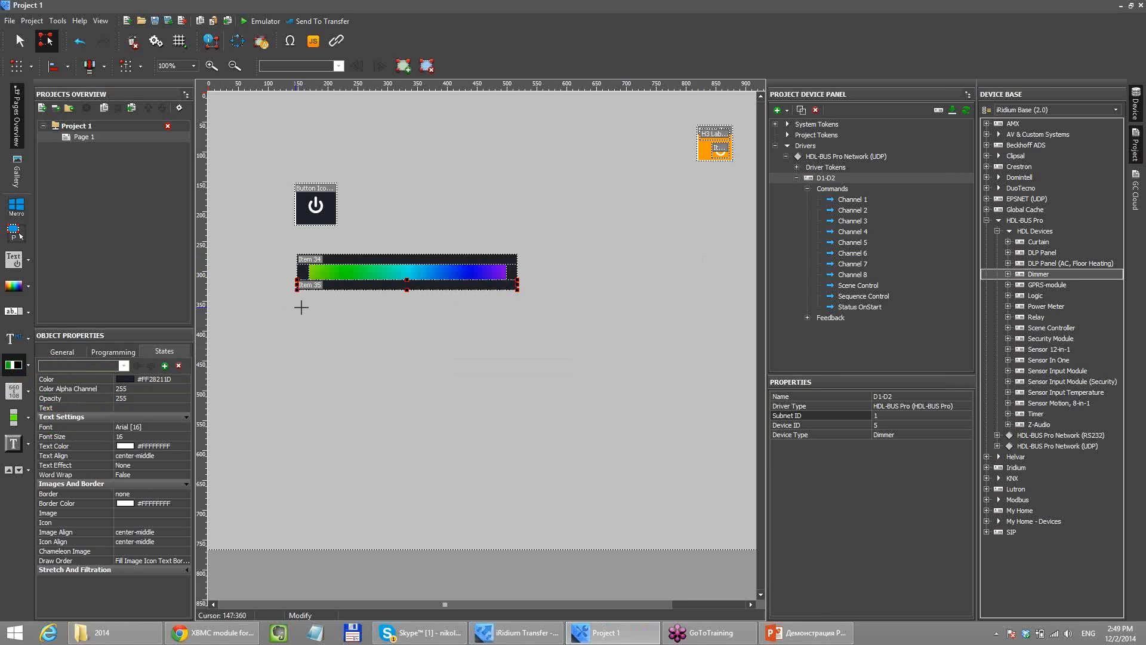
left_click_drag(294, 306, 505, 344)
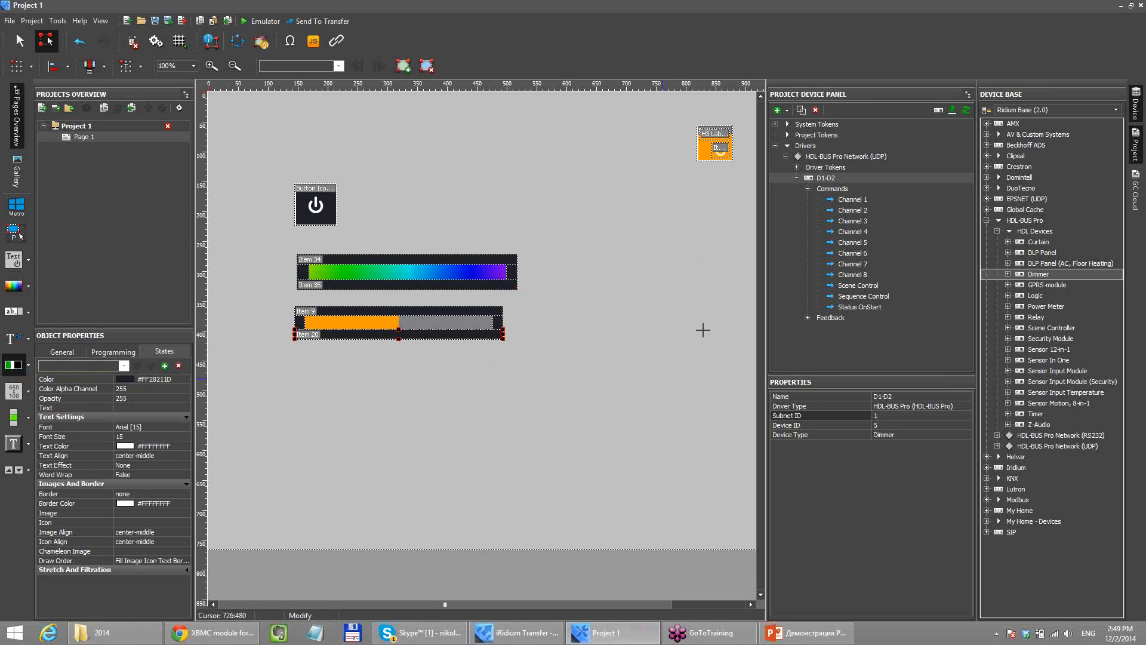
left_click(862, 203)
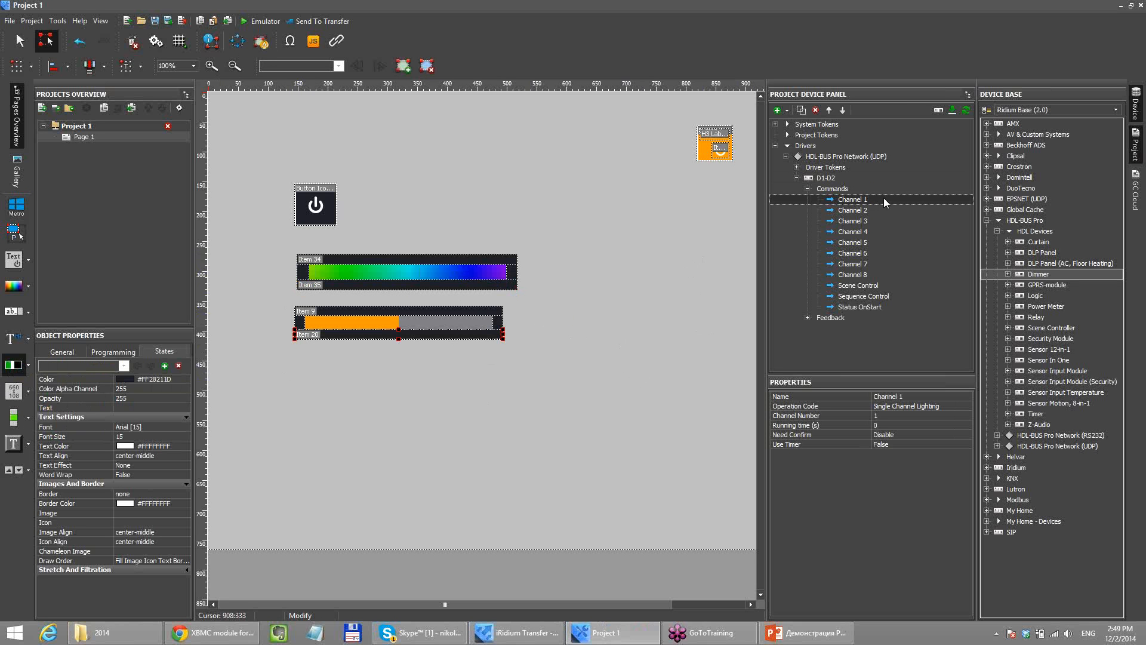
left_click_drag(884, 199, 368, 310)
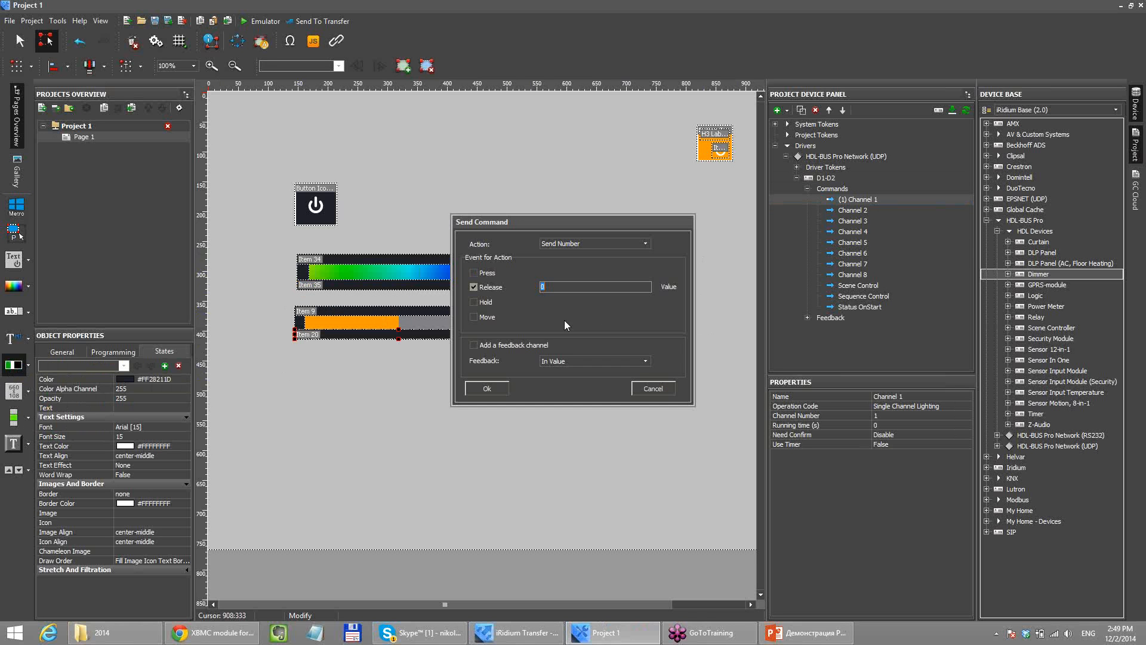
left_click(653, 388)
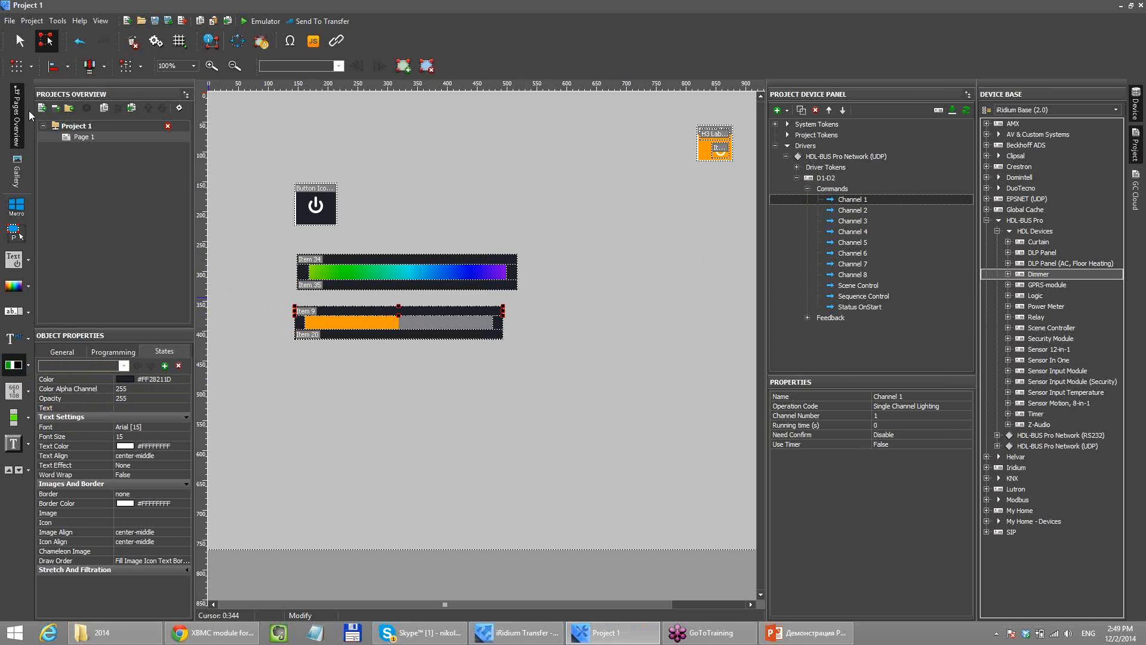
- Bind D1-D2's Channel 1 command to the 0 - 100 level, sending its value token on Release with a feedback channel In Value
left_click(20, 40)
left_click(325, 327)
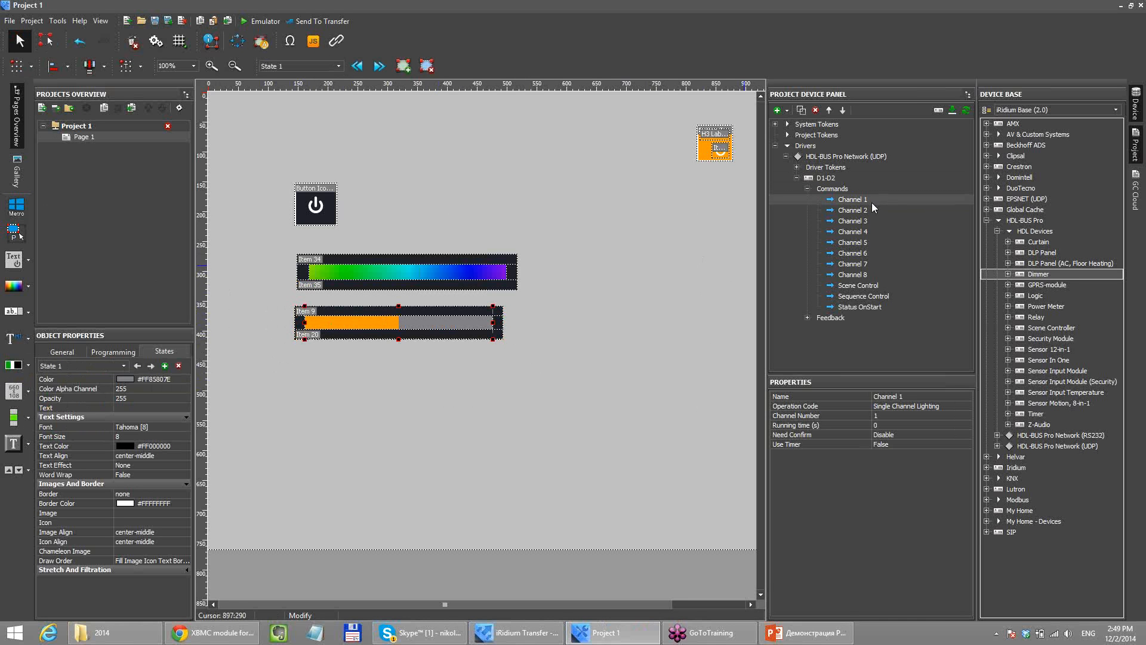
left_click_drag(871, 202, 429, 325)
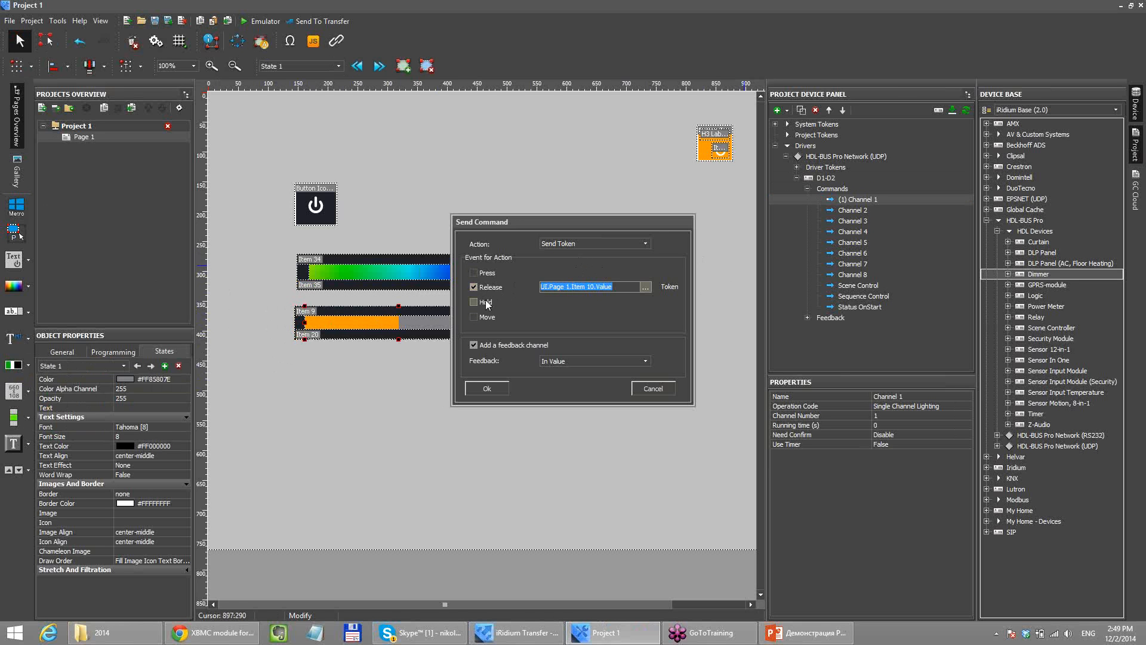
left_click(485, 319)
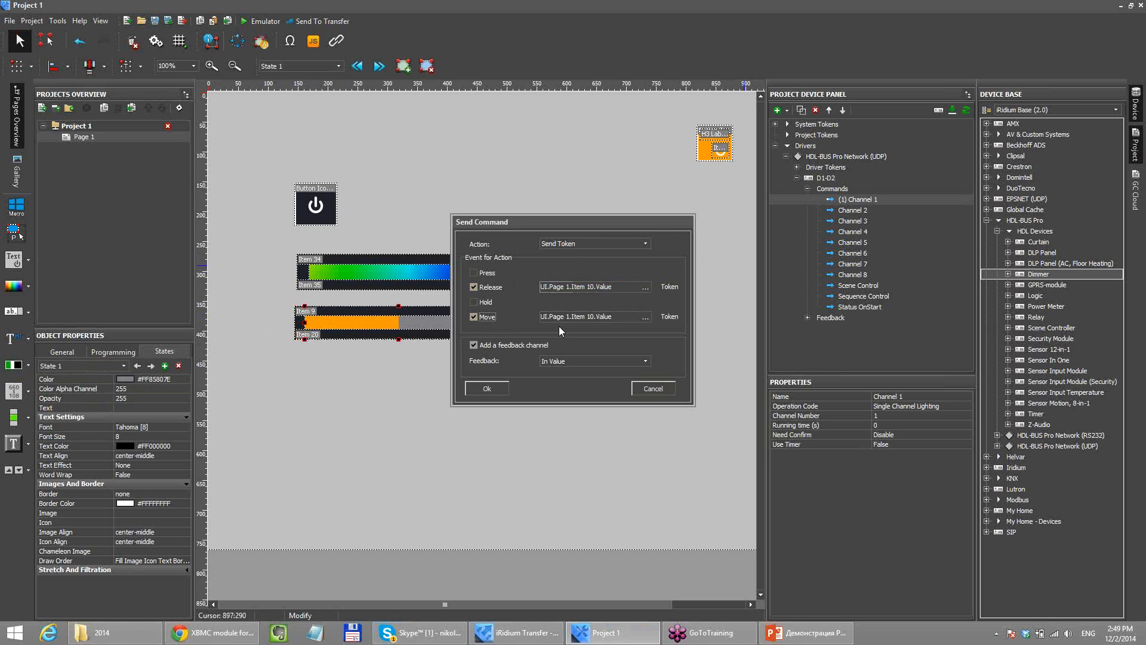
left_click(487, 318)
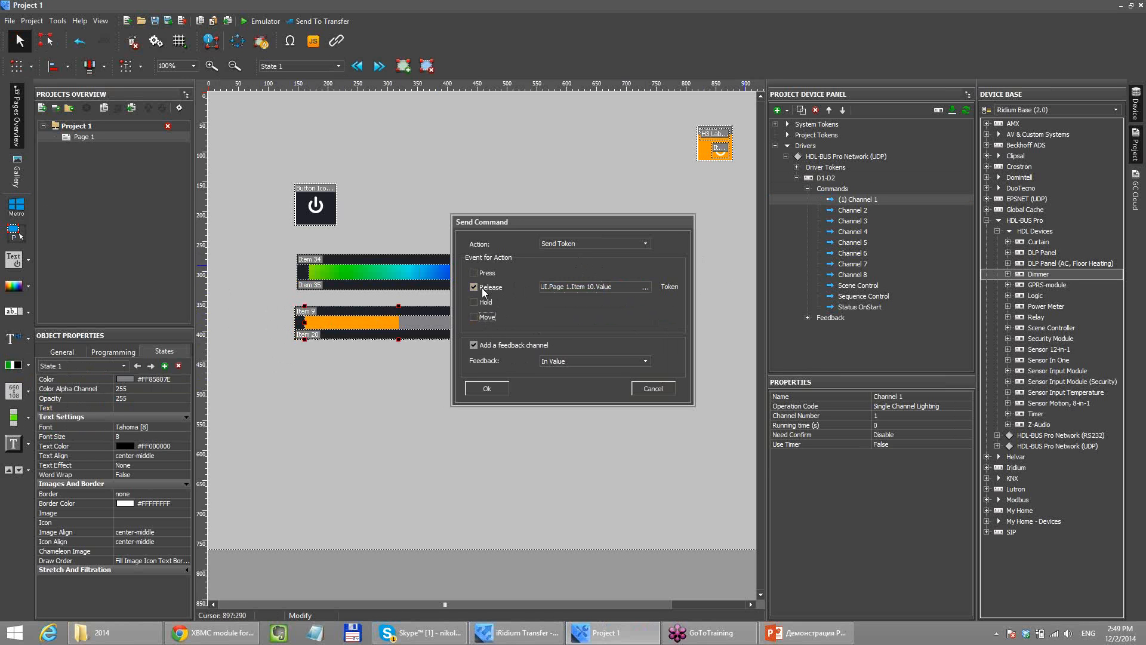
left_click(487, 389)
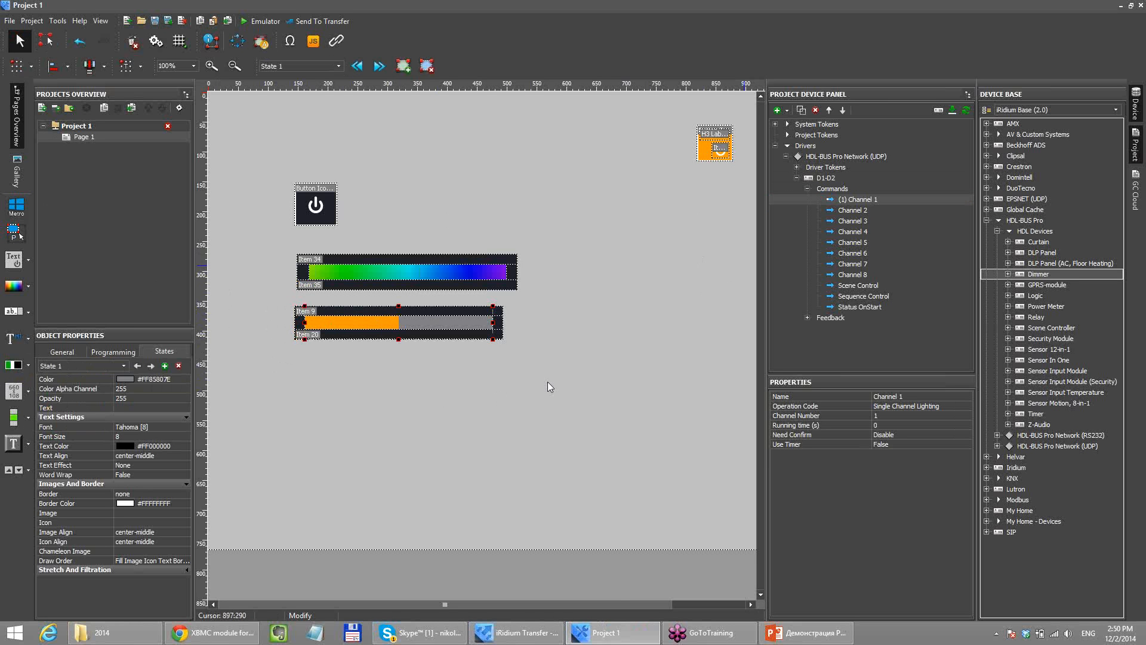
- Run the project in the emulator, try out the two sliders, and close the emulator
left_click(258, 23)
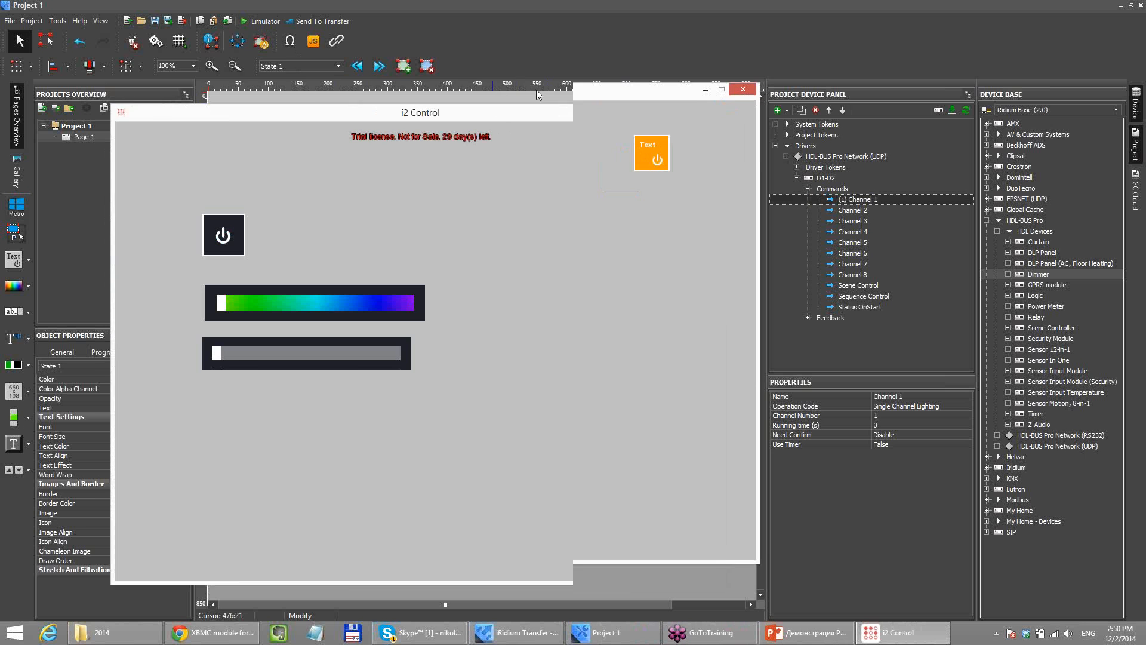
left_click_drag(265, 328, 196, 316)
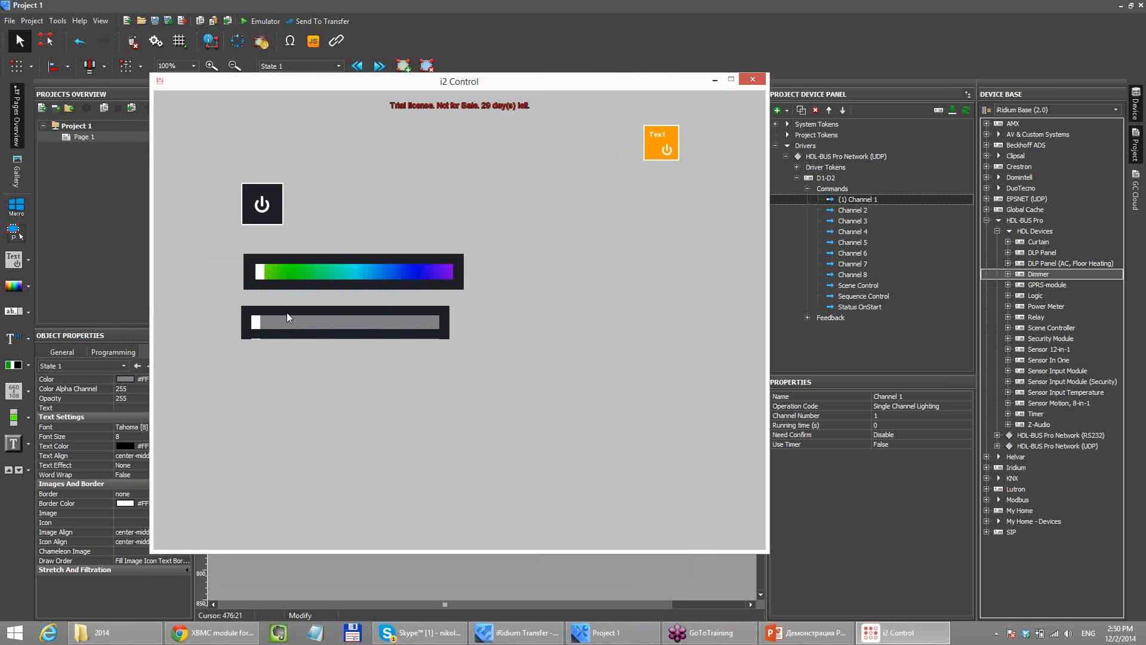
mouse_move(317, 266)
left_mouse_down()
mouse_move(463, 265)
mouse_move(317, 272)
left_mouse_up()
left_click(753, 80)
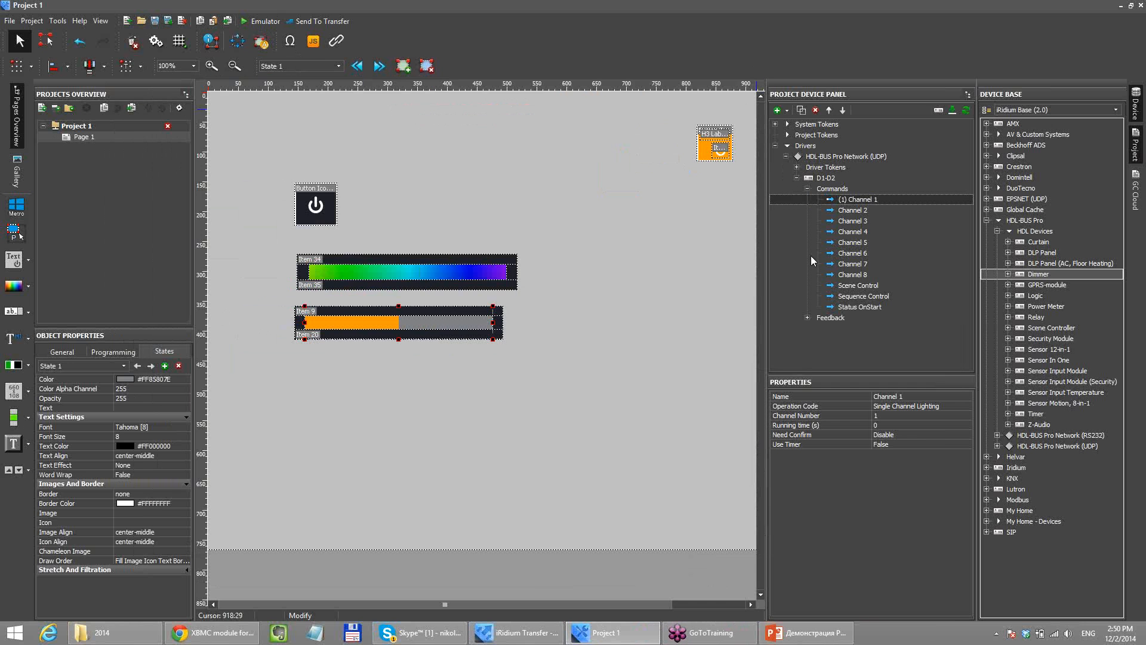
- Collapse D1-D2's commands and add four more Dimmer devices to the HDL-BUS Pro Network (UDP) driver
left_click(854, 210)
left_click(807, 189)
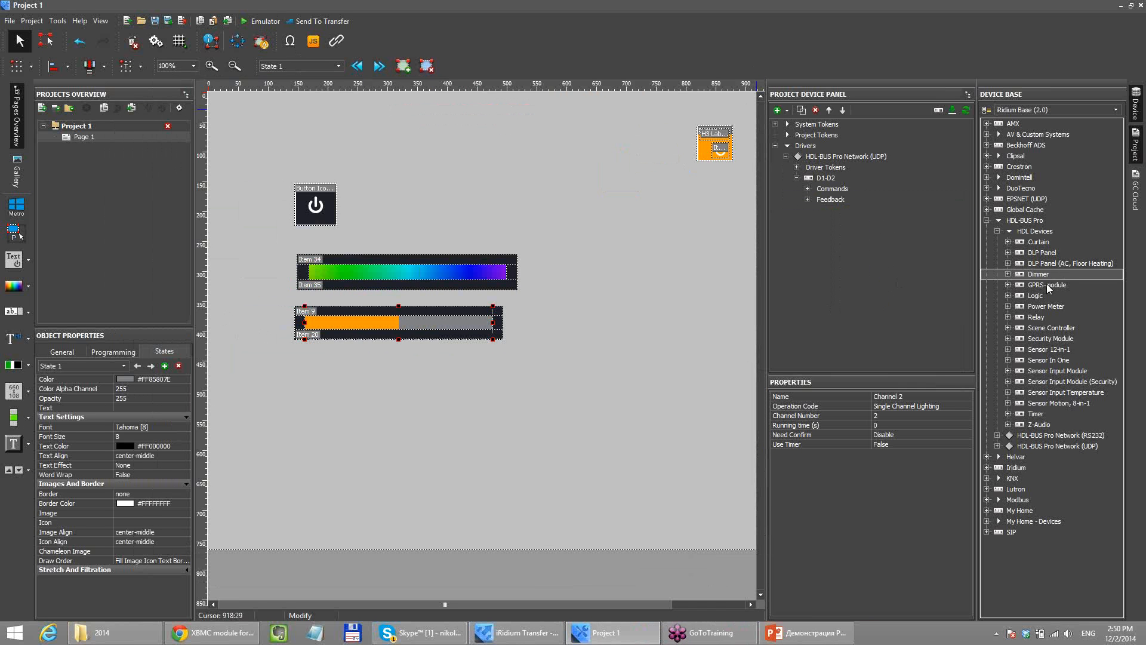
mouse_move(1063, 274)
left_mouse_down()
mouse_move(829, 213)
mouse_move(831, 176)
left_mouse_up()
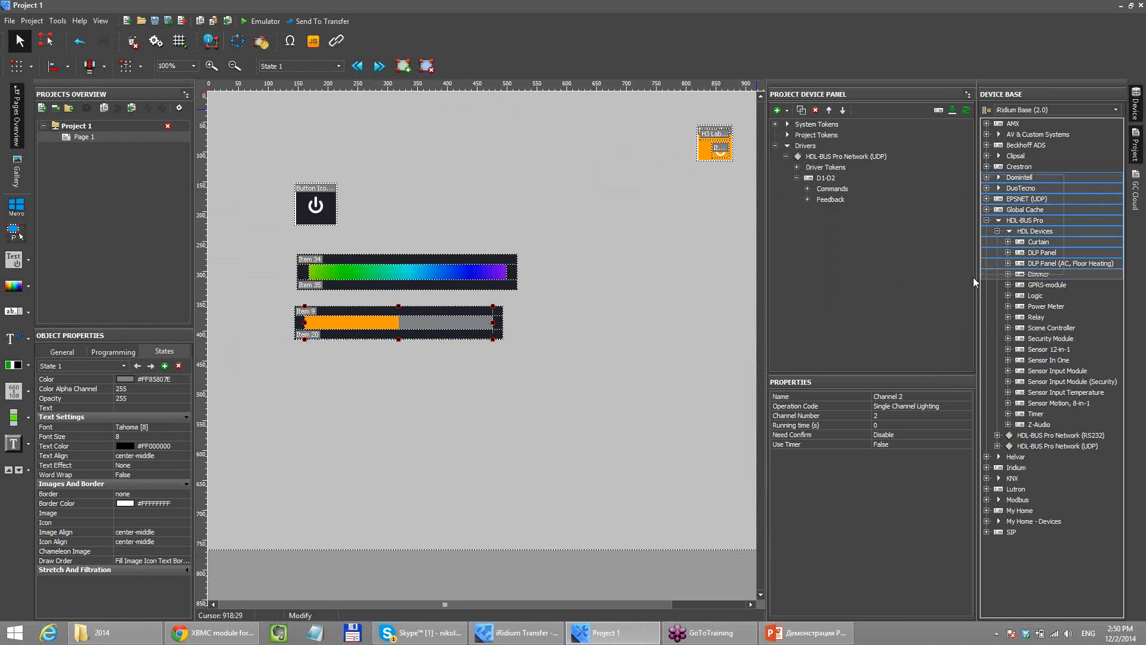
left_click_drag(1037, 275, 825, 157)
left_click_drag(1038, 279, 837, 156)
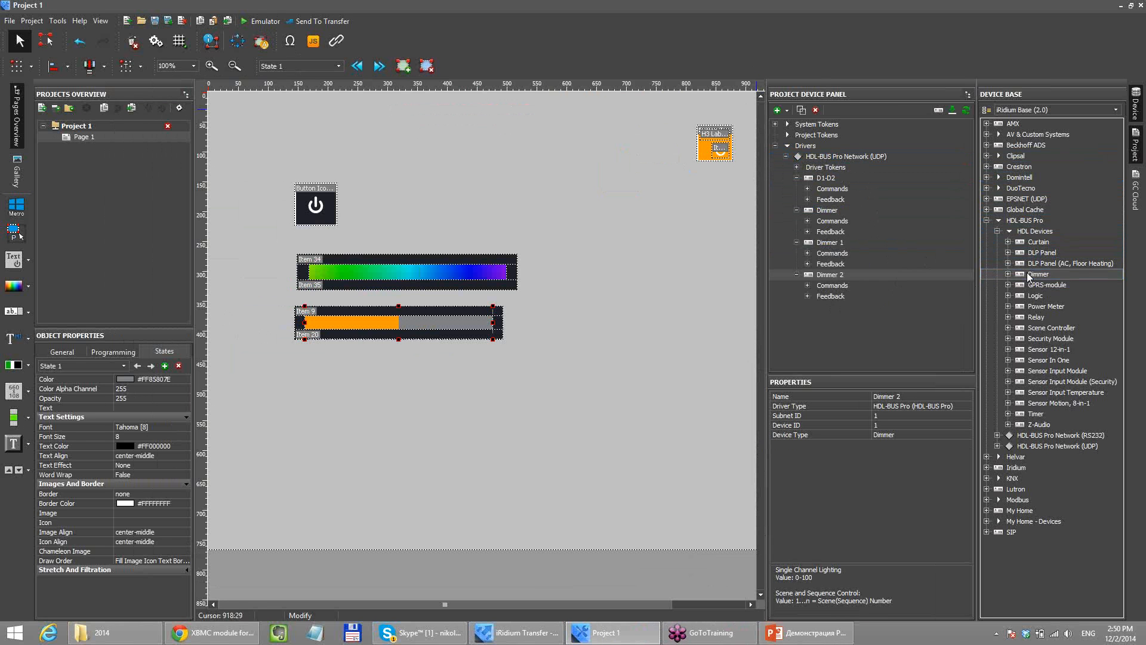
left_click_drag(1026, 273, 848, 157)
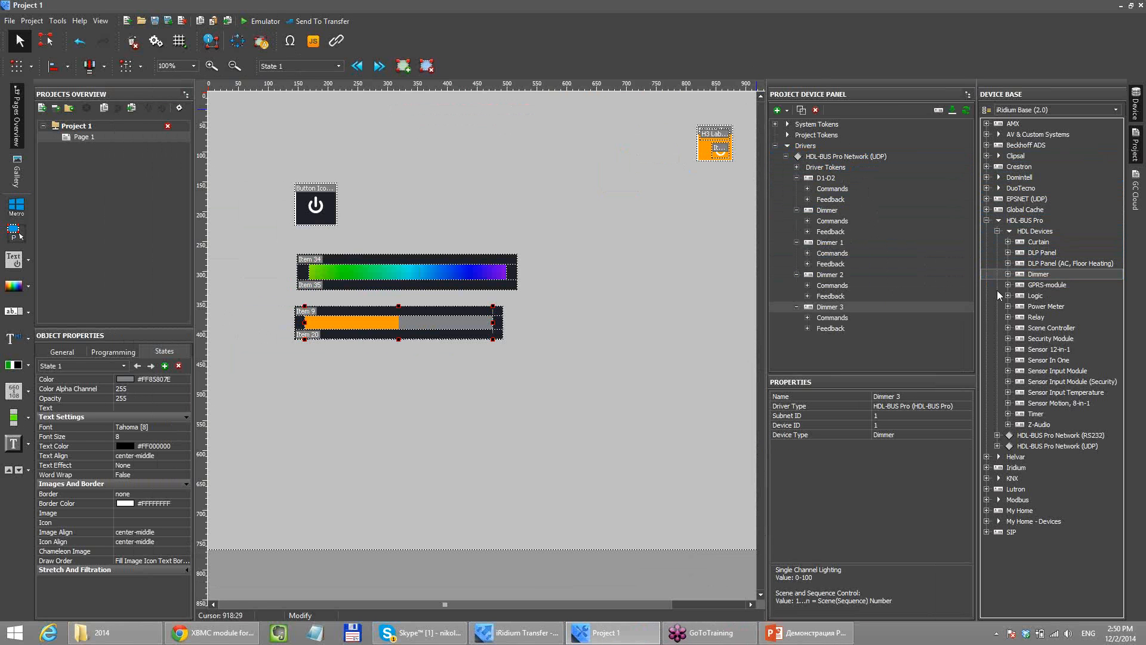
- Add a Relay to the HDL-BUS Pro Network (UDP) driver and look through the Sensor Input Module, Timer and Z-Audio entries
left_click(1054, 318)
left_click_drag(1036, 318, 851, 159)
left_click(1061, 371)
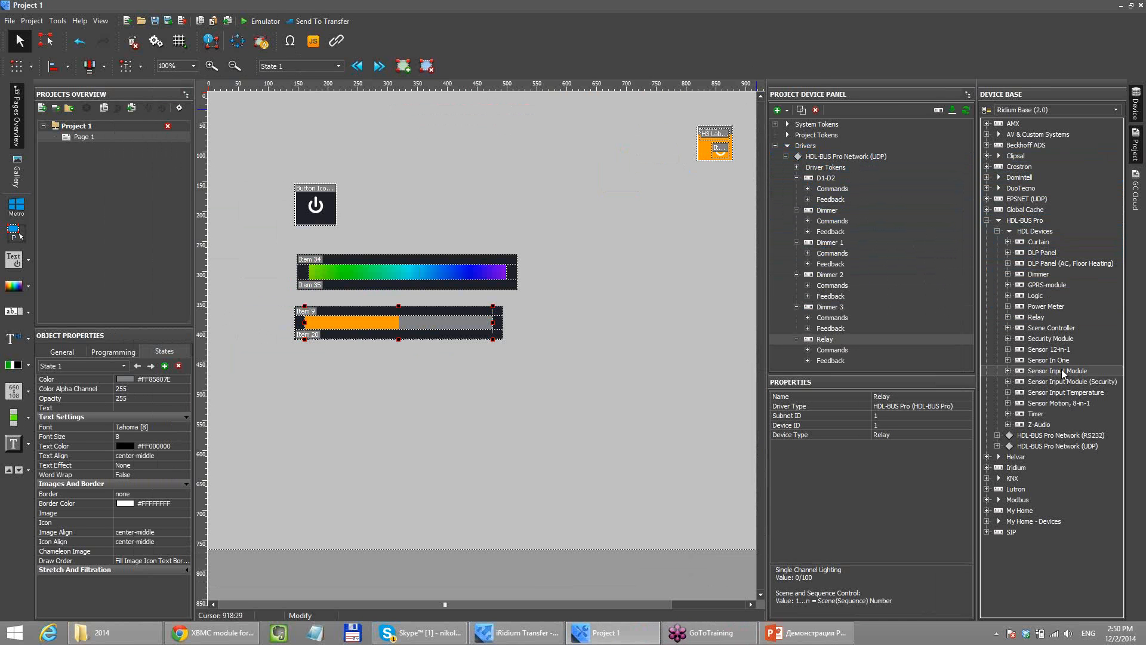
left_click(1040, 414)
left_click(1039, 424)
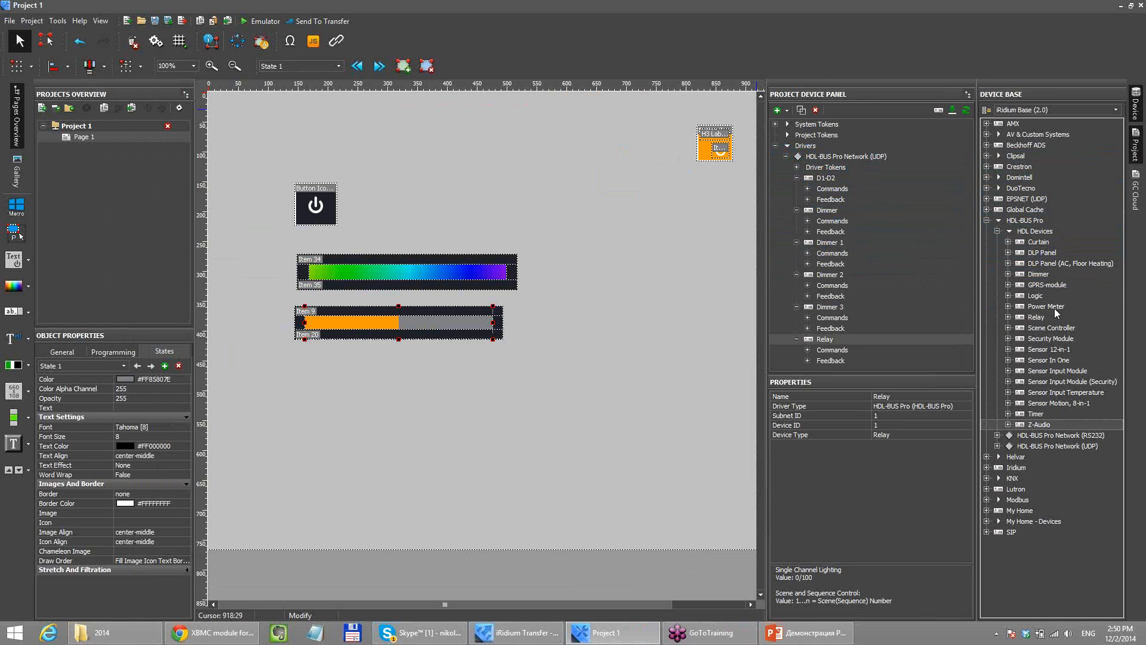
- Add a DLP Panel (AC, Floor Heating) to the HDL-BUS Pro Network (UDP) driver and inspect its Subnet ID and Device ID
left_click_drag(1038, 263, 840, 159)
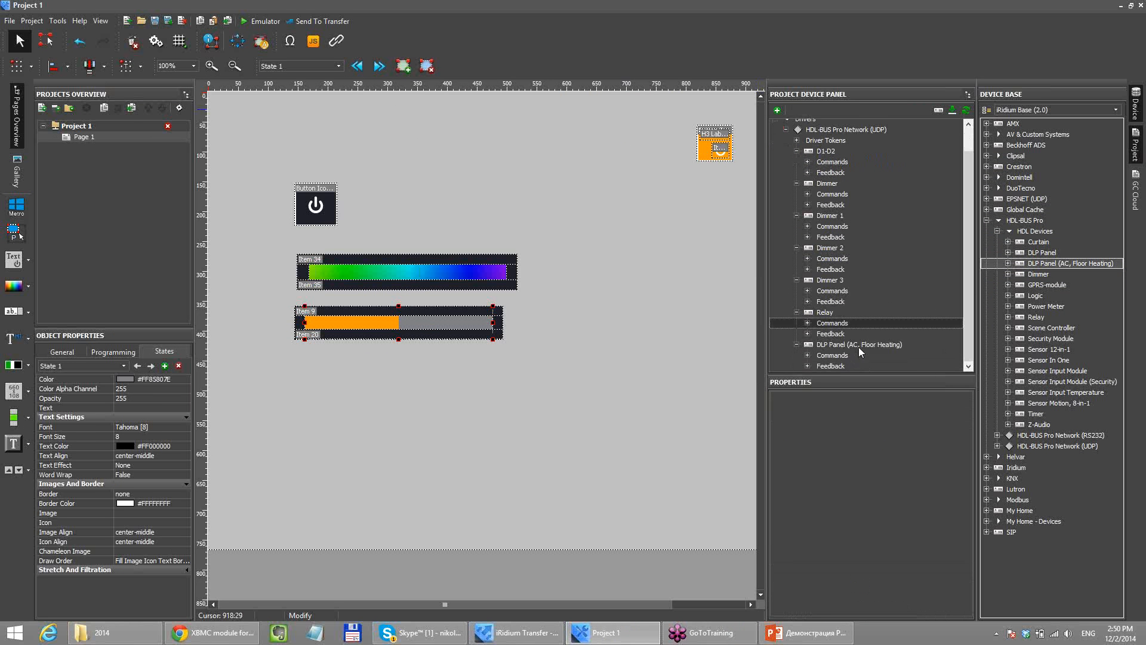
left_click(837, 366)
left_click(850, 346)
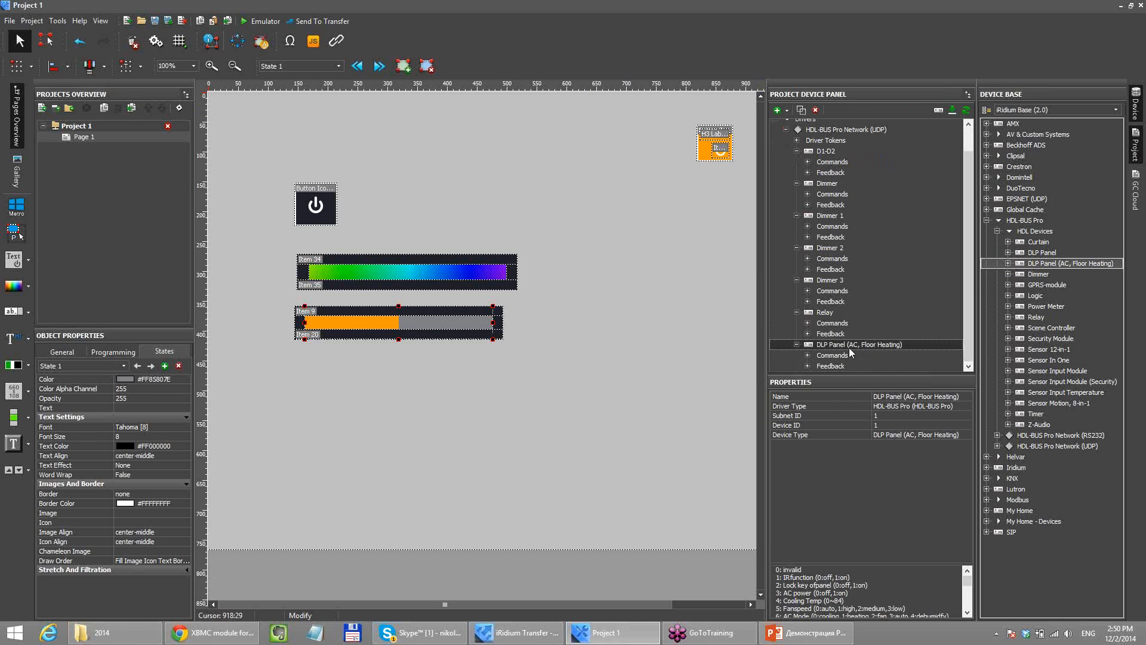
left_click(891, 417)
left_click(887, 425)
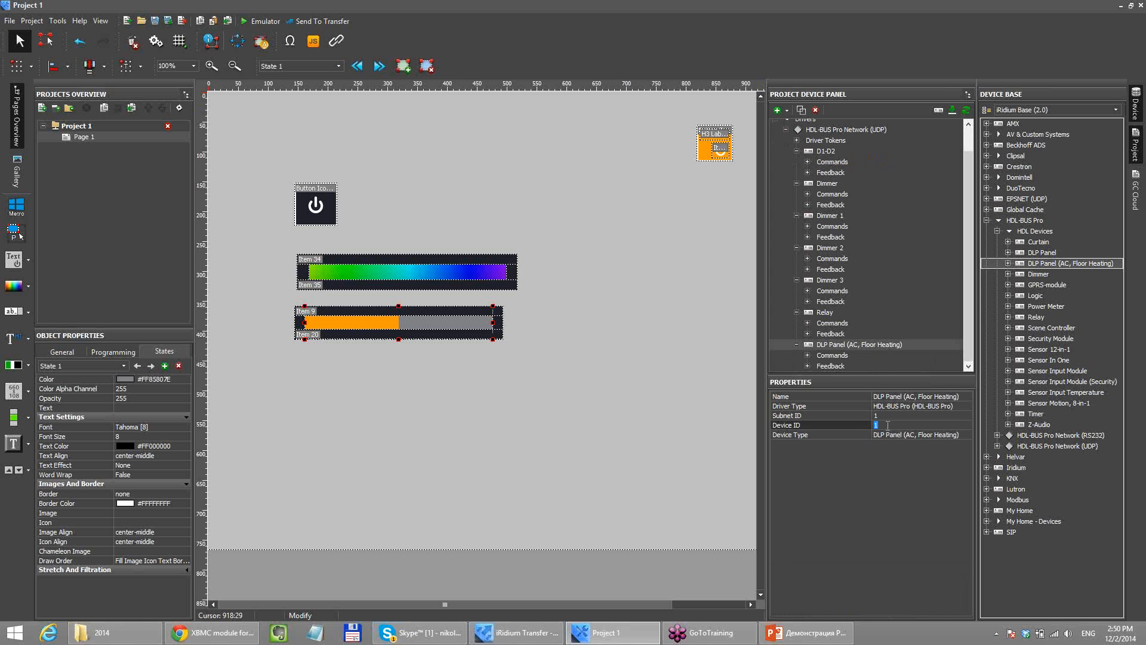
left_click(888, 424)
- Set the Device ID of Dimmer 3 to 12
left_click(832, 313)
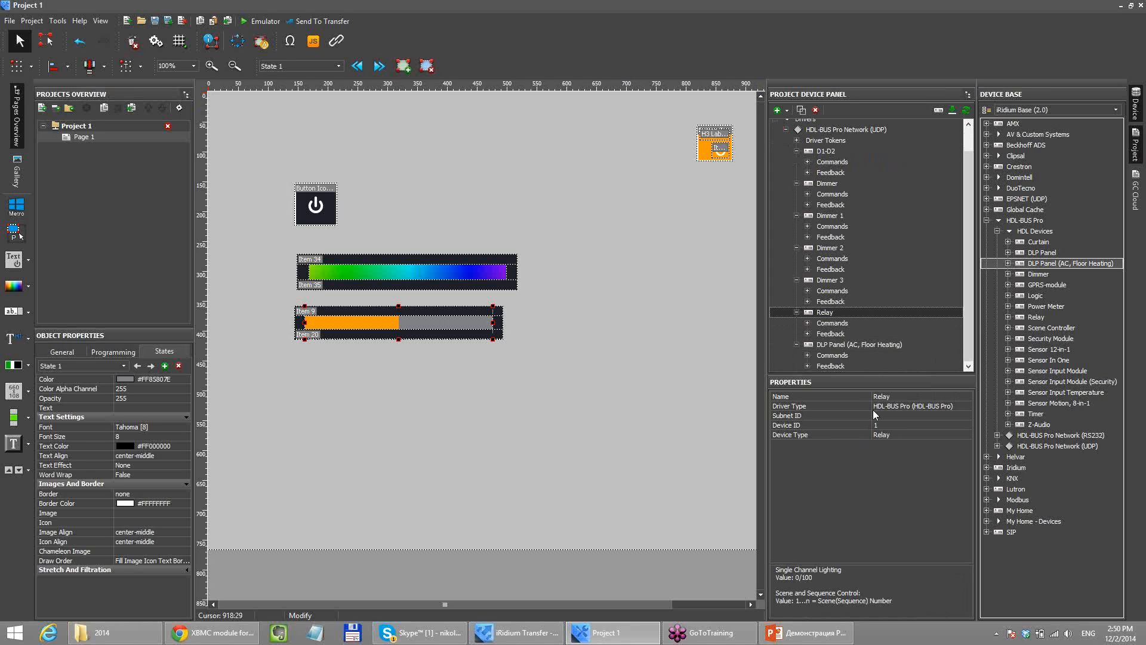
left_click(832, 280)
left_click(908, 422)
type("2")
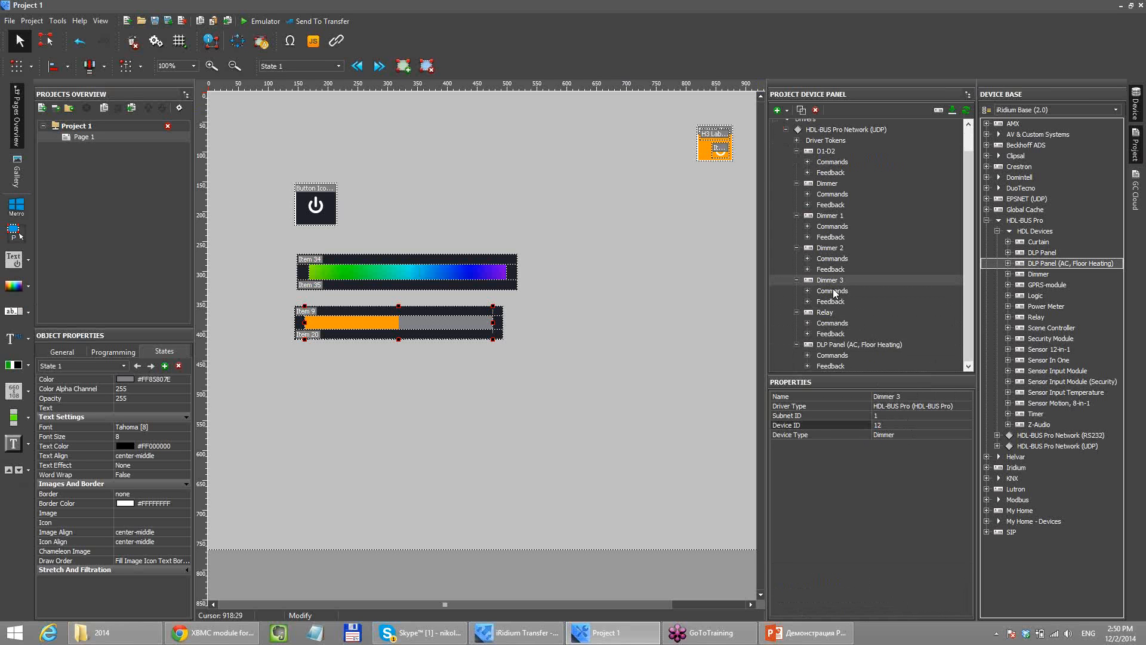
left_click(839, 268)
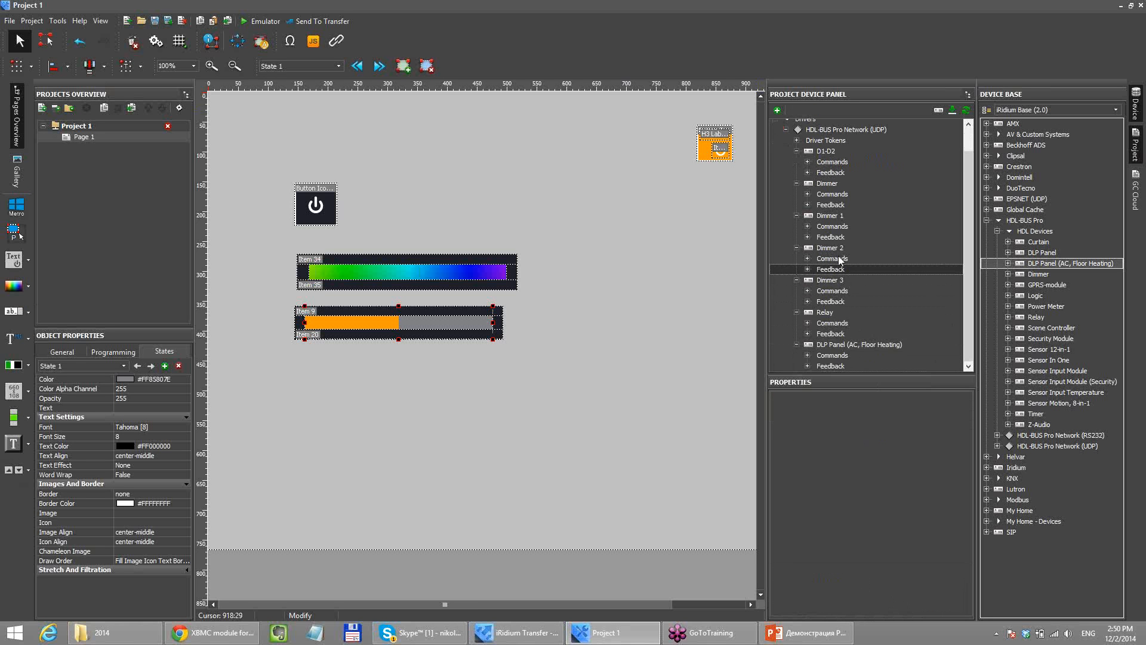
left_click(839, 259)
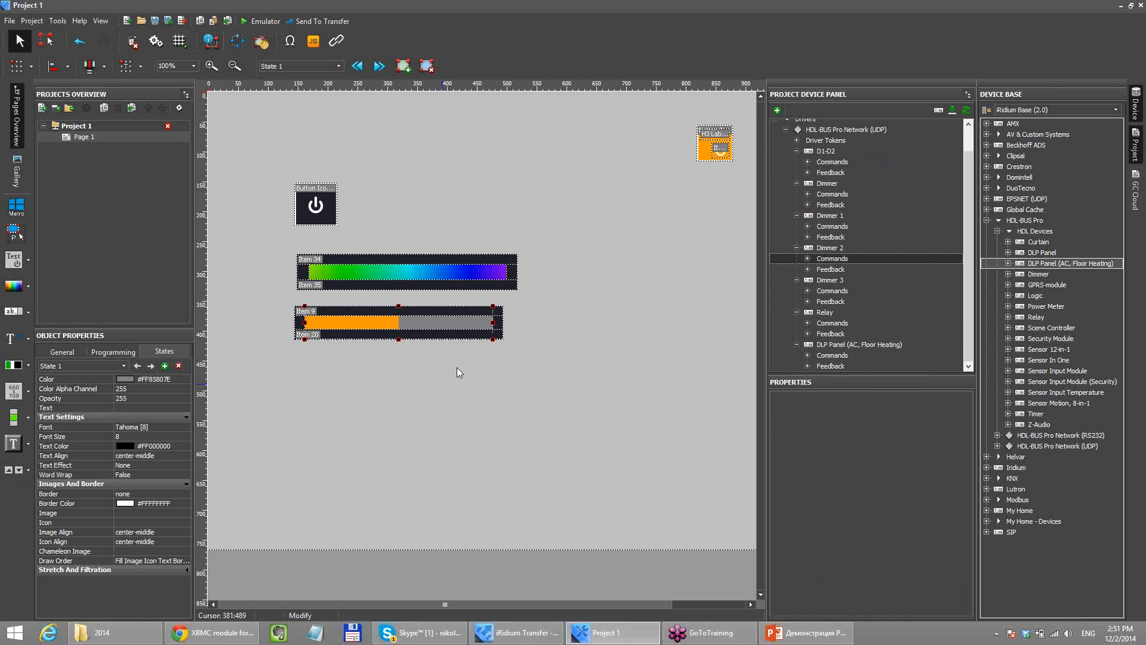
- Delete all the controls from Page 1, including the button, both sliders and the orange icon group
left_click_drag(577, 408, 256, 153)
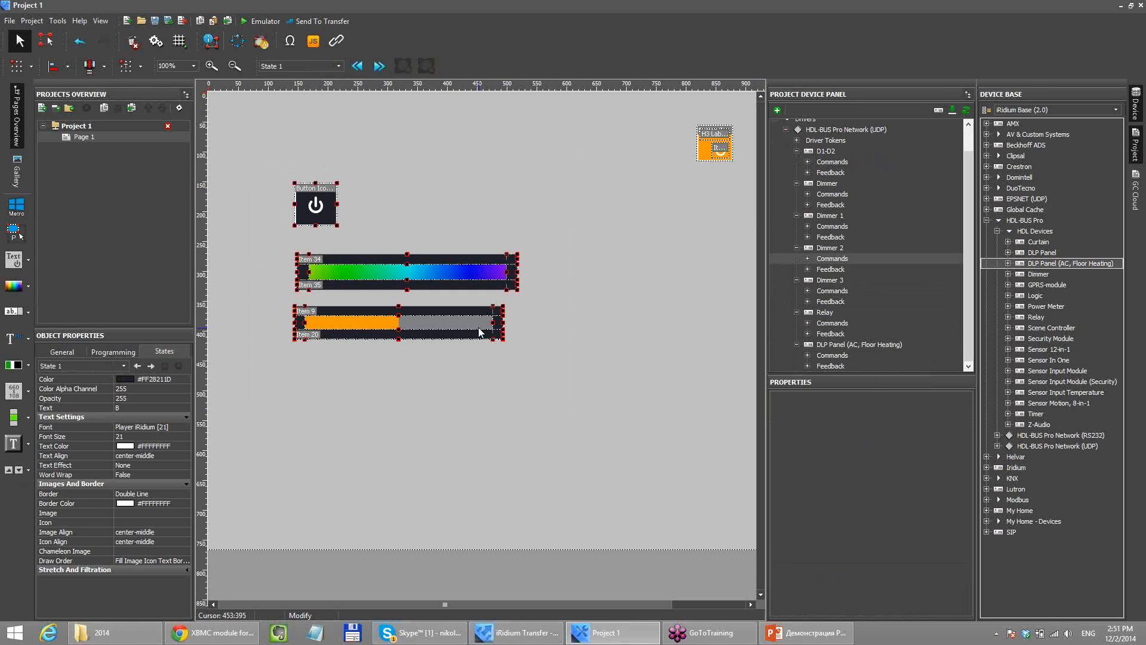
key("Delete")
key("Return")
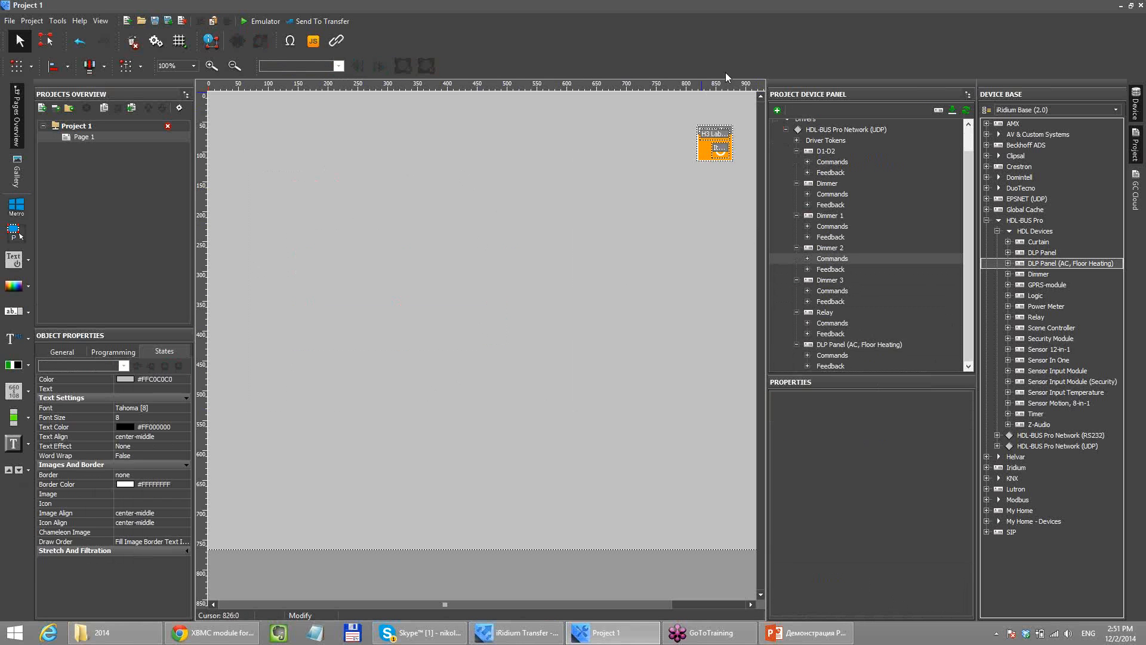
left_click_drag(679, 105, 743, 171)
key("Delete")
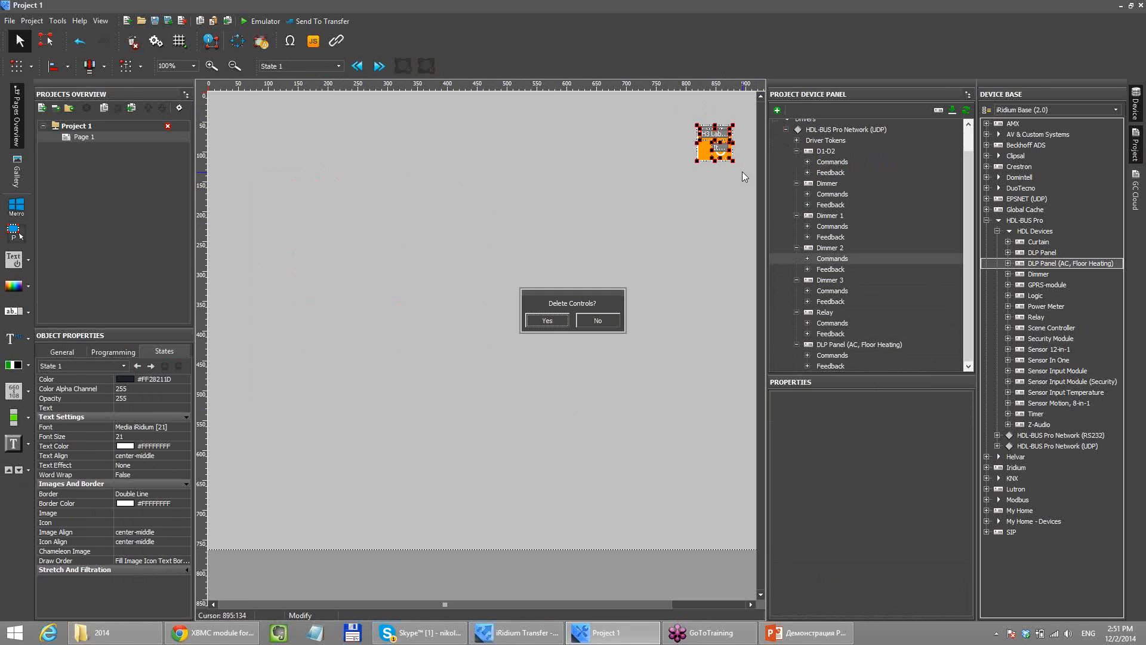
key("Return")
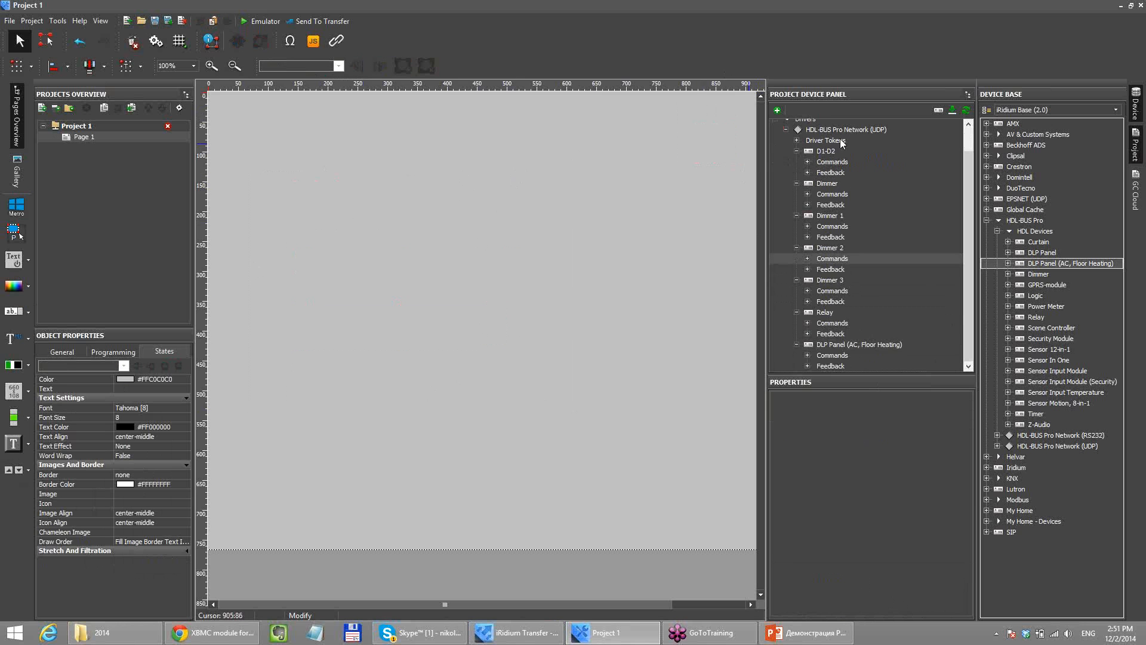
- Hide the project device panel and the device base to free up the workspace
left_click(842, 139)
left_click(1136, 146)
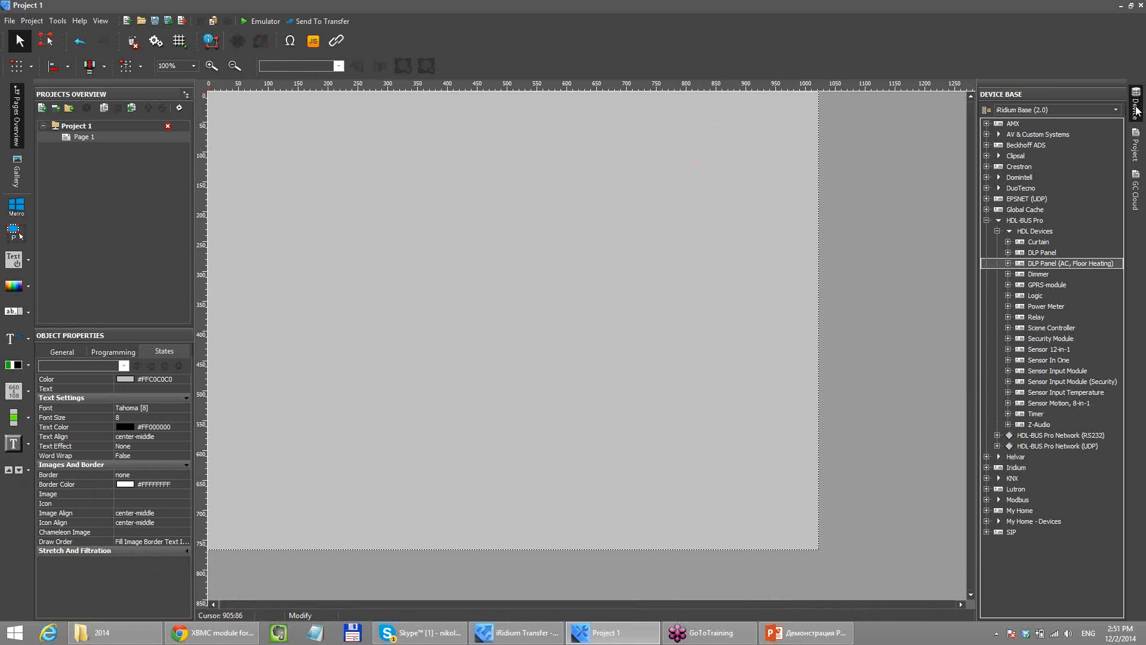
left_click(1136, 108)
left_click_drag(452, 199, 327, 136)
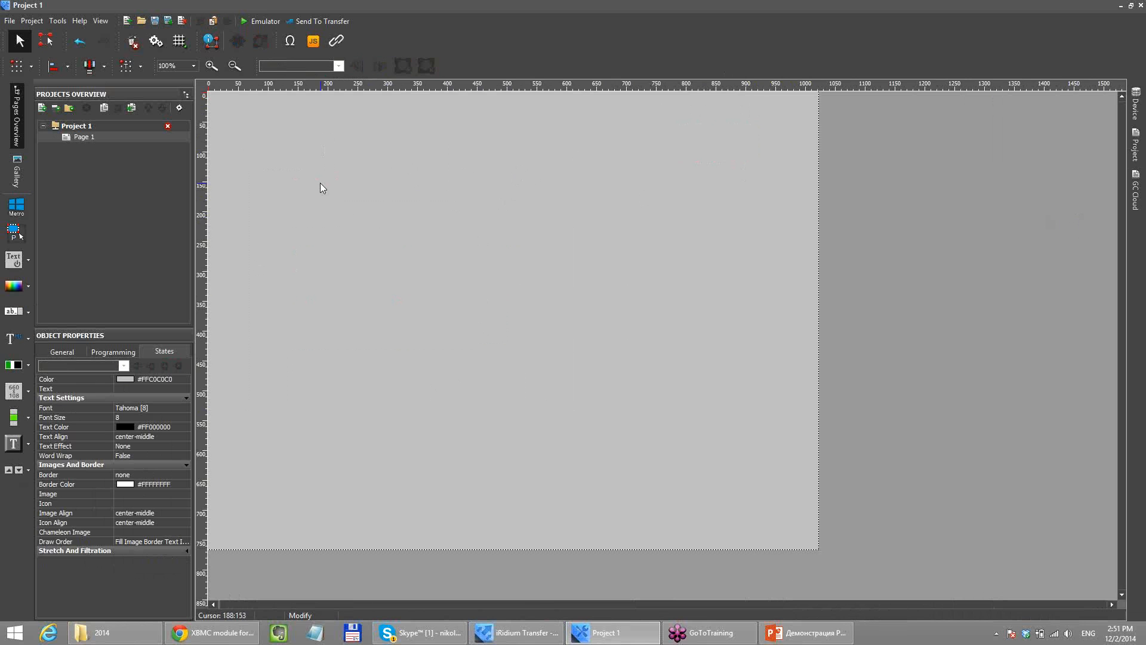
- Open Project 1's properties and start the project creation Wizard
double_click(84, 137)
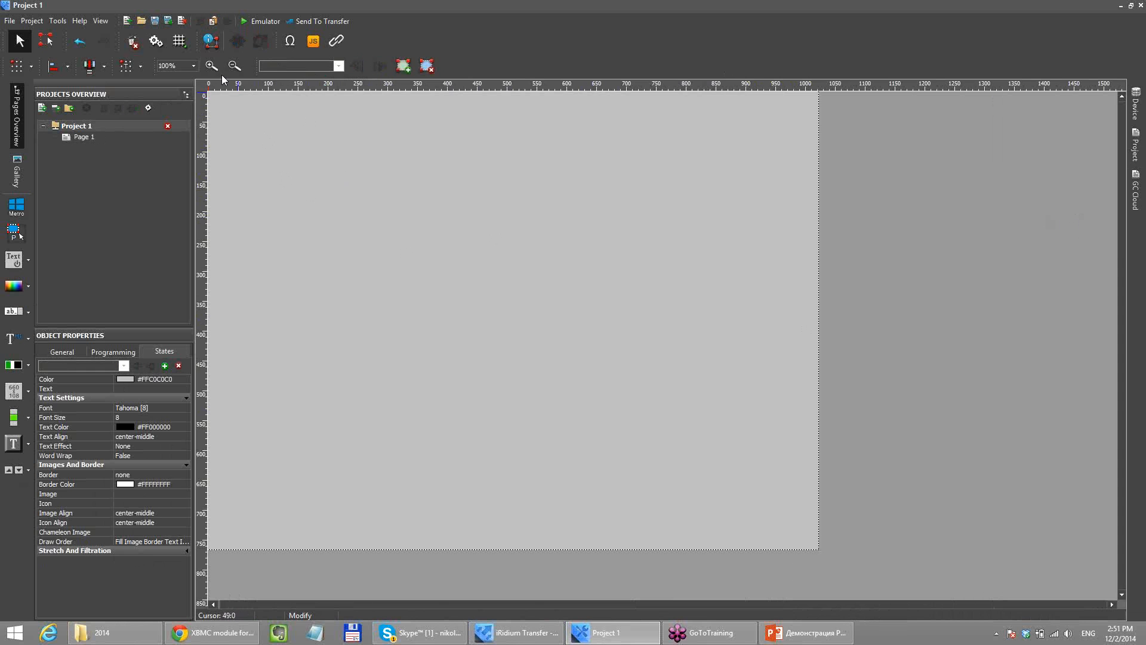
left_click(148, 107)
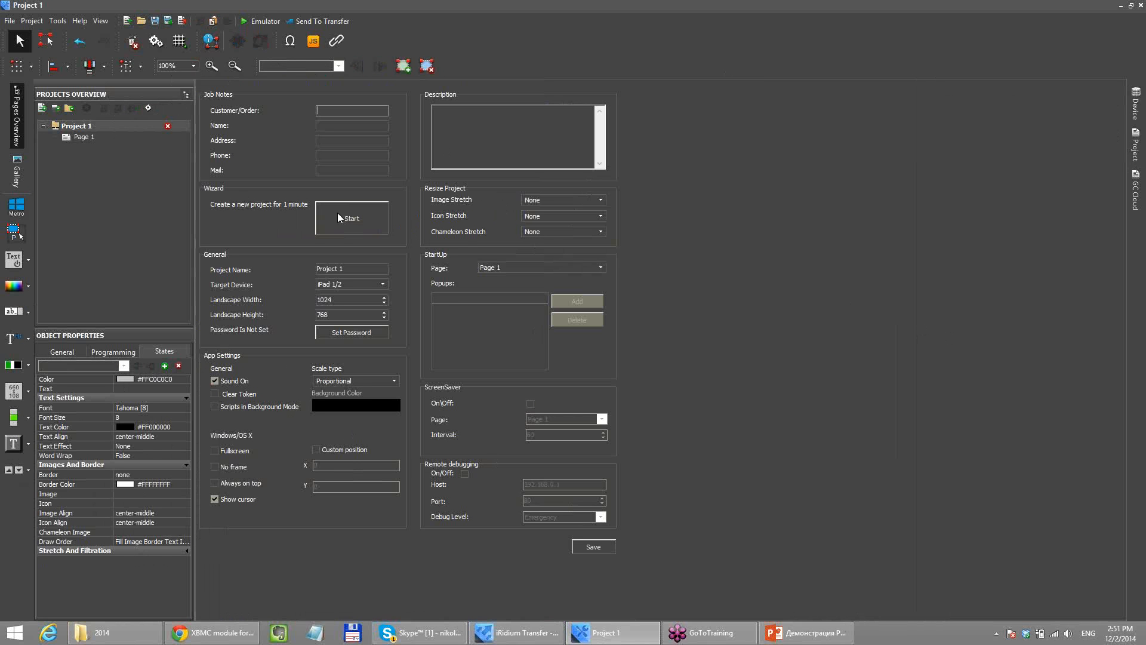
left_click(351, 217)
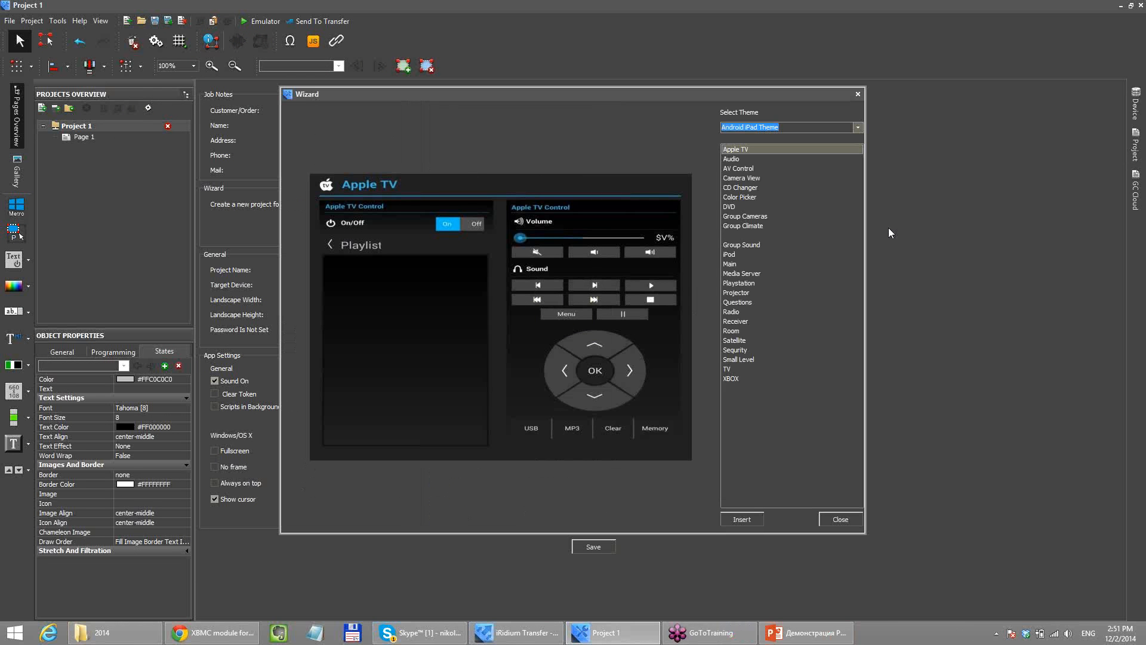
- Preview the Android iPad Theme templates, from Audio and AV Control through Group Sound and Media Server to Projector
left_click(753, 159)
left_click(749, 168)
left_click(746, 188)
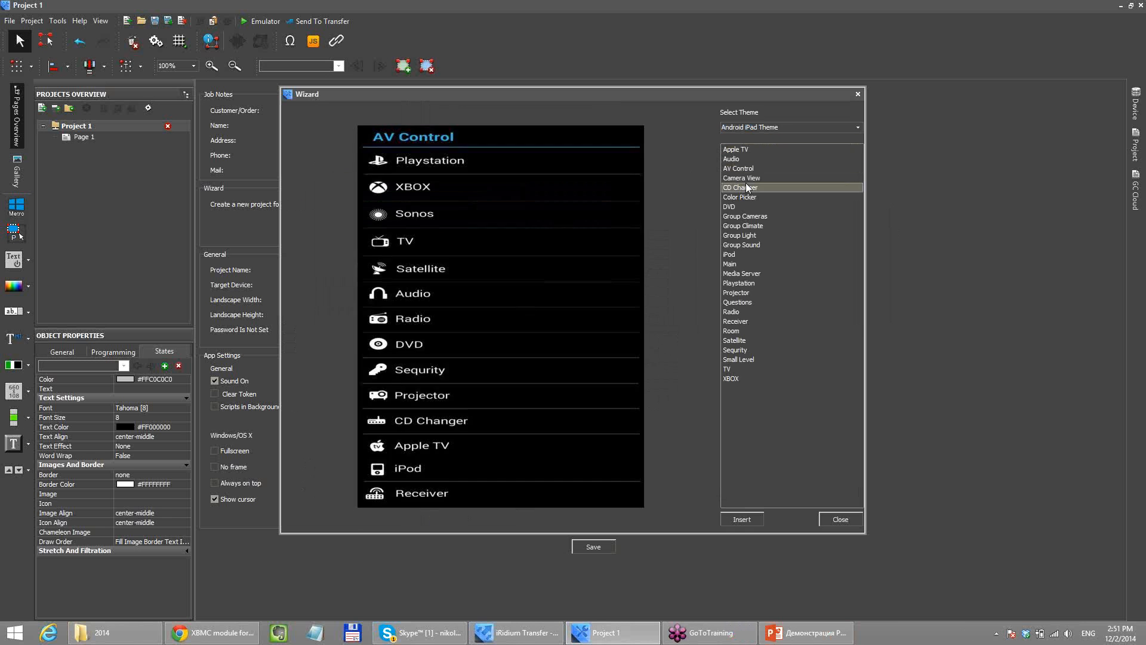
left_click(744, 206)
left_click(746, 226)
left_click(747, 245)
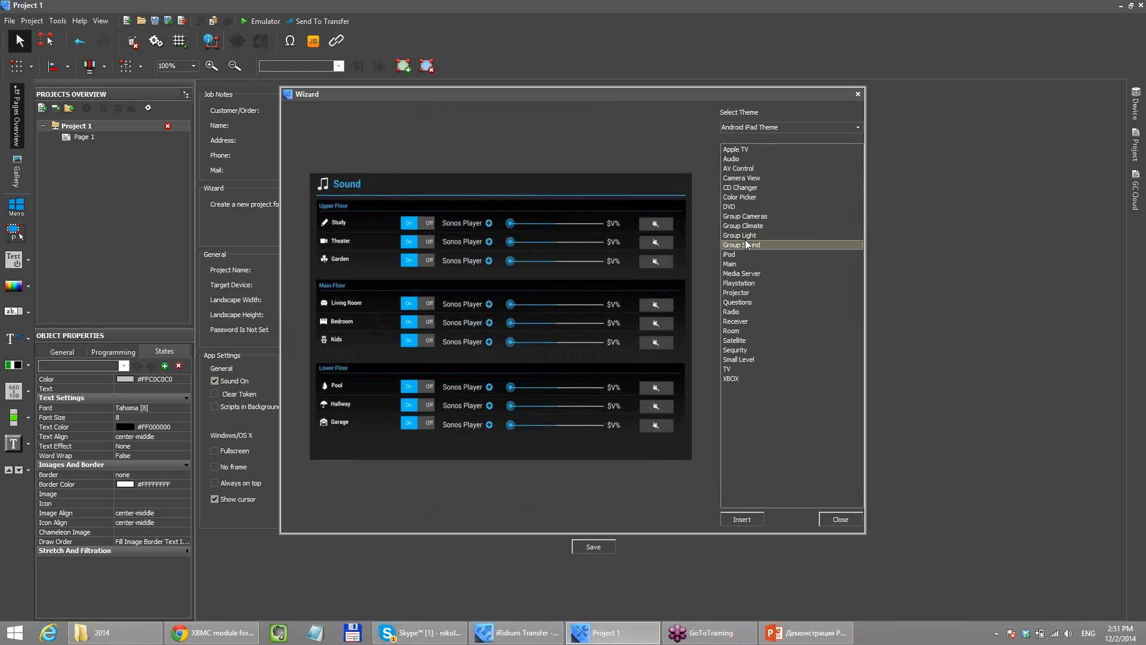
left_click(745, 236)
left_click(743, 244)
left_click(738, 262)
left_click(738, 274)
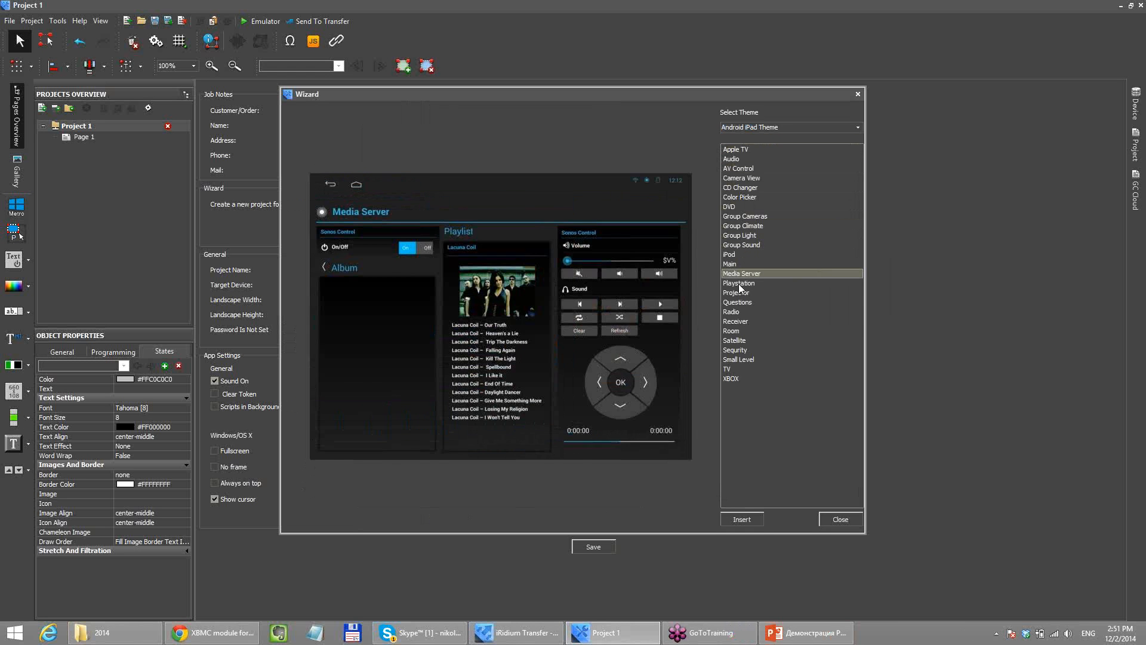
left_click(739, 293)
- Switch the Wizard to the Metro iPad Theme and preview its Climate, Main, Marantz_iPad, iTunes and Weather templates
left_click(784, 131)
left_click(858, 127)
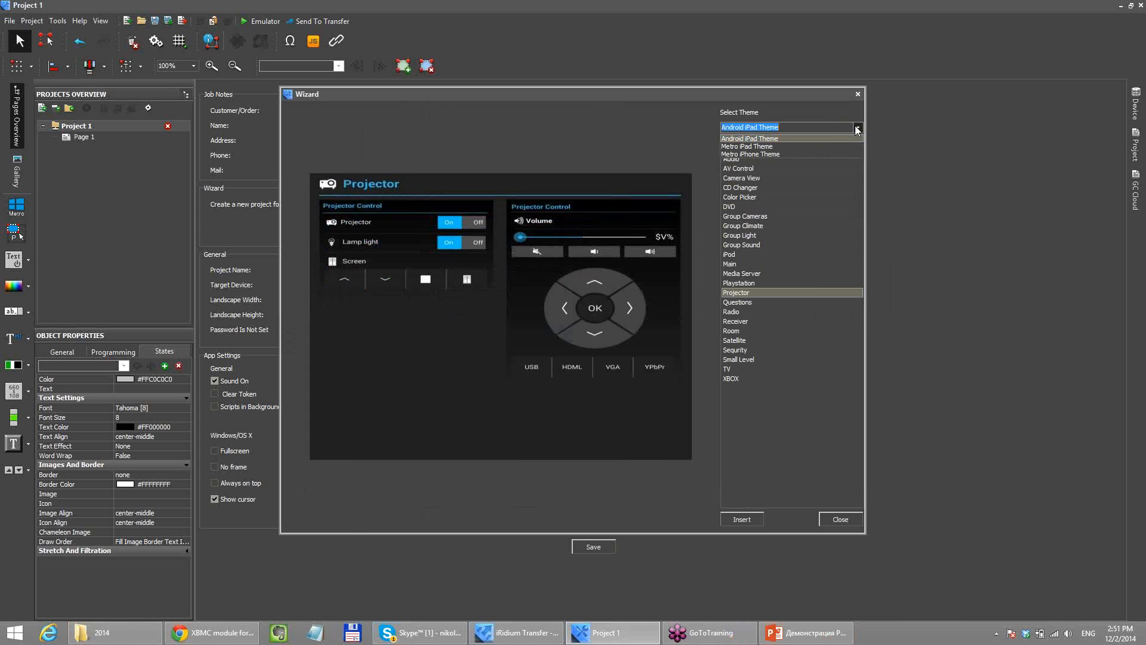
left_click(816, 149)
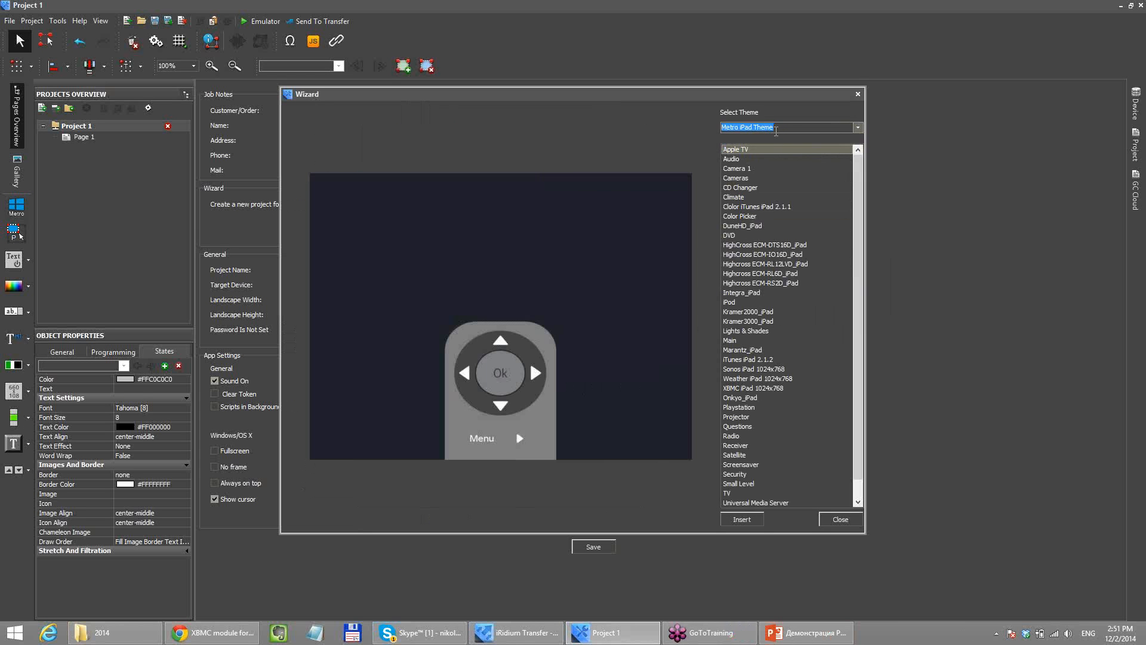
left_click(793, 198)
left_click(764, 339)
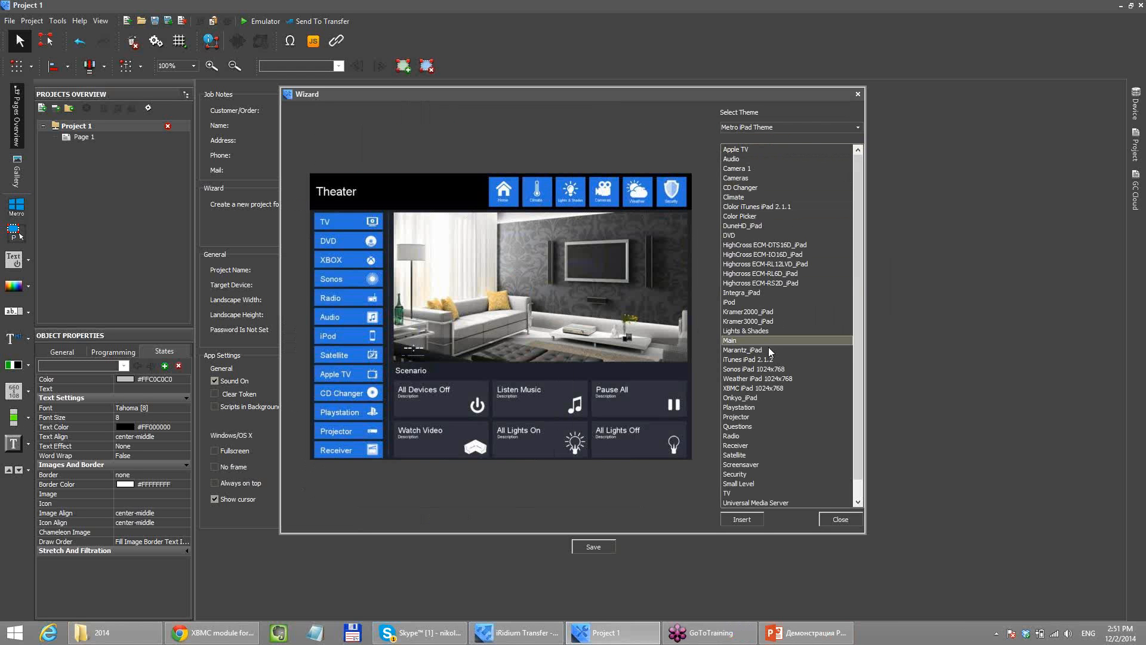
left_click(769, 348)
left_click(766, 360)
left_click(762, 378)
- Insert the Main, Lights & Shades, Climate and Apple TV templates into the project and close the Wizard
left_click(731, 339)
double_click(827, 339)
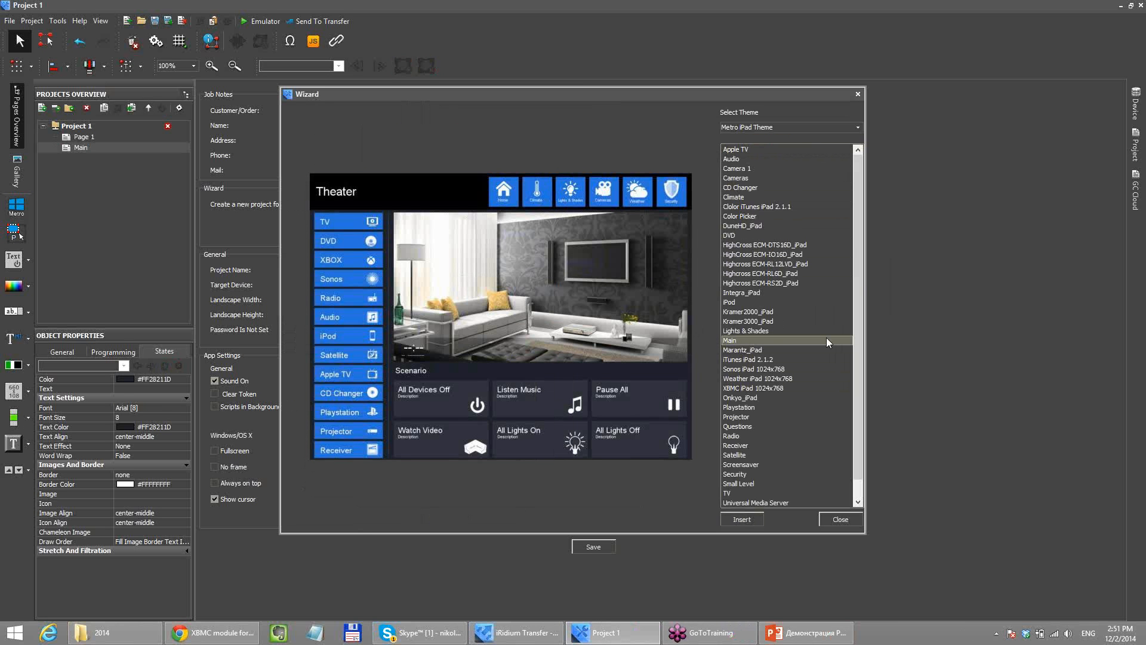
left_click(747, 332)
double_click(747, 331)
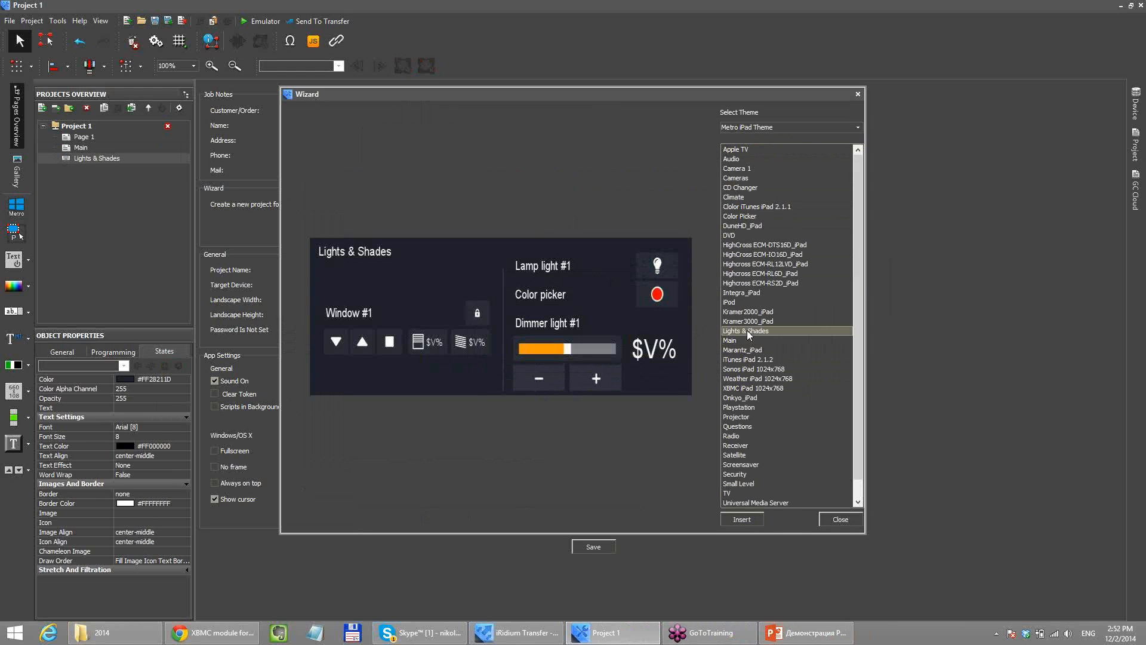
left_click(743, 198)
double_click(743, 198)
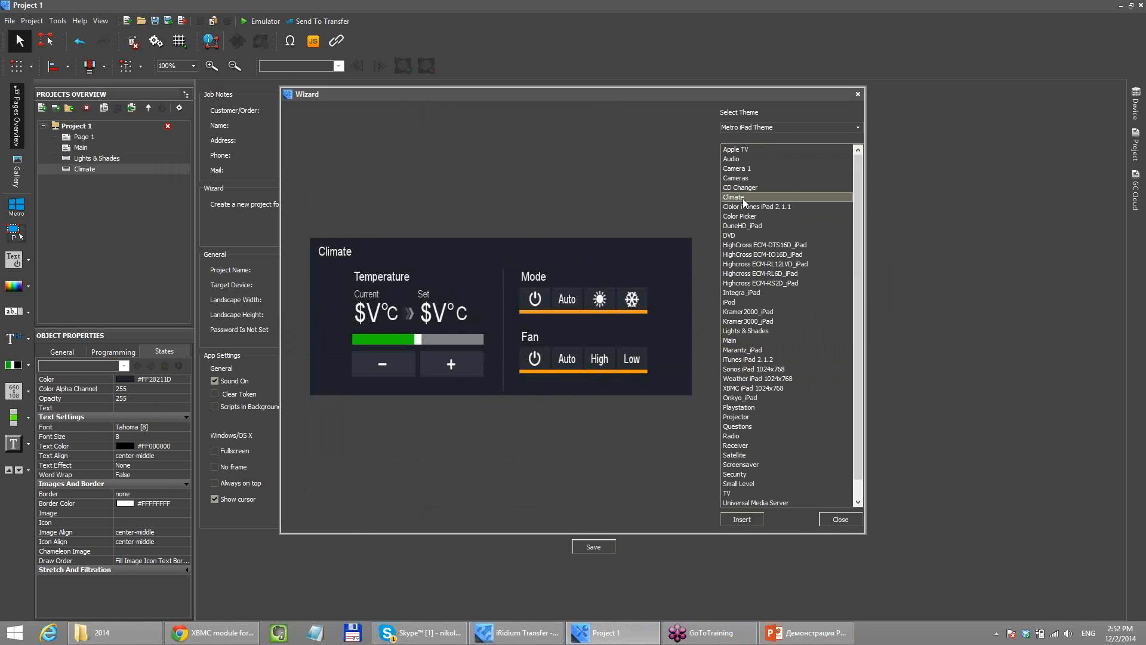
double_click(753, 148)
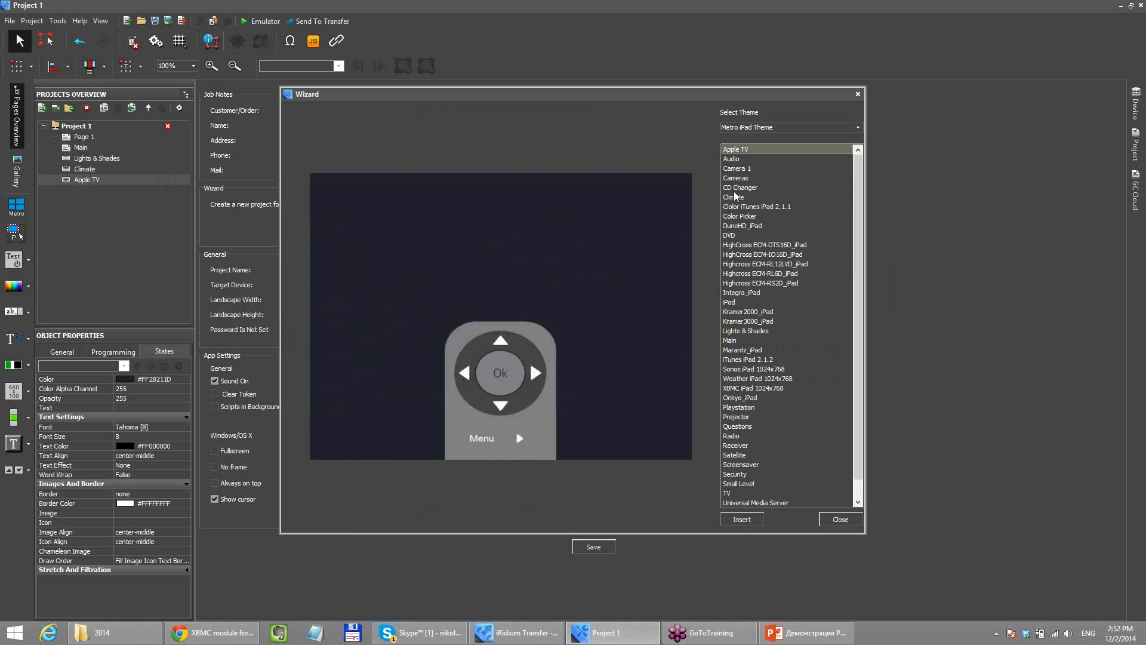
left_click(858, 95)
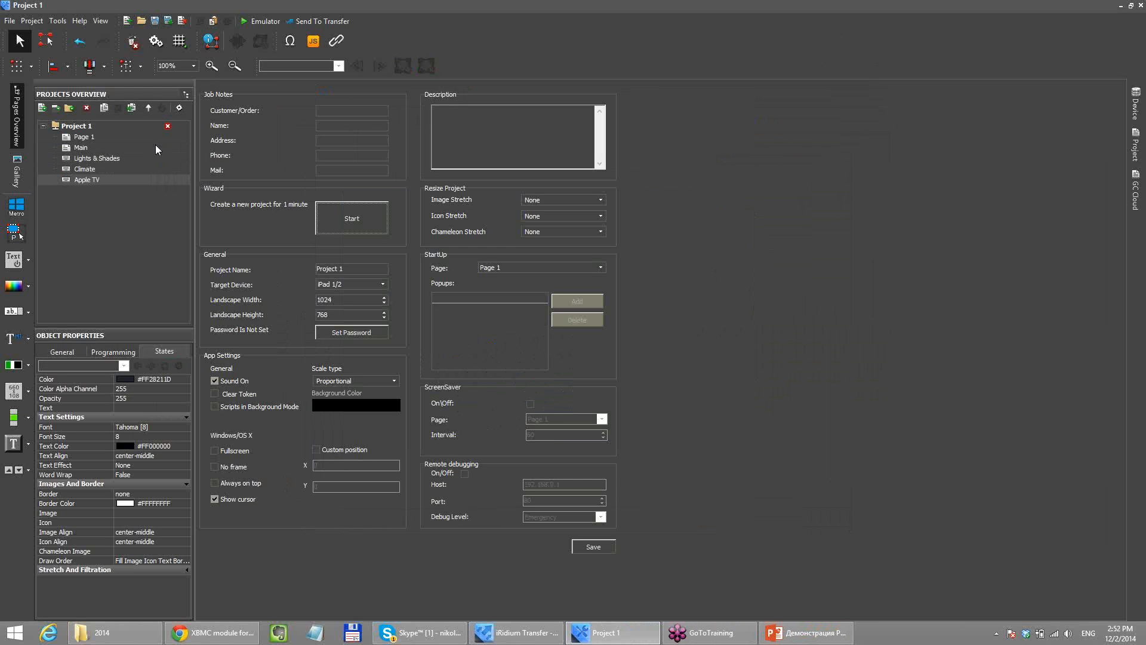
- Delete the empty Page 1 from the project
double_click(84, 138)
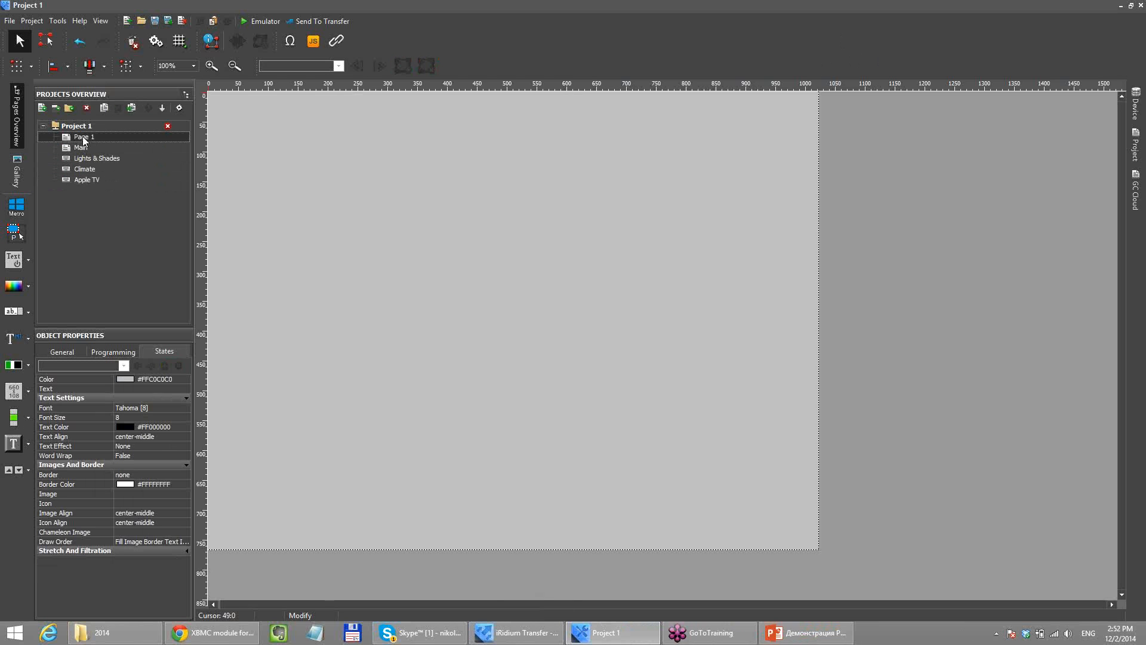
left_click(87, 108)
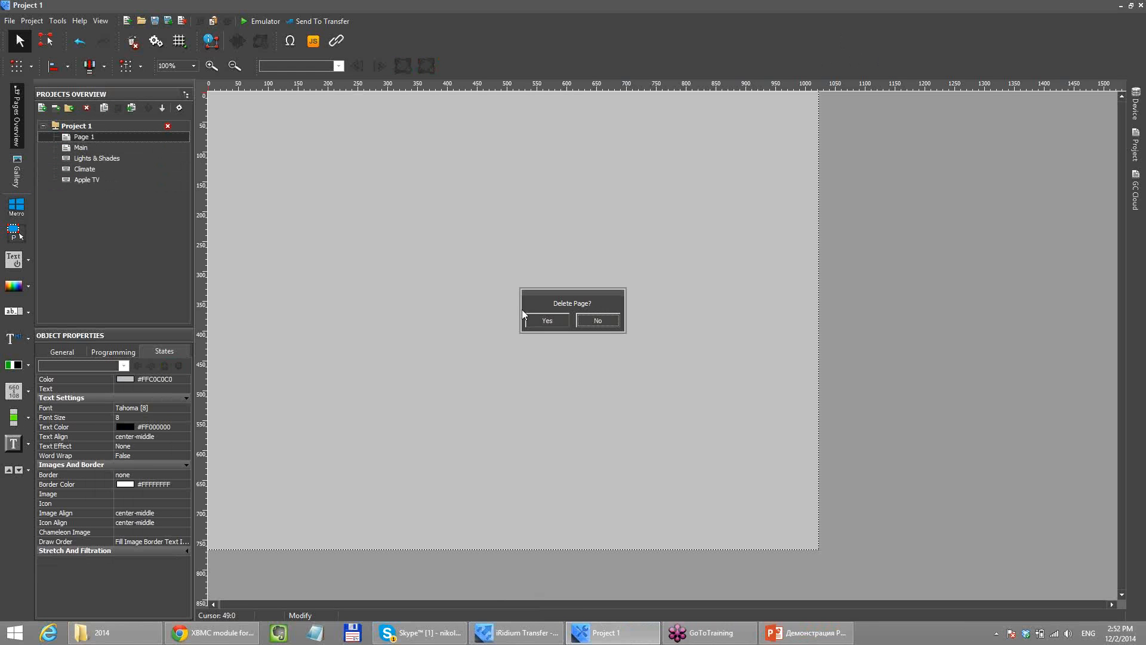
left_click(535, 317)
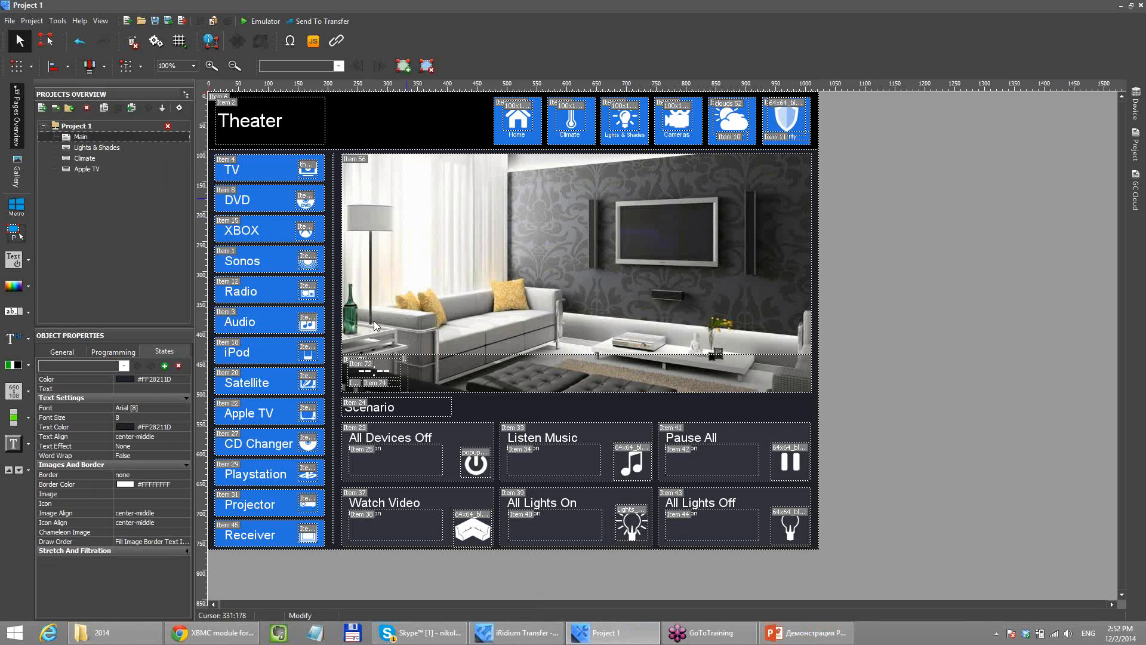
- Look through the inserted Lights & Shades, Climate and Apple TV popups
left_click(79, 149)
left_click(77, 159)
left_click(81, 168)
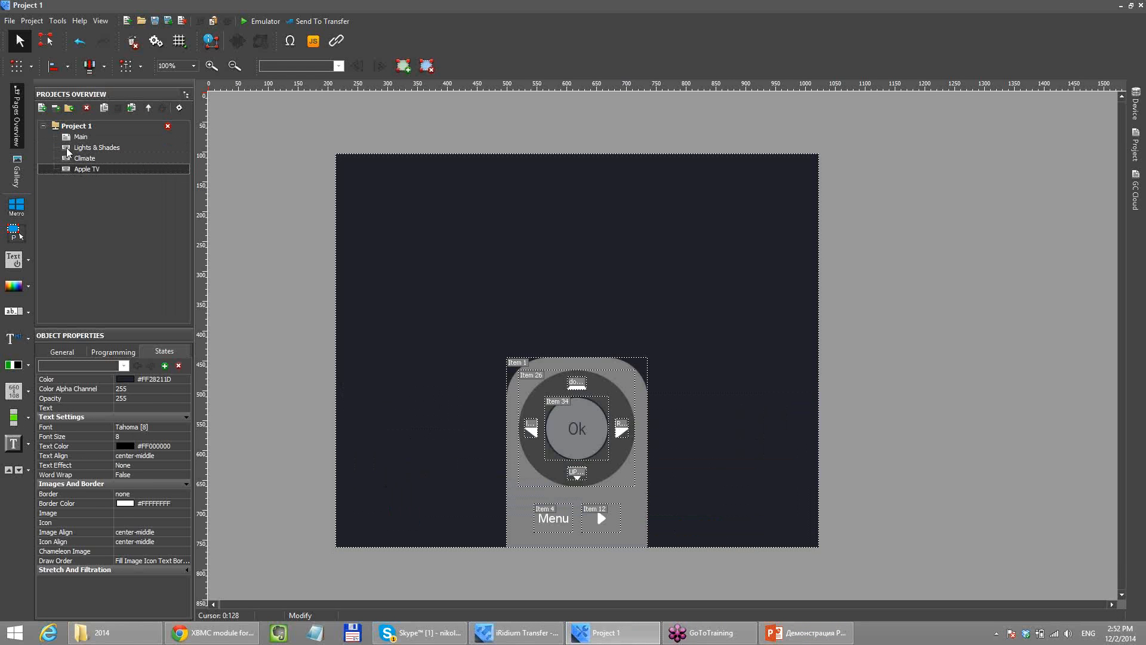
left_click(68, 150)
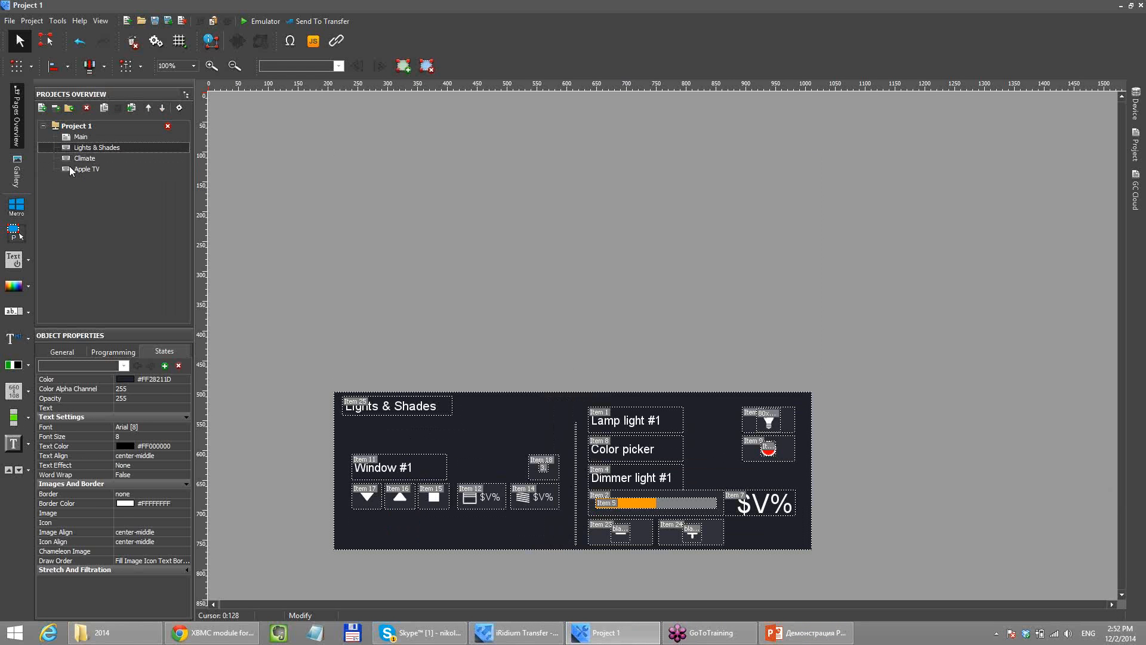
left_click(81, 160)
left_click(81, 168)
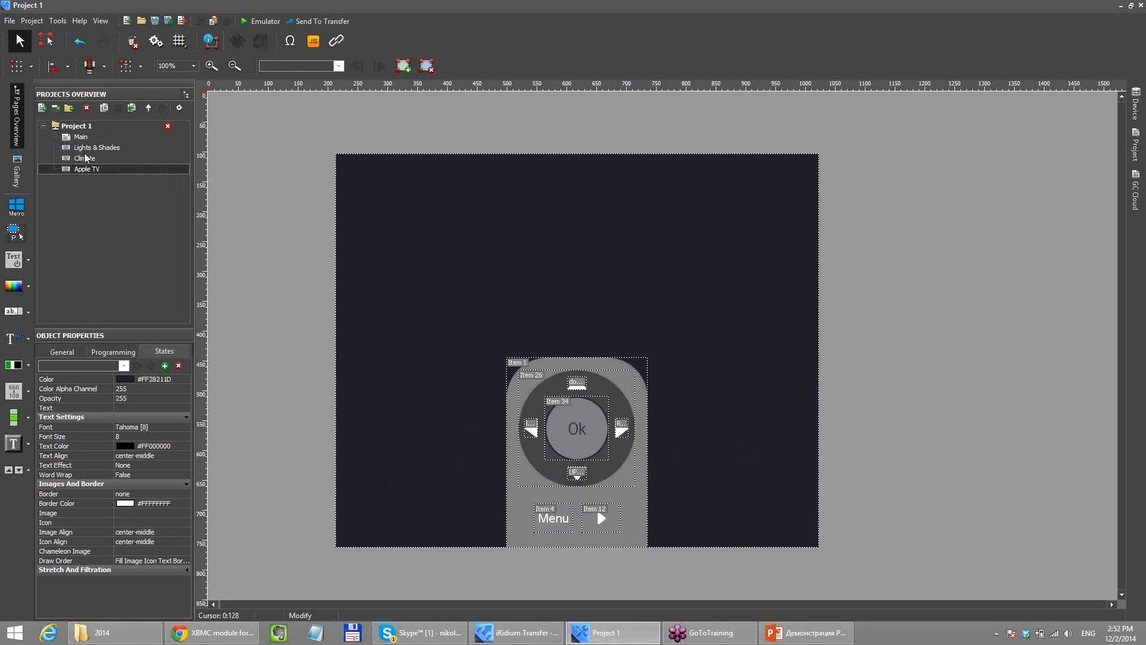
left_click(85, 158)
left_click(87, 149)
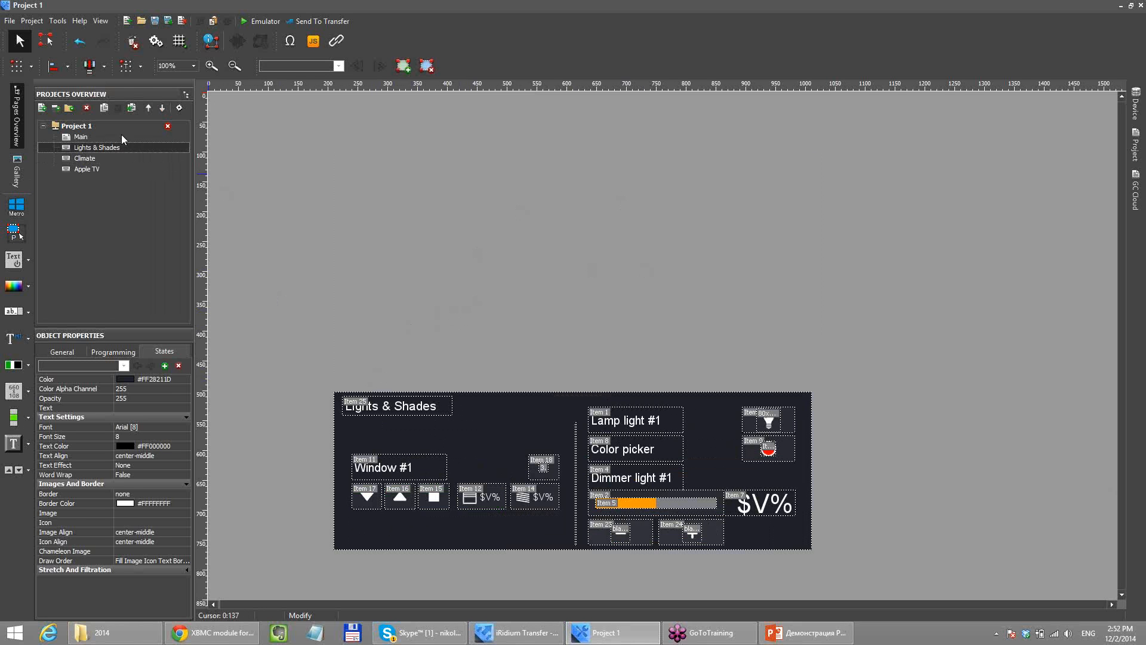
- Open the Main page and select its TV button
double_click(77, 138)
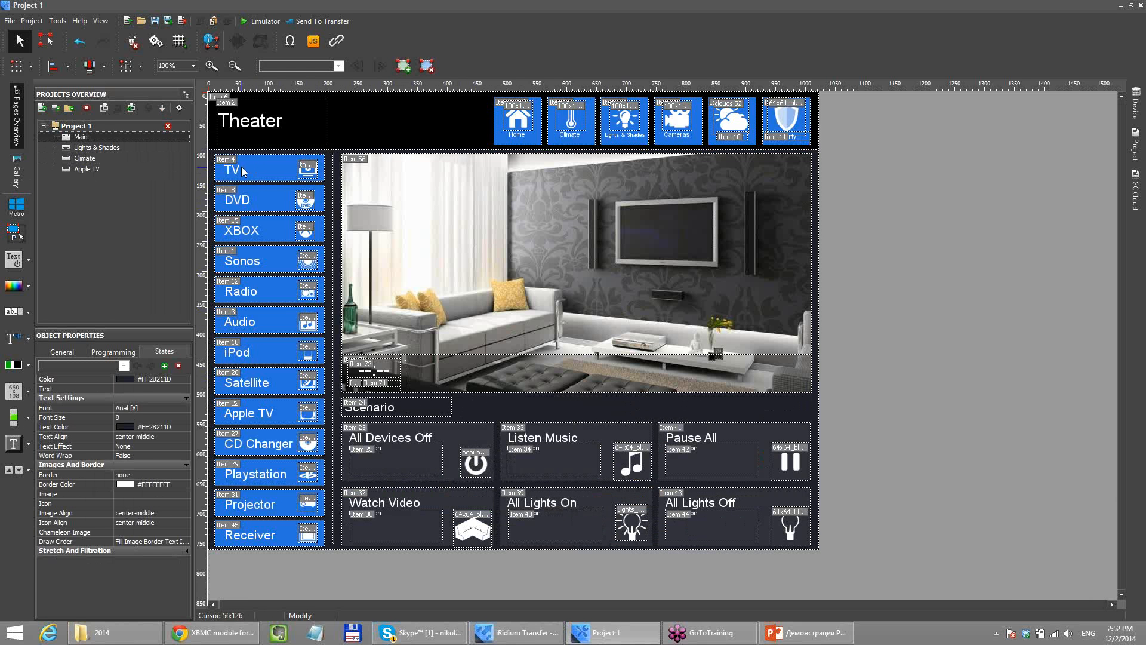
left_click(275, 176)
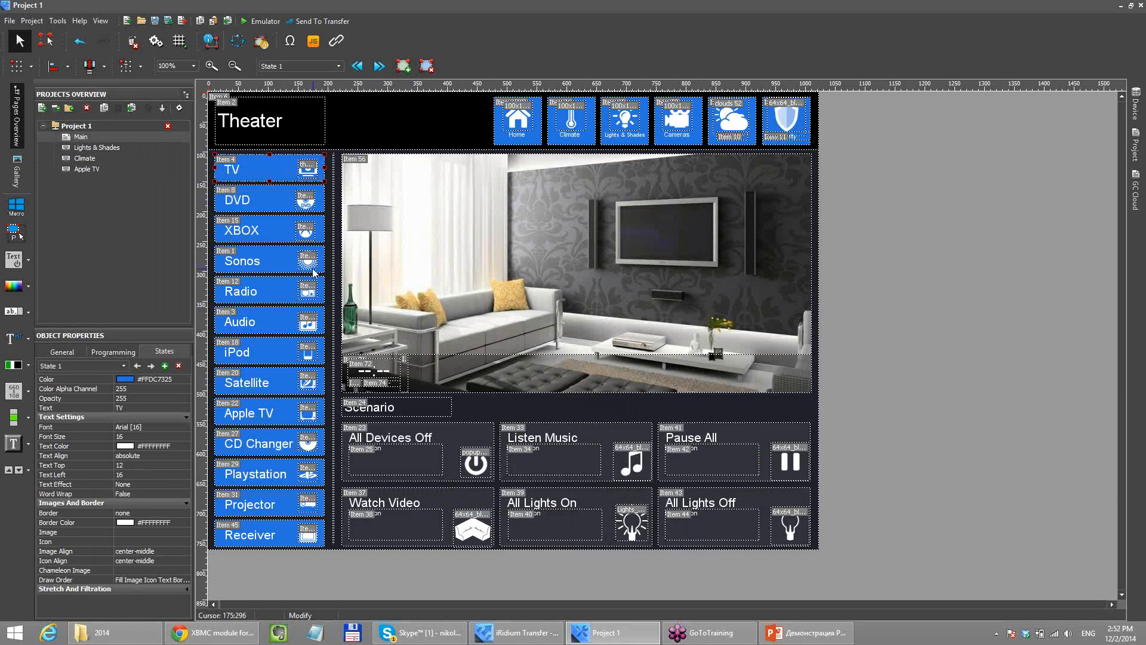
- Change the TV button's text to "Lights" for all states
left_click(123, 366)
left_click(107, 374)
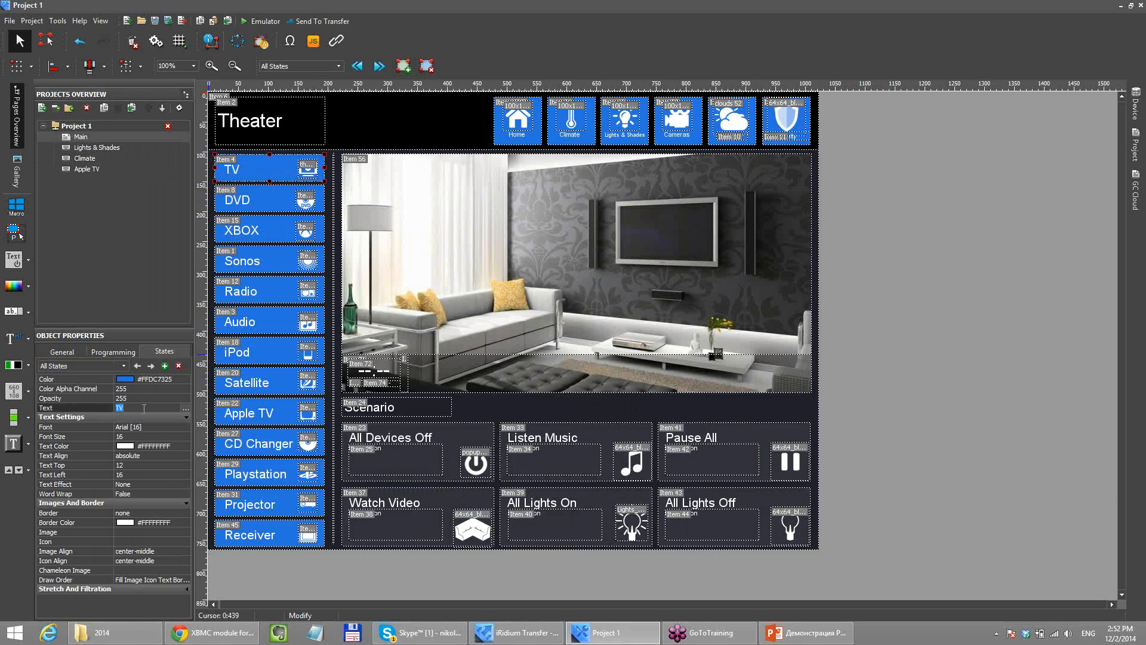
type("Lights")
key("Return")
left_click(377, 125)
- Add a Show Popup command for the Lights & Shades popup to the Lights button's Press event
left_click(288, 177)
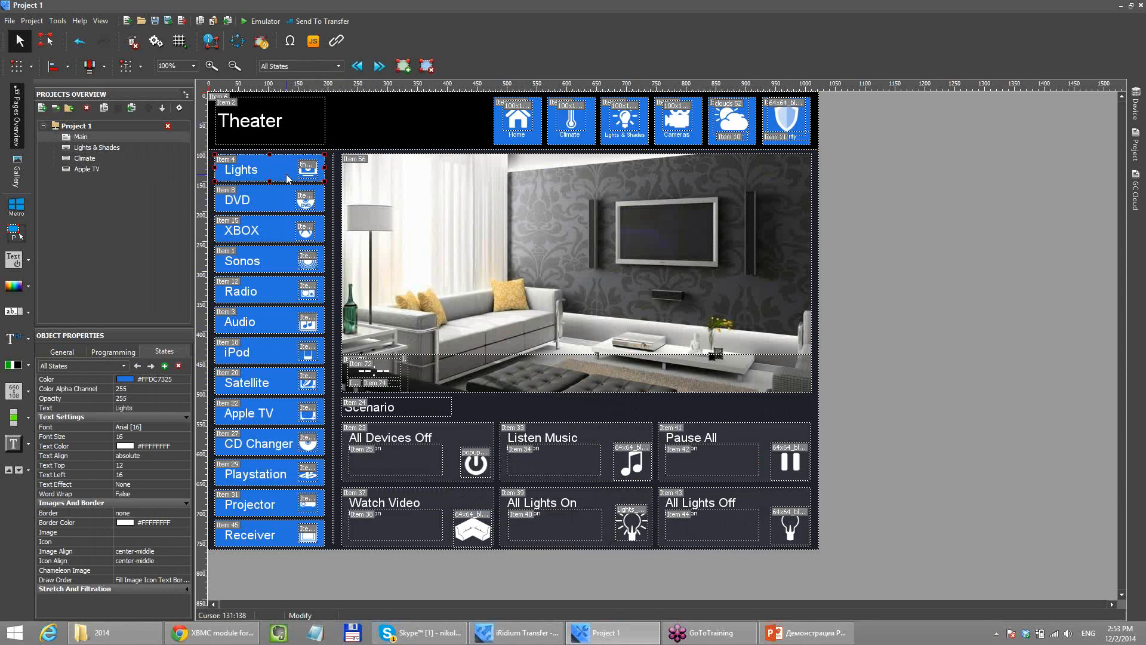
left_click(114, 351)
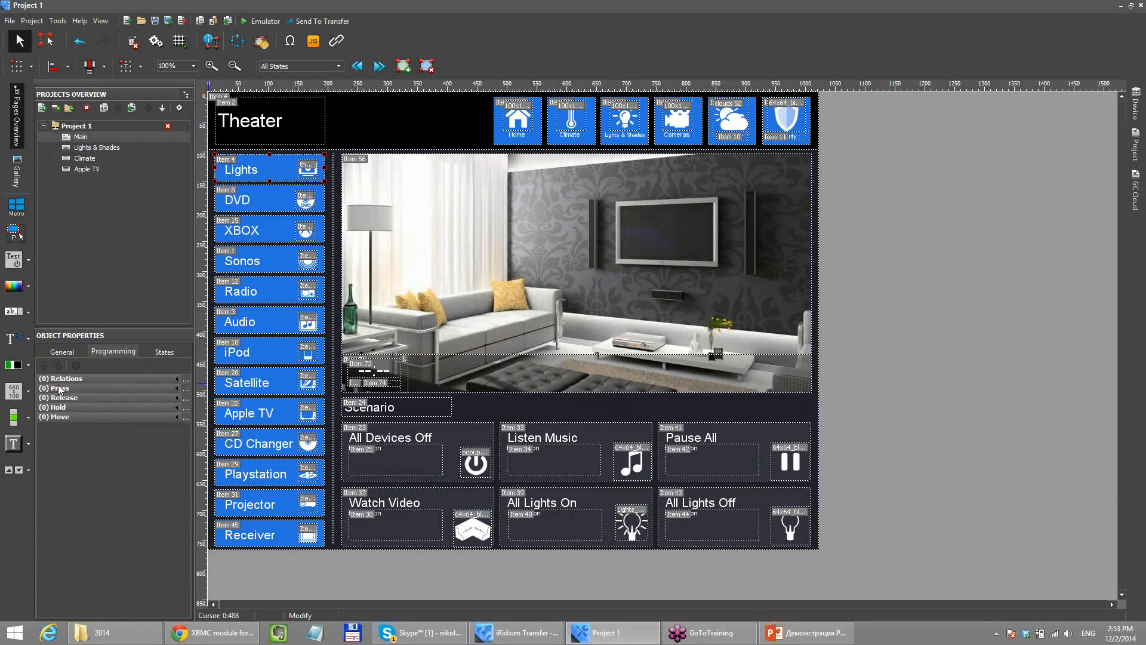
left_click(185, 388)
left_click(678, 207)
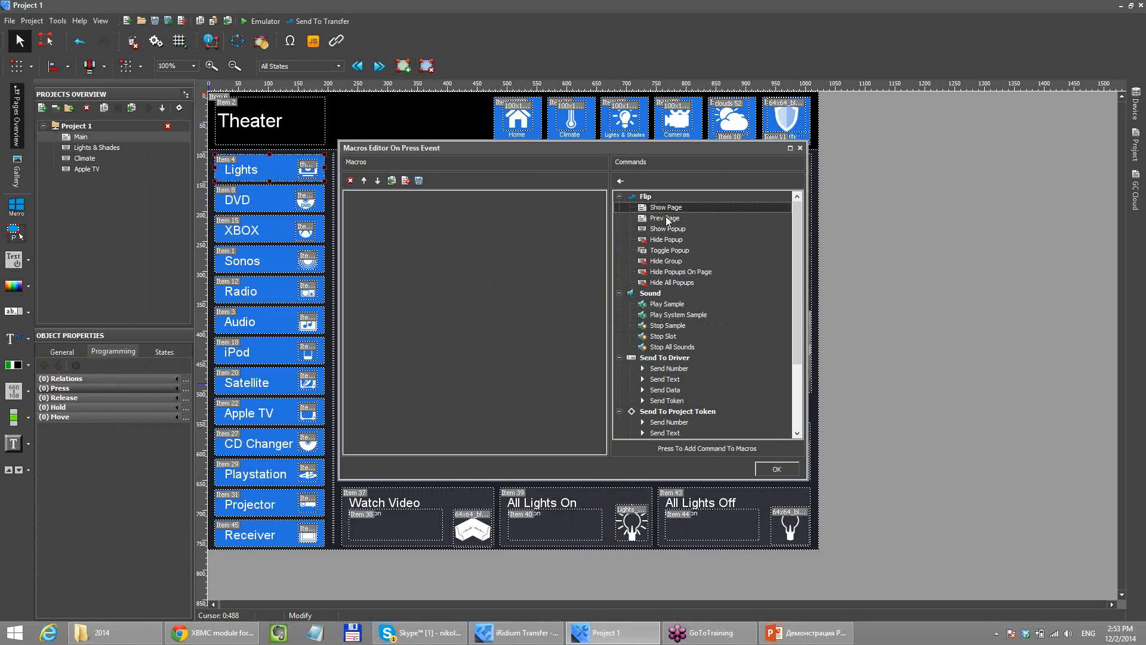
left_click(669, 218)
left_click_drag(587, 152, 628, 71)
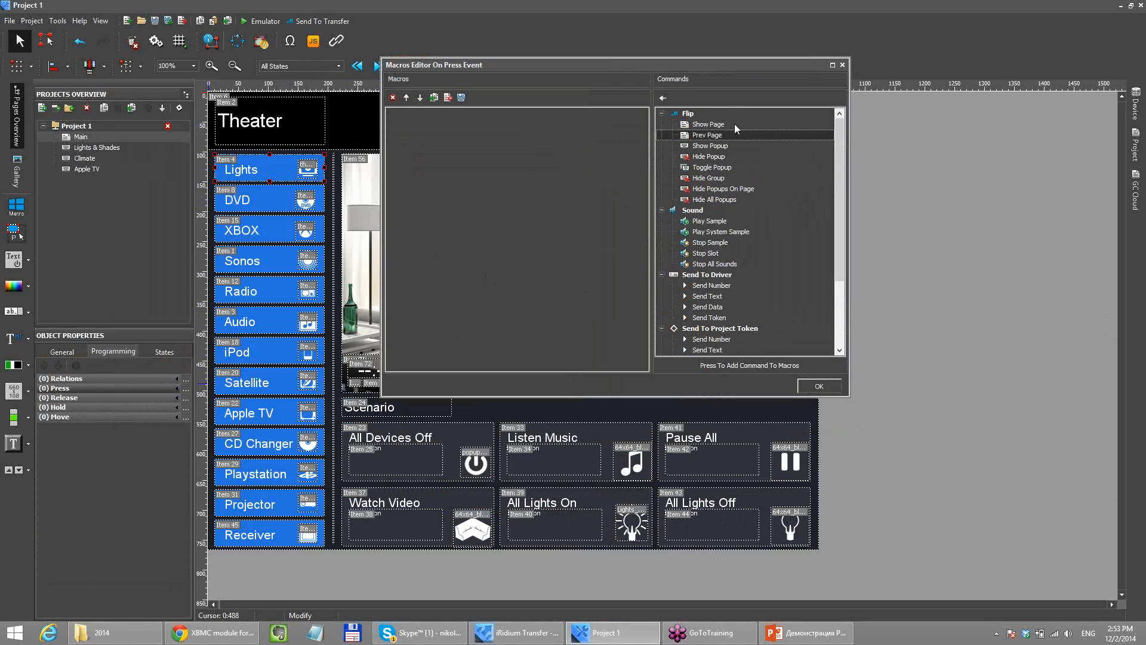
scroll(738, 253, "down", 3)
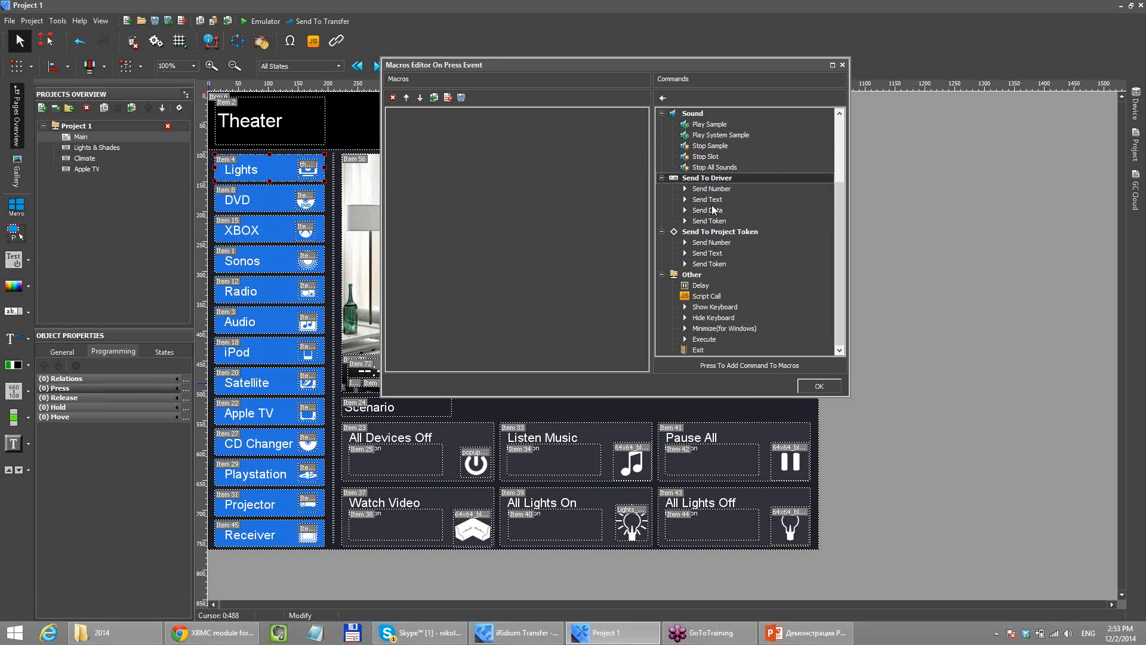
scroll(734, 269, "up", 3)
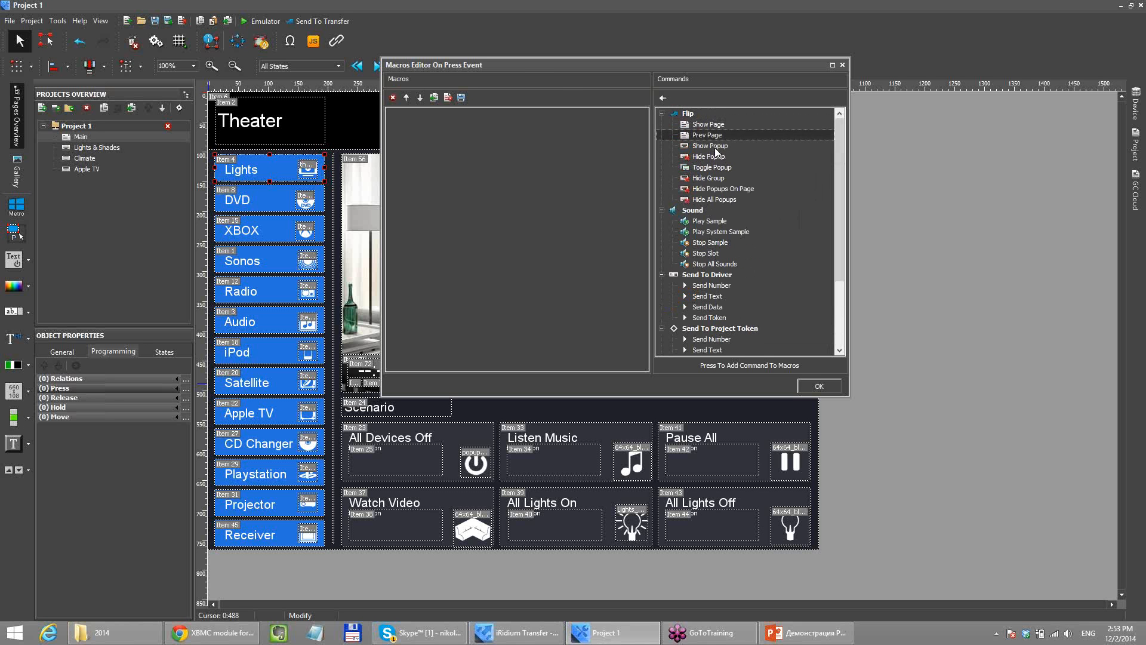
left_click(715, 146)
left_click(677, 314)
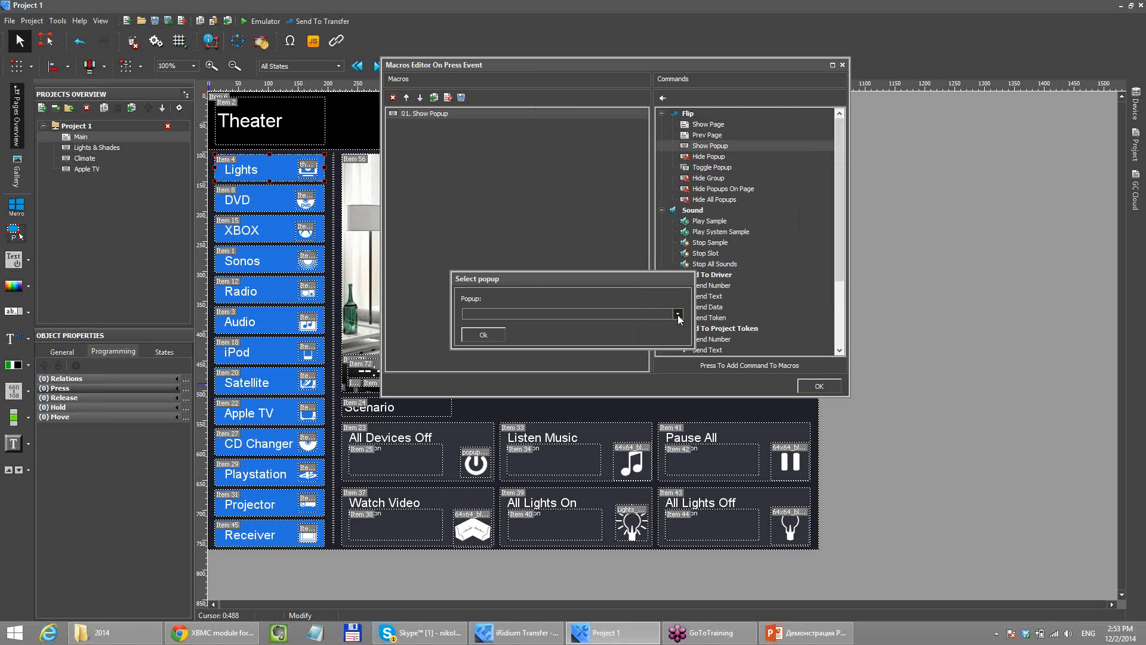
left_click(504, 340)
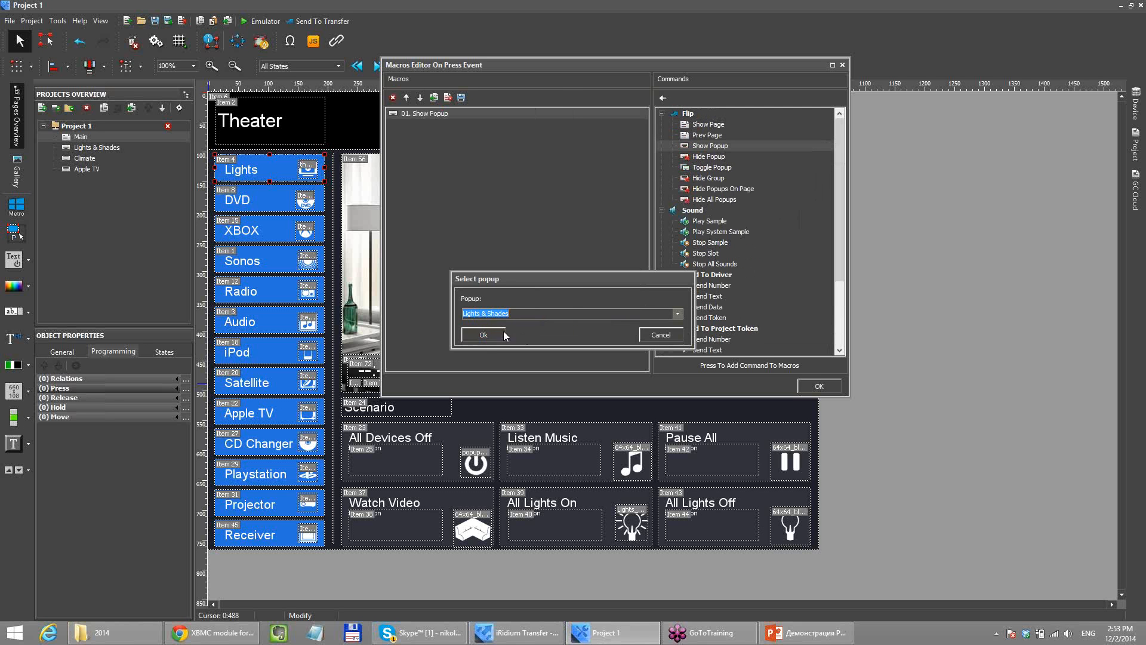
left_click(480, 335)
left_click(819, 386)
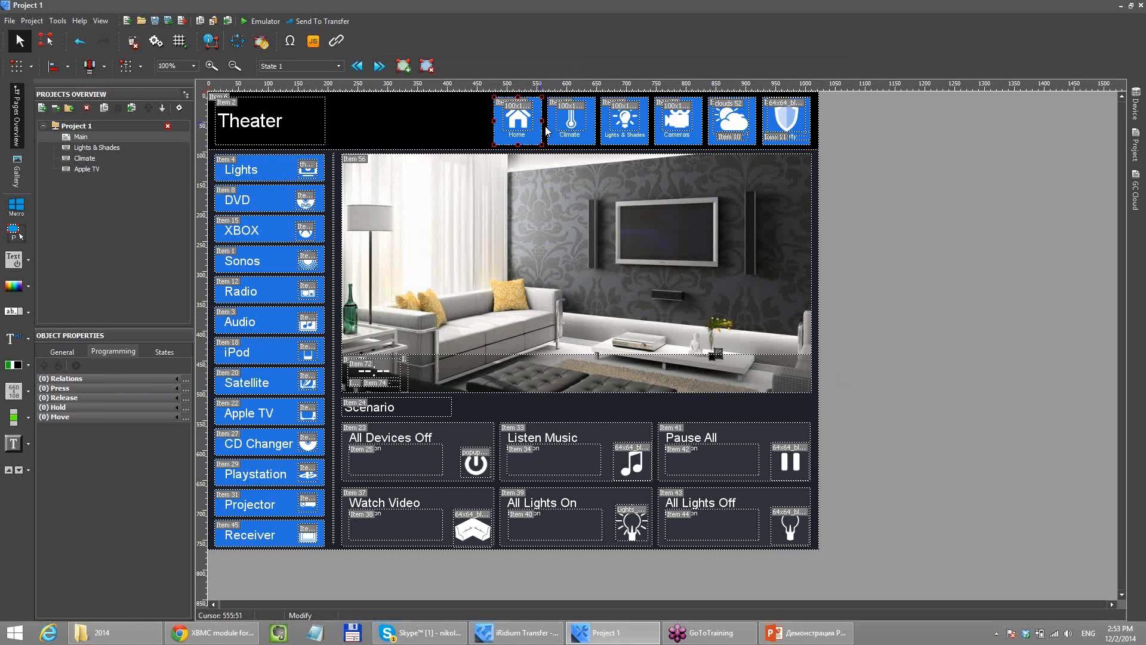
- Program the Home button's Press event to hide all popups and show the Main page
left_click(185, 388)
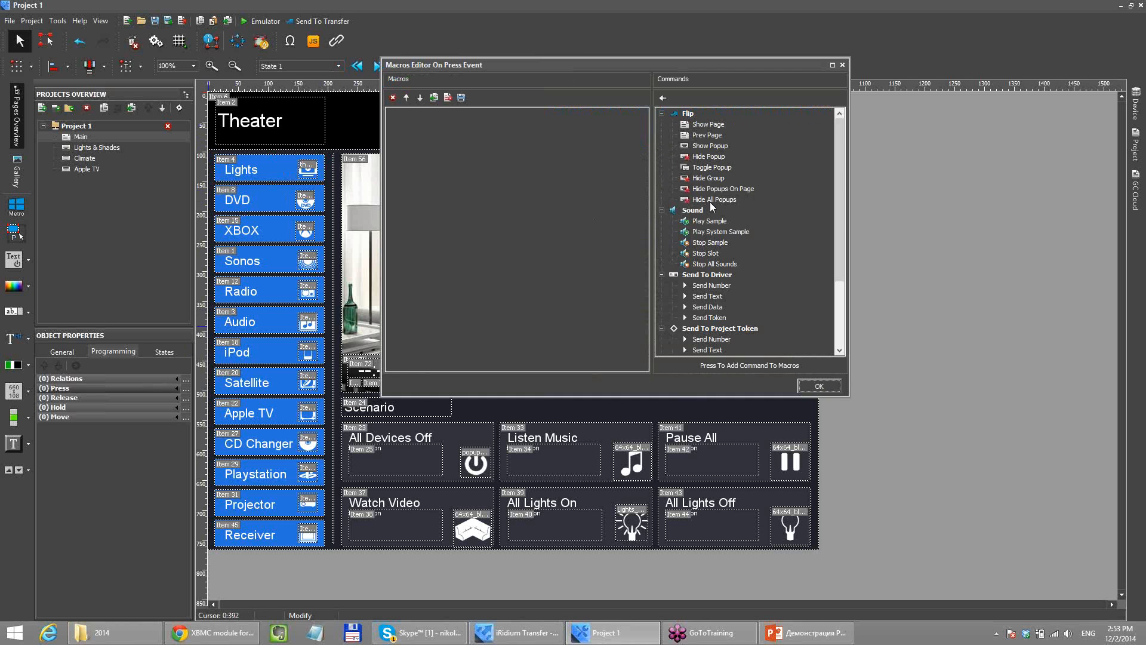
double_click(722, 199)
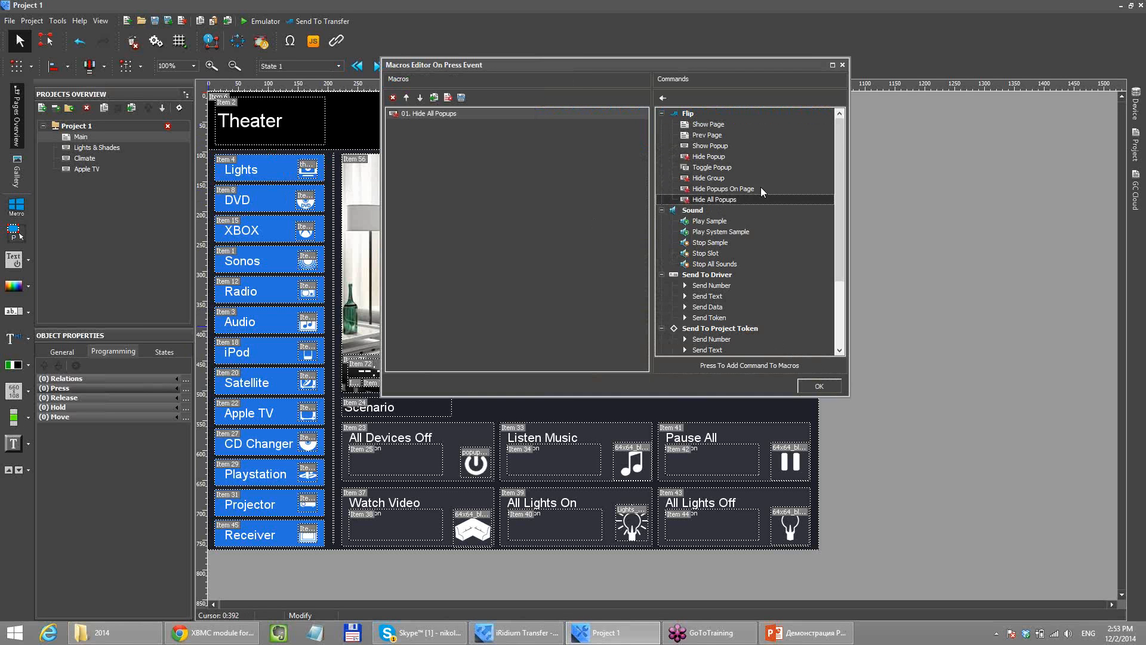
double_click(719, 126)
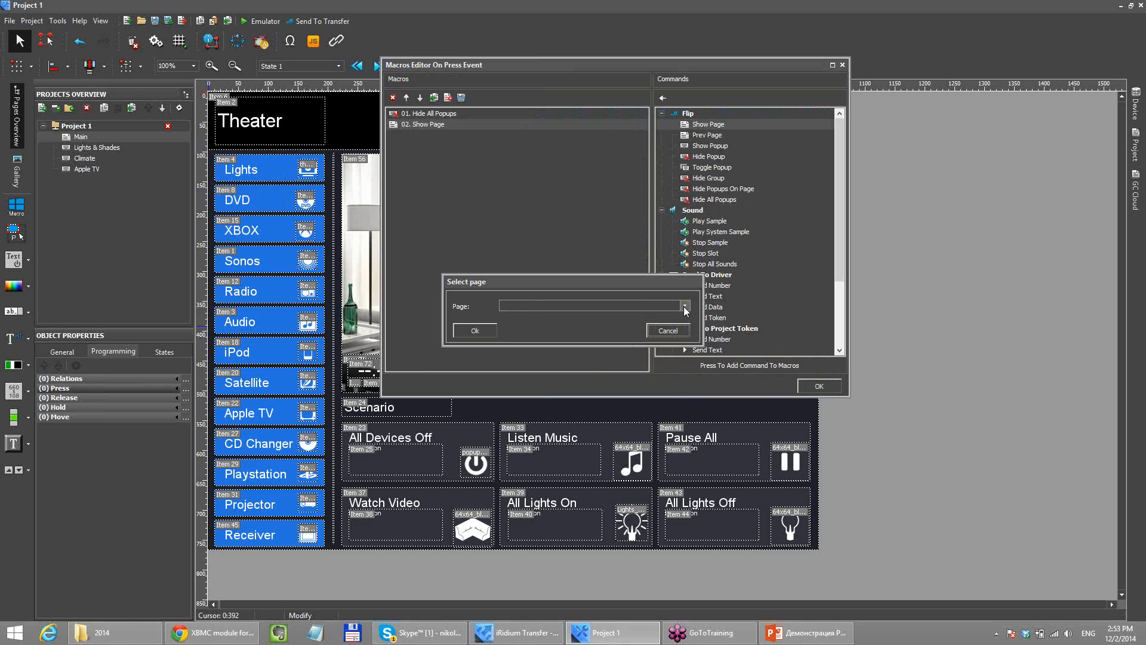
left_click(686, 306)
left_click(616, 316)
left_click(476, 331)
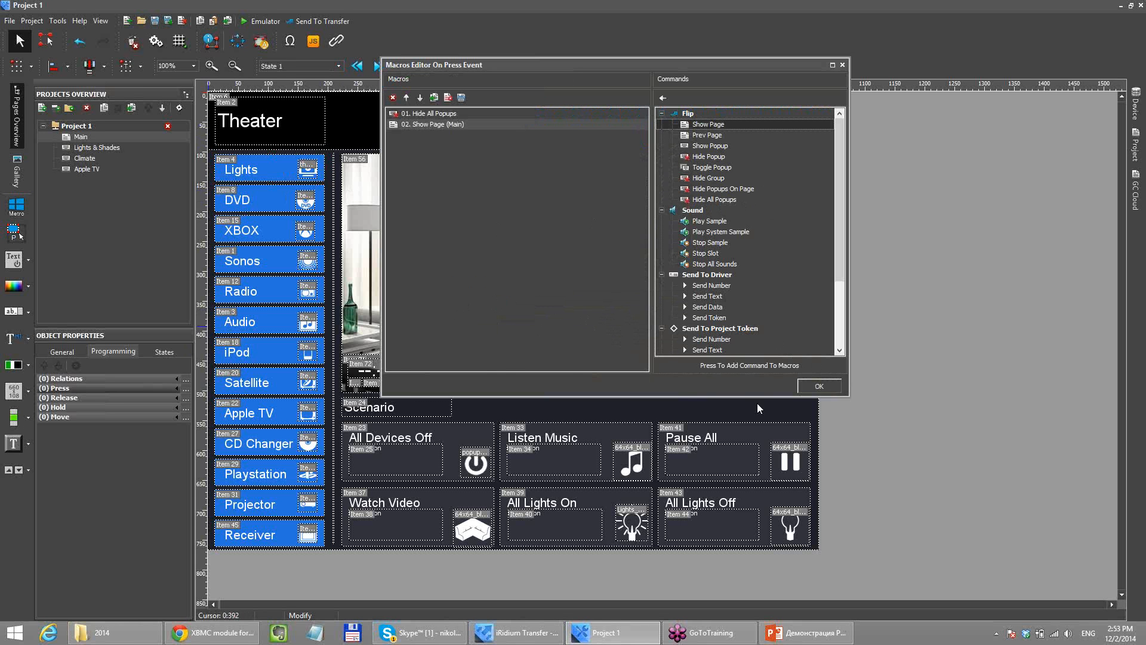
left_click(819, 386)
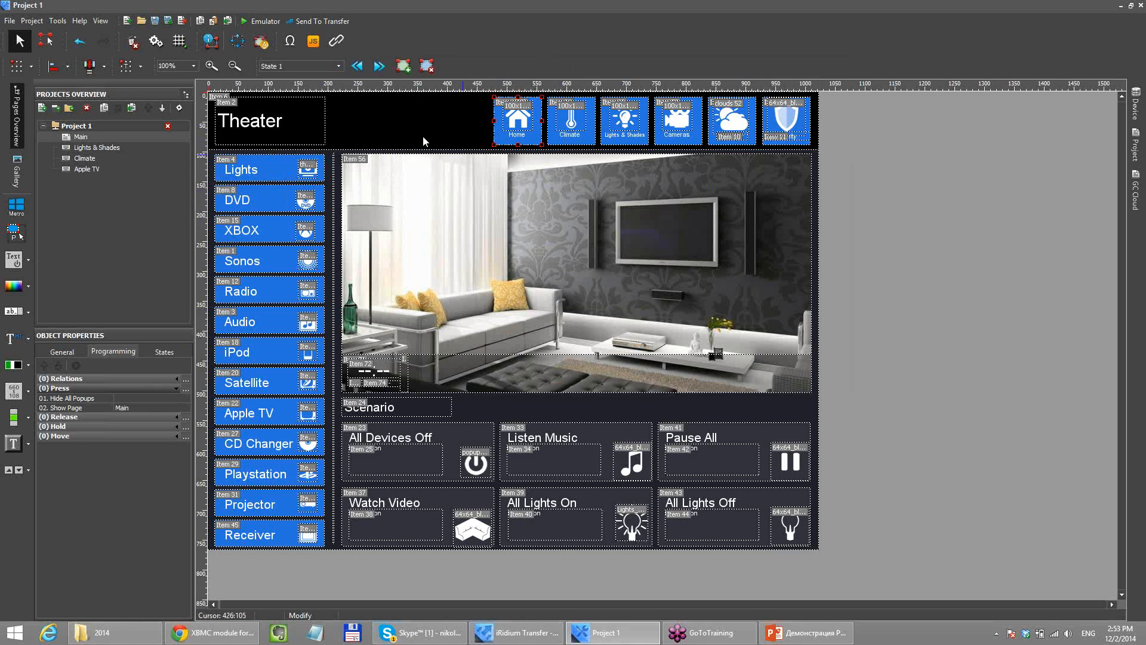
- Run the project in the emulator, test the Lights and Home buttons, and close the emulator
left_click(263, 22)
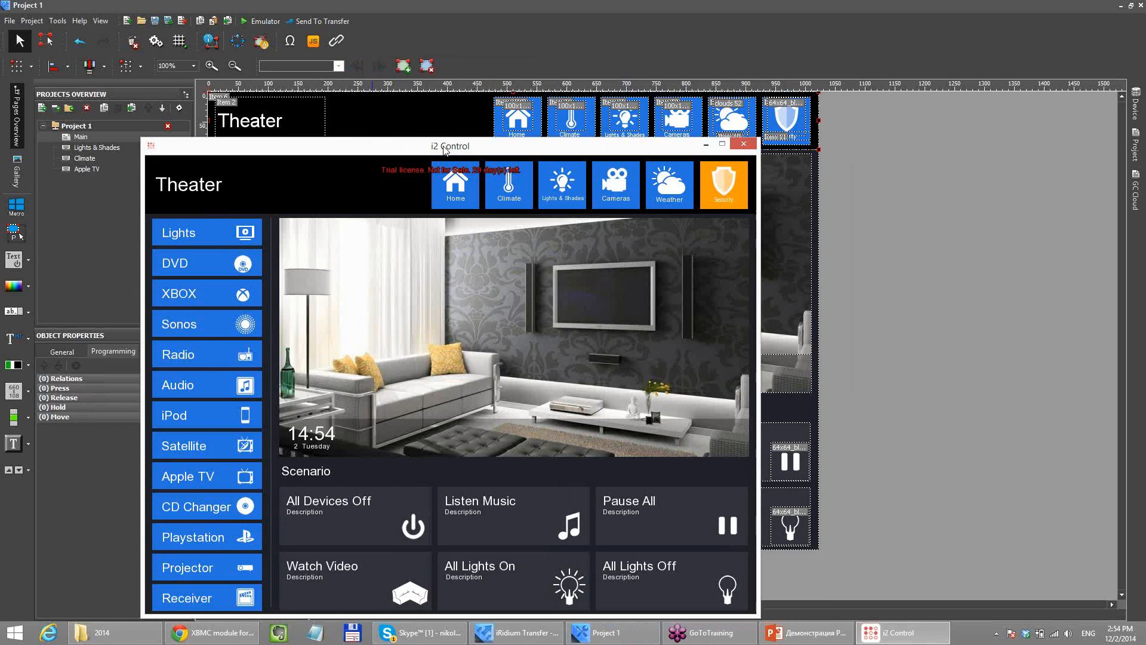
left_click_drag(445, 149, 564, 53)
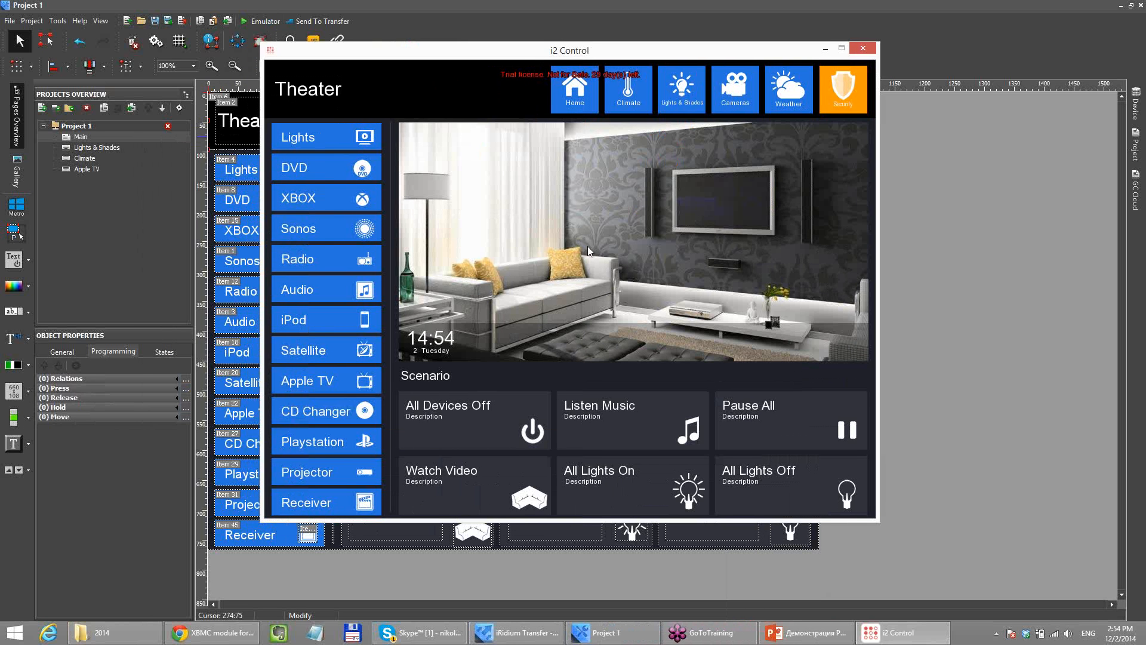
left_click(316, 138)
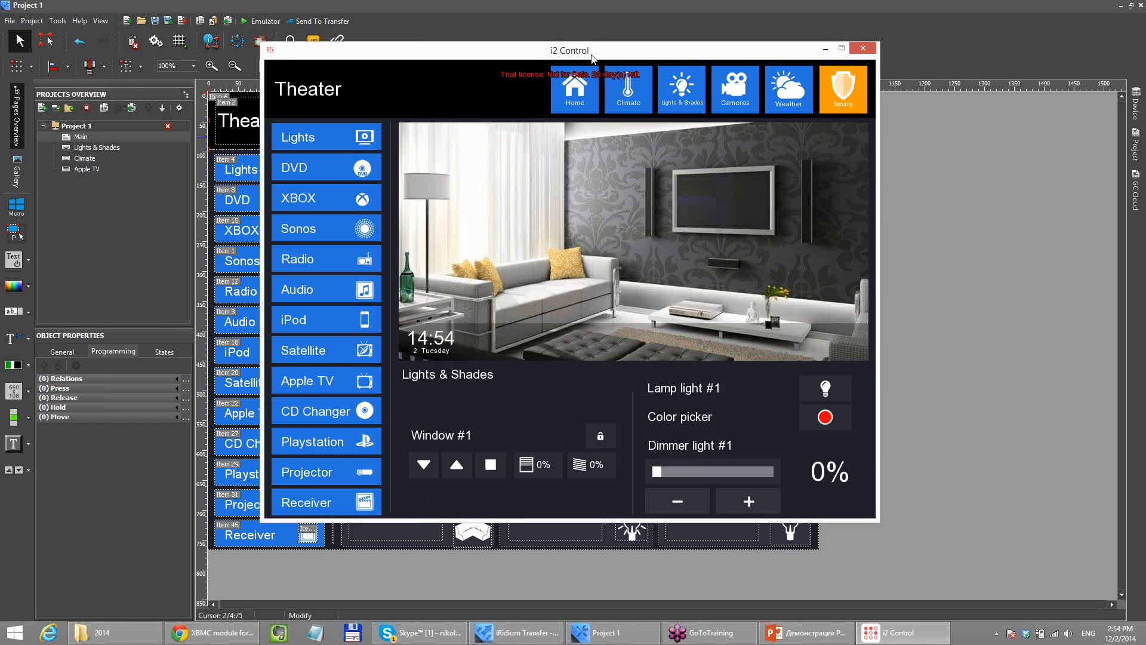
left_click(573, 89)
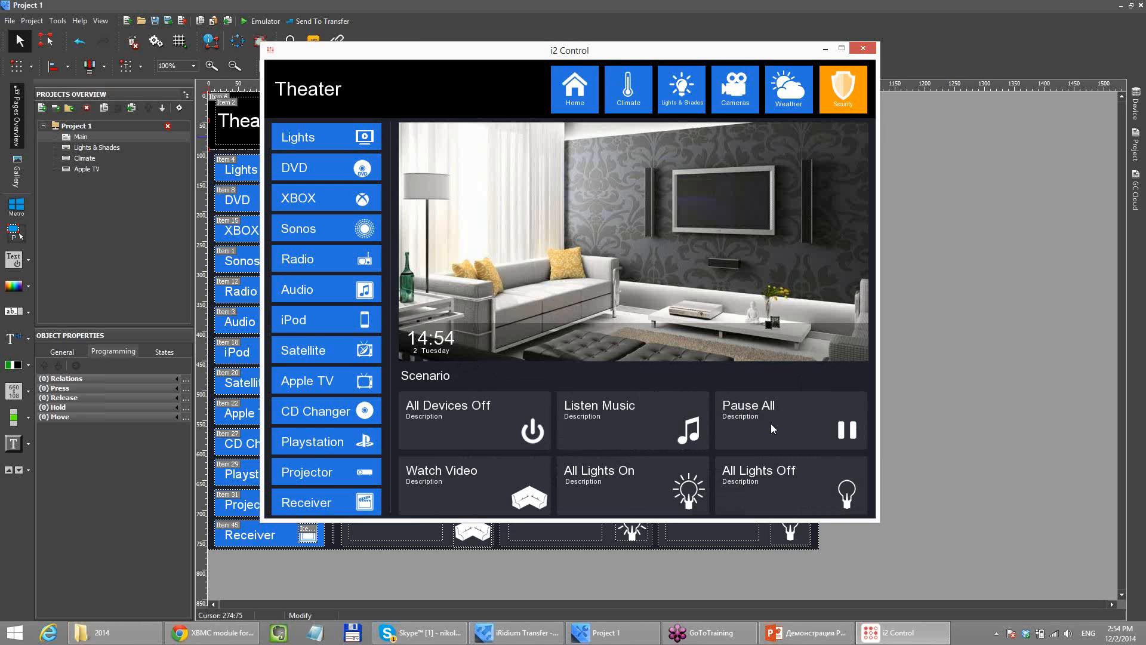
left_click(315, 144)
left_click(589, 103)
left_click(864, 49)
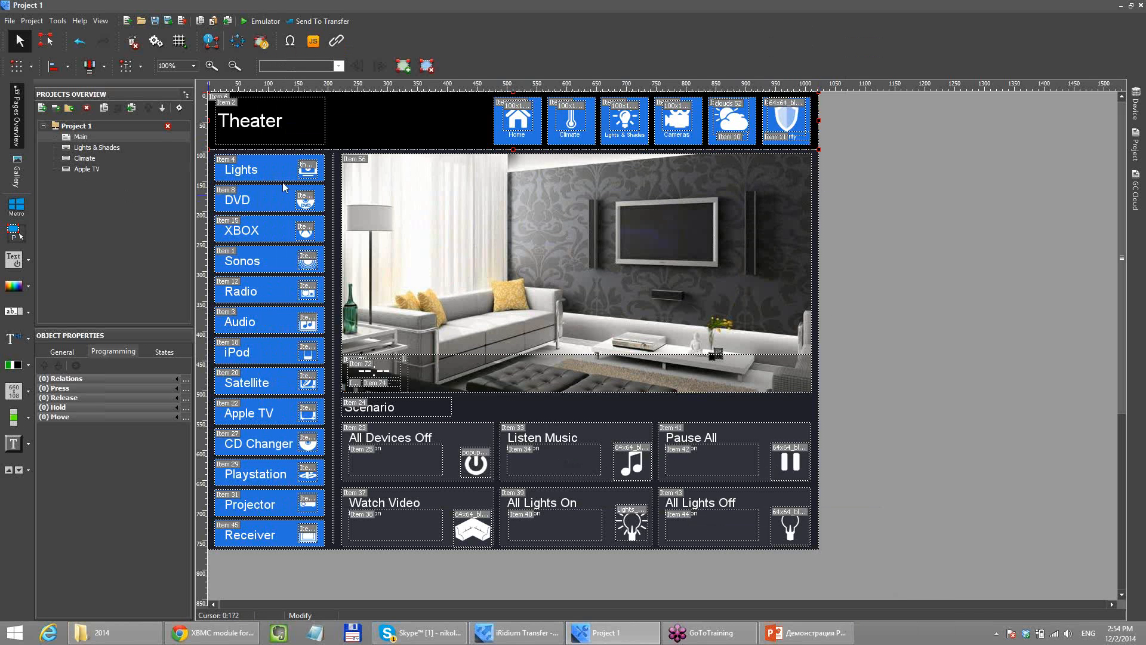
- Open the Lights & Shades popup and delete the HDL-BUS Pro Network (UDP) driver from the project's devices
left_click(98, 147)
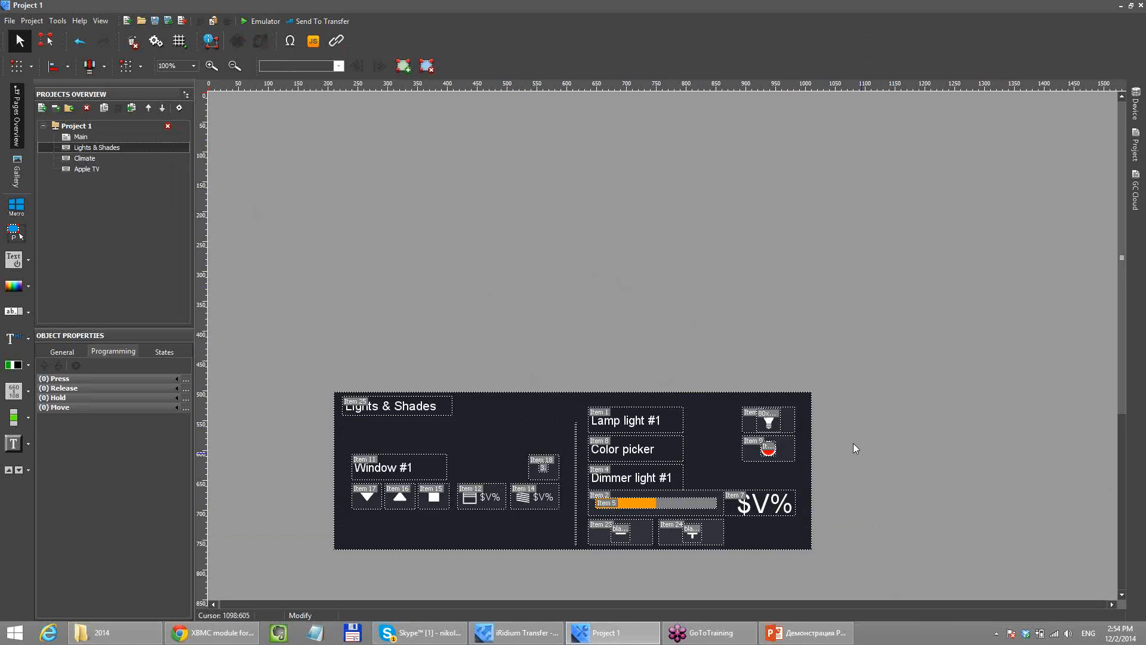
left_click(787, 423)
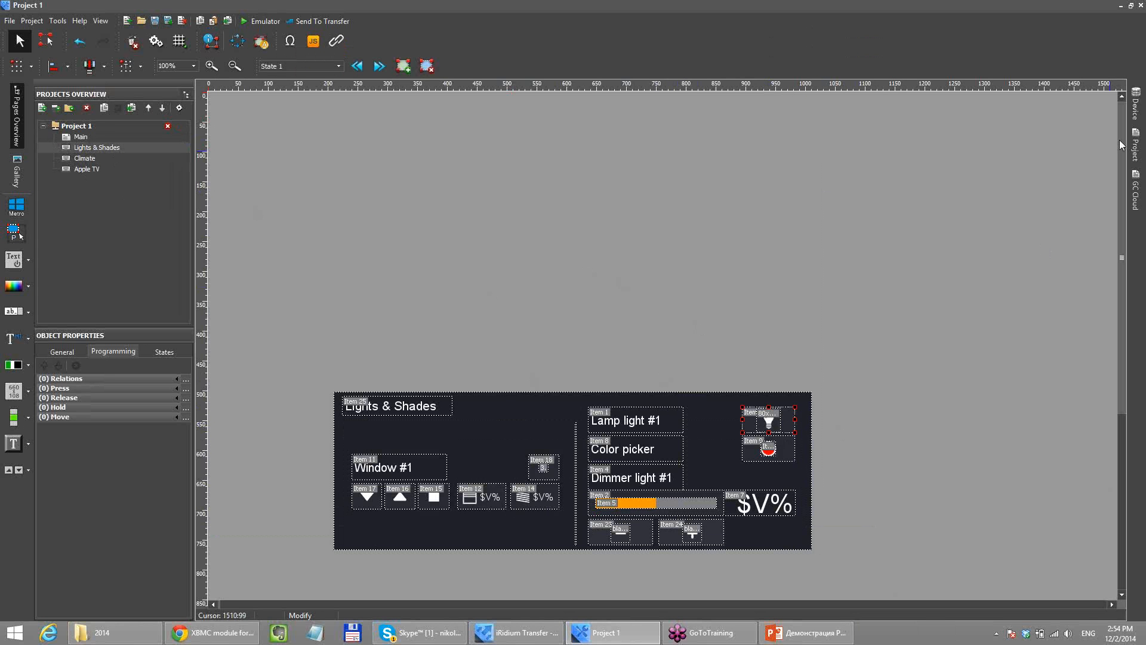
left_click(1136, 108)
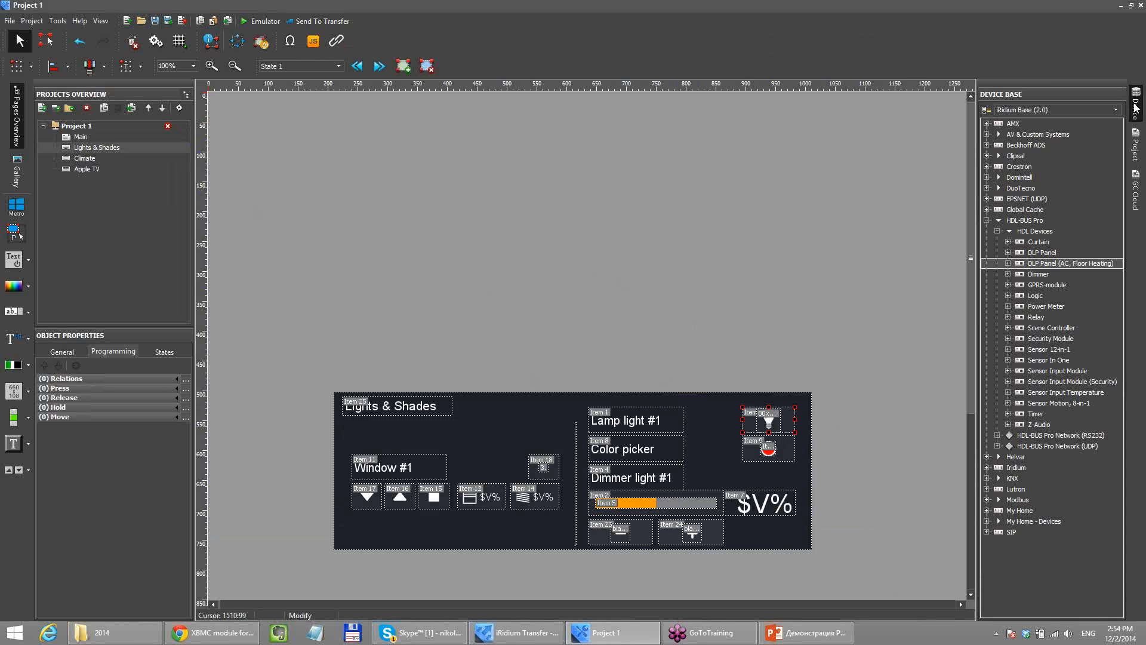
left_click(1136, 136)
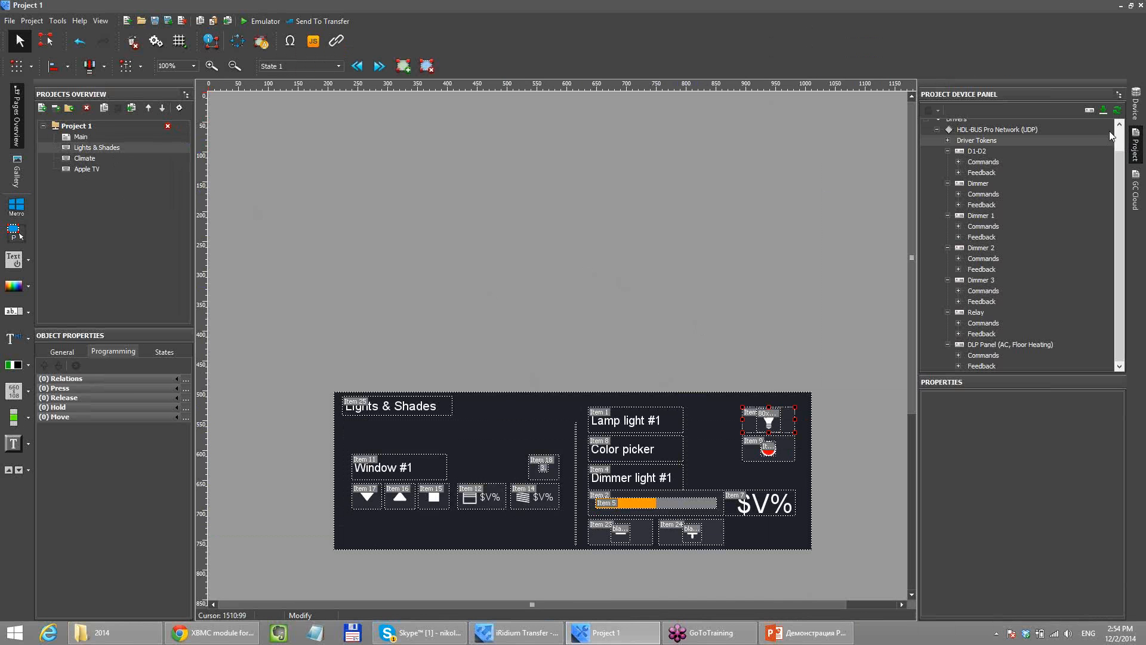
left_click(981, 143)
scroll(982, 148, "up", 1)
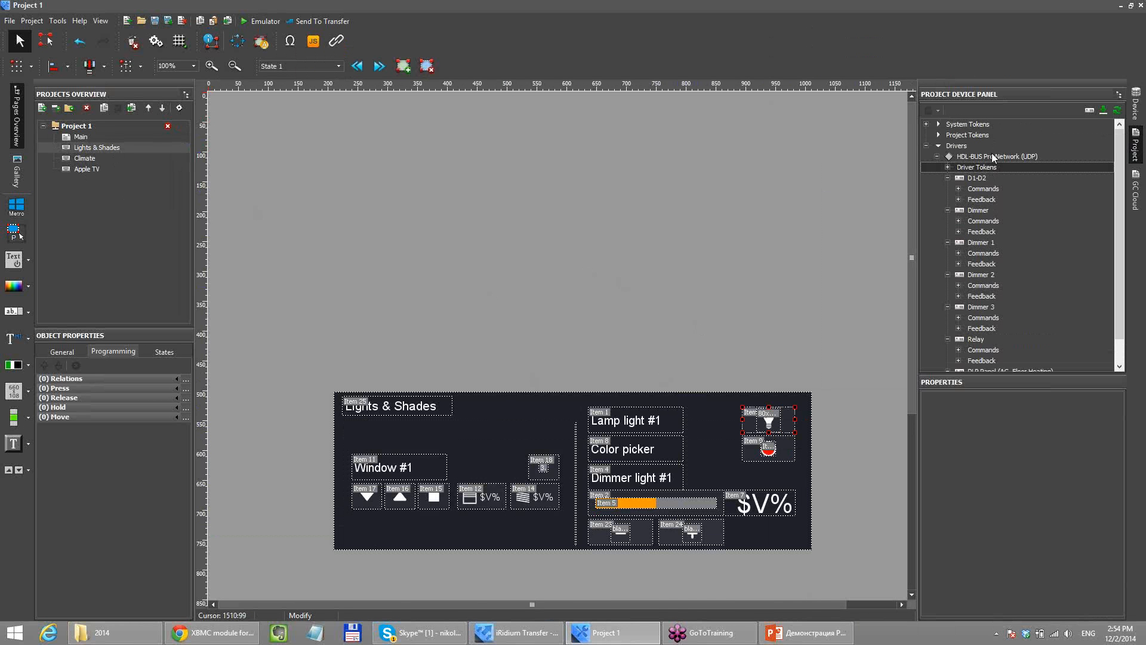
left_click(987, 157)
left_click(953, 111)
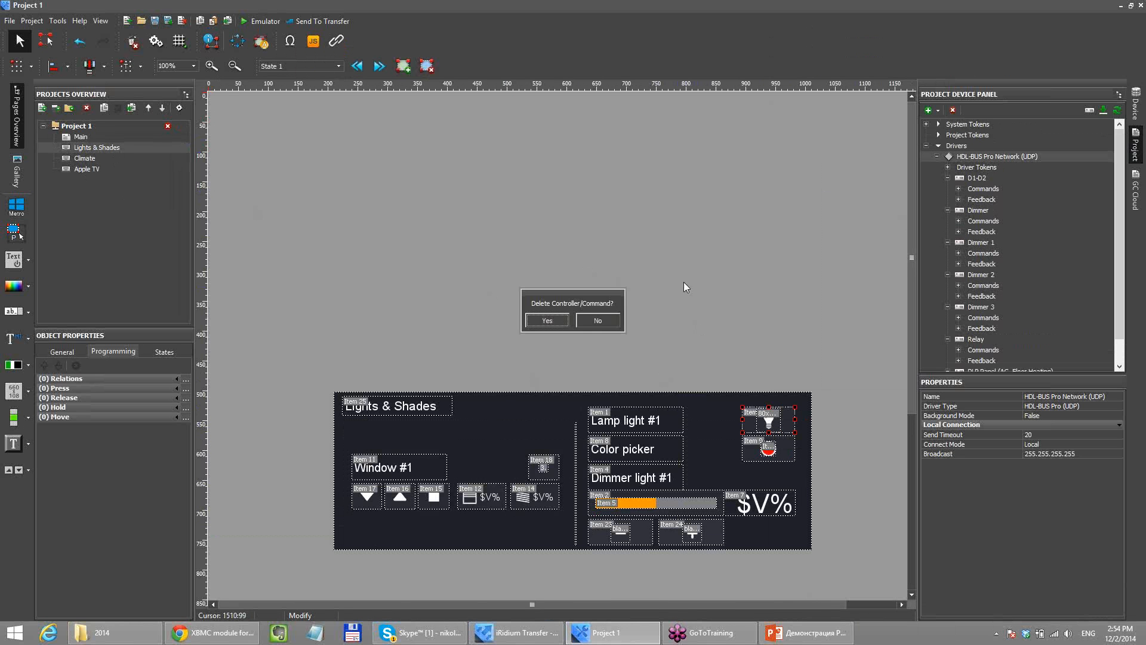
left_click(556, 320)
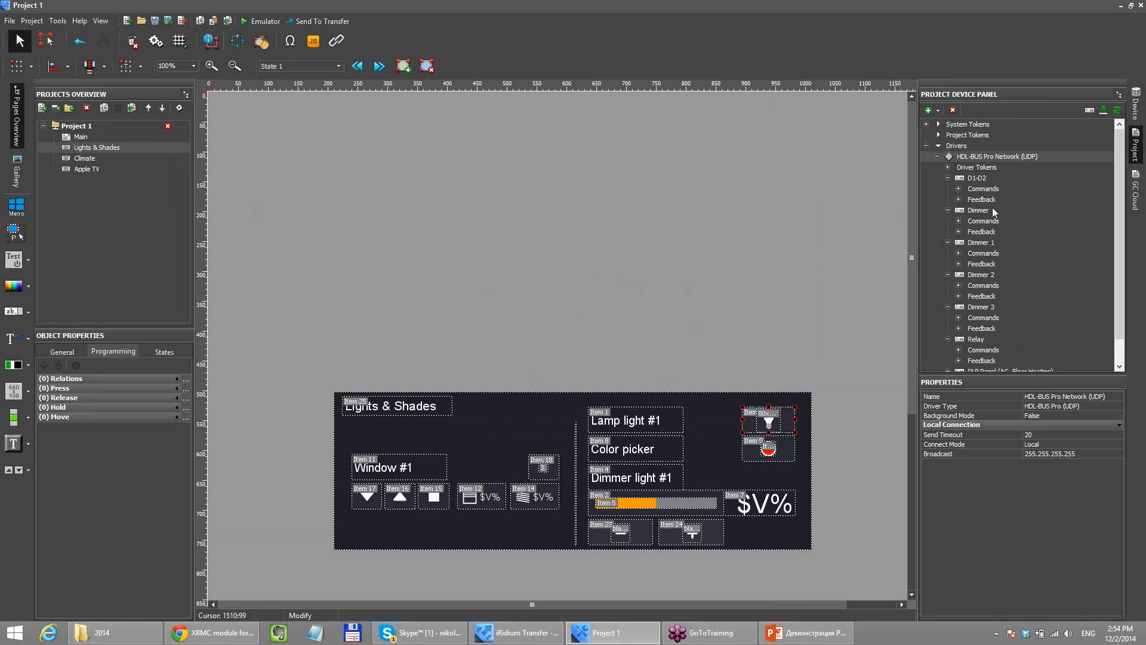
- Scan the HDL-BUS Pro network over UDP and add the found devices to the project
left_click(1103, 110)
left_click(1117, 111)
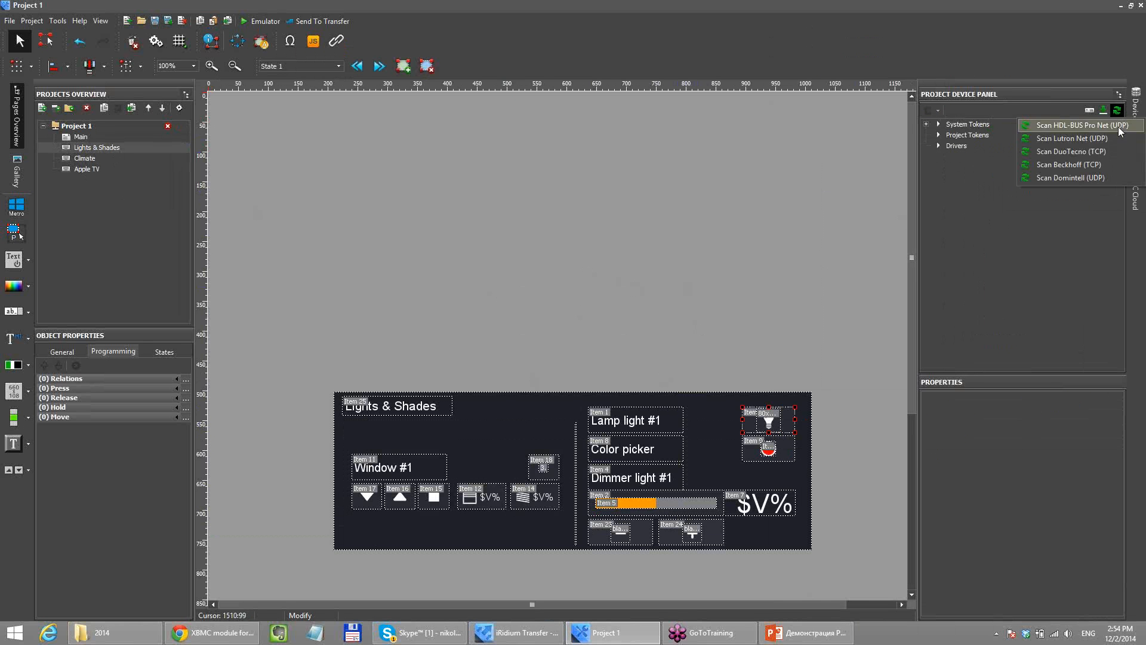
left_click(1119, 128)
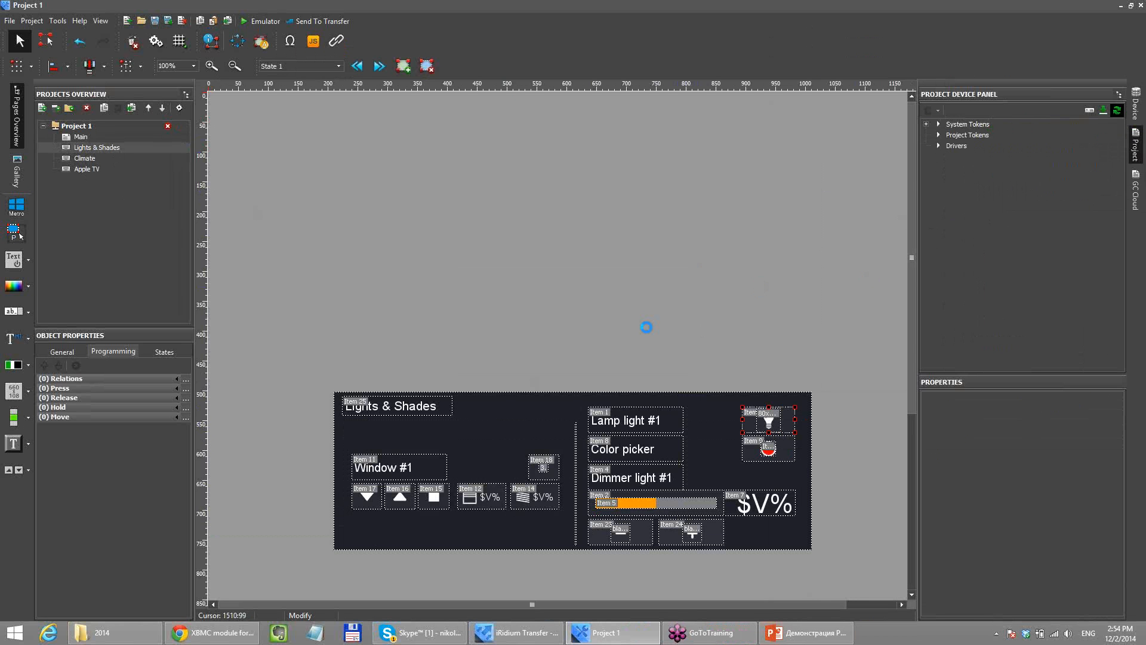
left_click(637, 417)
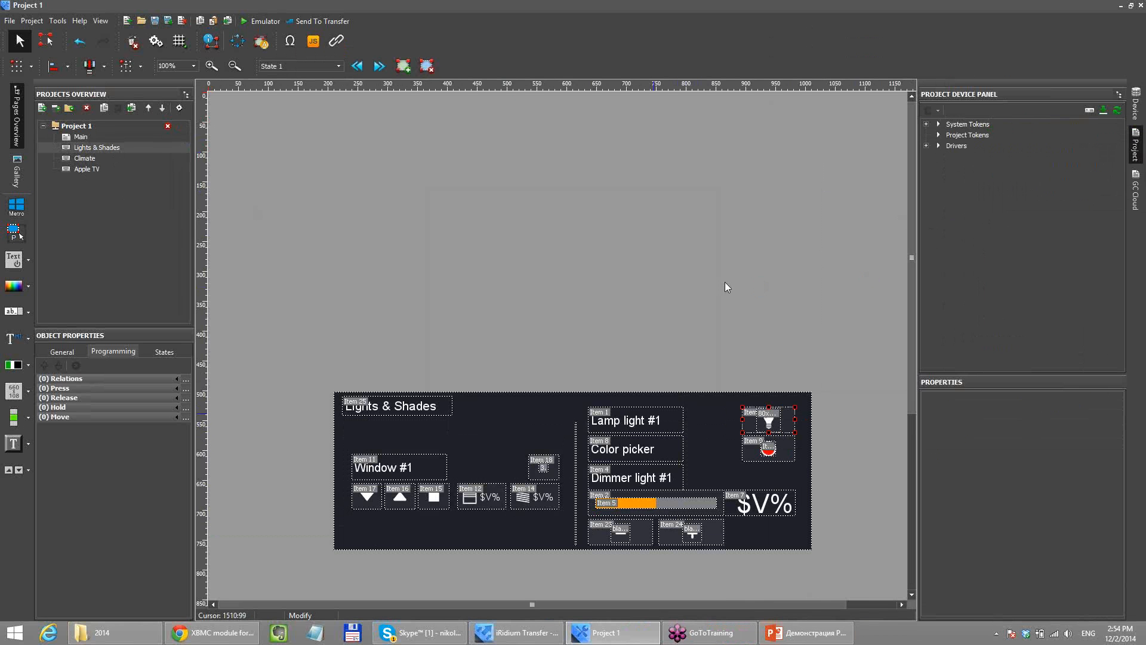
- Link Channel 1 of the HDL-MR0810_232 relay to the Lamp light #1 button, sending its token on Release with In Value feedback
left_click(943, 159)
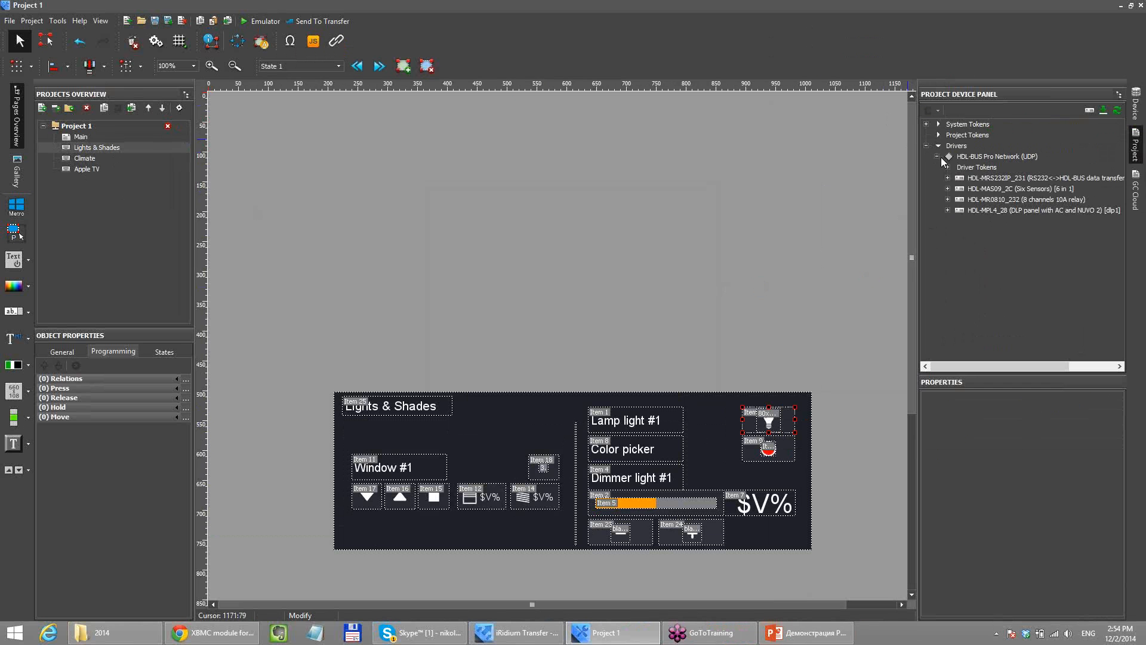
left_click(948, 199)
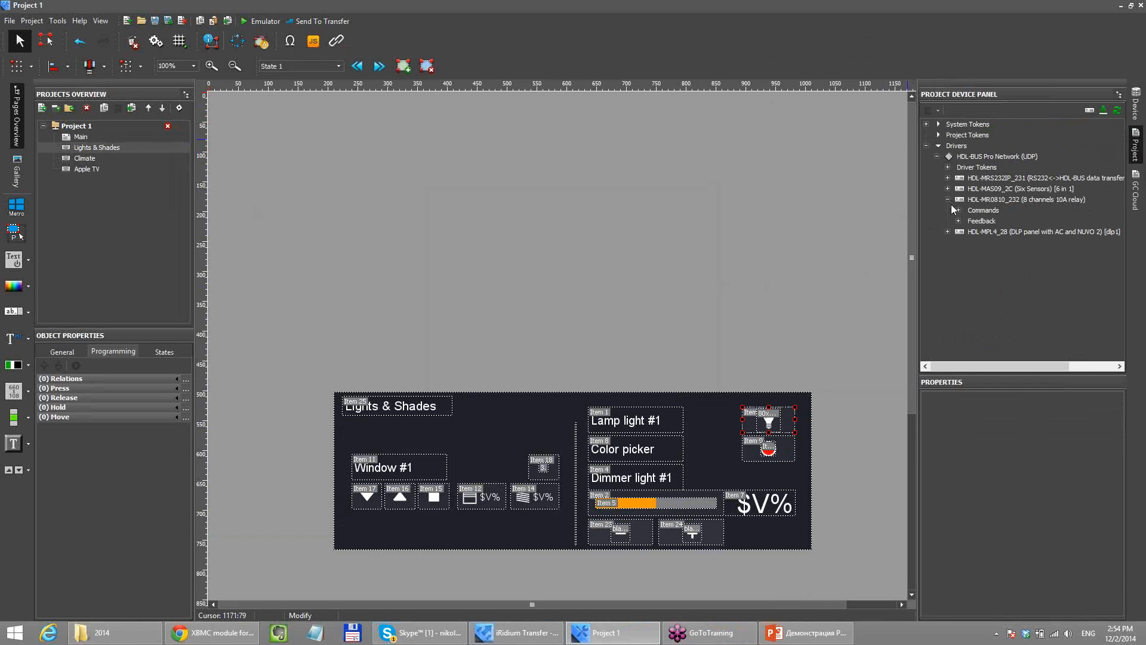
left_click(958, 210)
left_click(1003, 233)
left_click_drag(1002, 234, 791, 423)
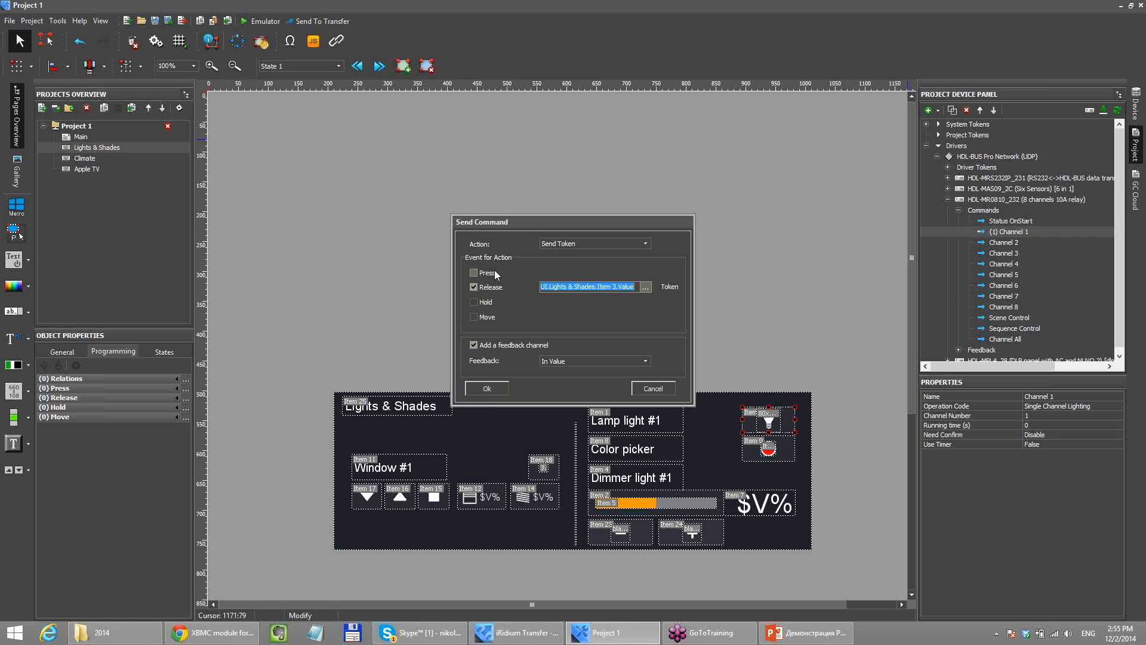
left_click(493, 391)
- Run the project in the emulator, open the Lights popup, toggle the Lamp light #1 button several times, and close the emulator
left_click(265, 21)
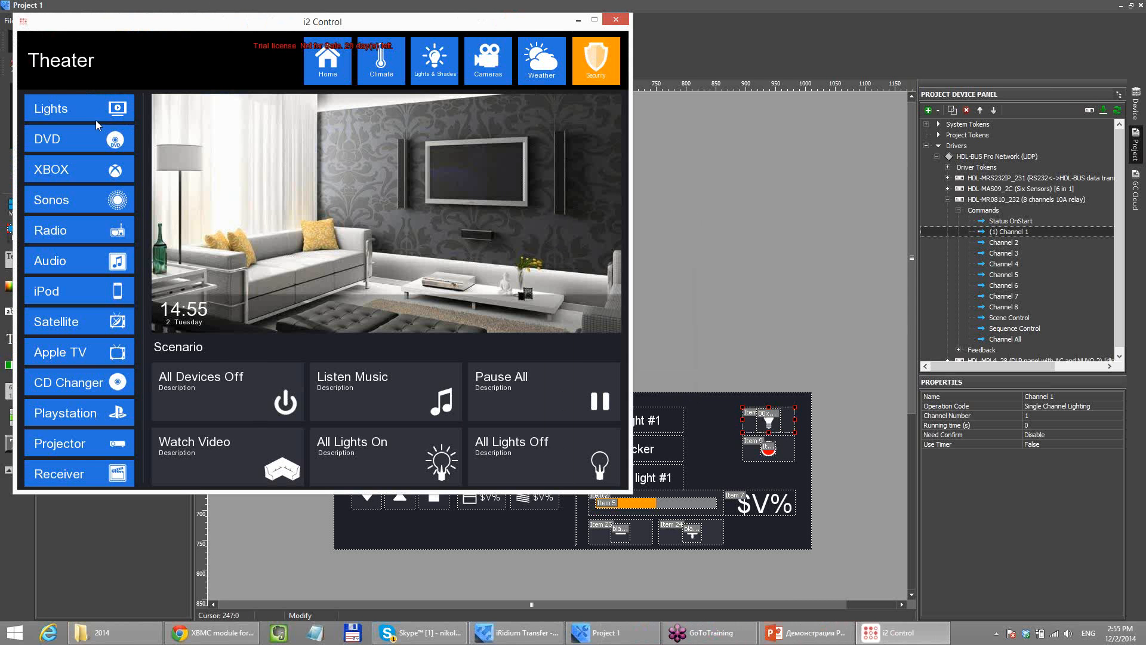
left_click(97, 119)
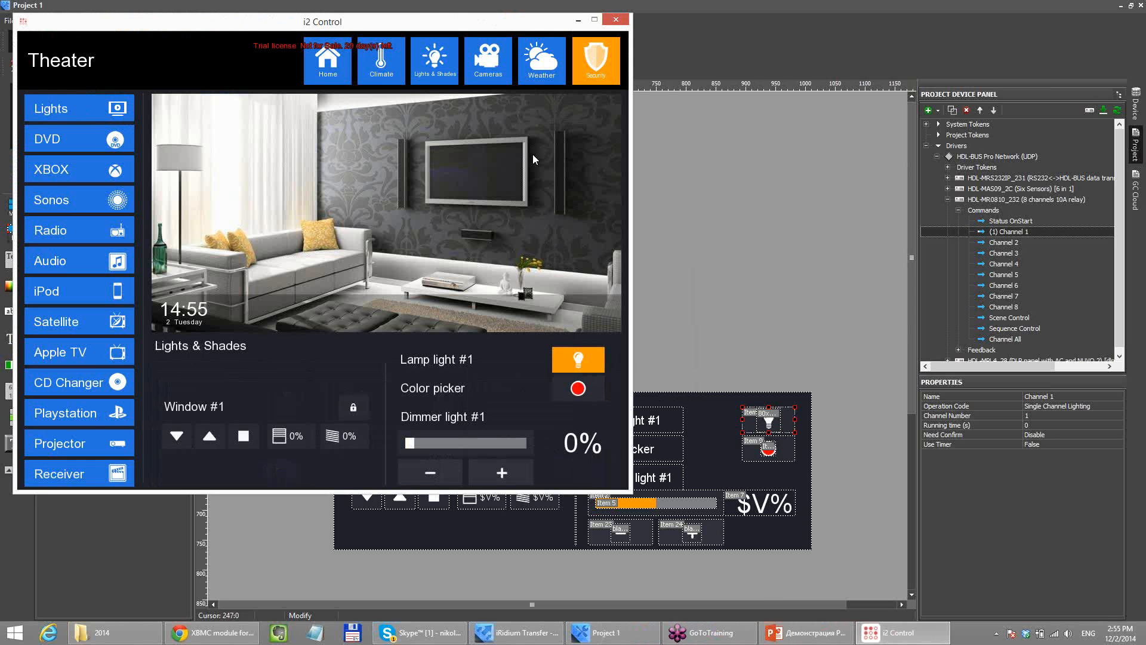
left_click(592, 366)
left_click(597, 361)
left_click_drag(560, 23, 744, 52)
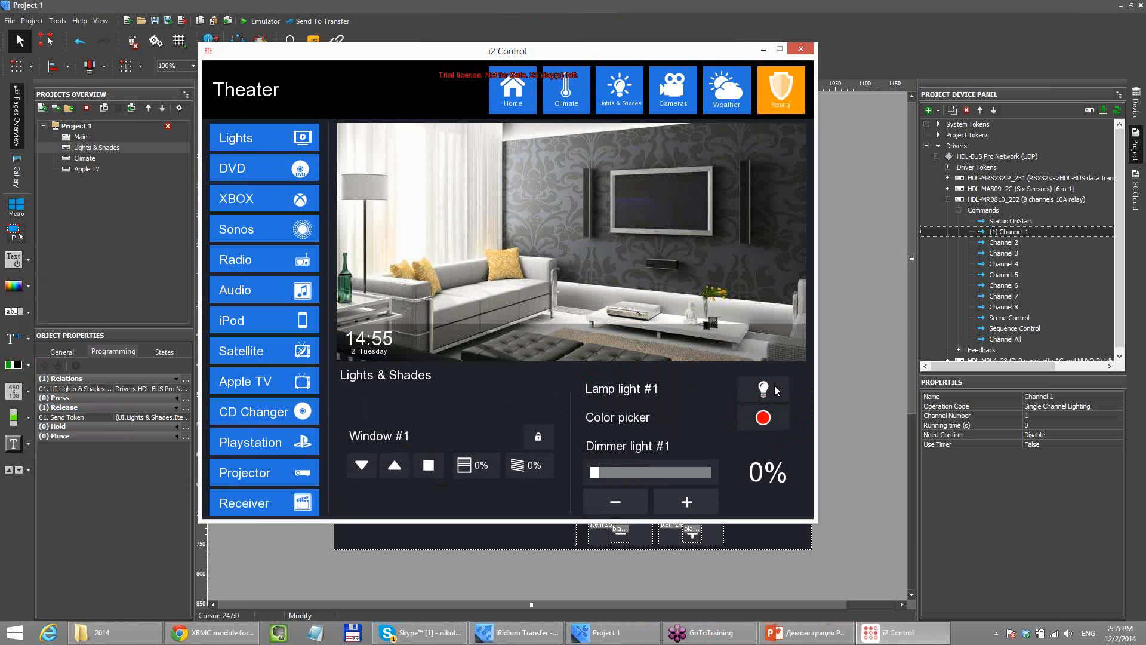
left_click(775, 385)
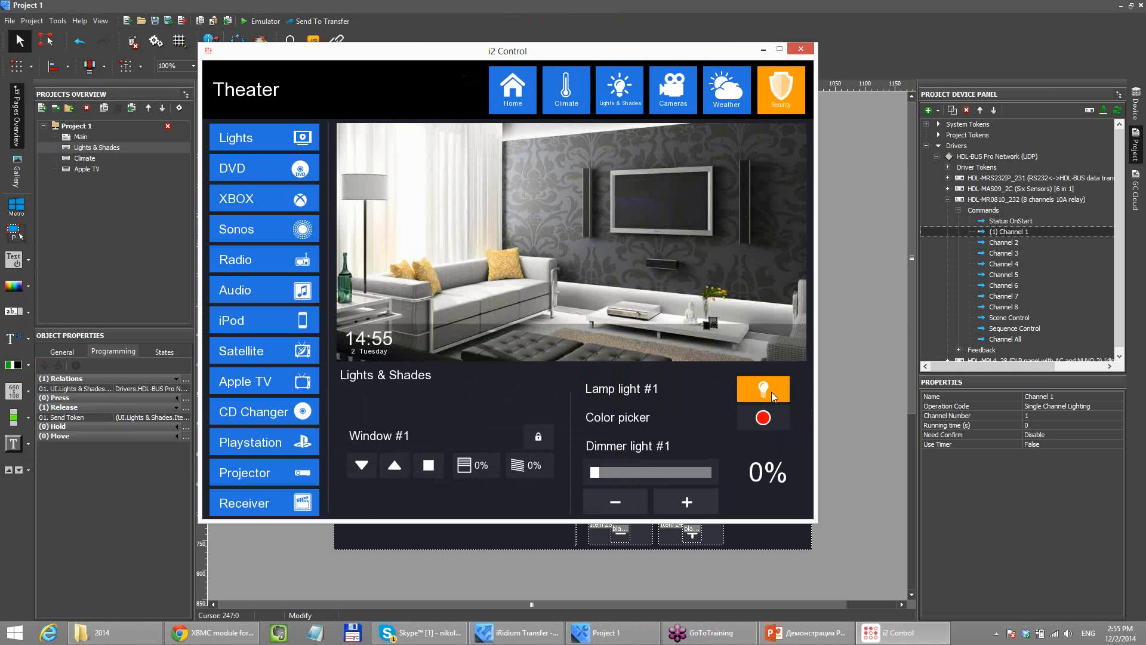
left_click(773, 391)
left_click(779, 388)
left_click(775, 391)
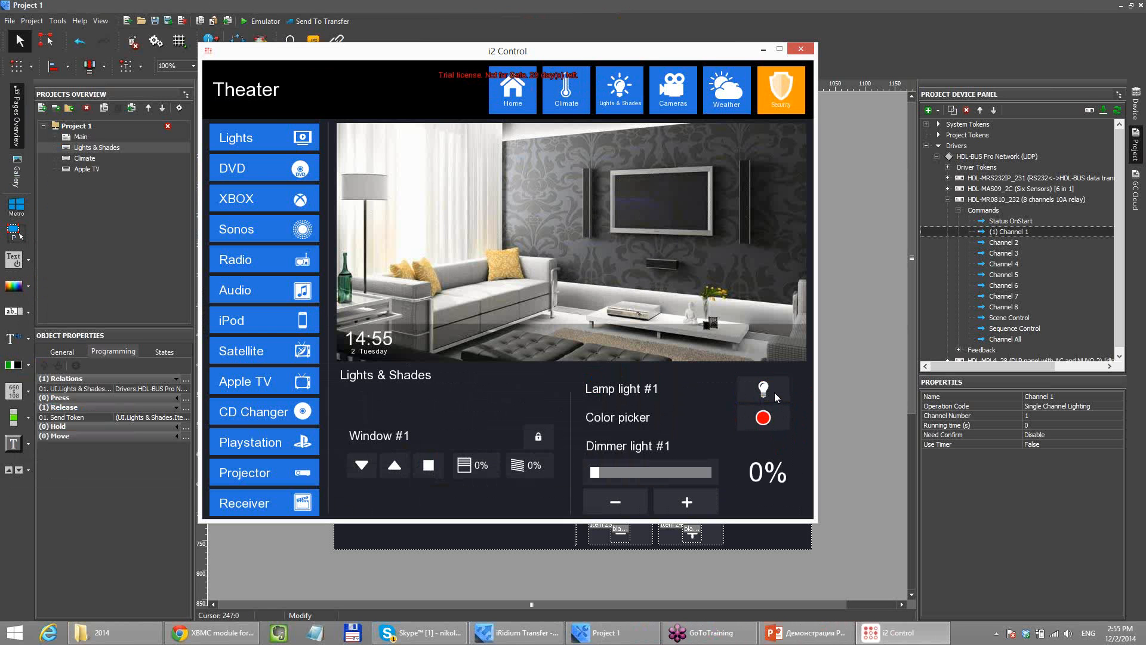
left_click(775, 391)
left_click(802, 50)
- Examine the Trigger Value 1 and Trigger Value 2 settings of the Lamp light #1 button
left_click(771, 421)
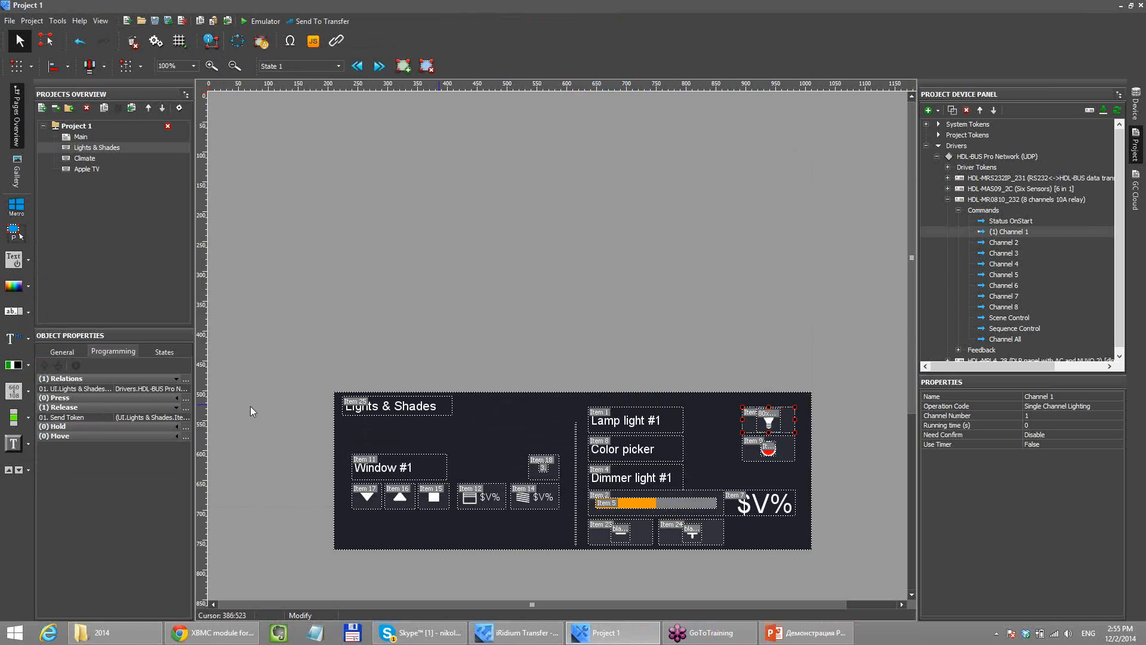
left_click(63, 352)
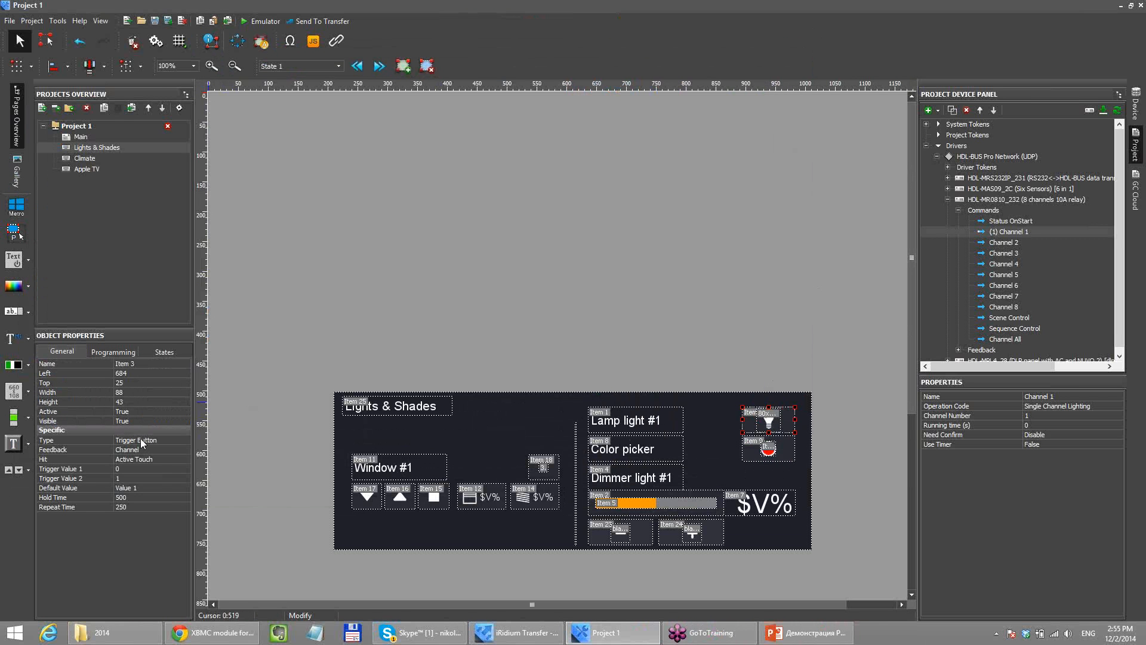
left_click(131, 469)
left_click(128, 476)
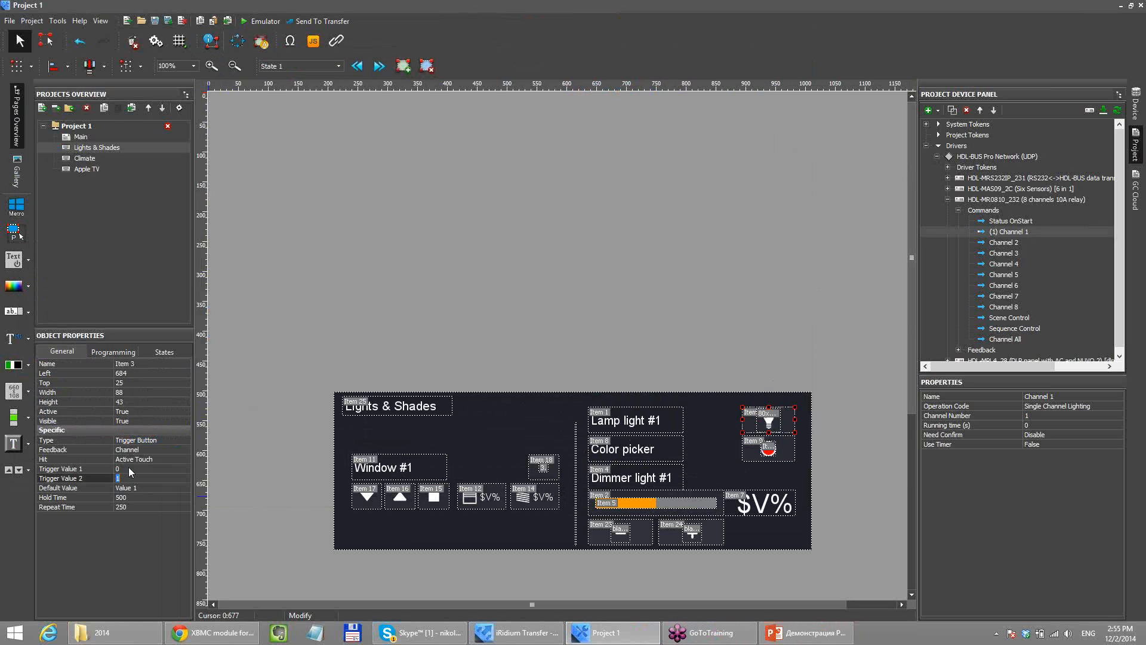
left_click(130, 469)
left_click(129, 477)
left_click(532, 291)
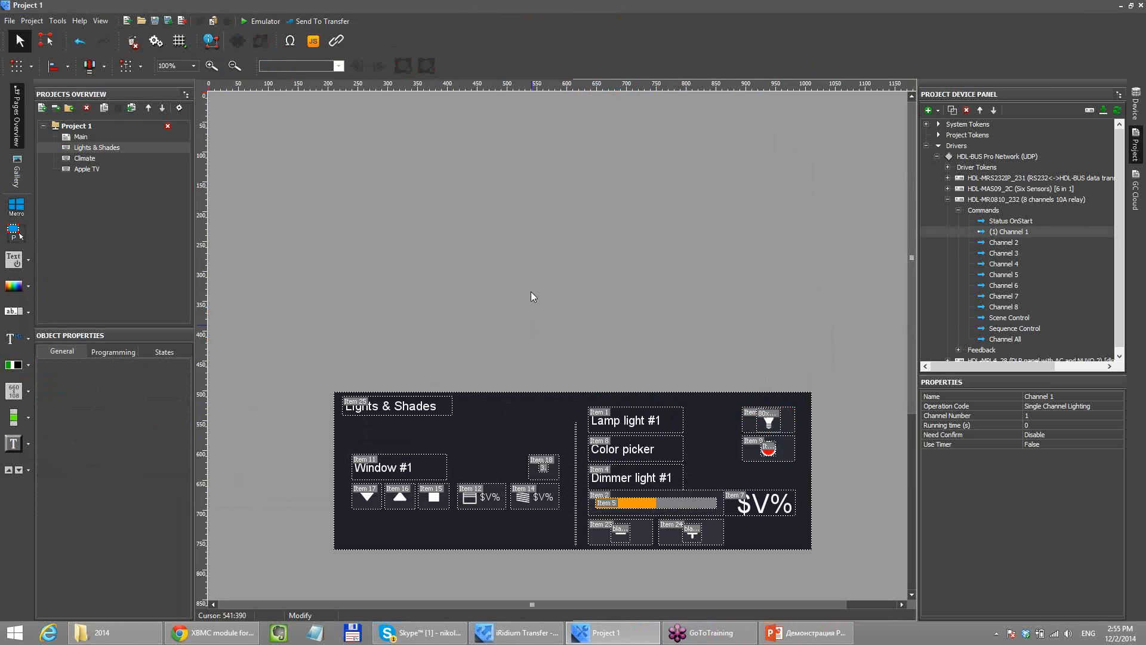
- Rerun the emulator to retest switching Lamp light #1 on and off, and close it
left_click(266, 21)
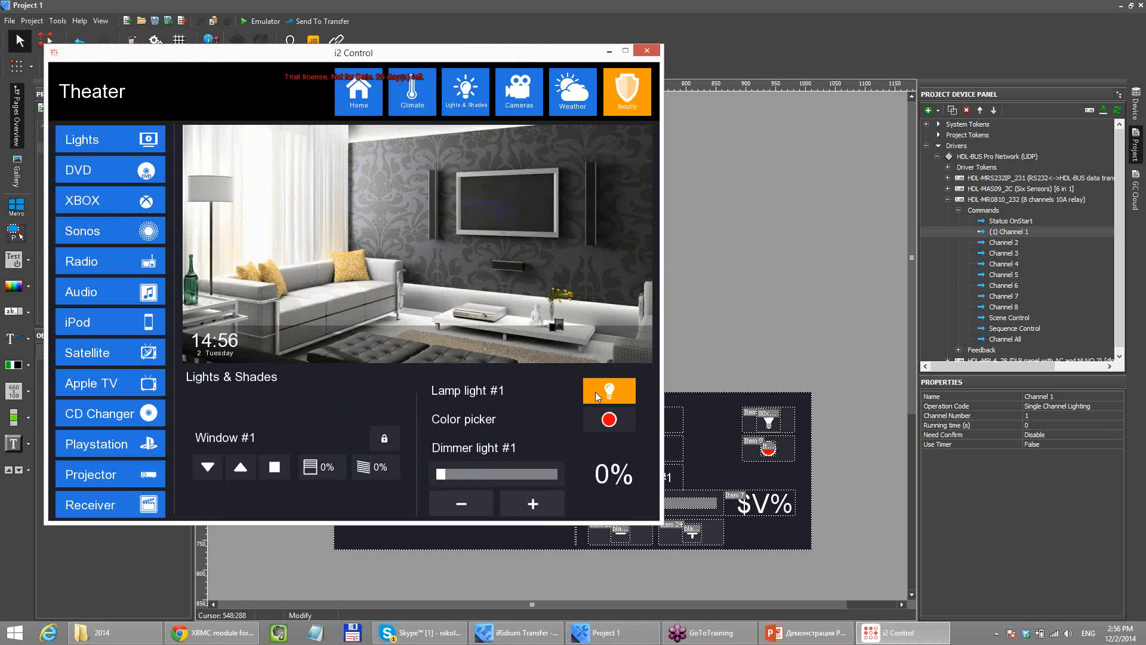
left_click(596, 392)
left_click(597, 391)
left_click(596, 388)
left_click(598, 394)
left_click(626, 394)
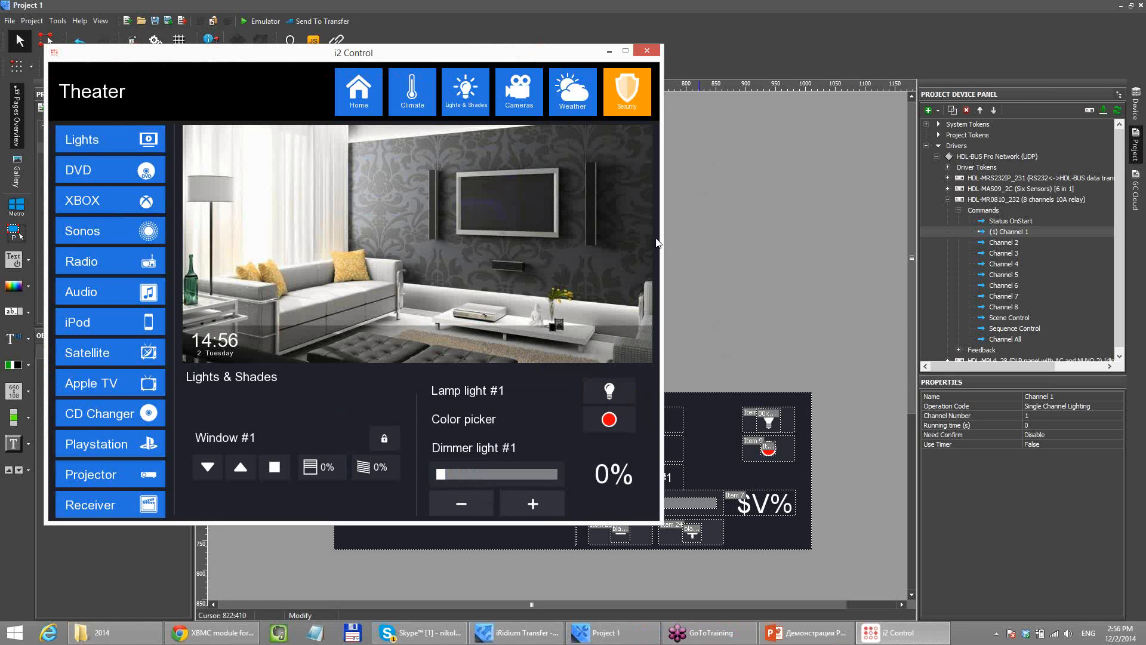
left_click(648, 51)
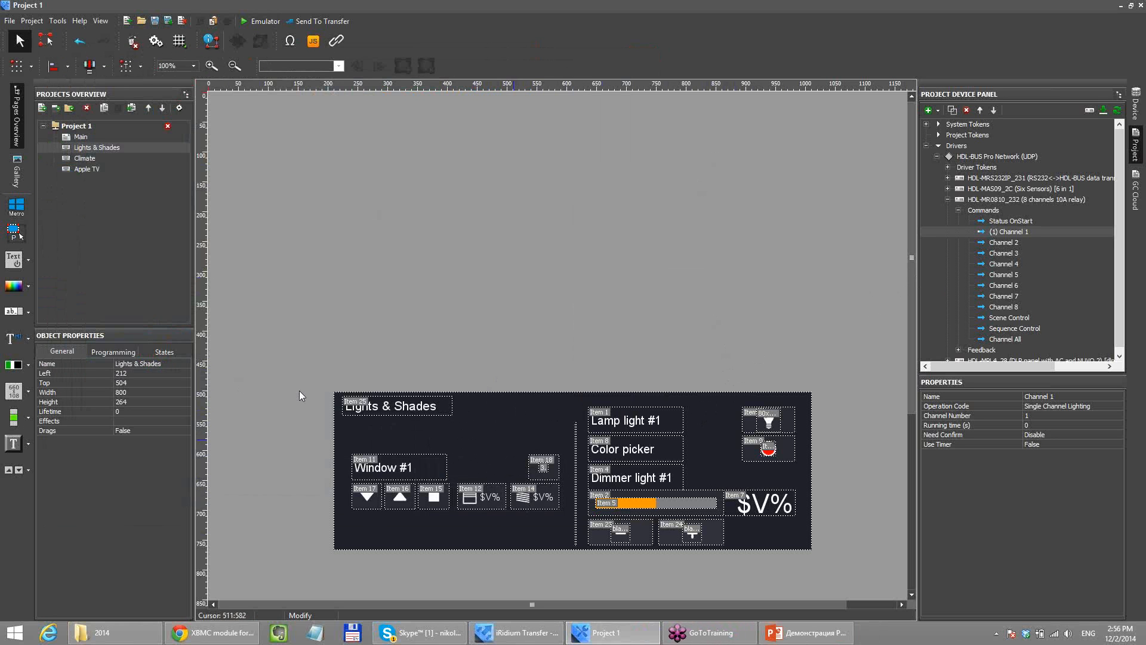
- Review the Lights & Shades popup's general properties and set its Drags property to True
left_click(84, 150)
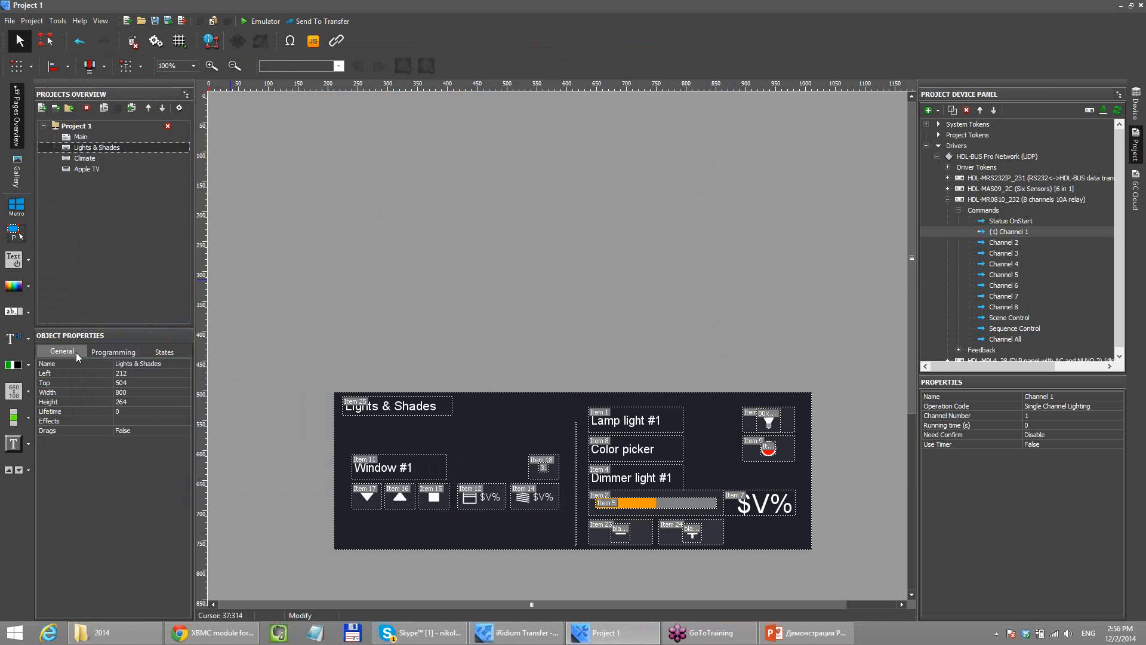
left_click(126, 375)
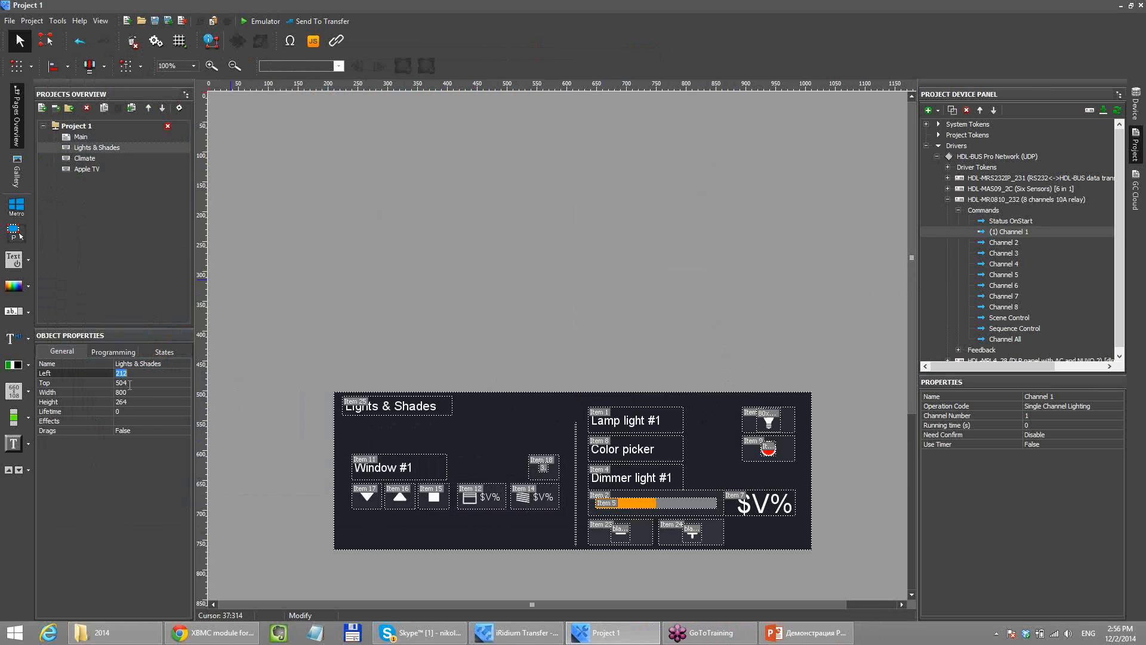
left_click(131, 401)
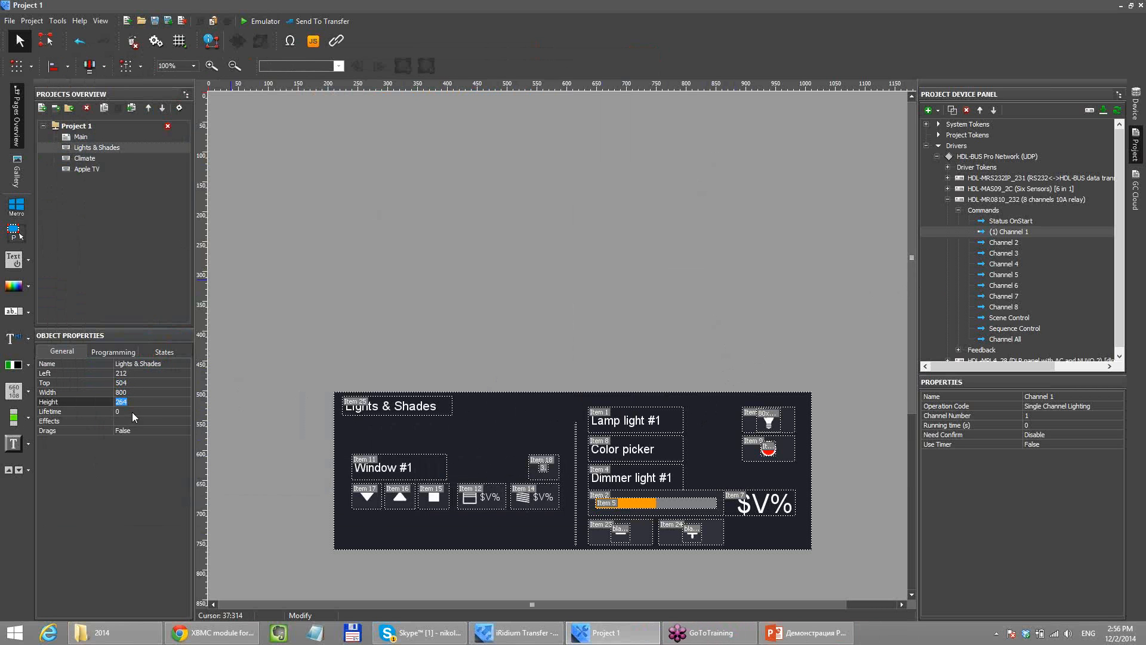
left_click(131, 422)
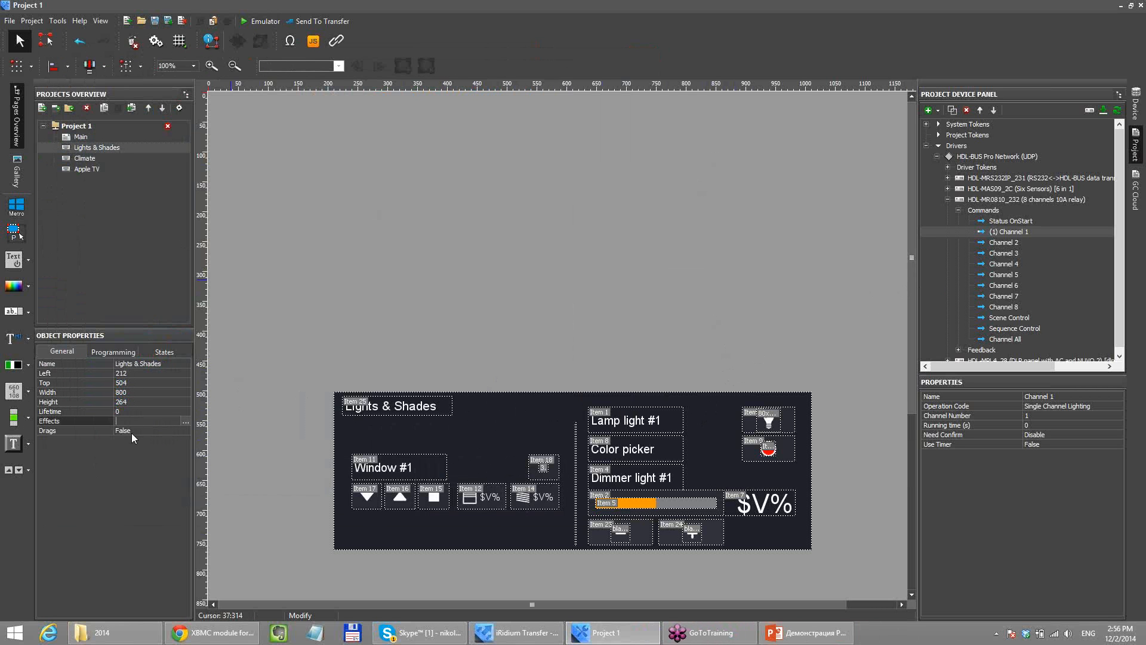
left_click(131, 431)
left_click(122, 431)
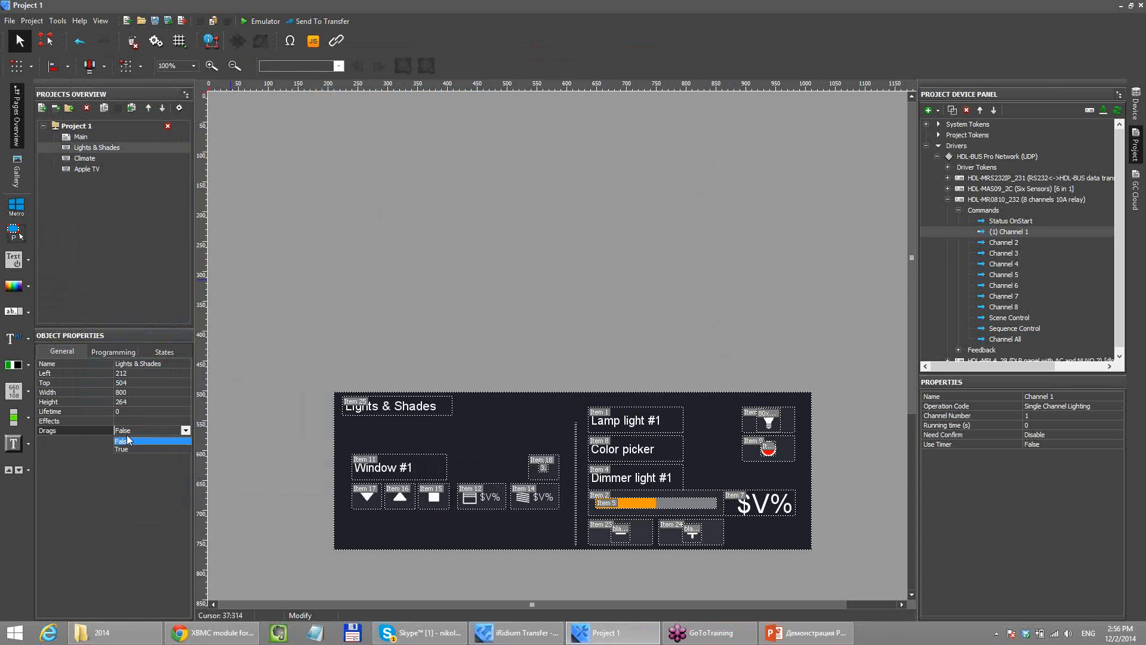
left_click(128, 450)
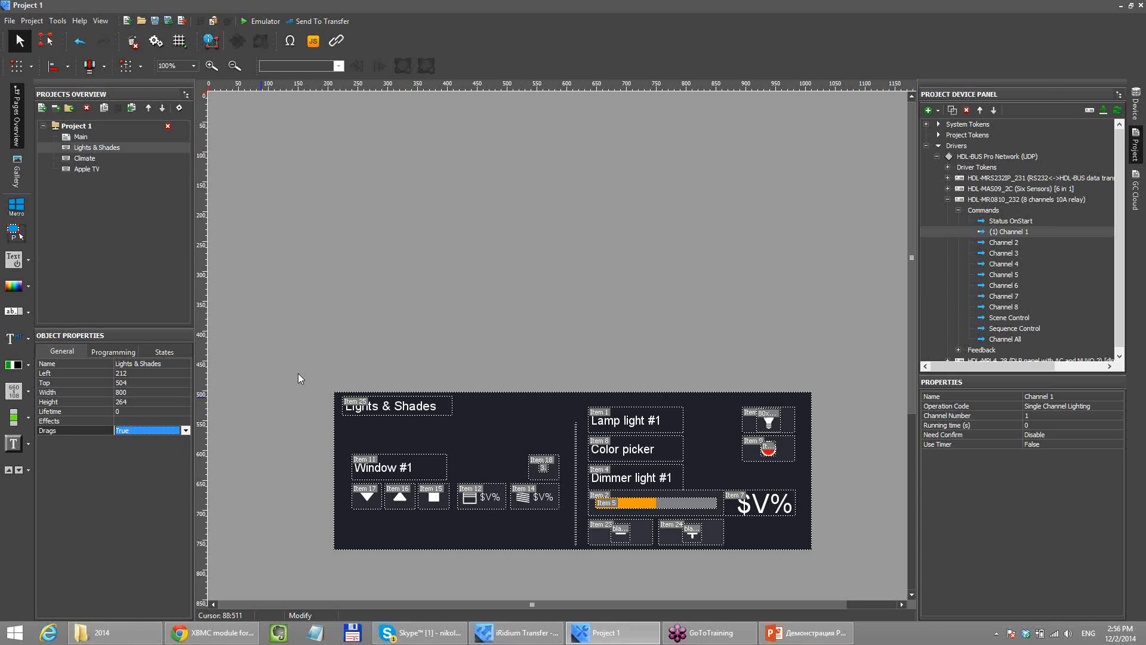
- Test in the emulator how the Lights & Shades popup can be moved around, hidden with Home and reopened with Lights, and close the emulator
left_click(259, 21)
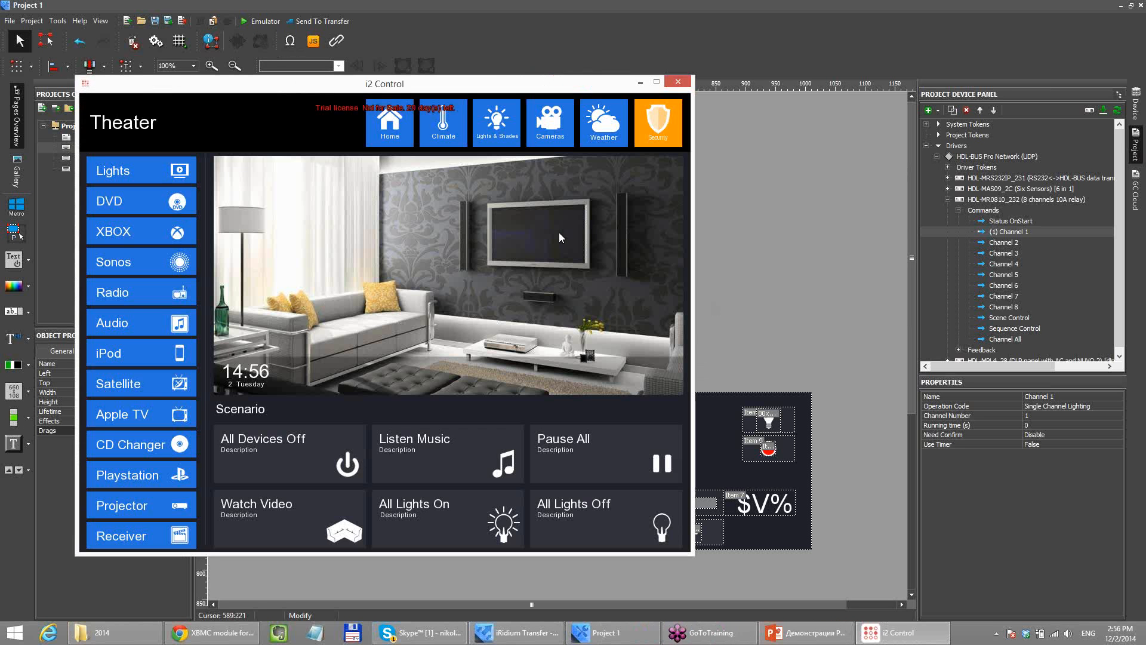
left_click(162, 180)
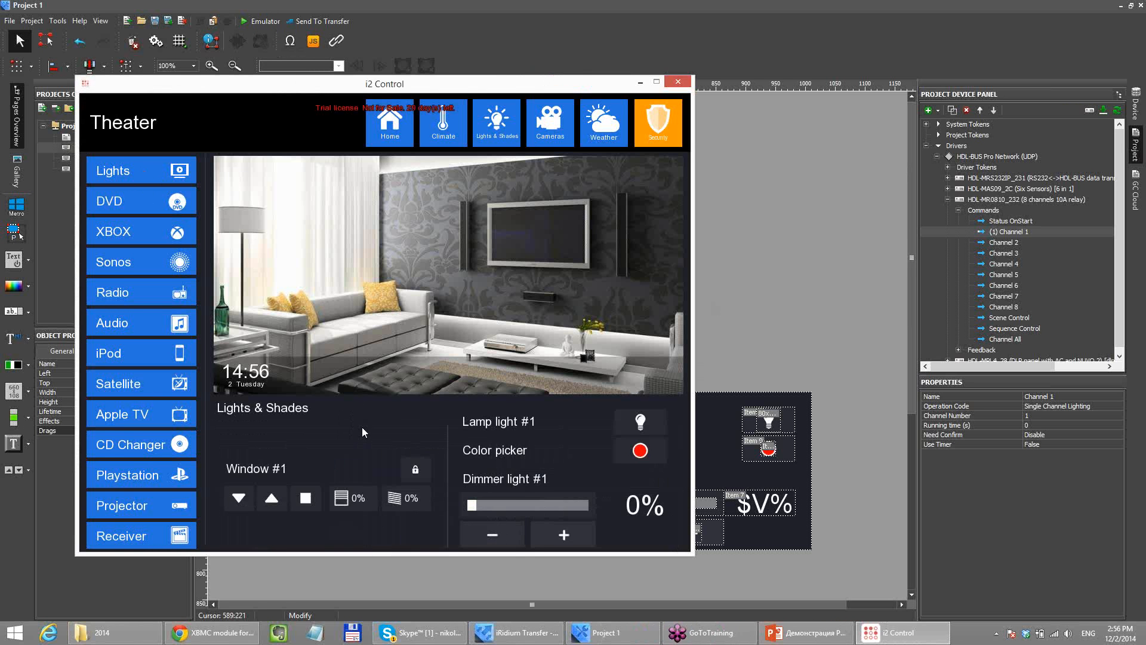
left_click_drag(236, 309, 238, 188)
left_click(383, 137)
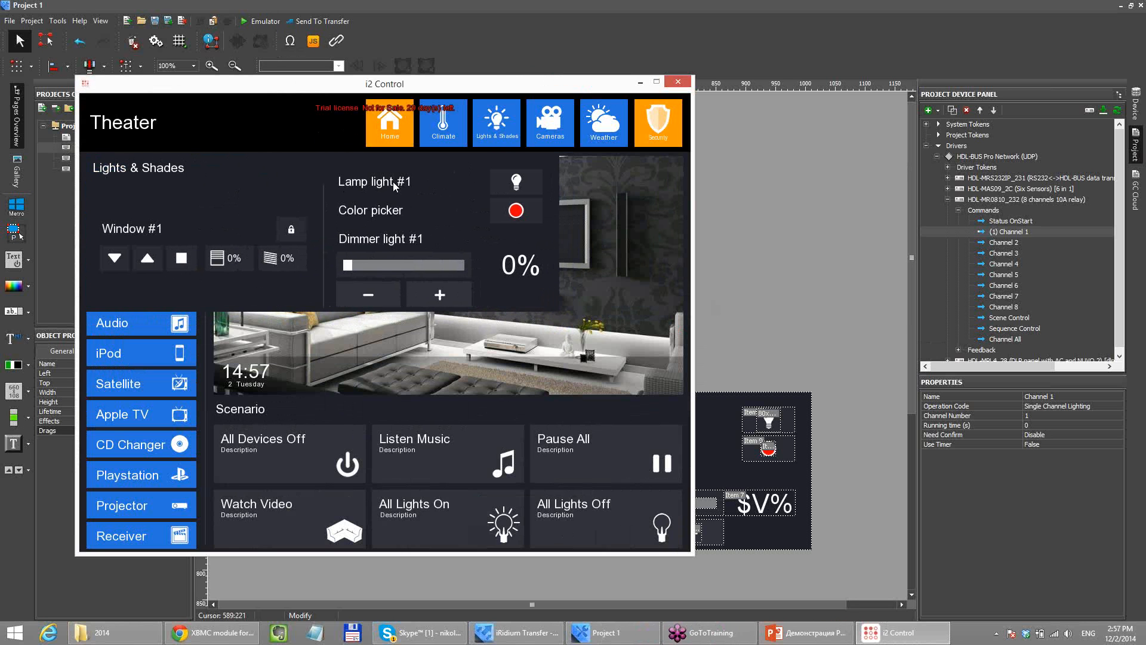
left_click(135, 172)
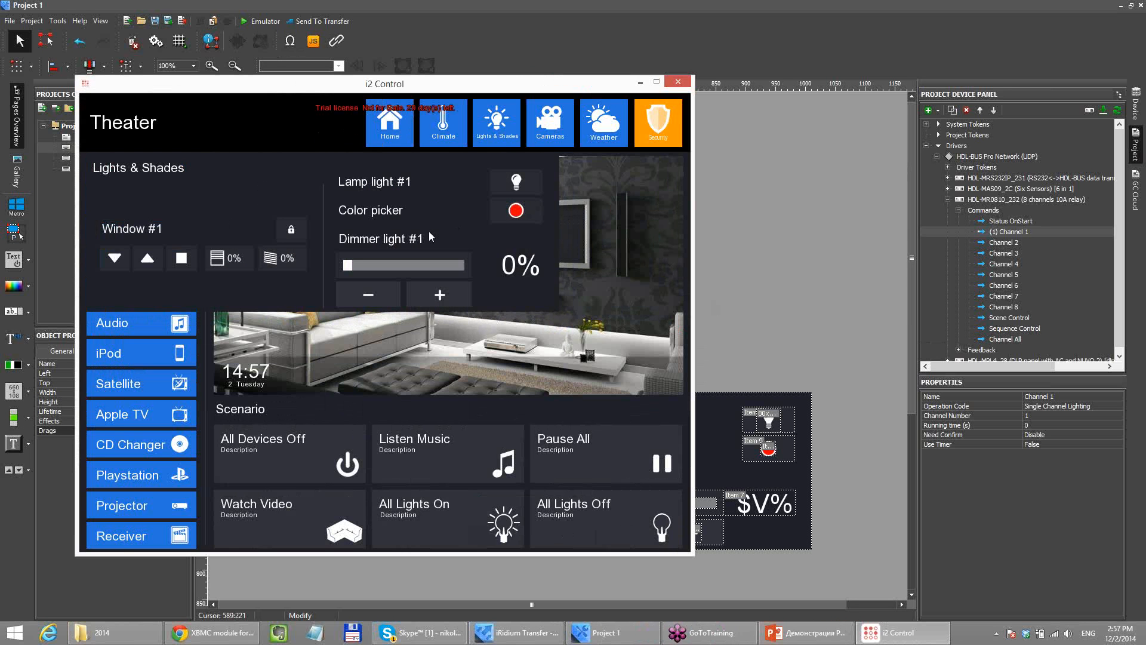
left_click(395, 139)
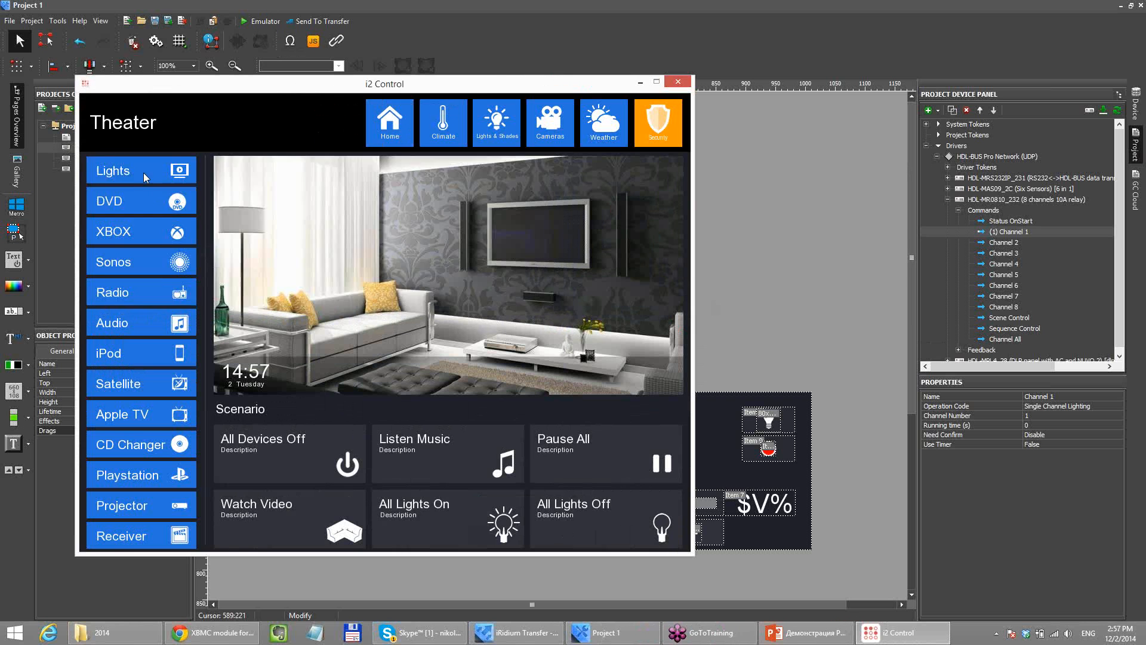
left_click(141, 171)
left_click(389, 142)
left_click(678, 81)
- Collapse the HDL-MR0810_232 relay and examine the UV Switch and UV Status commands of the HDL-MRS232IP_231 device
left_click(947, 200)
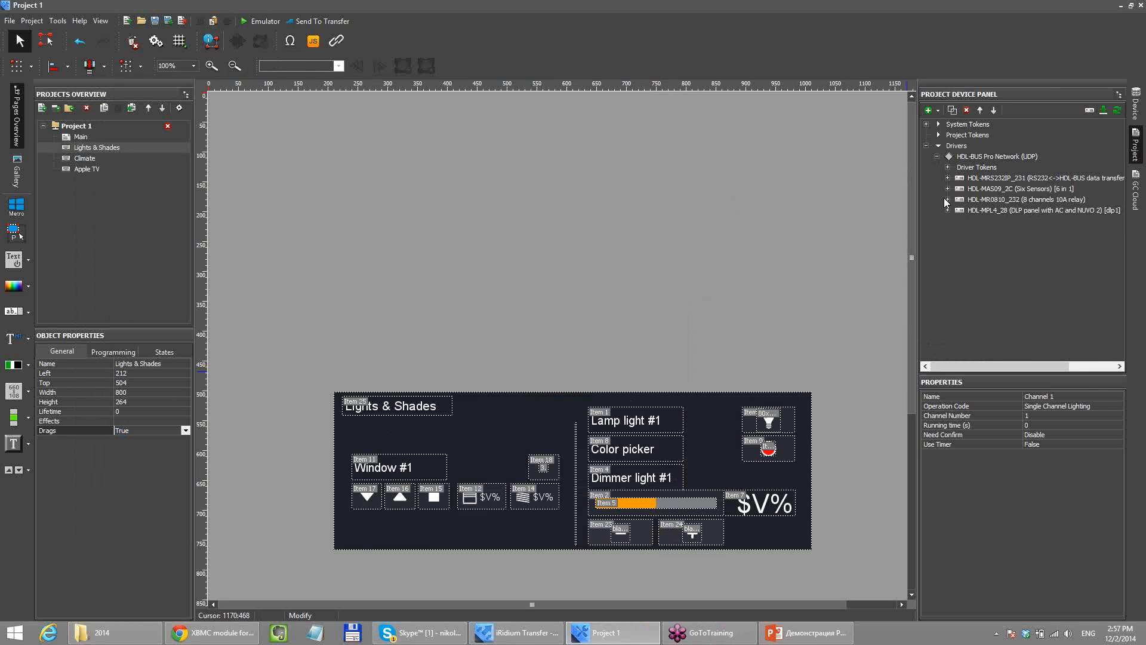
left_click(970, 257)
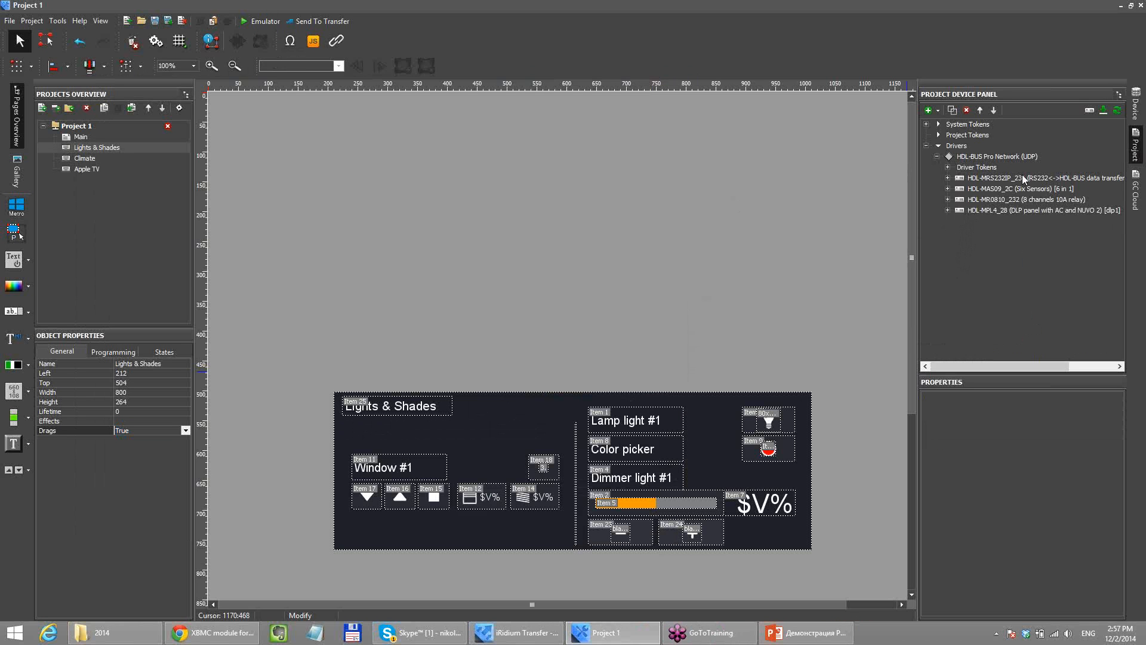
left_click(947, 178)
left_click(958, 189)
left_click(1019, 220)
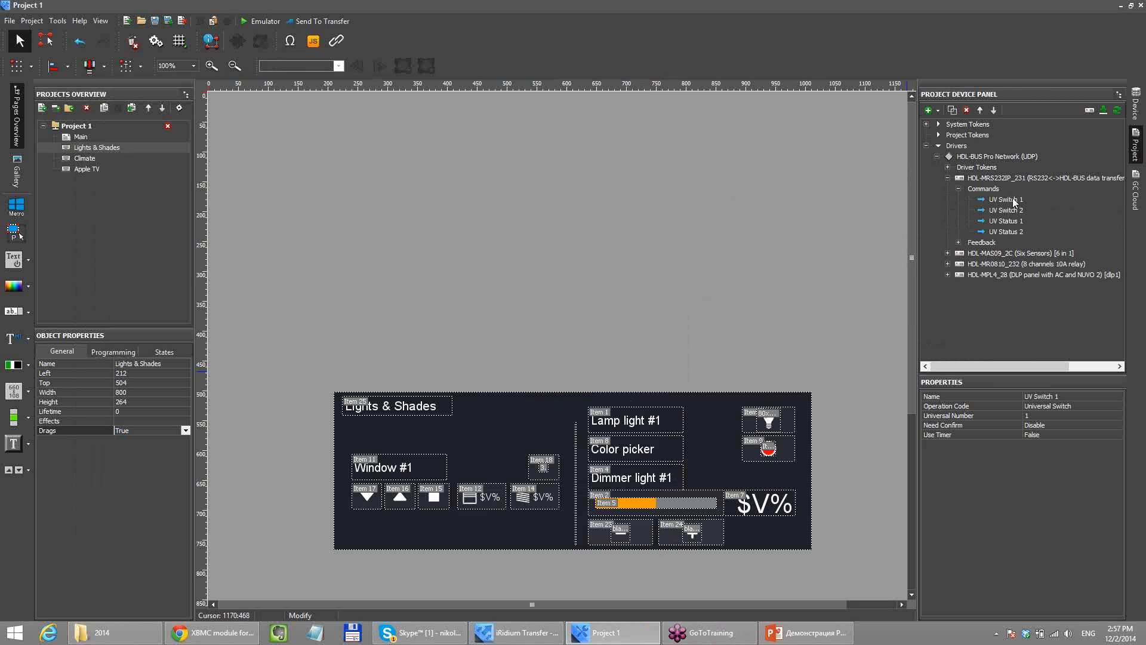
left_click(1016, 241)
left_click(1015, 232)
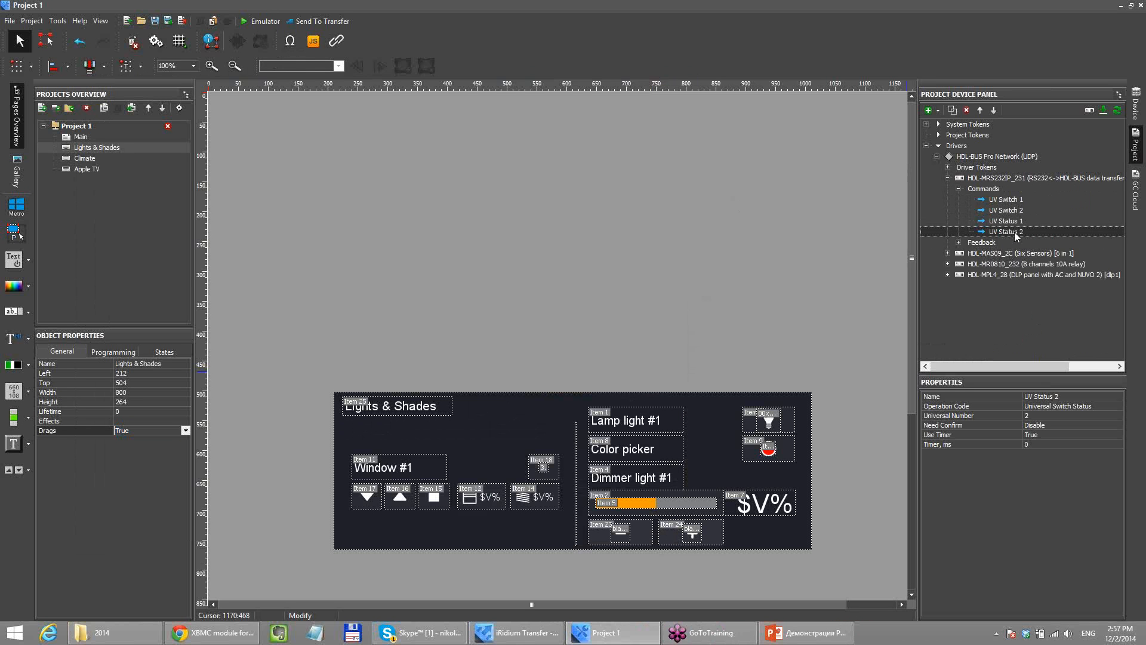
left_click(1015, 221)
left_click(1014, 210)
left_click(1013, 201)
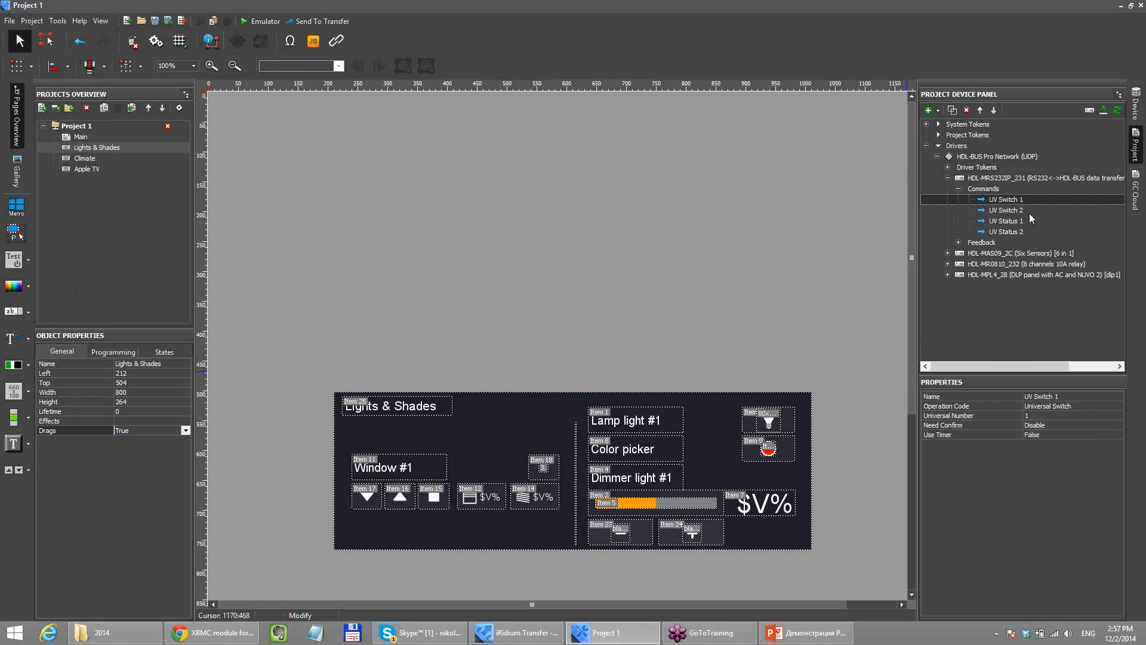
left_click(1029, 212)
left_click(1022, 221)
left_click(1017, 232)
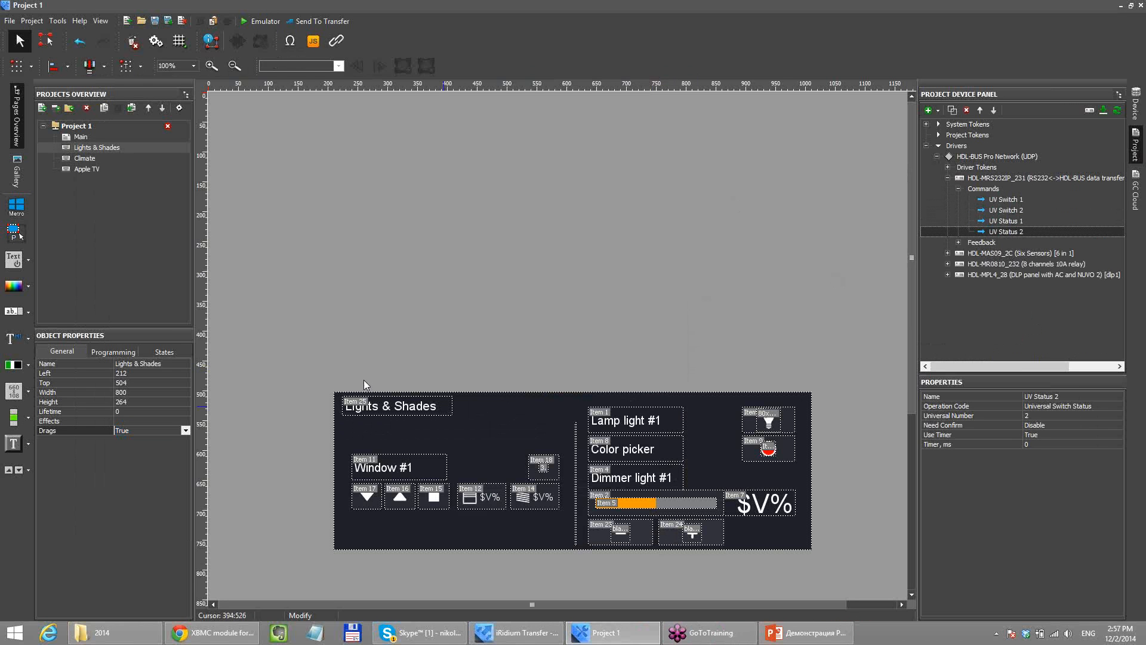
- Switch to File Explorer and open the Dropbox folder Materials\iRidium Mobile\IM for HDL ENG\HDL_All_examples
left_click(106, 637)
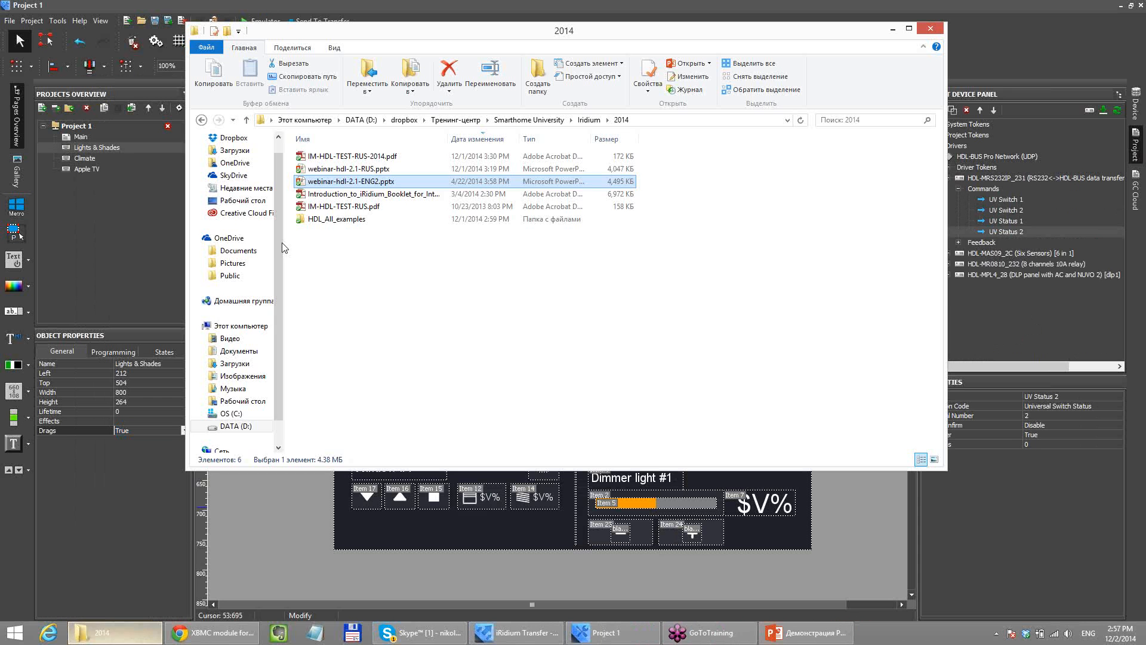
left_click(236, 142)
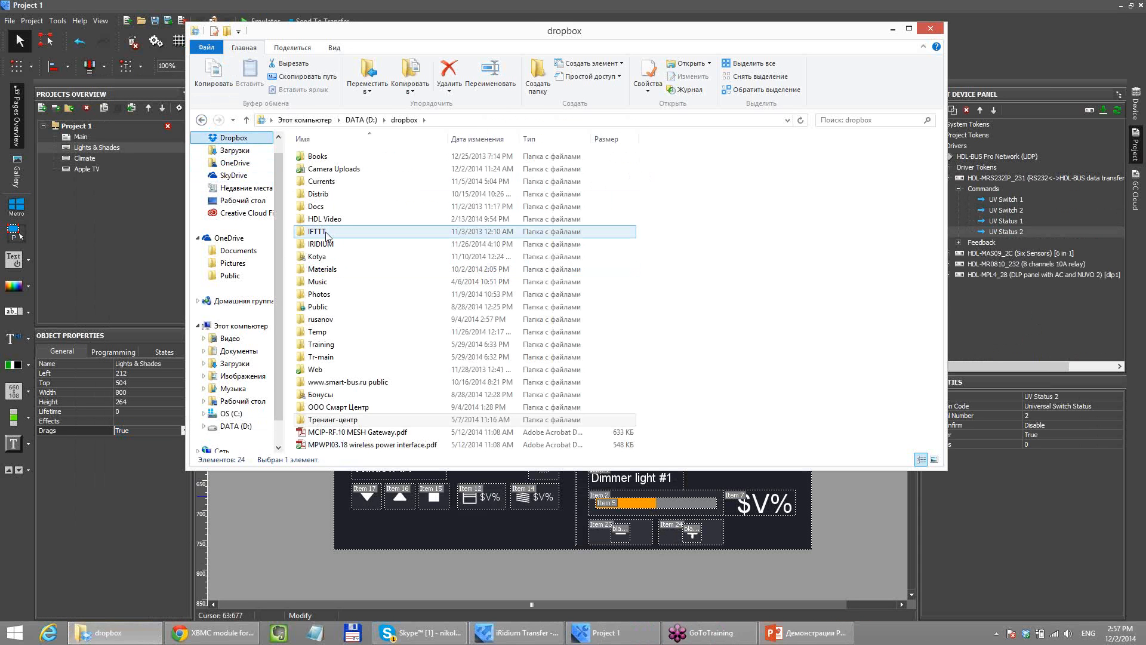
left_click(326, 245)
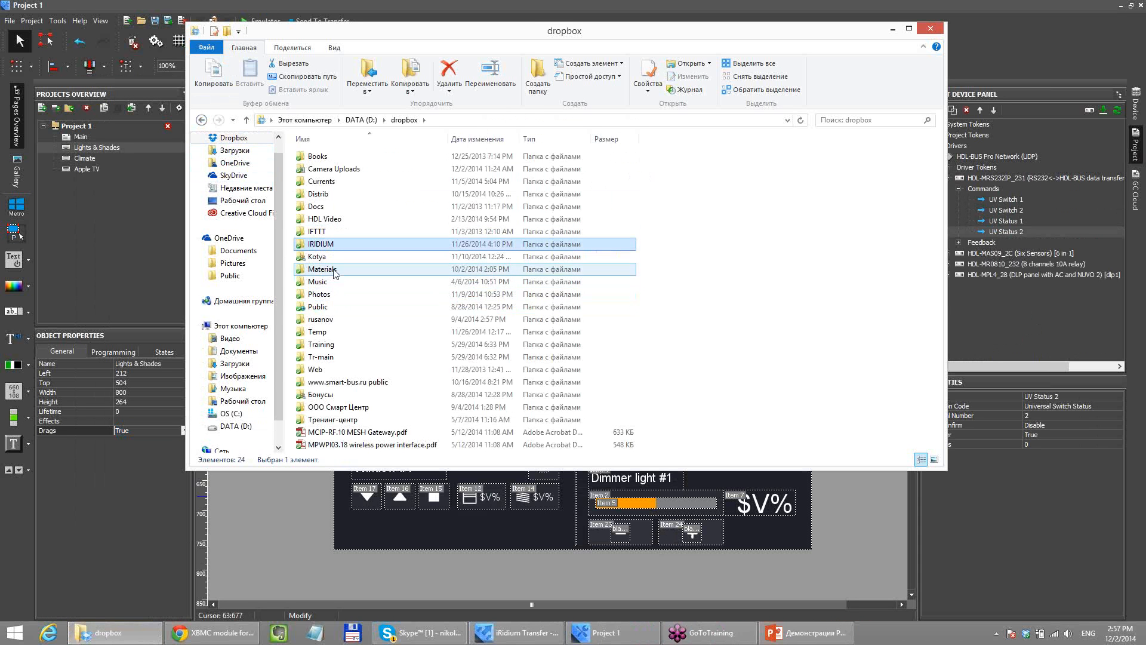
double_click(326, 269)
double_click(351, 181)
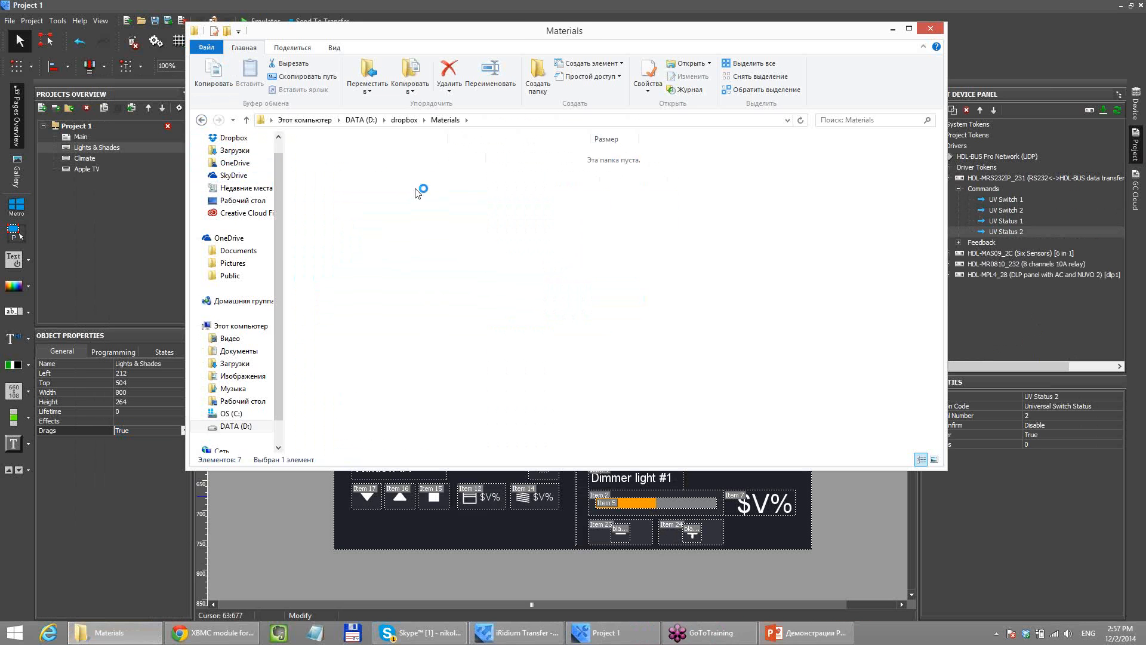
double_click(333, 193)
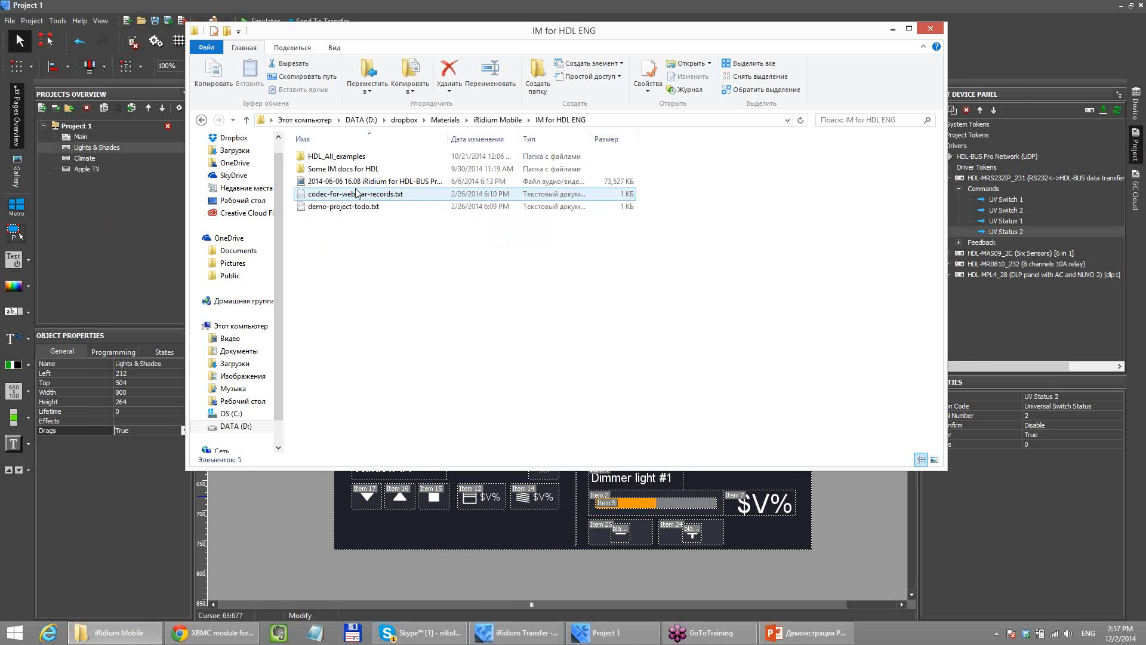
double_click(363, 157)
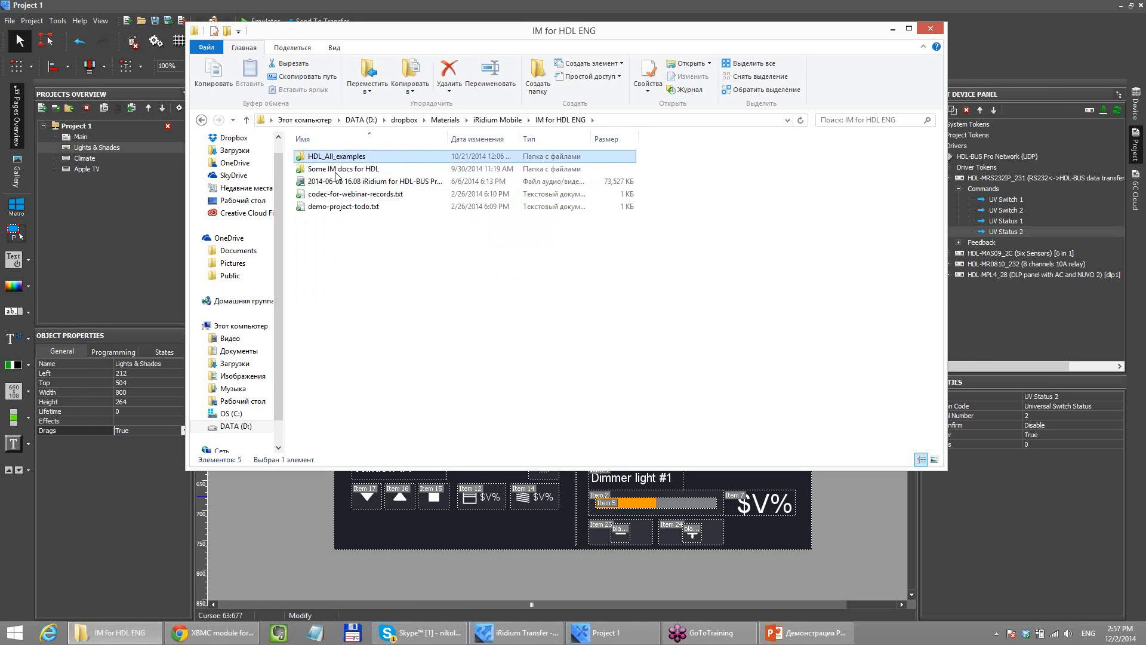
left_click(374, 157)
- Look over the HDL example projects and open HDL_Relay.irpz in iRidium GUI Editor alongside Project 1
left_click(367, 195)
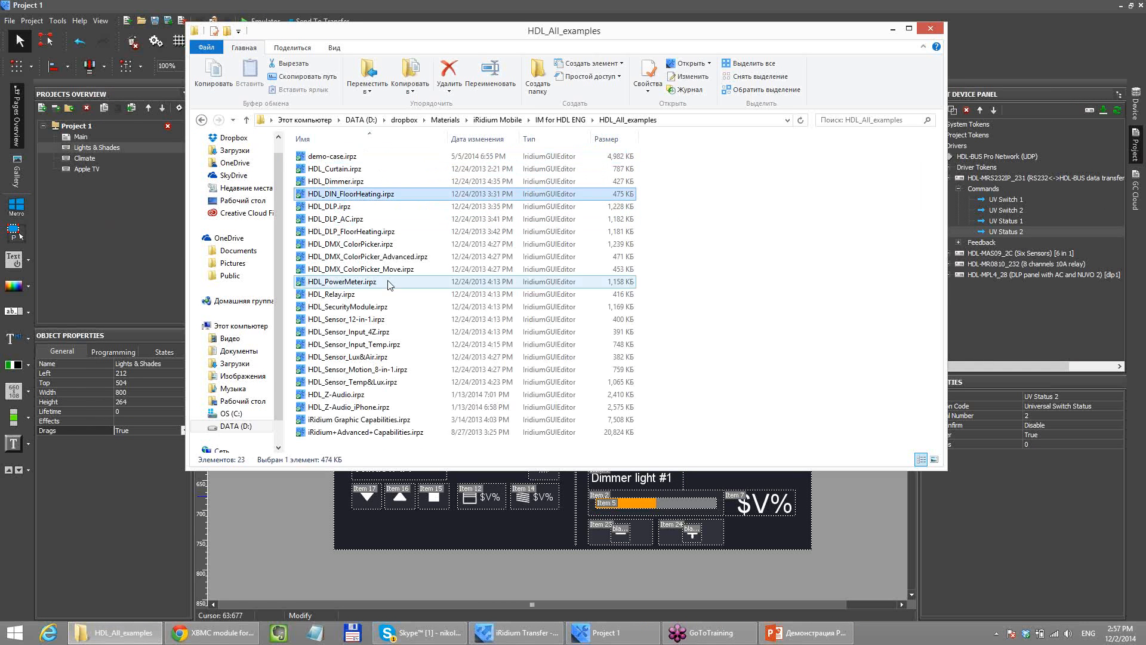
left_click(389, 282)
left_click(408, 320)
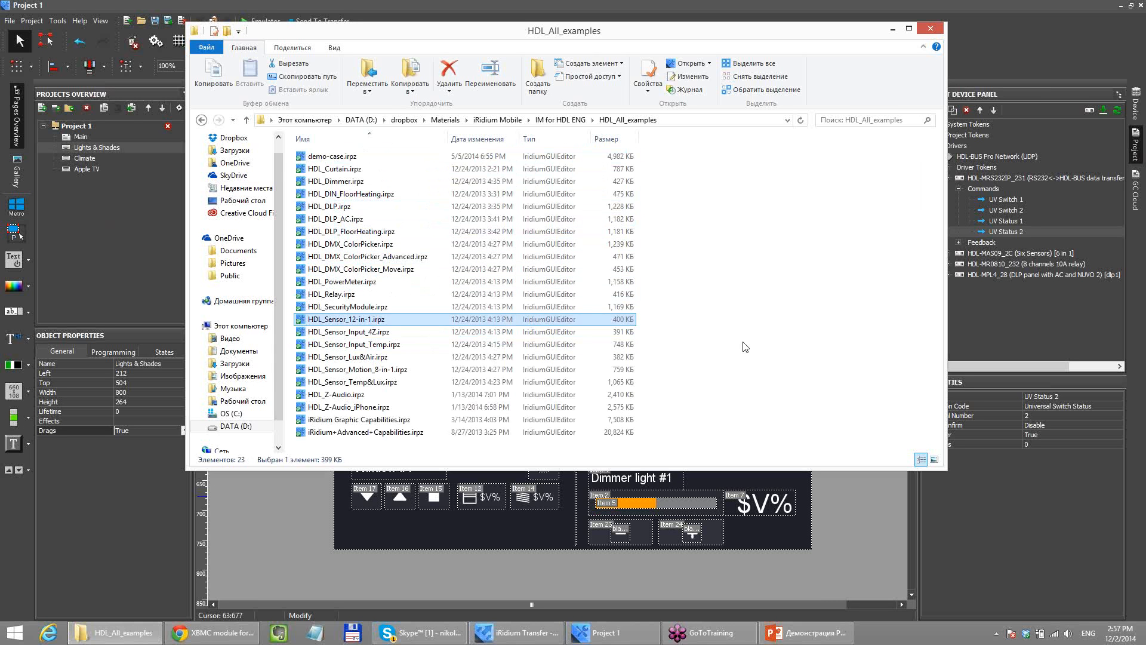
left_click_drag(734, 357, 469, 158)
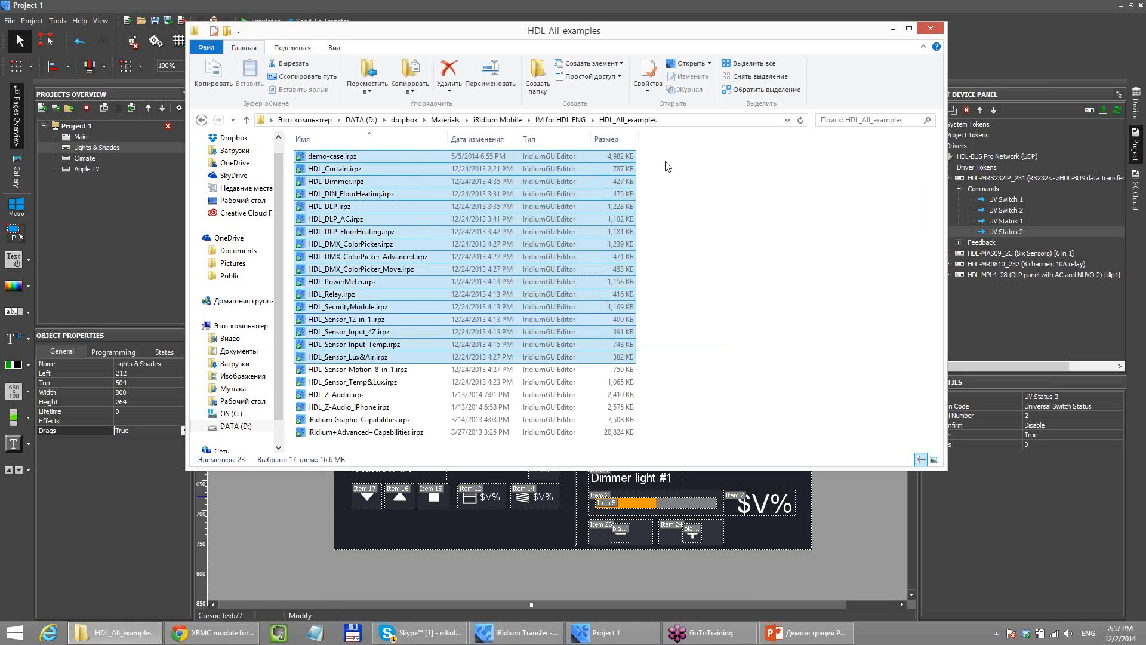
left_click(683, 168)
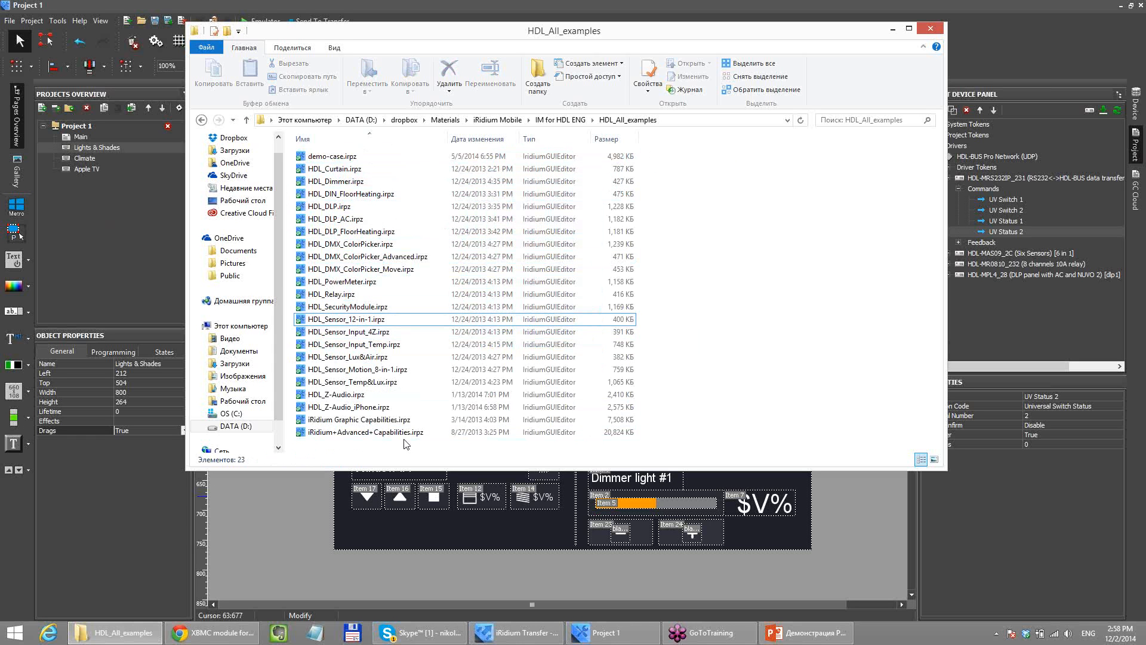
left_click(332, 294)
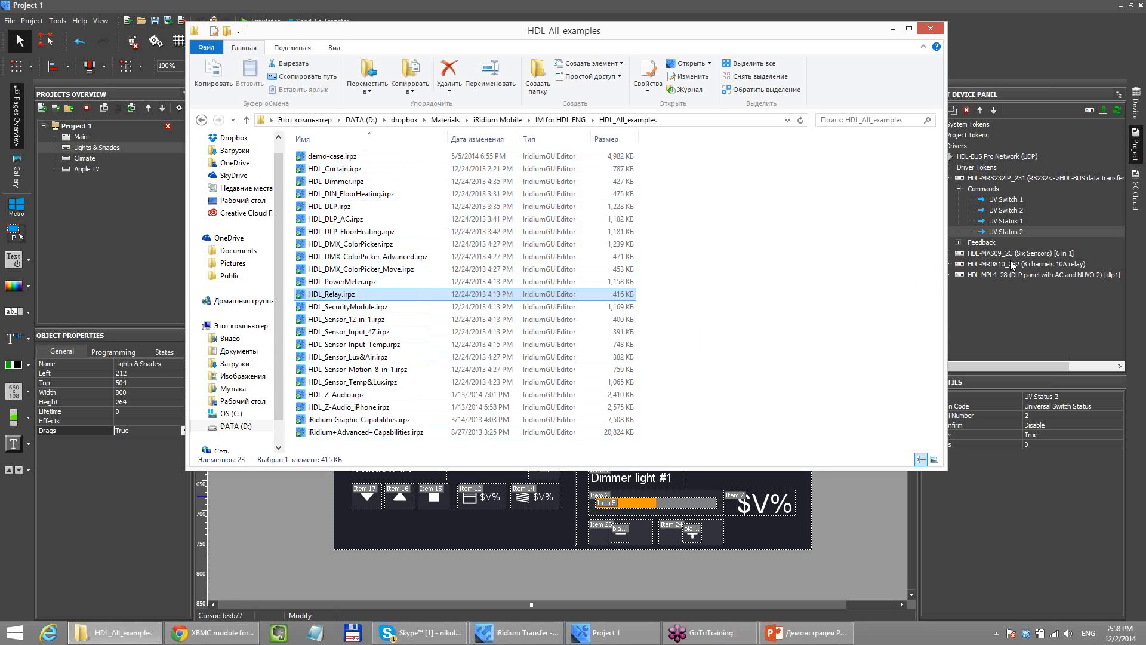
left_click(991, 261)
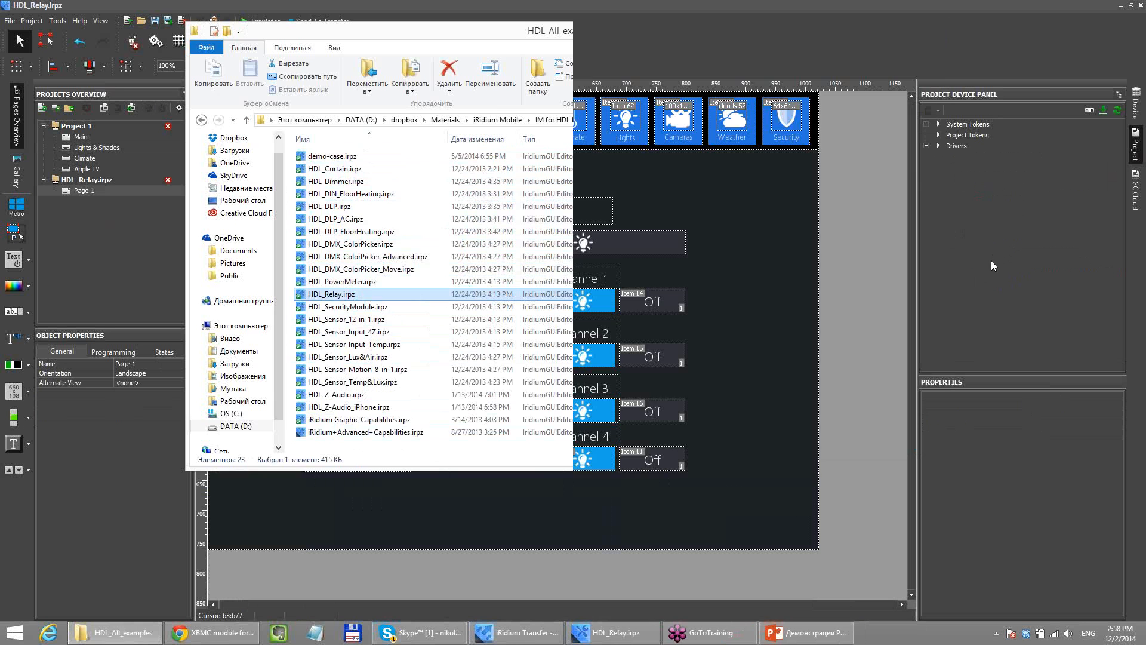
- Look up the Device ID of the HDL-MR0810_232 relay among Project 1's drivers
left_click(94, 149)
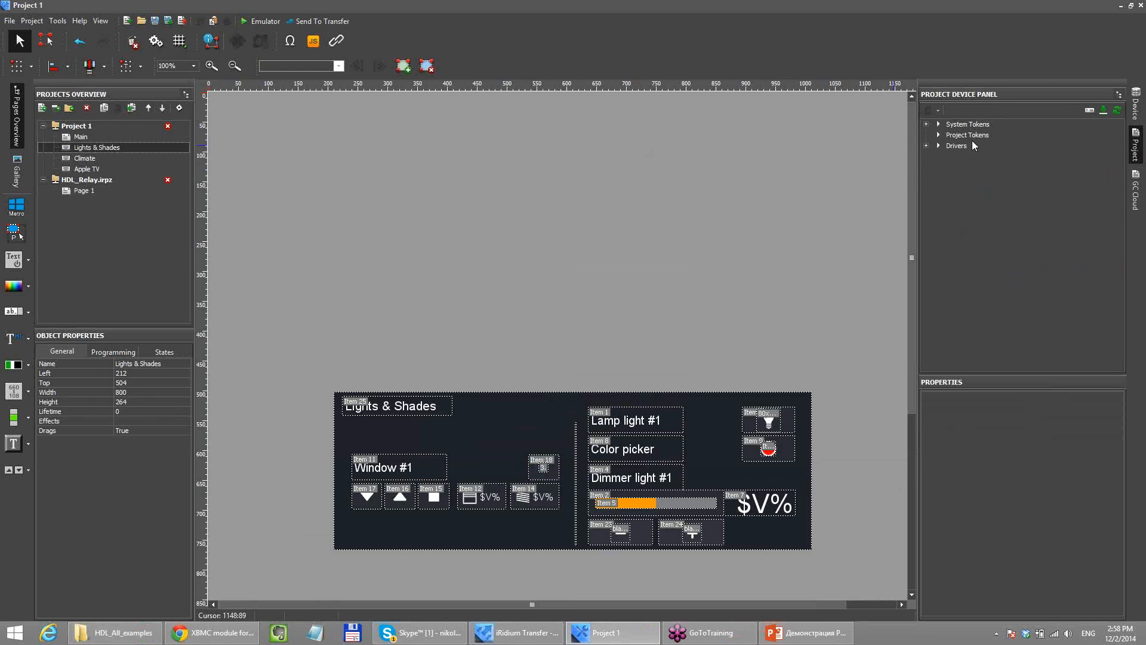
left_click(926, 146)
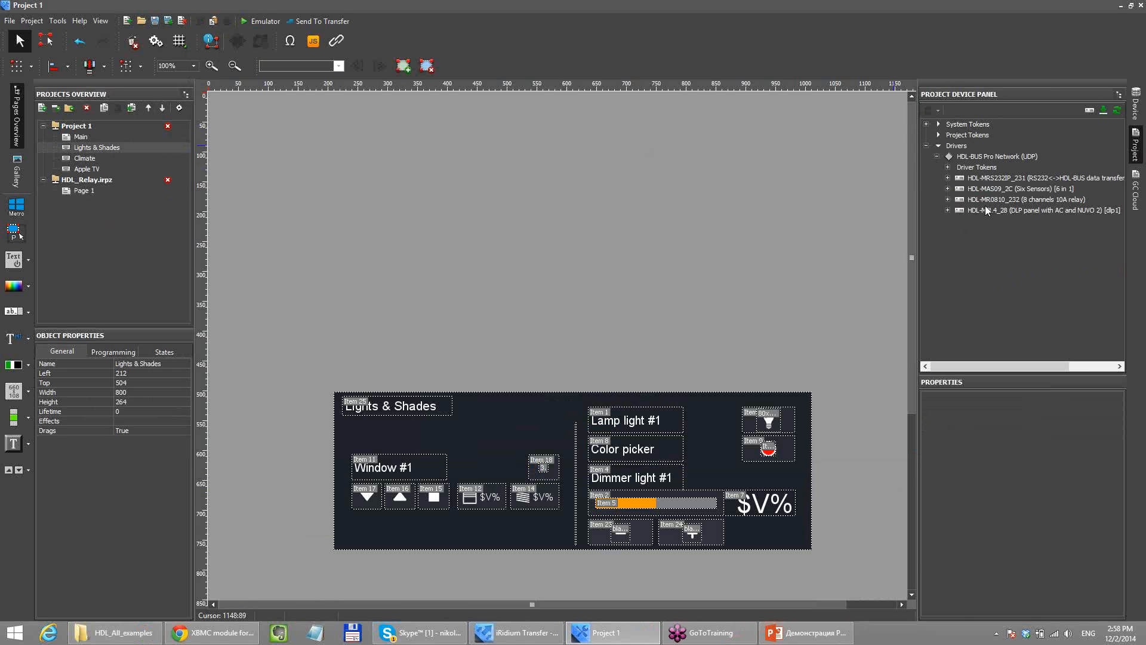
left_click(1001, 210)
left_click(1012, 198)
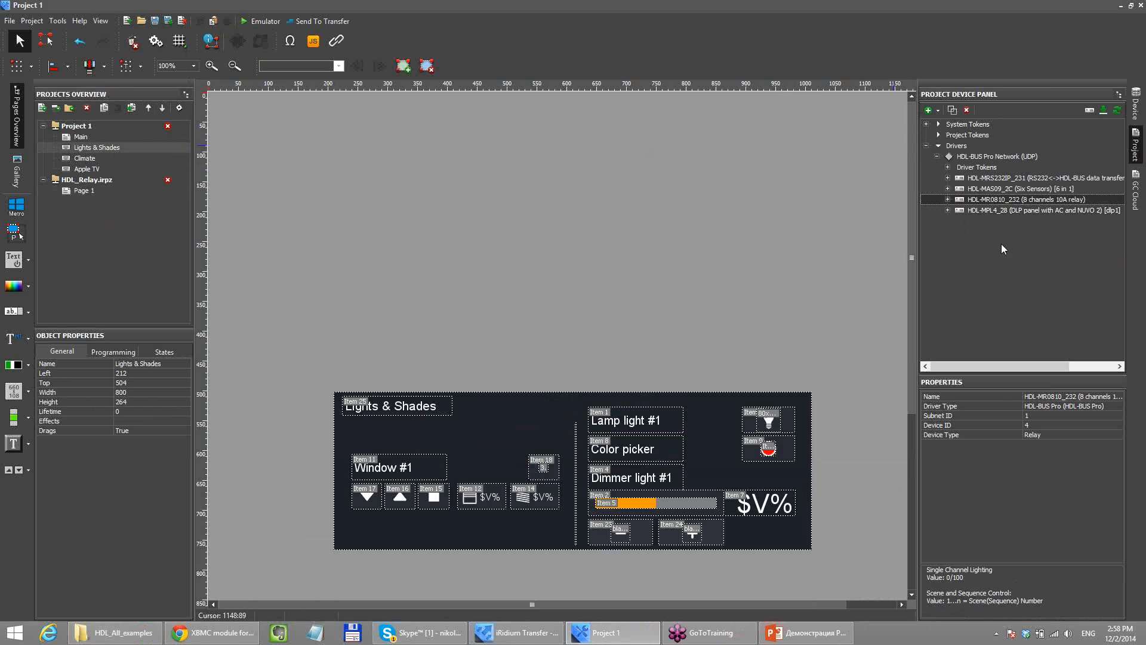
left_click(1028, 425)
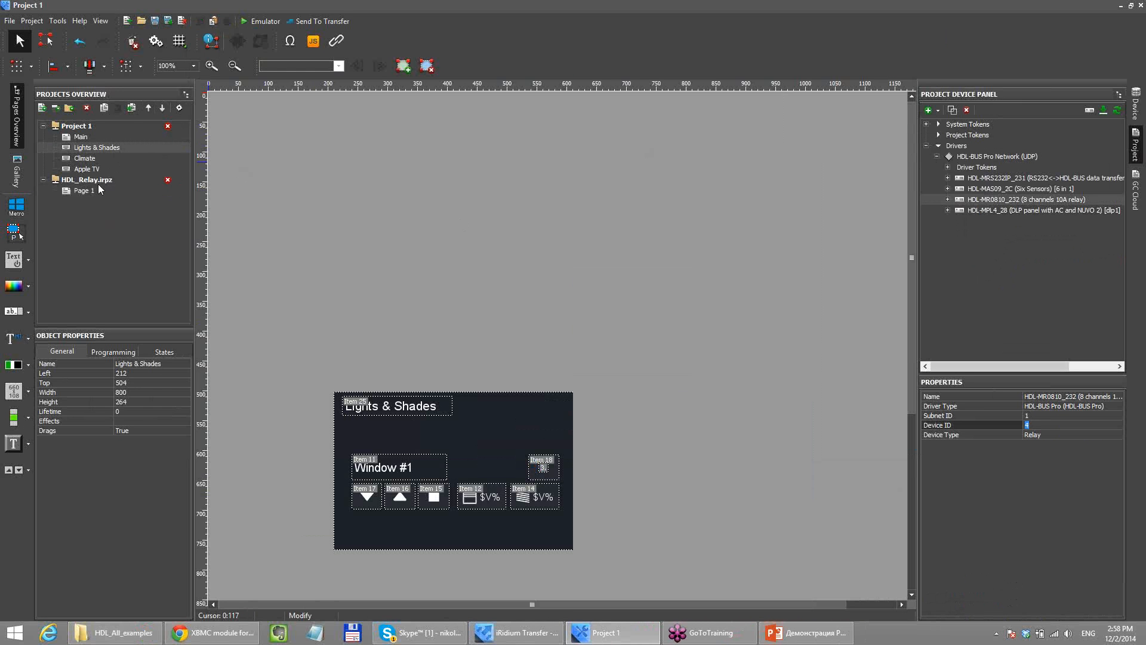
- Examine the Relay driver's commands in the HDL_Relay.irpz project and set its Device ID to 4
left_click(98, 186)
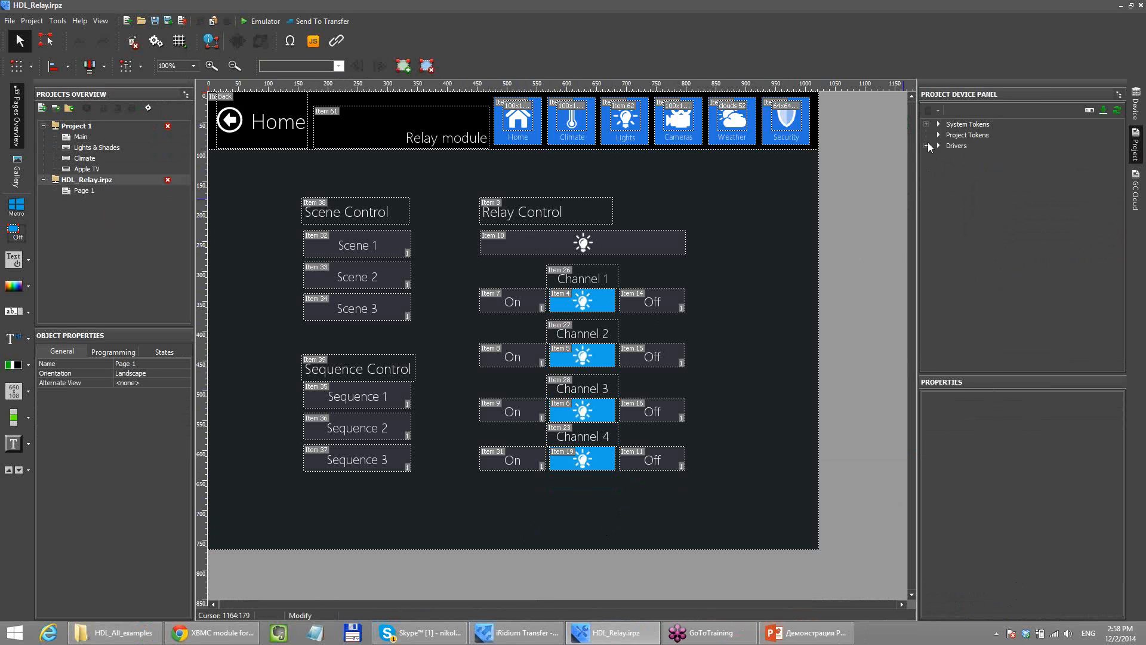
left_click(927, 146)
left_click(937, 156)
left_click(948, 178)
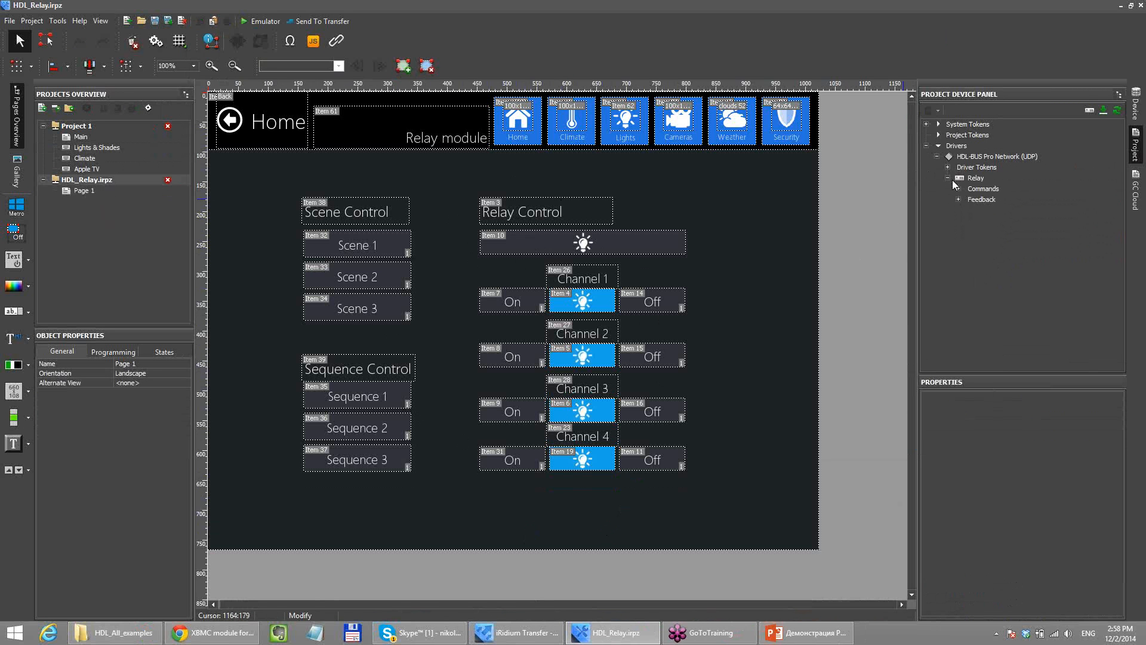
left_click(958, 189)
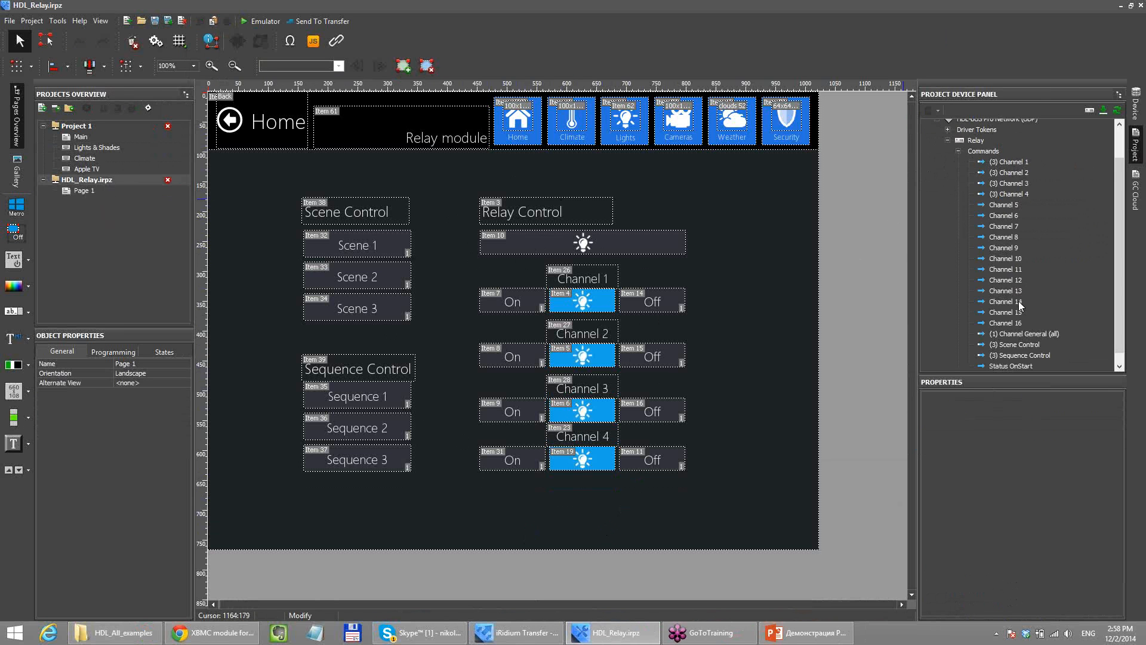
scroll(1084, 268, "up", 2)
left_click(984, 179)
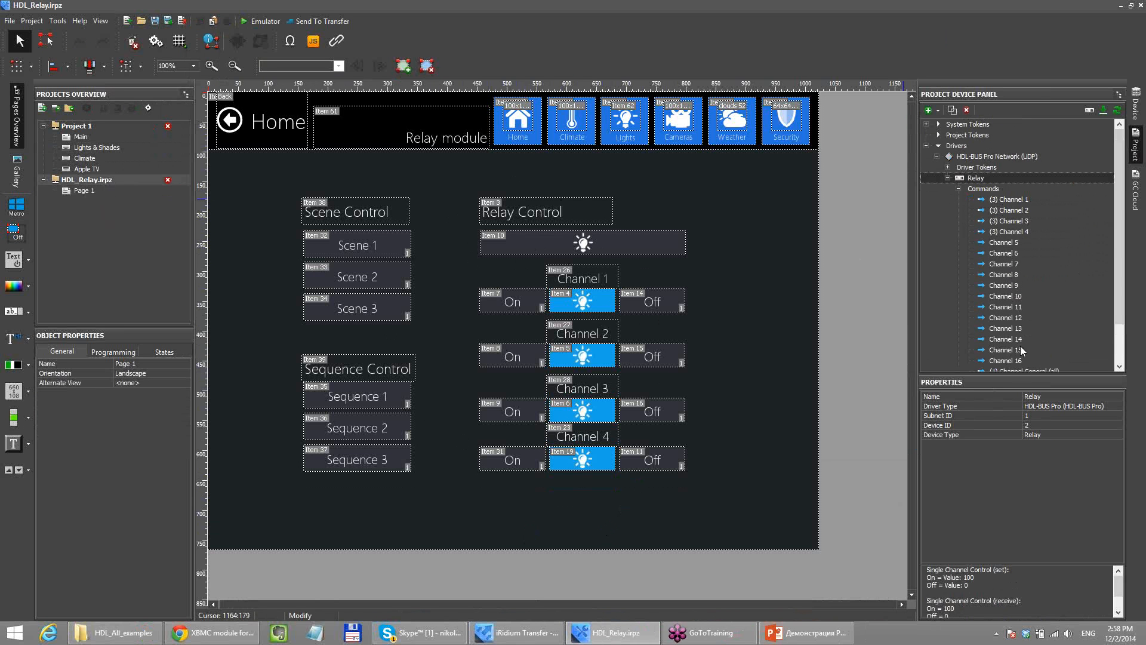
left_click(1030, 425)
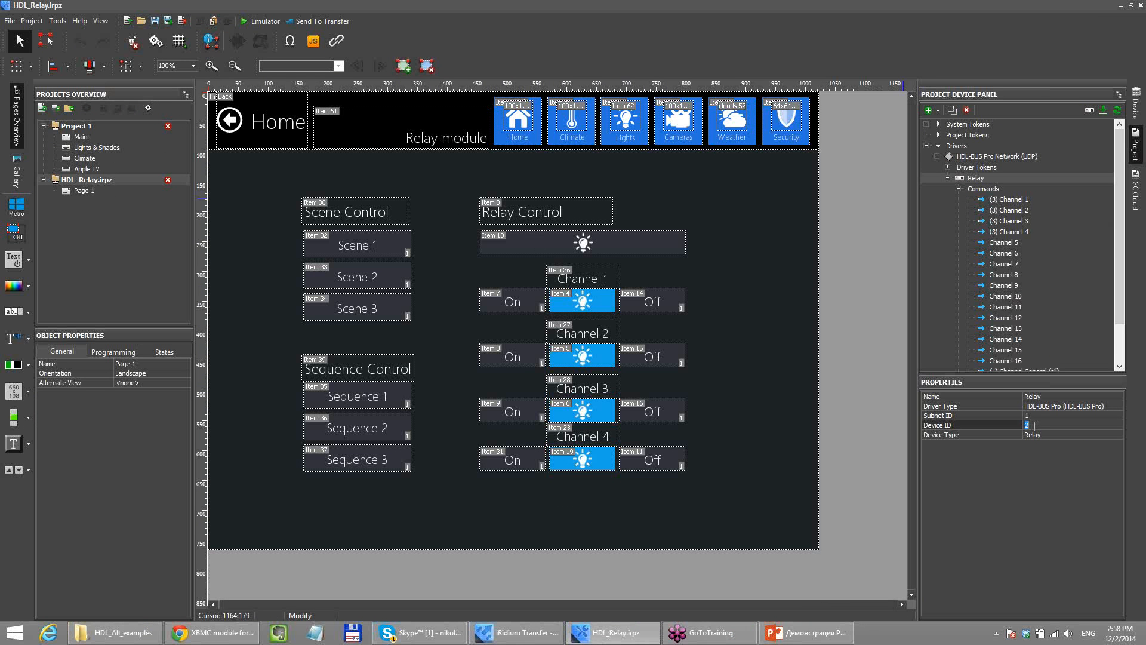
left_click(1038, 425)
- Run HDL_Relay.irpz in the emulator and test the all-channel switch and the Channel 1 On, Off and toggle controls
left_click(254, 22)
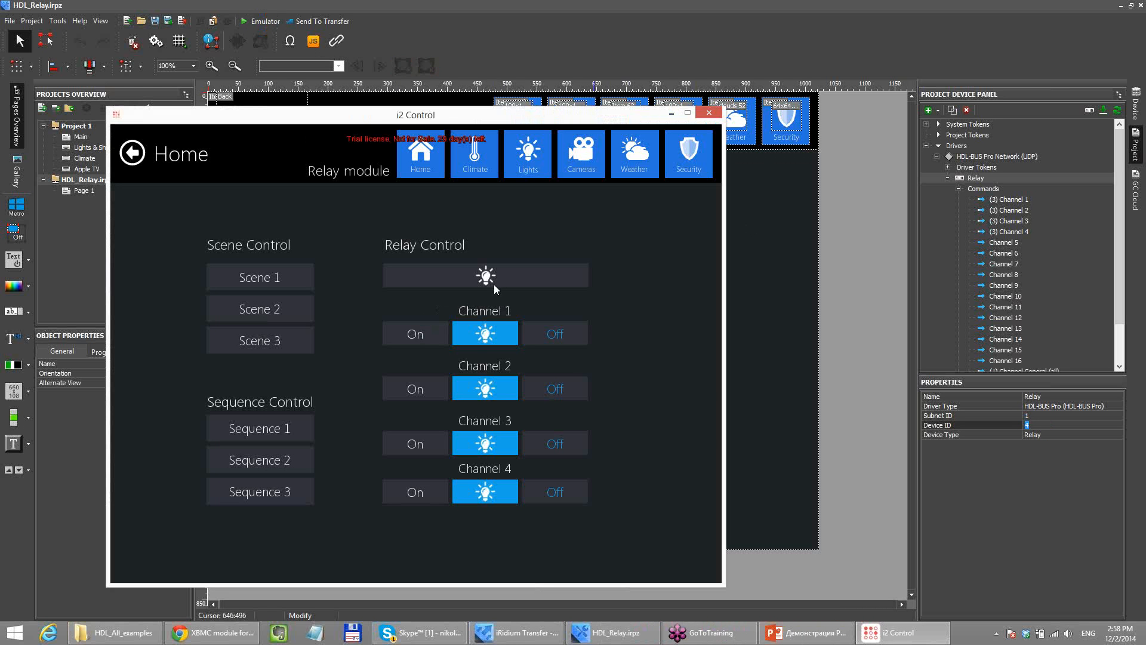
left_click(493, 284)
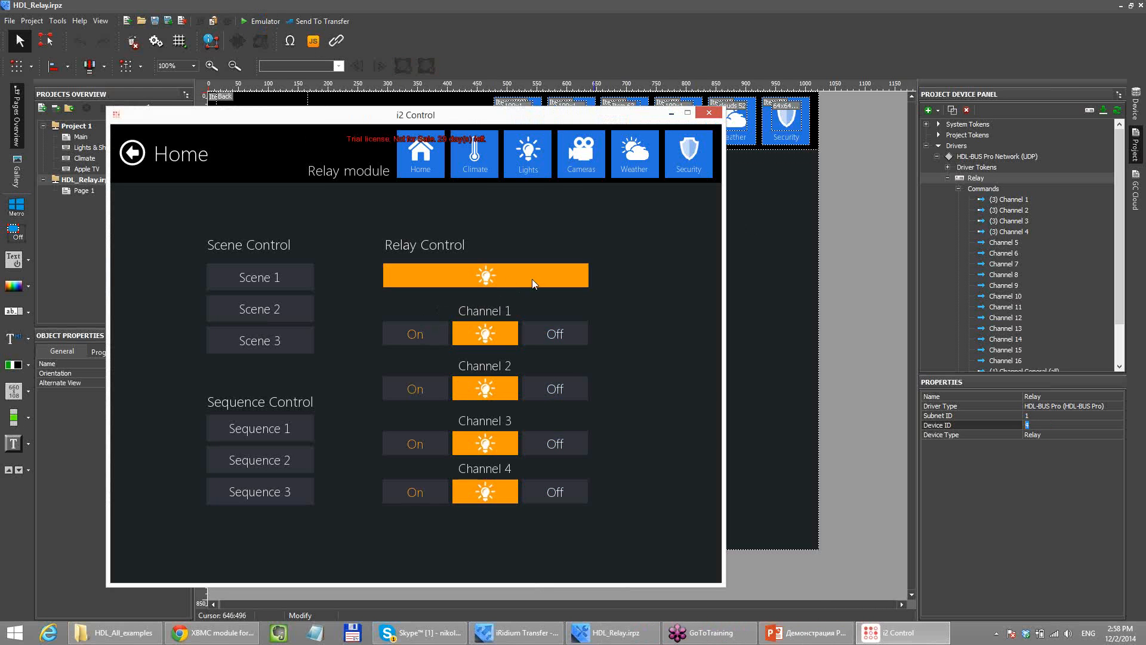
left_click(428, 336)
left_click(556, 332)
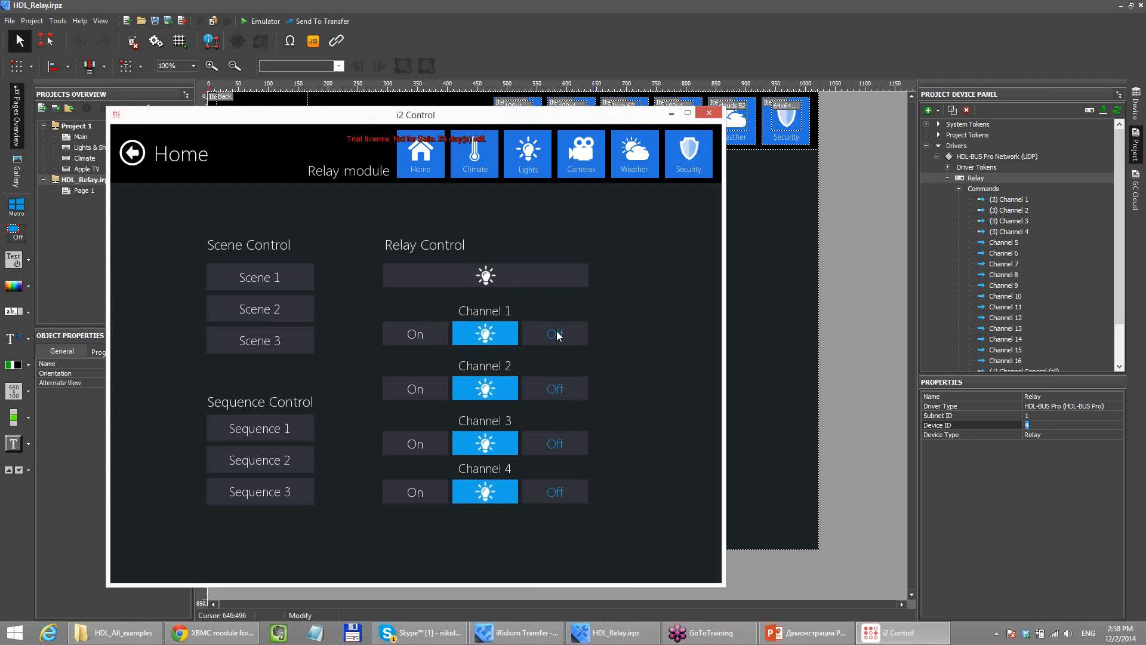
left_click(483, 334)
left_click(486, 334)
left_click(487, 335)
left_click(487, 336)
left_click(487, 335)
left_click(487, 335)
left_click(489, 332)
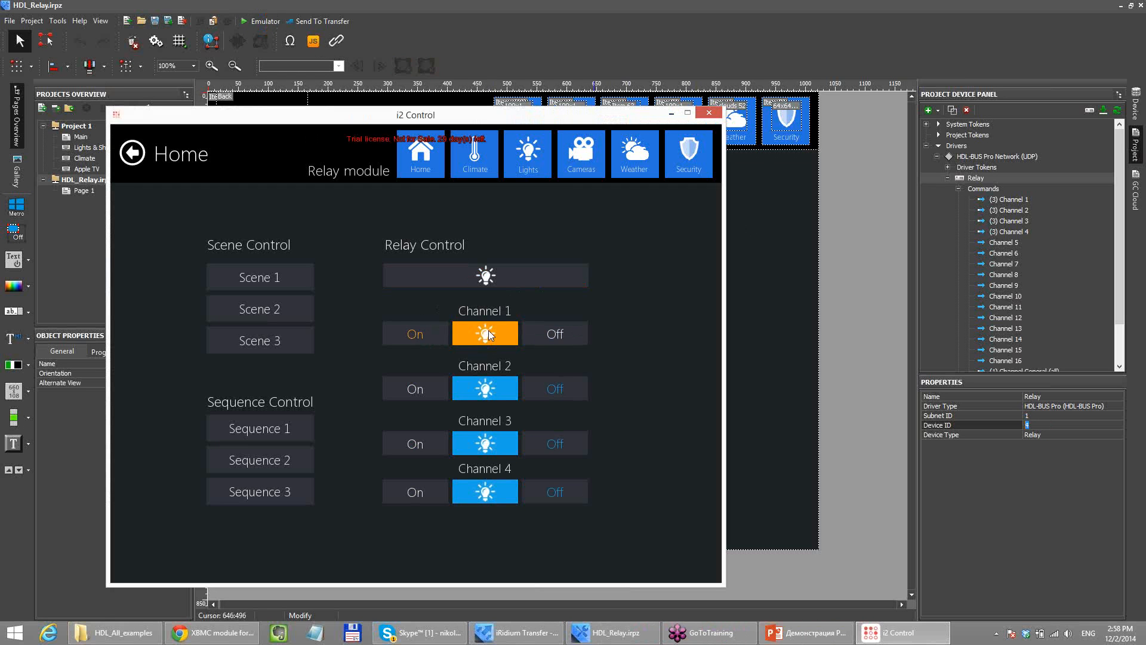
left_click(488, 330)
- Test toggling relay channels 2, 3 and 4 and the all-channel switch, and close the emulator
left_click(475, 389)
left_click(493, 442)
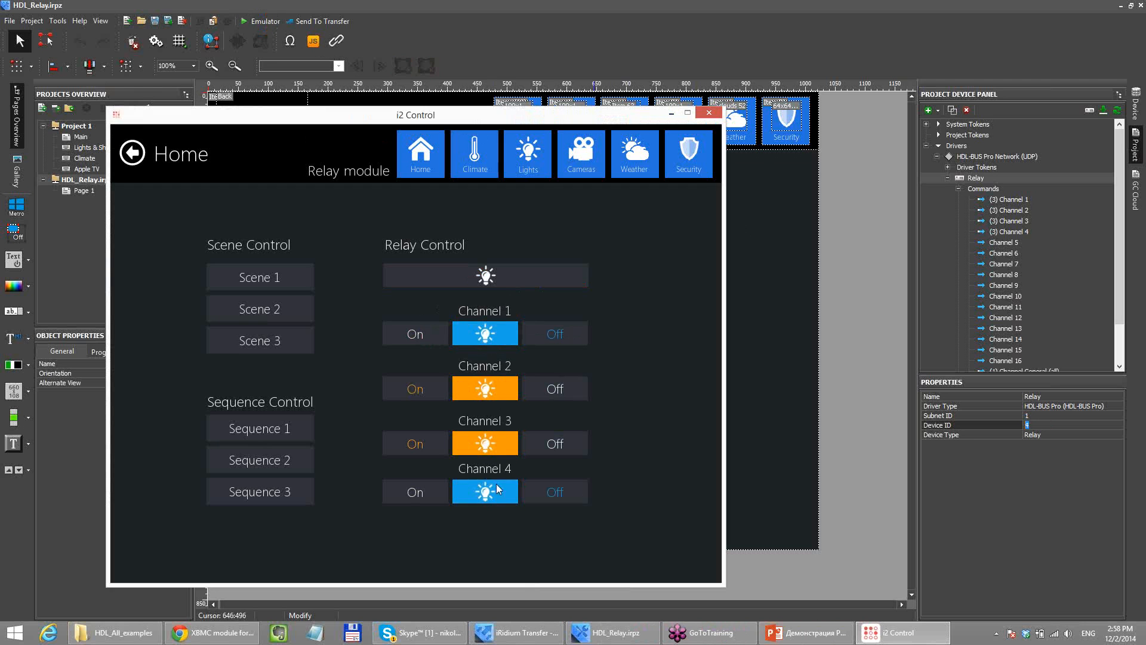
left_click(494, 499)
left_click(504, 394)
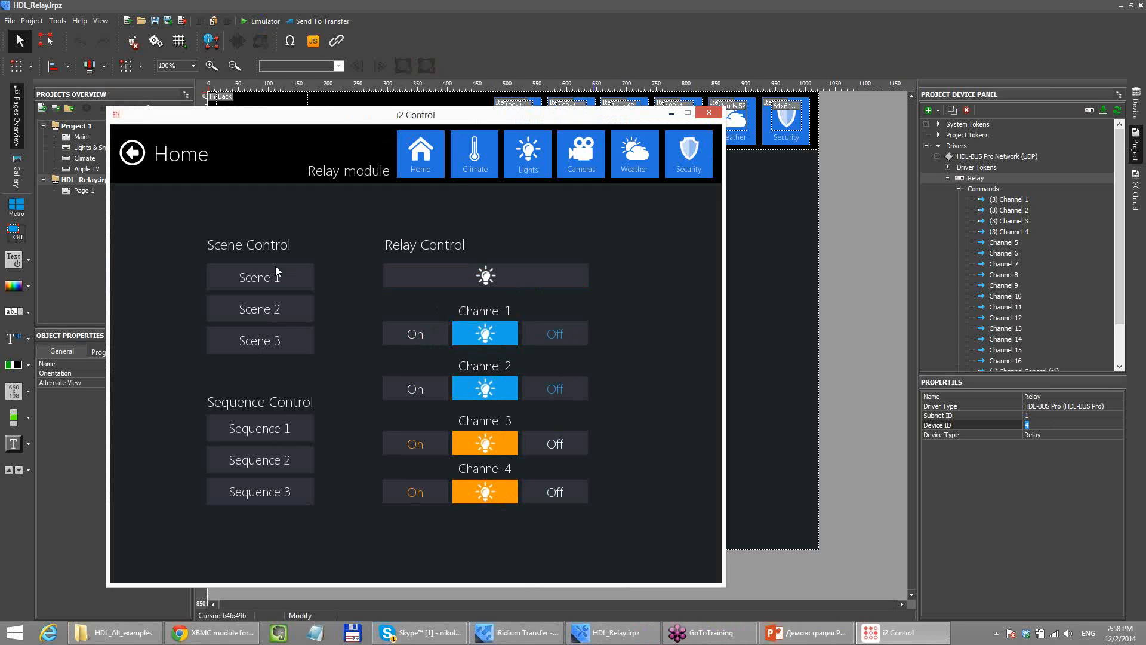
left_click(508, 277)
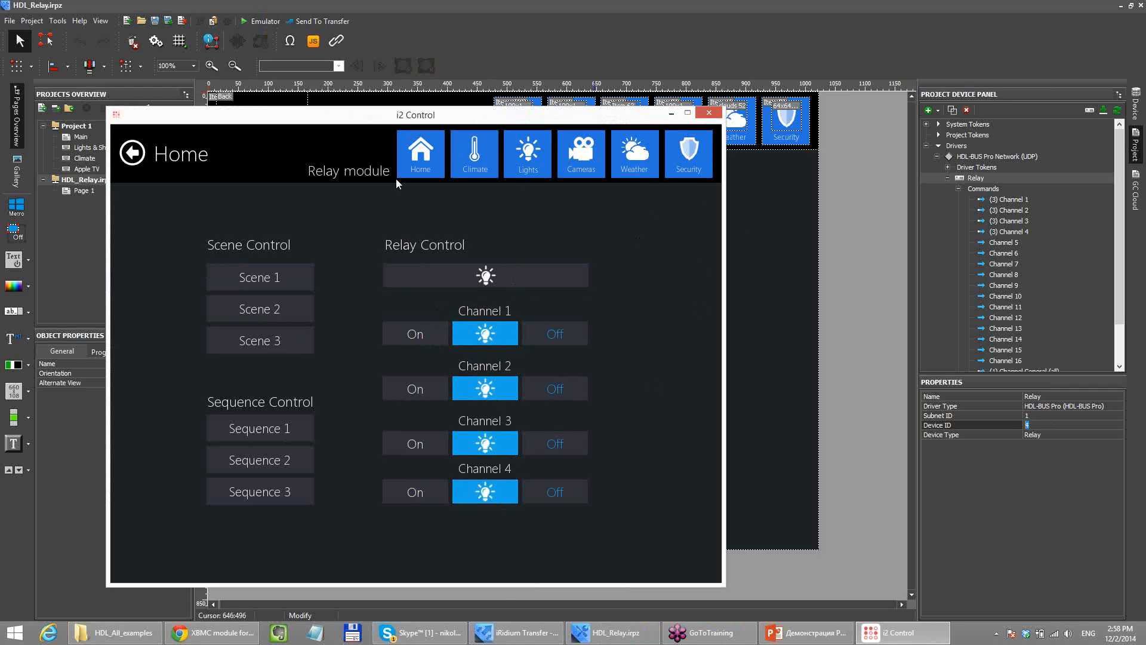
left_click(708, 114)
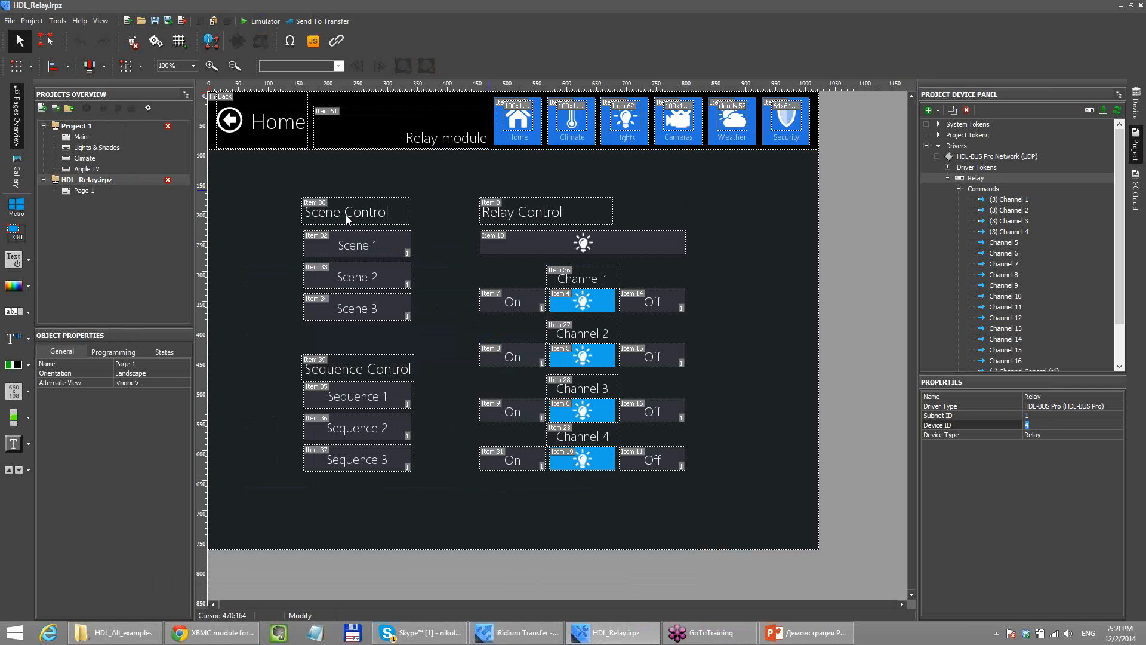
- Merge HDL_Relay.irpz into Project 1, overwriting the saved Project 1.irpz, and open the merged Page 1
left_click(100, 180)
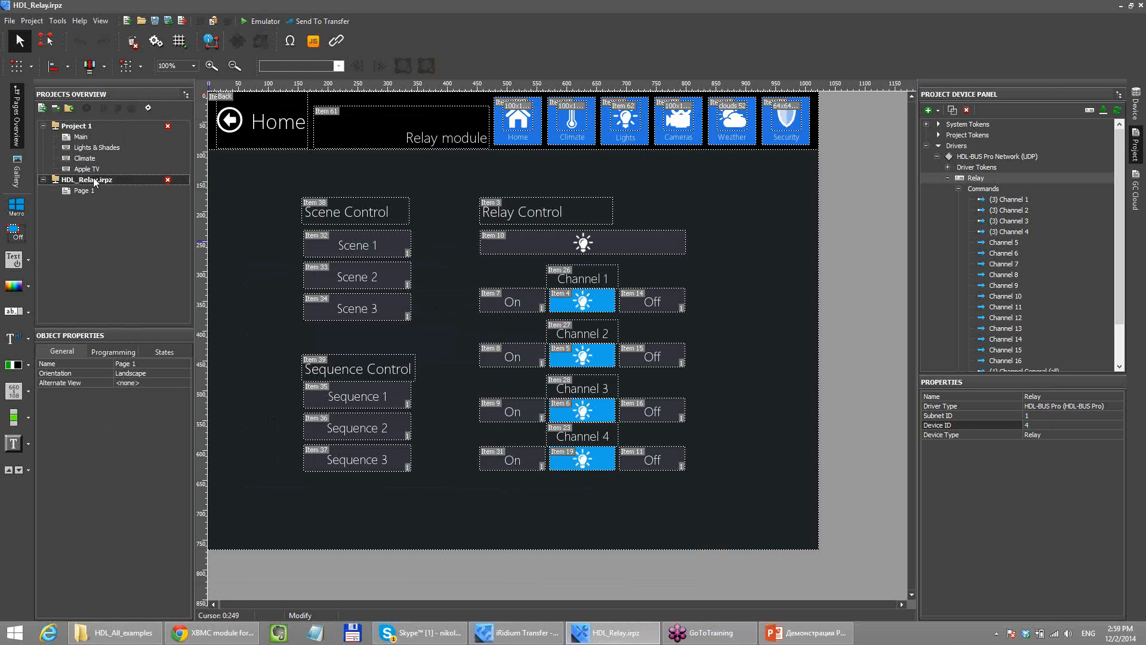
left_click_drag(94, 182, 88, 131)
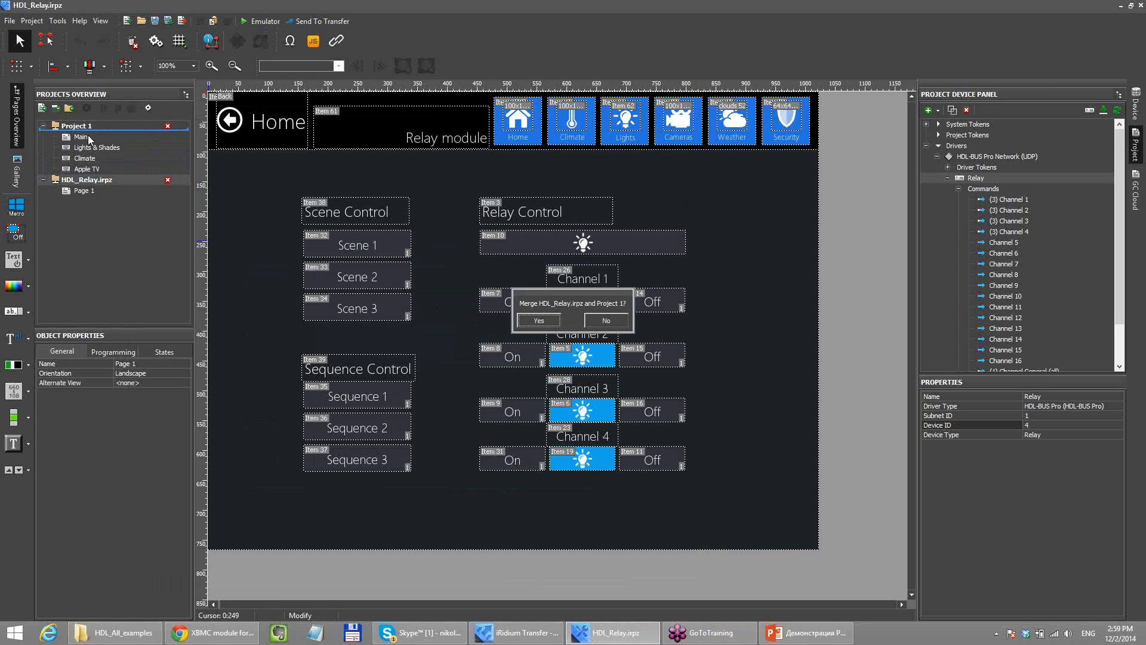
left_click(539, 323)
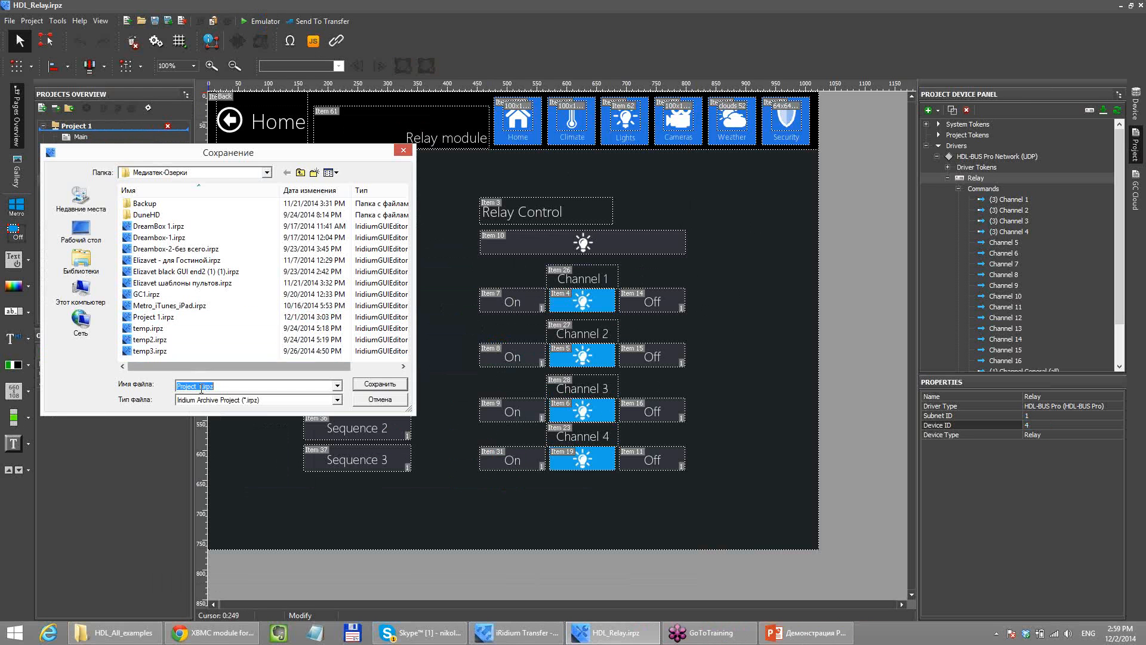
key("Return")
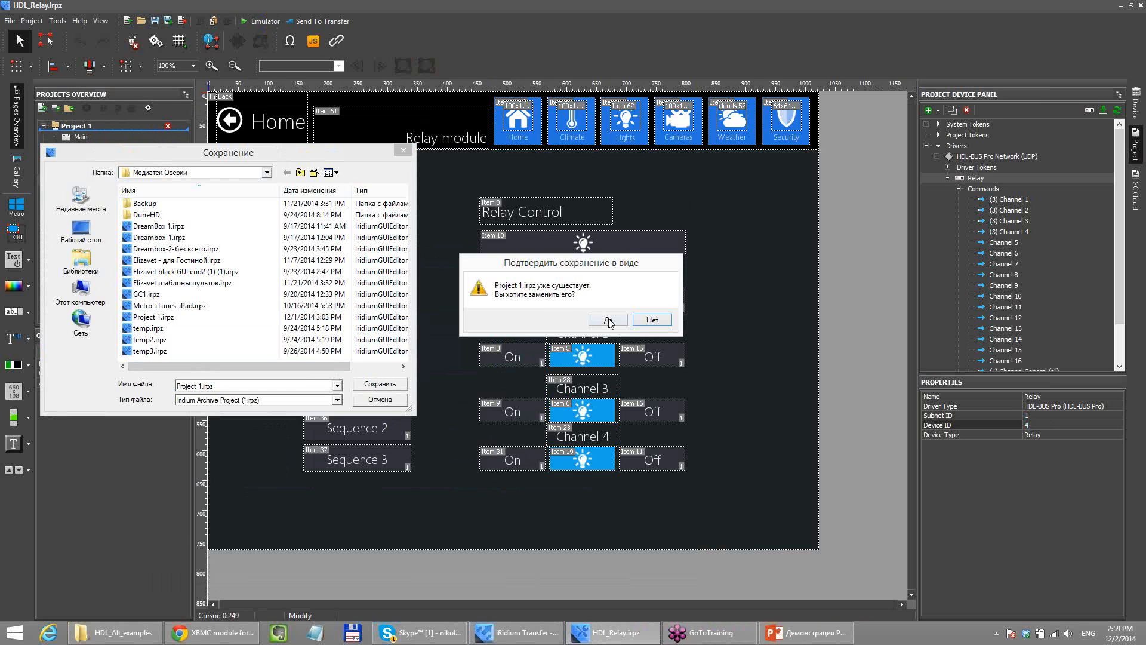
left_click(623, 318)
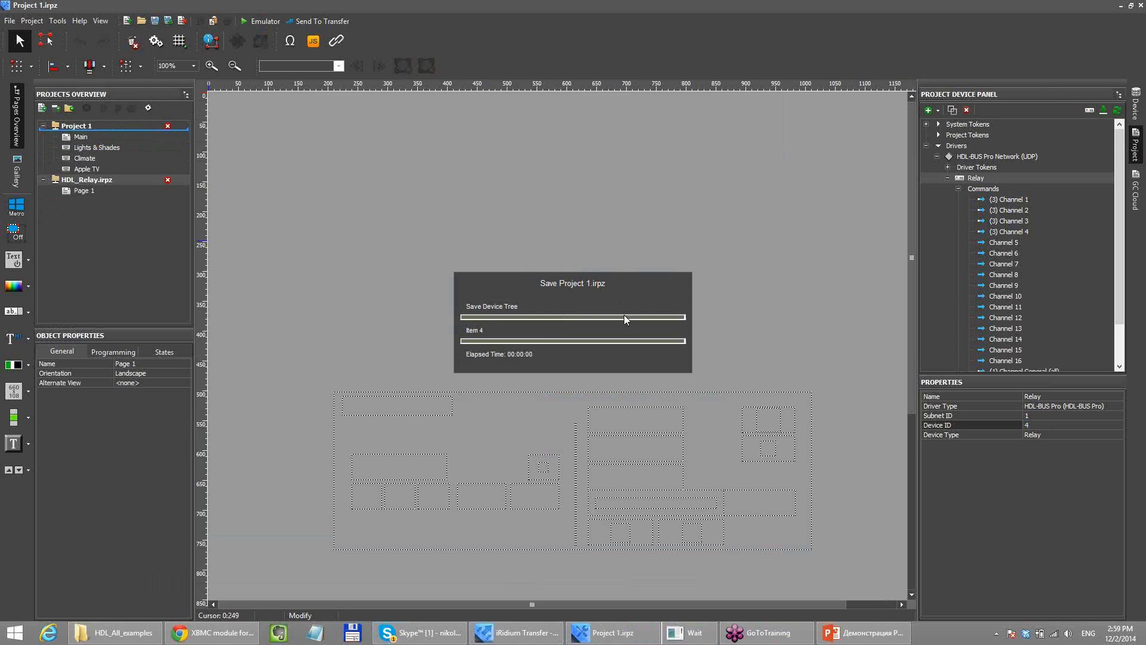
double_click(87, 135)
double_click(81, 181)
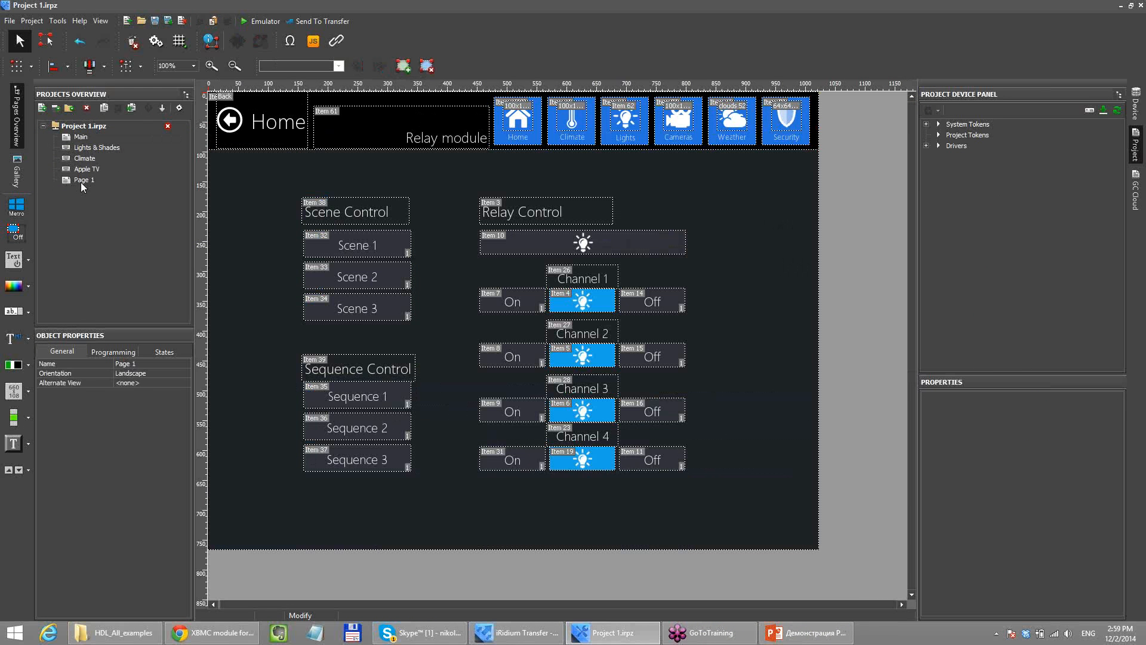
- Open the Main page and delete the HDL-MR0810_232 (8 channels 10A relay) device from the HDL-BUS Pro Network driver
double_click(78, 139)
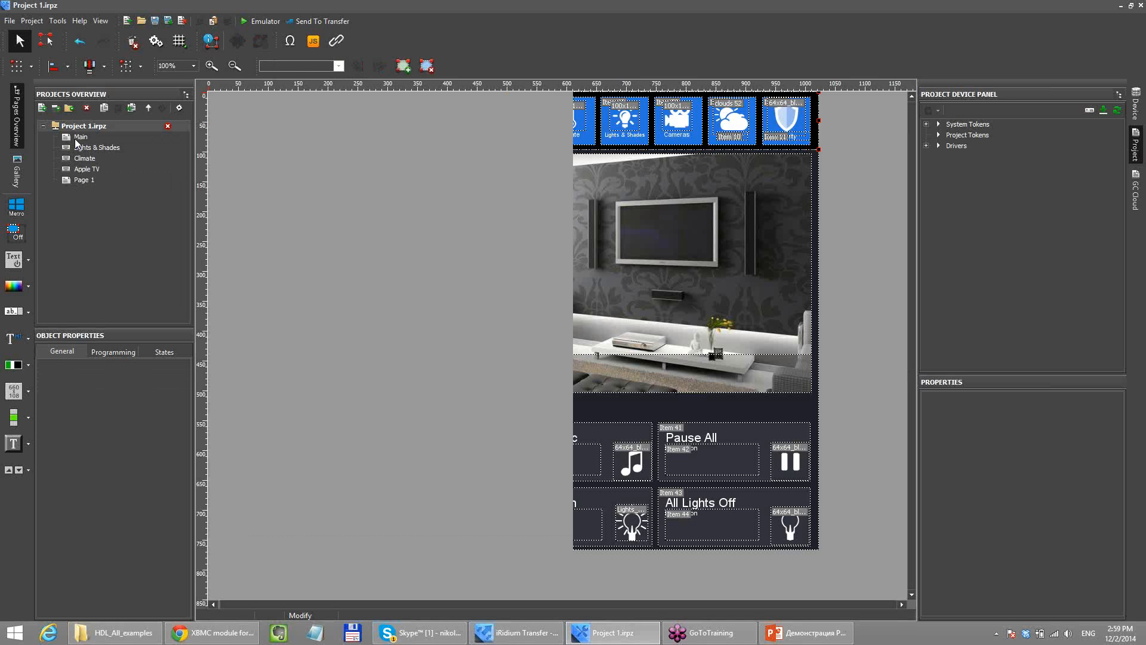
left_click(276, 171)
left_click(269, 197)
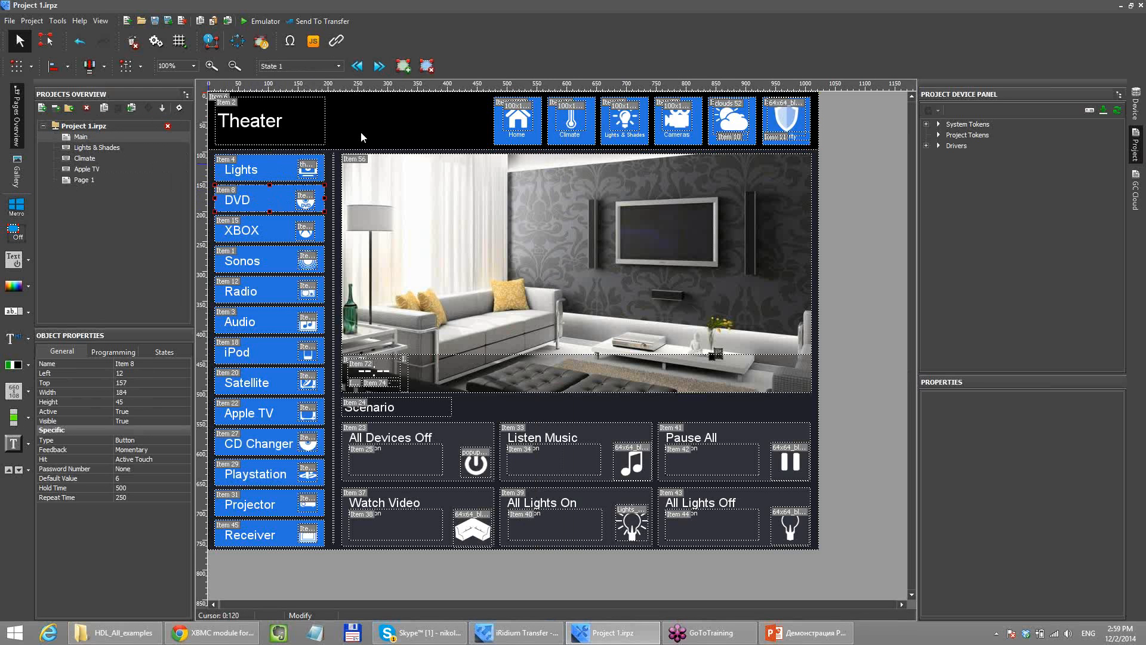
left_click(926, 146)
left_click(935, 155)
left_click(972, 221)
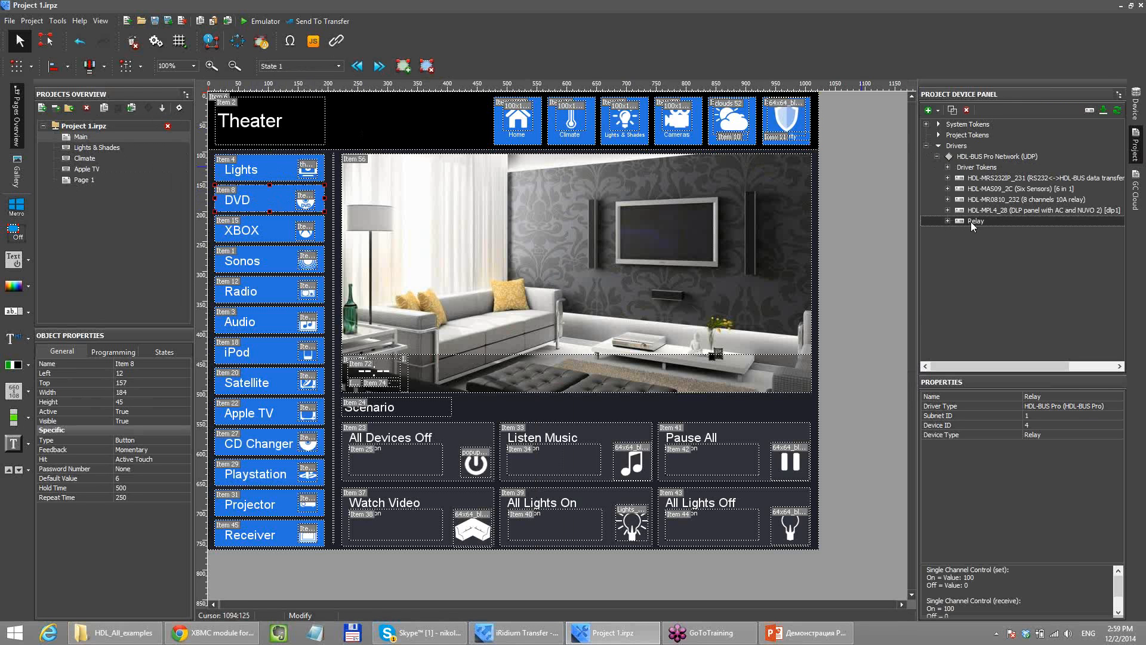
left_click(1032, 200)
right_click(1007, 199)
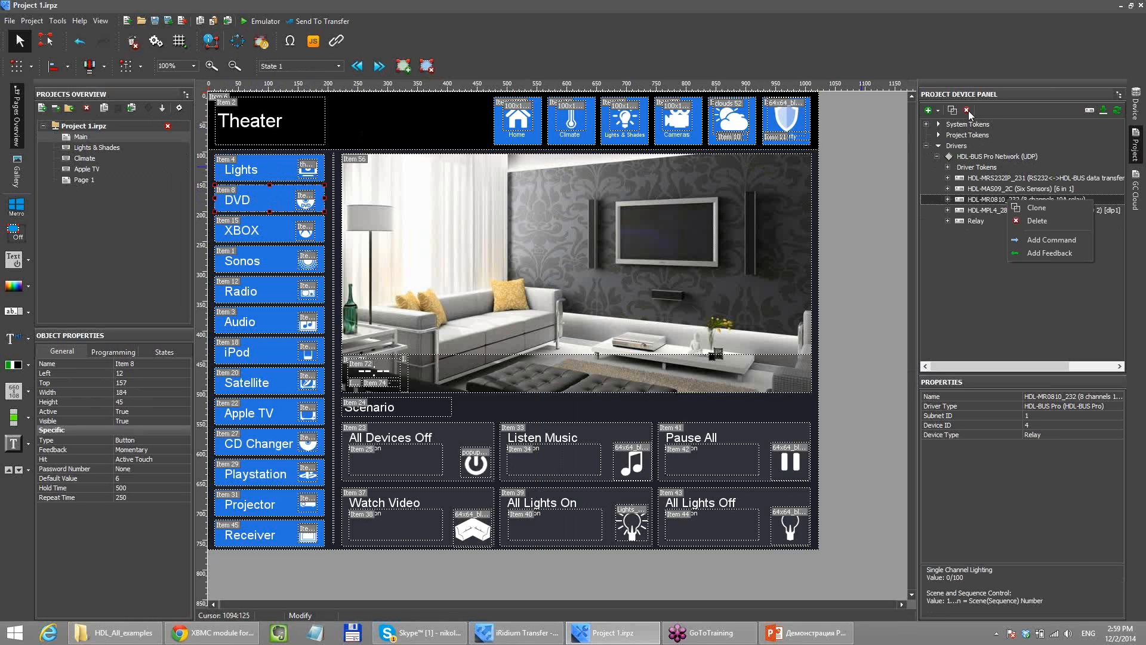
left_click(1042, 220)
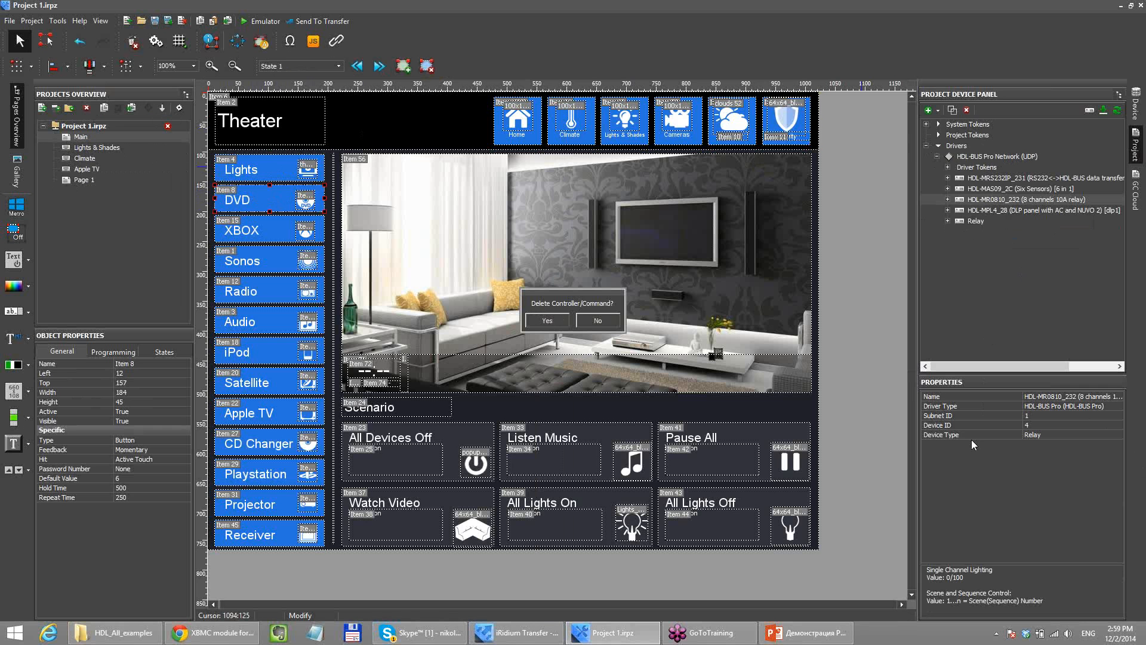
key("Return")
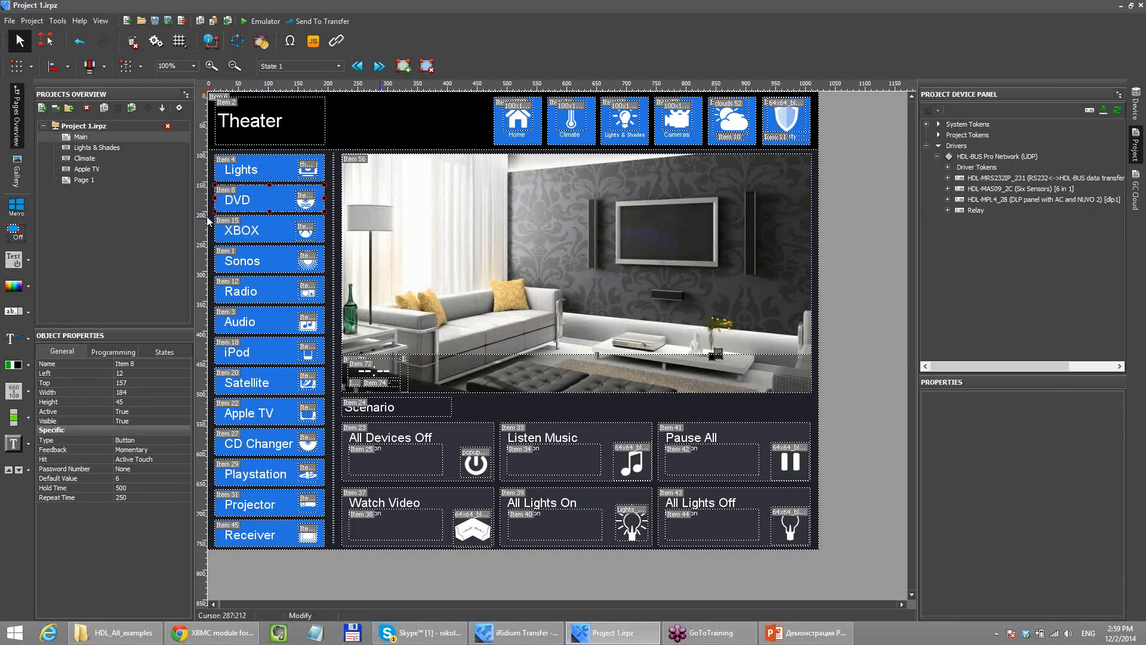
- Program the DVD button on the Main page with a Show Page command on press that opens Page 1
double_click(83, 180)
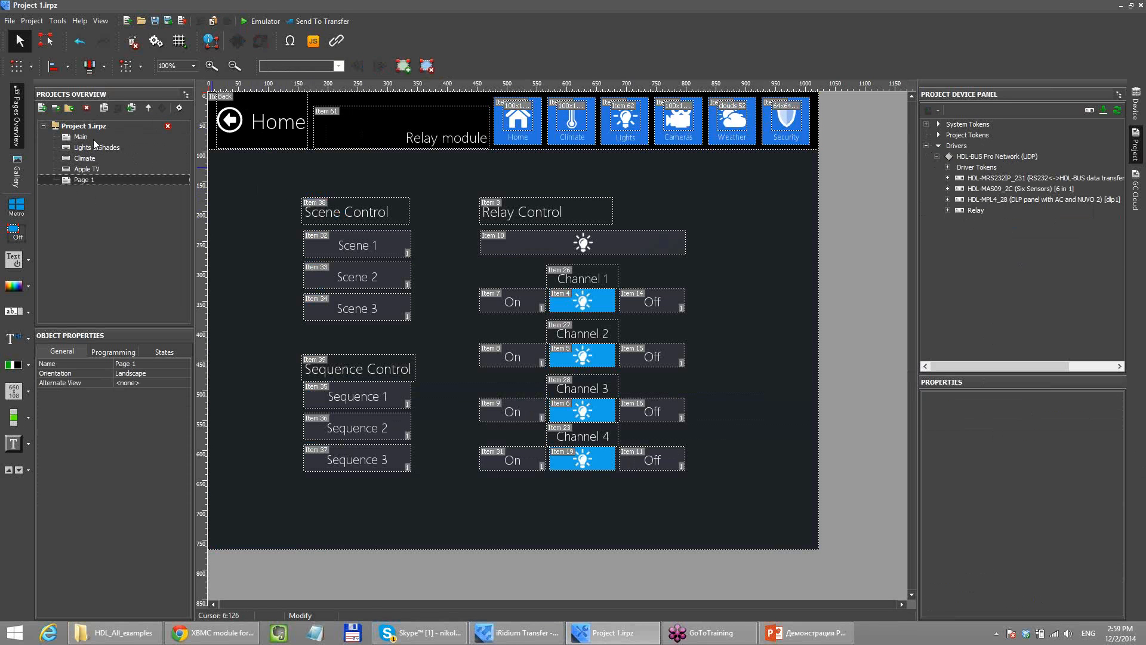
double_click(88, 138)
left_click(260, 212)
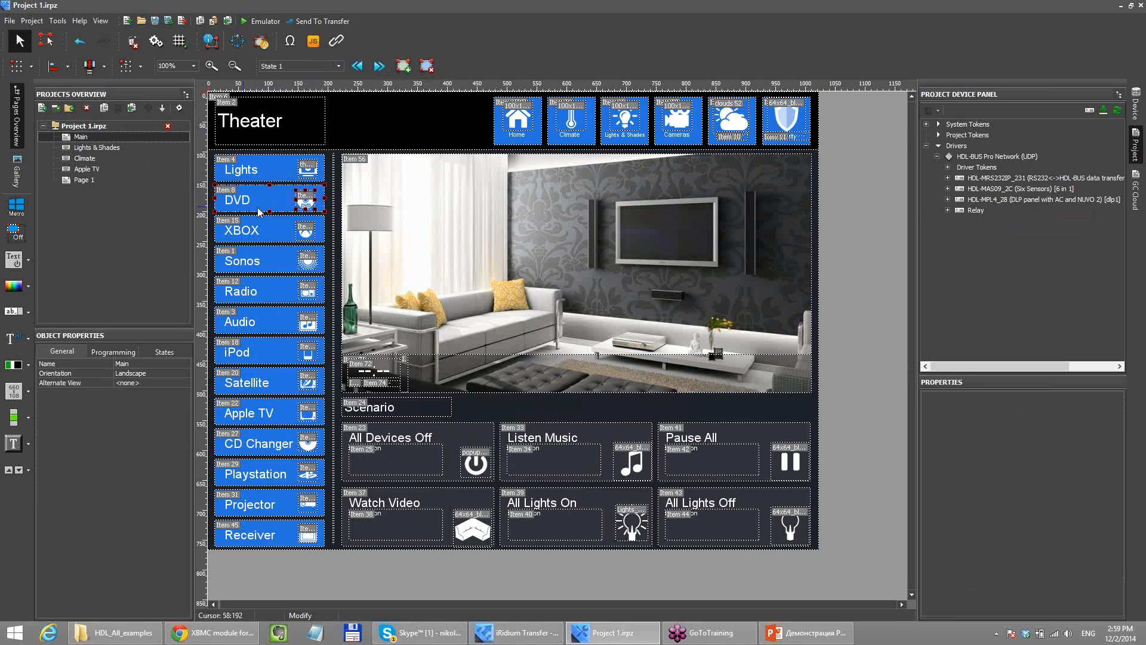
left_click(113, 352)
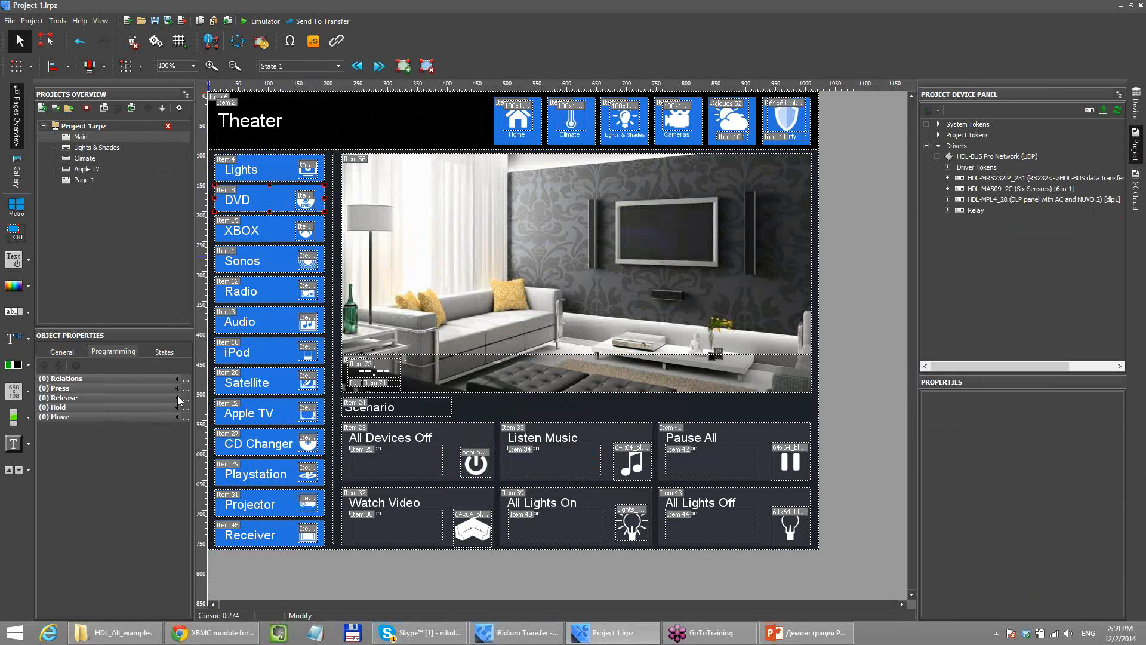
left_click(186, 388)
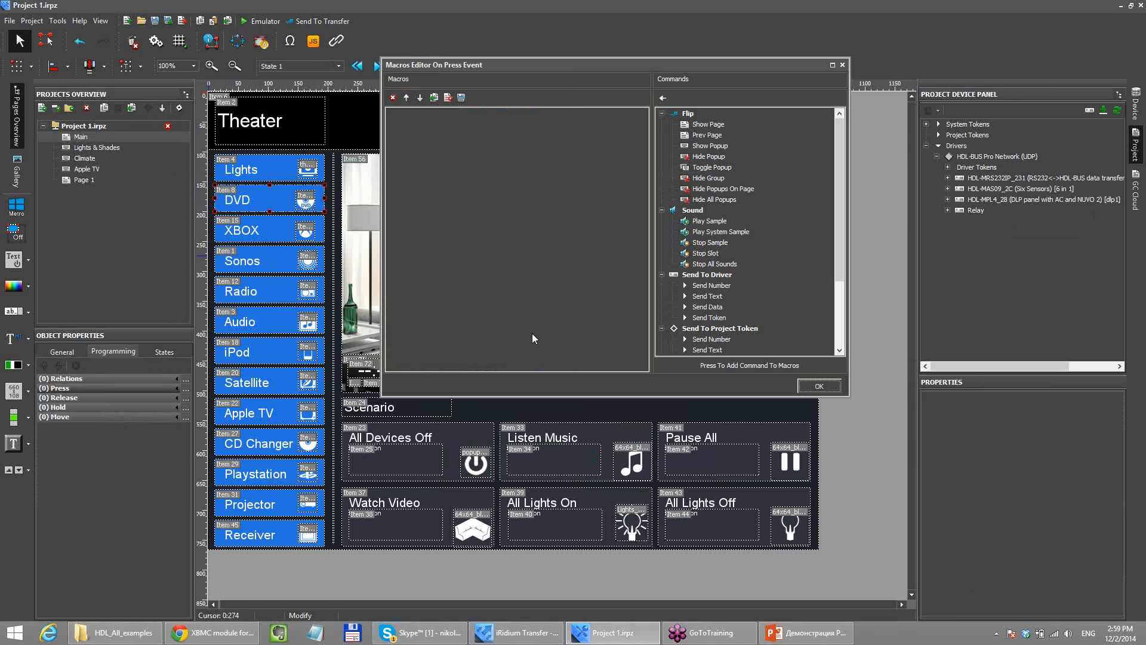
double_click(706, 126)
left_click(692, 307)
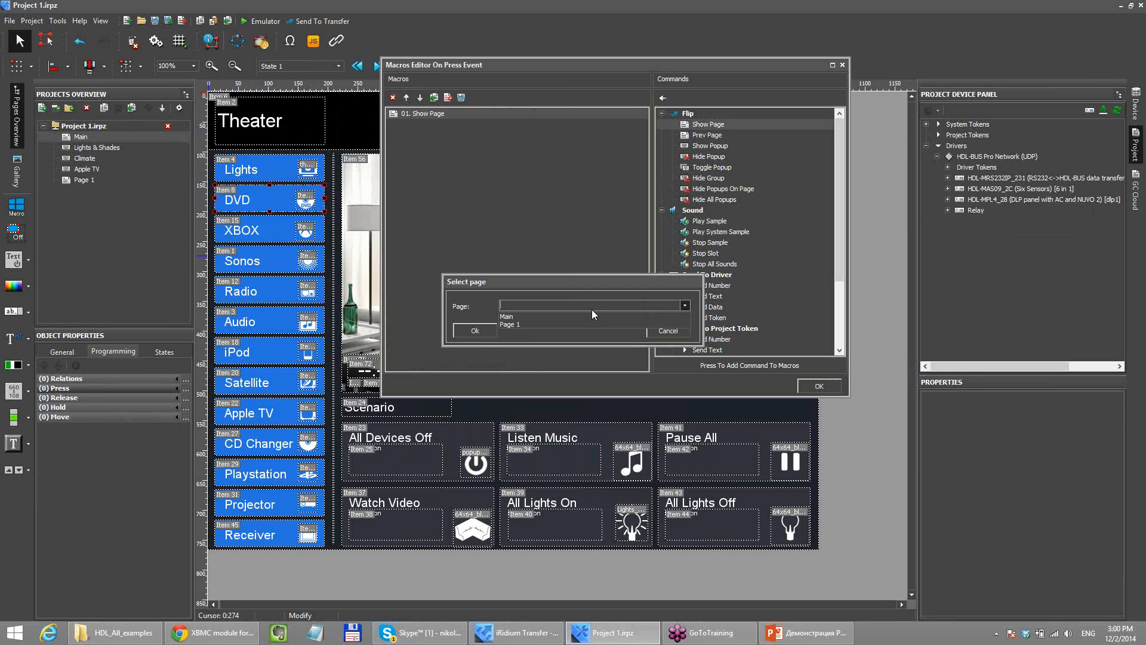
left_click(515, 321)
left_click(475, 331)
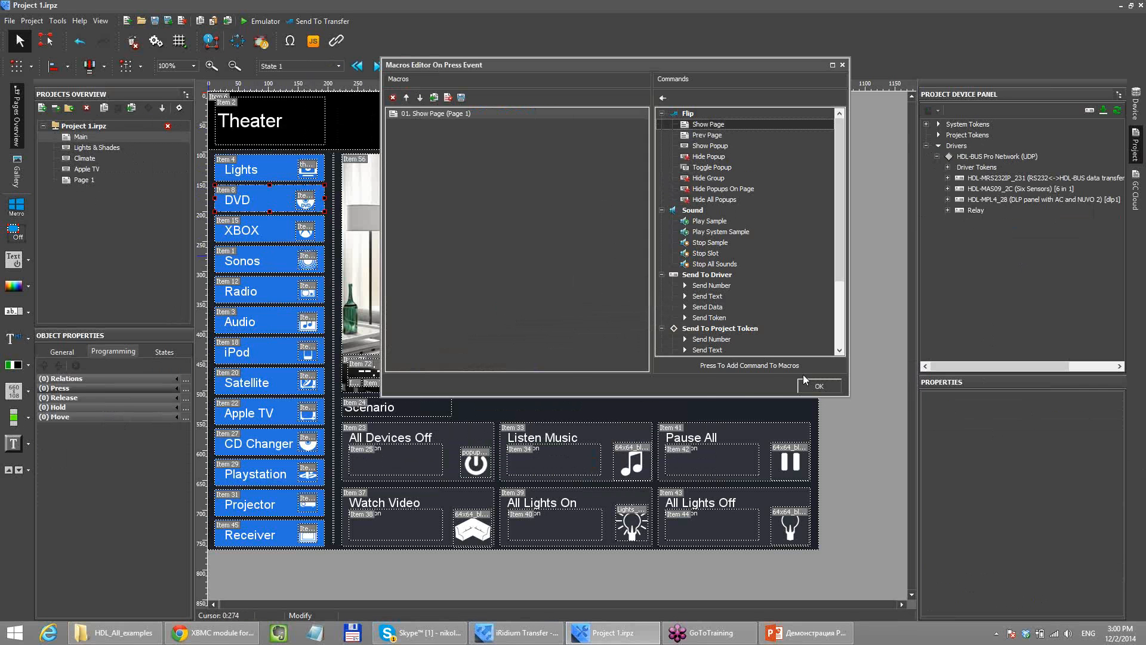
left_click(819, 386)
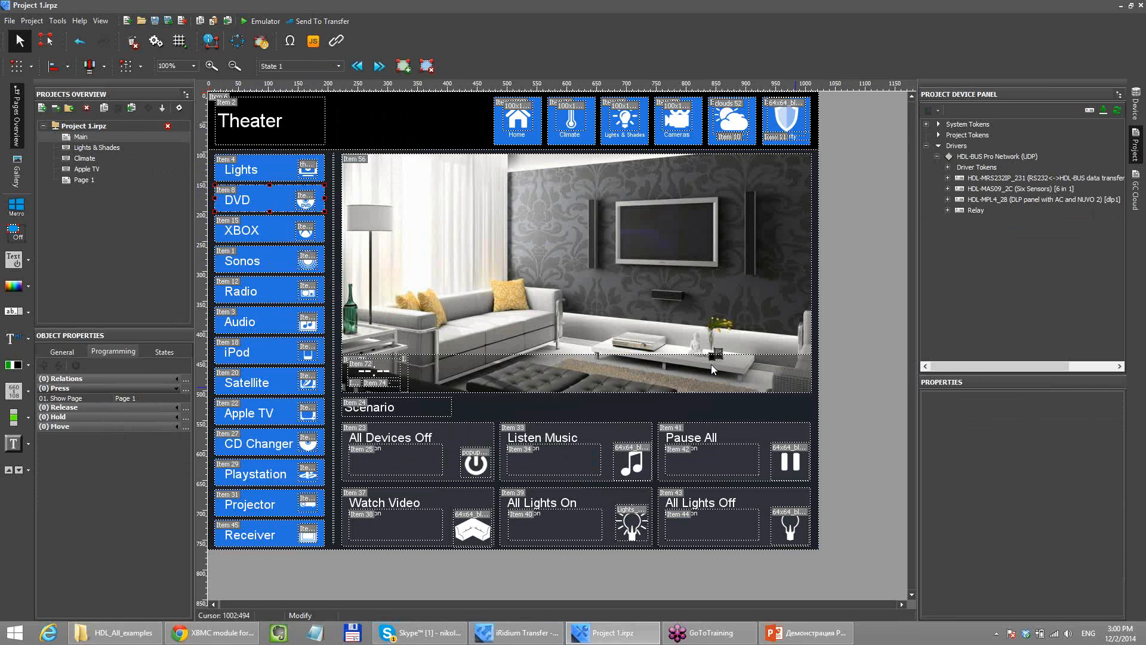
- Open Page 1 and rename it RELAY
double_click(91, 179)
left_click(77, 354)
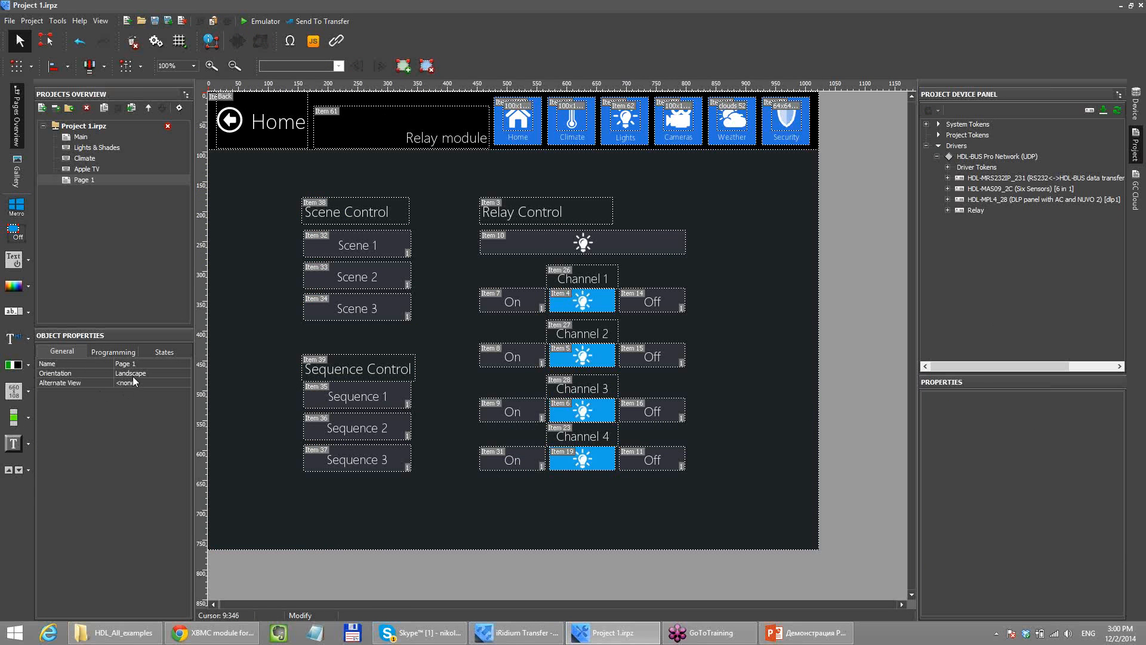
left_click(185, 365)
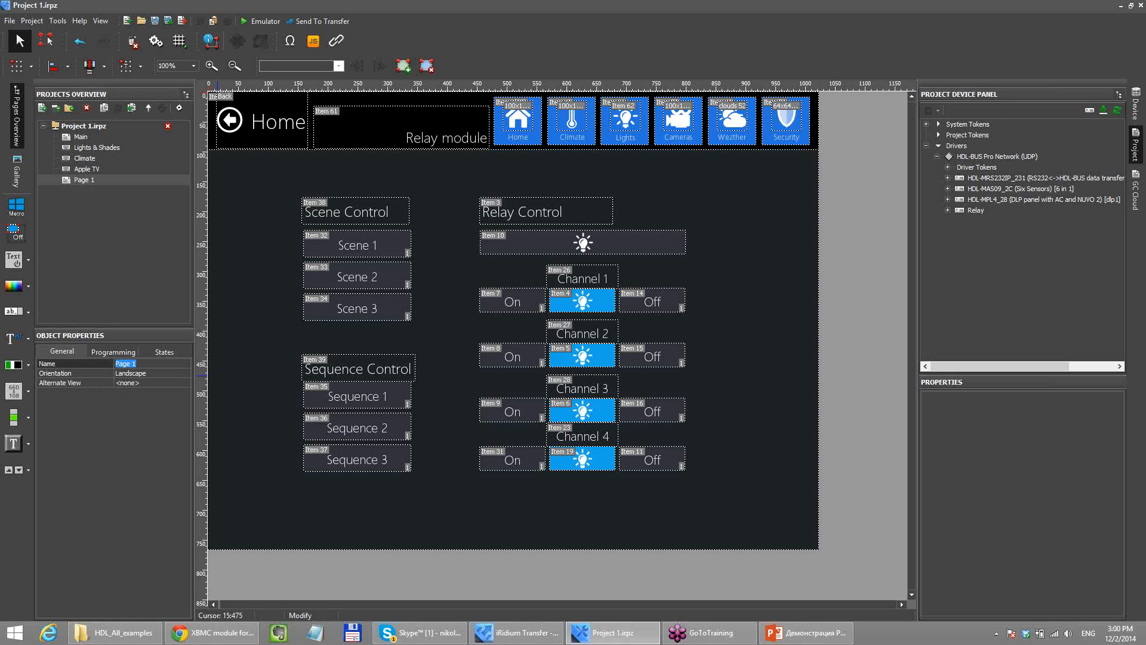
type("RELAY")
left_click(141, 255)
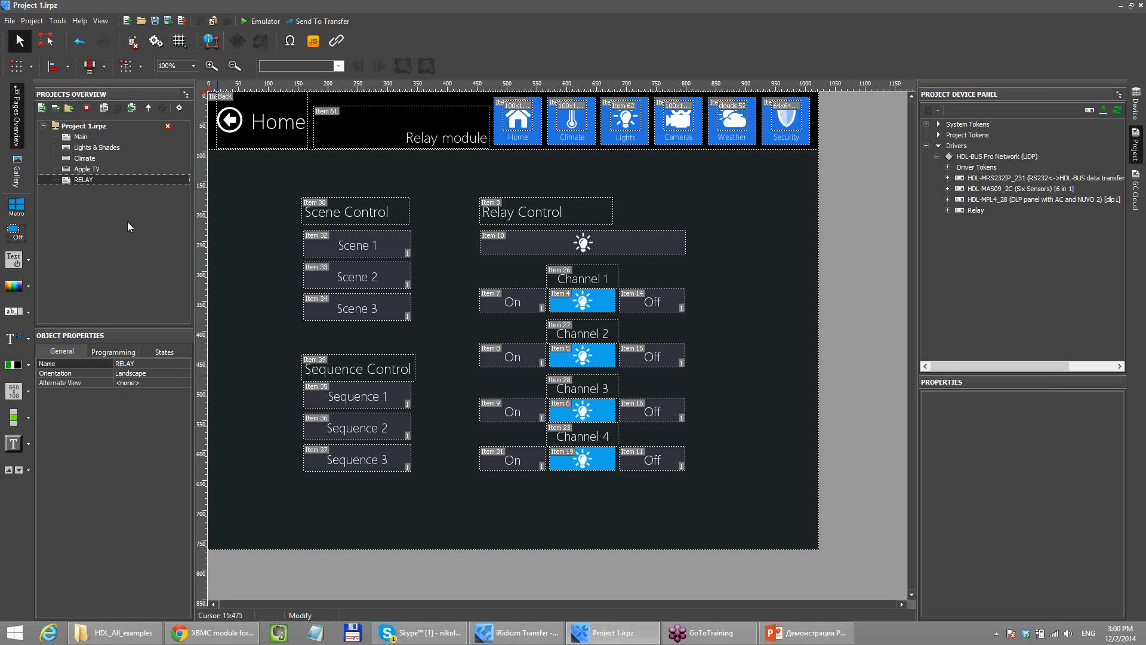
- Check the target page of the Show Page press command on the Main page's DVD button
double_click(84, 138)
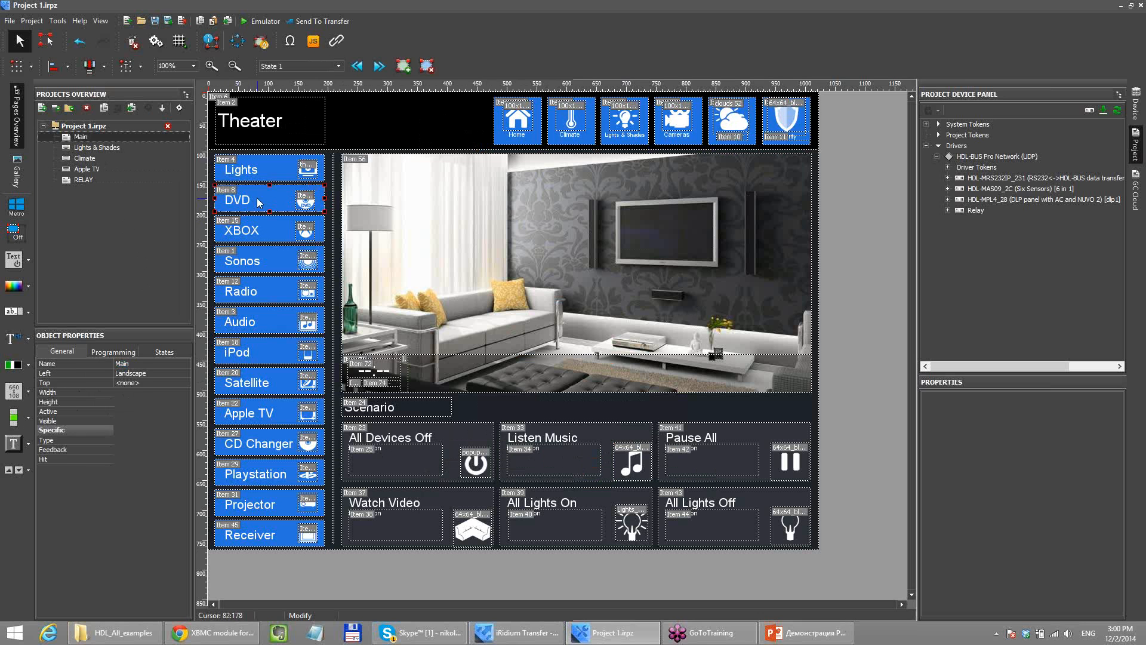
left_click(112, 351)
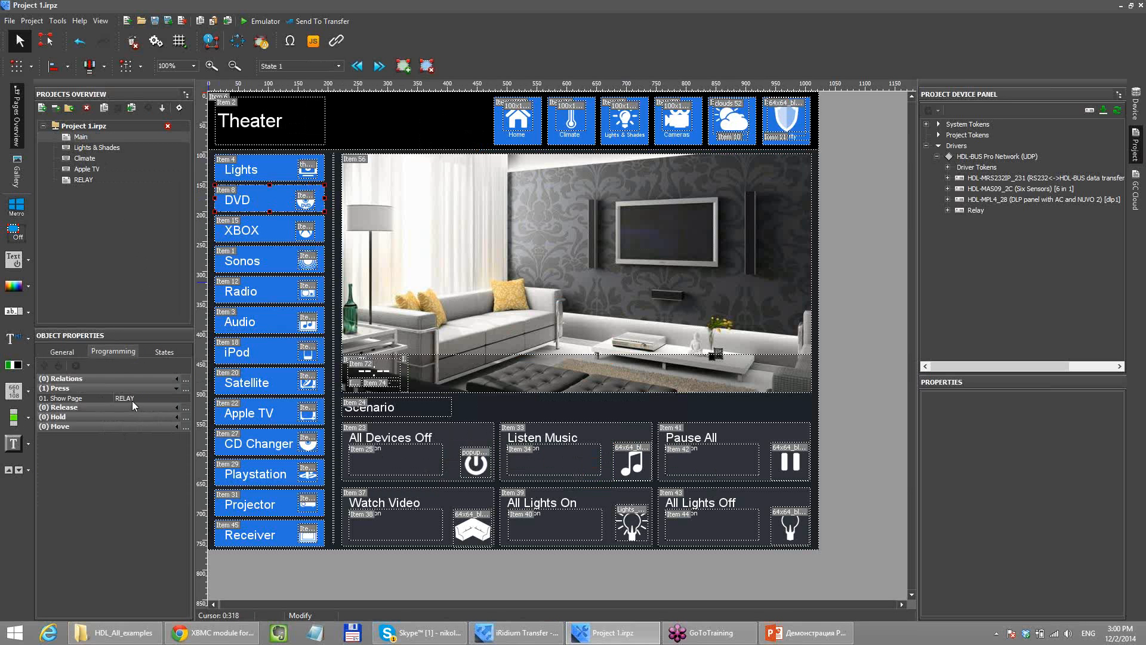
left_click(128, 397)
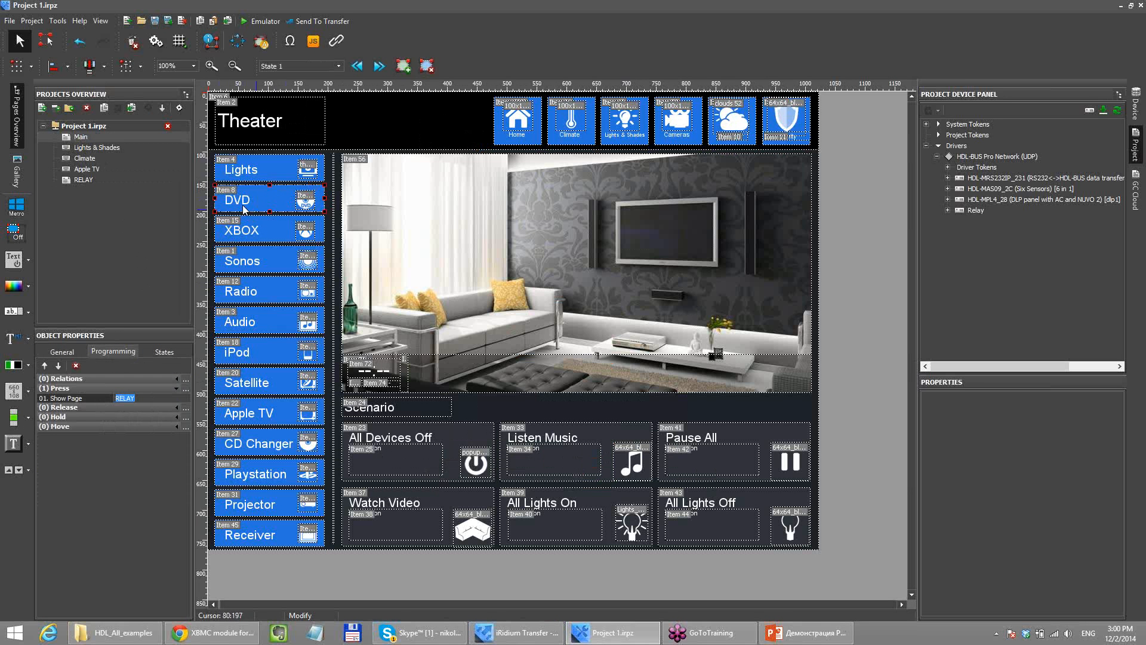
left_click(145, 216)
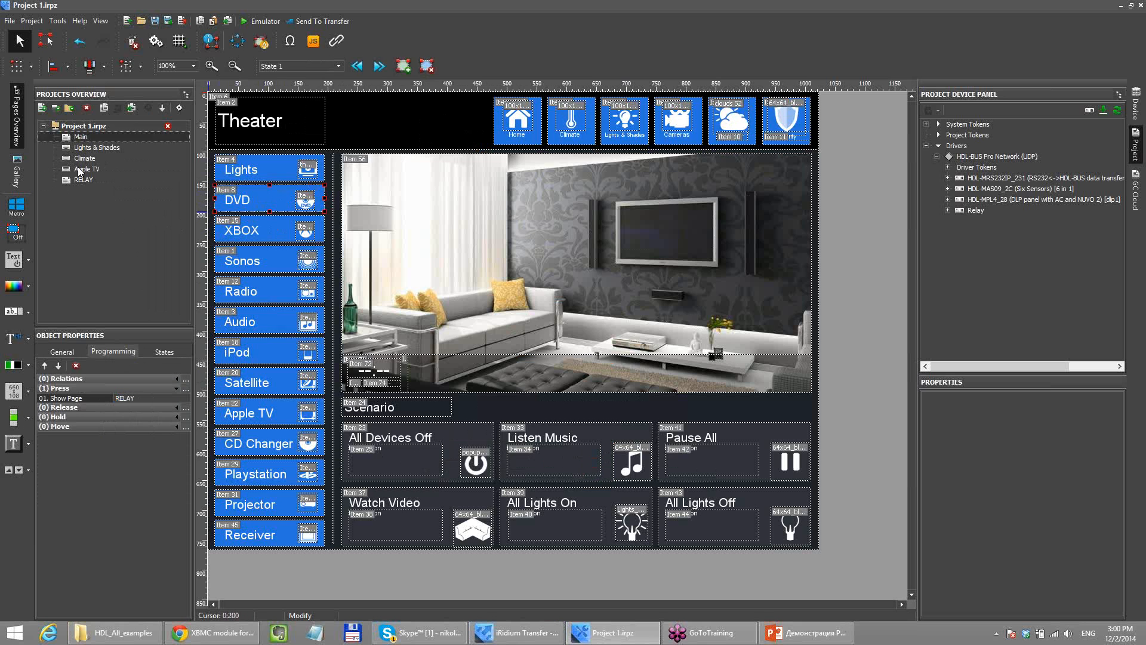
- Add a Prev Page command on press to the Home back button of the RELAY page
double_click(73, 180)
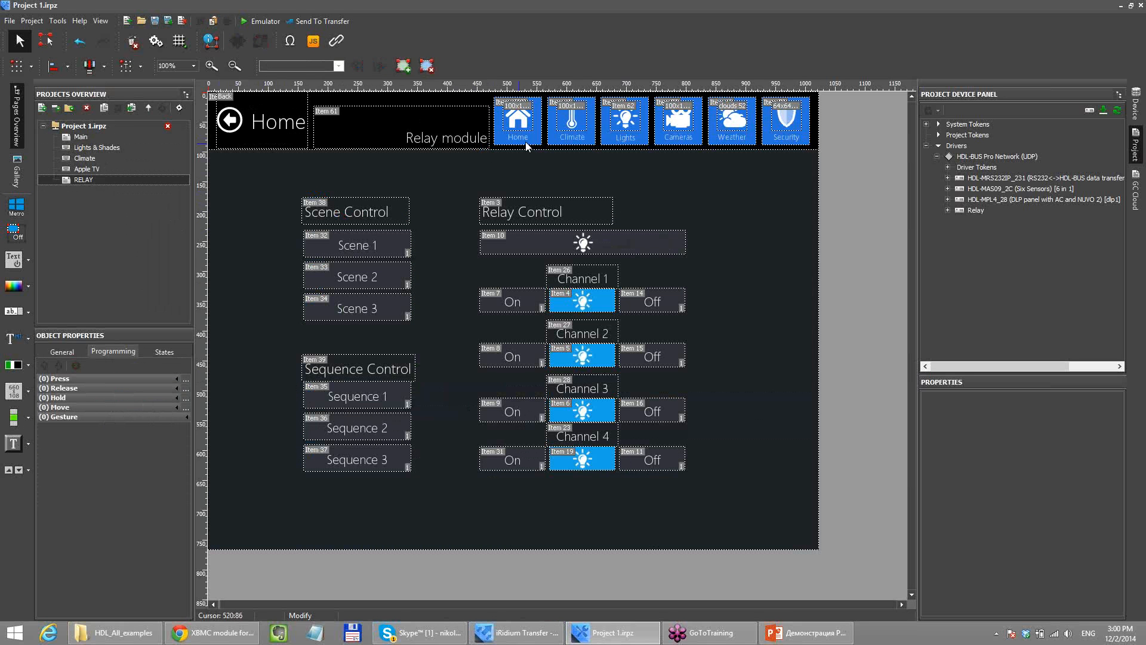
left_click(242, 145)
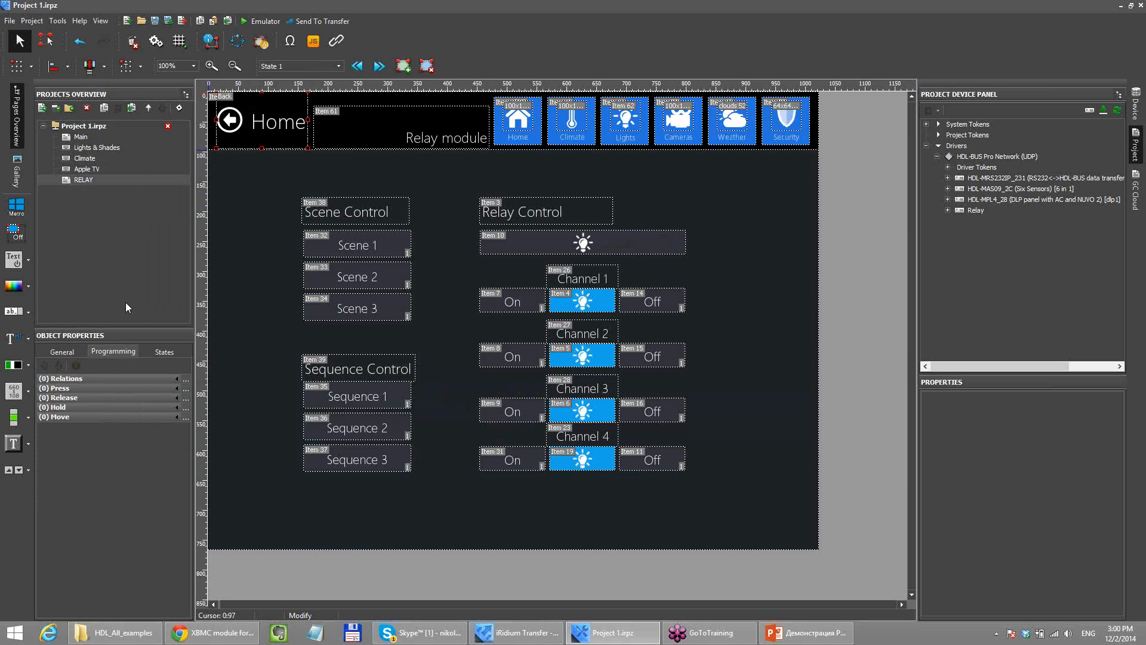
left_click(187, 388)
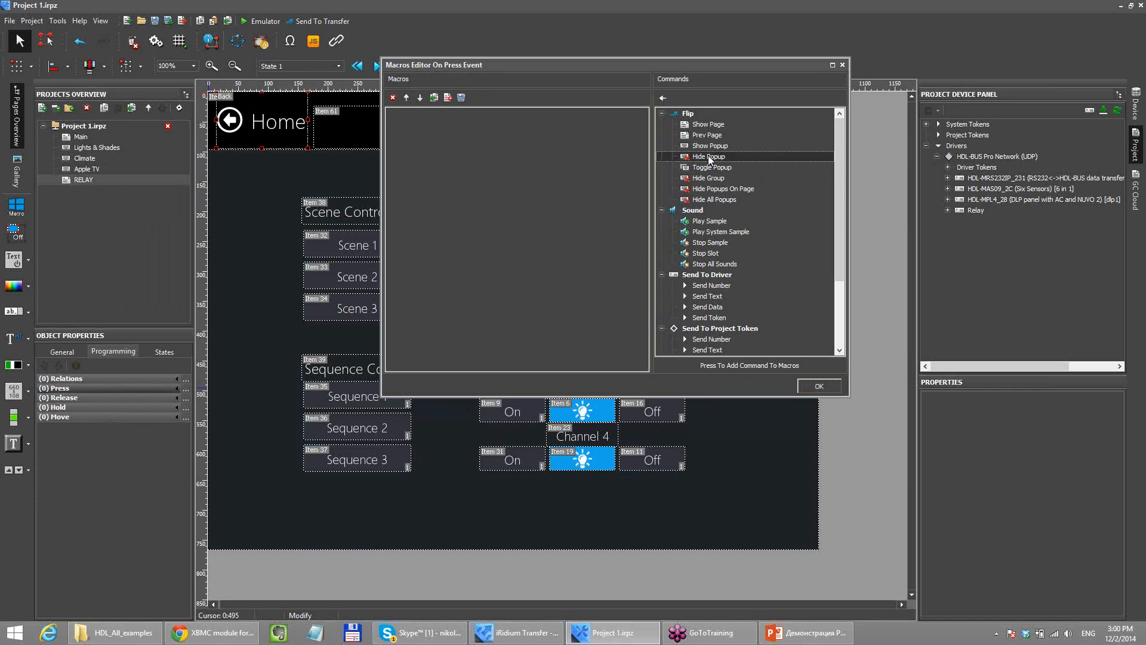
double_click(706, 136)
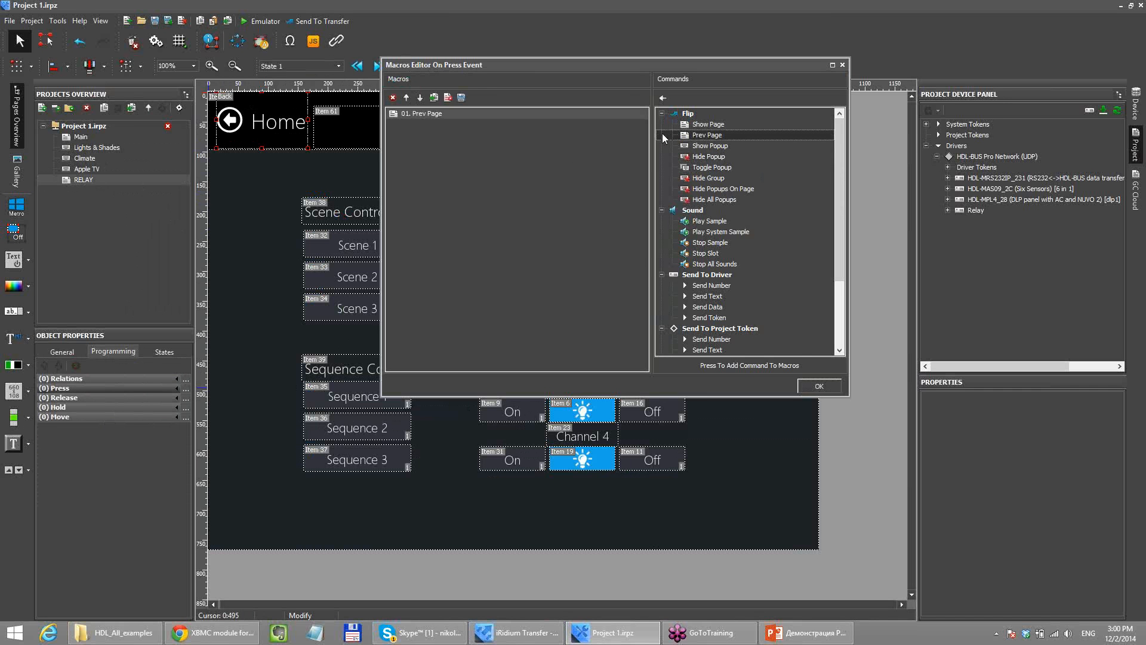
left_click(823, 384)
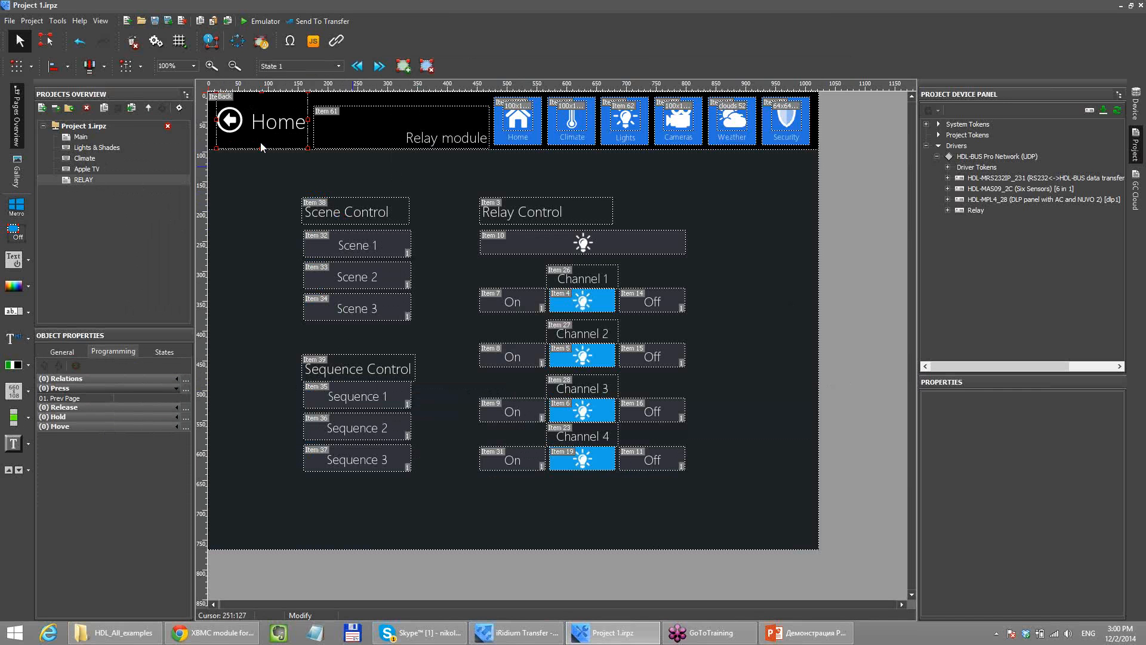
- Run the project in the emulator, open the relay page through the DVD button, and test Channel 1 On and Off
left_click(260, 22)
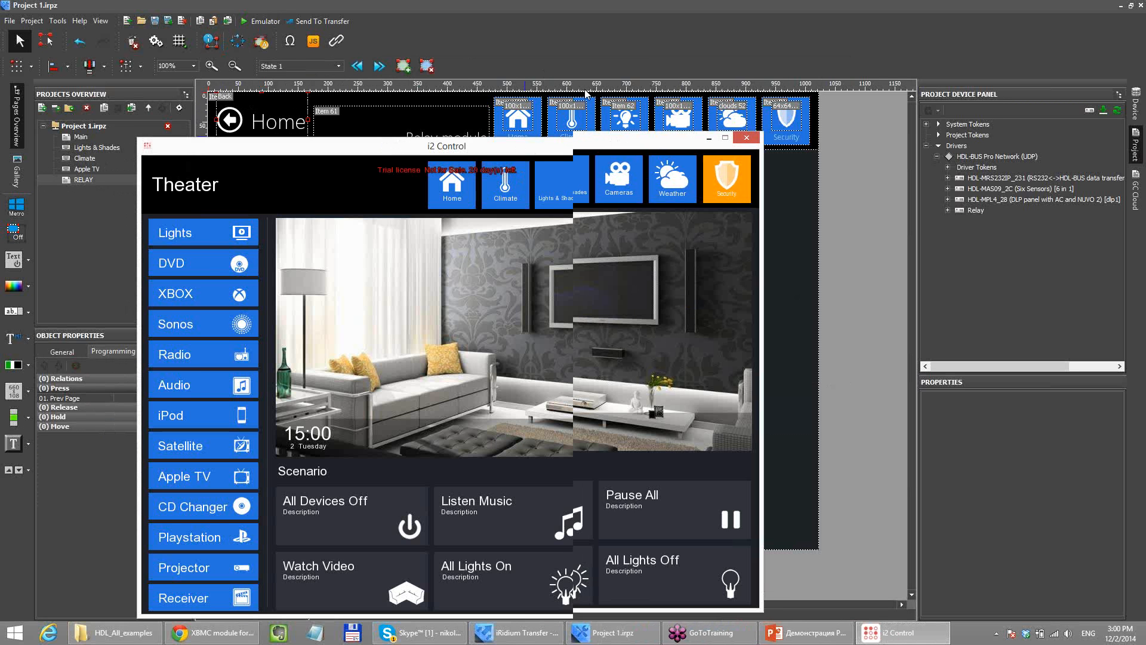
left_click_drag(518, 150, 592, 77)
left_click(263, 190)
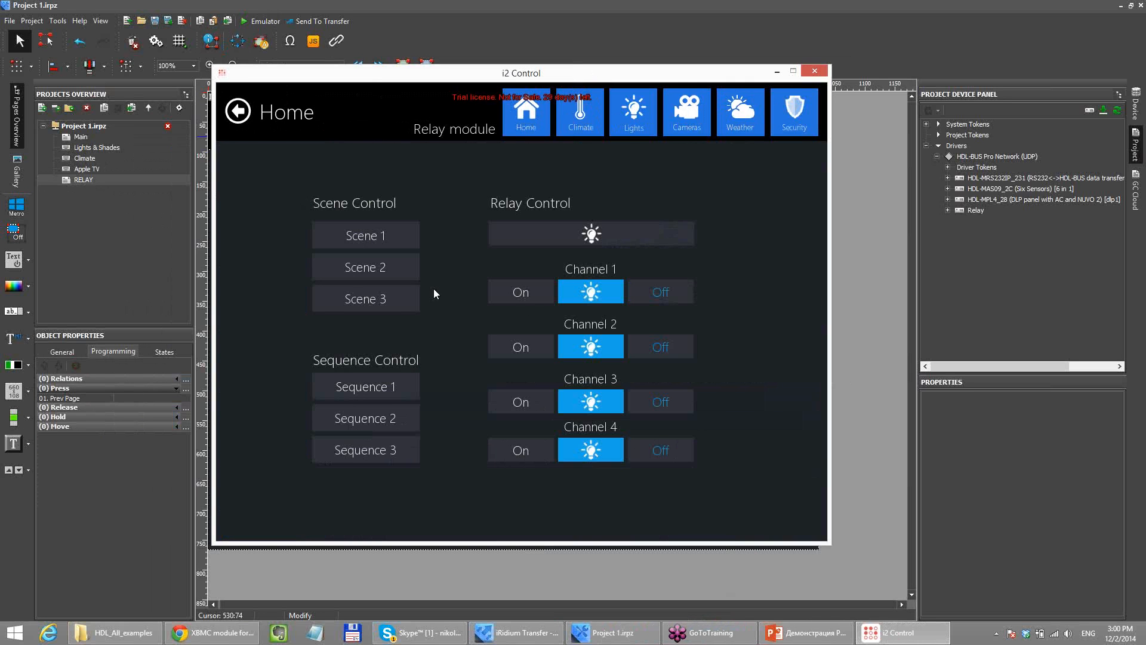
left_click(524, 296)
left_click(650, 297)
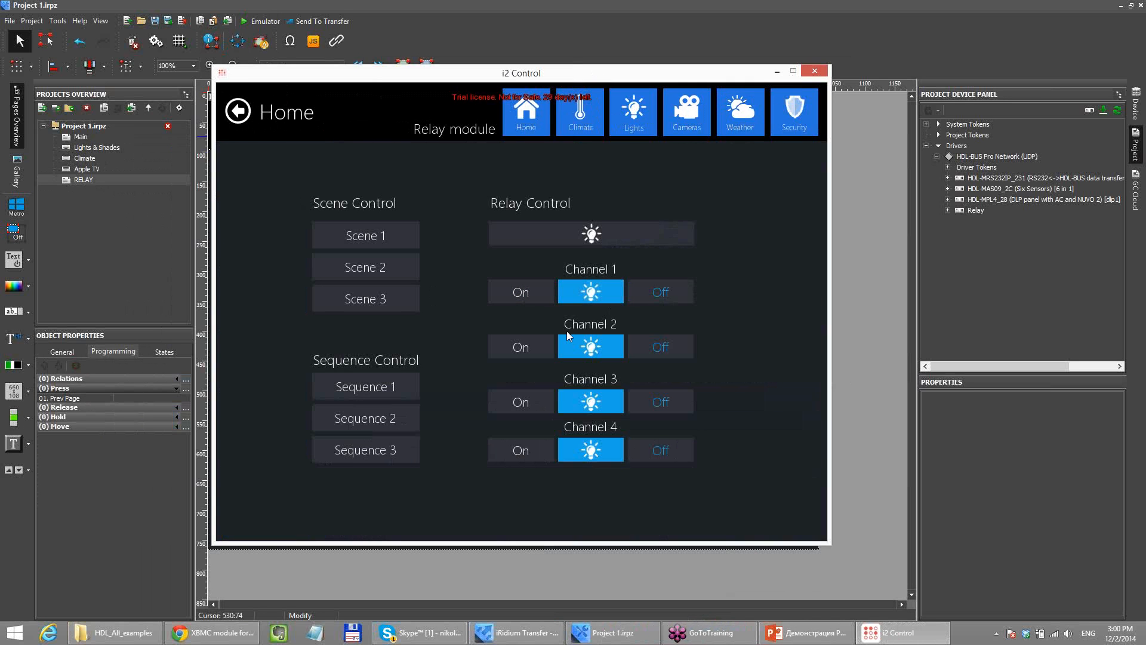
- Test the On and toggle controls of the relay channels, return with the Home back button, and close the emulator
left_click(525, 350)
left_click(532, 405)
left_click(587, 339)
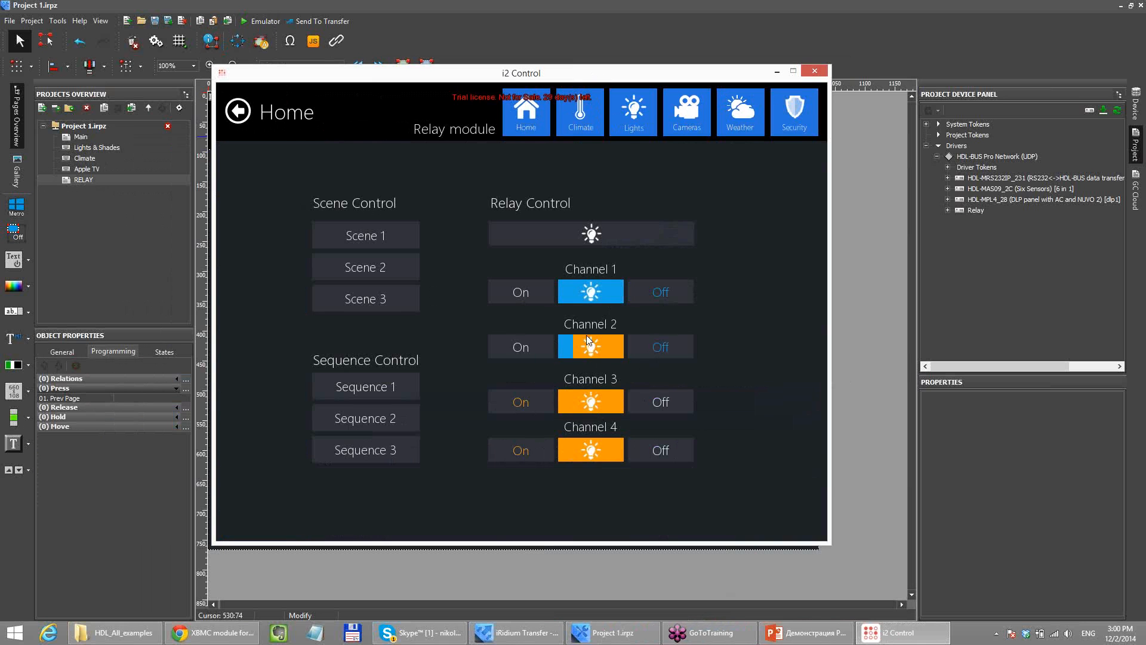
left_click(588, 287)
left_click(244, 114)
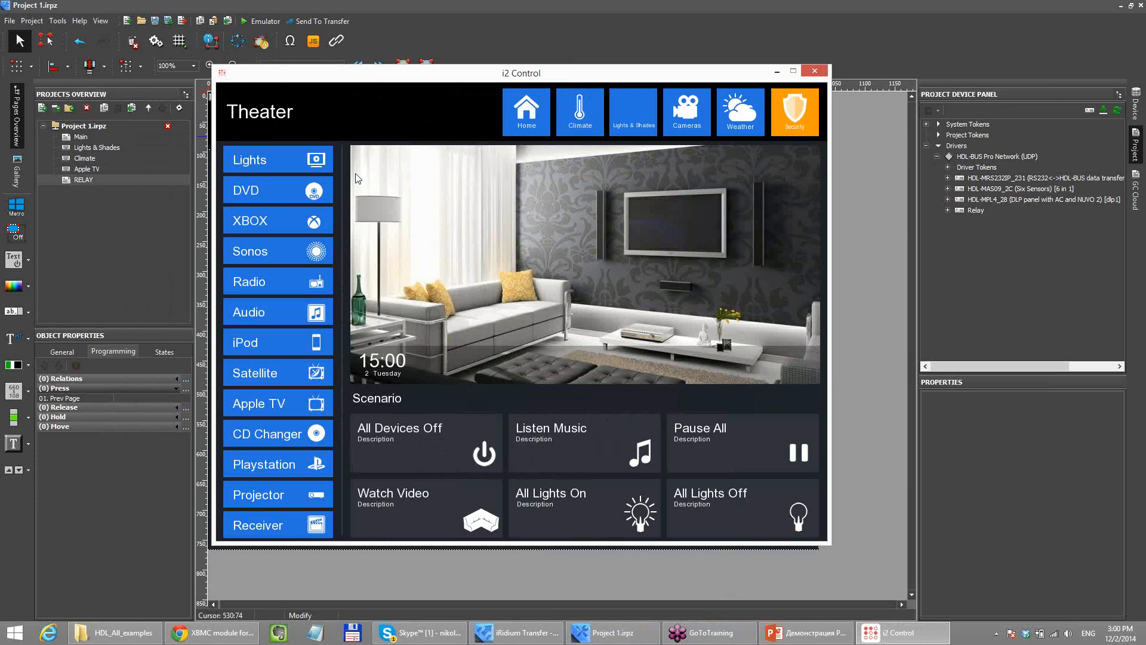
left_click(815, 70)
left_click(844, 250)
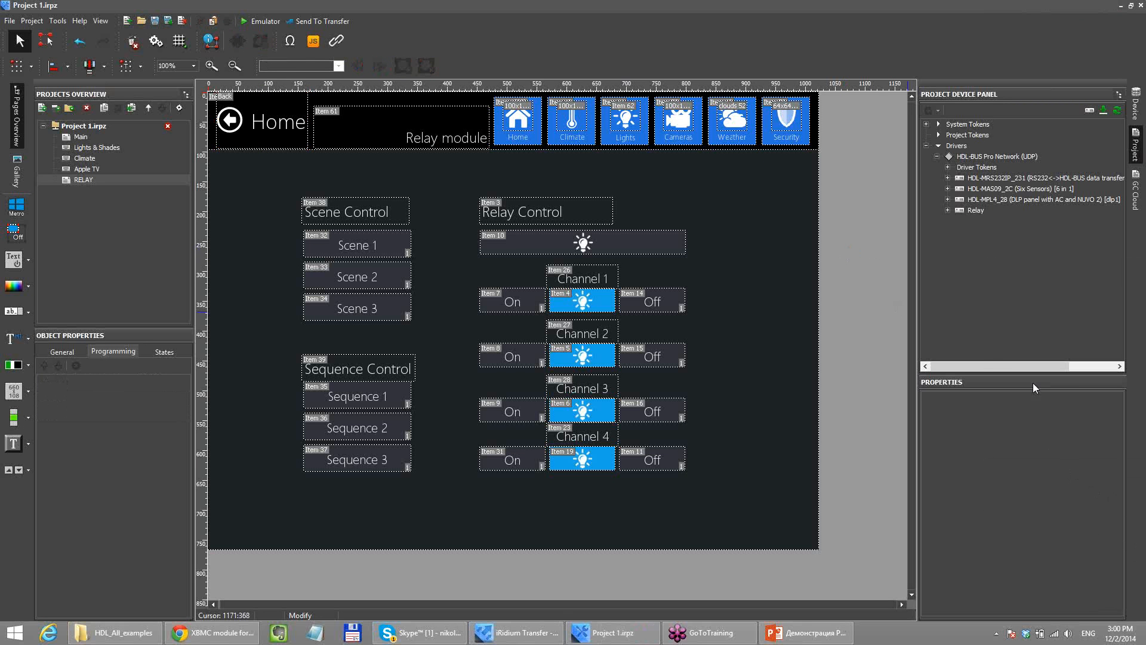
- Open the Apple TV and Climate popups in turn to view their layouts, ending on Apple TV
left_click(664, 197)
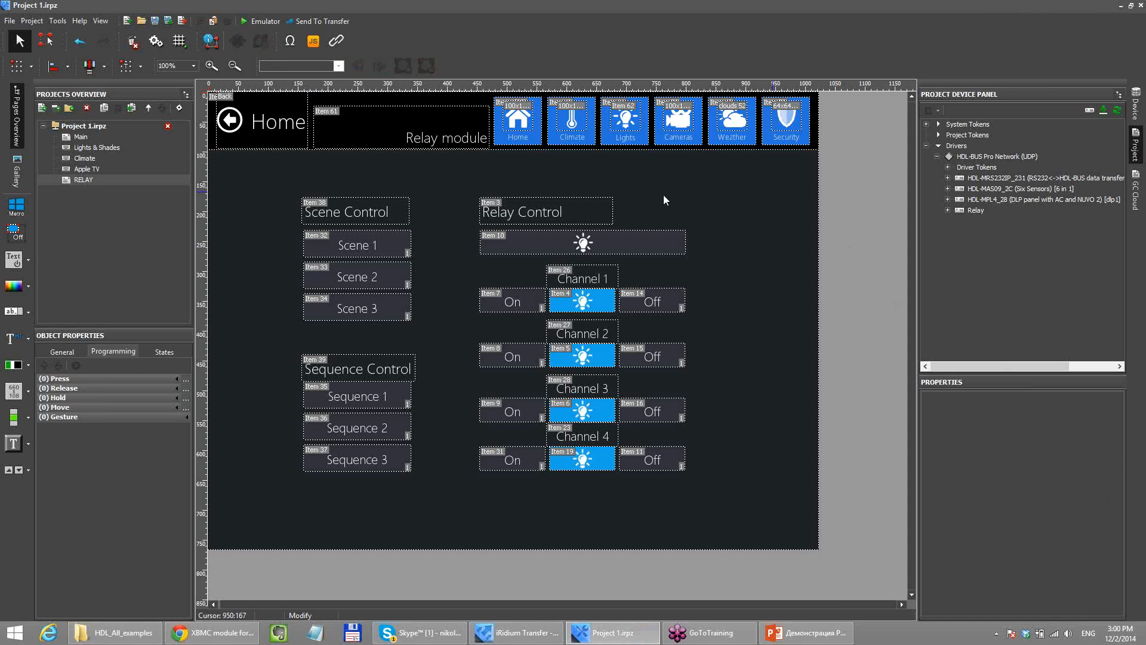
double_click(100, 168)
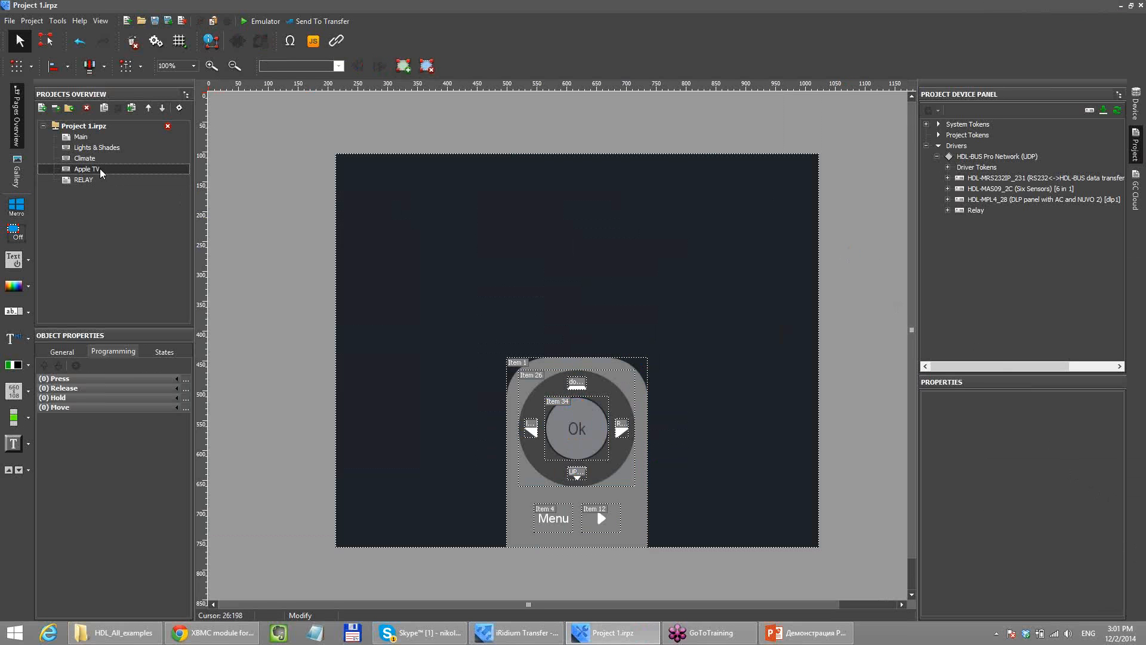
double_click(97, 159)
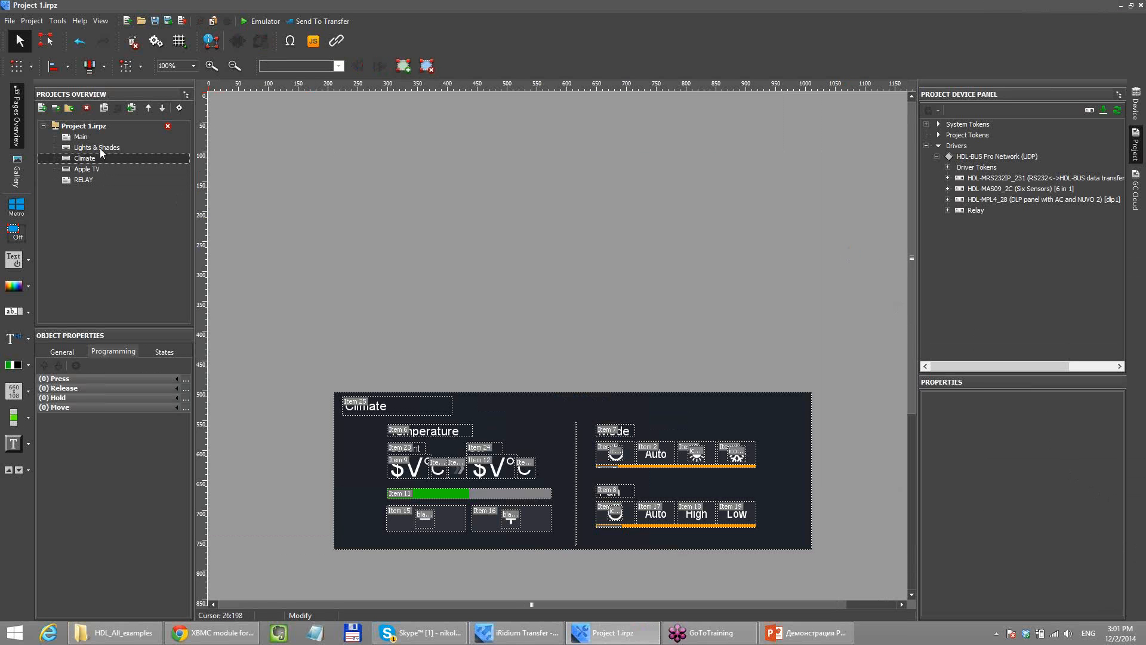
double_click(99, 170)
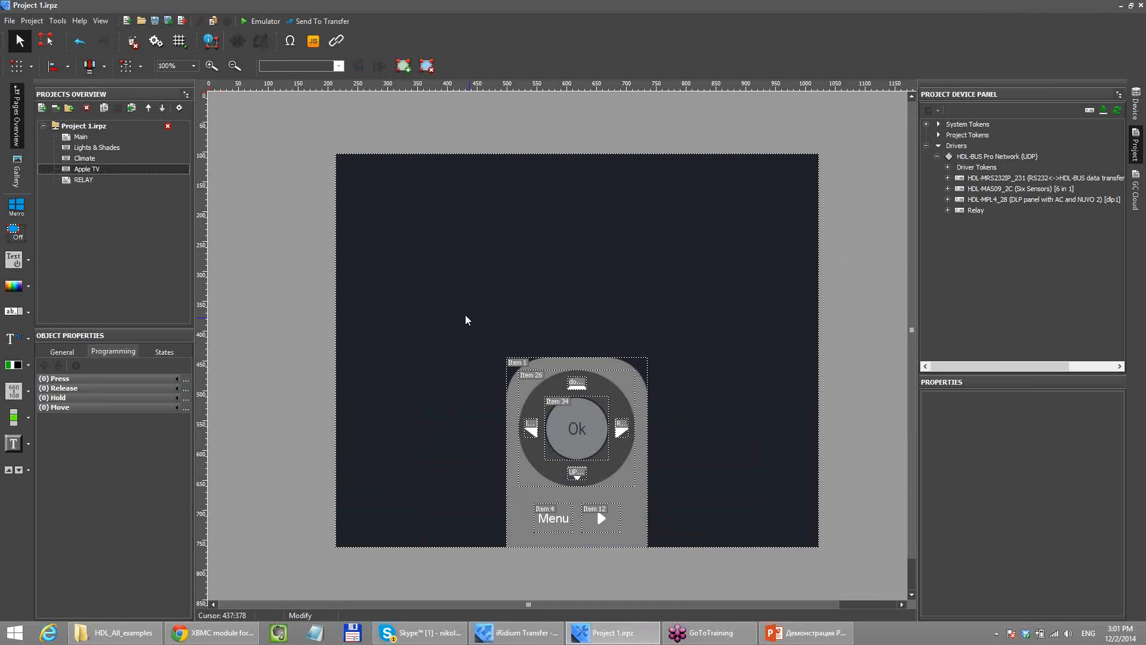
left_click_drag(658, 564, 670, 549)
left_click(399, 230)
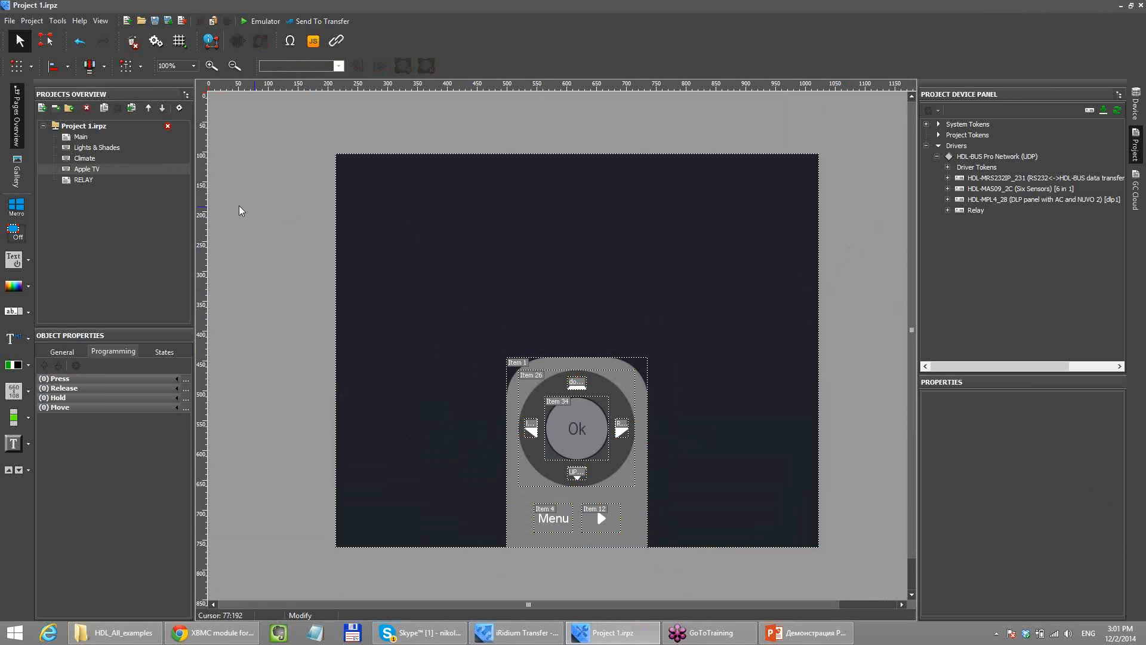
- Open the HDL_Sensor_Motion_8-in-1.irpz project from the HDL_All_examples folder and display its Page 1
left_click(115, 632)
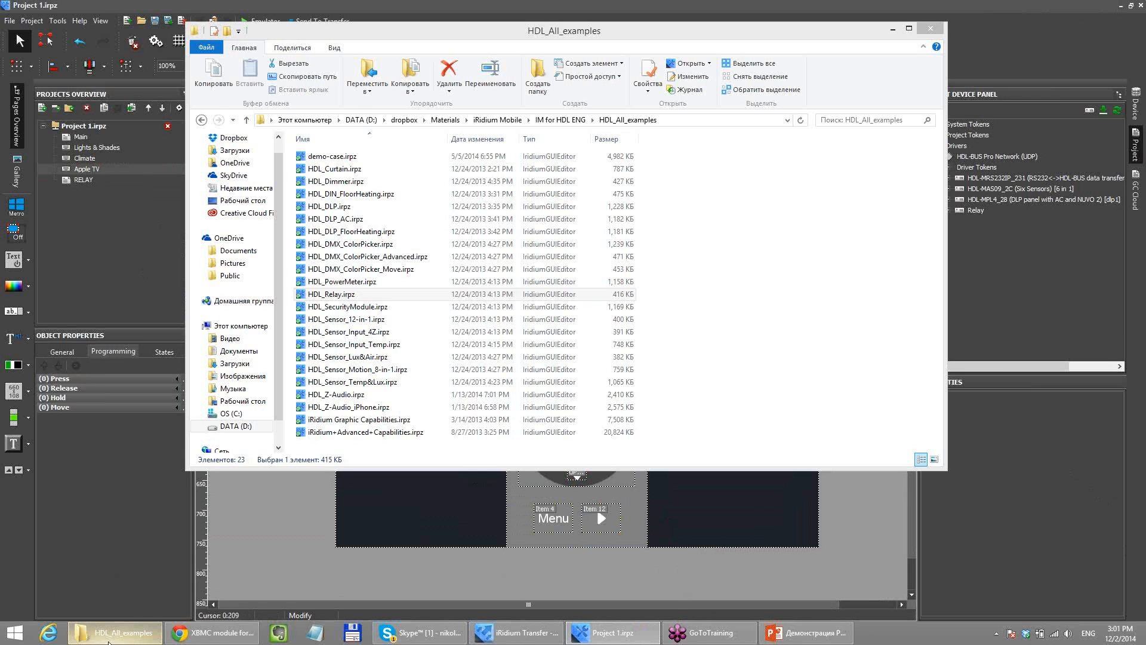
left_click(357, 323)
left_click(366, 369)
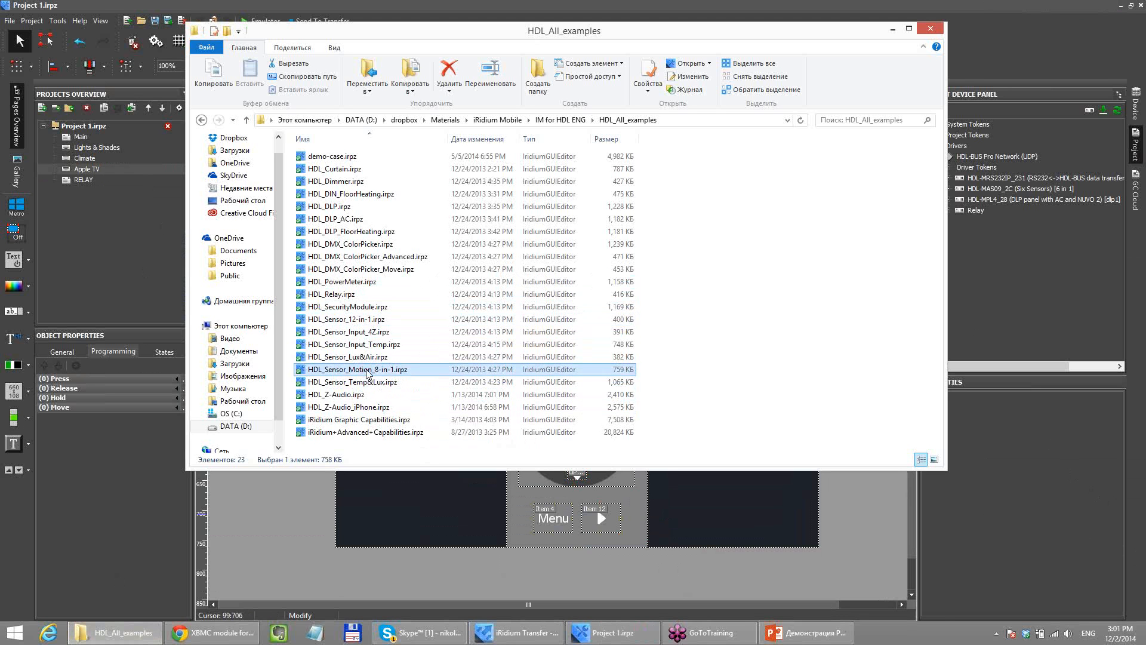
double_click(370, 372)
left_click(122, 196)
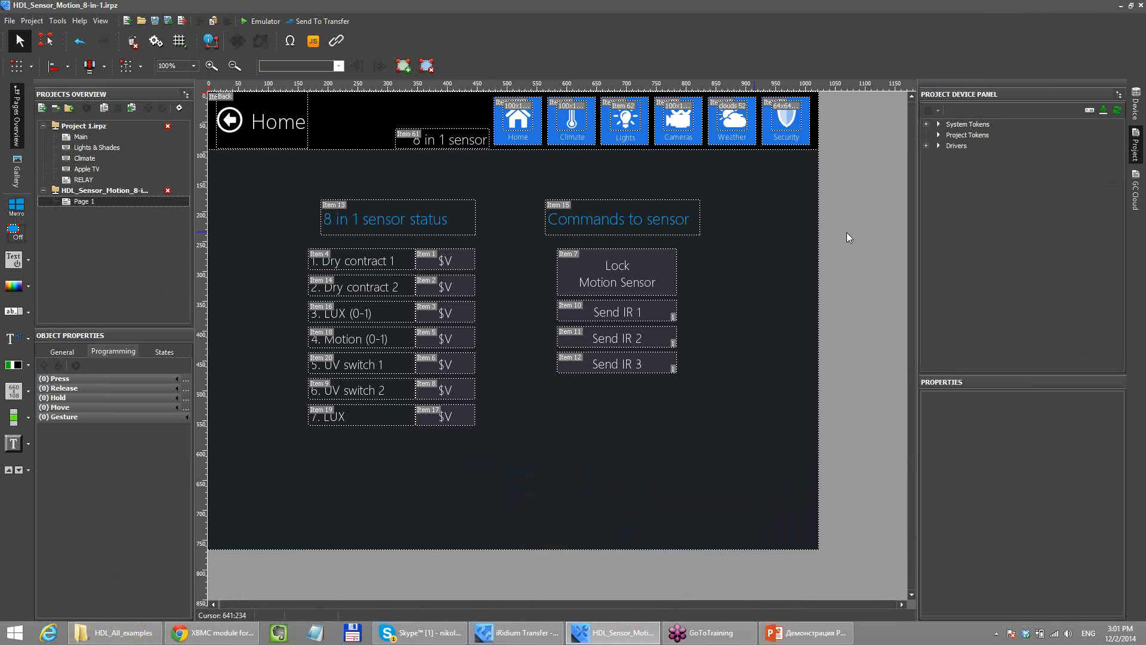
- Expand the Sensor 8 in 1 commands under the HDL-BUS Pro Network driver and duplicate the Send IR 3 command three times
left_click(939, 156)
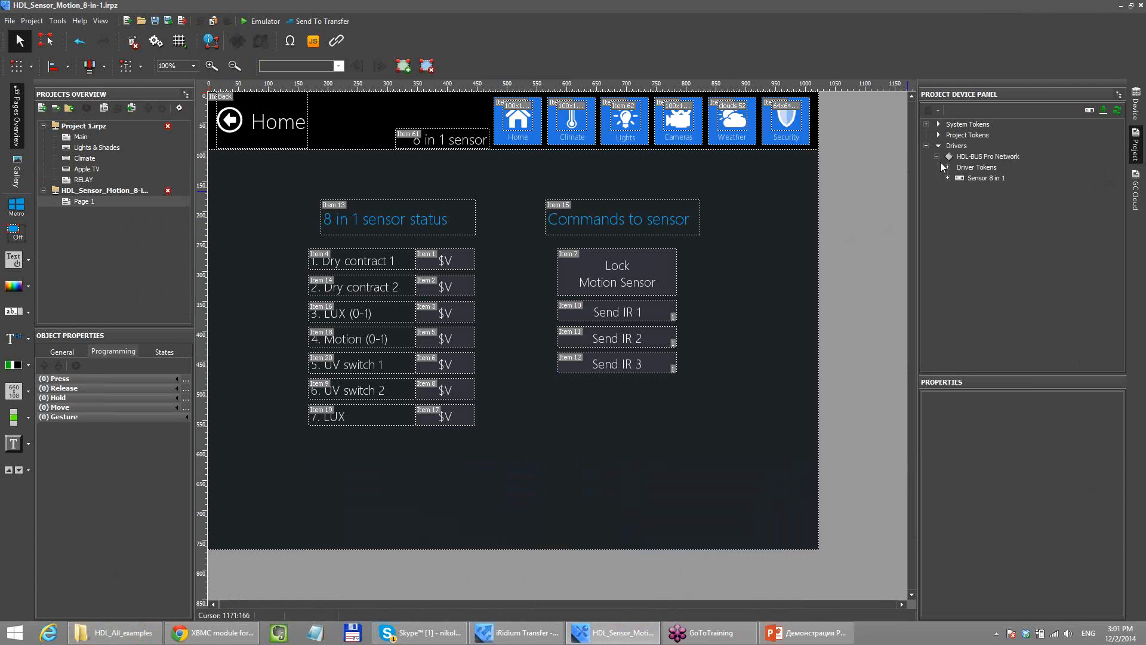
left_click(947, 178)
left_click(958, 189)
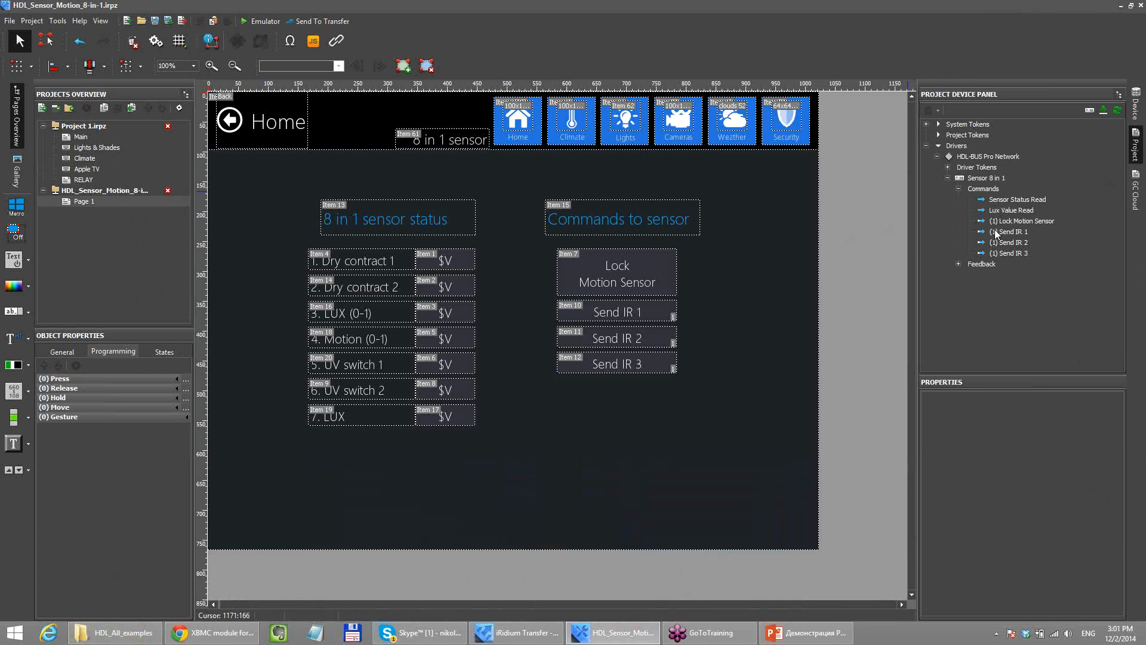
left_click(1027, 243)
left_click(1027, 252)
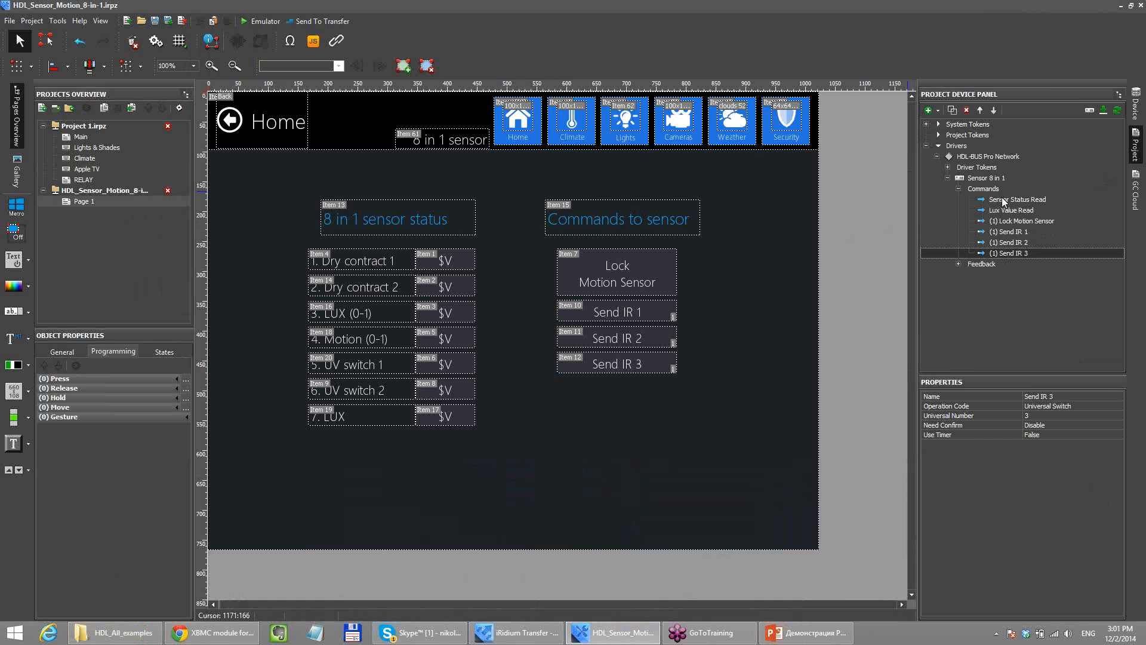
left_click(952, 110)
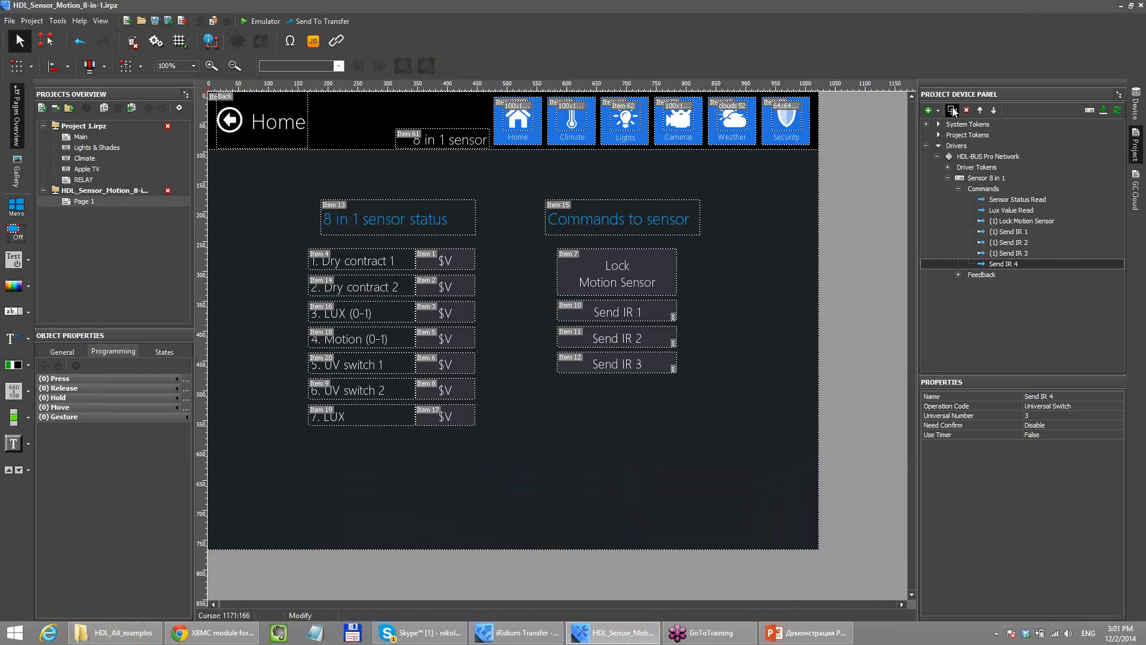
left_click(953, 110)
left_click(953, 110)
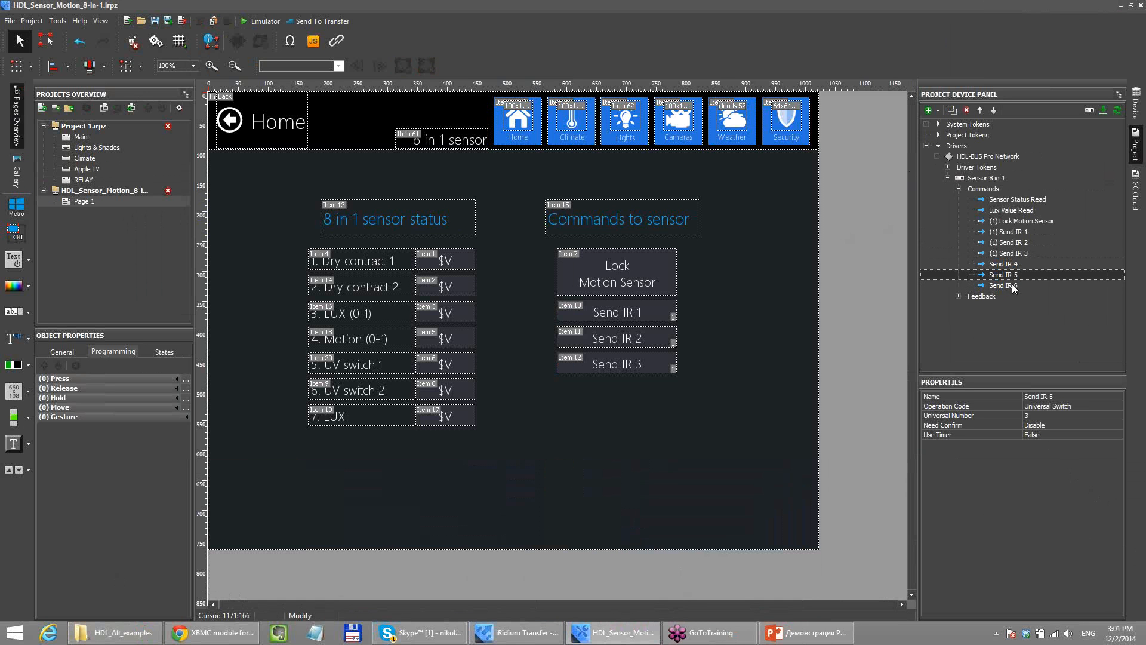
- Inspect the properties of the Send IR 1, Send IR 3 and Sensor Status Read commands and the relation of the Motion value item
left_click(1016, 253)
left_click(1014, 232)
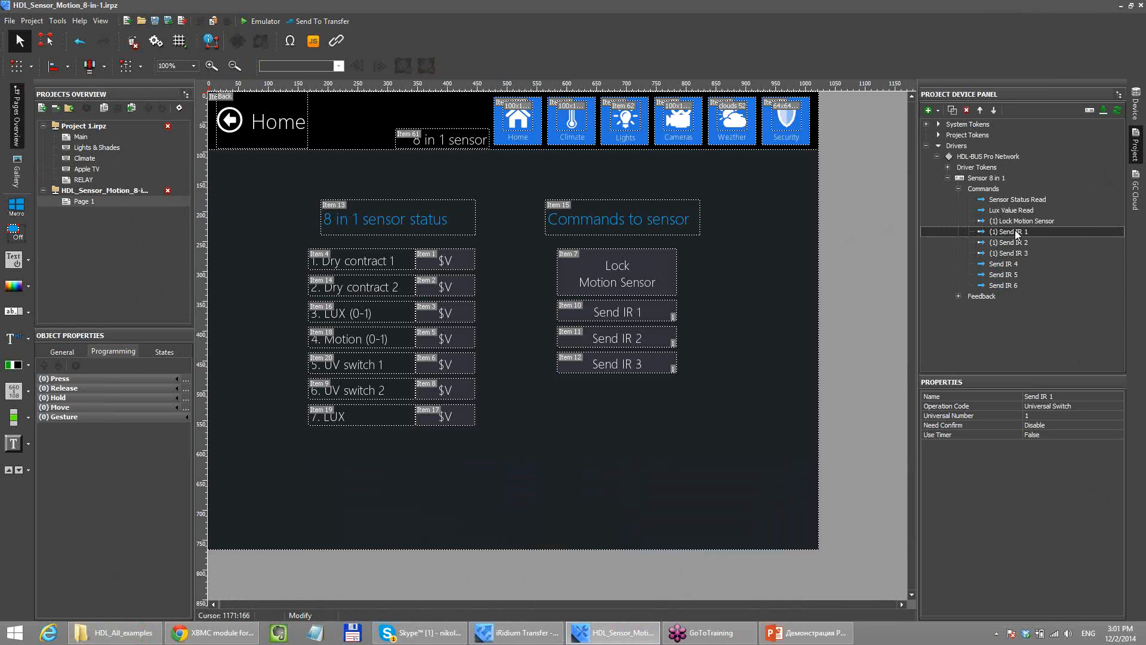
left_click(1010, 254)
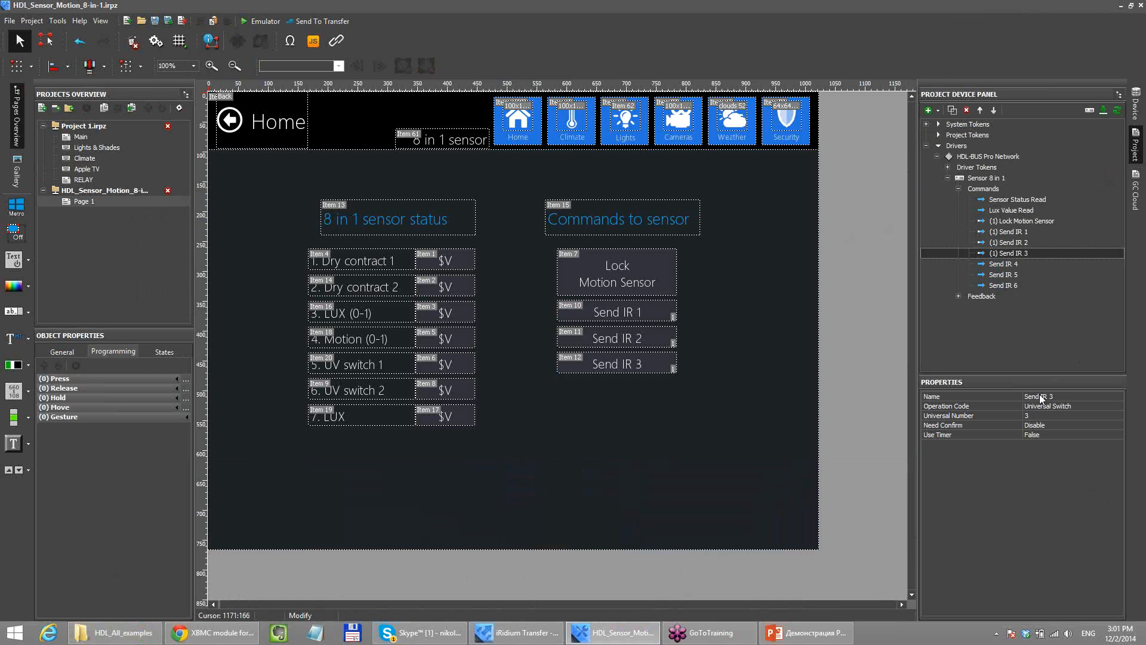
left_click(1031, 415)
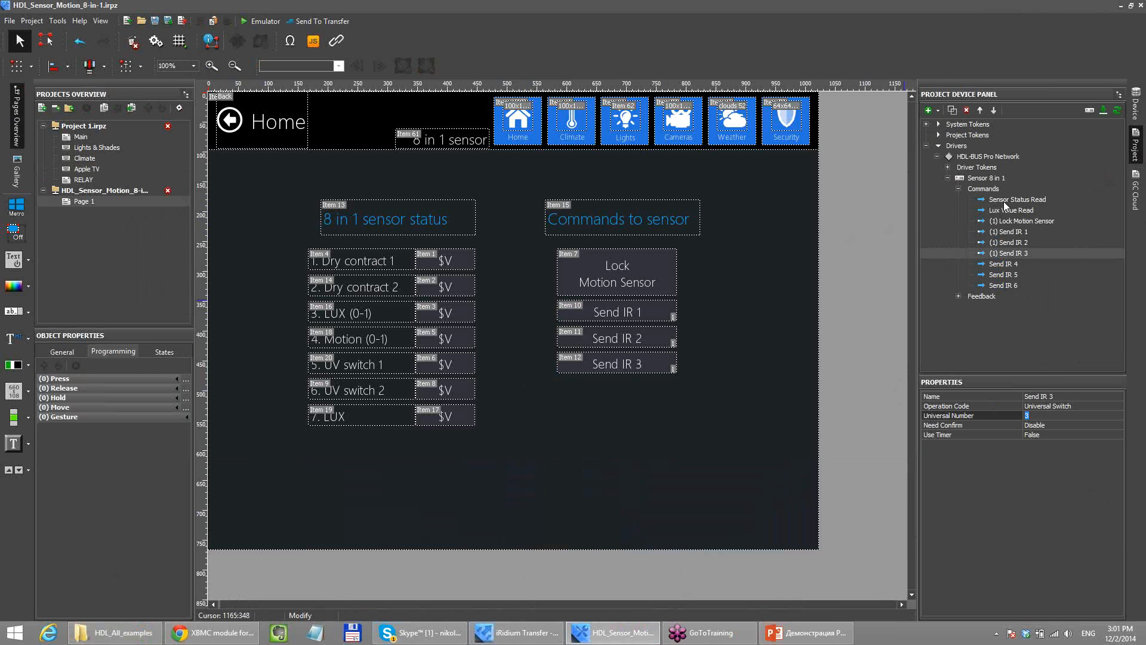
left_click(1024, 200)
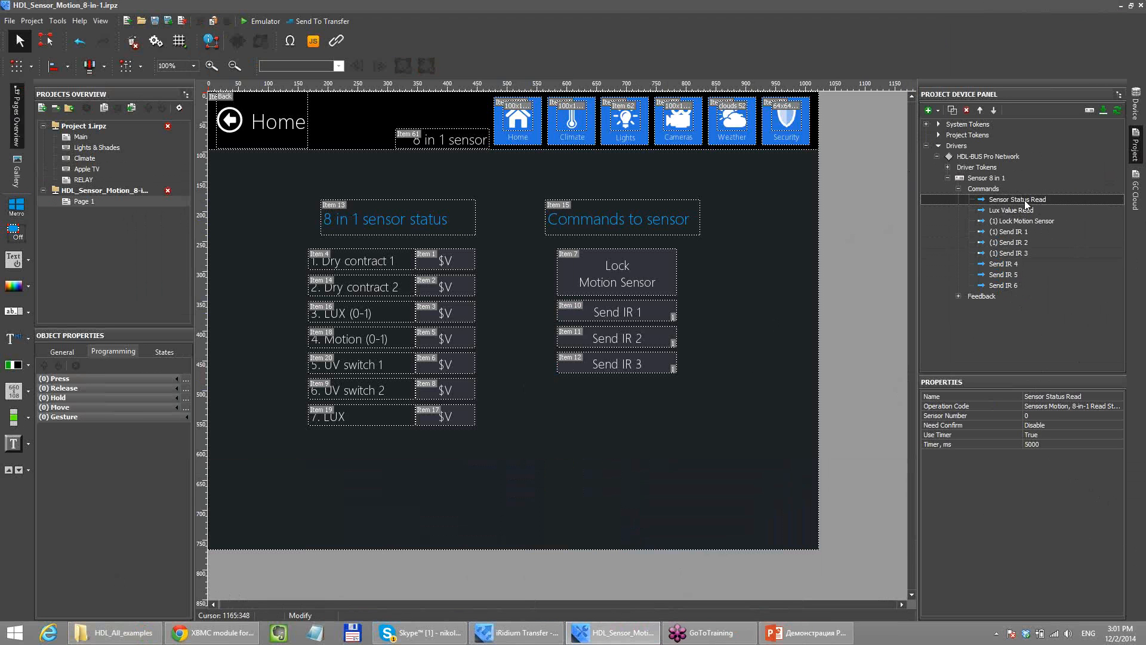
left_click_drag(459, 266, 459, 332)
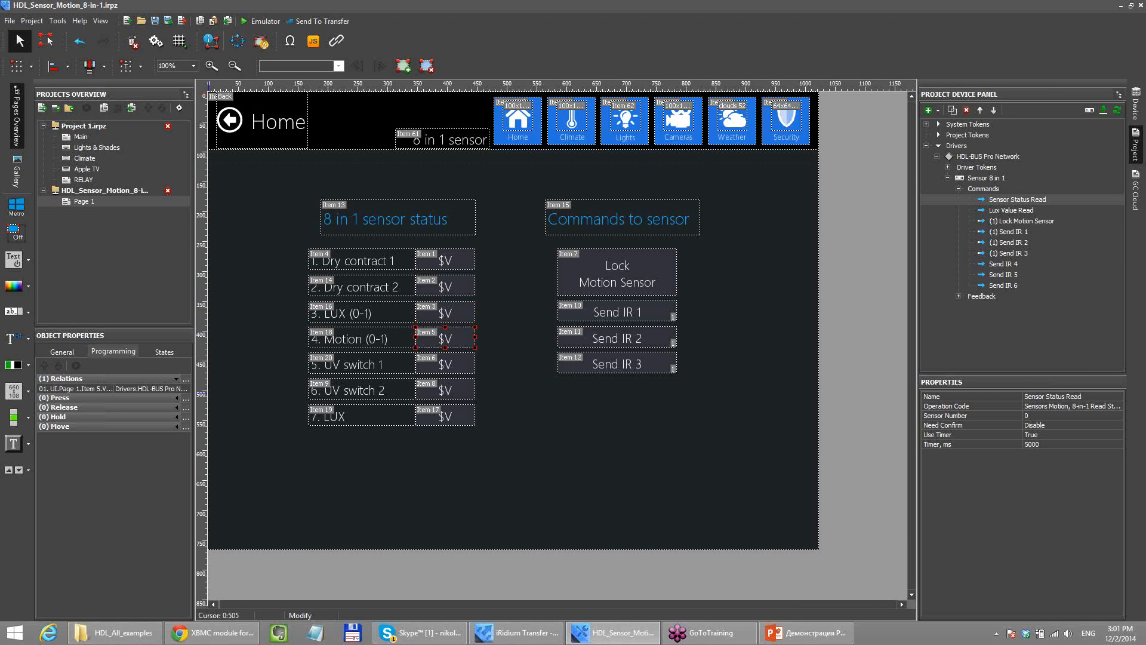
- Open the HDL_DLP.irpz project from the HDL_All_examples folder and select the Common mode value under Floor Heating
left_click(114, 632)
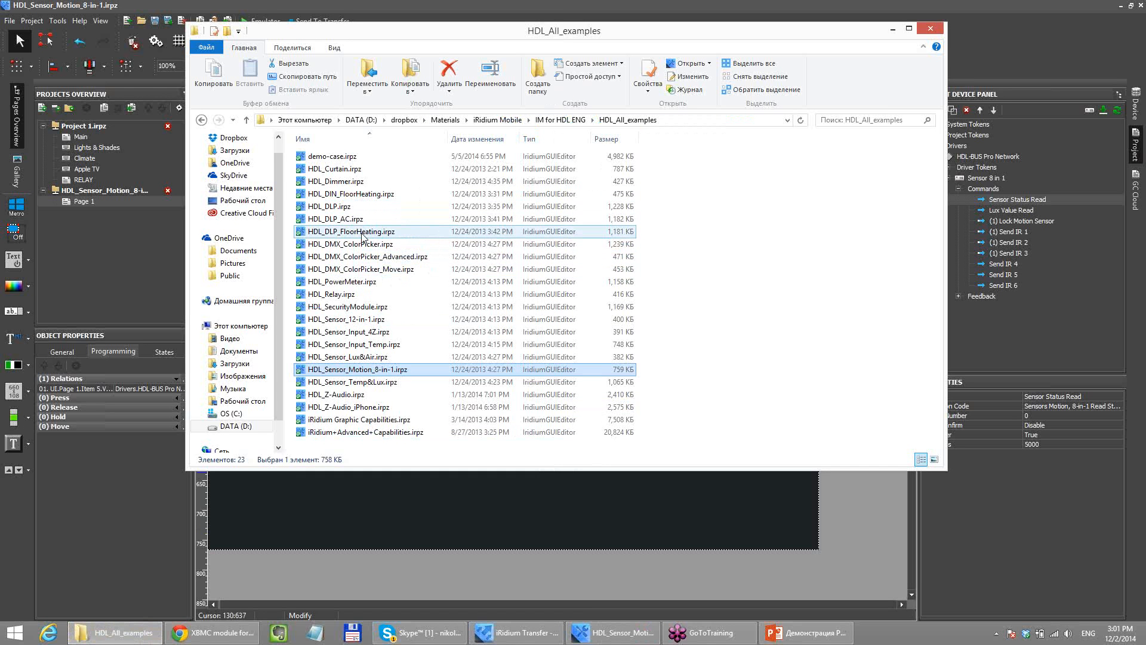
left_click(354, 208)
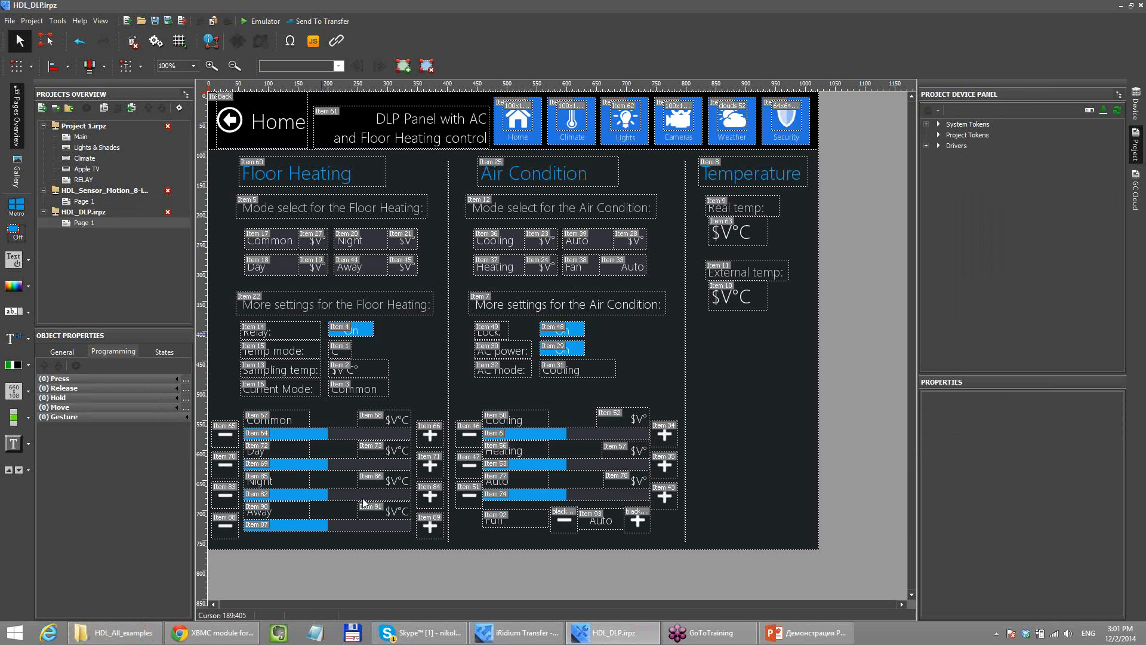
left_click(315, 242)
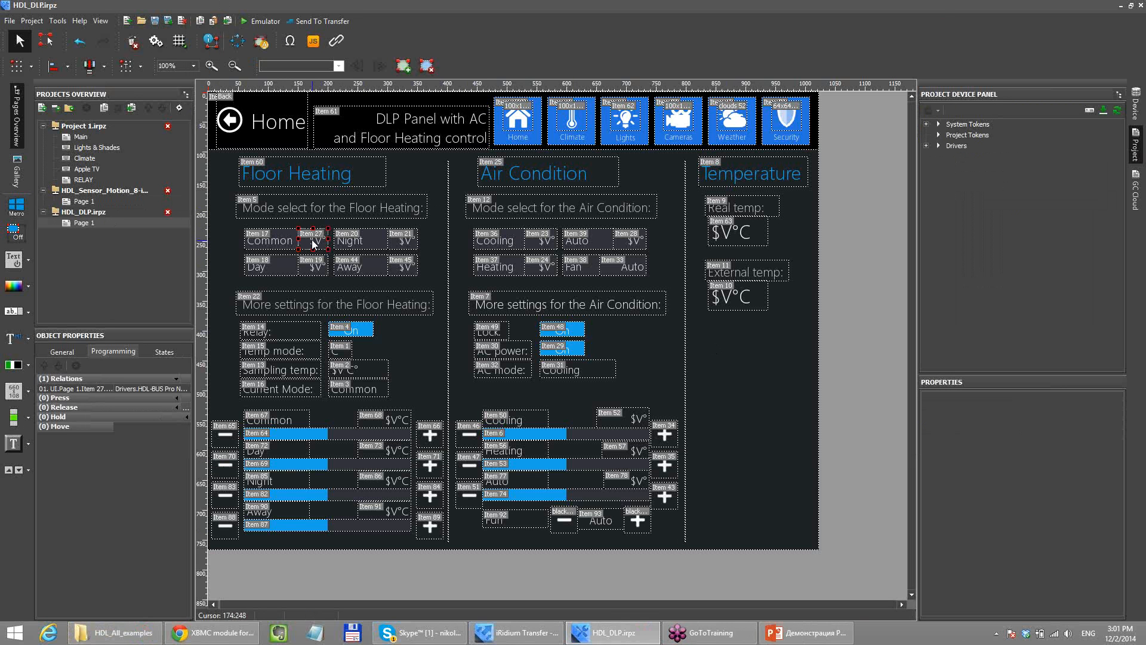
- Inspect the full relation path of the External temp value item to see which feedback it uses
left_click(743, 306)
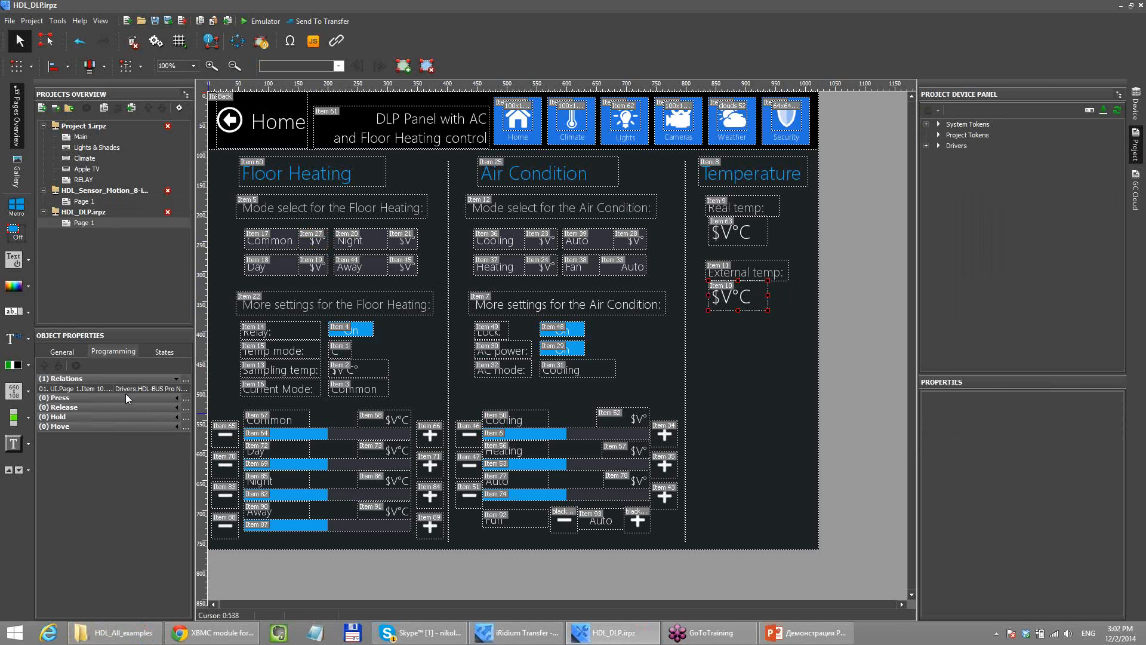
left_click(82, 389)
left_click_drag(140, 388, 81, 390)
left_click(148, 388)
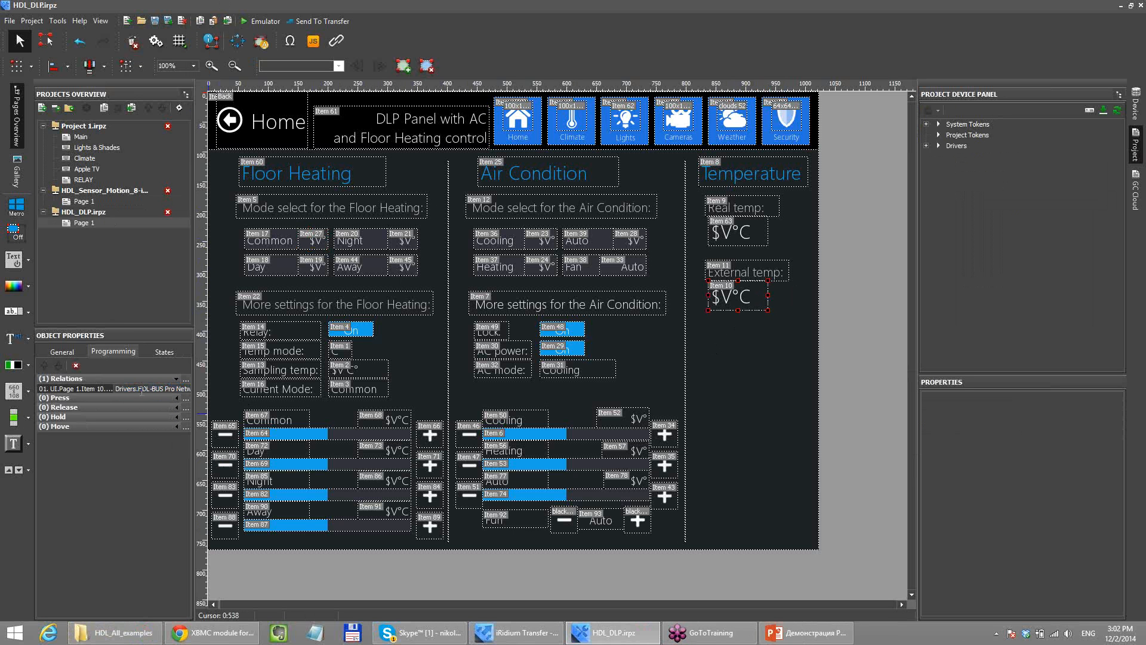
left_click_drag(159, 389, 199, 388)
left_click(151, 388)
- Draw a new item below the External temp value and link the DLP Panel's DLP Read External Temperature feedback to it as In Value
left_click(927, 145)
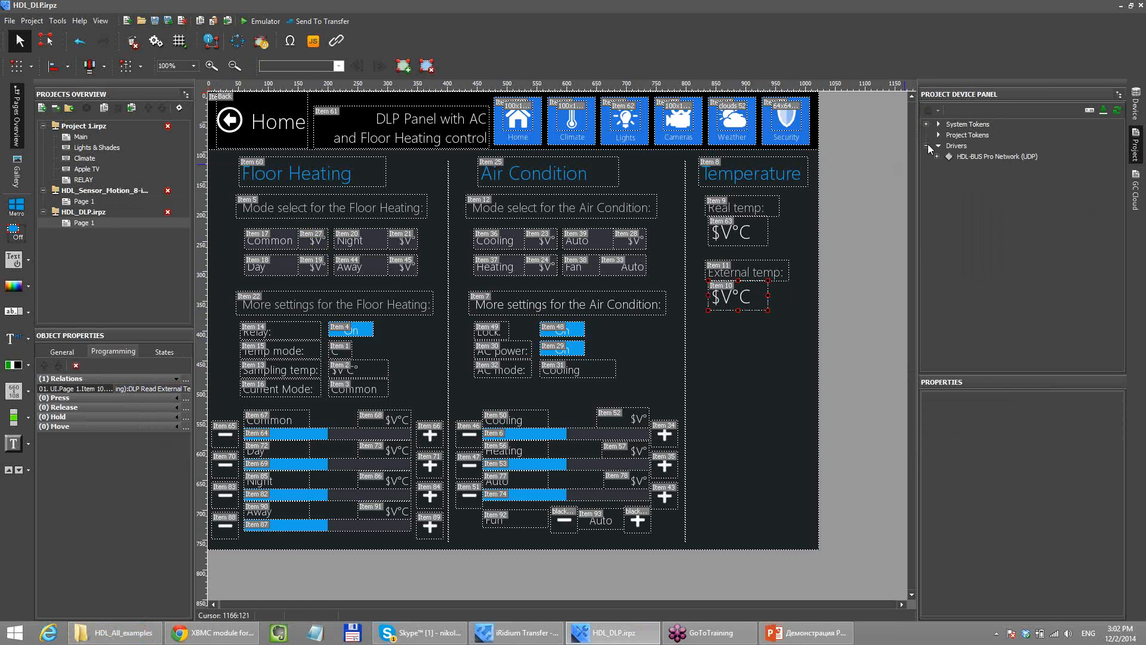
left_click(937, 156)
left_click(948, 178)
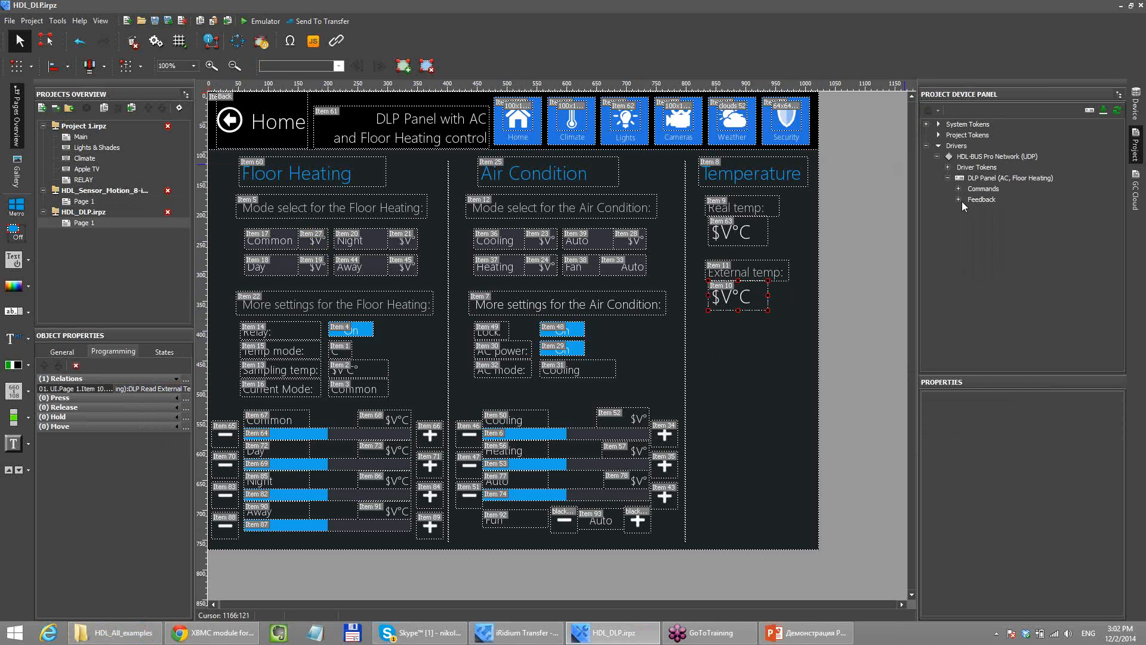
left_click(958, 200)
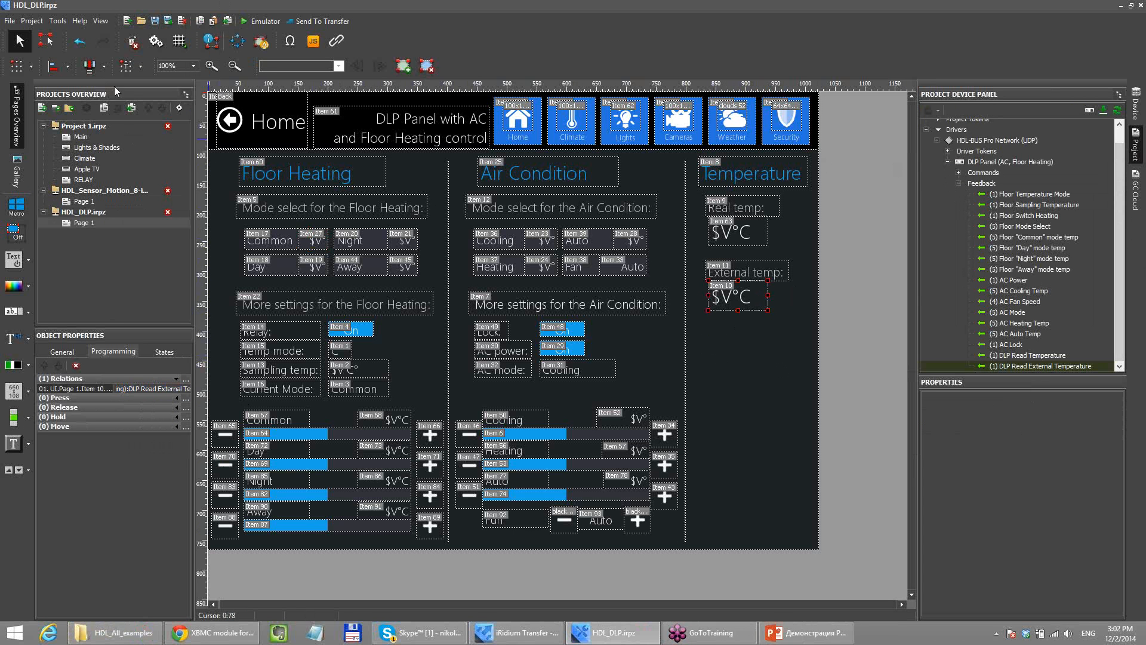
left_click(45, 40)
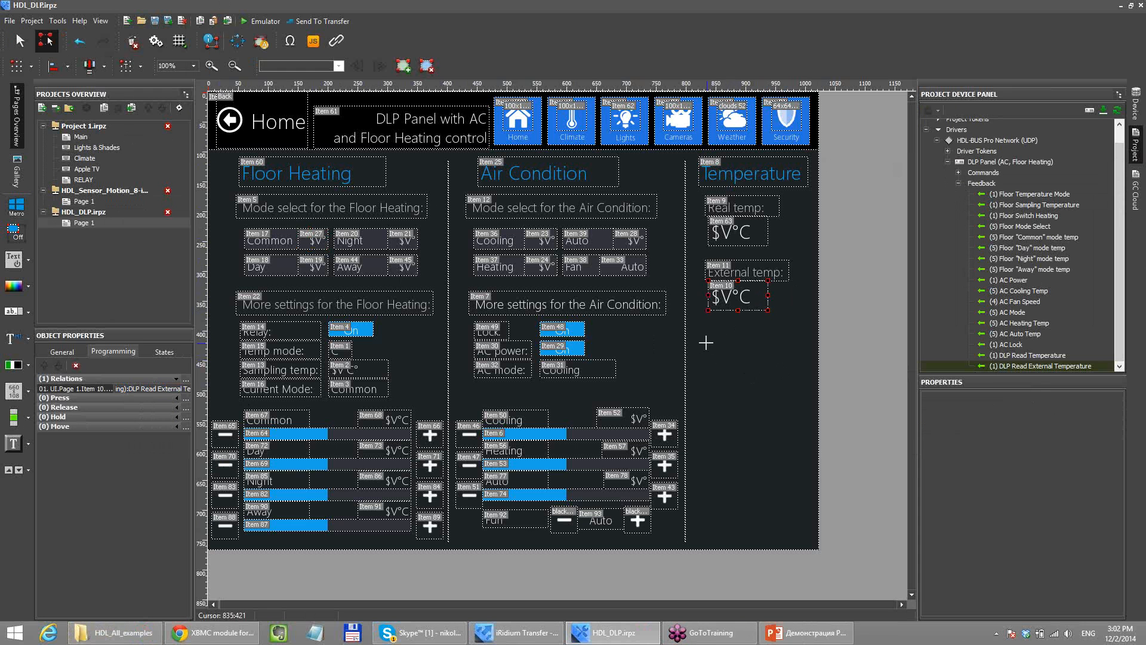
left_click_drag(706, 342, 787, 385)
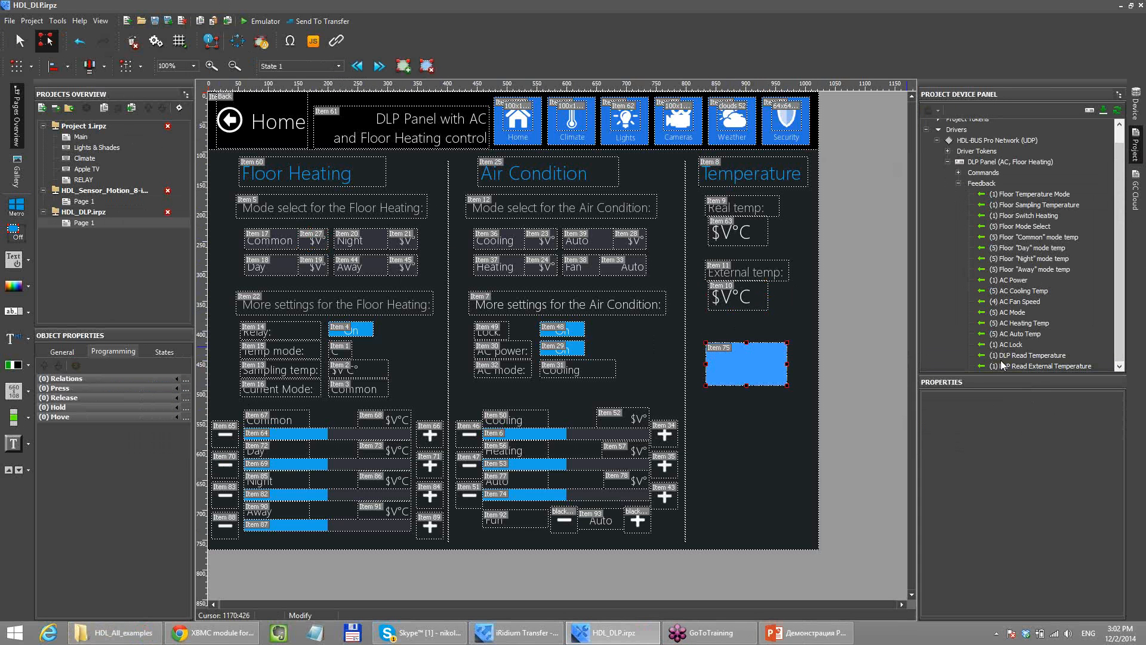
left_click_drag(1022, 366, 719, 363)
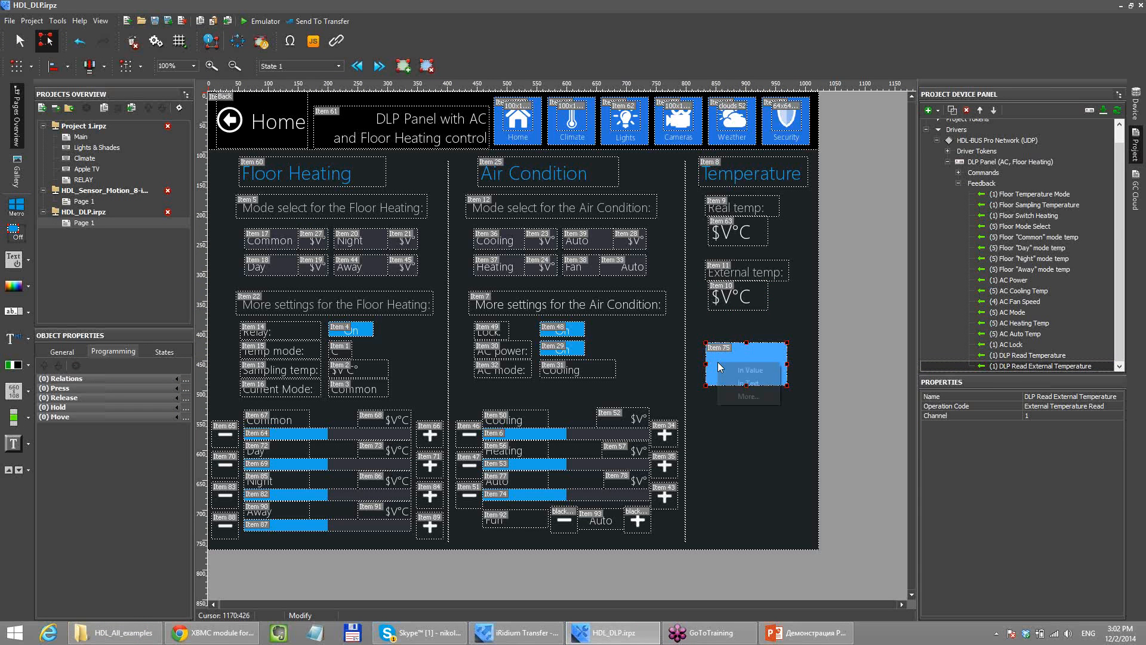
left_click(751, 371)
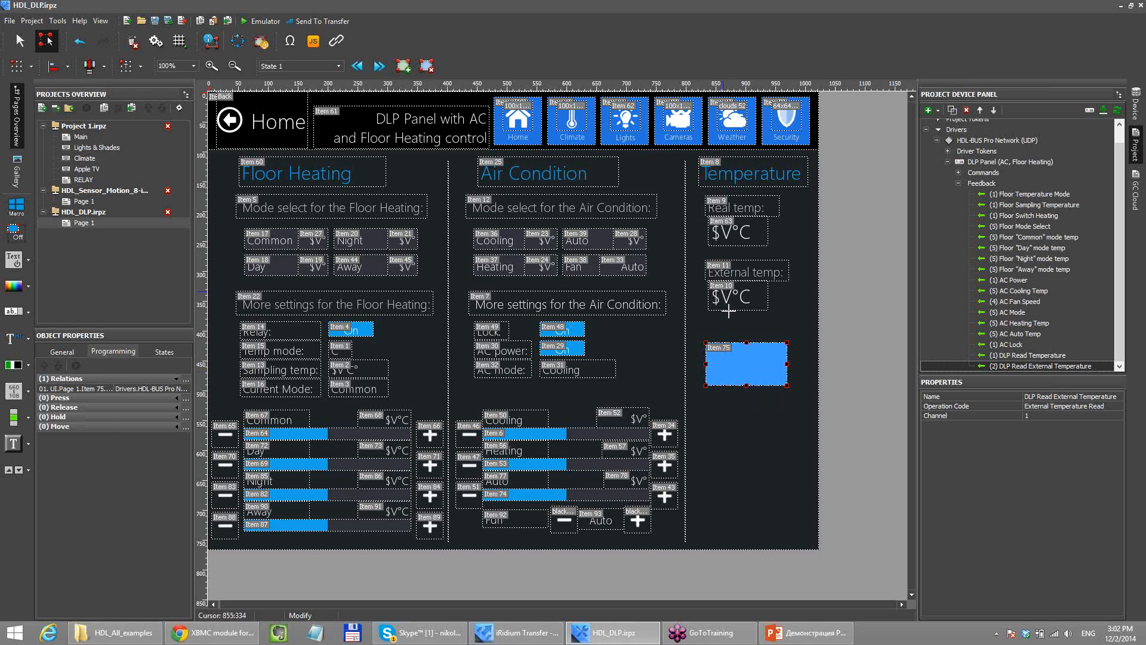
- Set the text of the new blue item to $V for all its states
left_click(22, 42)
left_click(716, 300)
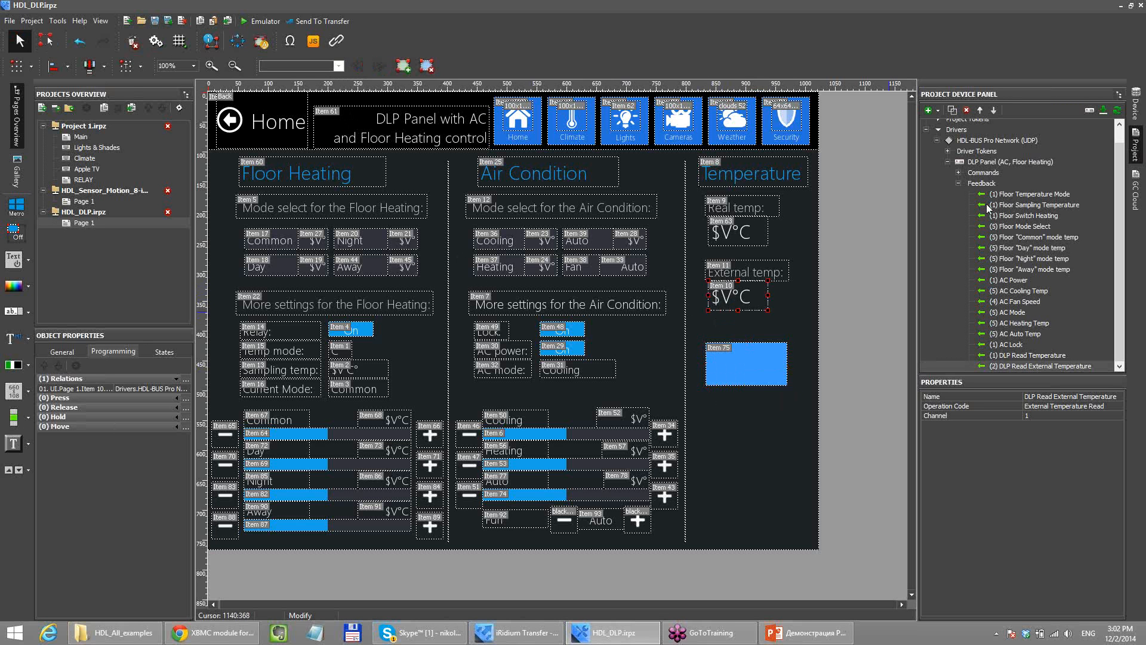
left_click(765, 377)
left_click(164, 352)
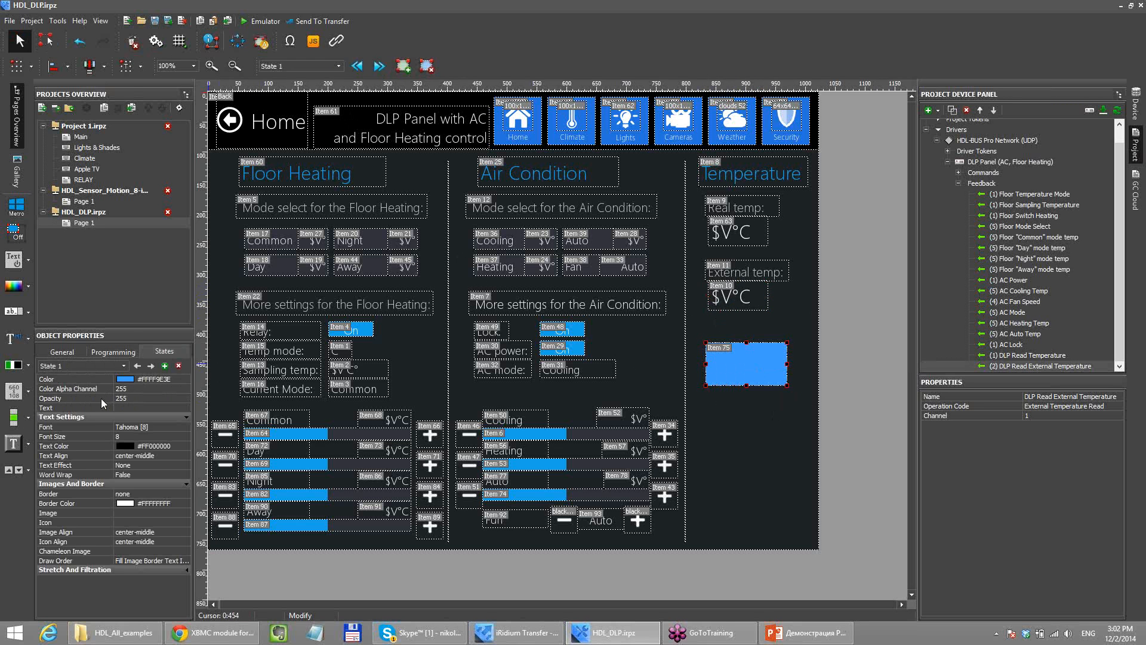
left_click(124, 366)
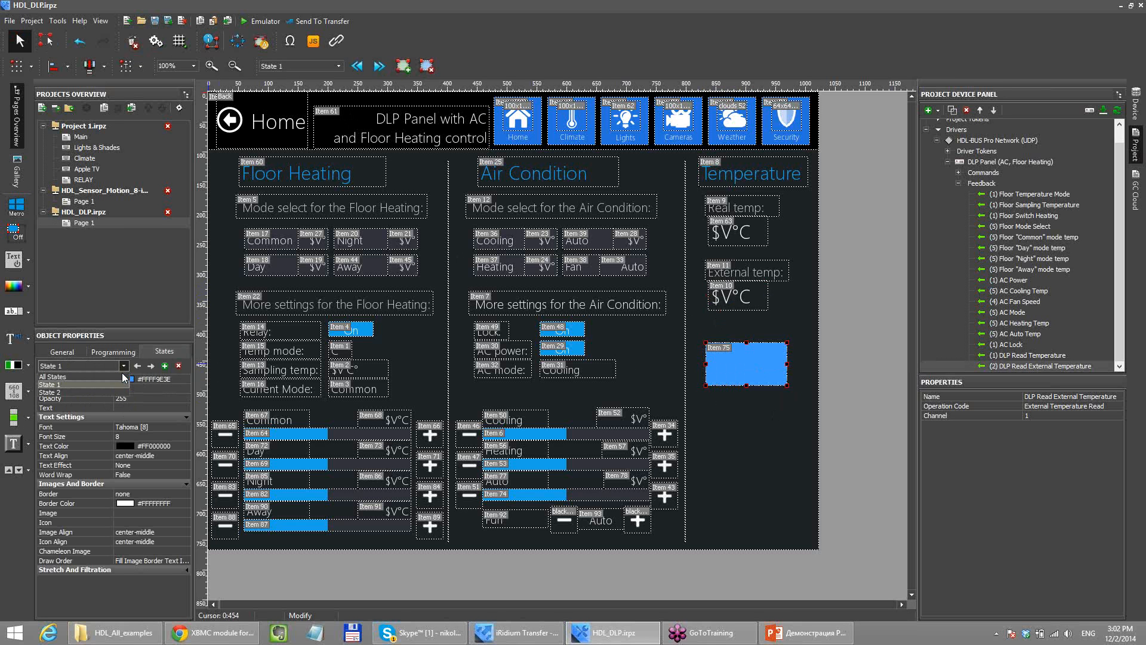
left_click(122, 377)
left_click(135, 407)
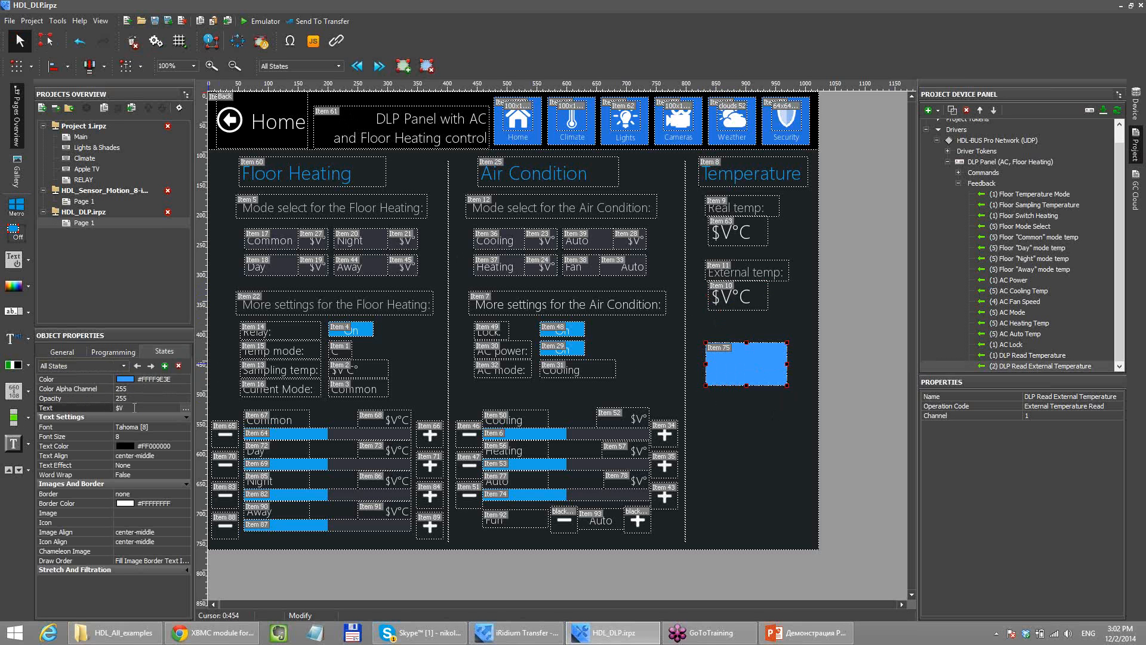
left_click(763, 419)
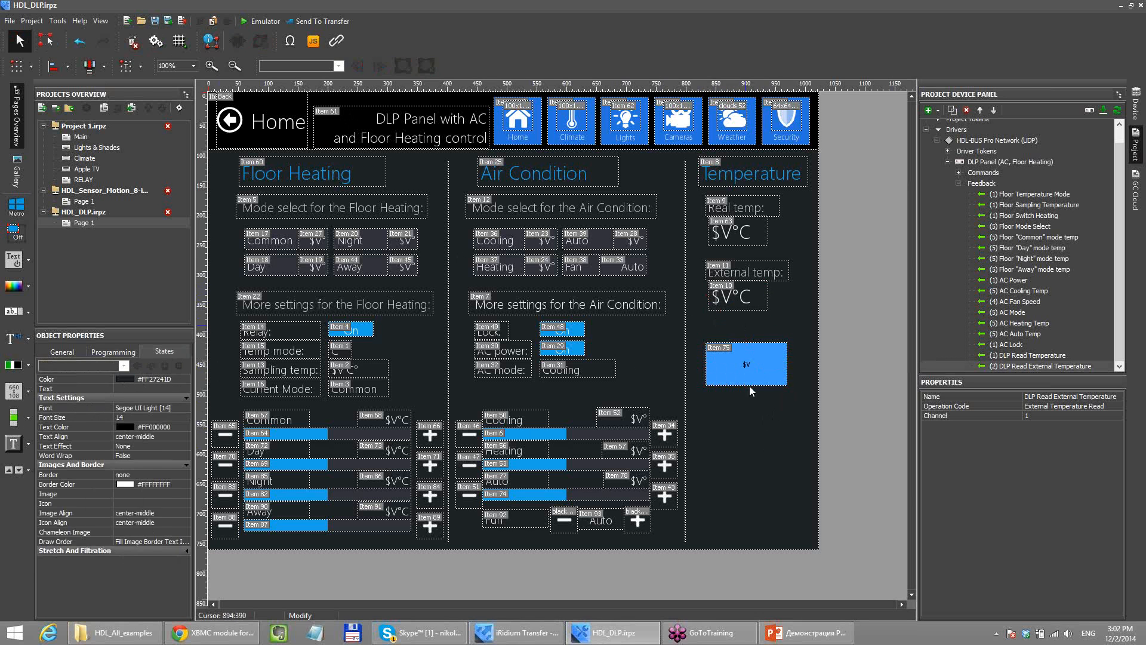
- Copy the External temp value item to the empty area below the blue item
left_click(752, 369)
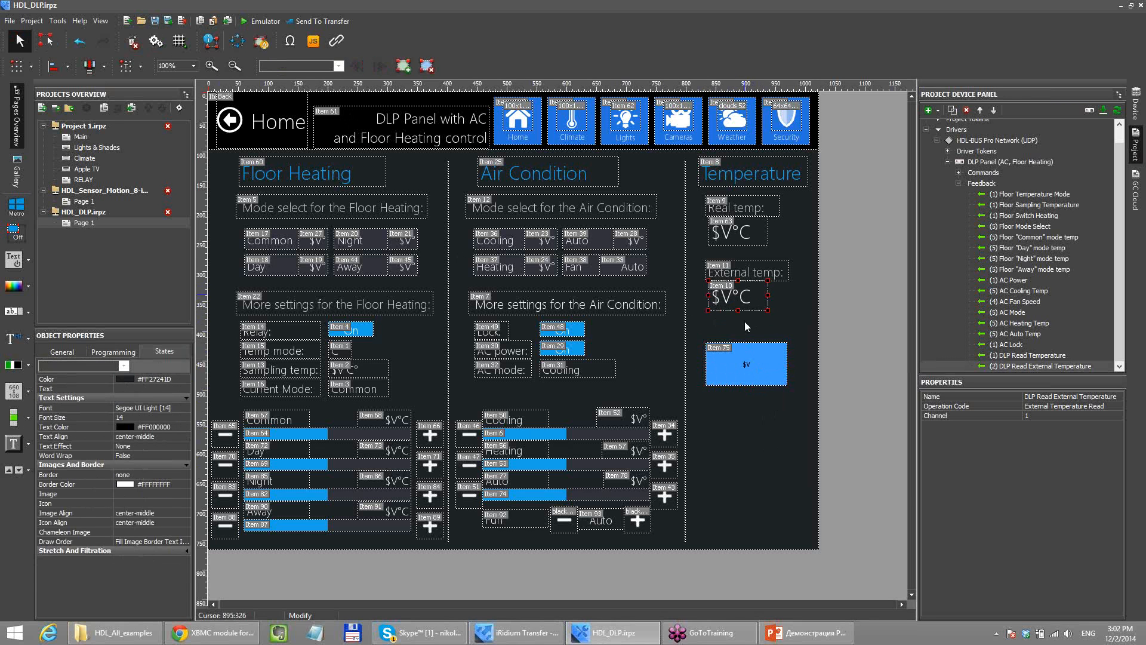
left_click(745, 303)
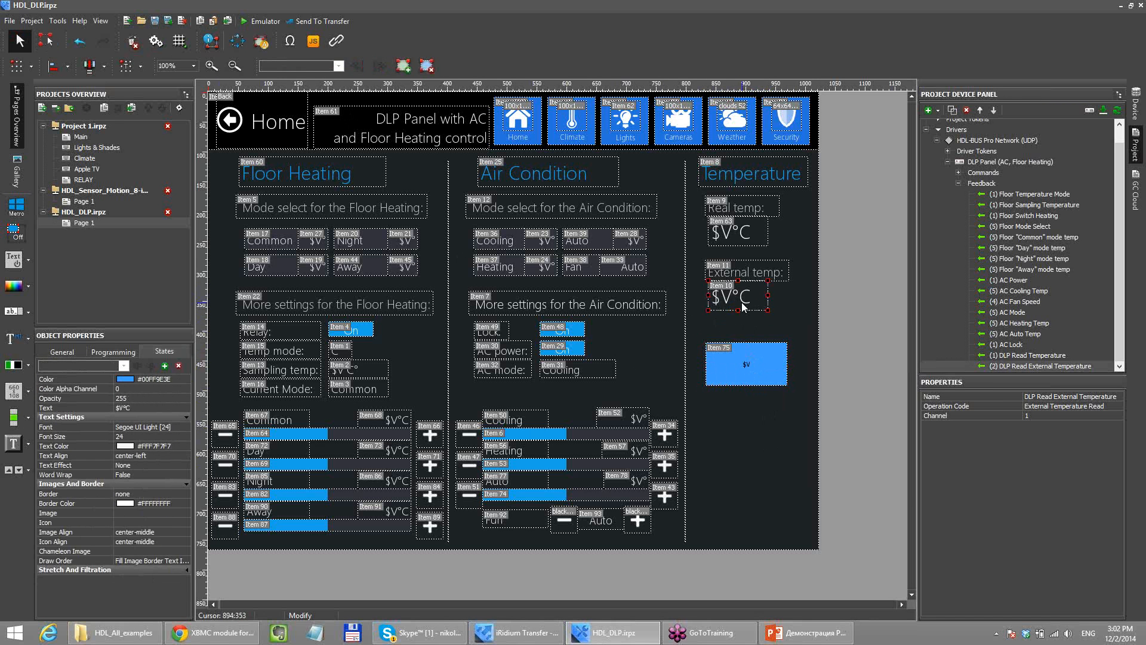
left_click_drag(742, 307, 747, 445)
- Duplicate the DLP Panel (AC, Floor Heating) device in the HDL-BUS Pro Network (UDP) driver
left_click(989, 163)
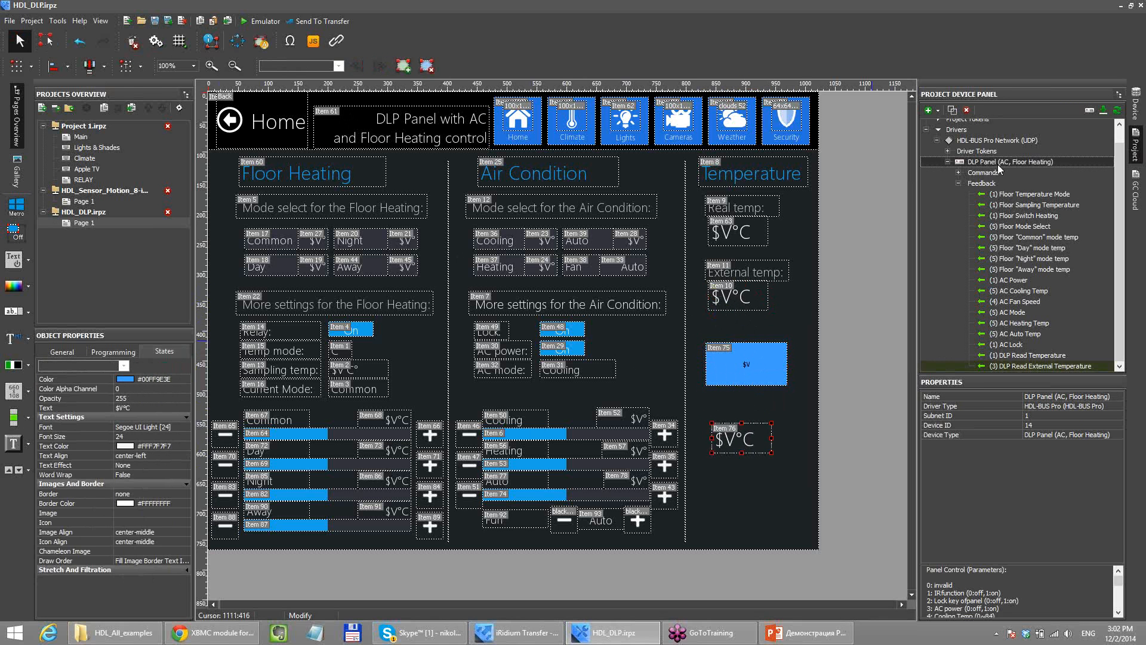
left_click(952, 110)
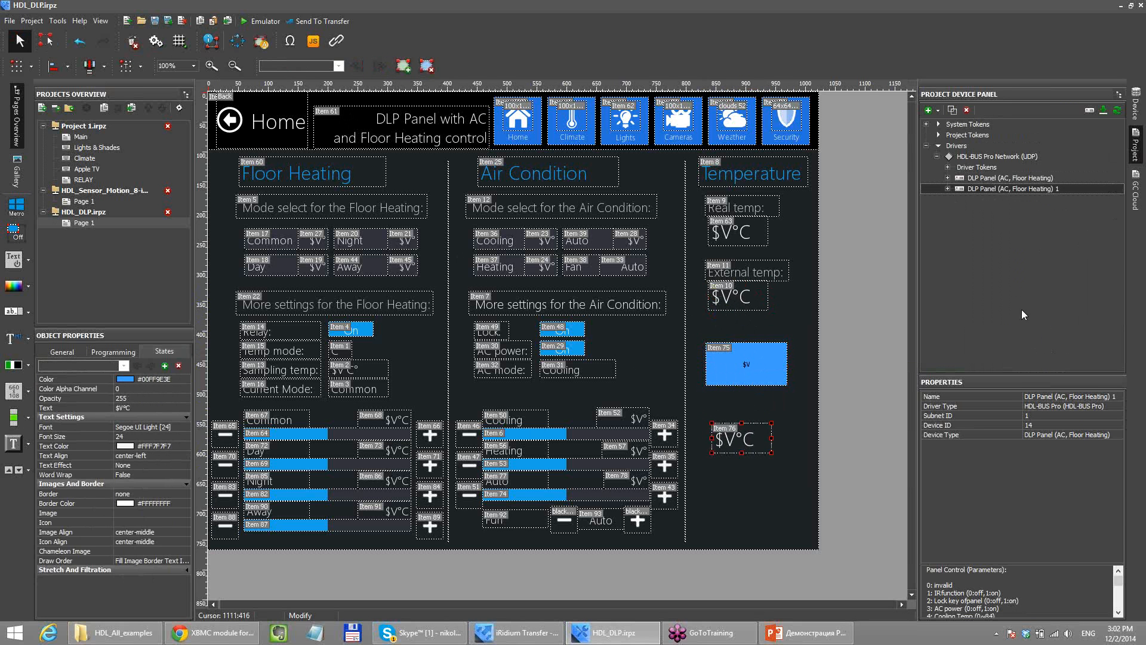
- Set the duplicated DLP Panel's Device ID to 15 and select its DLP Read External Temperature feedback
left_click(1039, 426)
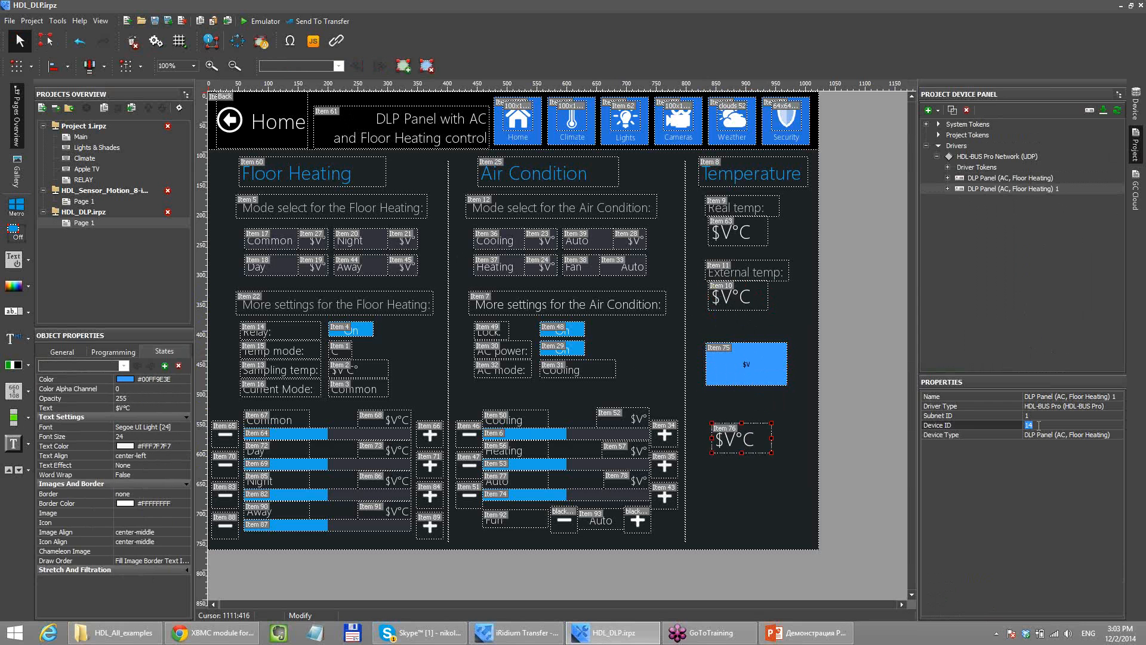
left_click(948, 190)
left_click(959, 201)
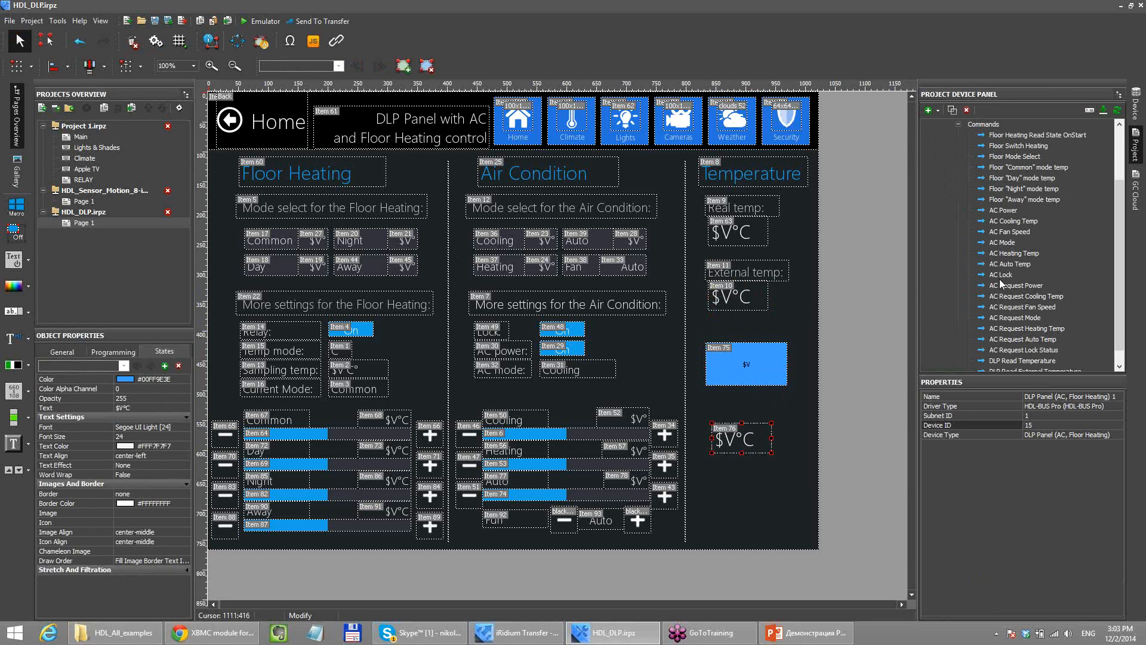
left_click(1022, 369)
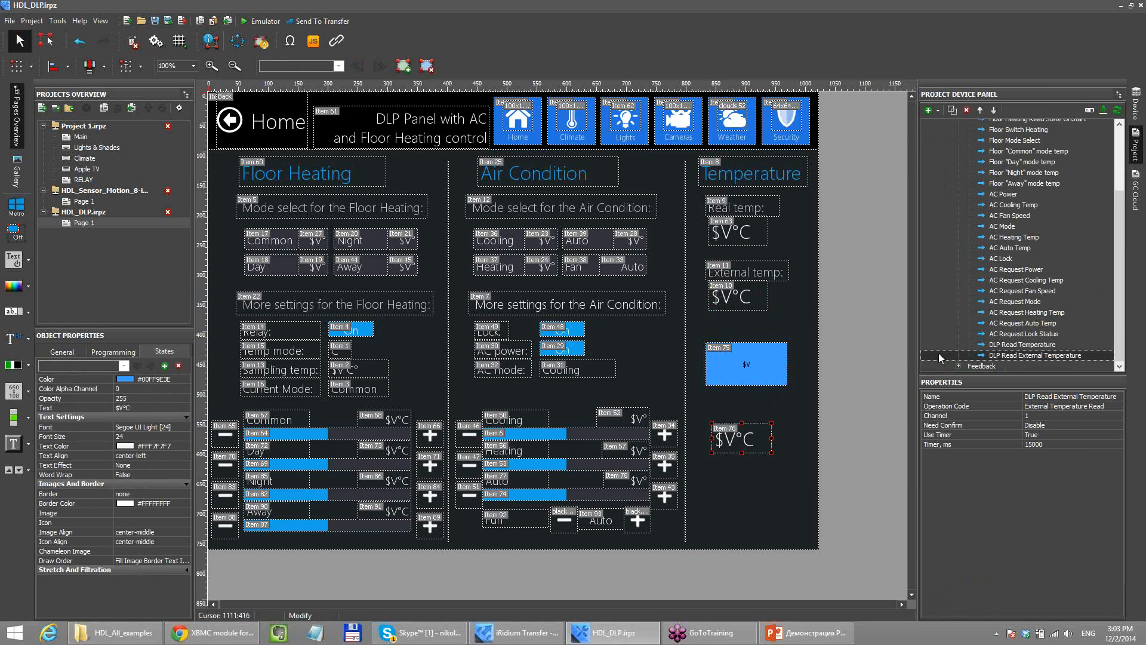
left_click(959, 367)
left_click(1021, 367)
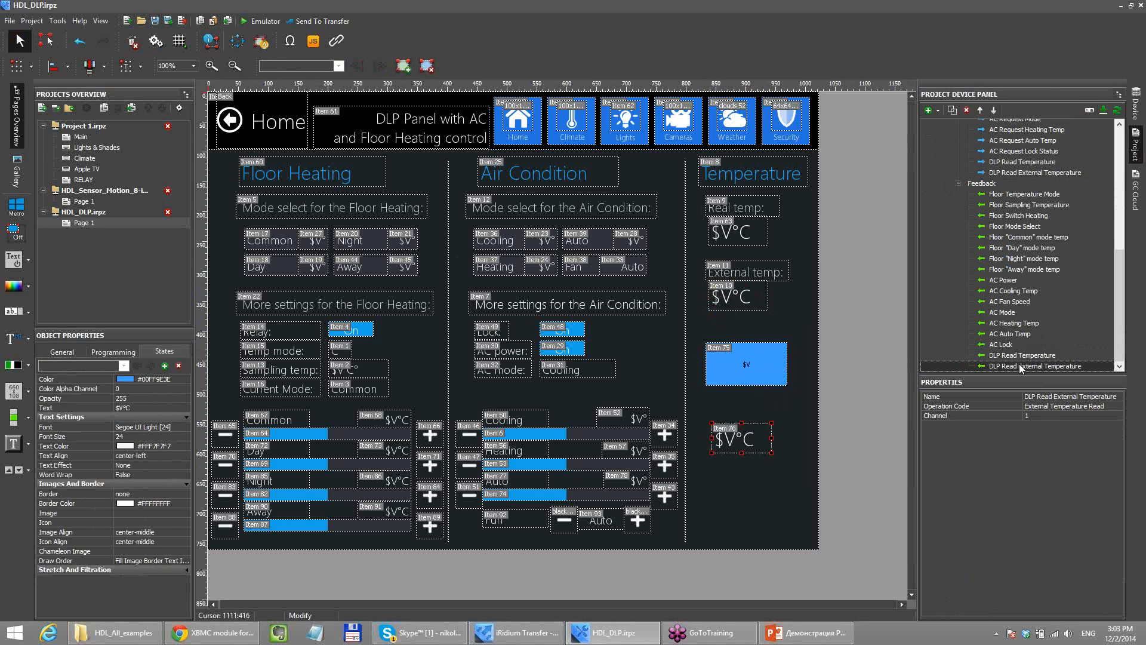
- Remove the existing relation from the copied External temp value item below the blue item
left_click(114, 351)
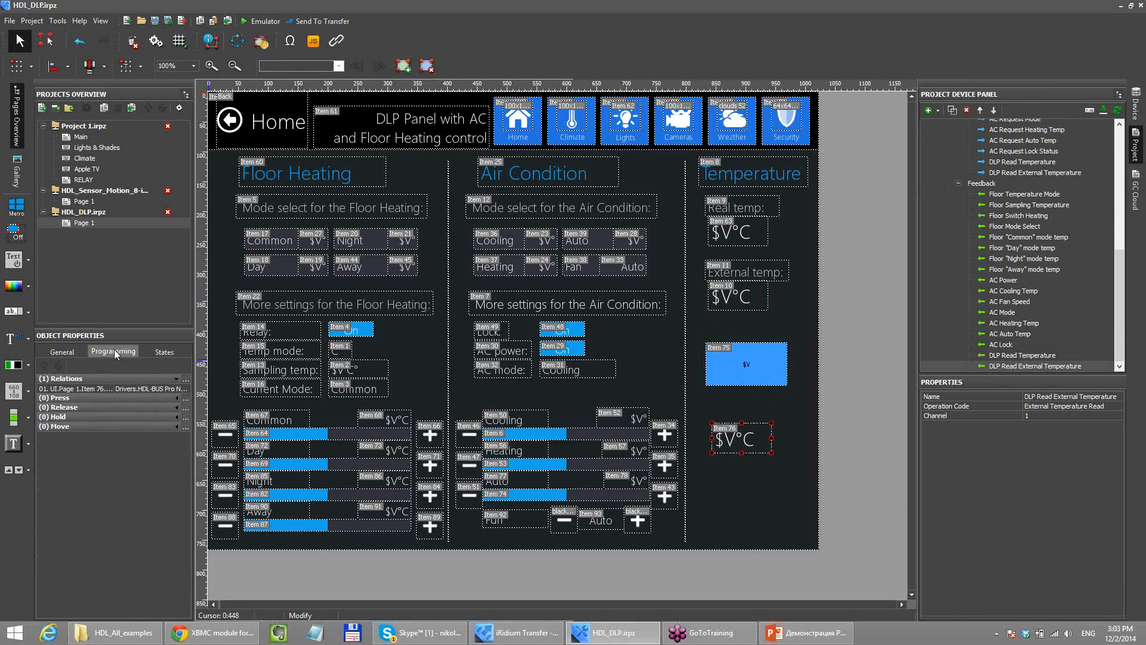
left_click(95, 388)
left_click(76, 365)
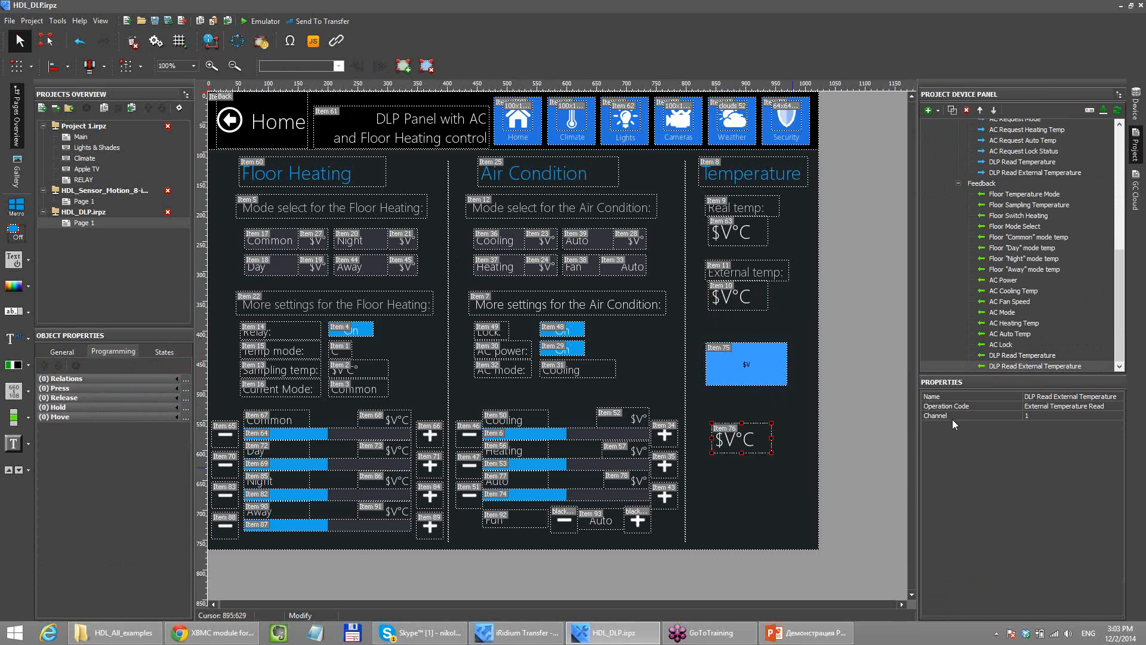
- Link the duplicated DLP Panel's DLP Read External Temperature feedback to the copied item and move it directly below the External temp value
left_click_drag(1029, 374, 727, 441)
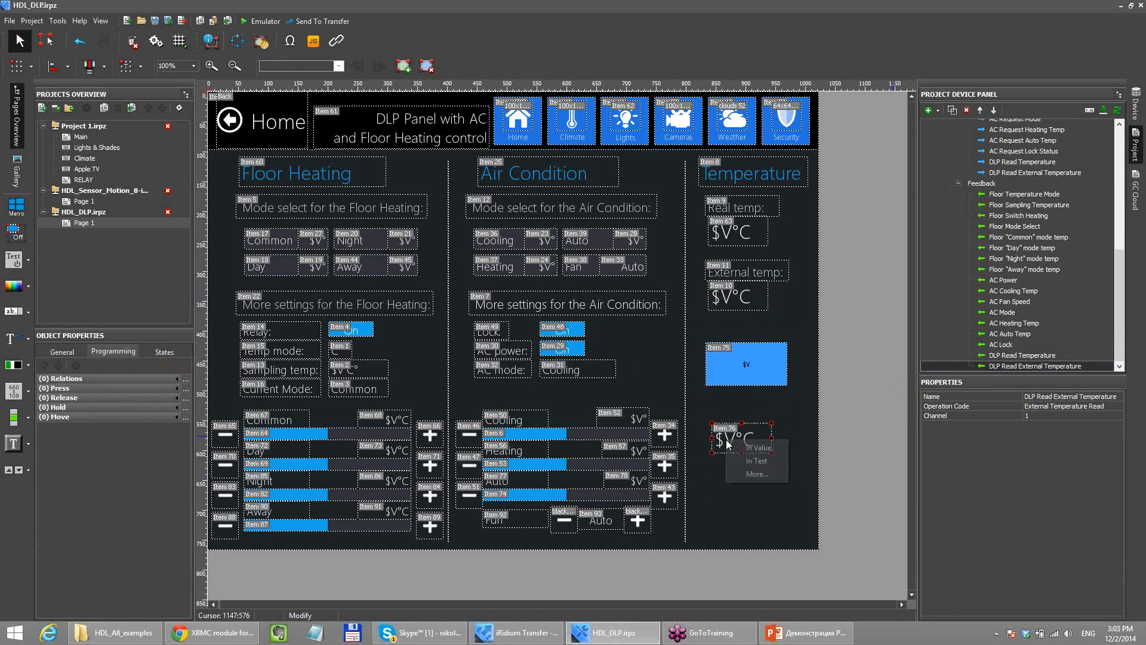
left_click(779, 463)
left_click(1008, 367)
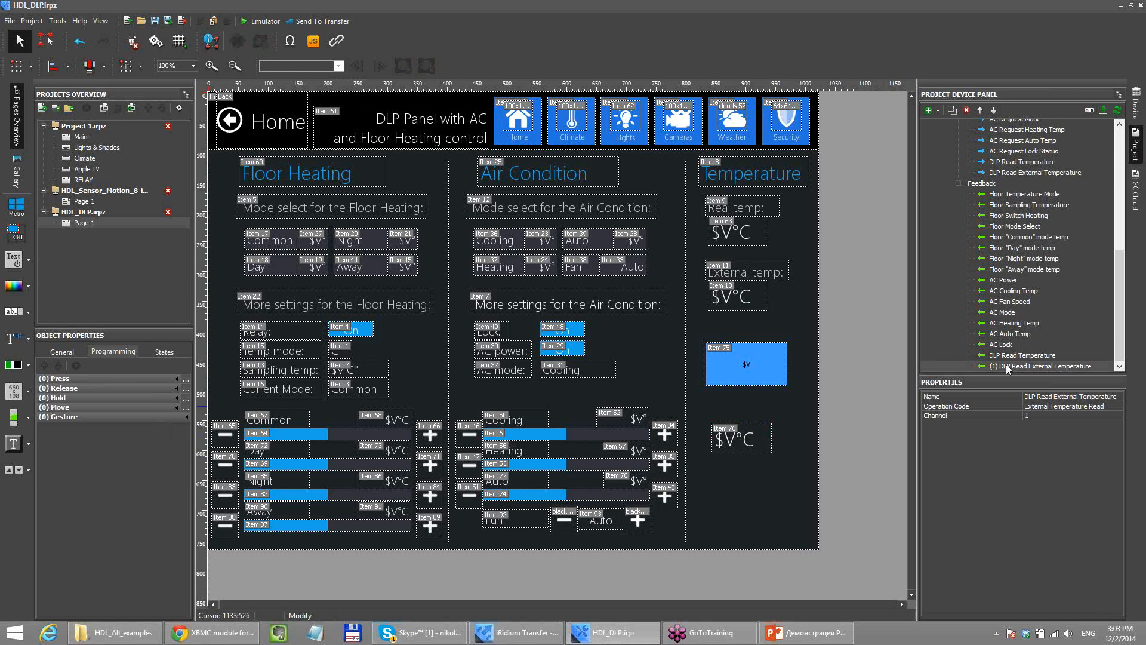
left_click_drag(759, 450, 781, 324)
left_click(790, 316)
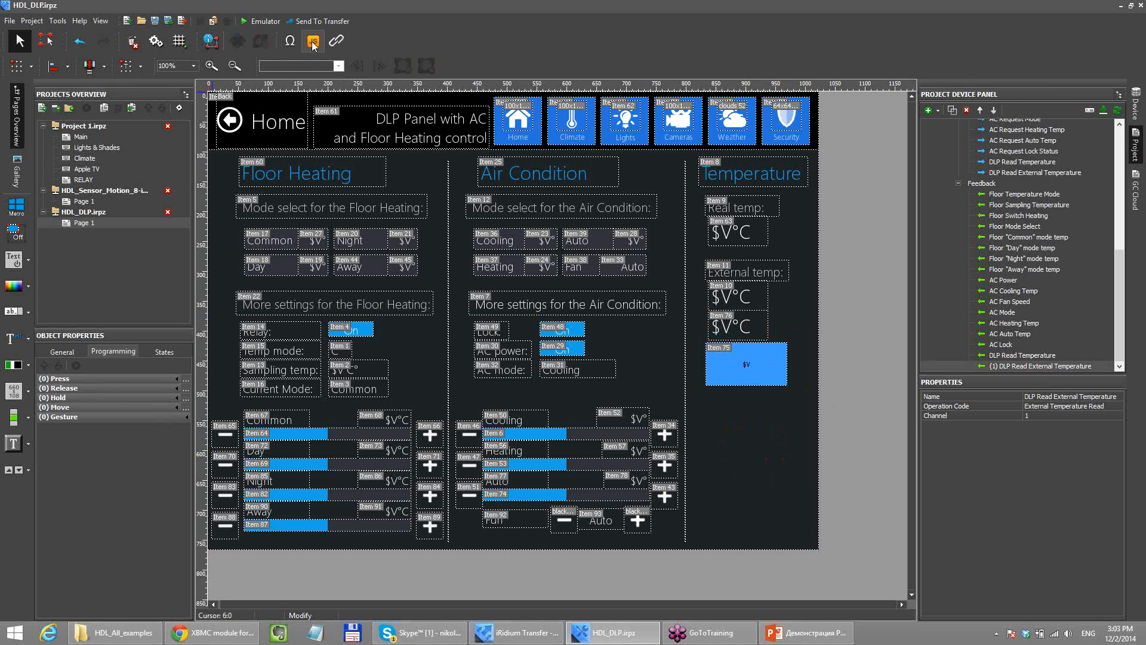
- Open the HDL_DMX_ColorPicker.irpz example project from the HDL_All_examples folder
left_click(117, 633)
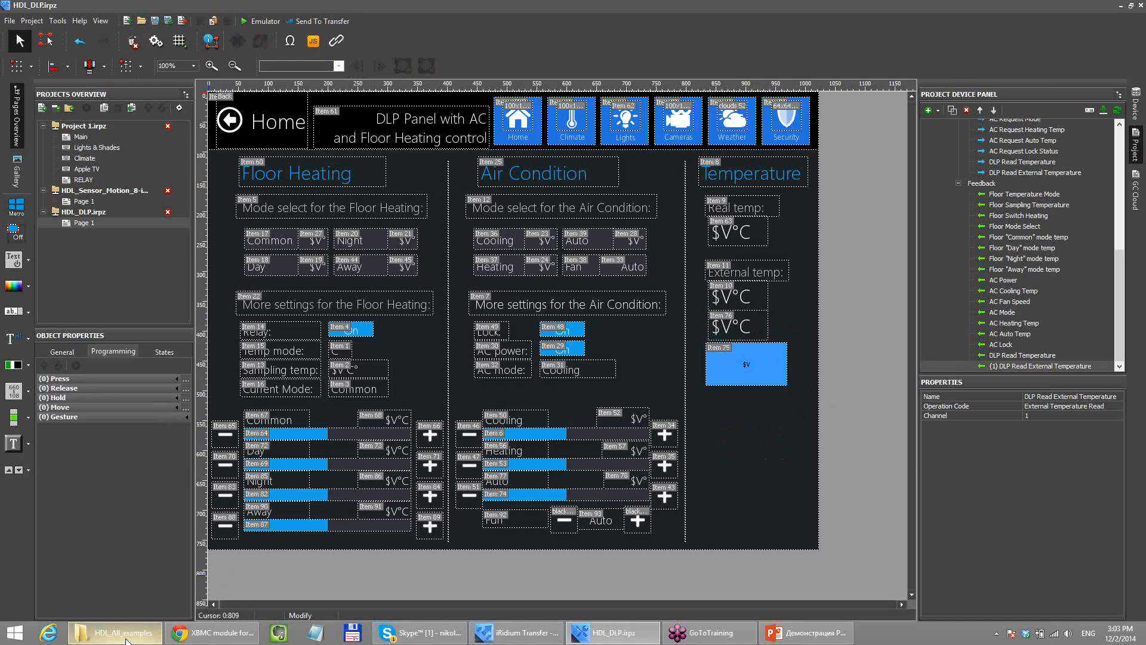
left_click(405, 258)
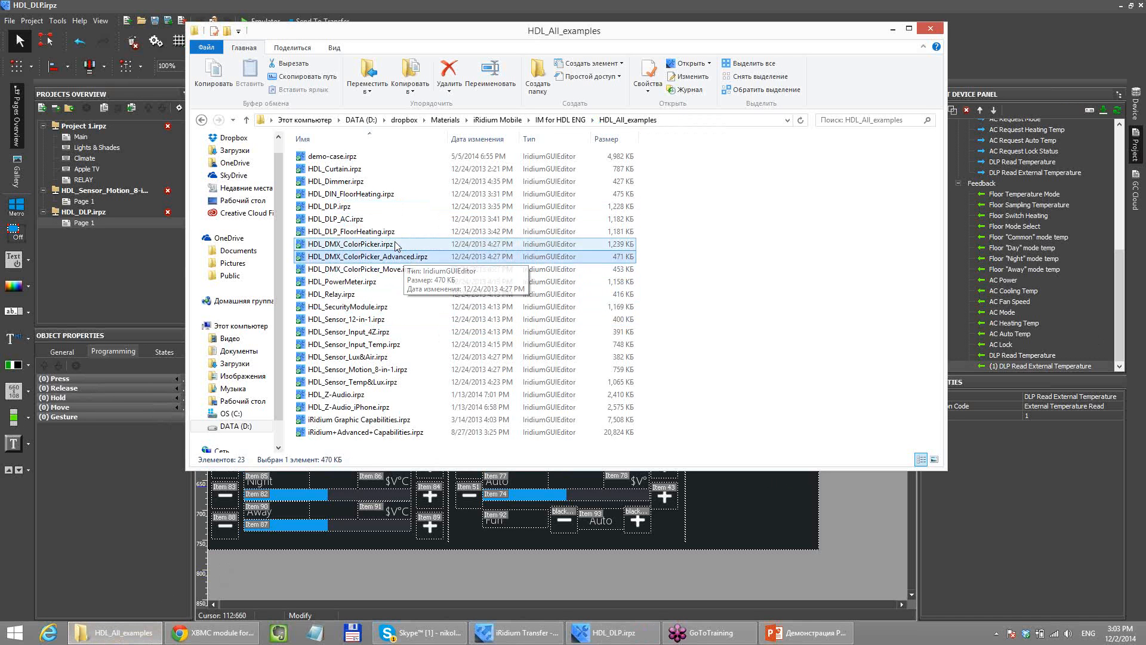
left_click(354, 245)
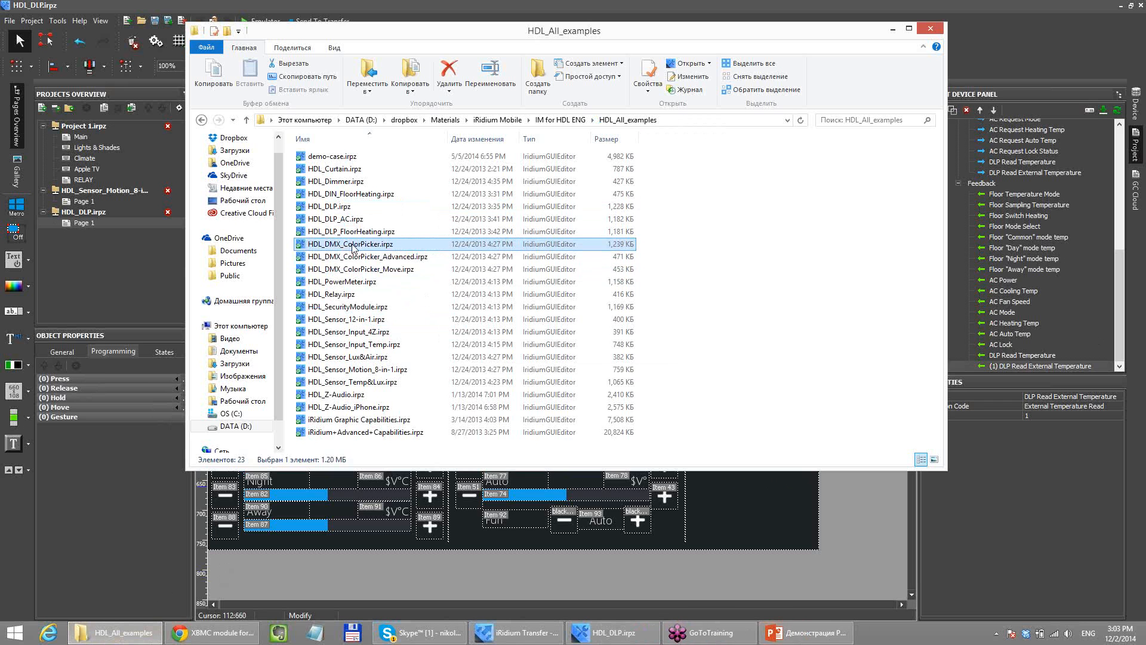
left_click(386, 4)
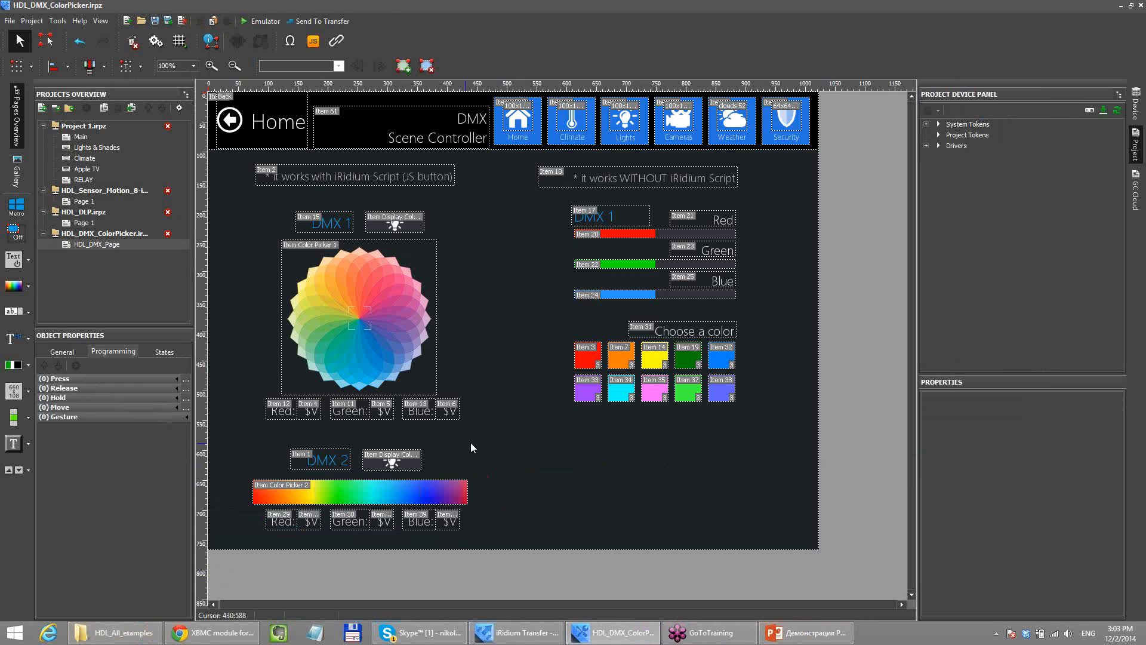
- Run the DMX project in the emulator and try colours on the DMX 1 colour wheel and the DMX 2 colour strip
left_click(259, 21)
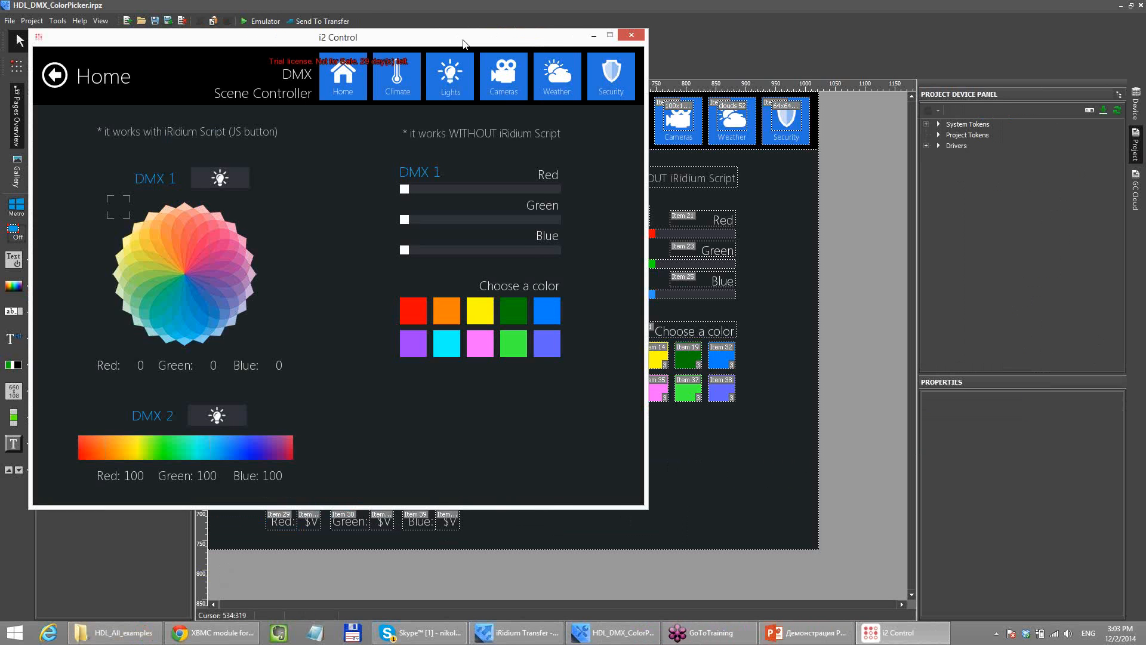
left_click_drag(464, 40, 608, 37)
mouse_move(354, 234)
left_mouse_down()
mouse_move(345, 211)
mouse_move(357, 294)
left_mouse_up()
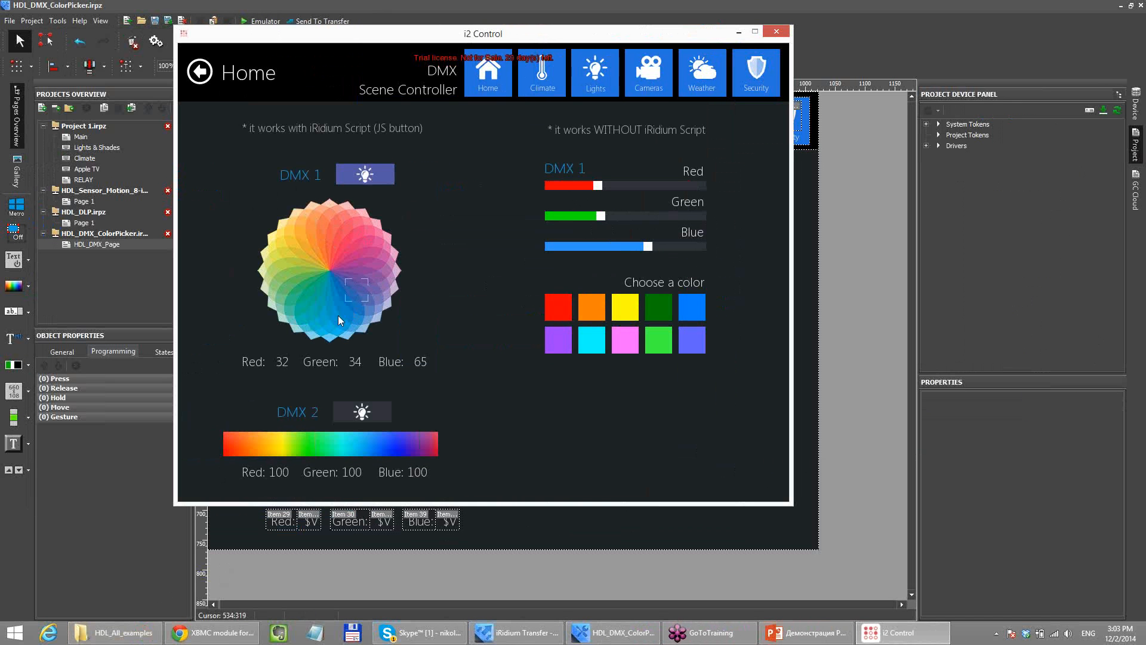
mouse_move(283, 287)
left_mouse_down()
mouse_move(289, 239)
mouse_move(313, 225)
mouse_move(366, 275)
left_mouse_up()
left_click_drag(367, 446, 436, 444)
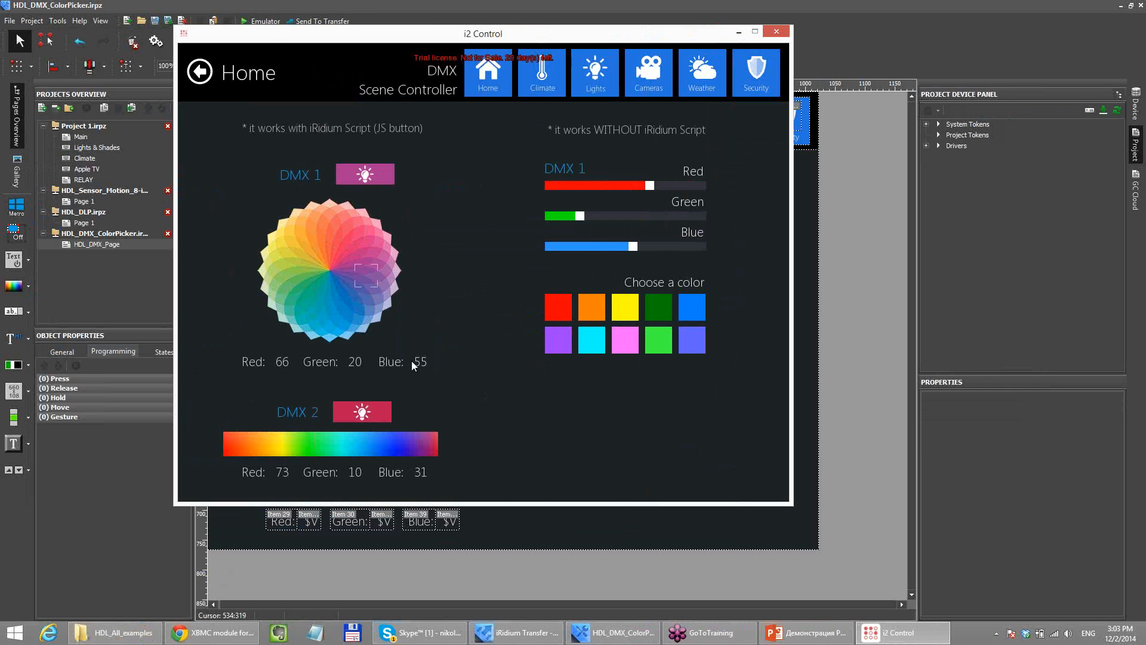
- Test the DMX 1 sliders by setting Green to about 80 and Red to about 19
left_click(664, 216)
left_click(665, 185)
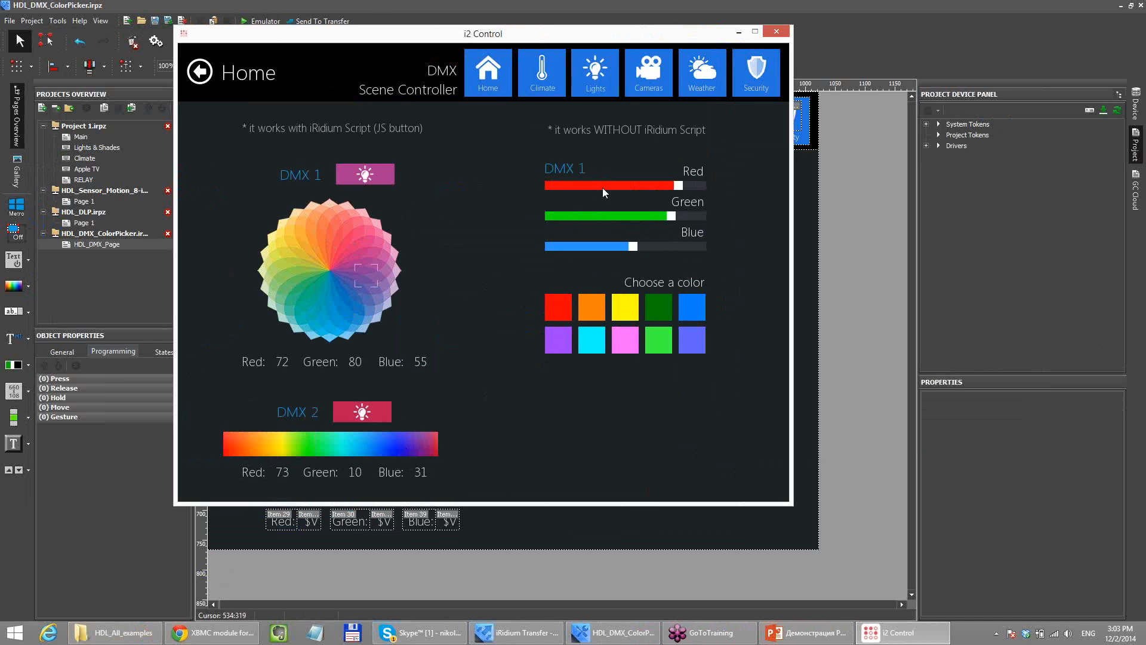
left_click_drag(603, 191, 578, 191)
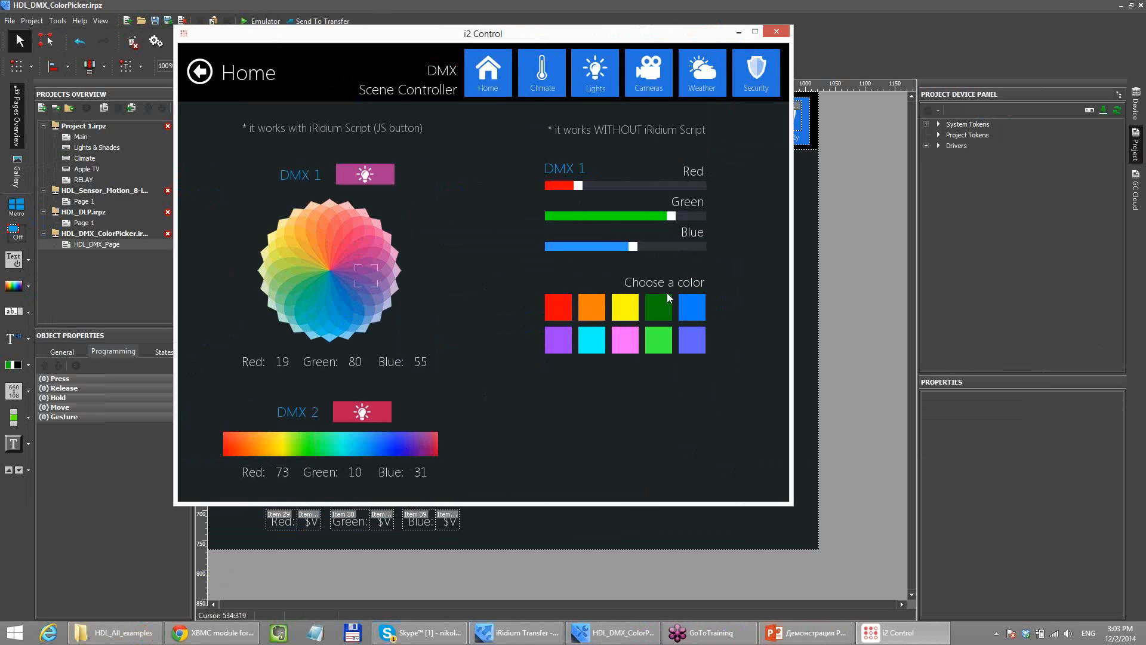
- Try several DMX 1 preset colours, including orange, pink, blue and purple, plus a pink shade on the wheel, and close the emulator
left_click(590, 314)
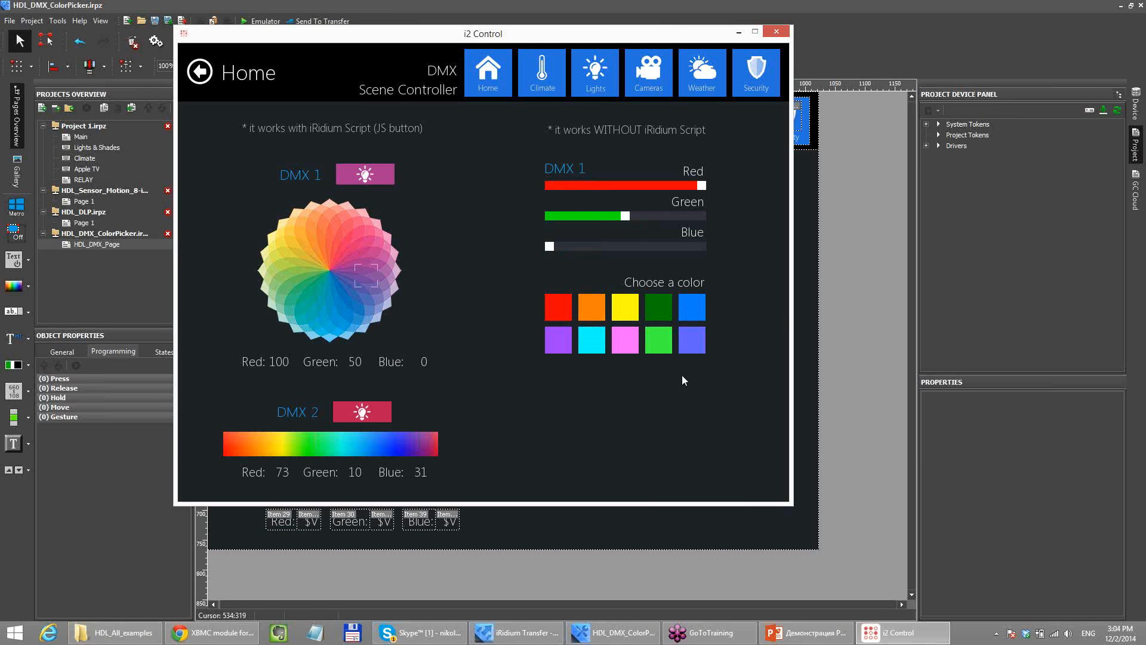
left_click(646, 302)
left_click(631, 343)
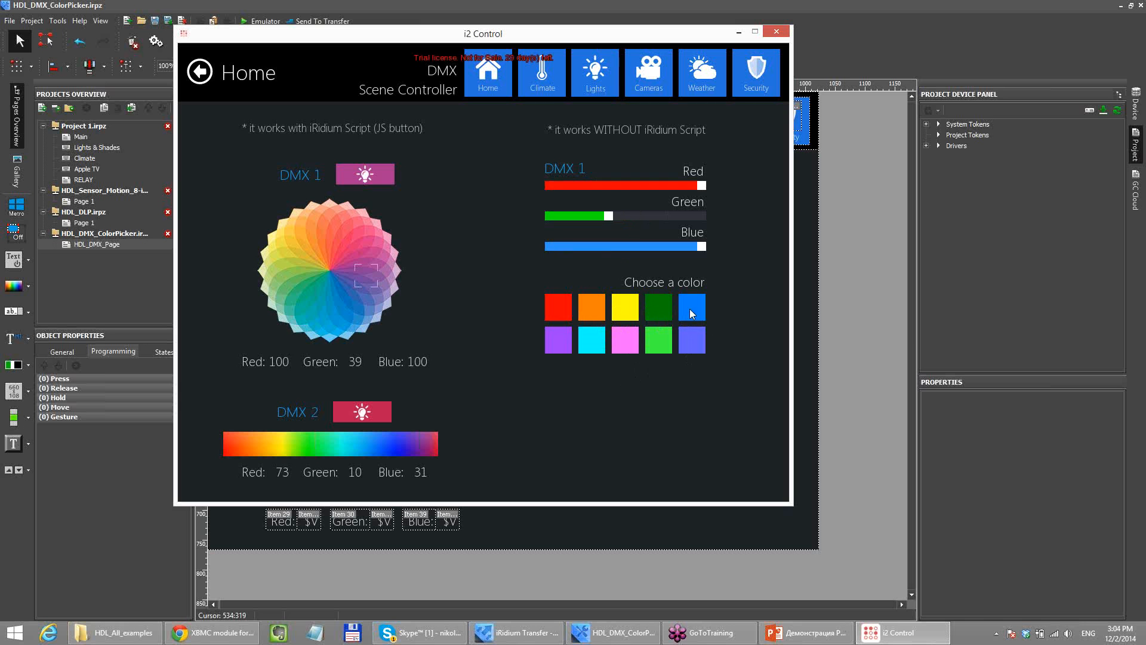
left_click(690, 309)
left_click(657, 345)
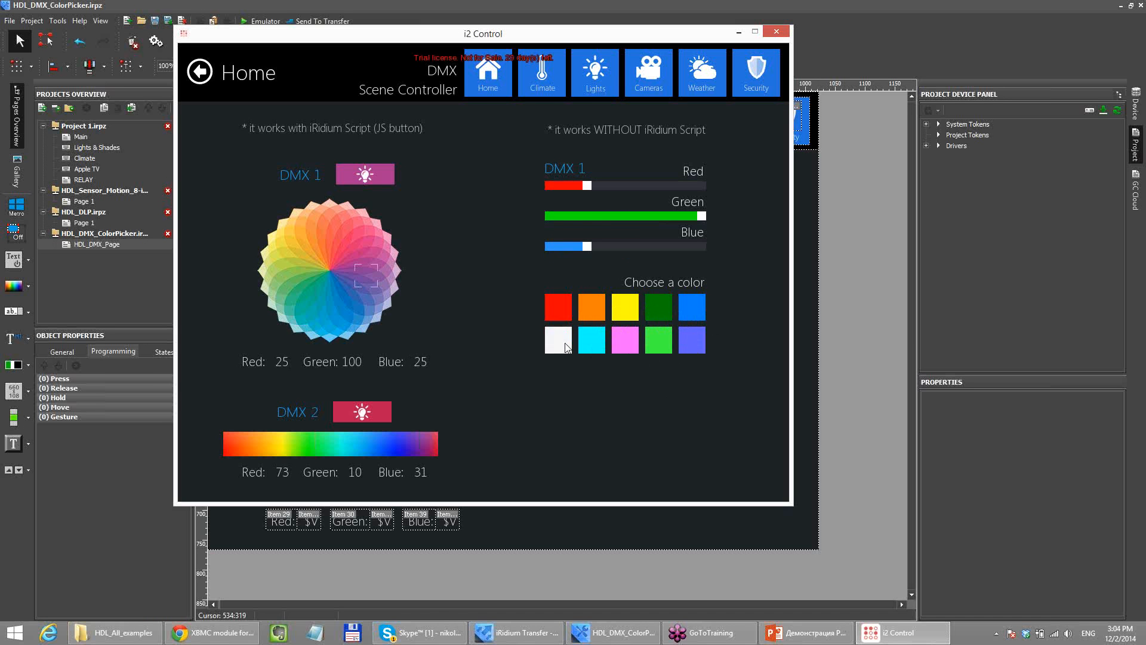
left_click(566, 347)
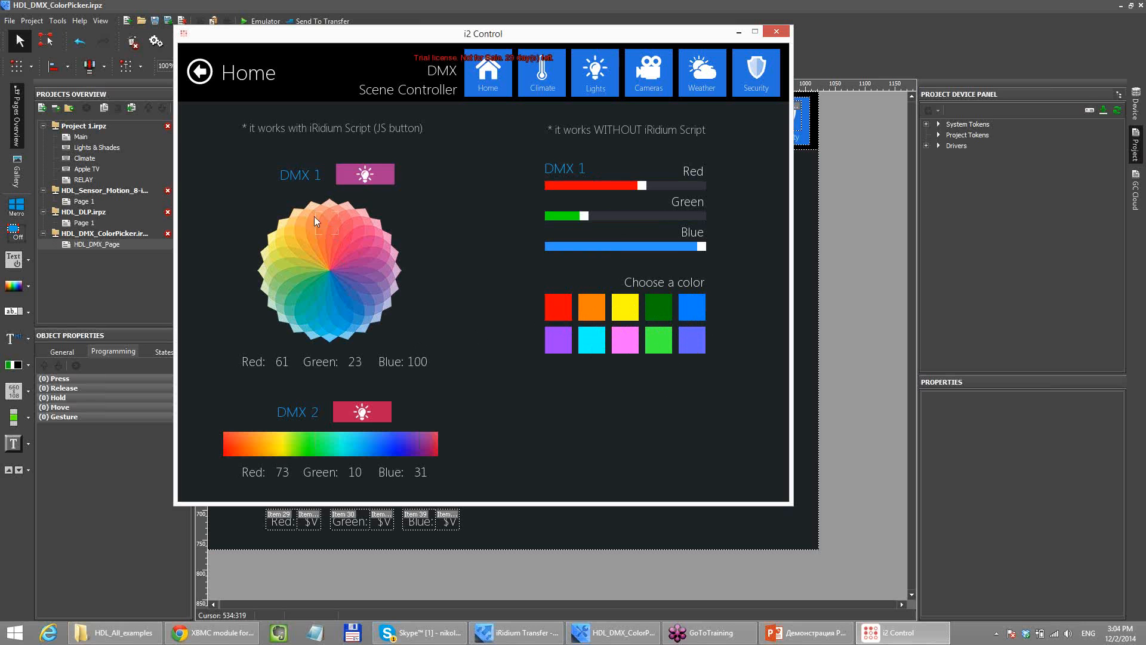
left_click_drag(276, 232, 383, 261)
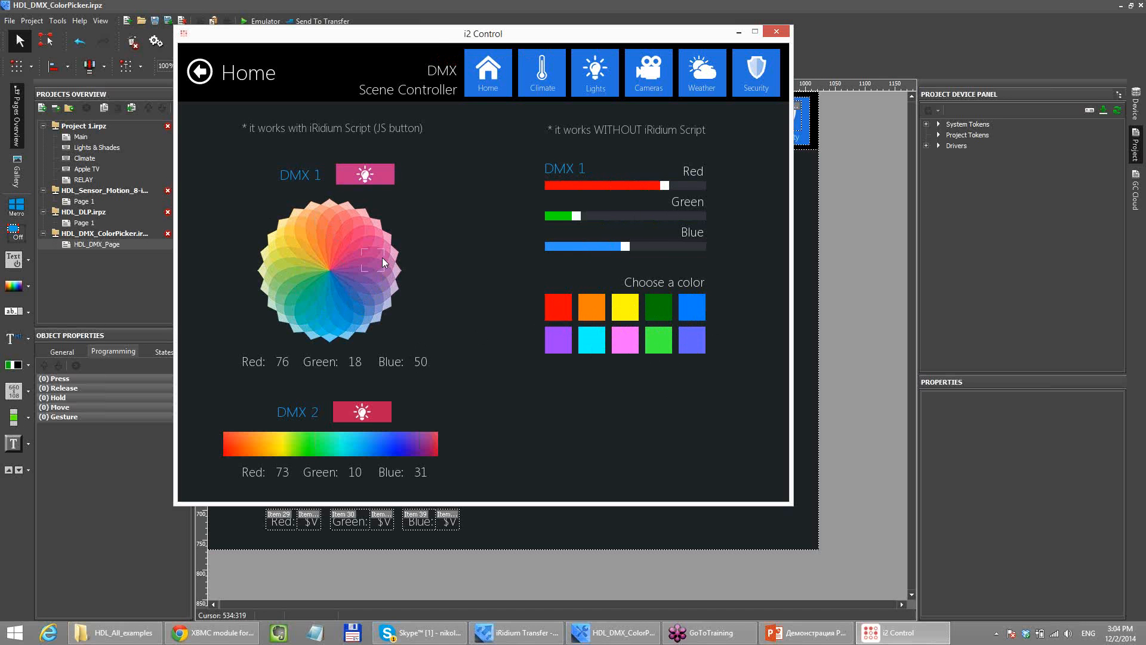
left_click(776, 33)
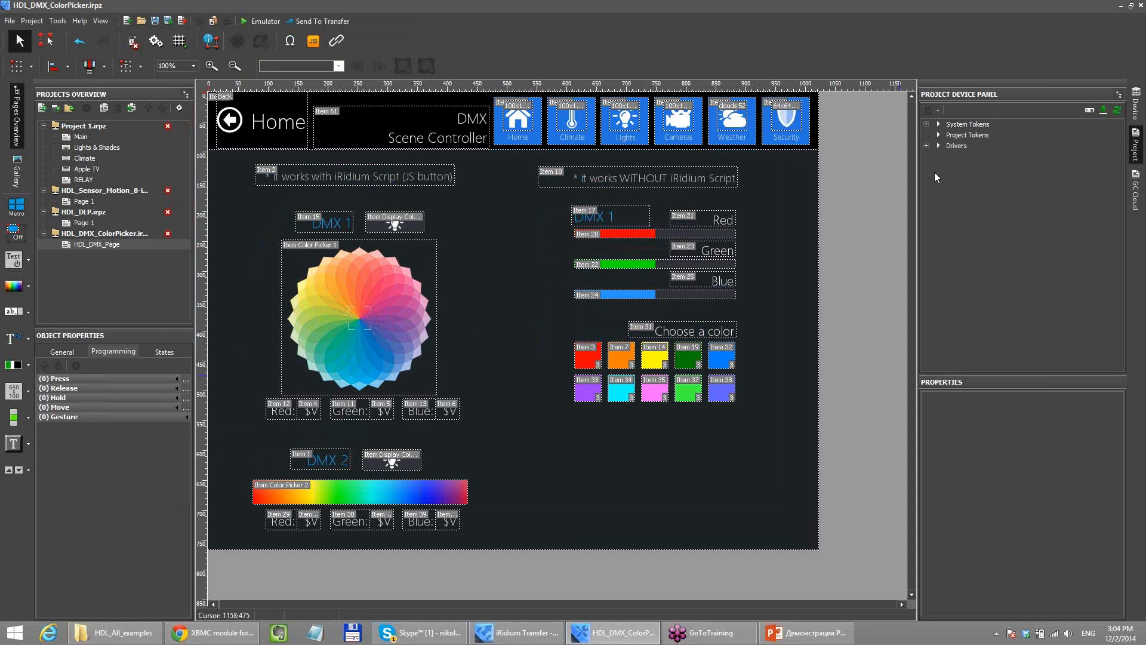
- Expand the DMX 1 device's commands in the HDL-BUS Pro Network (UDP) driver and review the R, G and B command properties
left_click(925, 146)
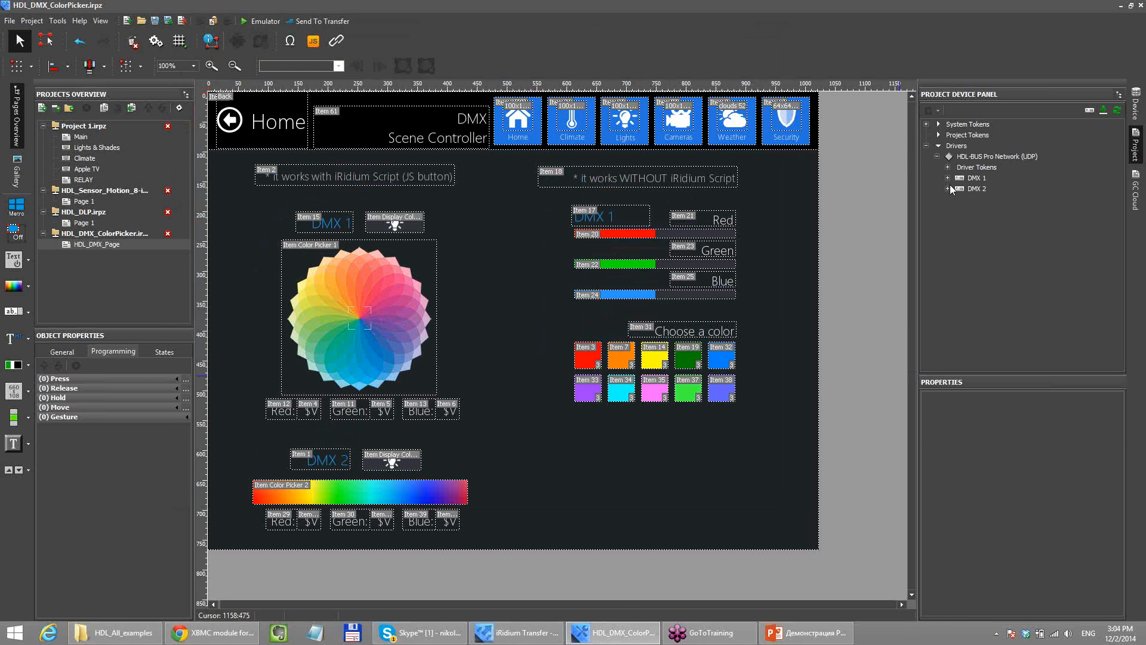
left_click(946, 179)
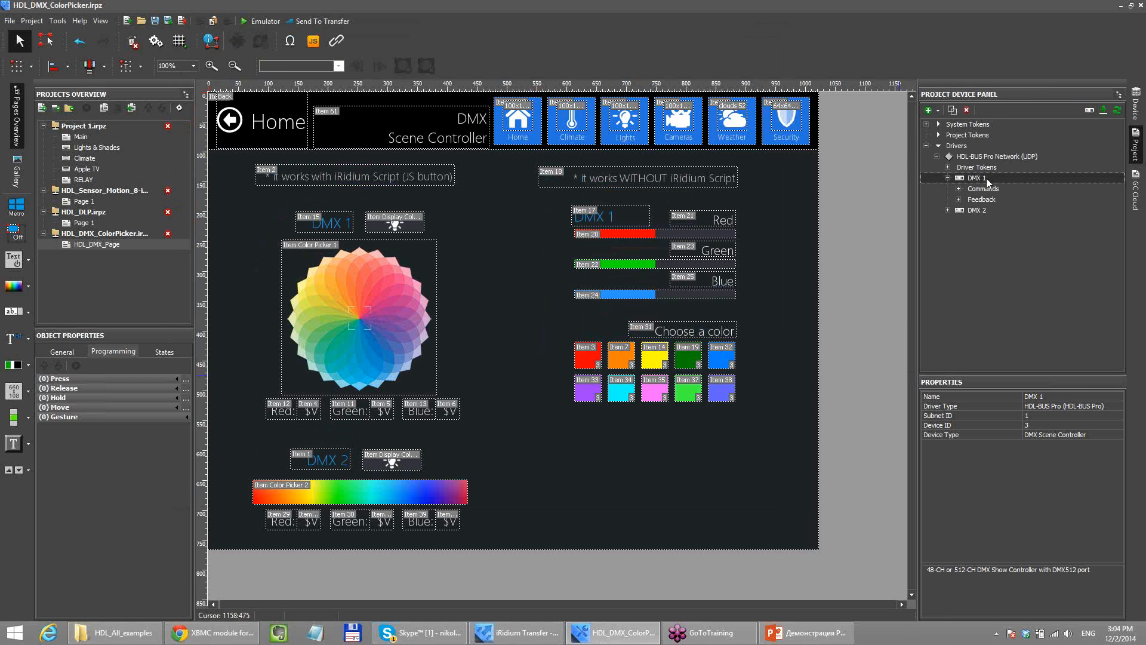
left_click(959, 189)
left_click(1004, 210)
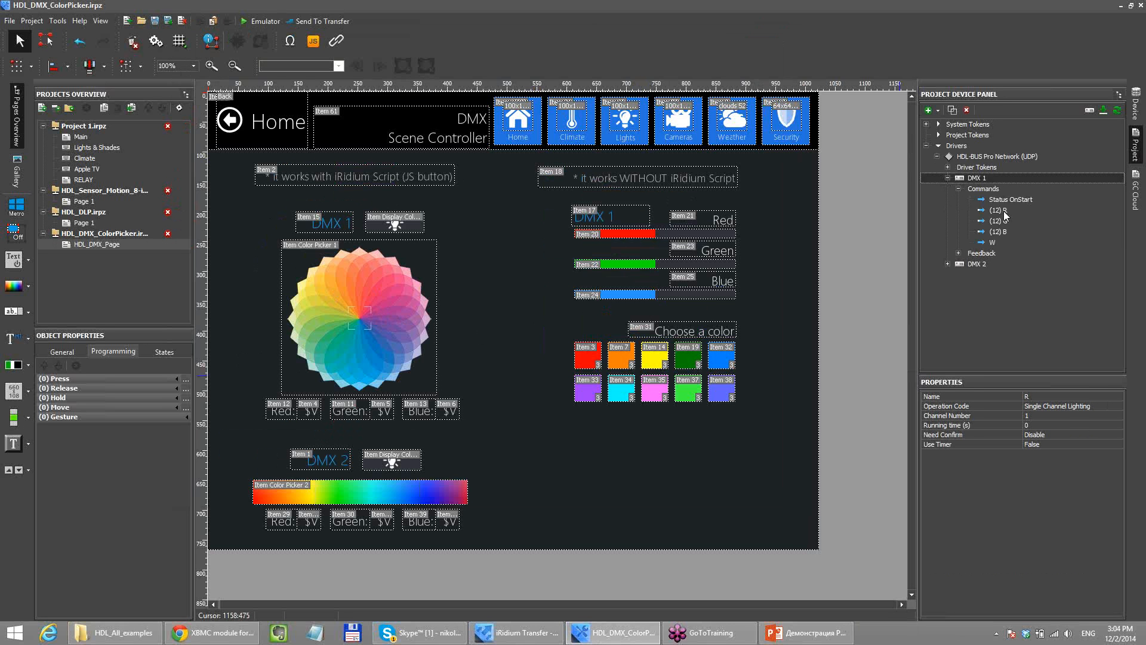
left_click(1012, 220)
left_click(1008, 230)
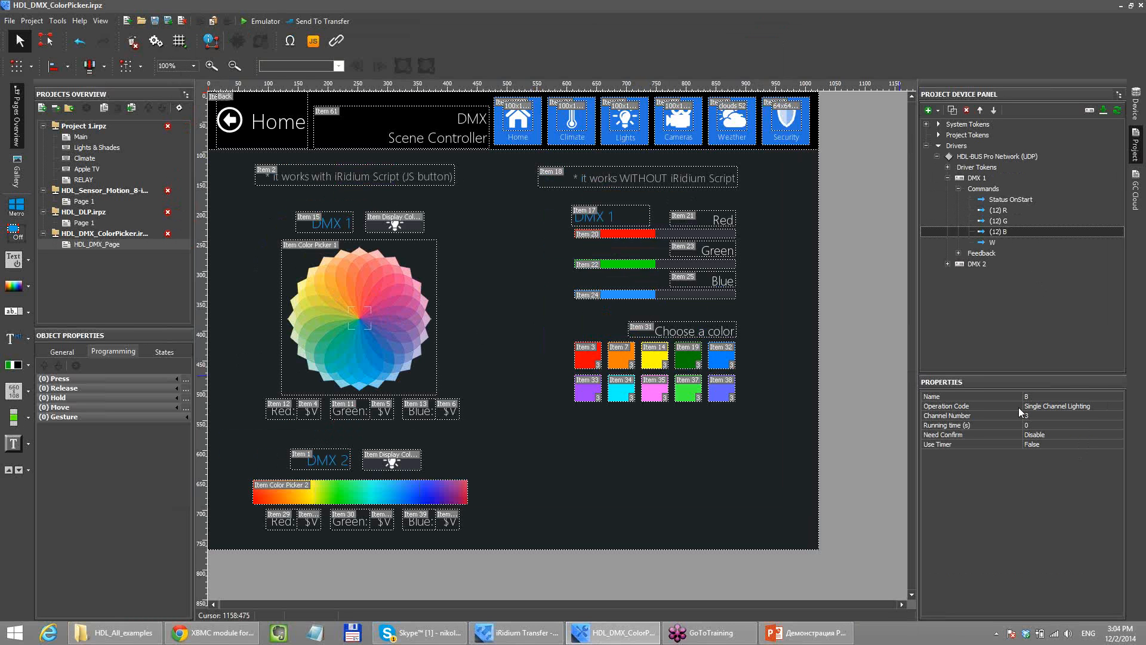
- Check the channel numbers of the DMX 1 R, G, B and W commands and the properties of Status OnStart
left_click(998, 211)
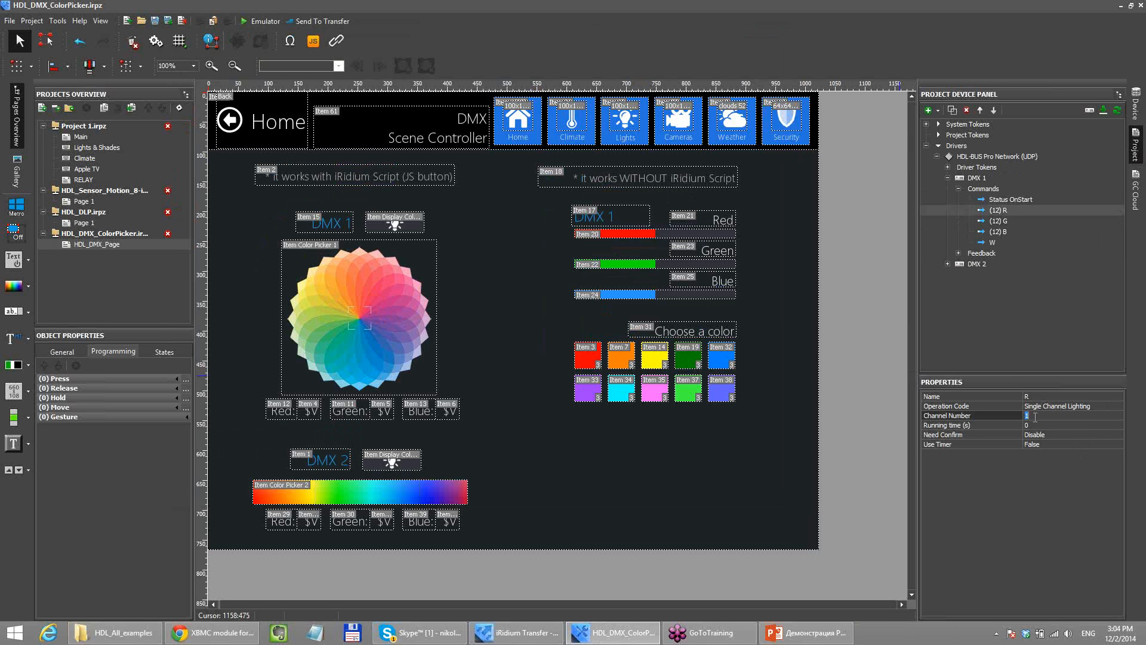
left_click(1000, 222)
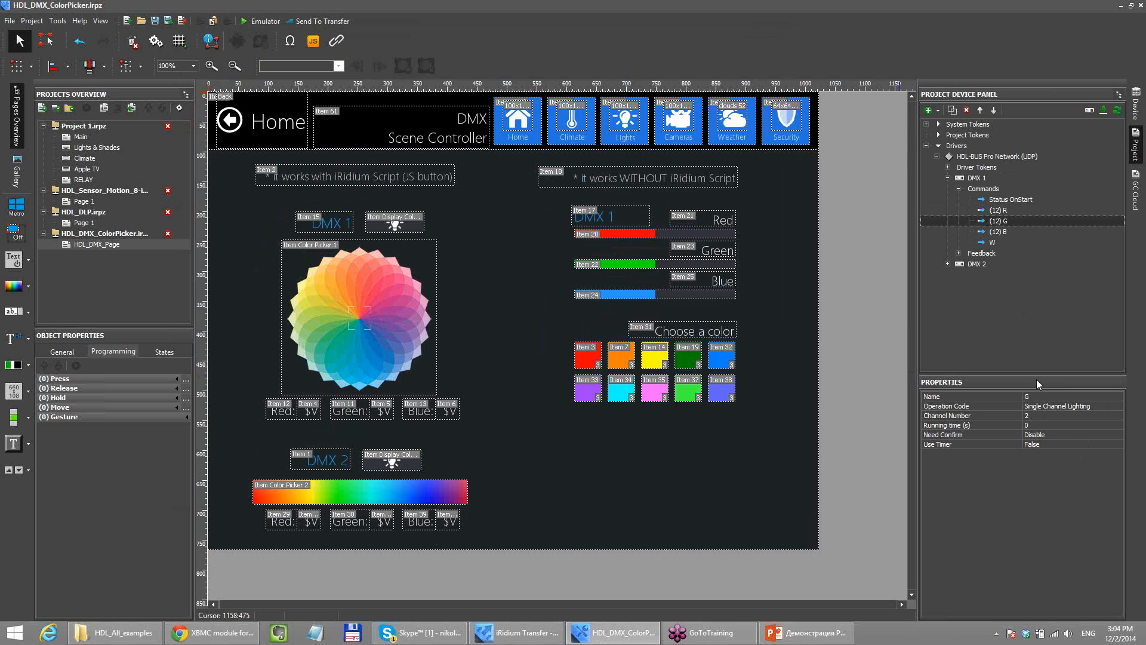
left_click(1036, 415)
left_click(1003, 232)
left_click(1036, 415)
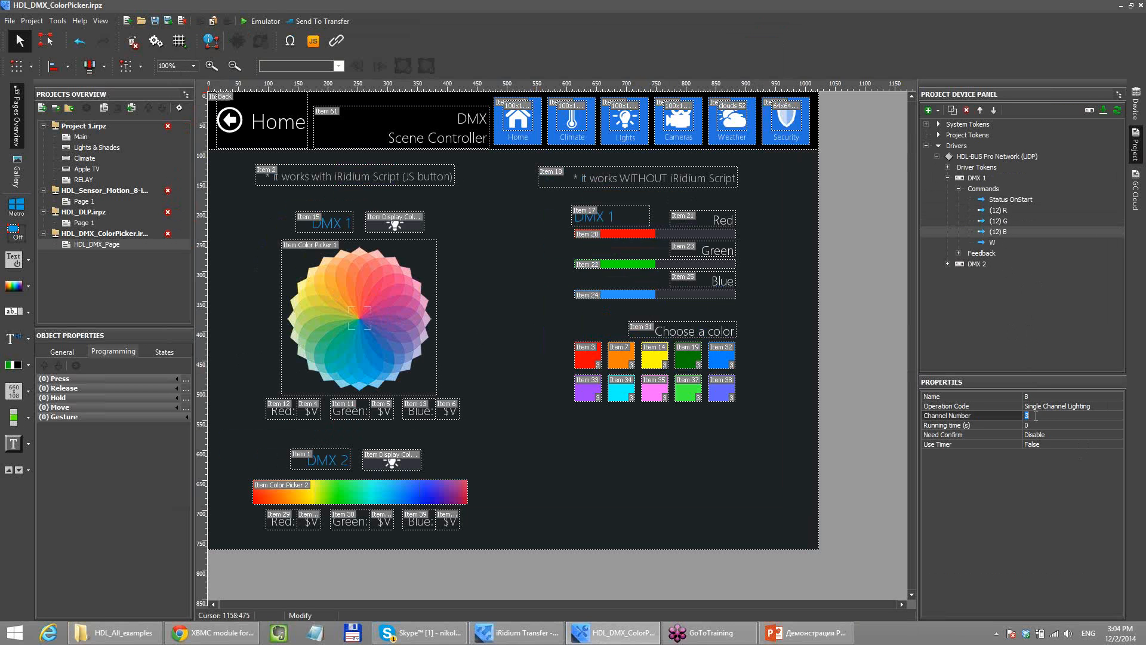
left_click(992, 243)
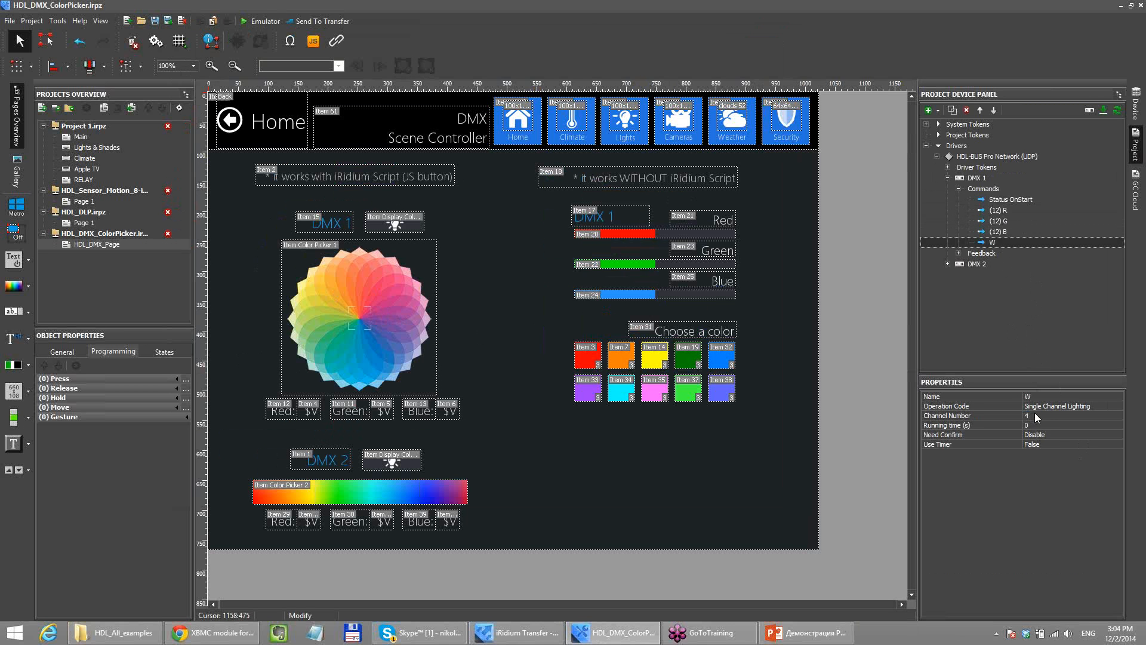
left_click(1008, 198)
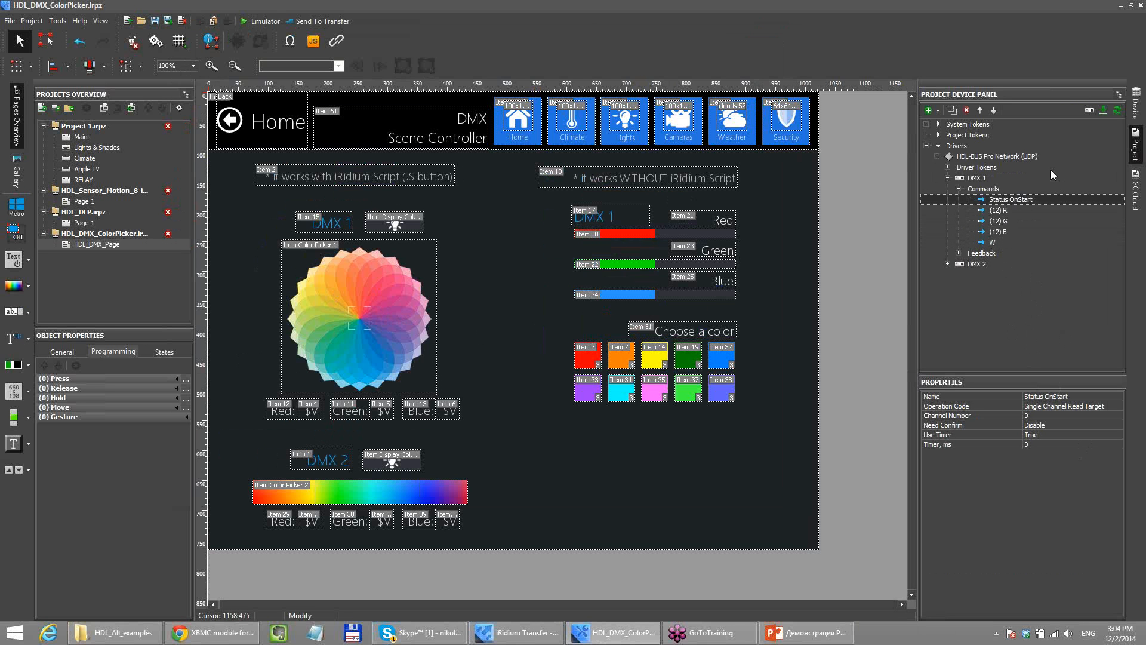
- Open the project's ColorPicker script in a maximized script editor
left_click(314, 41)
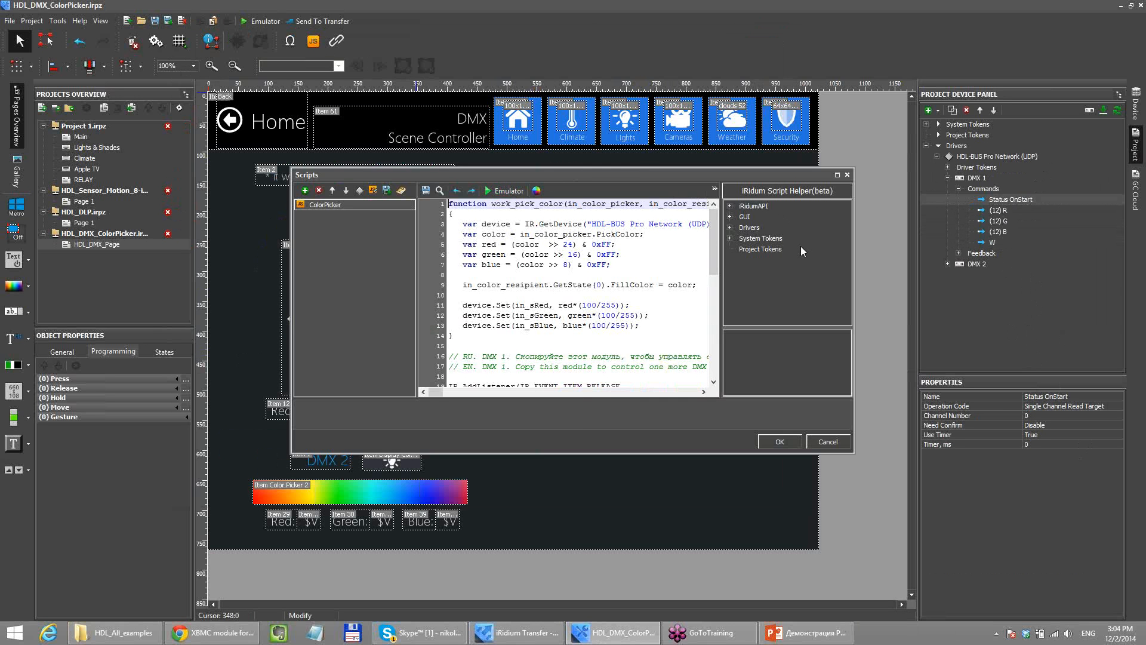
left_click(837, 174)
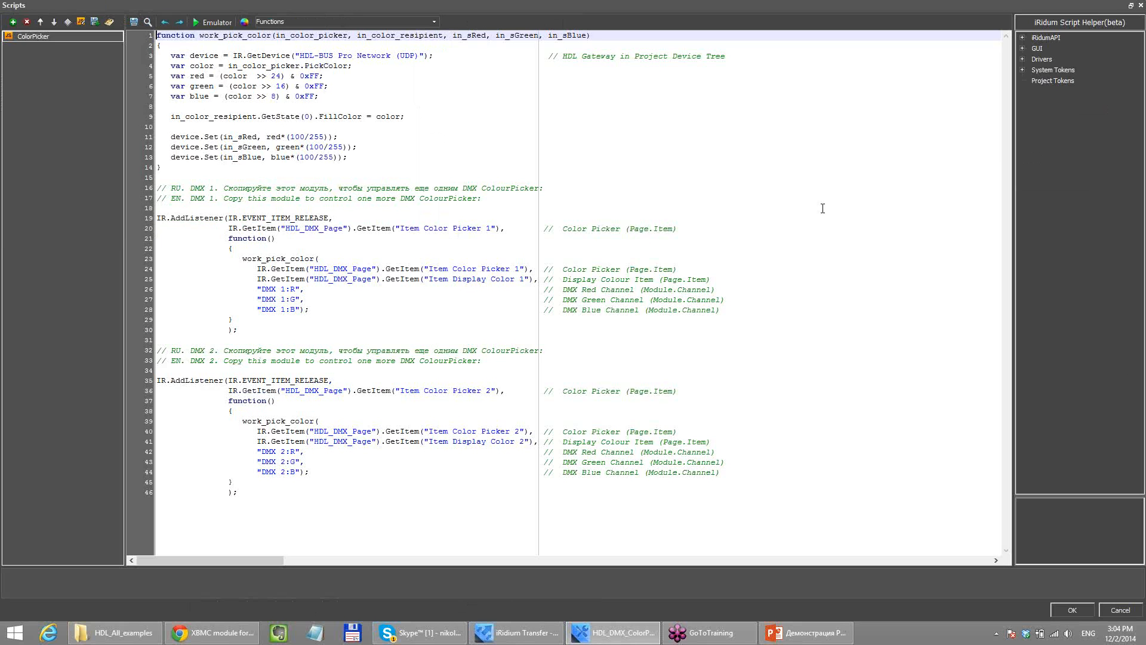
- Examine the ColorPicker script's DMX 1 and DMX 2 listener blocks and the comments describing their color picker items and channels
left_click(243, 158)
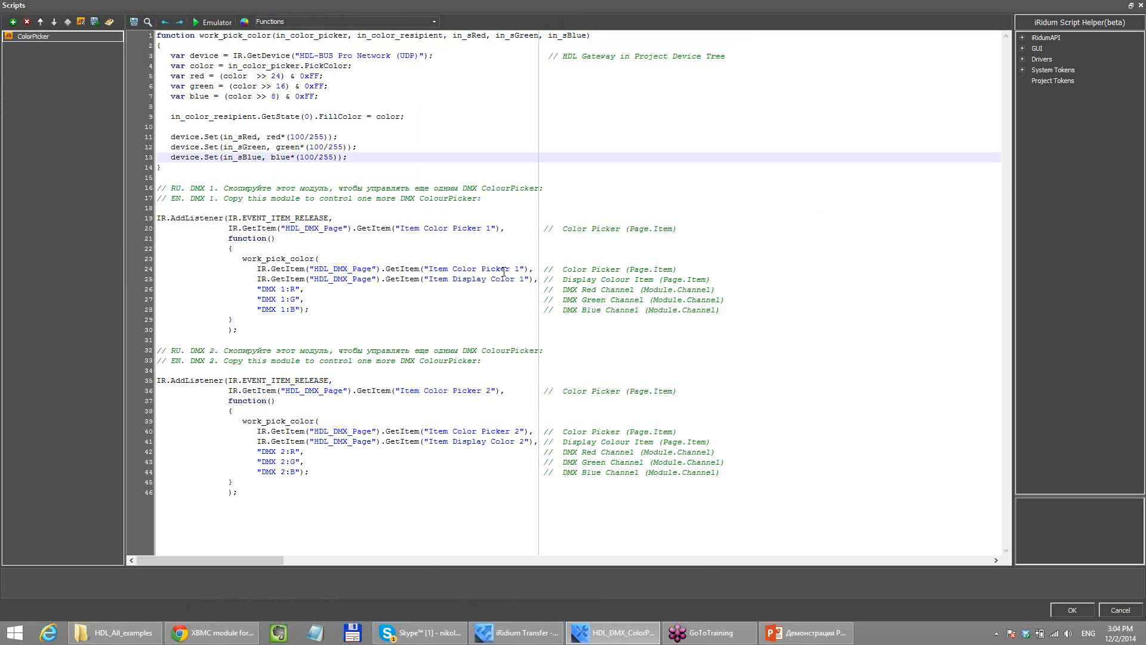
left_click_drag(370, 238, 624, 492)
left_click(670, 561)
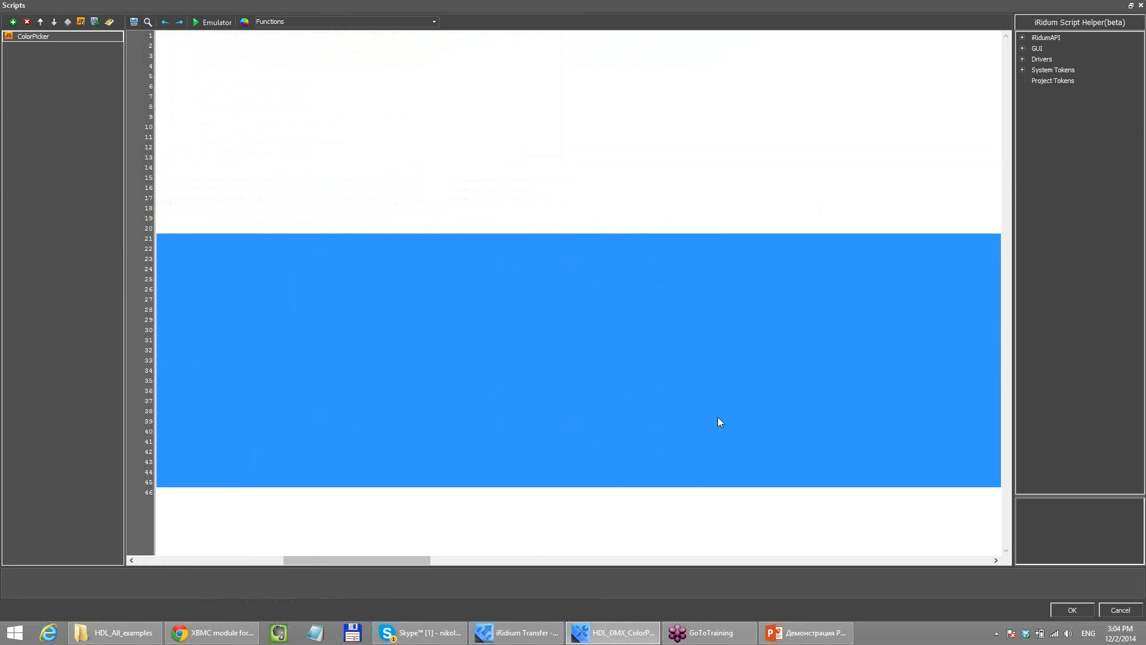
left_click(476, 491)
left_click_drag(399, 560, 213, 557)
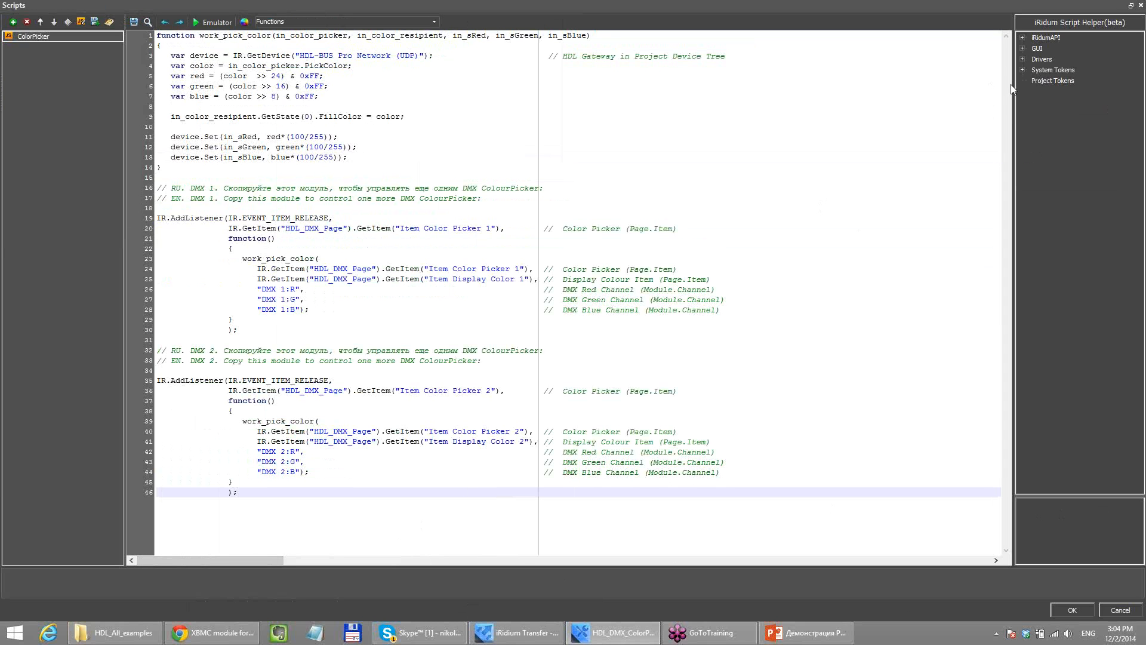
left_click_drag(302, 492, 159, 35)
left_click(228, 106)
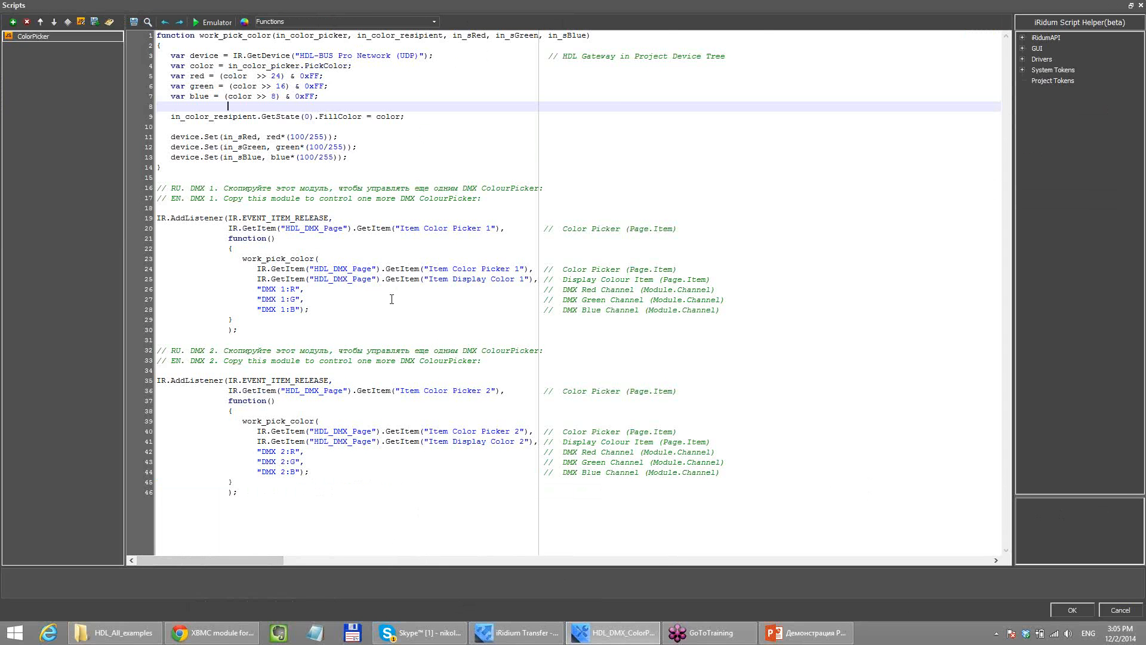
left_click_drag(563, 290, 711, 290)
left_click(663, 268)
left_click_drag(636, 269, 568, 266)
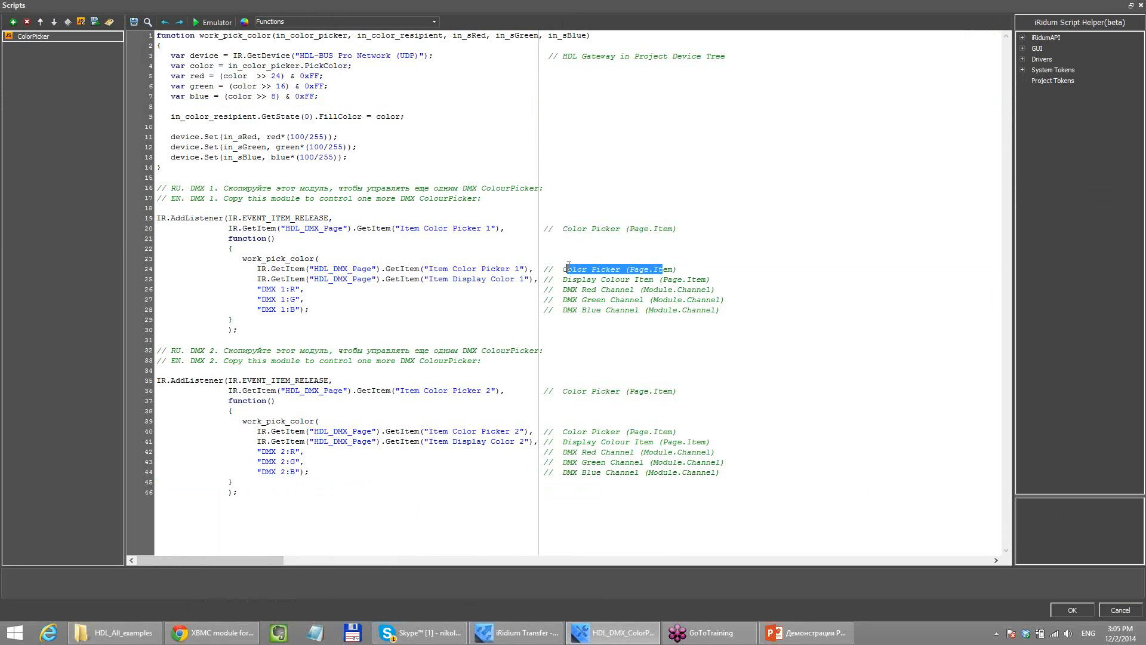
- Review the body of the work_pick_color function and the IR.AddListener blocks that call it
left_click(295, 127)
left_click_drag(343, 166, 167, 54)
left_click(203, 148)
left_click_drag(163, 170, 157, 46)
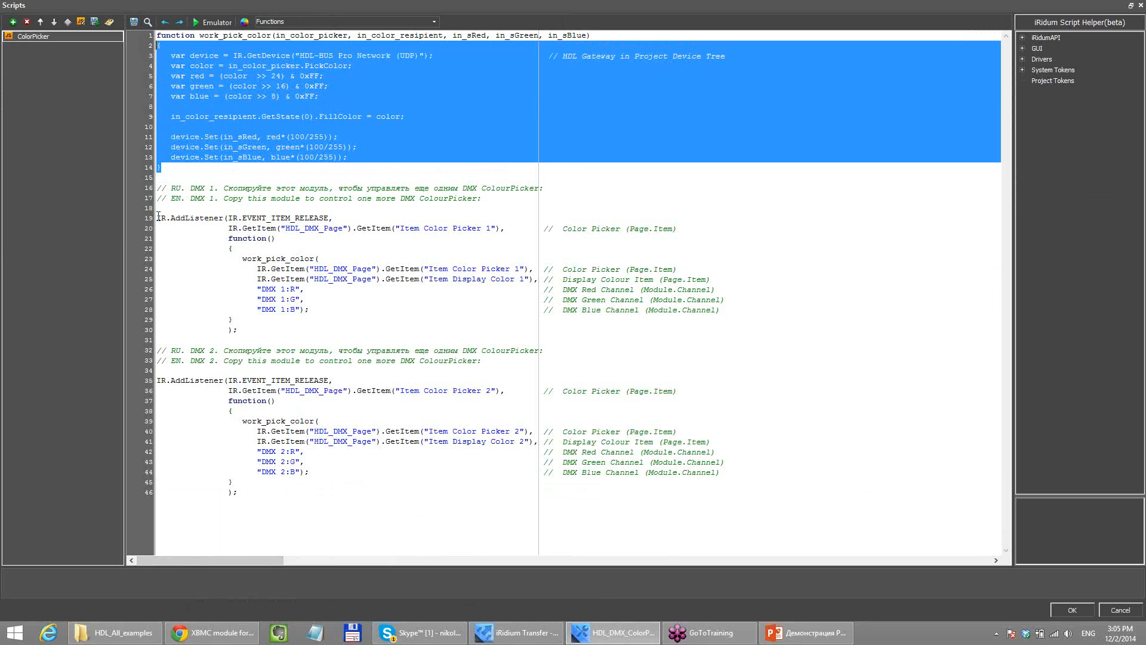
left_click_drag(157, 219, 369, 219)
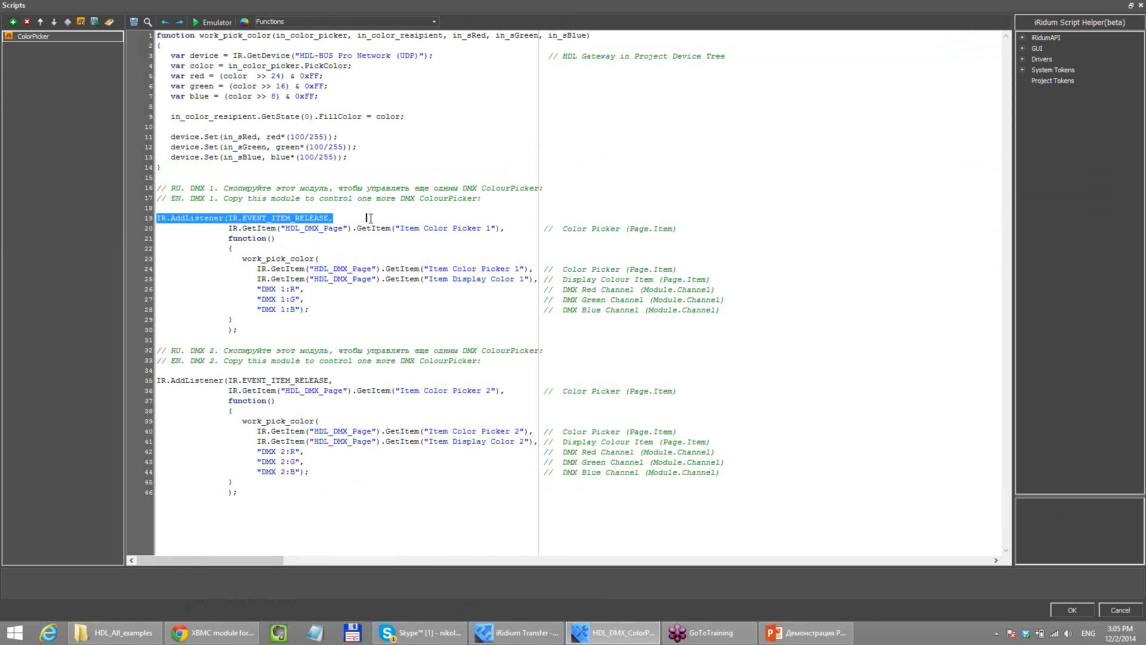
left_click(371, 219)
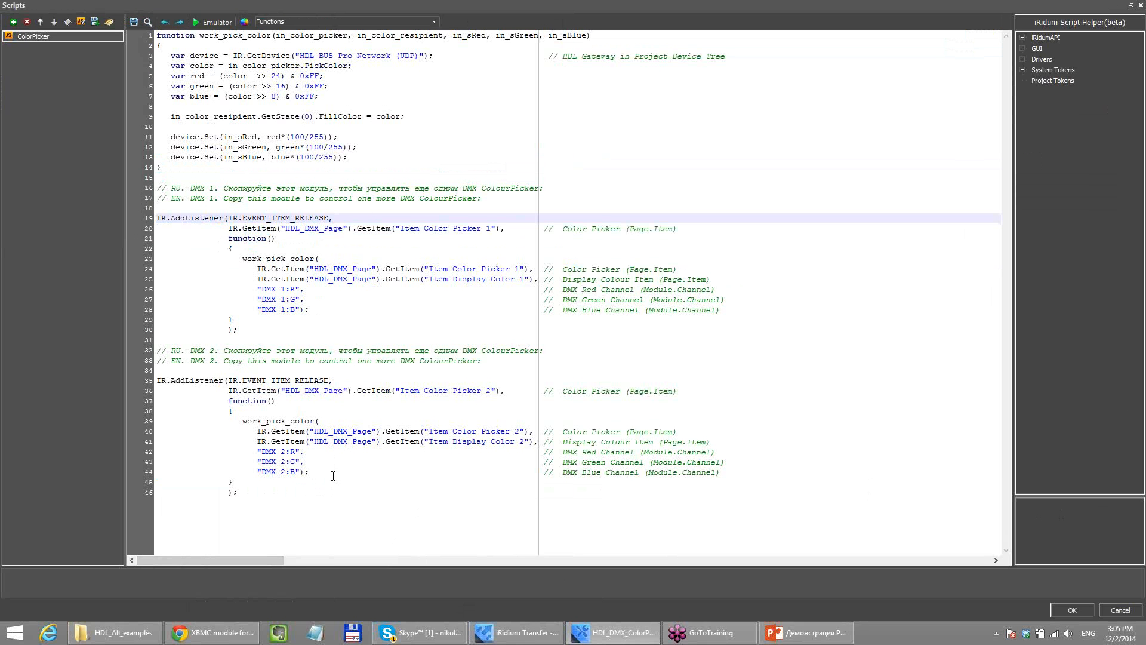
left_click_drag(238, 492, 157, 218)
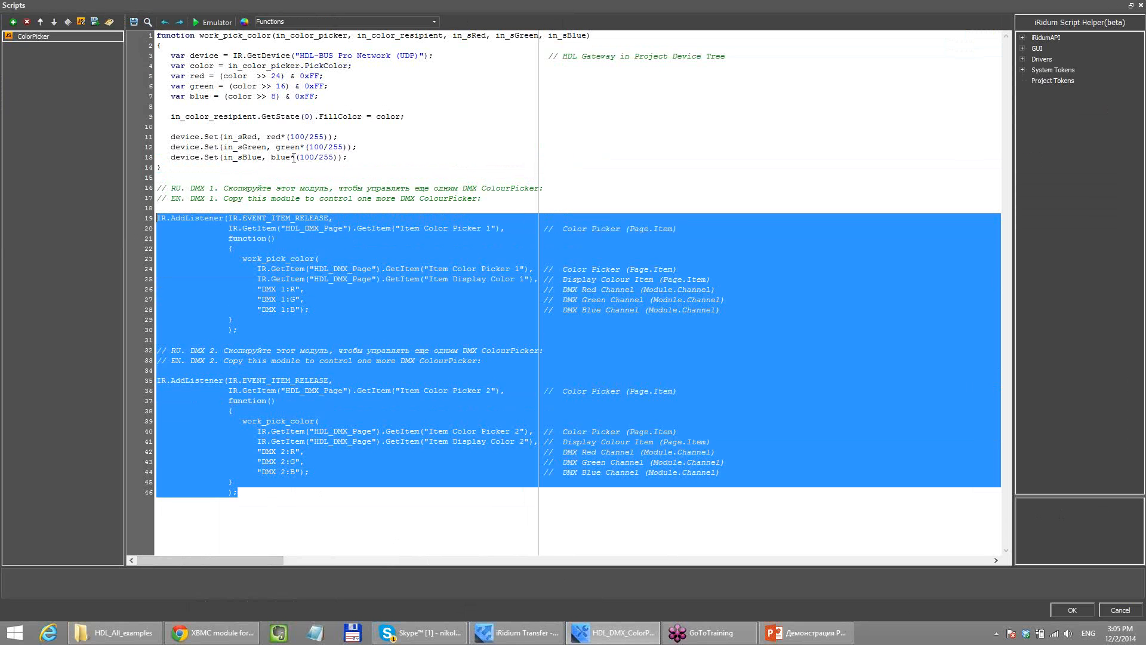
left_click_drag(348, 157, 157, 45)
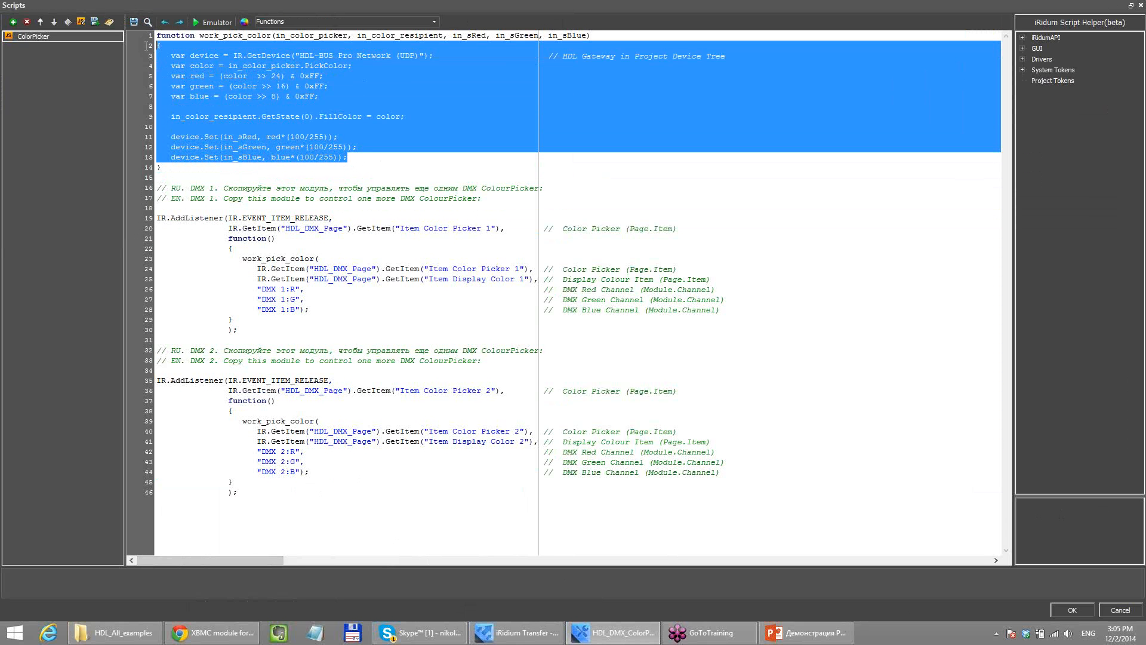
left_click(310, 66)
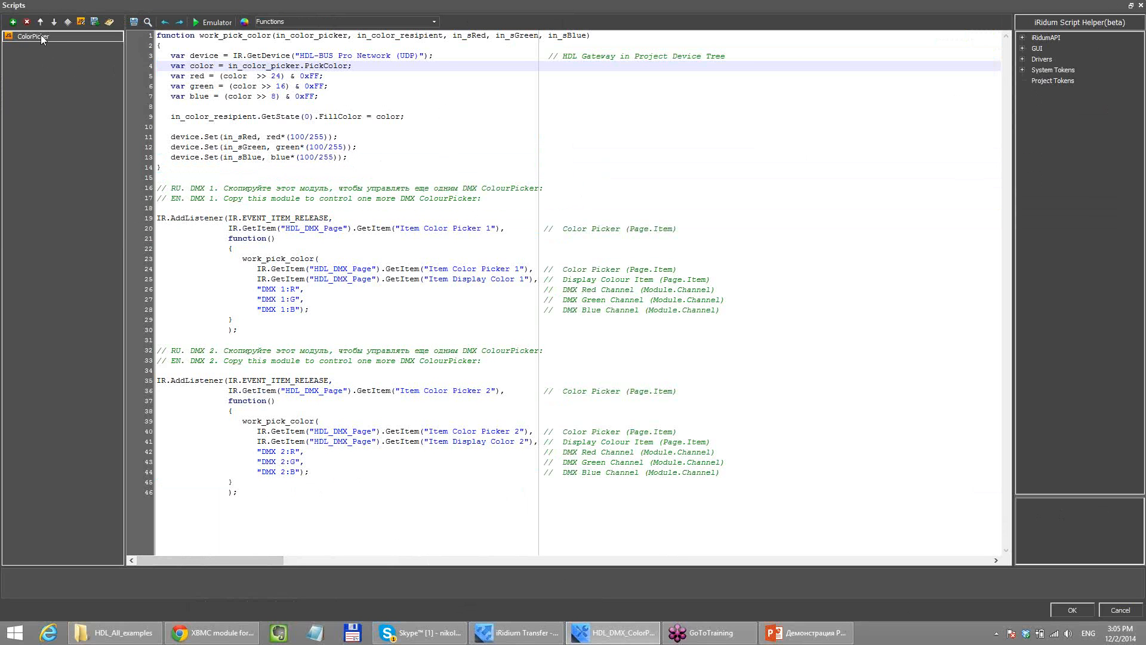
- Close the script editor and open the Main page of Project 1
left_click(1141, 5)
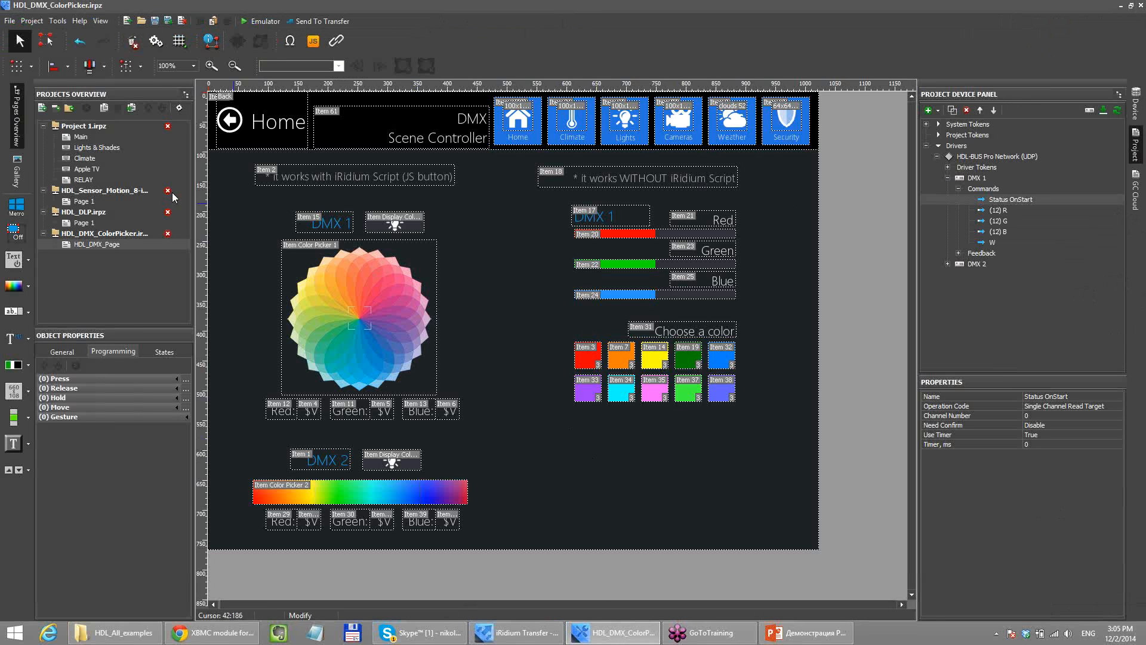
double_click(94, 170)
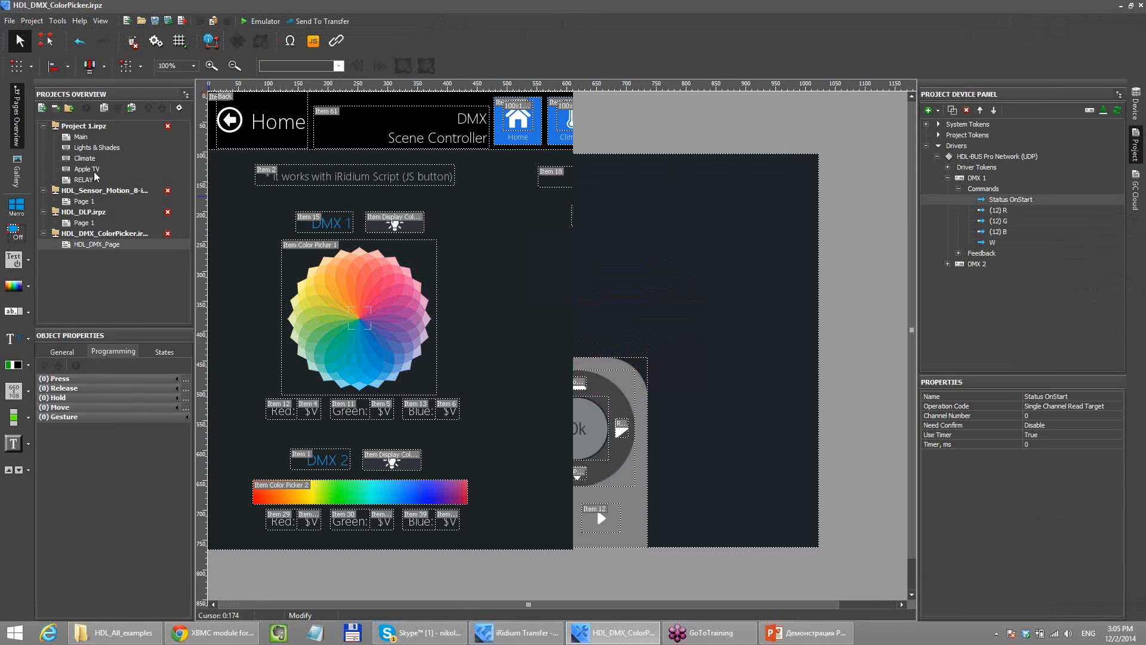
double_click(94, 137)
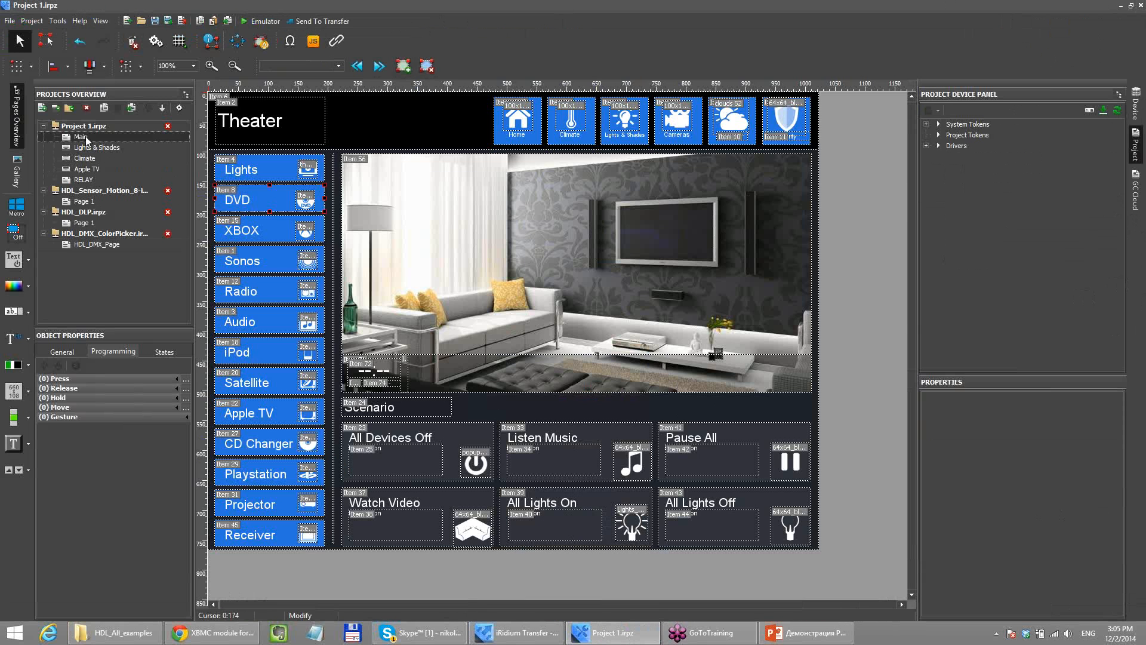
left_click(372, 137)
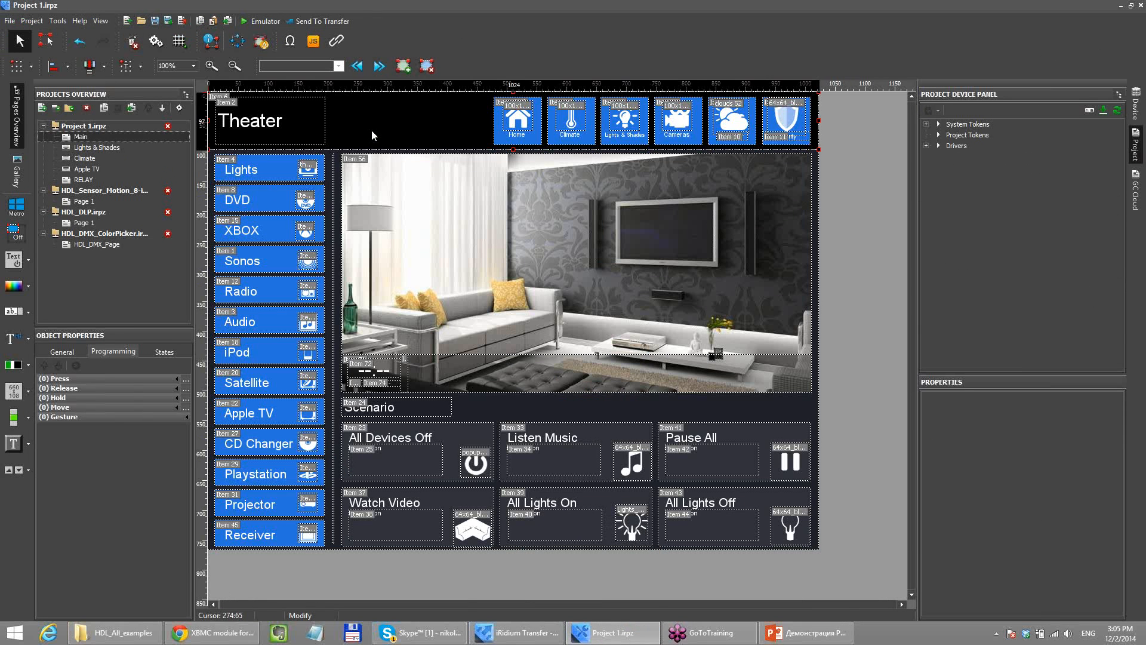
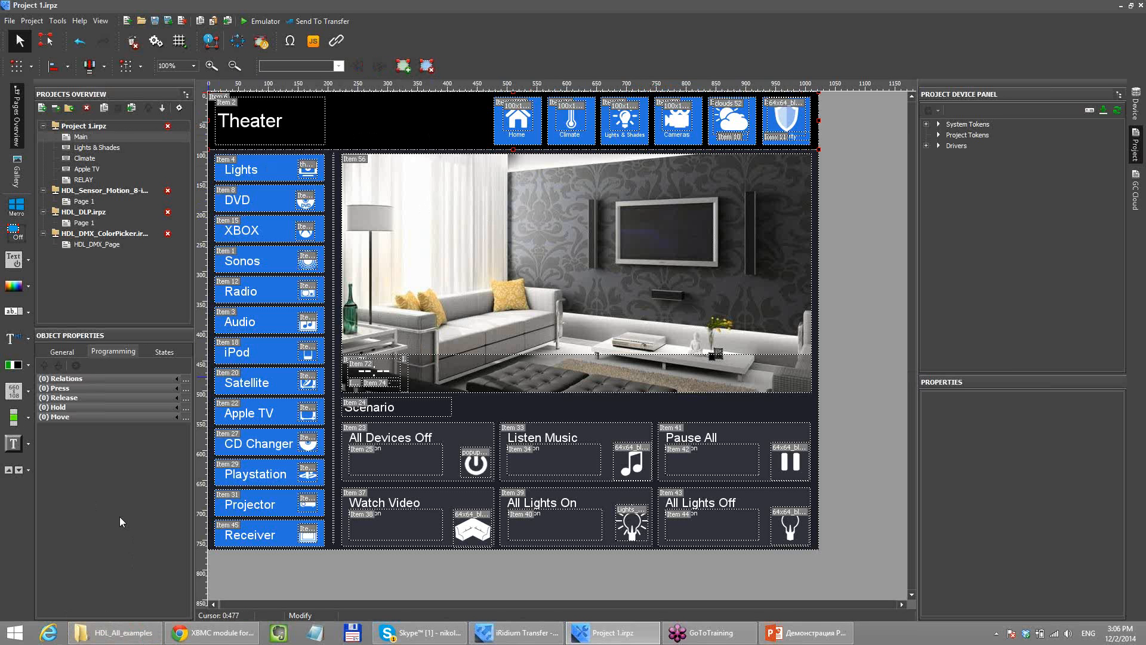
- Add the AV & Custom Systems (HTTP) driver from the device base to Project 1's drivers
left_click(1134, 104)
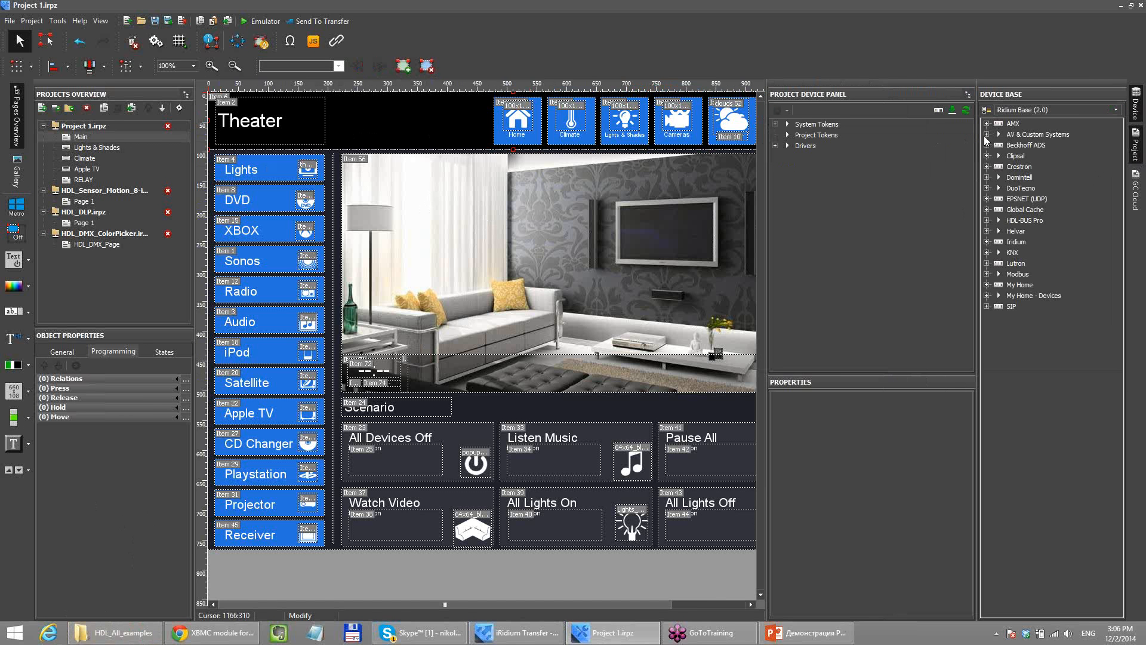
left_click(987, 135)
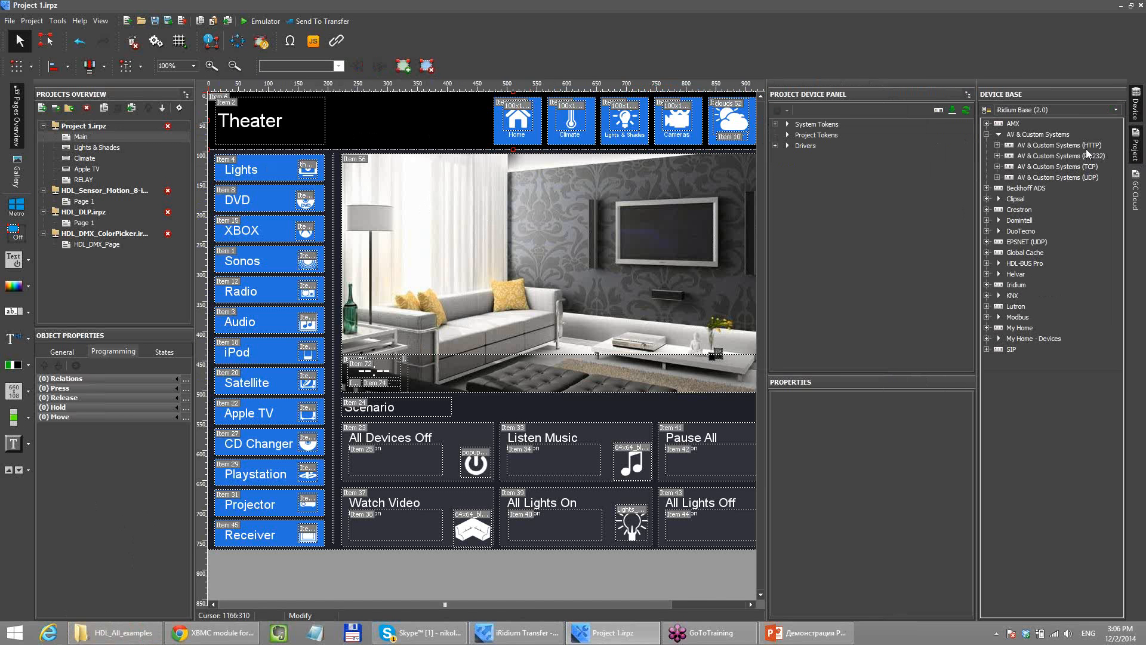
left_click(1088, 146)
left_click(776, 146)
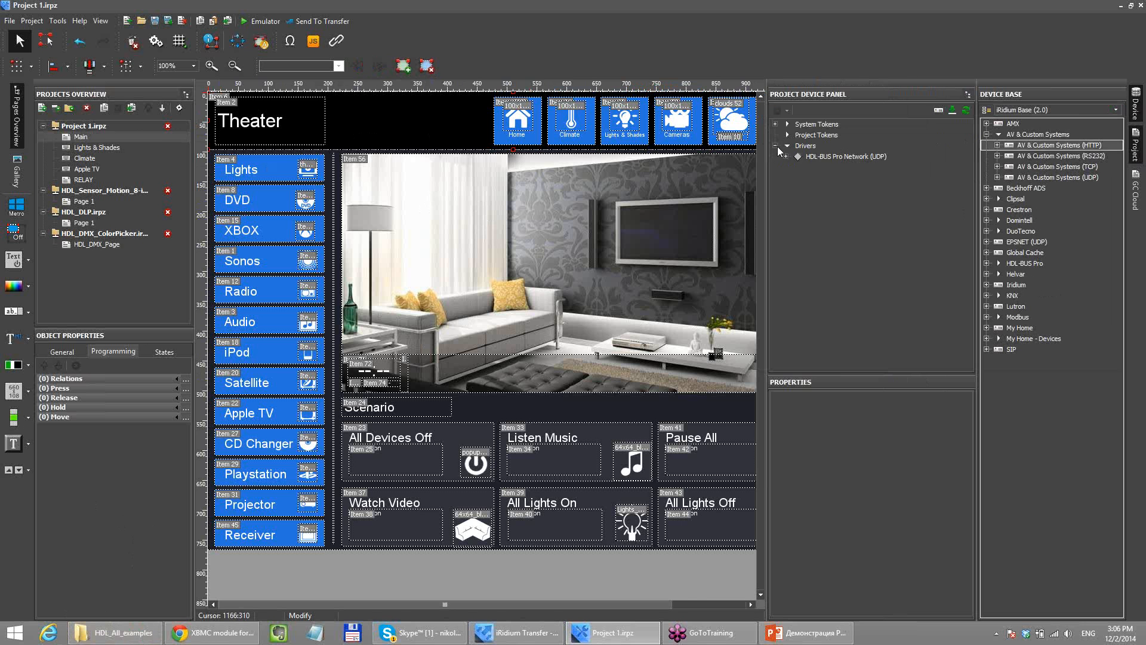
left_click(786, 157)
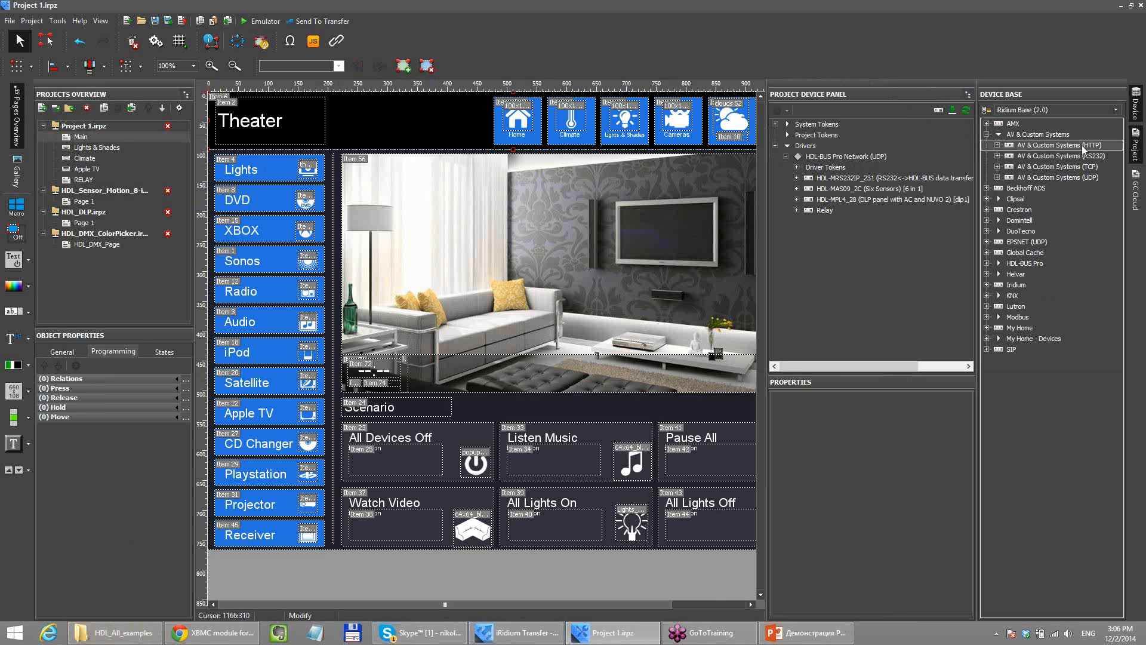
left_click_drag(1083, 146, 813, 150)
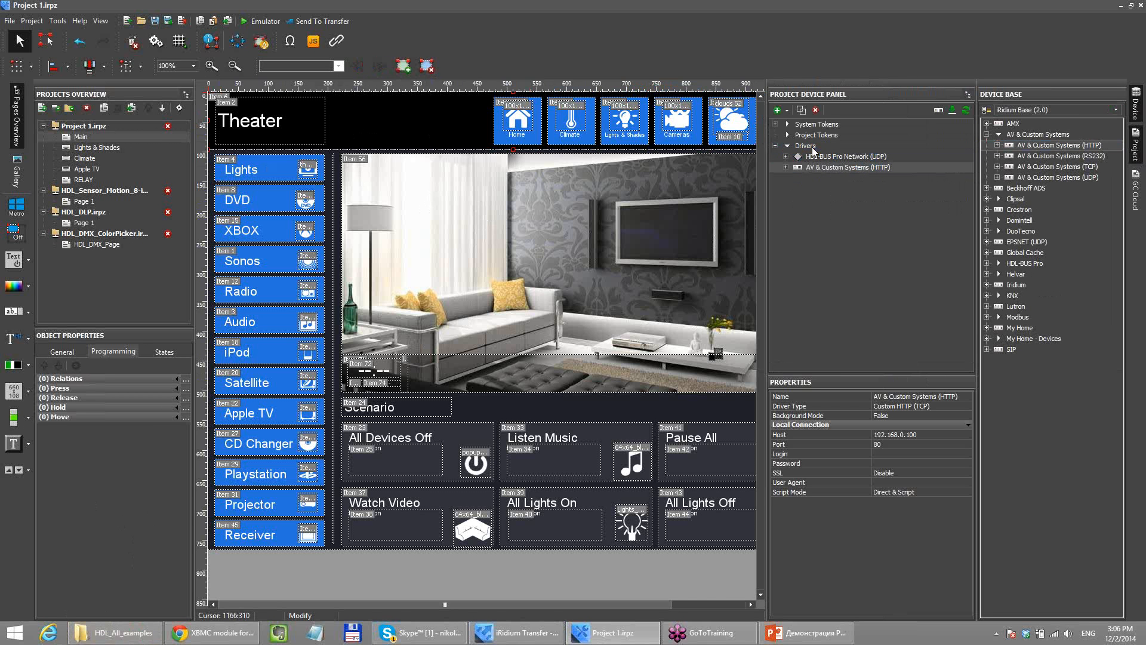
- Expand the new AV & Custom Systems (HTTP) driver and check its local connection Host property
left_click(786, 168)
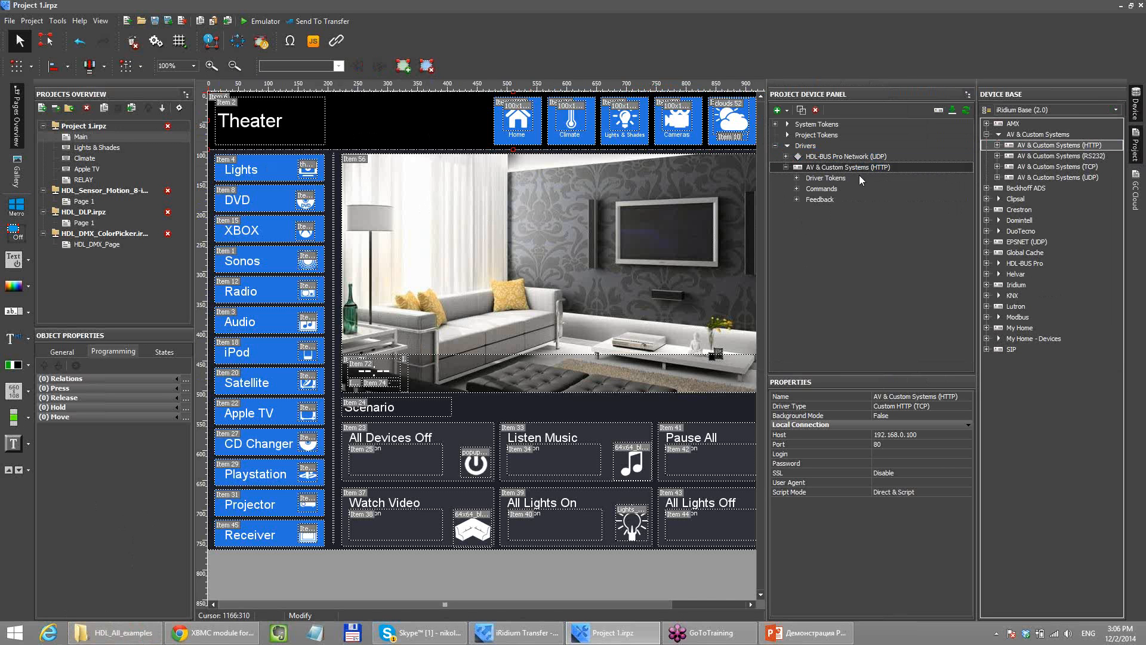
left_click(924, 437)
mouse_move(924, 437)
left_mouse_down()
mouse_move(900, 439)
mouse_move(923, 436)
left_mouse_up()
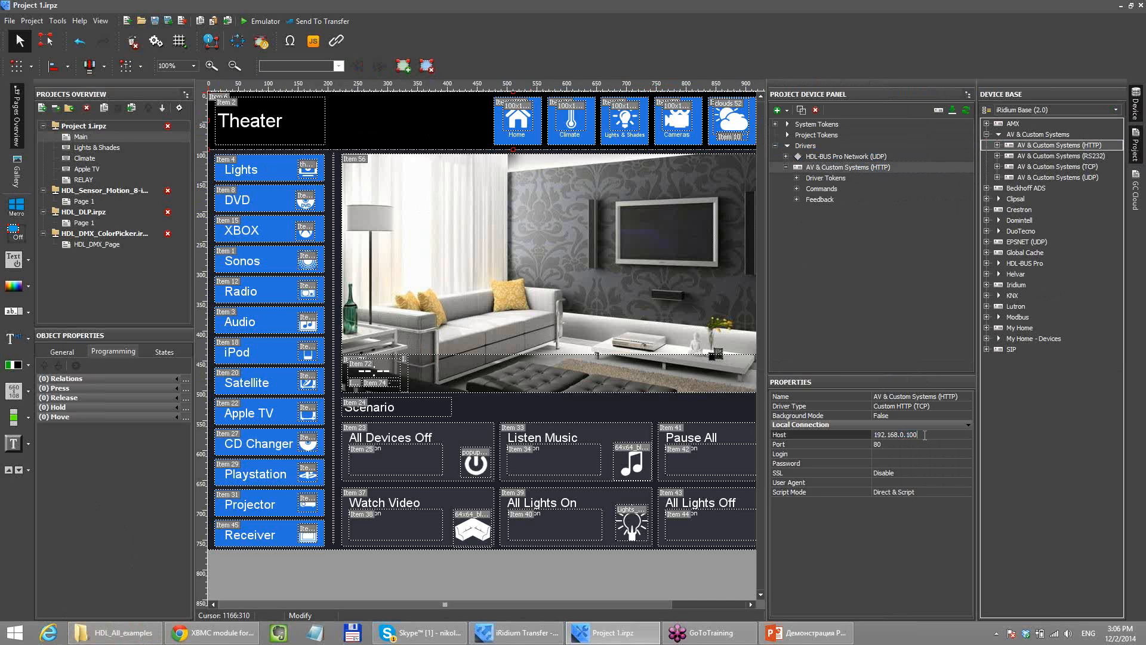
- Make four copies of the AV Control Command in the HTTP driver's commands
left_click(797, 189)
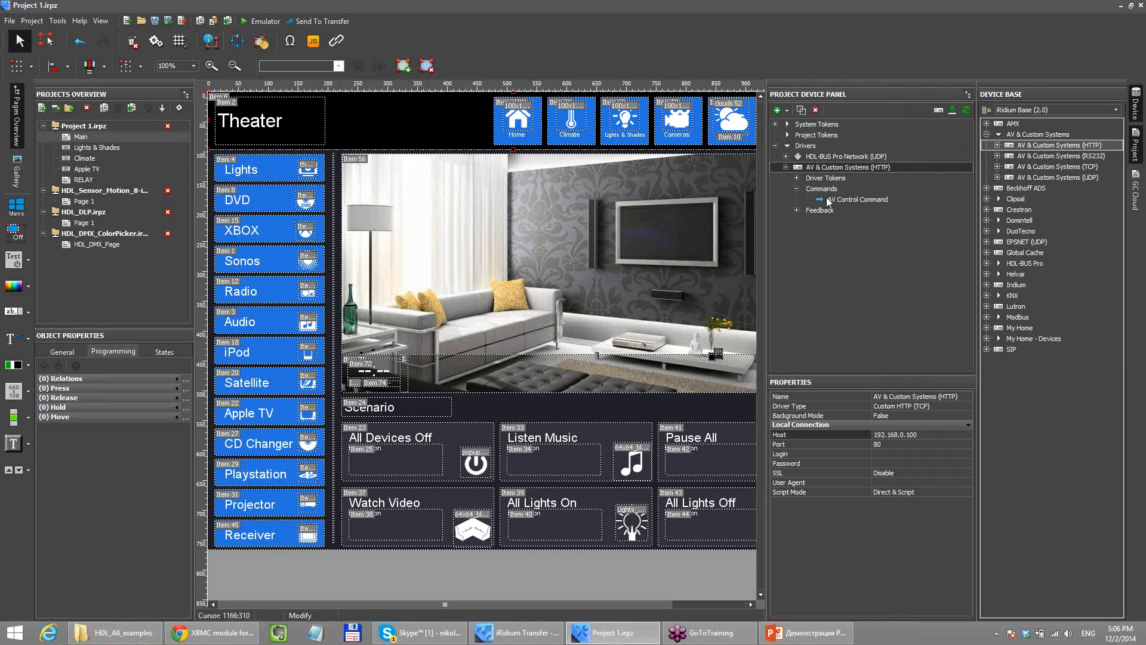
left_click(827, 200)
left_click(803, 112)
left_click(803, 112)
left_click(803, 111)
left_click(802, 111)
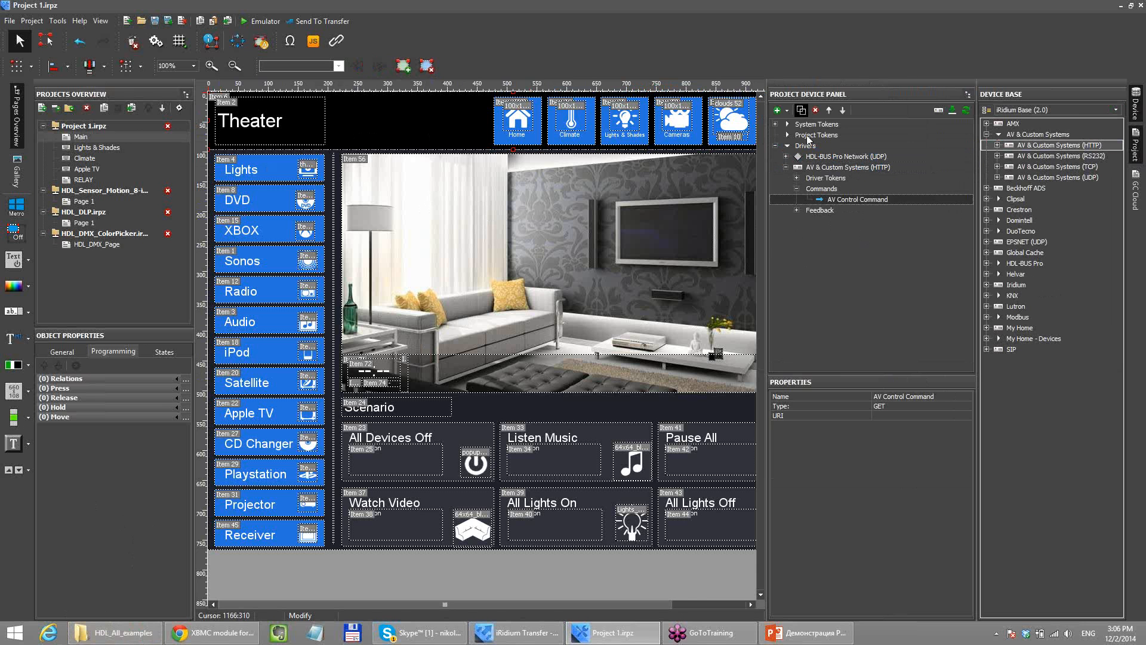
- Rename the original AV Control Command as CH UP
left_click(851, 203)
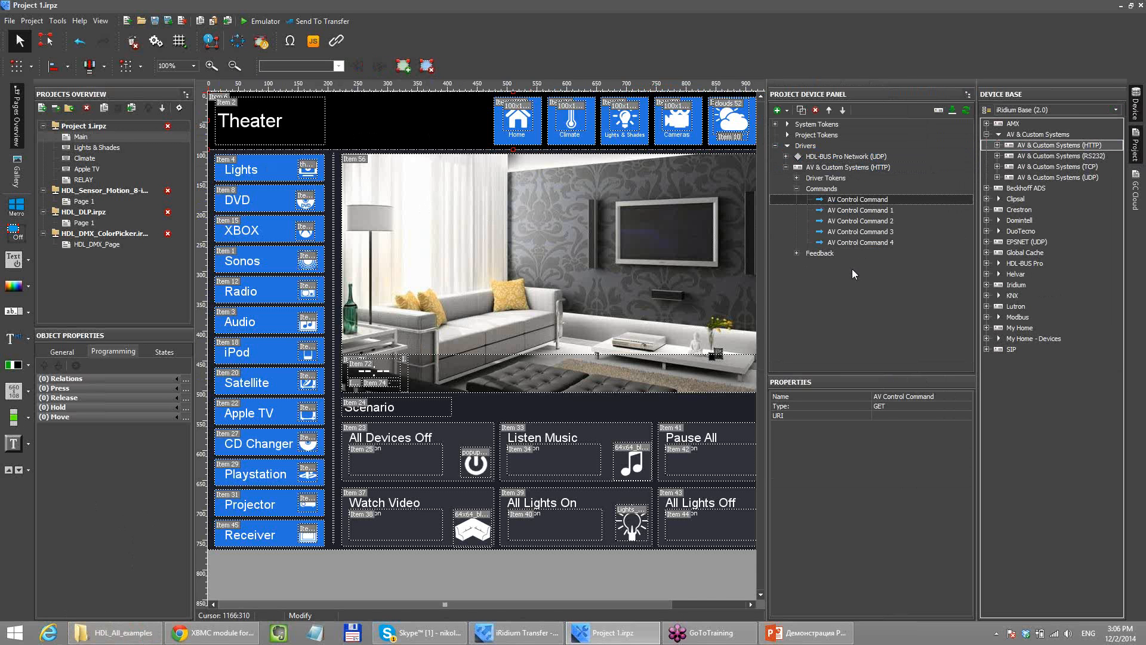
left_click(897, 397)
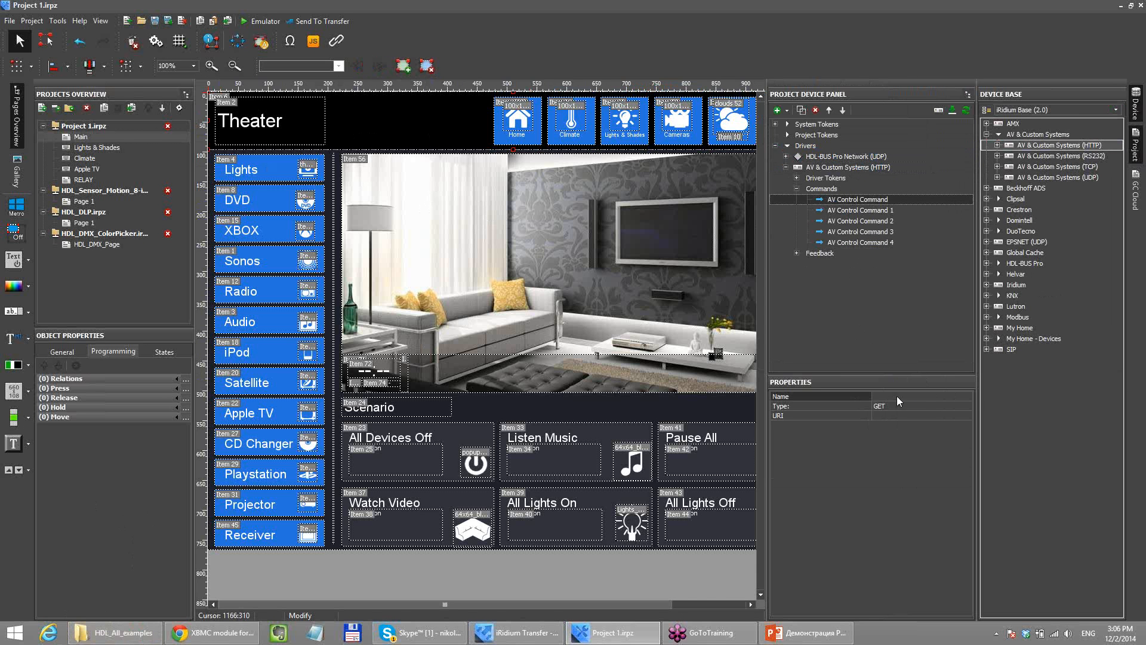
type("CH ")
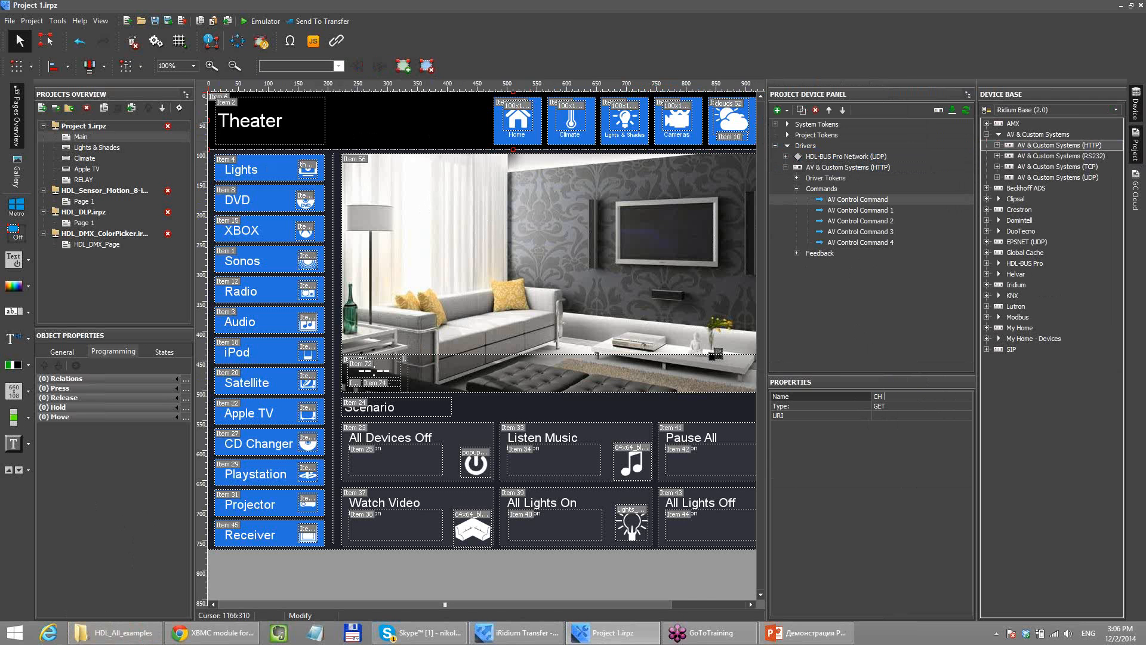
type("UP")
- Rename AV Control Command 1 as CH DWN
left_click(850, 212)
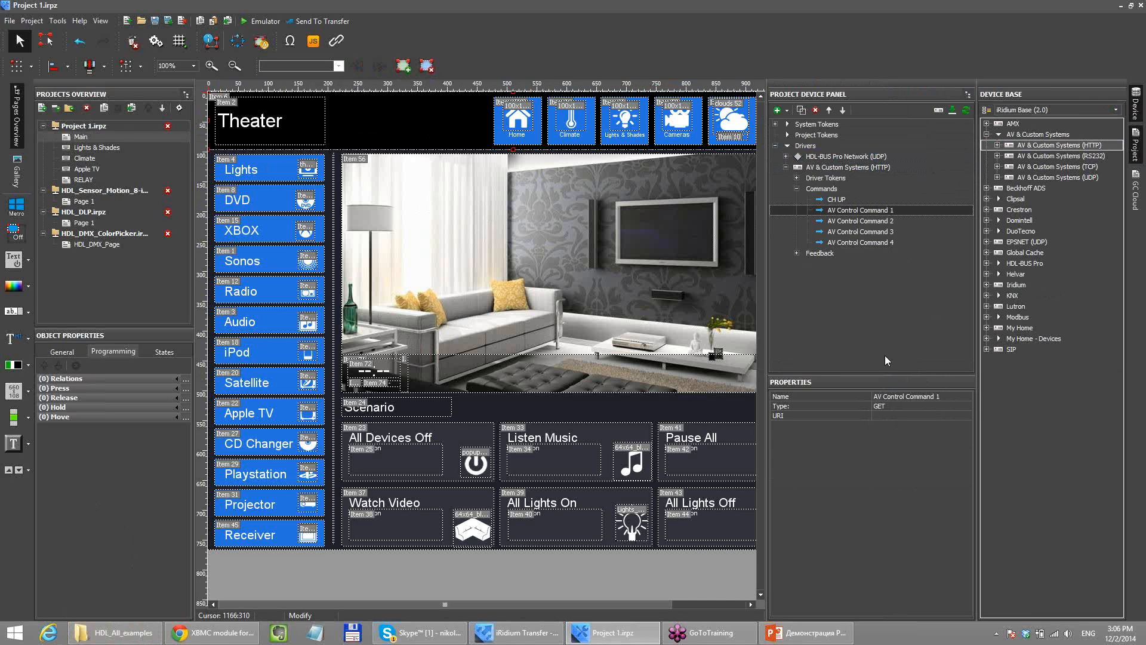
left_click(913, 396)
type("CH DON")
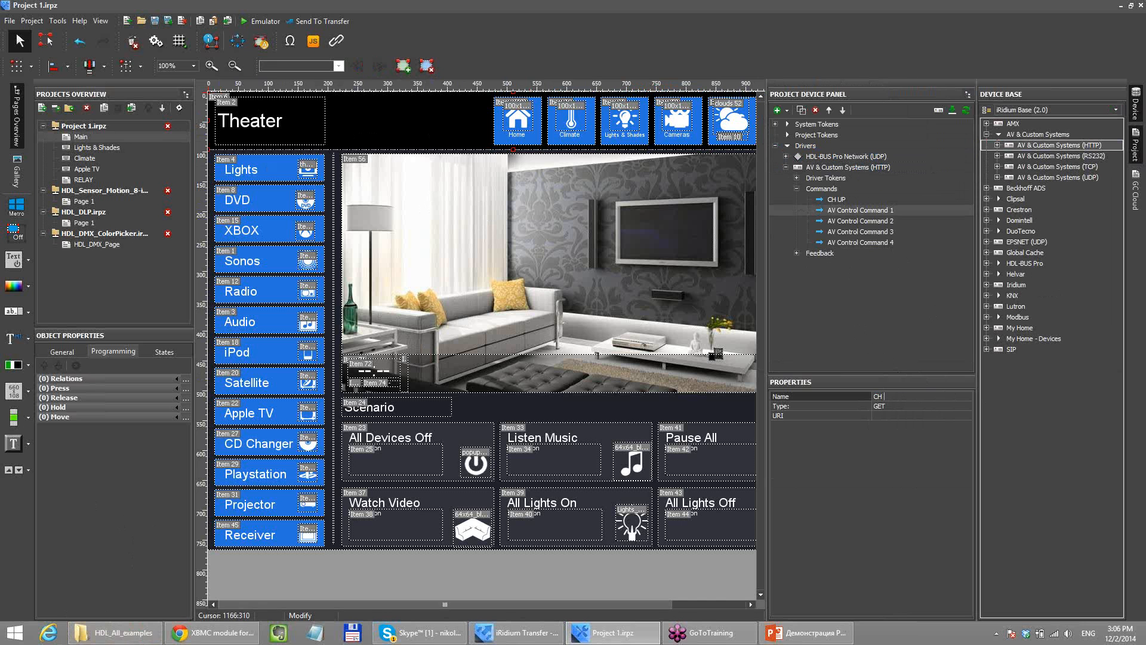
key("Return")
key("BackSpace")
key("BackSpace")
type("W")
- Look over the request types offered for the CH UP command and set its URI to /cgi?fshdkjCHUP
left_click(847, 201)
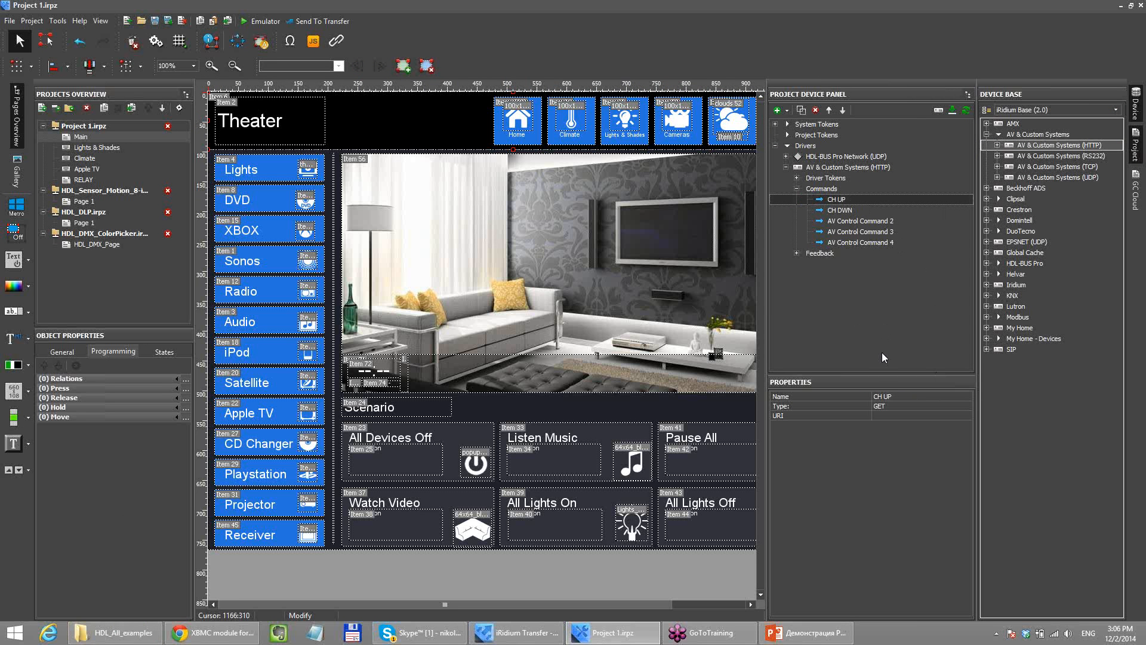
left_click(889, 408)
left_click(963, 409)
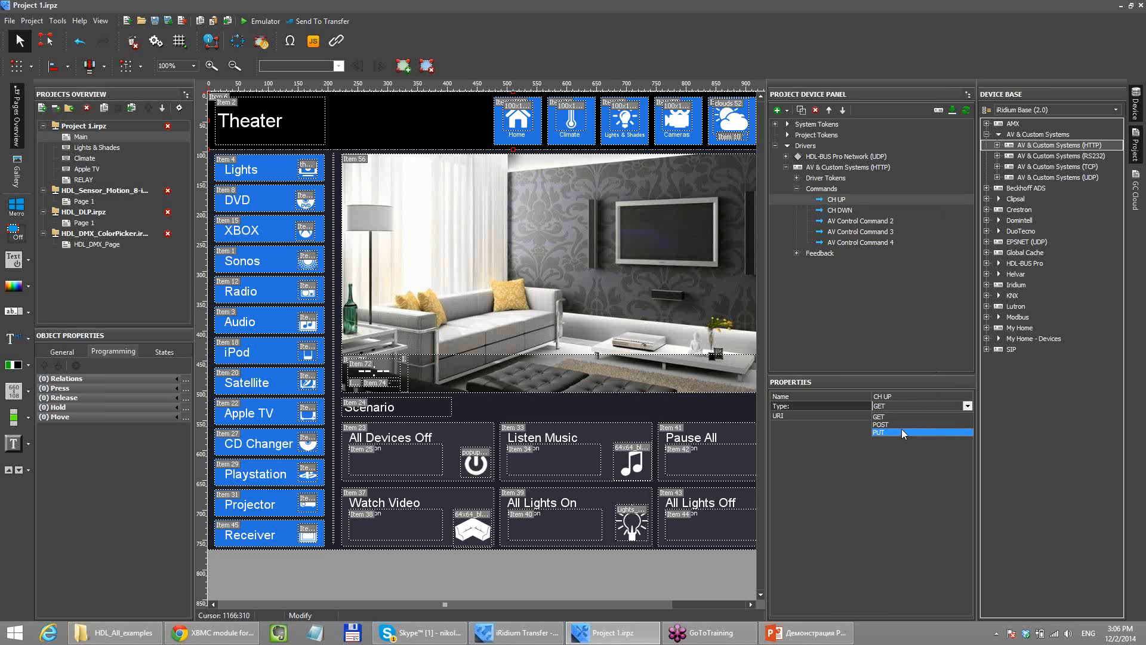
left_click(882, 415)
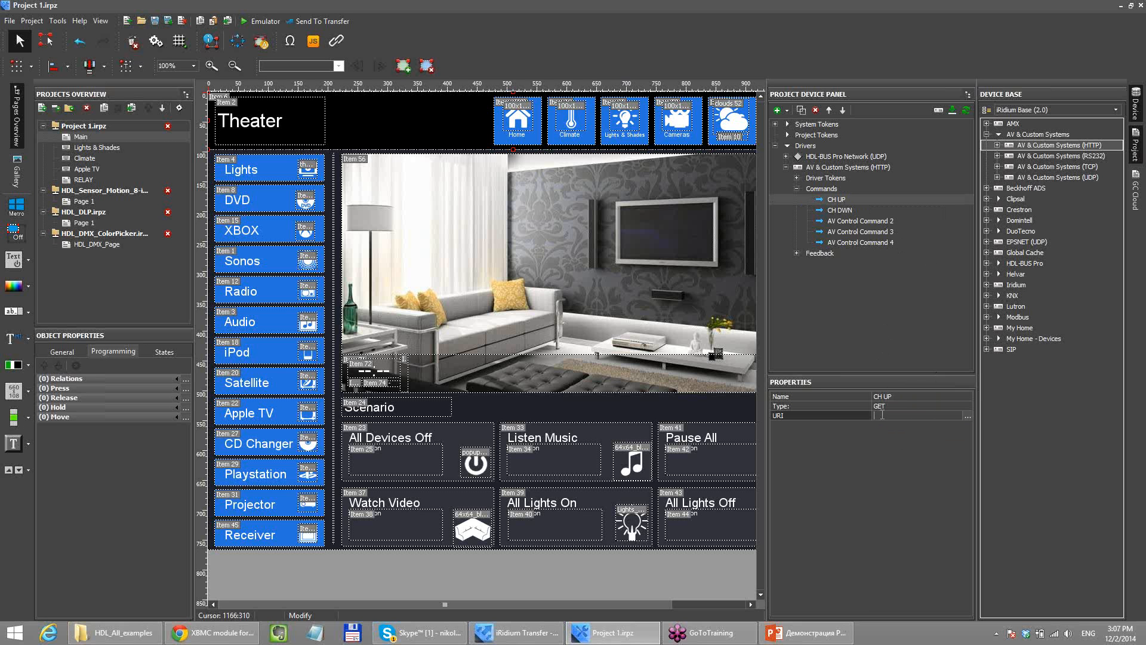
left_click(967, 417)
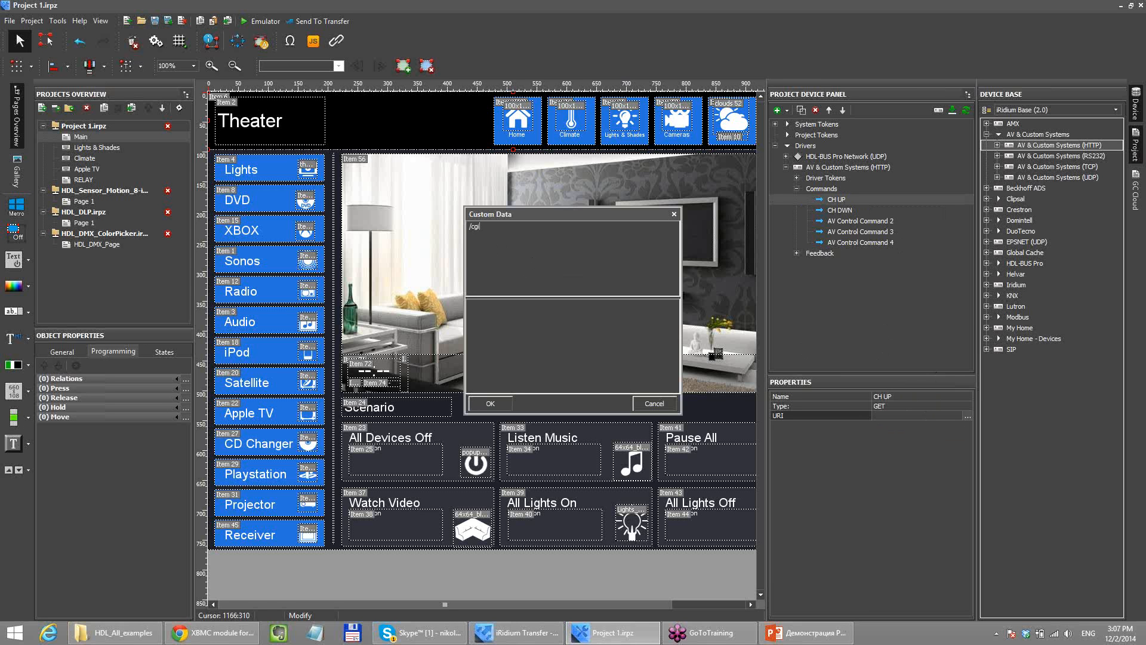
type("shdkjCHUP")
key("ctrl+a")
left_click(561, 237)
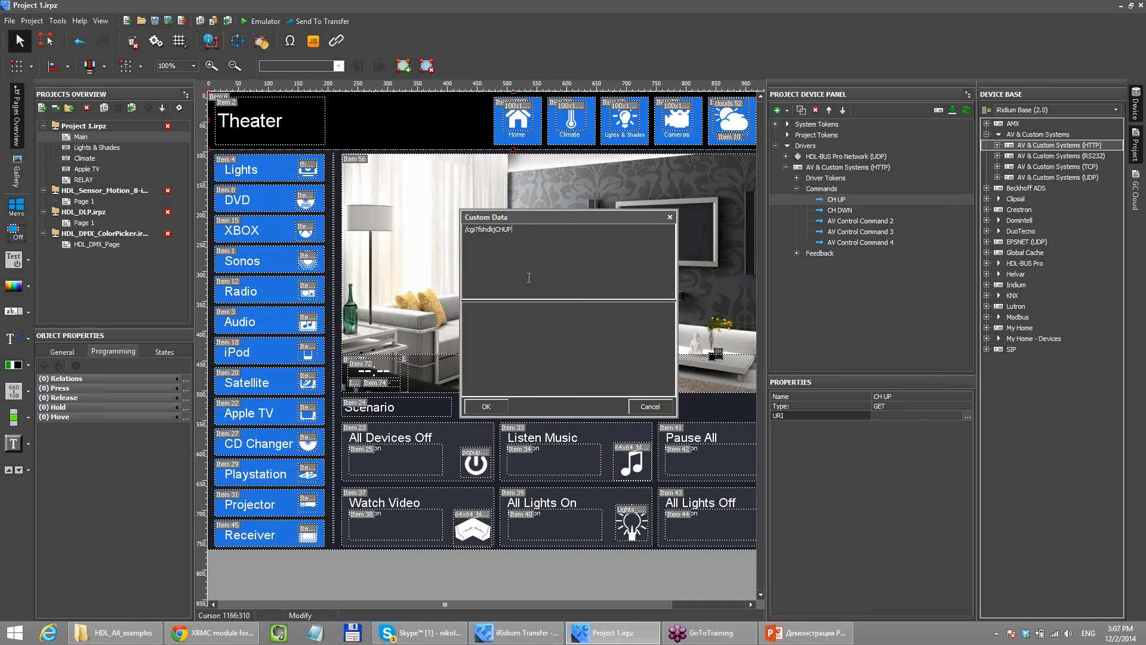
left_click(486, 407)
- Compare the properties of the CH UP and CH DWN commands
left_click(842, 202)
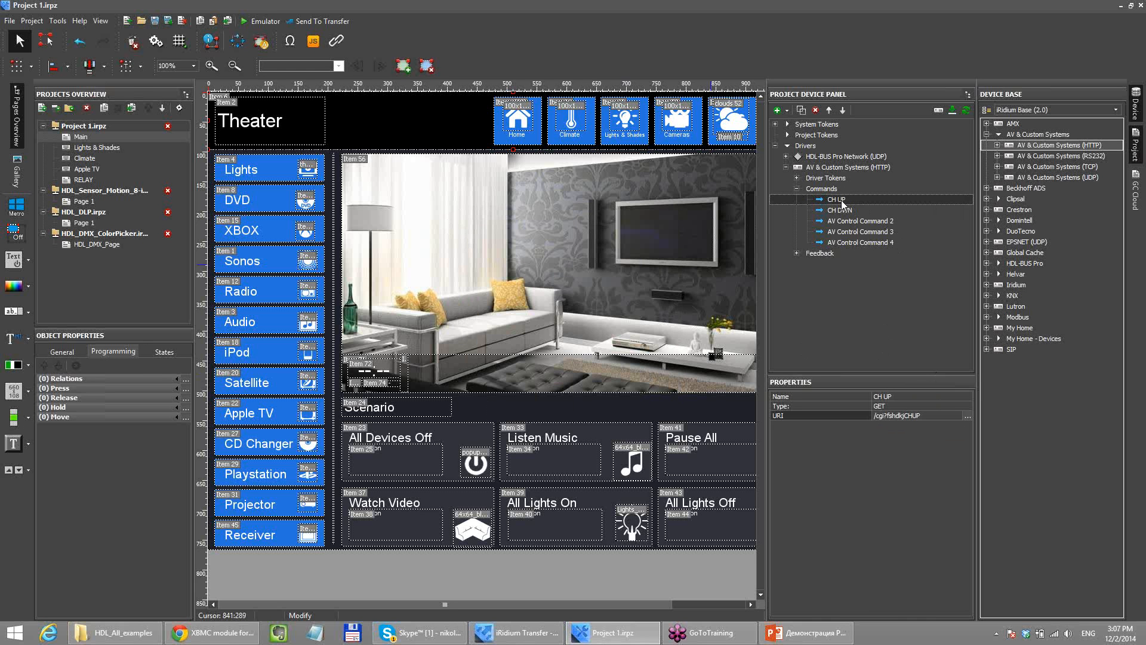
left_click(842, 213)
left_click(844, 203)
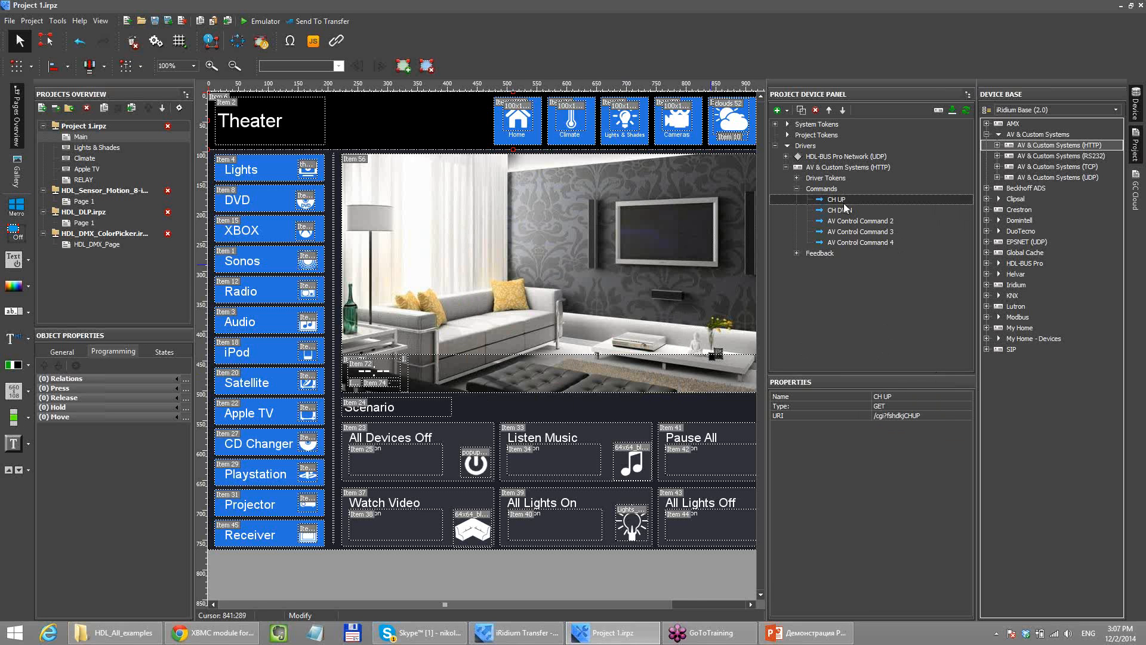
left_click(865, 209)
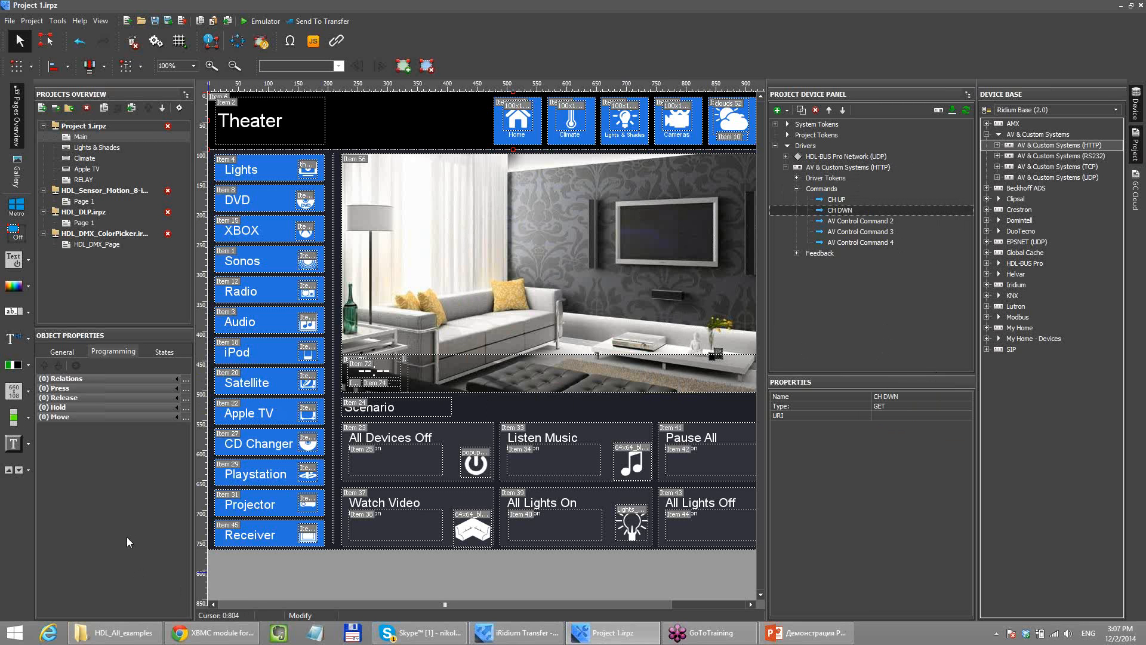
- Switch to Chrome, open globalcache.com in a new tab and dismiss the downloads bar
left_click(203, 634)
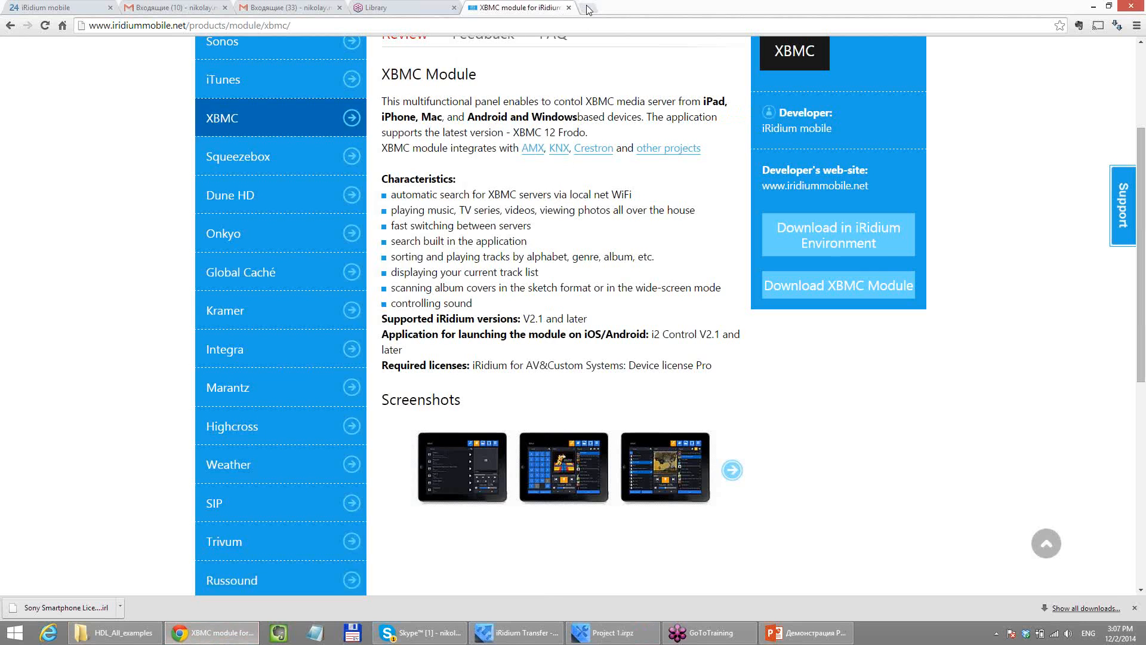
left_click(588, 7)
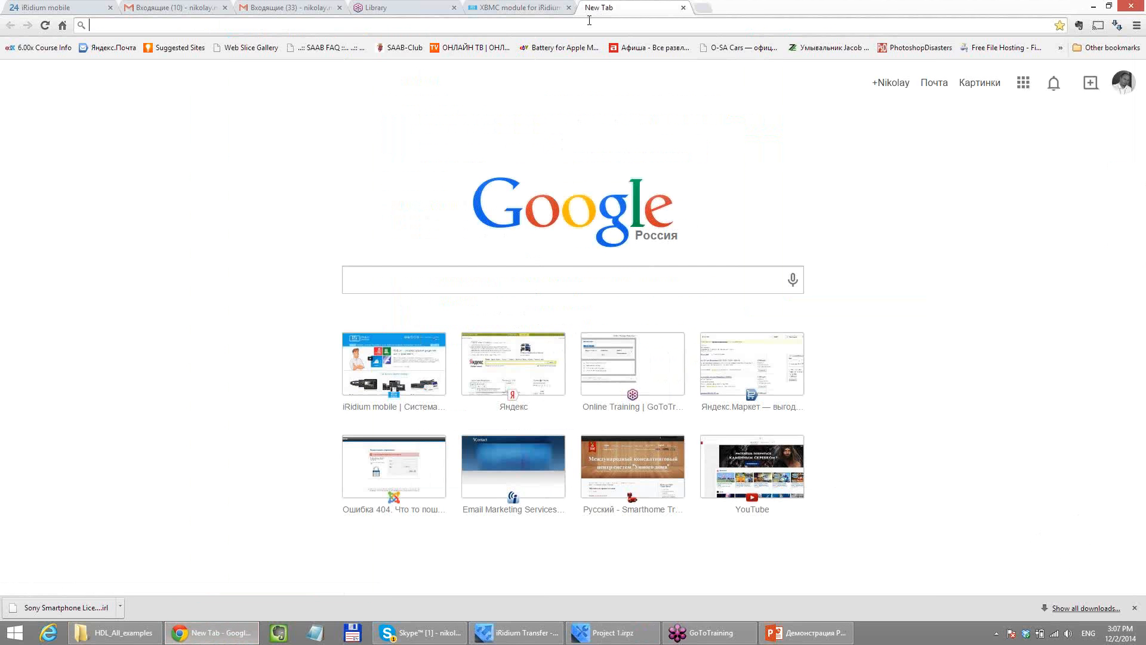
type("c")
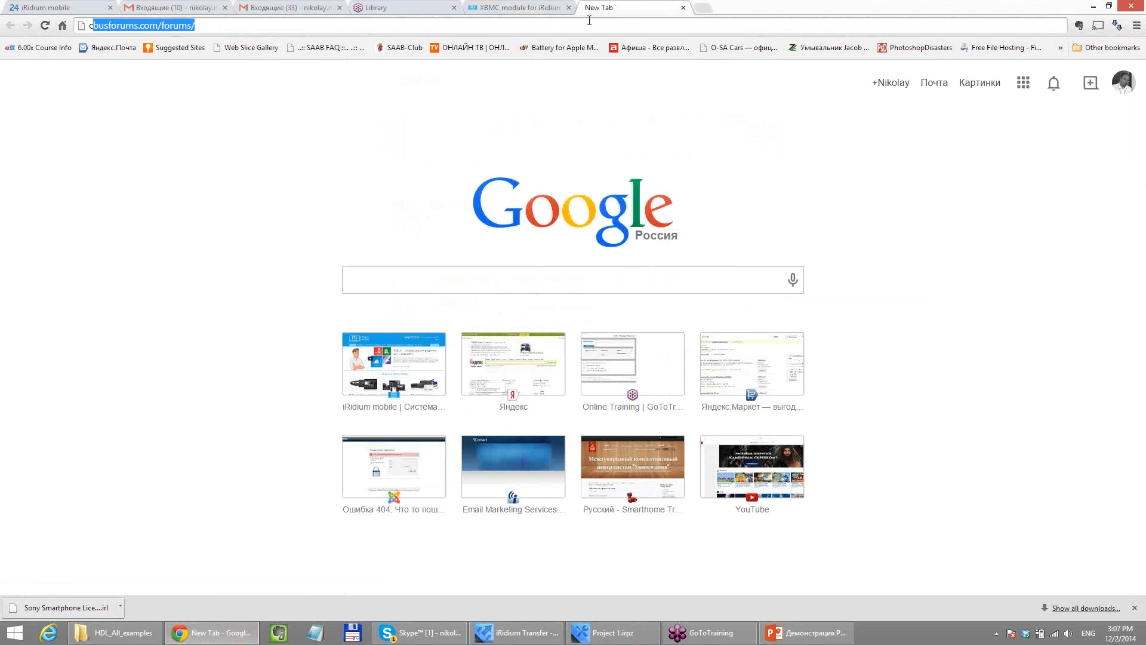
type("h")
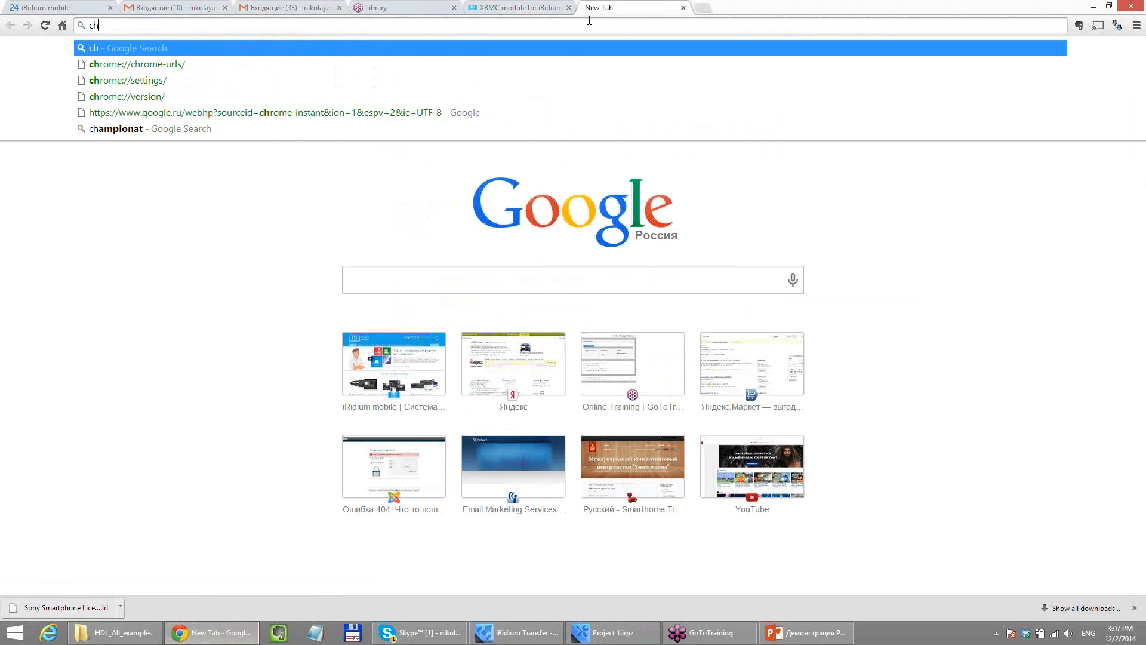
key("BackSpace")
key("BackSpace")
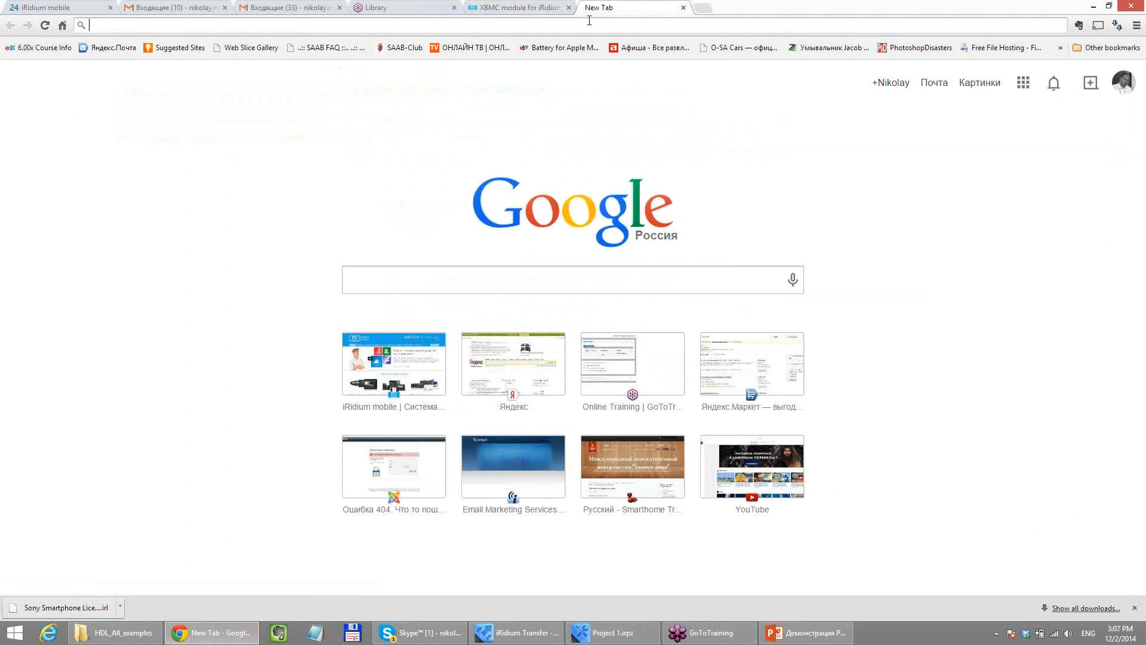
type("globalcache.ru")
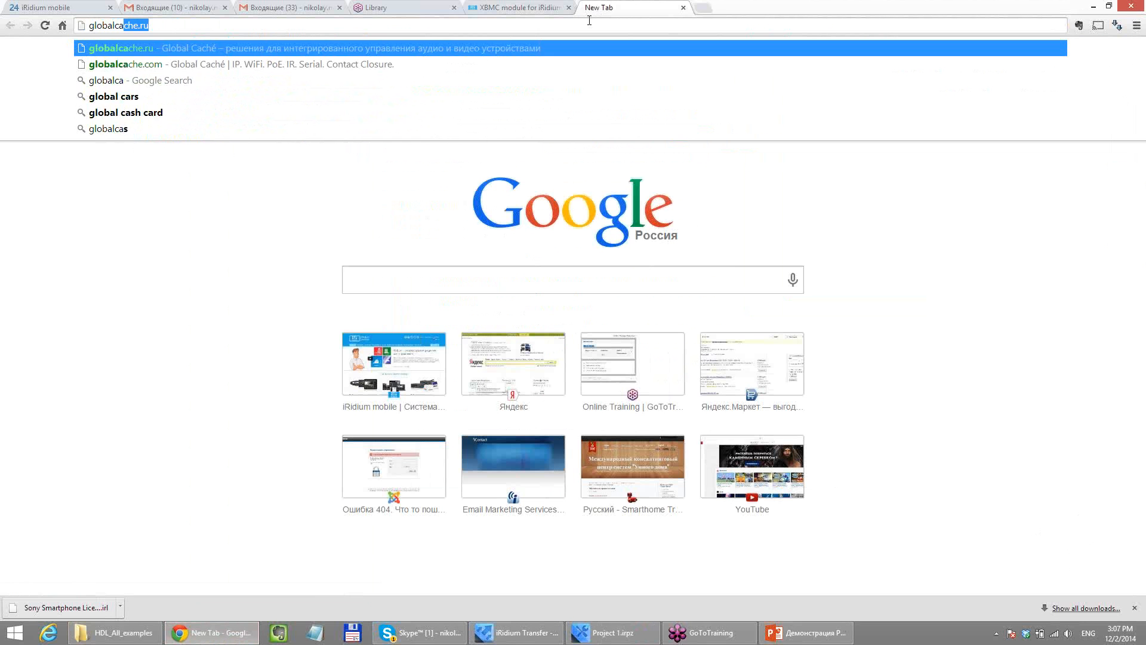
key("Right")
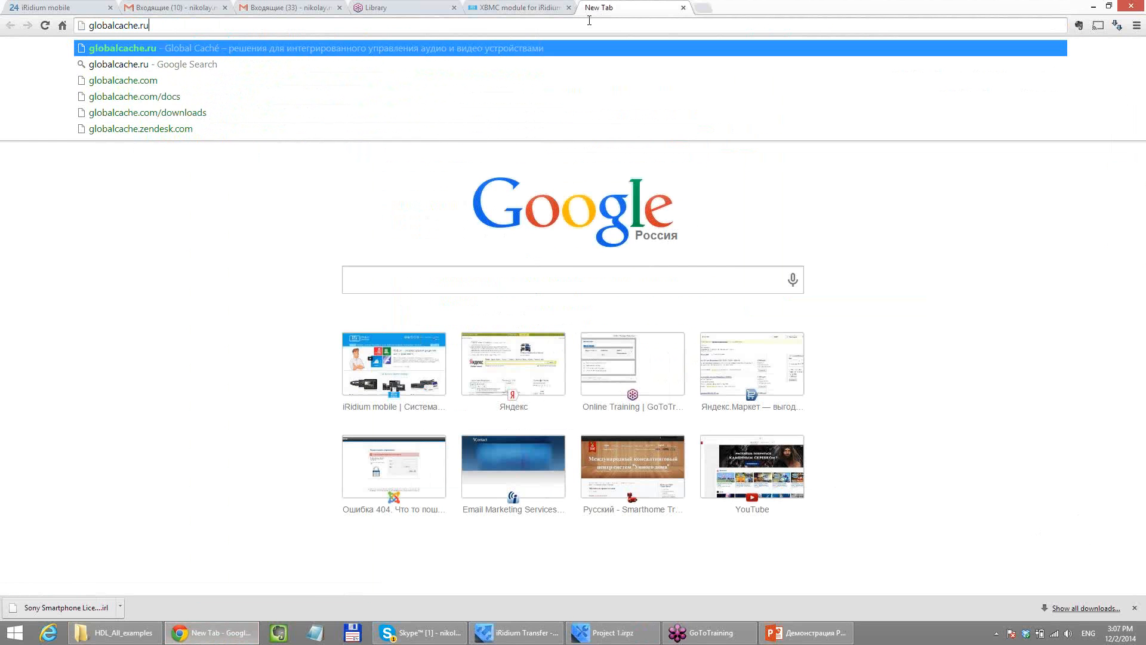
key("BackSpace")
key("BackSpace")
type("c")
key("Return")
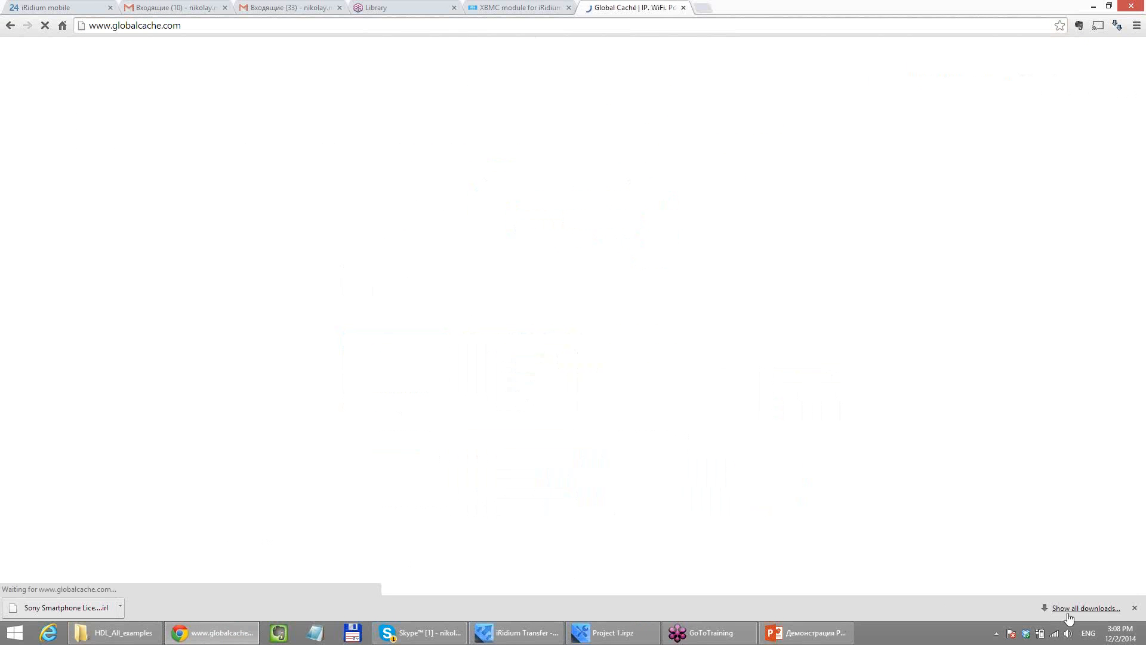
left_click(1134, 609)
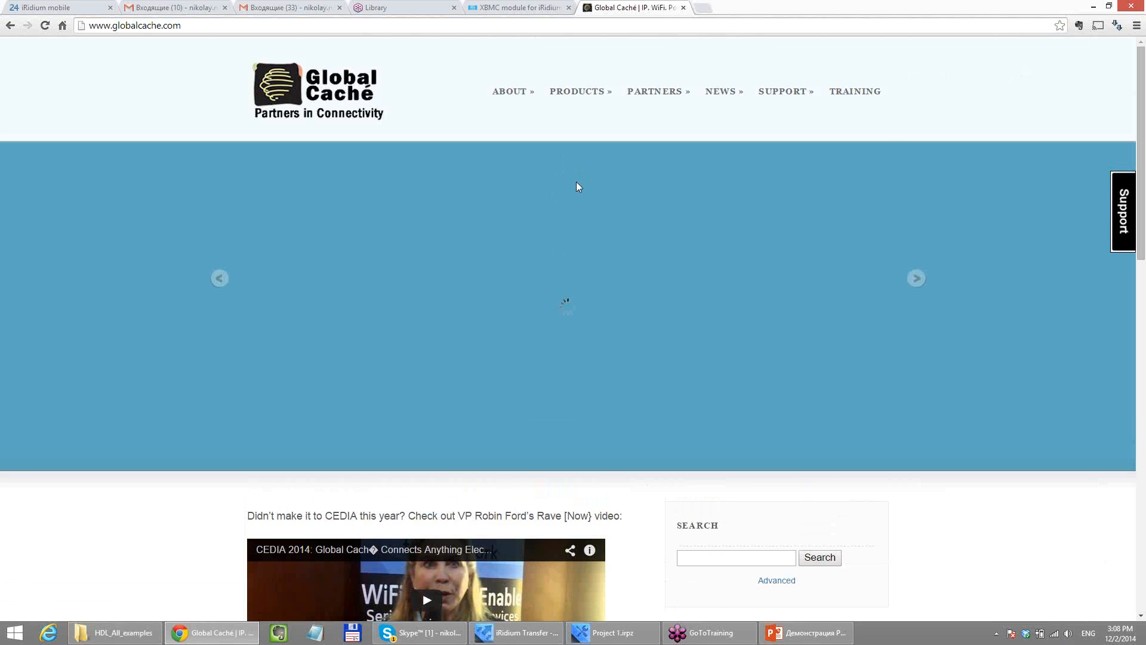
- Open the iTach Flex product page on the Global Caché site and look through its description
mouse_move(583, 97)
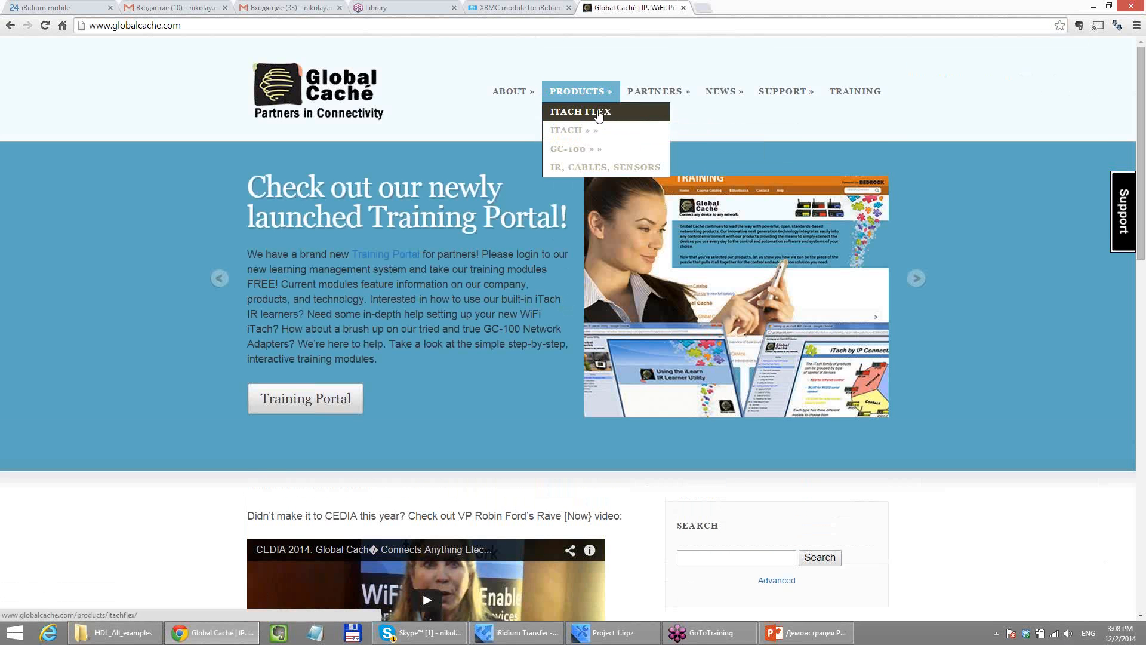
left_click(598, 113)
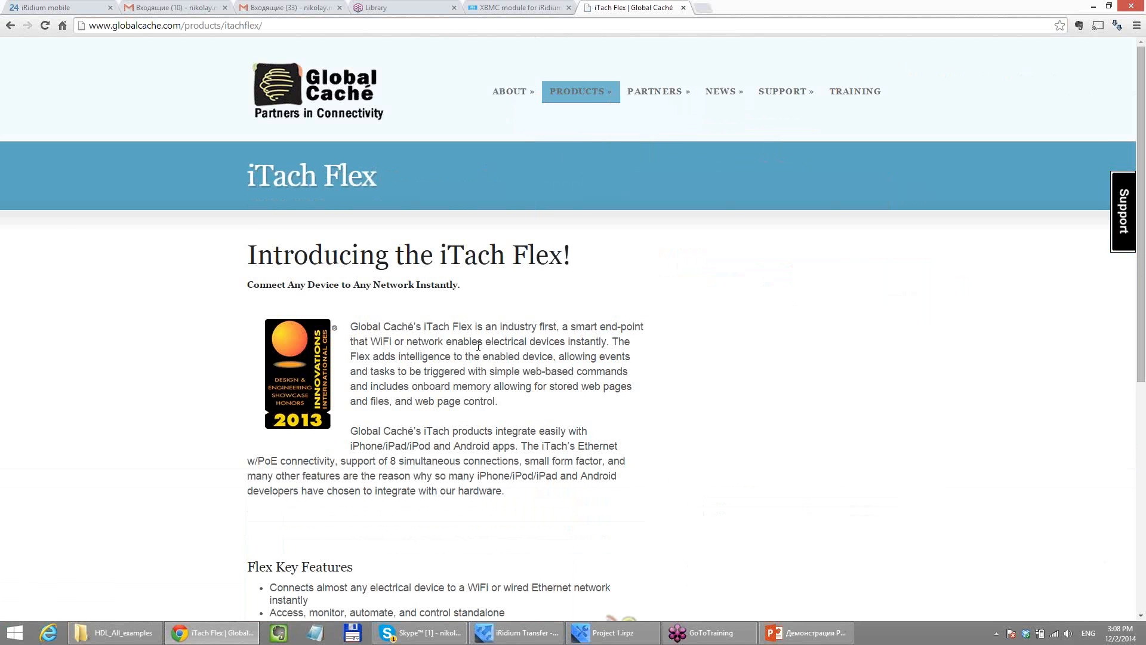
scroll(481, 347, "down", 6)
scroll(481, 346, "up", 6)
- Open the iTach Models page and examine the WiFi and IP adapters for IR and serial devices
mouse_move(579, 92)
mouse_move(576, 137)
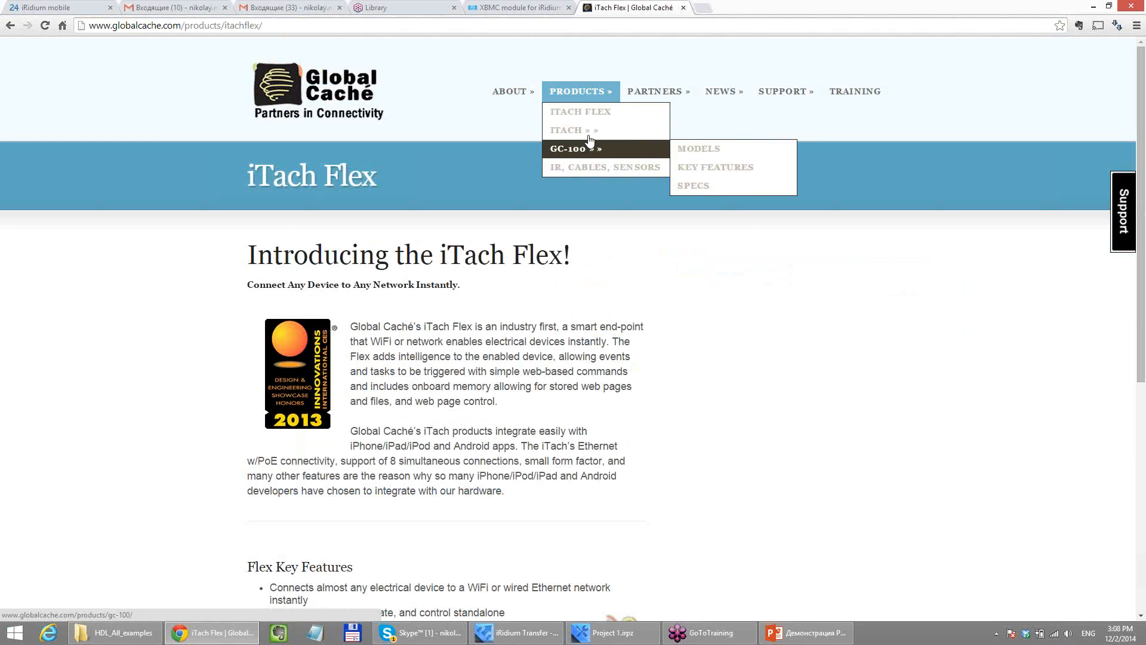
mouse_move(660, 130)
left_click(710, 139)
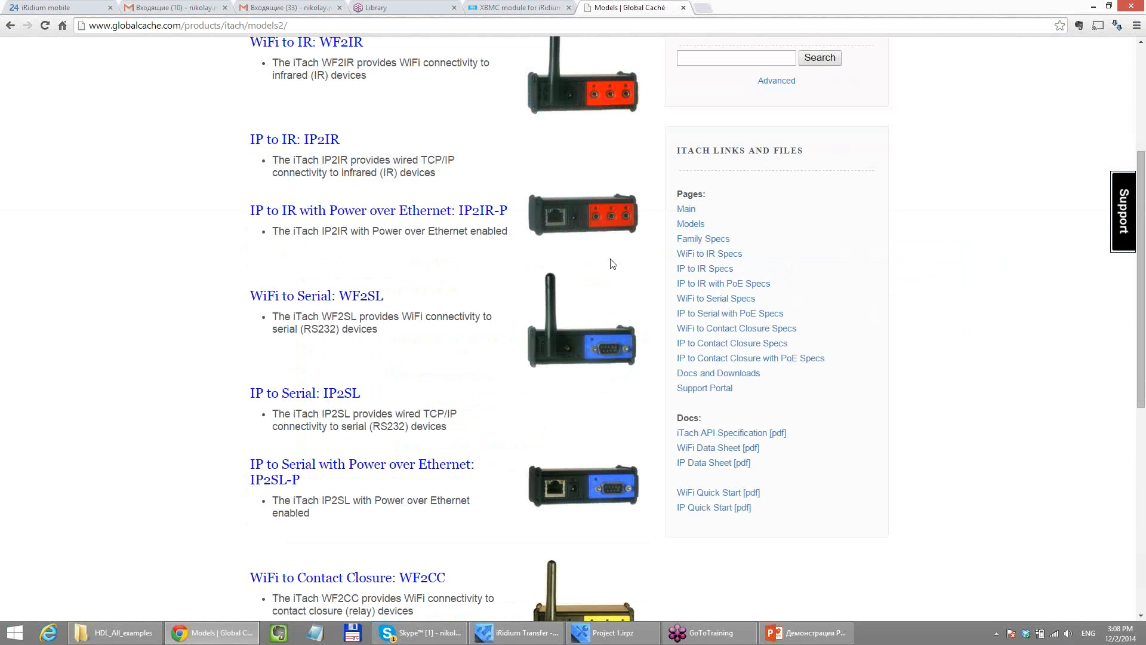
scroll(583, 158, "up", 1)
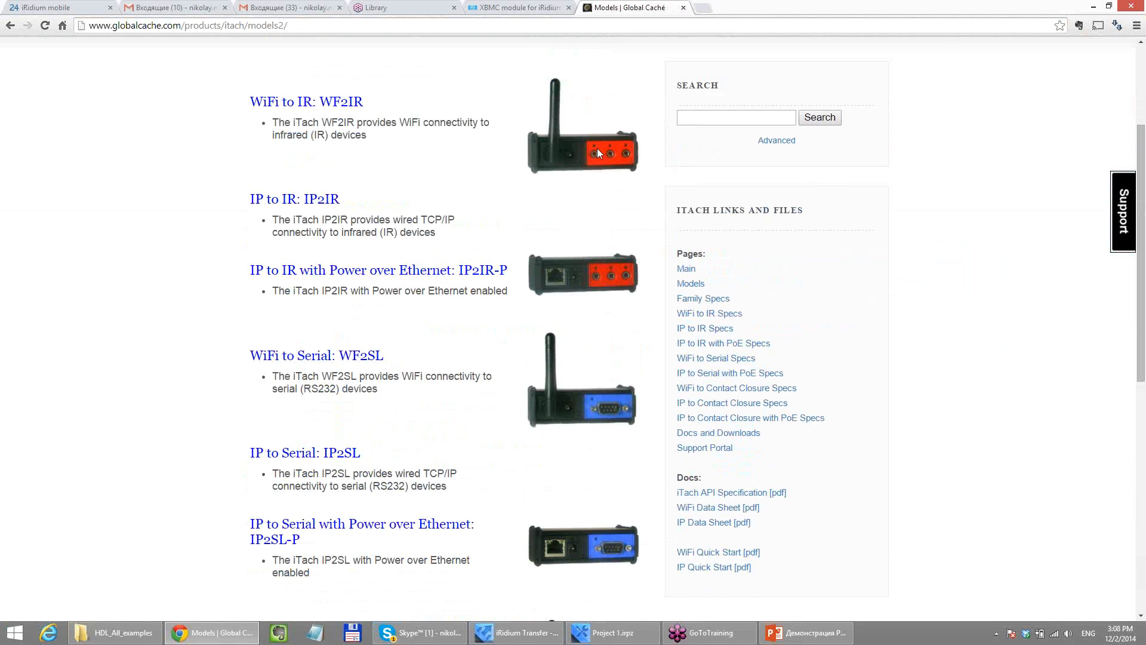
scroll(615, 160, "up", 2)
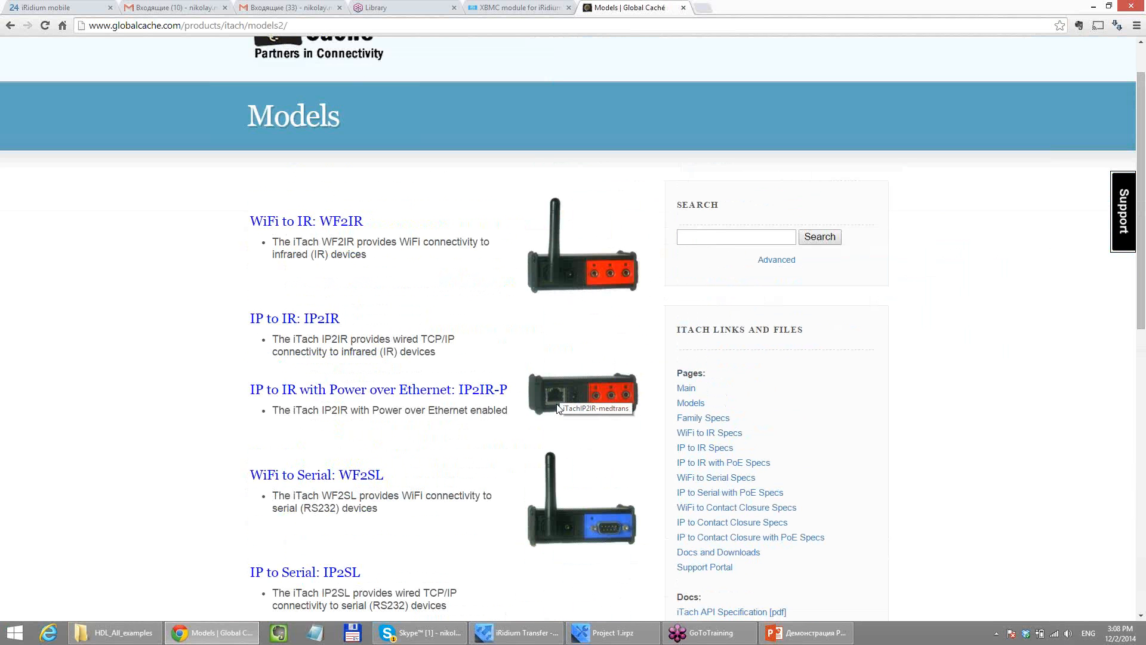
- Switch back to Project 1 in the iRidium editor and show only the Global Cache database beside the page
left_click(1091, 6)
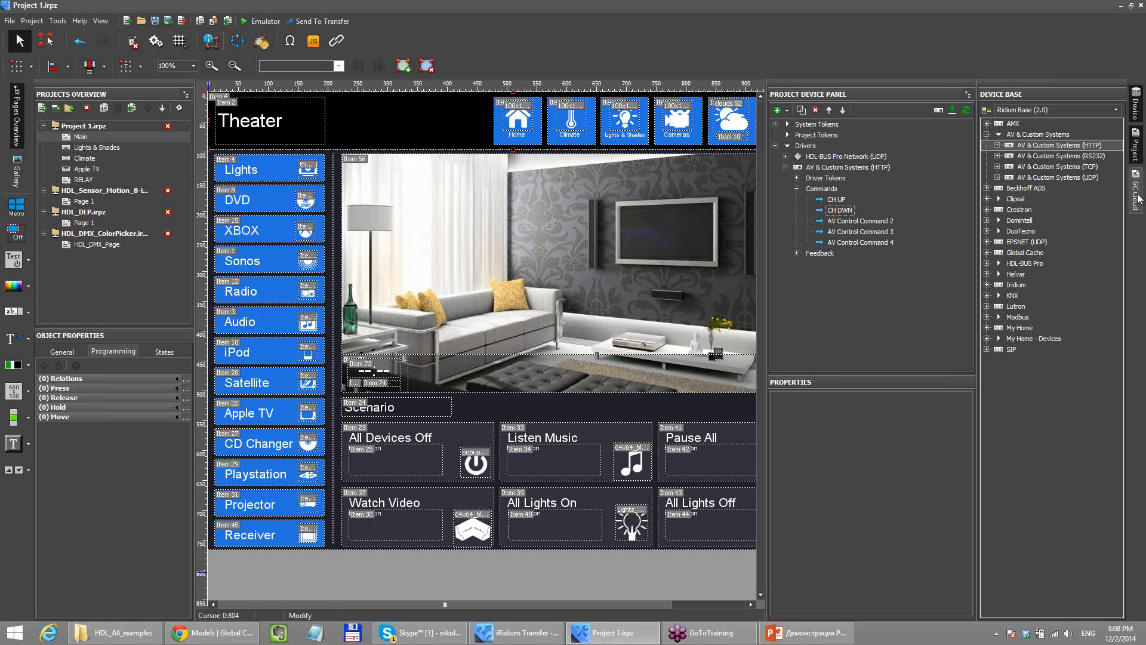
left_click(1137, 190)
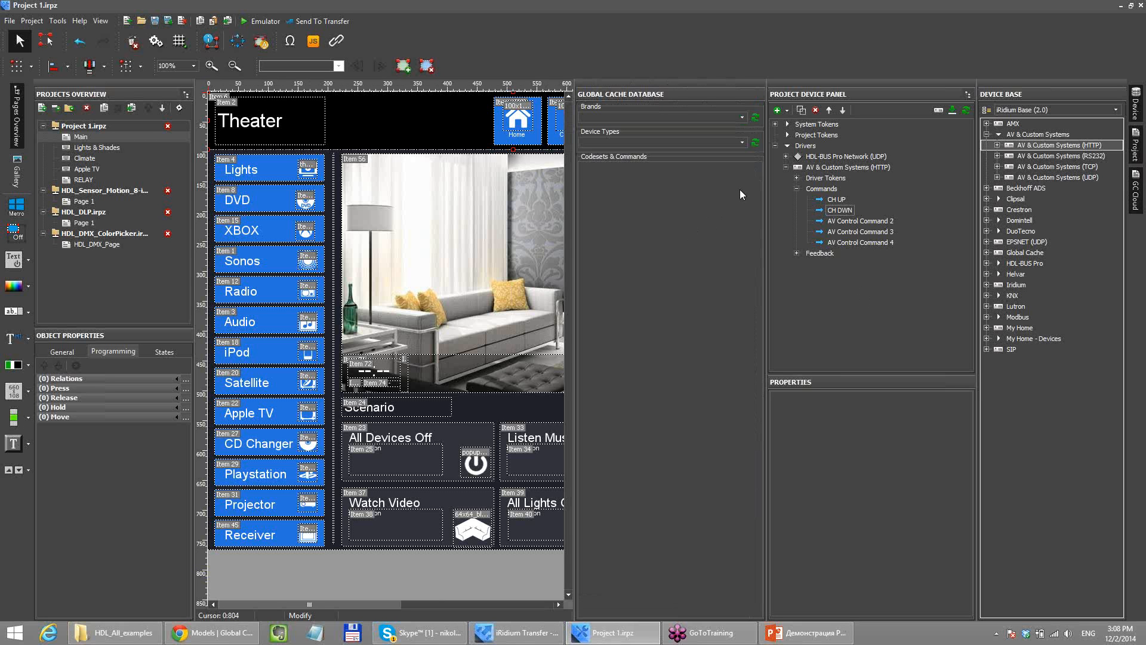
left_click(1139, 185)
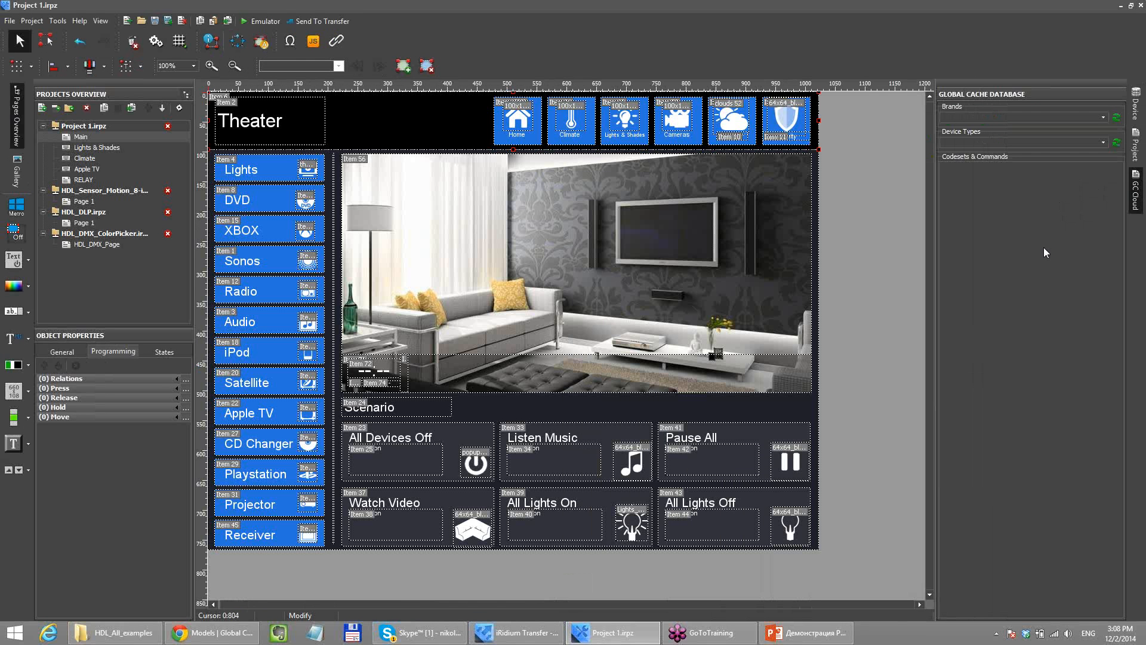
- Load the brands in the Global Cache database and choose 10Moons to list its Media Manager codesets
left_click(1117, 119)
left_click(1117, 120)
left_click(1103, 117)
left_click_drag(1103, 139, 1095, 102)
left_click(1006, 115)
left_click(982, 118)
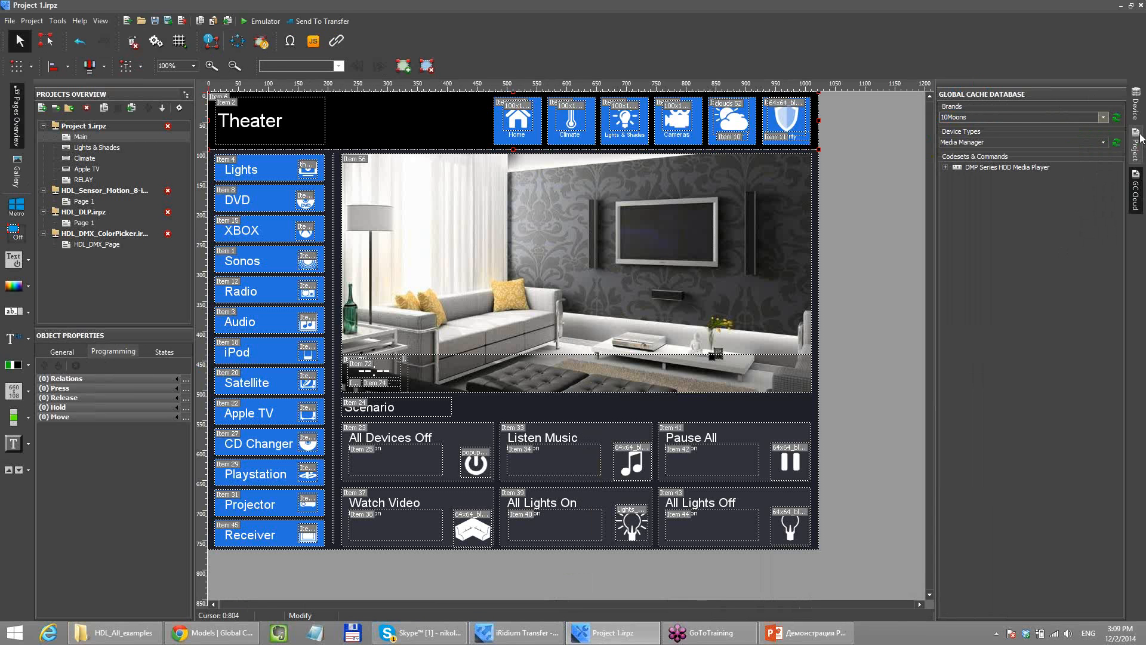
left_click_drag(968, 118, 939, 119)
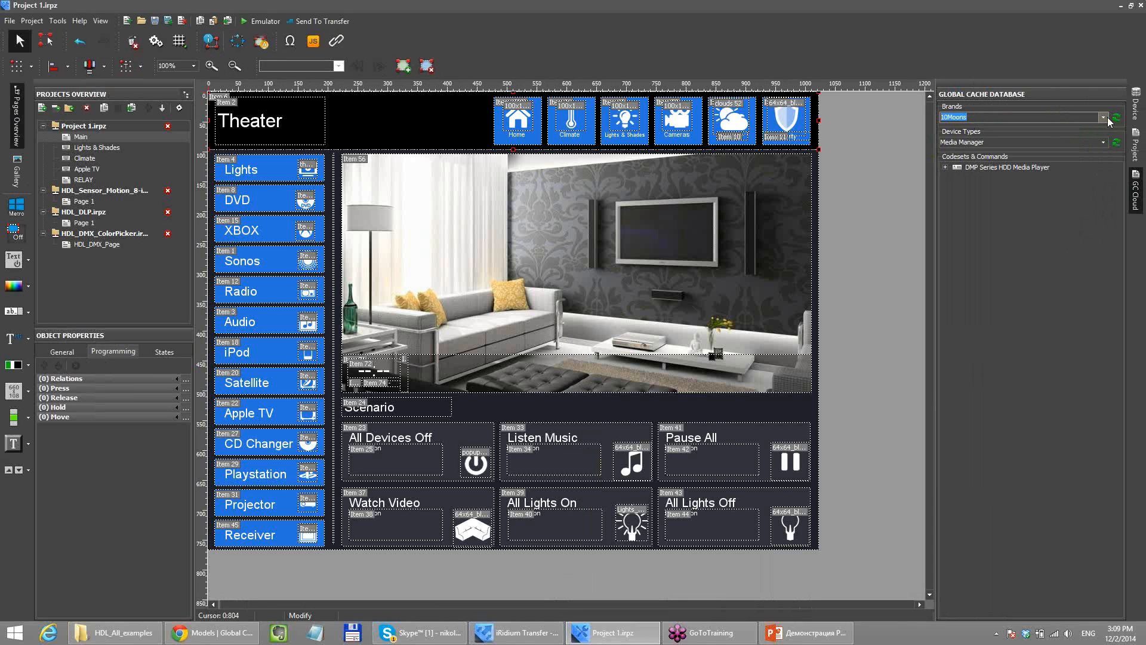
- Add the Global Cache device from the iRidium base to the project's drivers and check its IR output 2 properties
left_click(1138, 108)
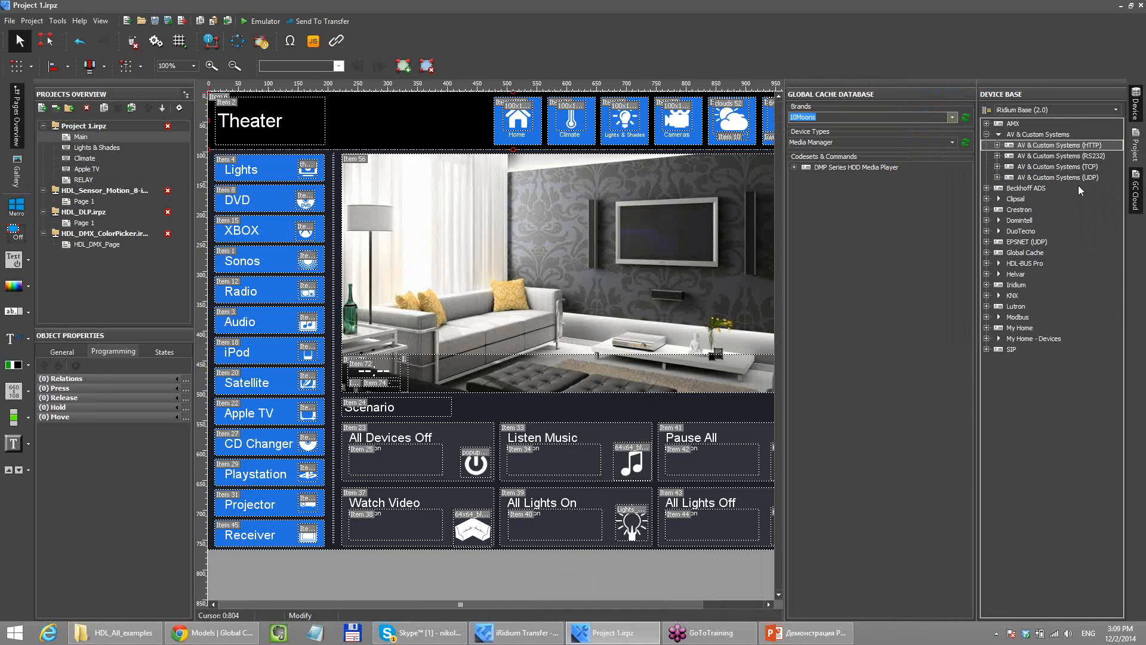
left_click(987, 135)
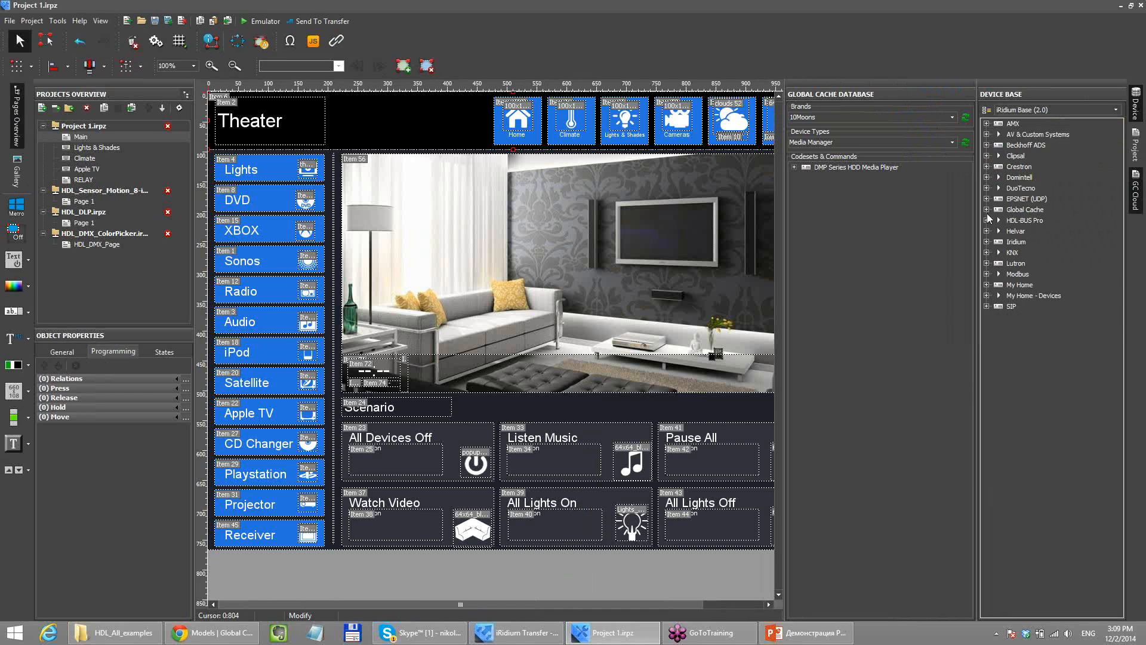
left_click(987, 210)
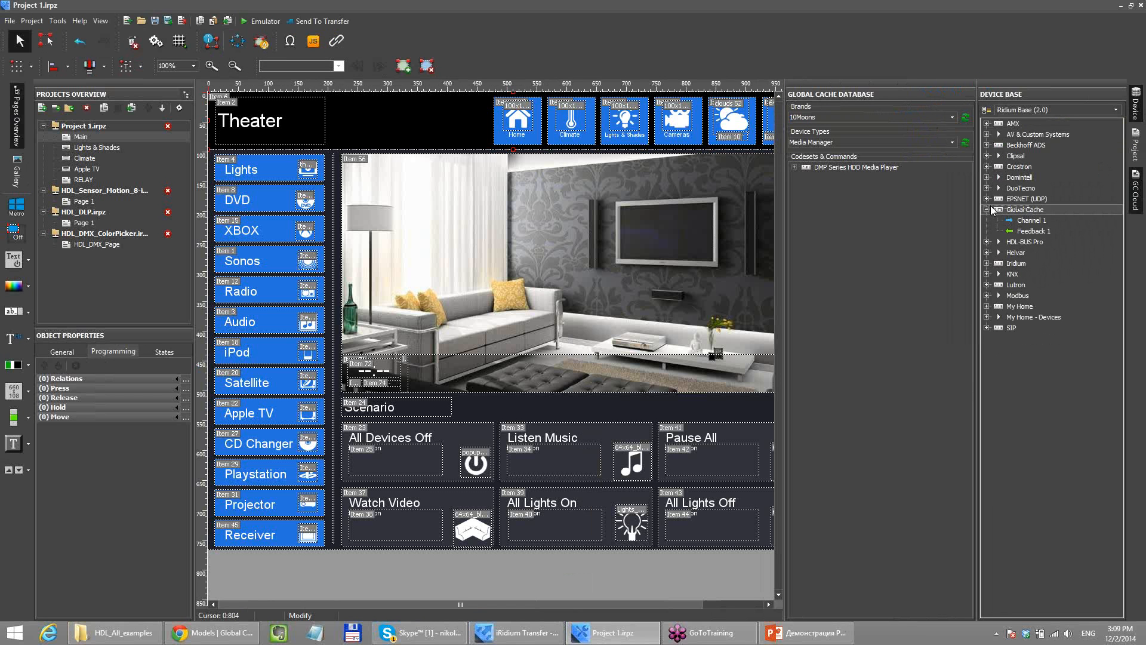
left_click(1136, 146)
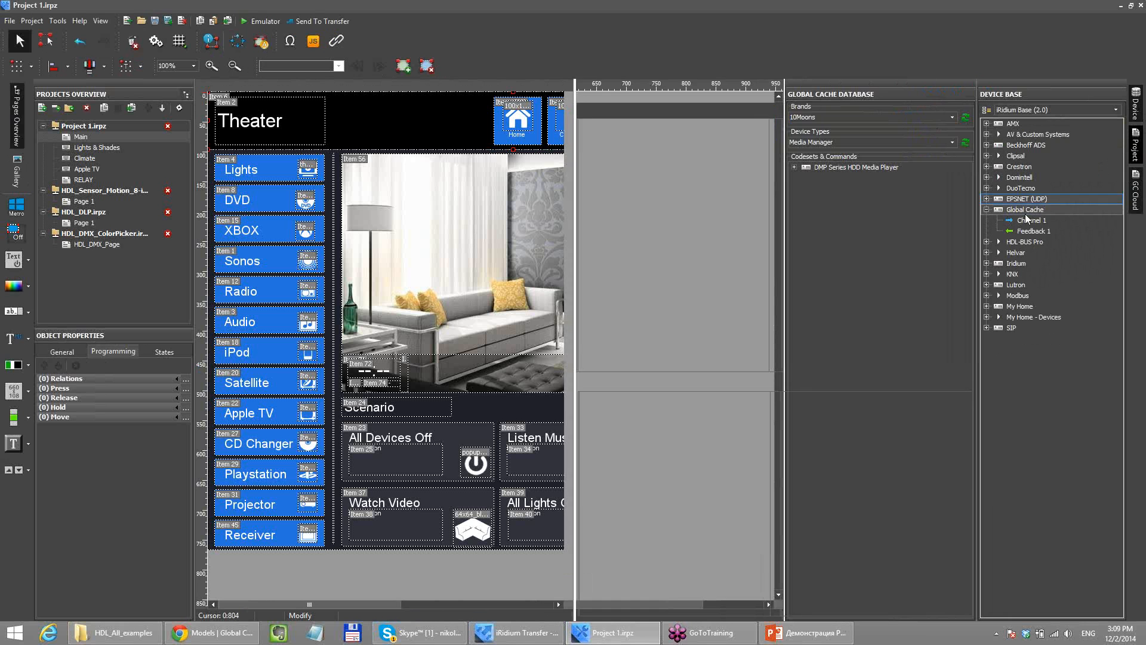
left_click_drag(1031, 221, 861, 172)
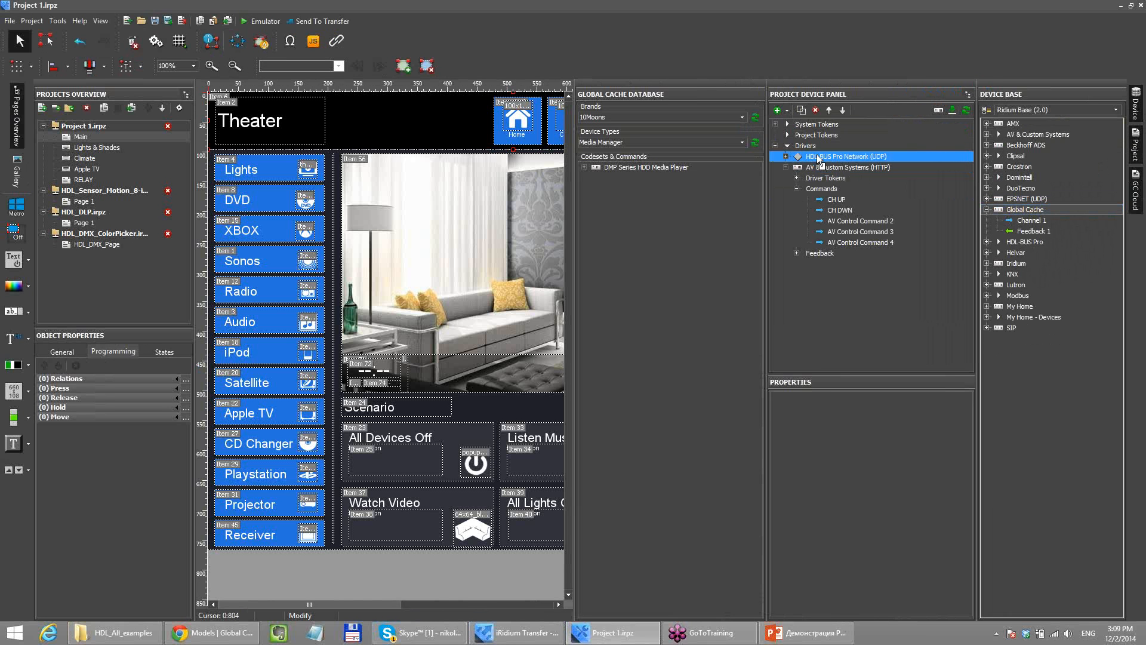
left_click(786, 177)
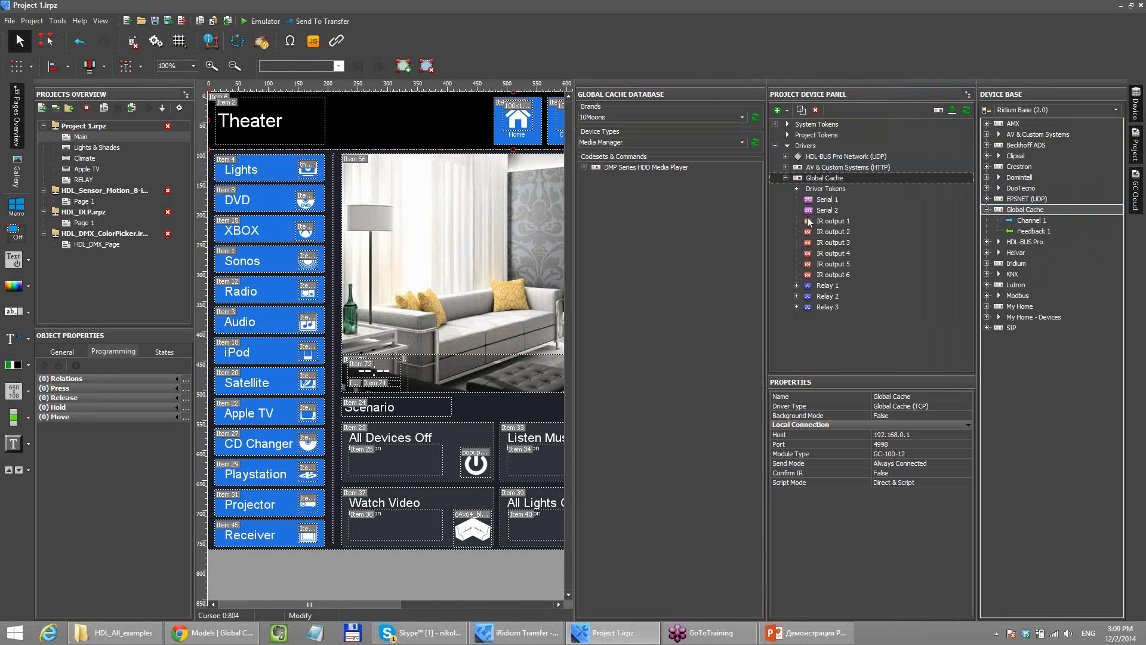
left_click(845, 232)
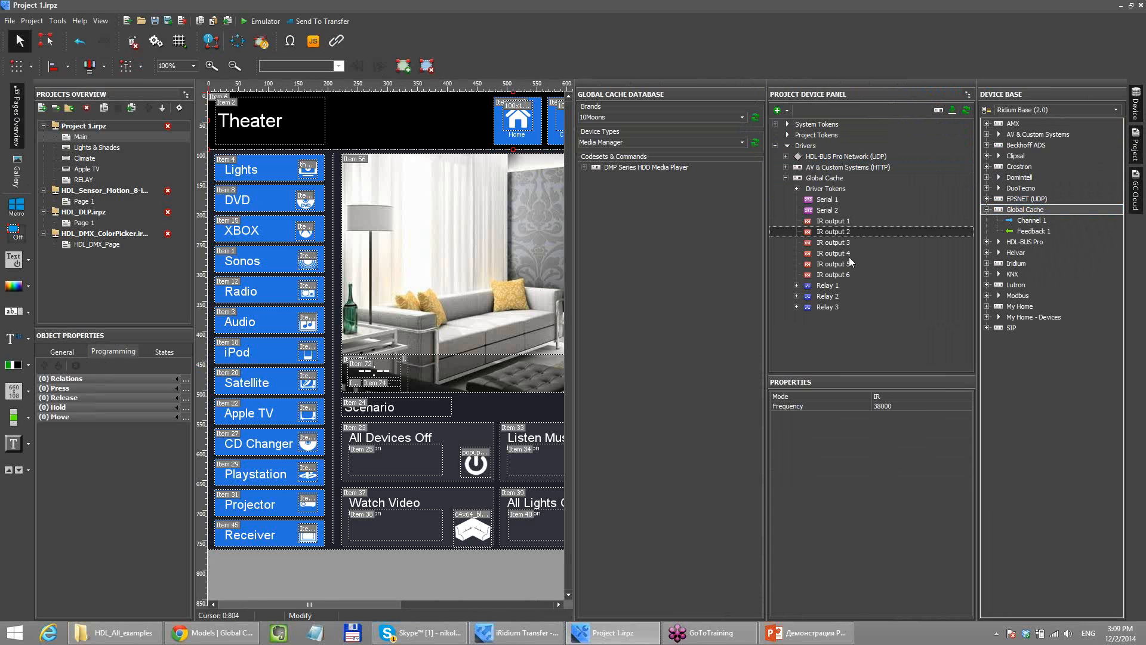
- Examine the Global Cache driver's IR outputs and its connection properties, including driver type, background mode and module type
key("Down")
key("Down")
key("Down")
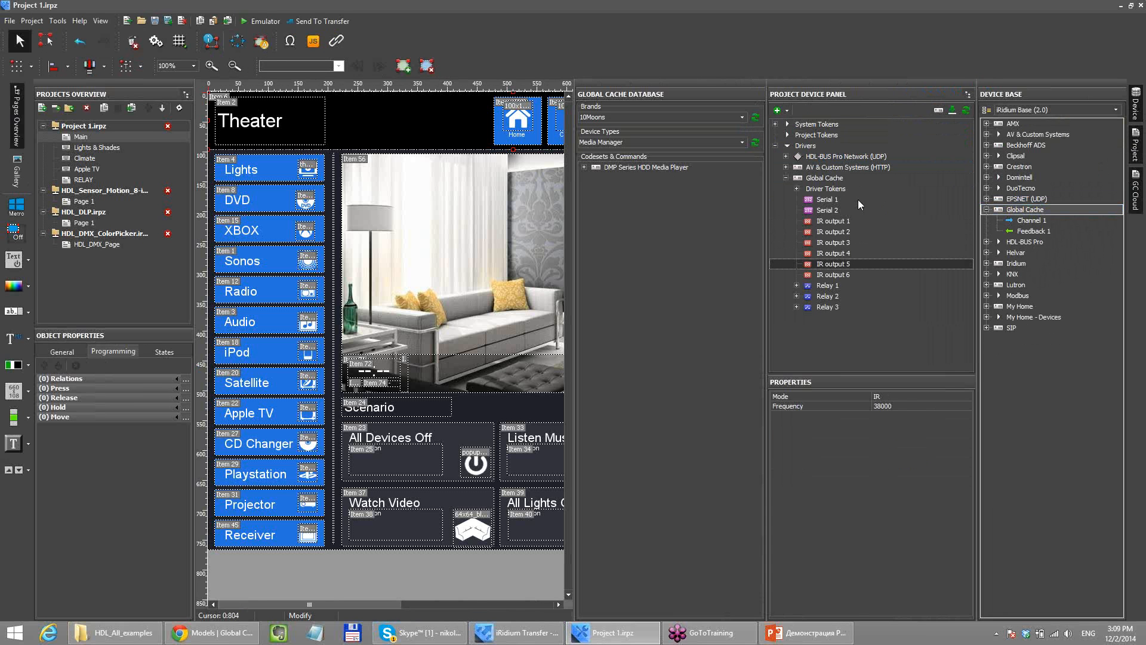
left_click(833, 179)
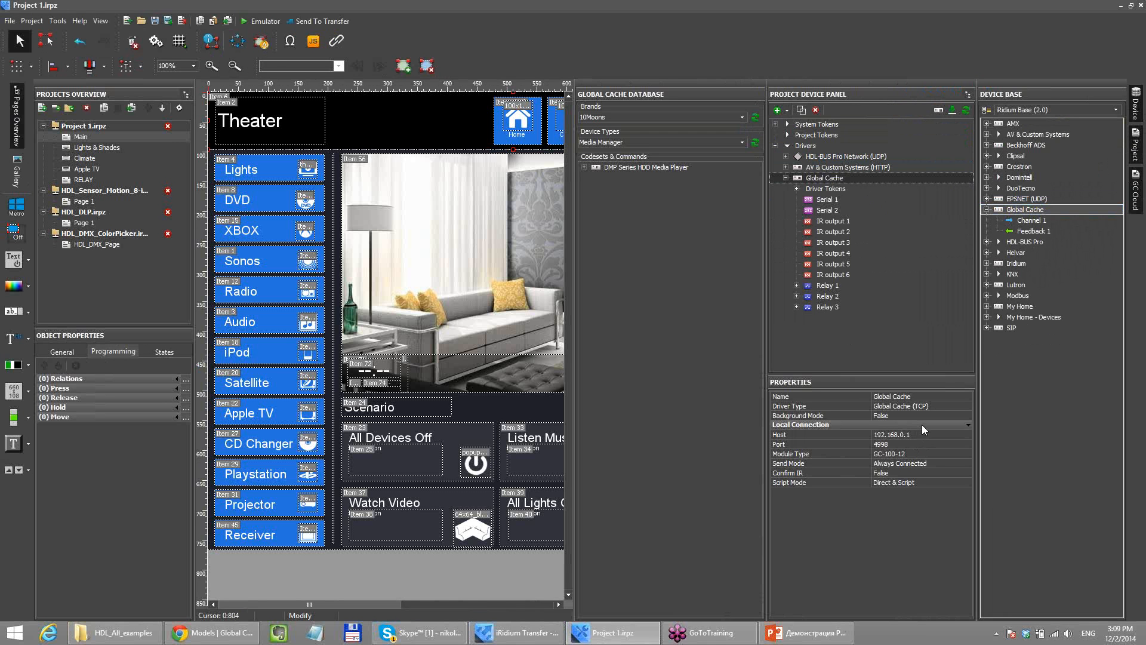
left_click(912, 407)
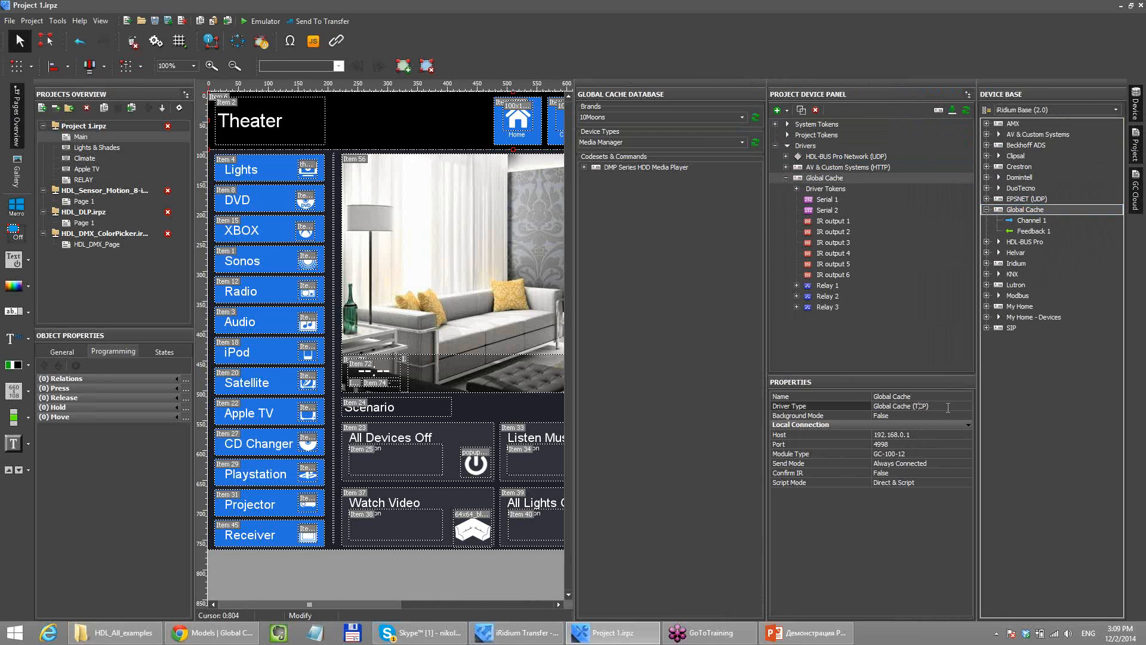
left_click(922, 416)
left_click(920, 454)
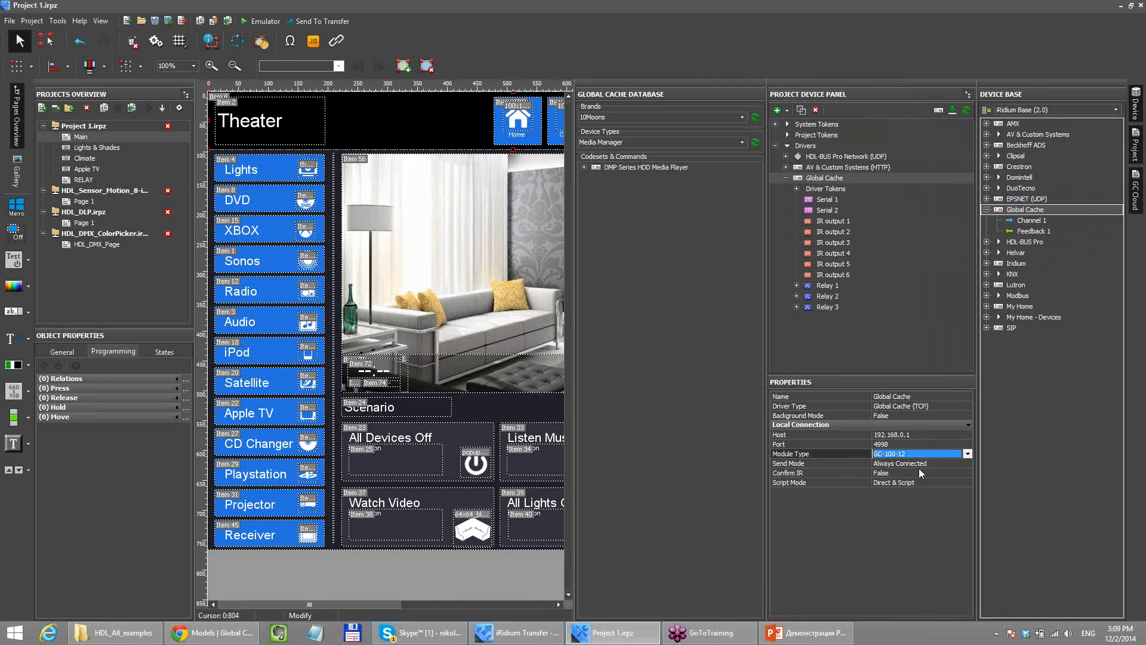
left_click(901, 396)
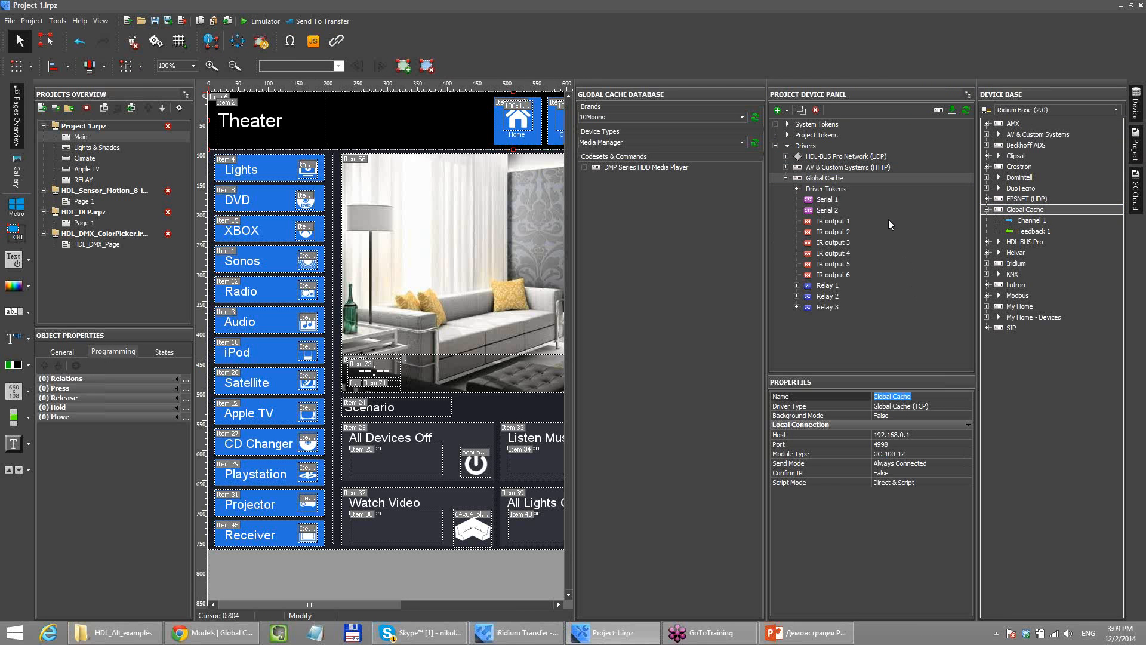
left_click(834, 219)
left_click(833, 178)
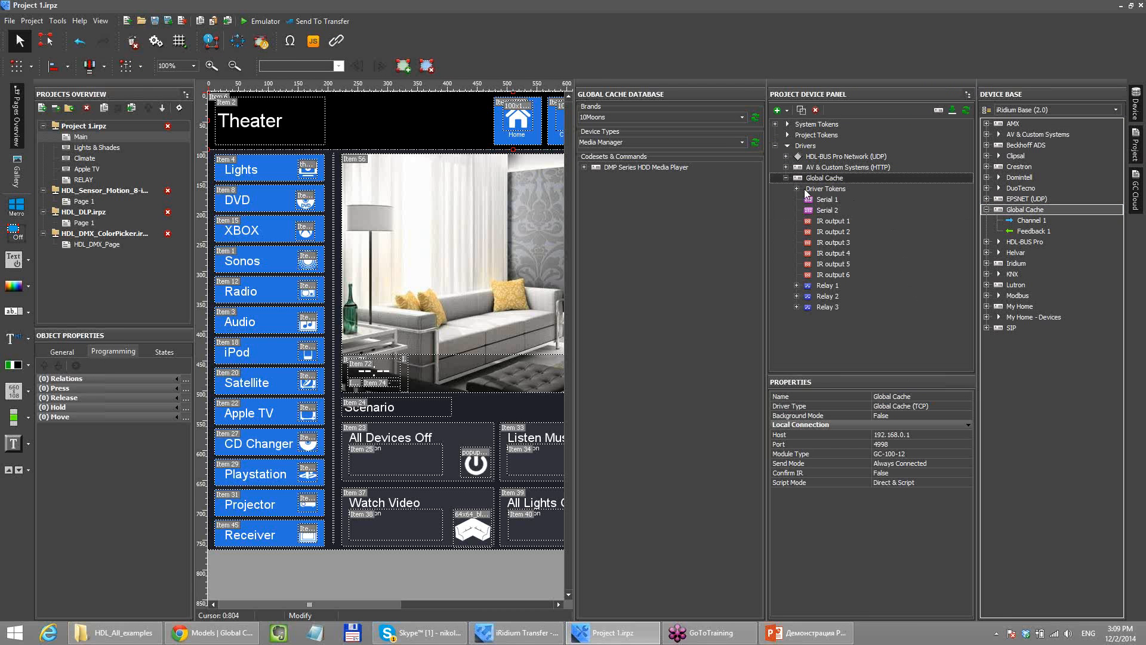
left_click(826, 223)
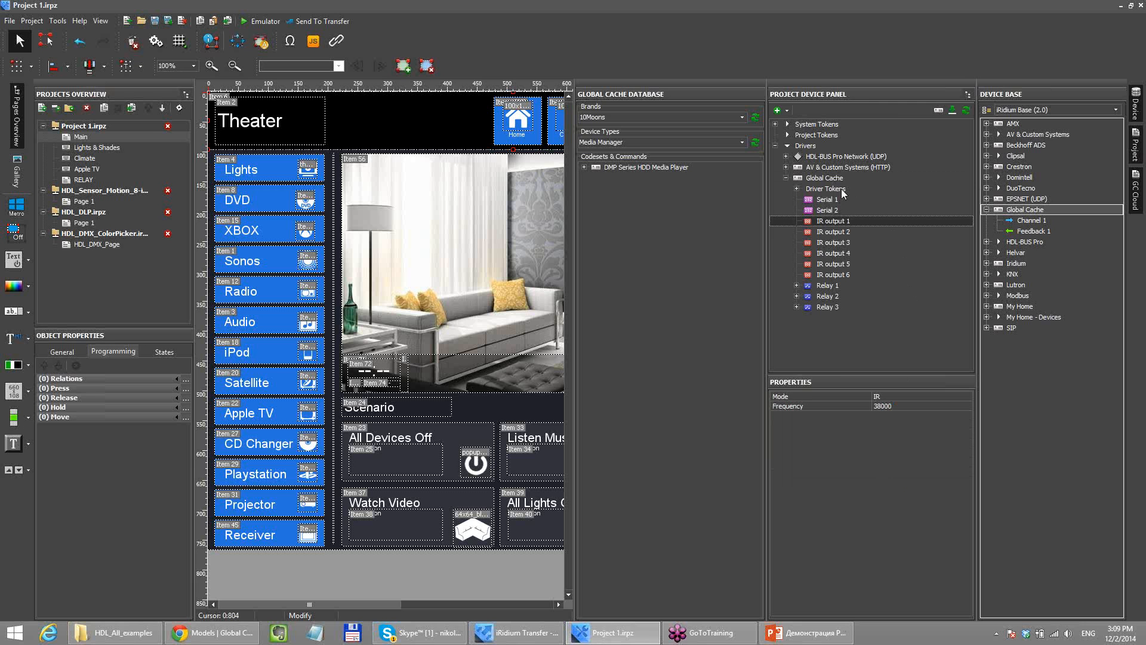
- Look up the apple brand in the Global Cache database and expand the Apple TV codeset under Media Manager
left_click(623, 116)
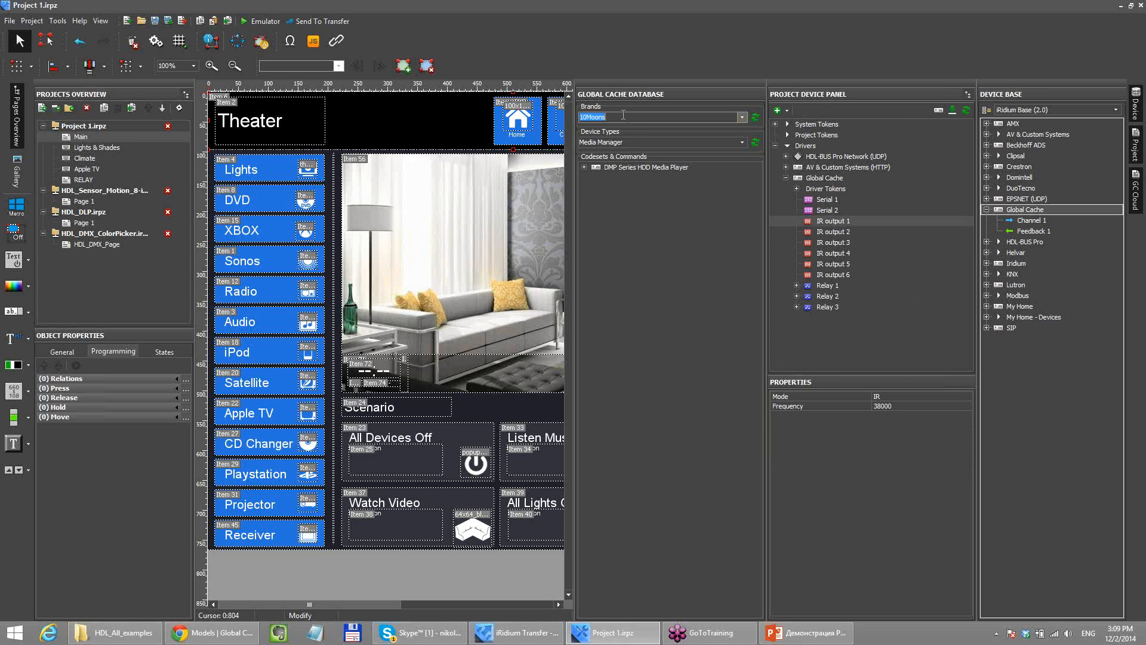
type("apple")
key("Tab")
left_click(742, 142)
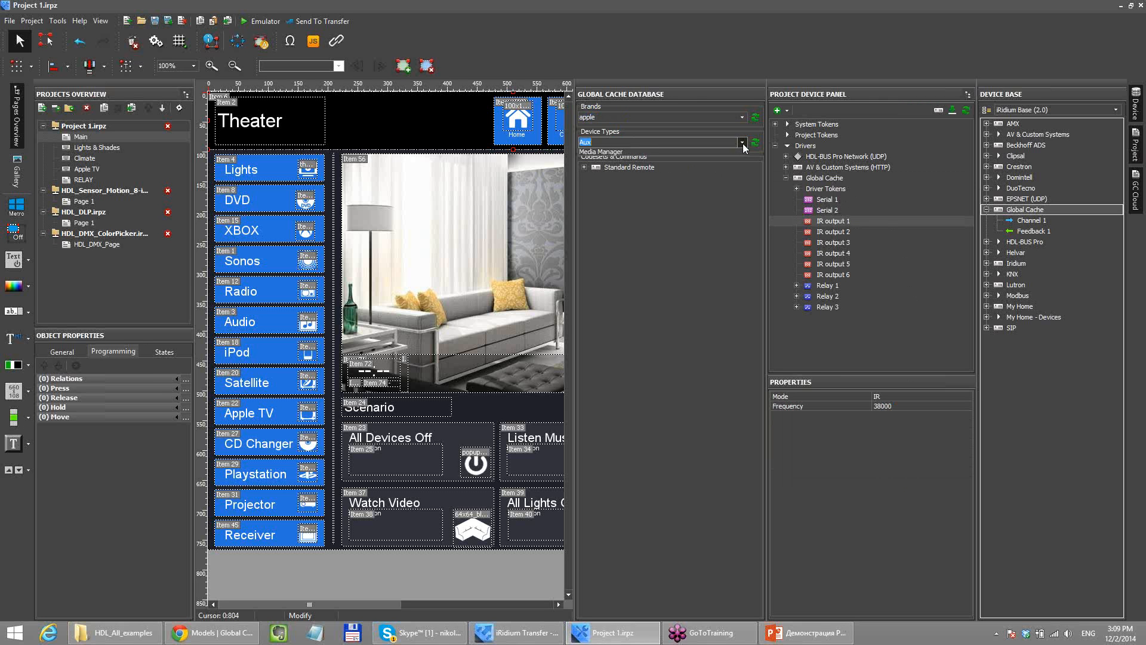
left_click(677, 164)
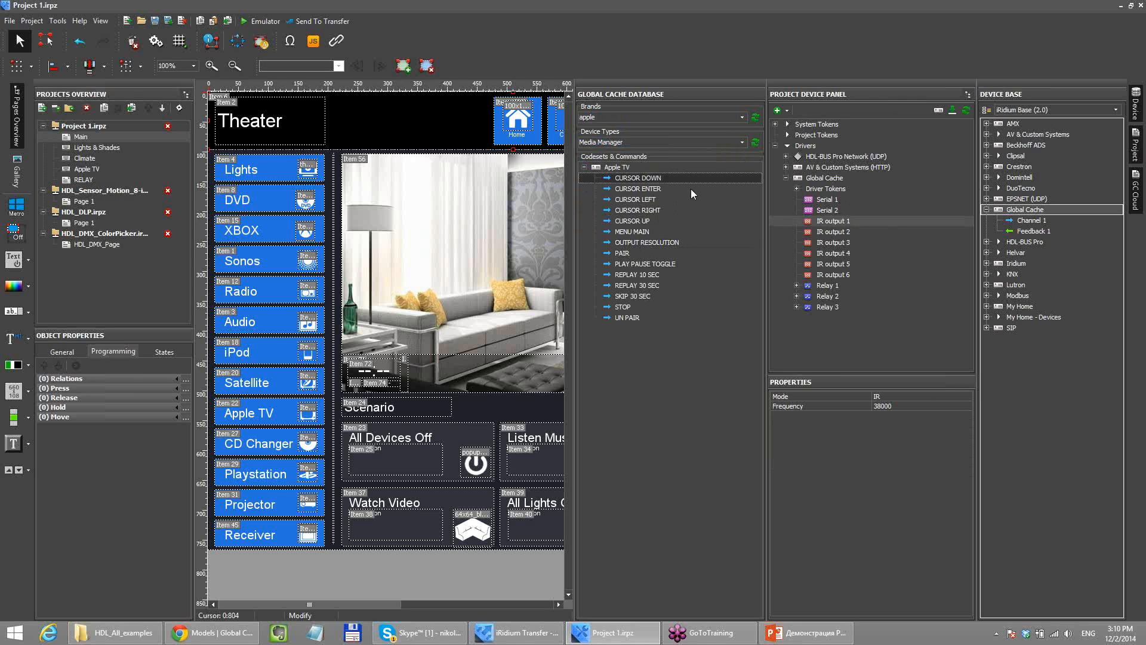
- Choose the samsung brand and the TV device type in the Global Cache database and expand the Most Models codeset
left_click(702, 118)
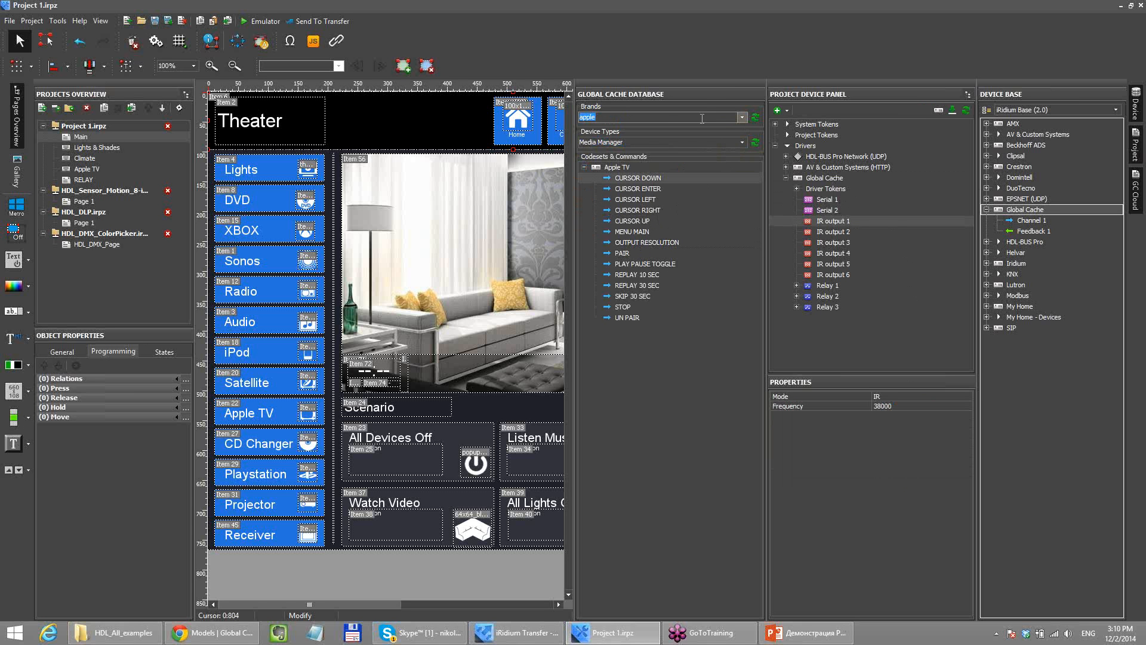
type("samsung")
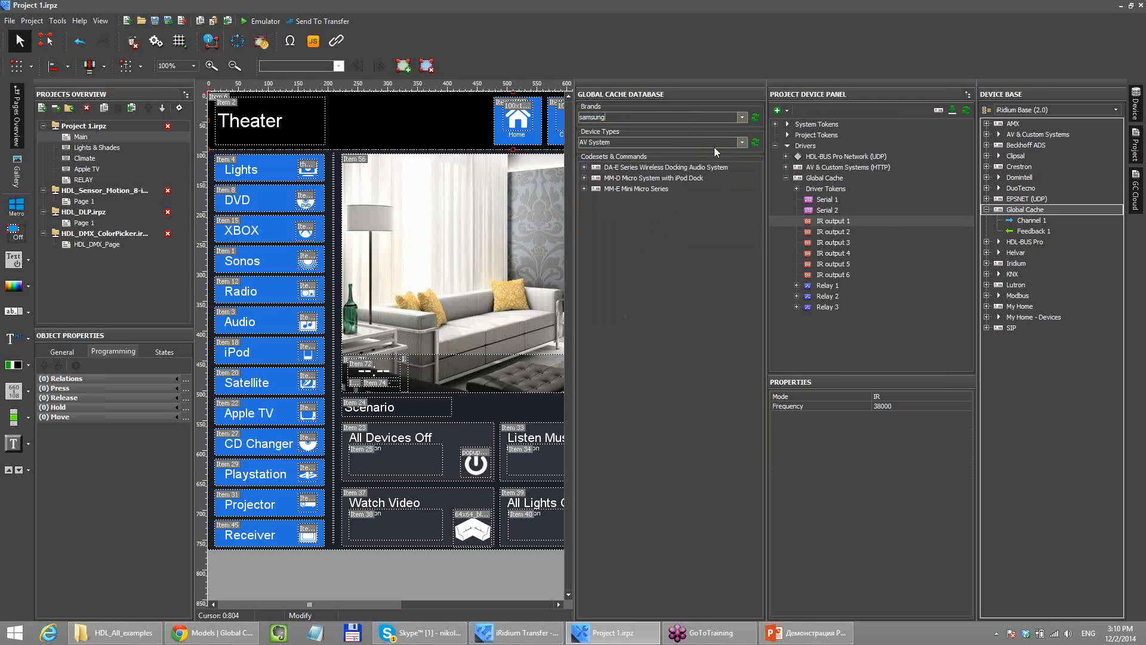
left_click(741, 143)
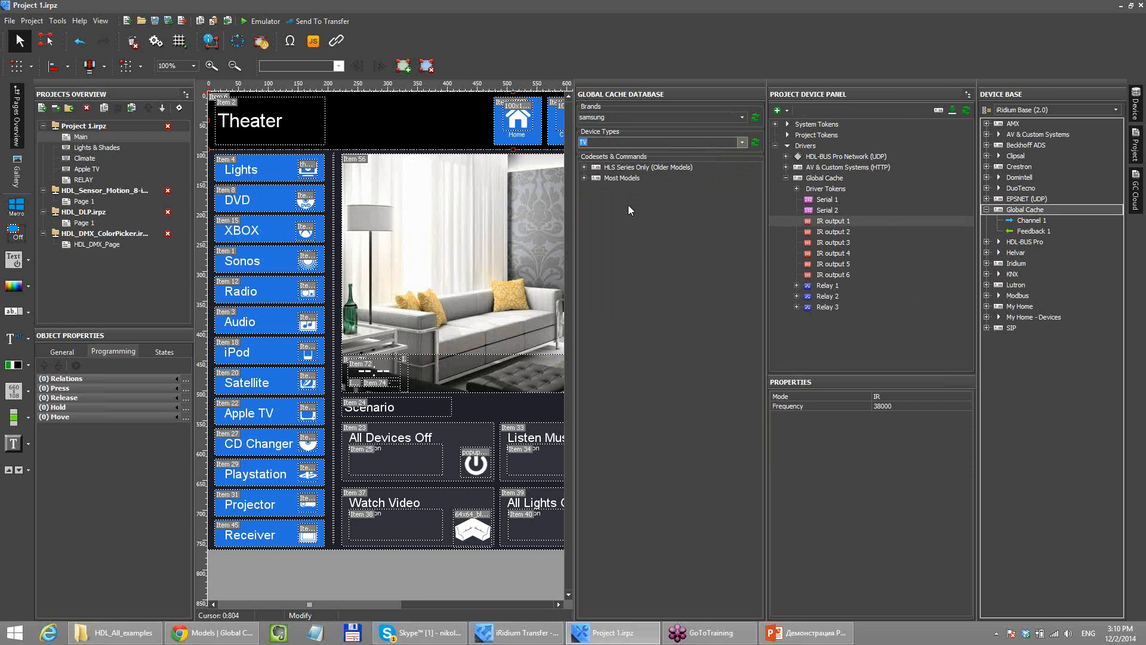
left_click(584, 177)
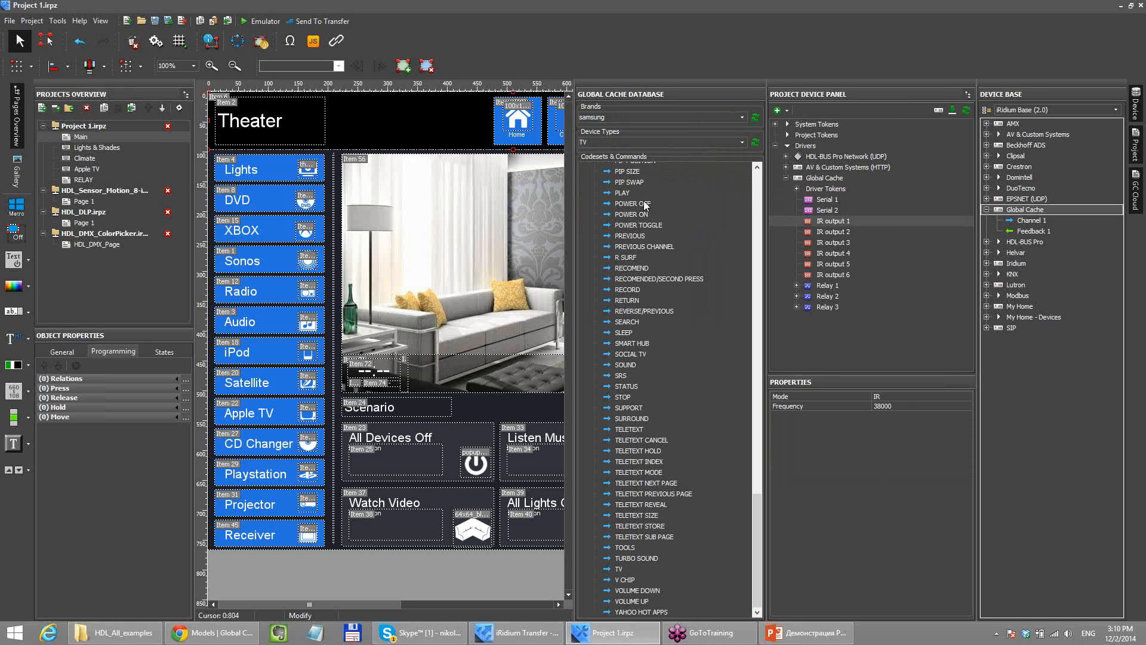
- Browse the IR commands in the Samsung TV Most Models codeset
left_click(645, 203)
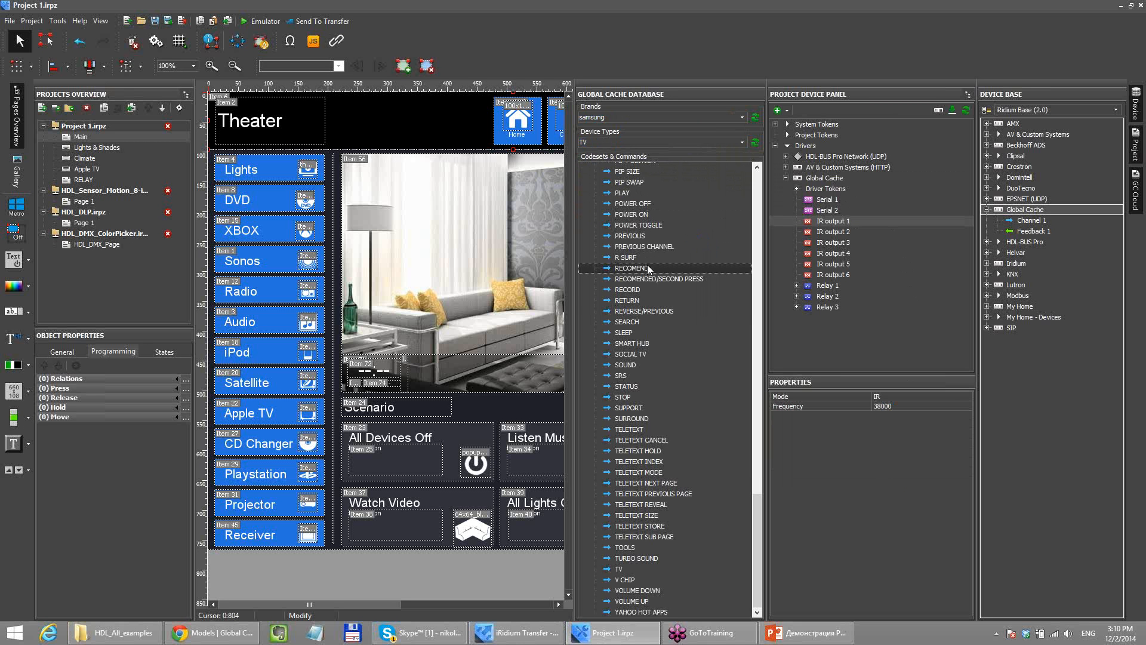
scroll(648, 264, "up", 13)
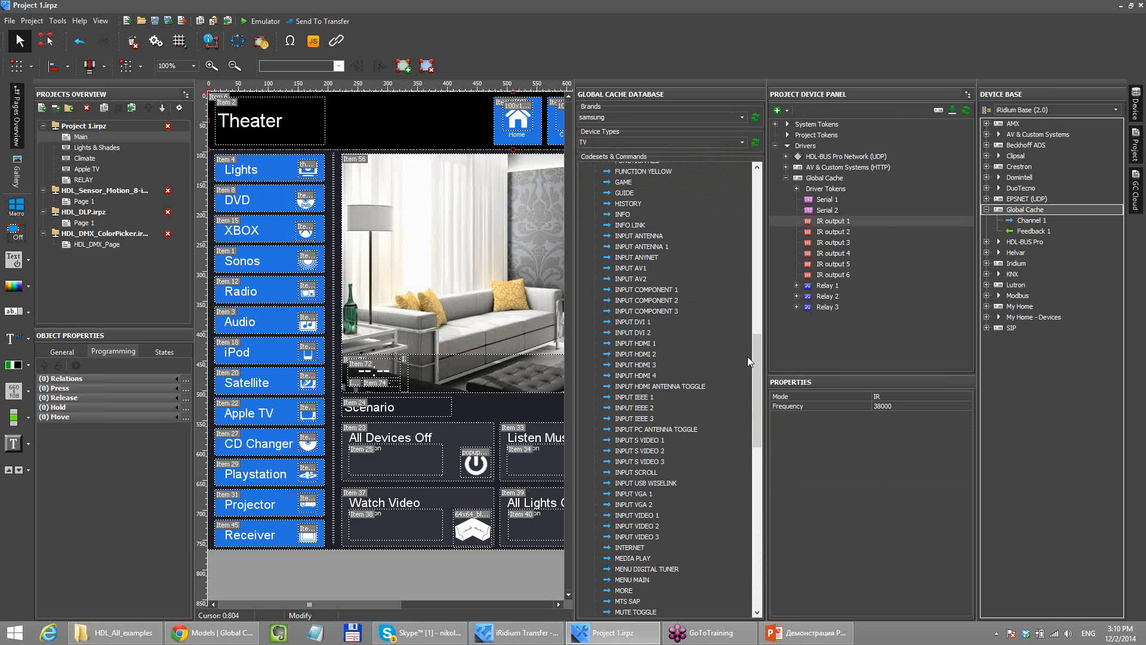
left_click_drag(758, 354, 759, 176)
left_click(621, 242)
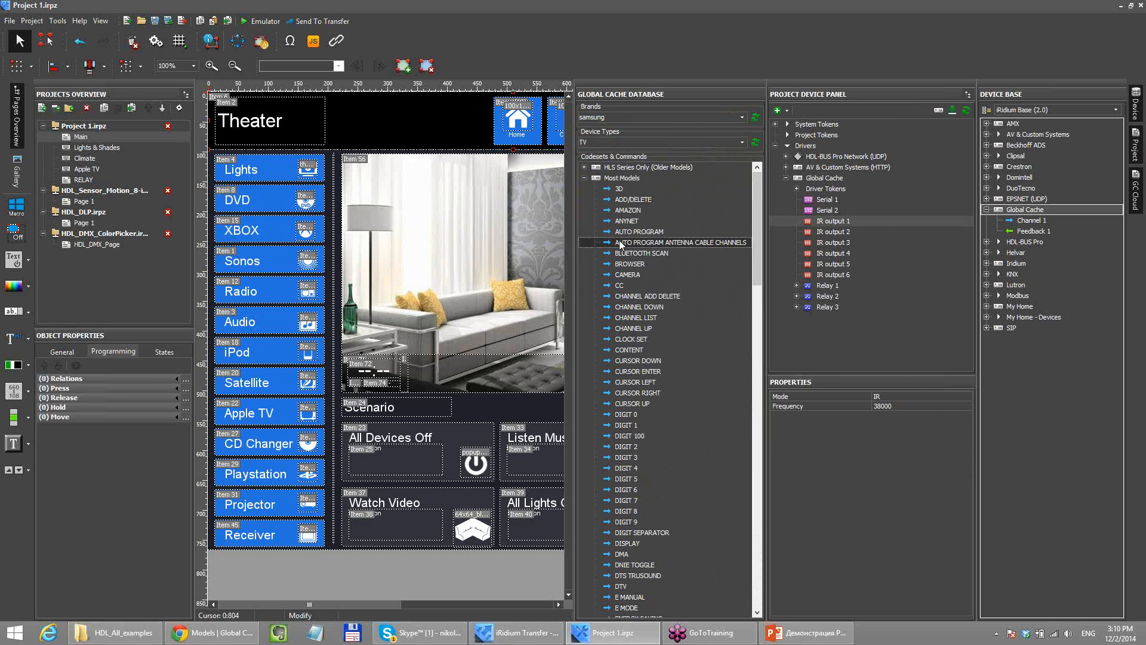
scroll(630, 285, "down", 6)
left_click(626, 221)
scroll(629, 268, "down", 6)
left_click(630, 255)
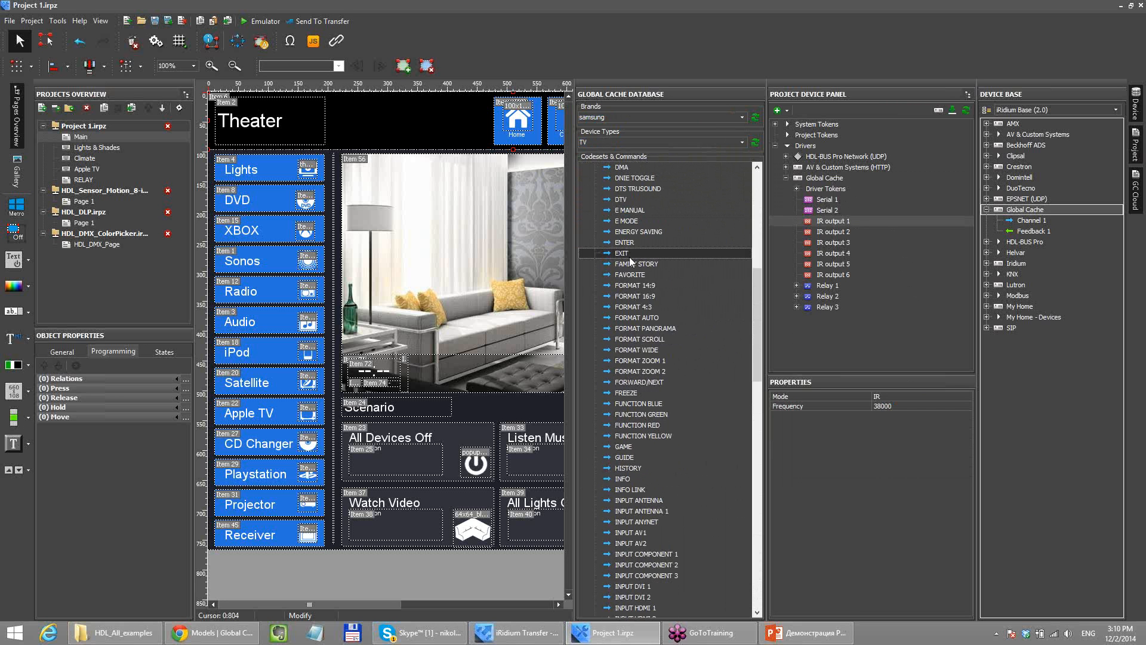
scroll(640, 296, "up", 12)
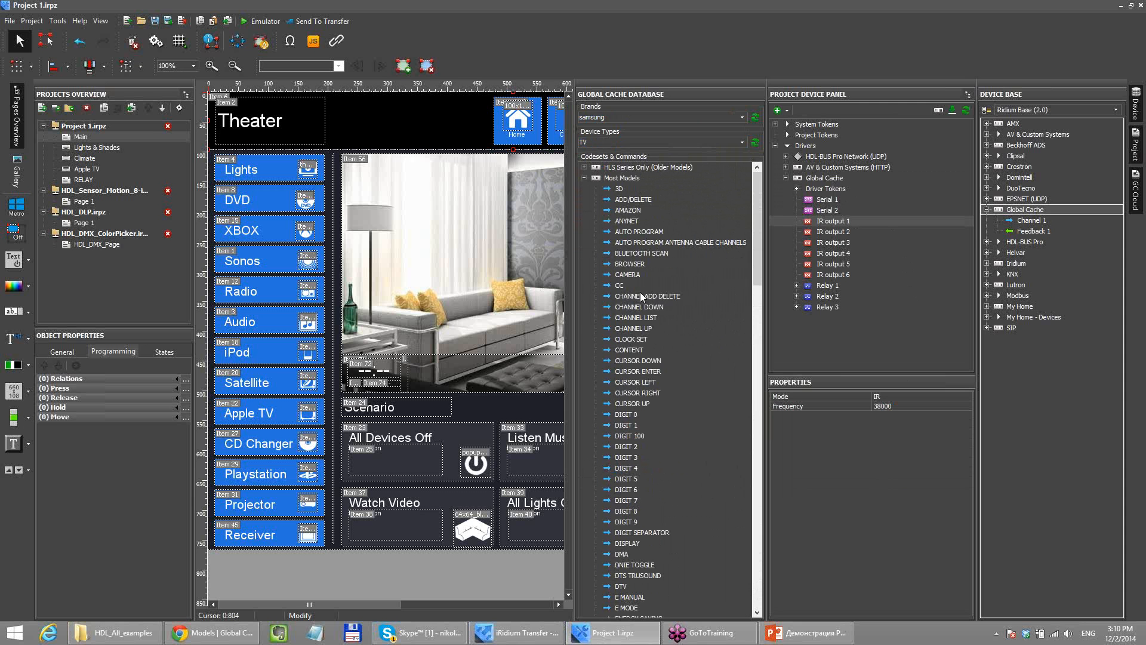
- Add the CHANNEL UP and CHANNEL DOWN commands from the Samsung TV codeset to the Global Cache driver's IR output 1
left_click(631, 222)
scroll(687, 251, "down", 1)
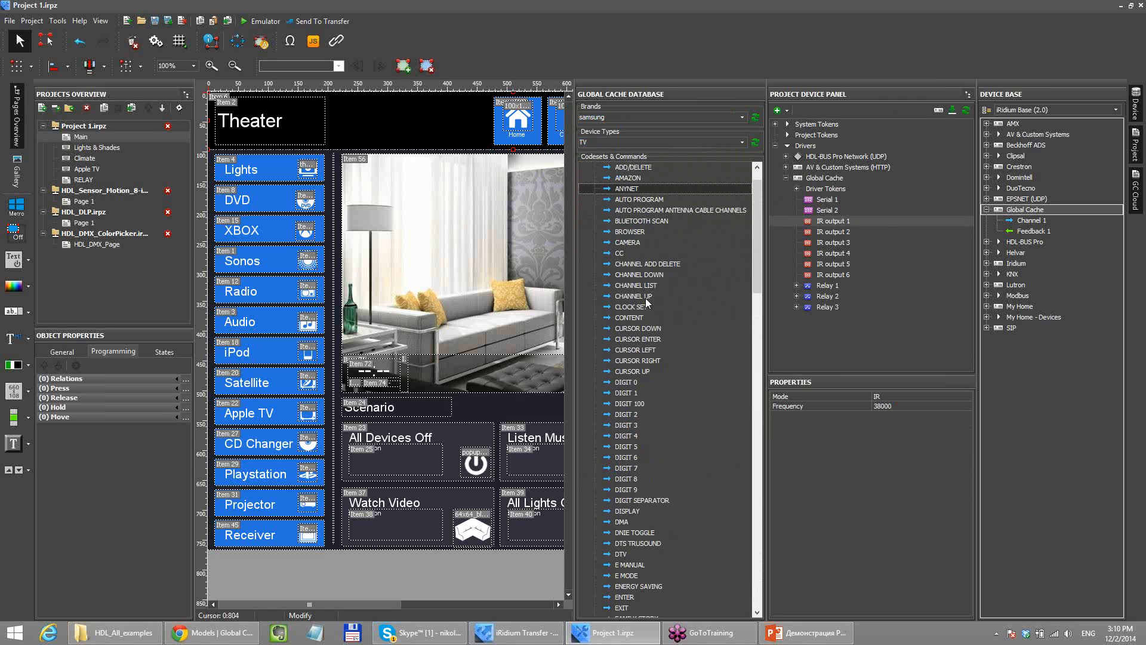
left_click_drag(634, 298, 843, 222)
left_click(656, 329)
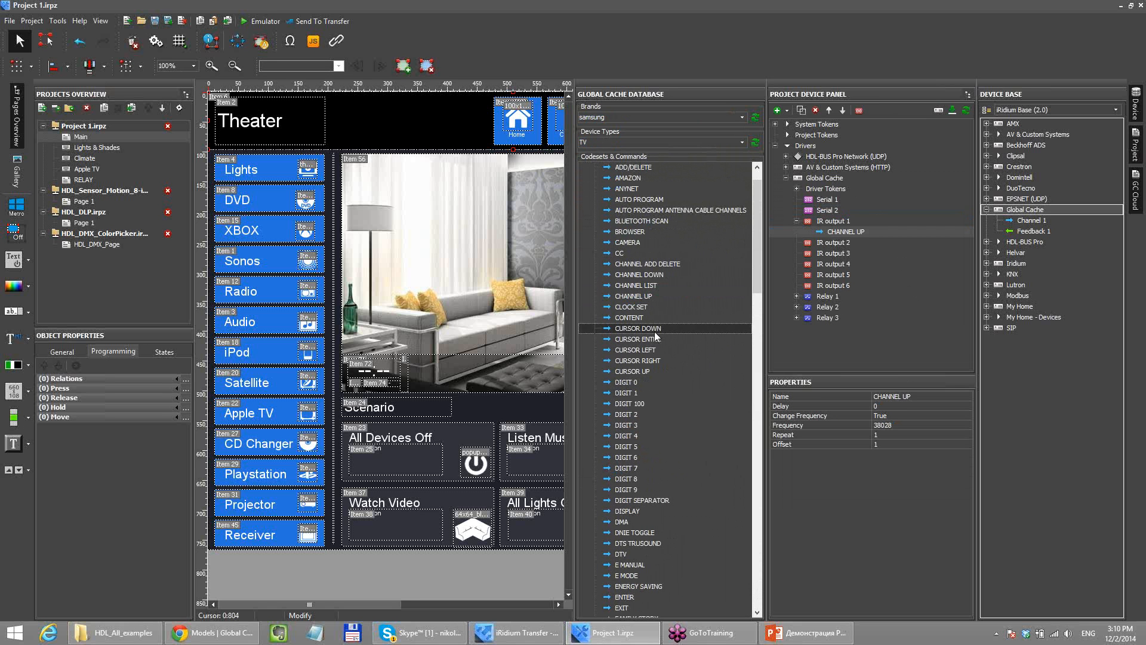
left_click_drag(661, 274, 840, 227)
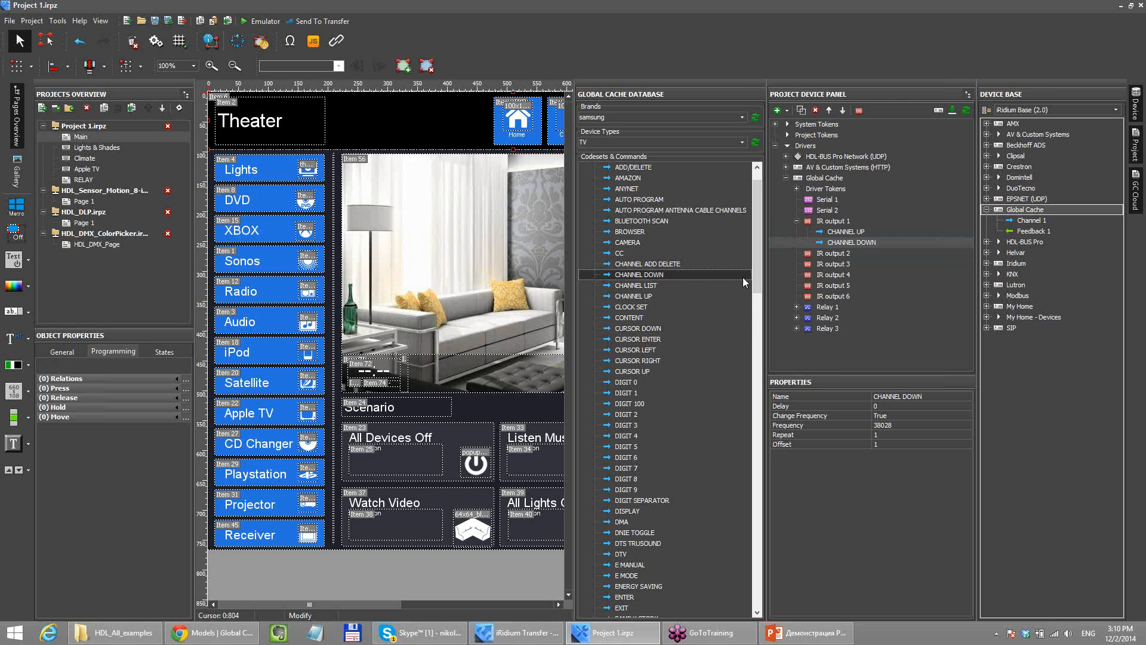
- Hide the Global Cache database, keeping the device base shown, and set the Global Cache driver's host to 192.168.0.111
left_click(1140, 113)
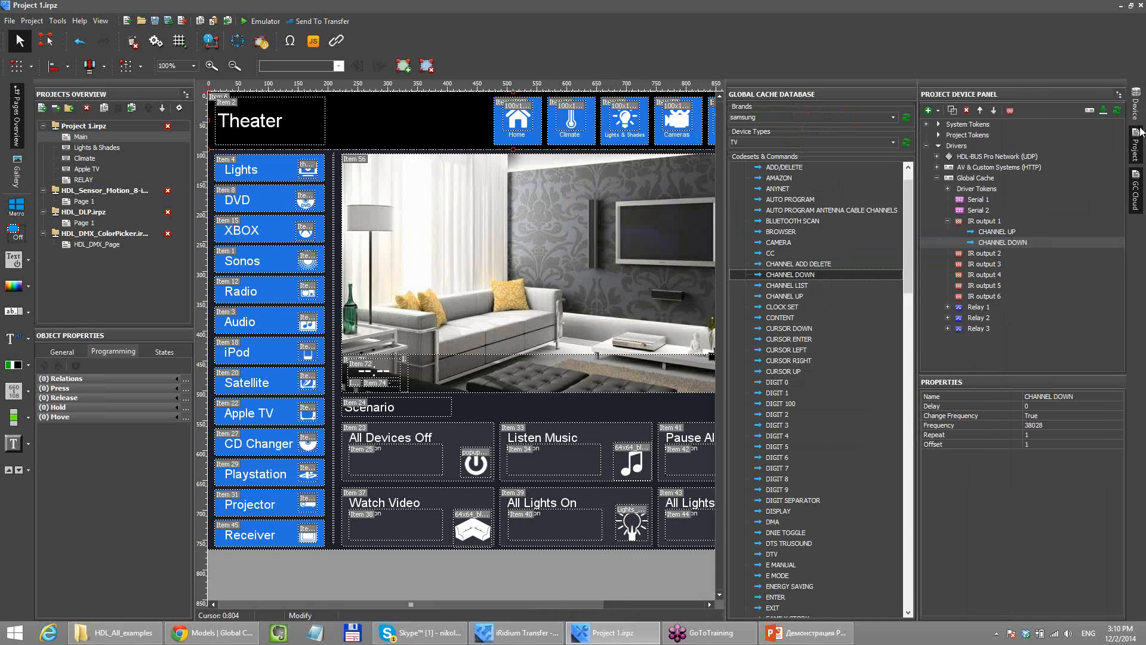
left_click(1137, 194)
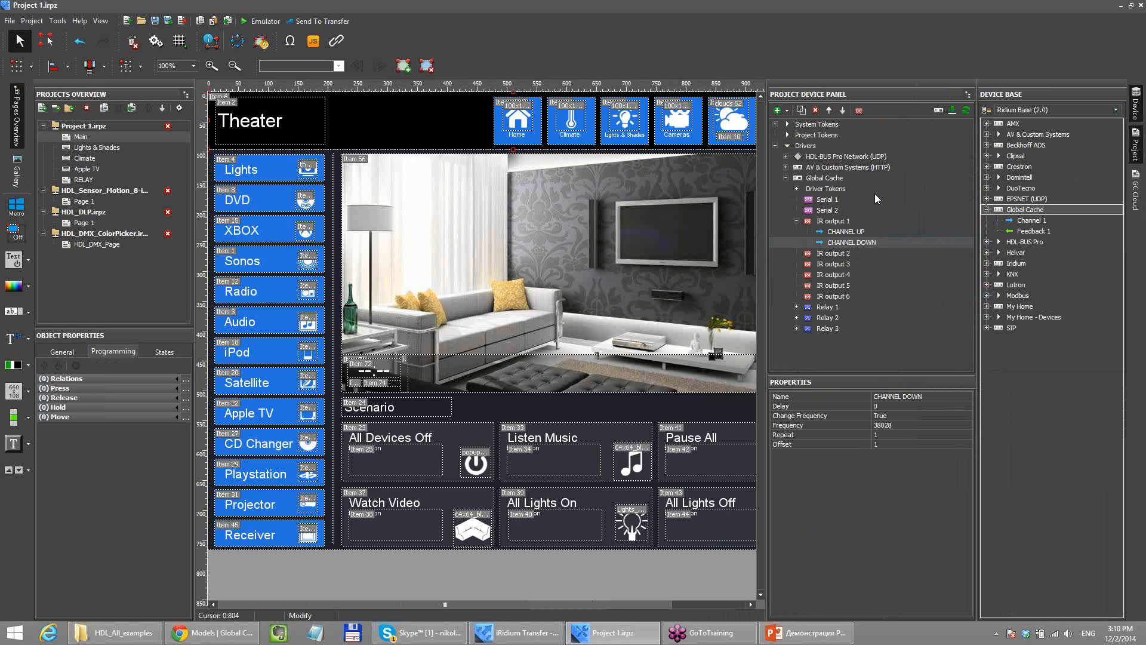
left_click(828, 180)
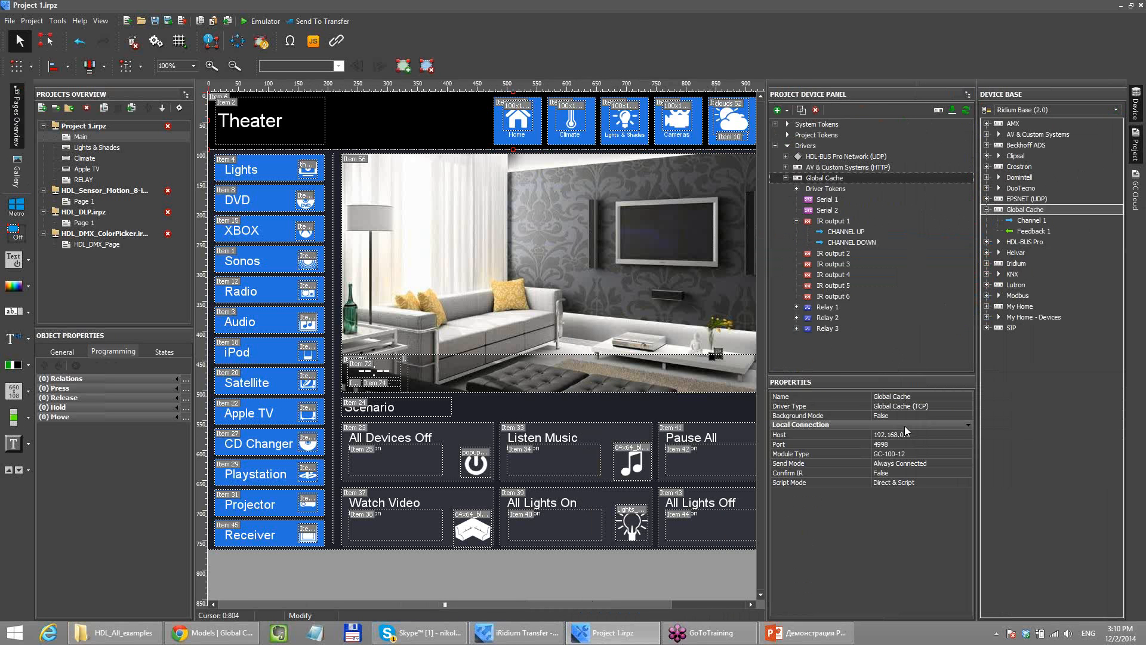
left_click(905, 435)
left_click(944, 438)
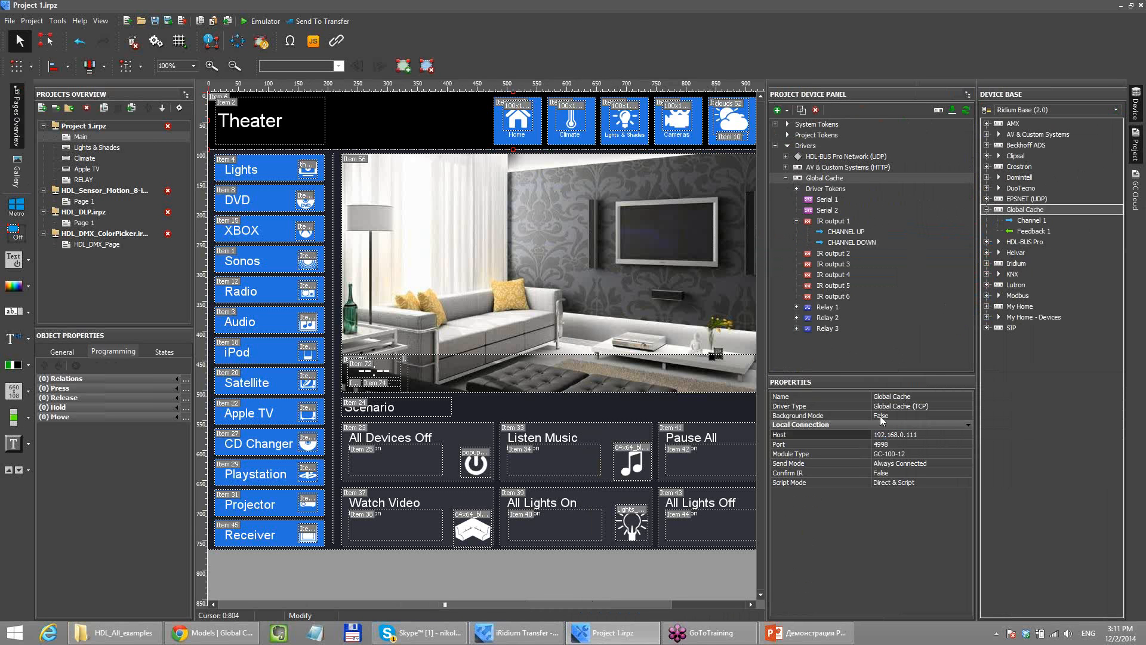
- Review the module types available for the Global Cache driver, keeping GC-100-12
left_click(914, 455)
left_click(917, 455)
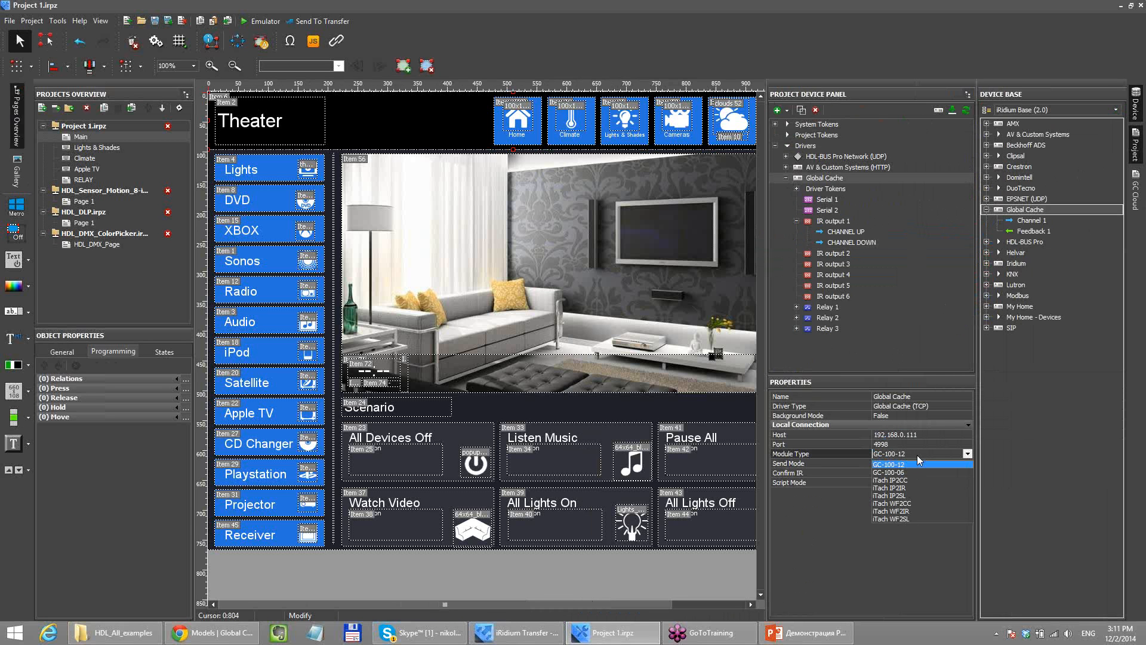
left_click(894, 312)
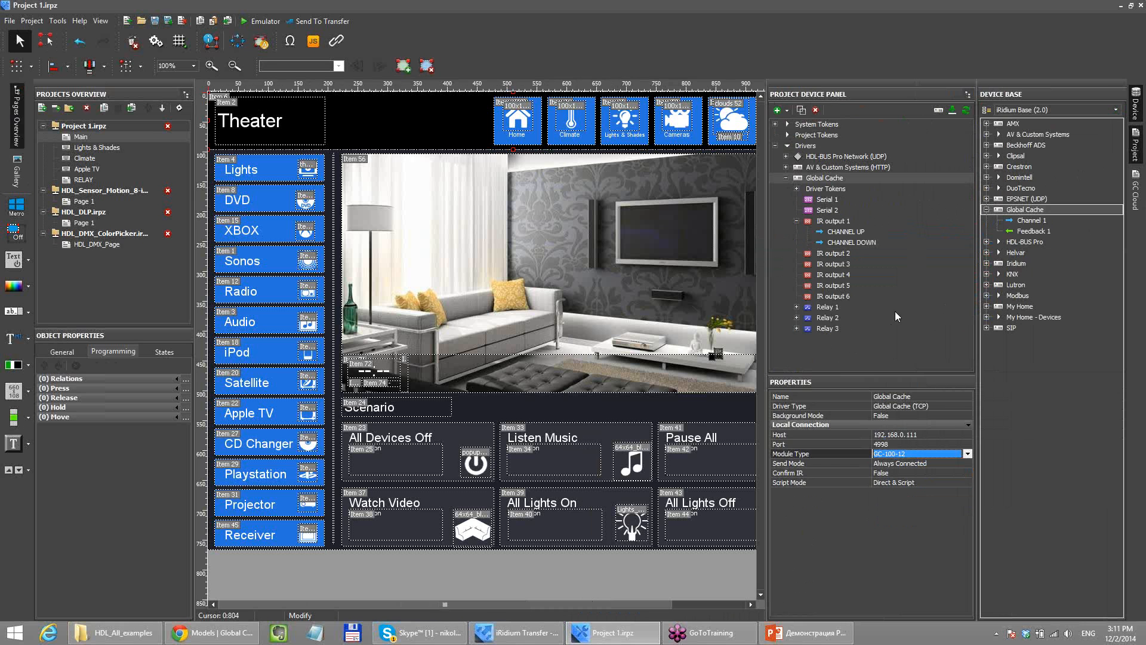
- Open the Apple TV popup and assign CHANNEL UP to the remote's upper arrow as a Send Command action on Release
left_click(846, 231)
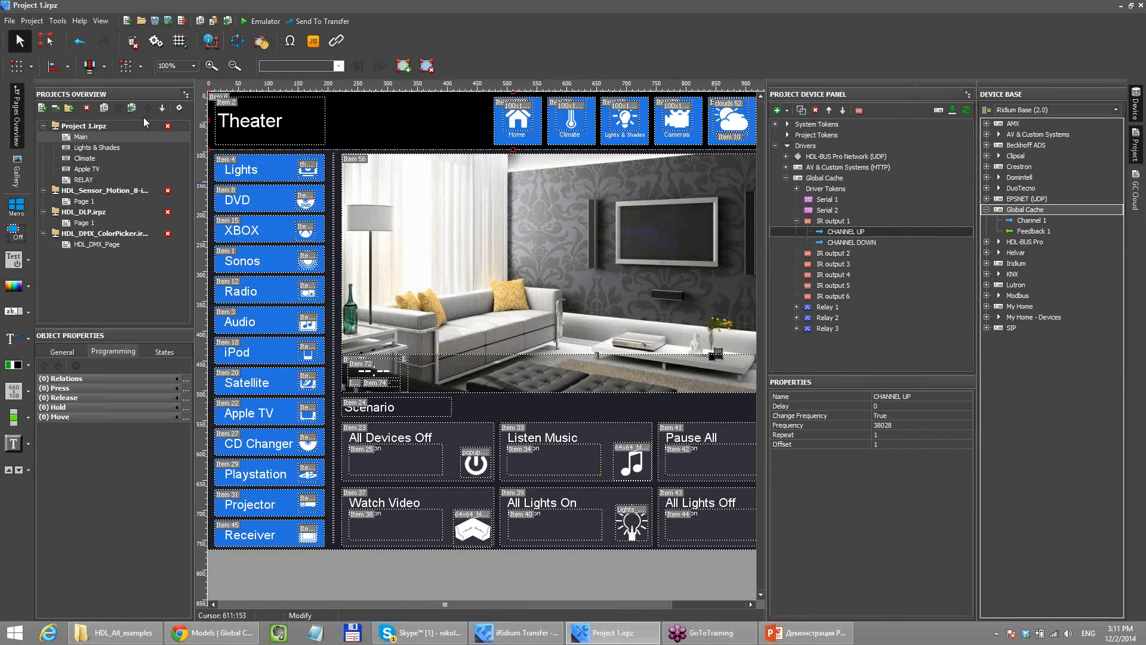
left_click(93, 171)
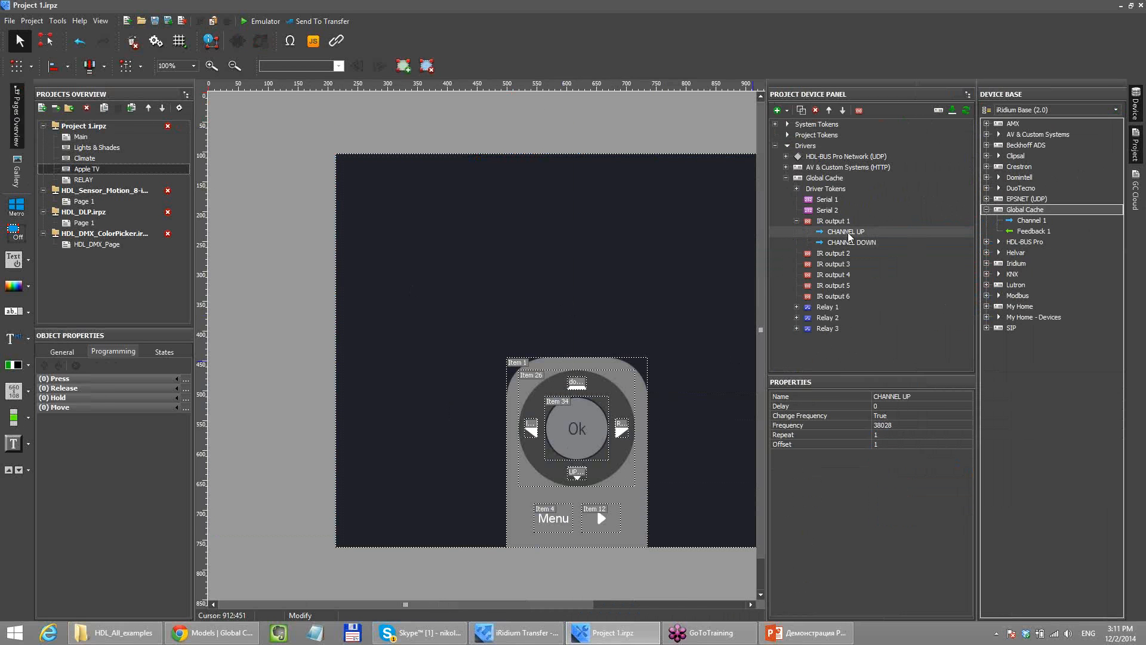
left_click_drag(860, 235, 574, 385)
left_click(490, 287)
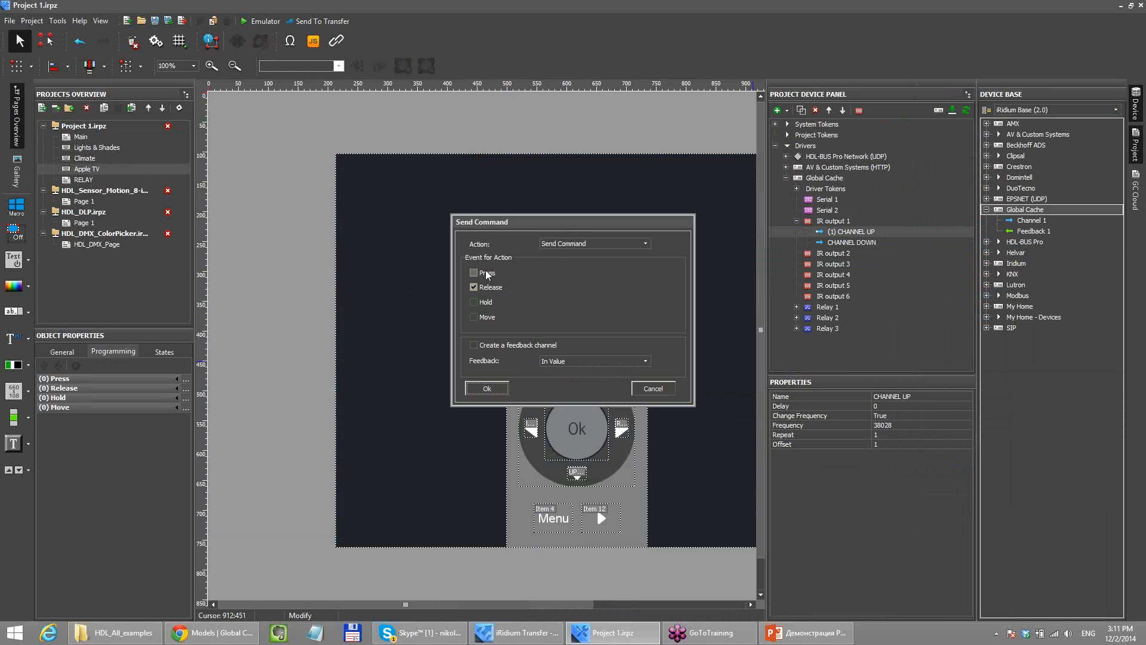
left_click(487, 389)
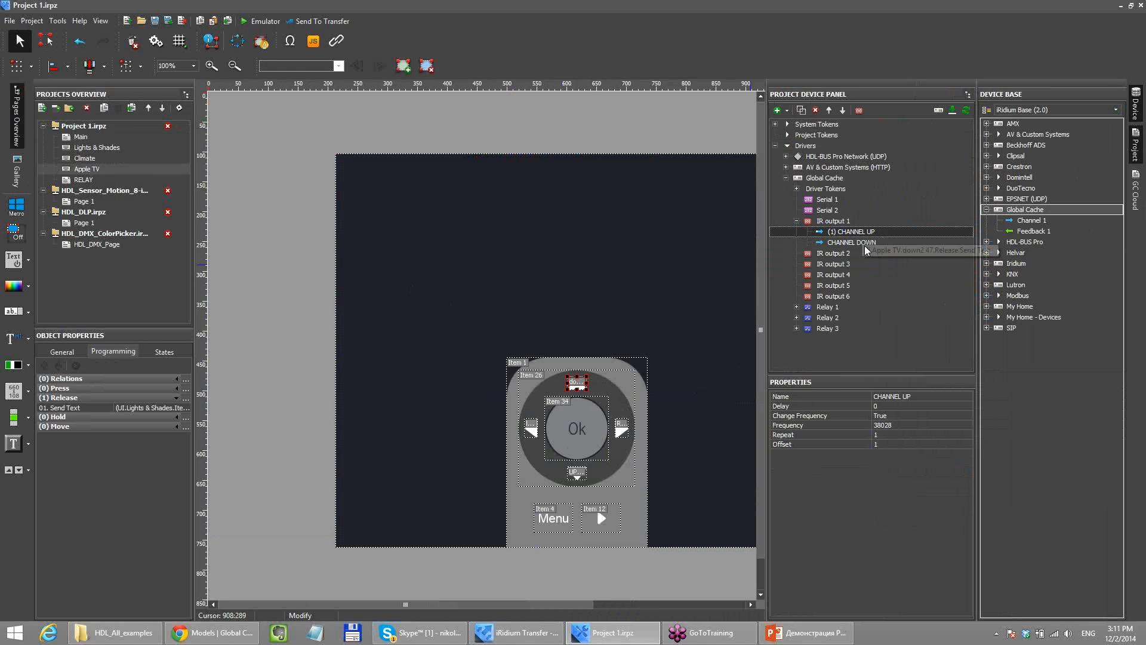
- Assign CHANNEL DOWN to the remote's right arrow with the Send Command action, and check the upper arrow's link to CHANNEL UP
left_click_drag(864, 246, 622, 431)
left_click(491, 388)
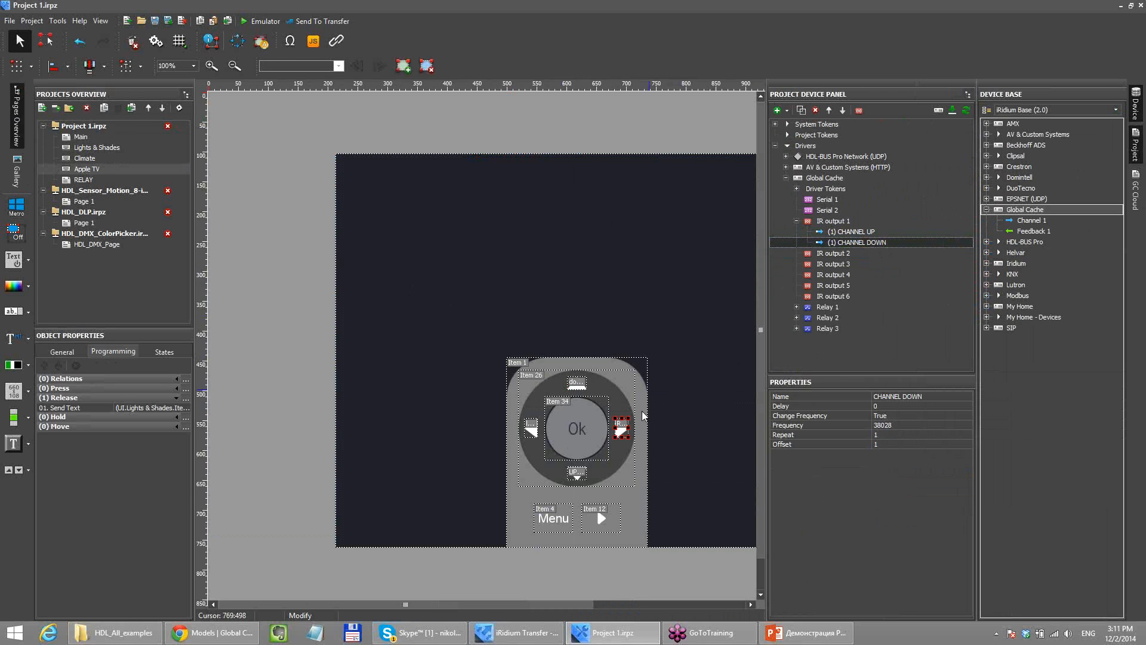
left_click(577, 388)
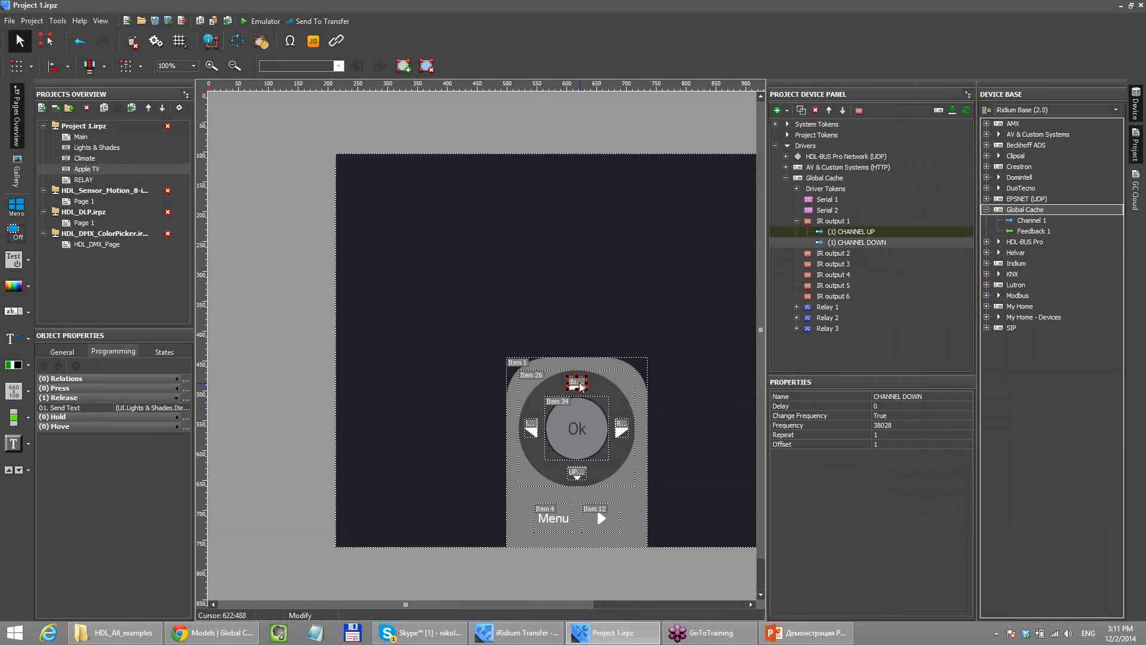
left_click(869, 231)
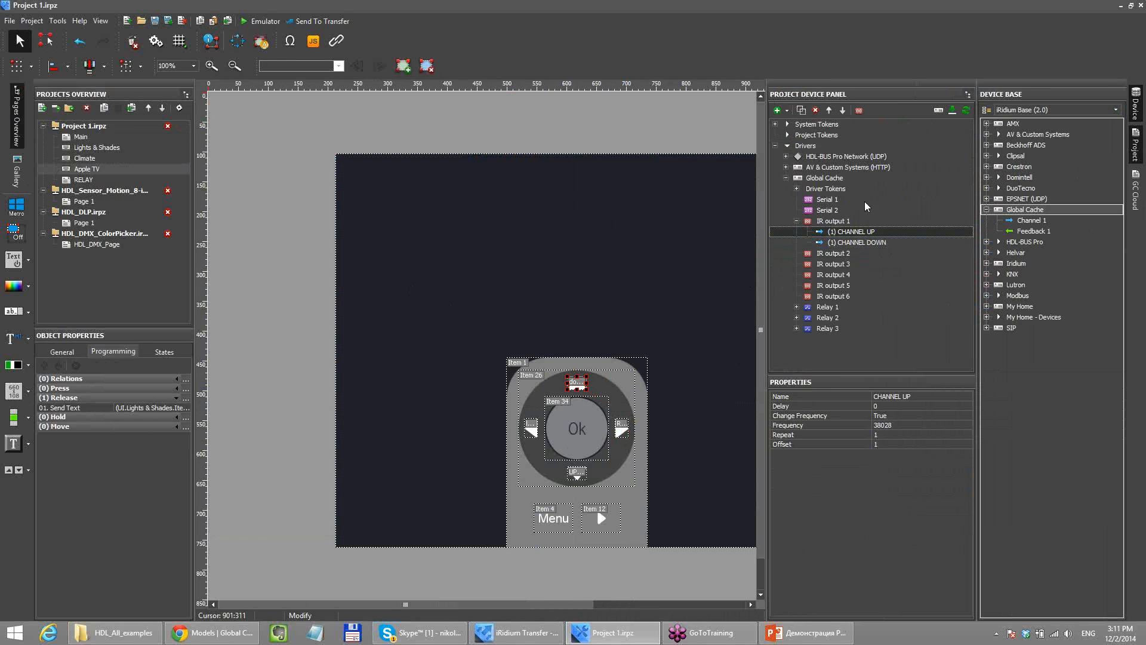
- Show the Global Cache driver's connection properties and open its Host value for editing
left_click(839, 180)
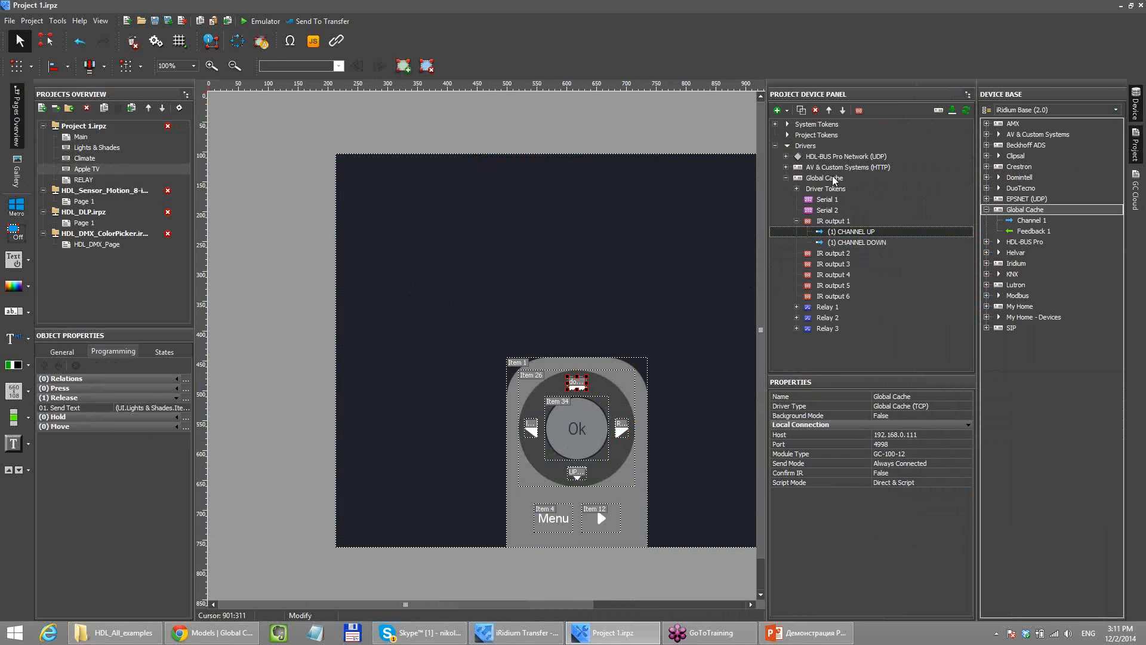
left_click(919, 435)
left_click(935, 437)
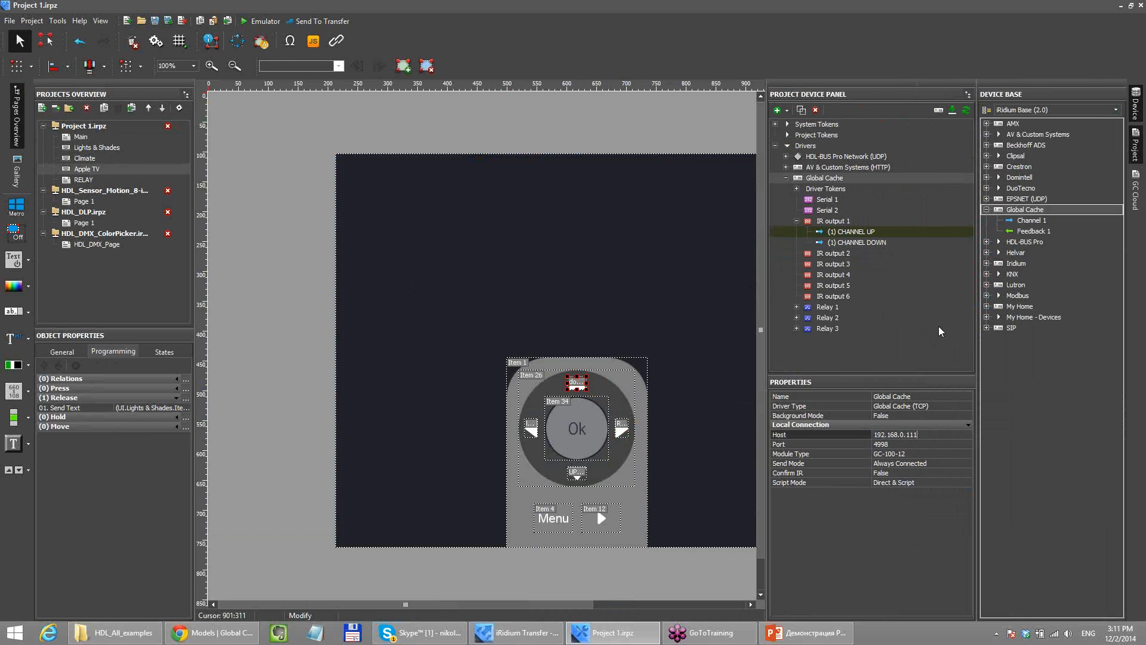
mouse_move(1137, 355)
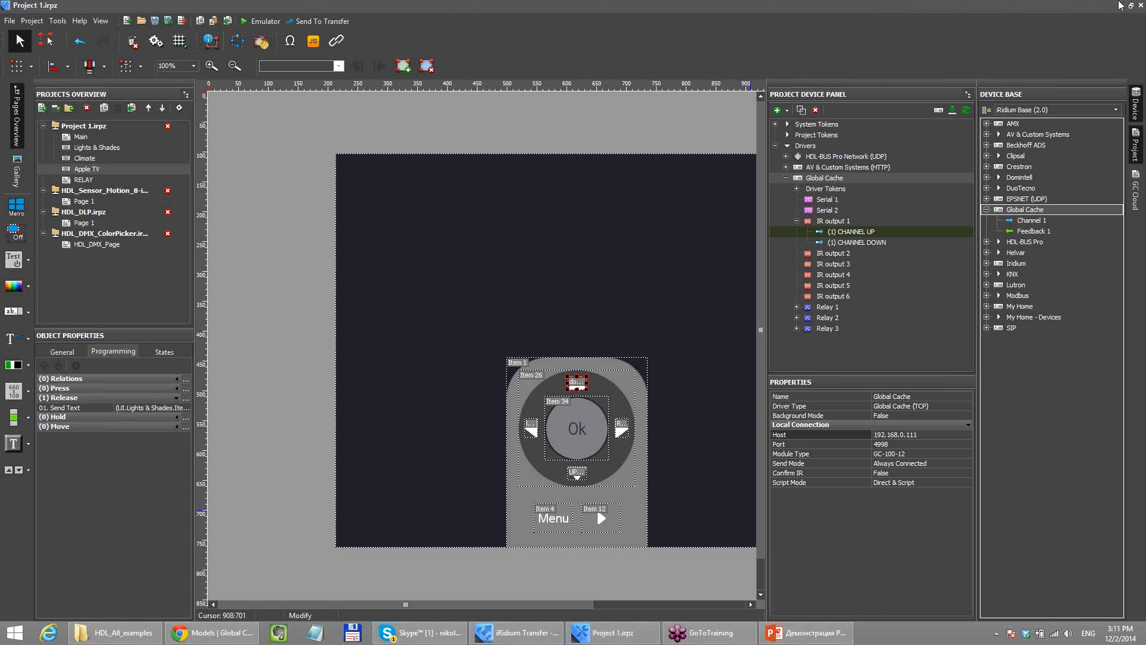
- Minimize the project editor, select all example projects in the HDL_All_examples folder, and clear the selection
left_click(1121, 7)
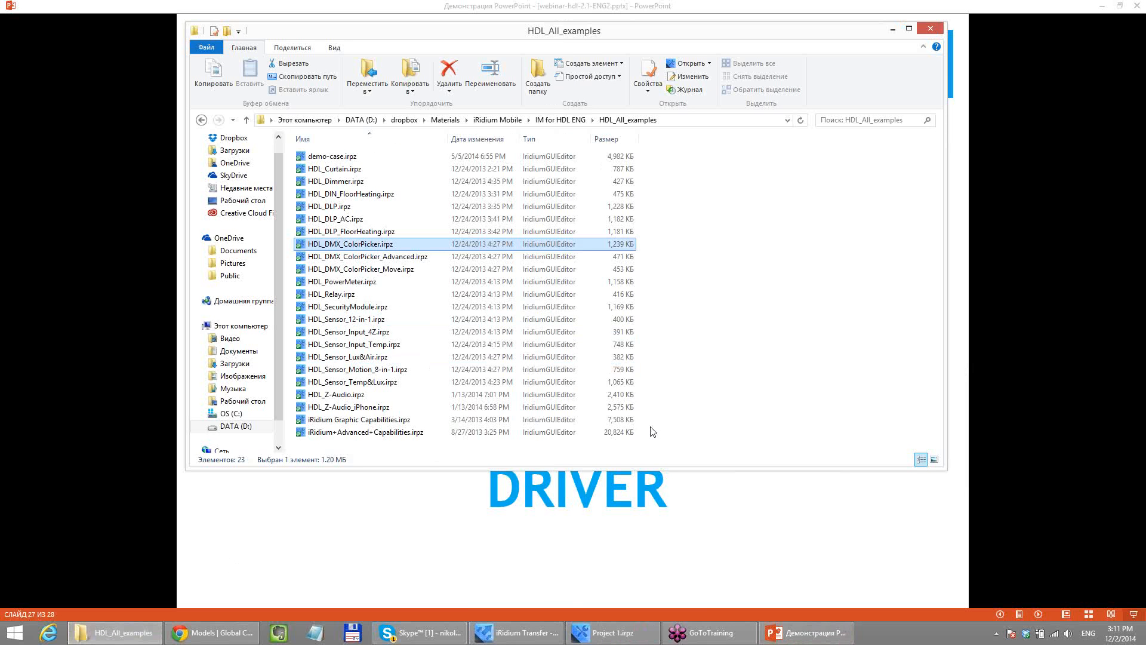
left_click_drag(657, 434, 334, 120)
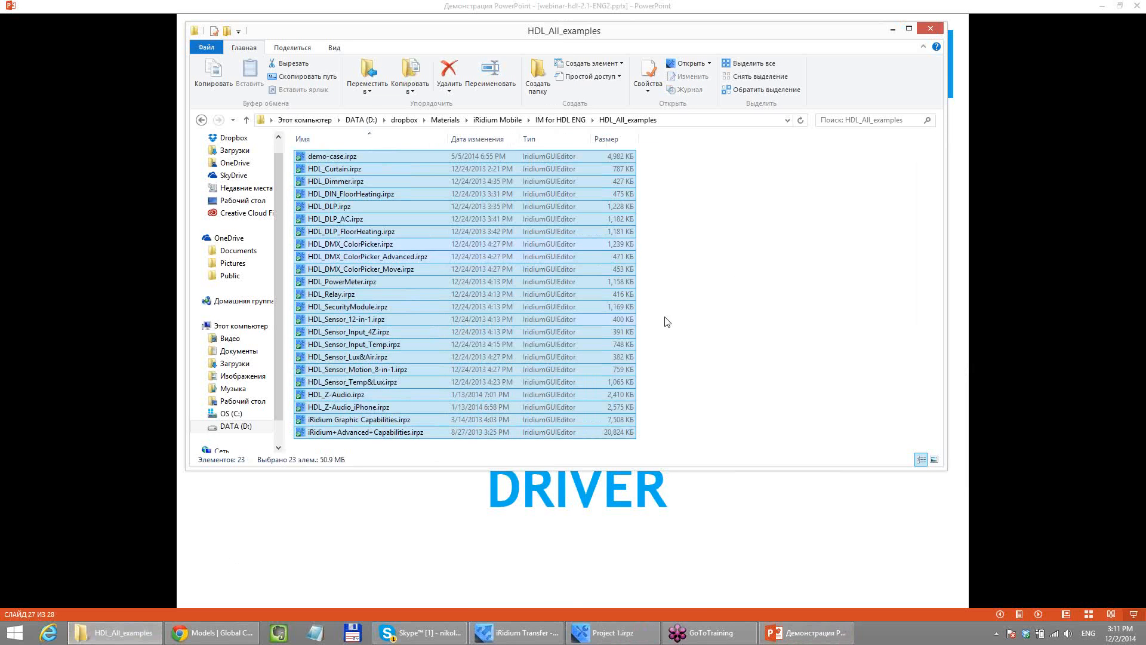
left_click(728, 258)
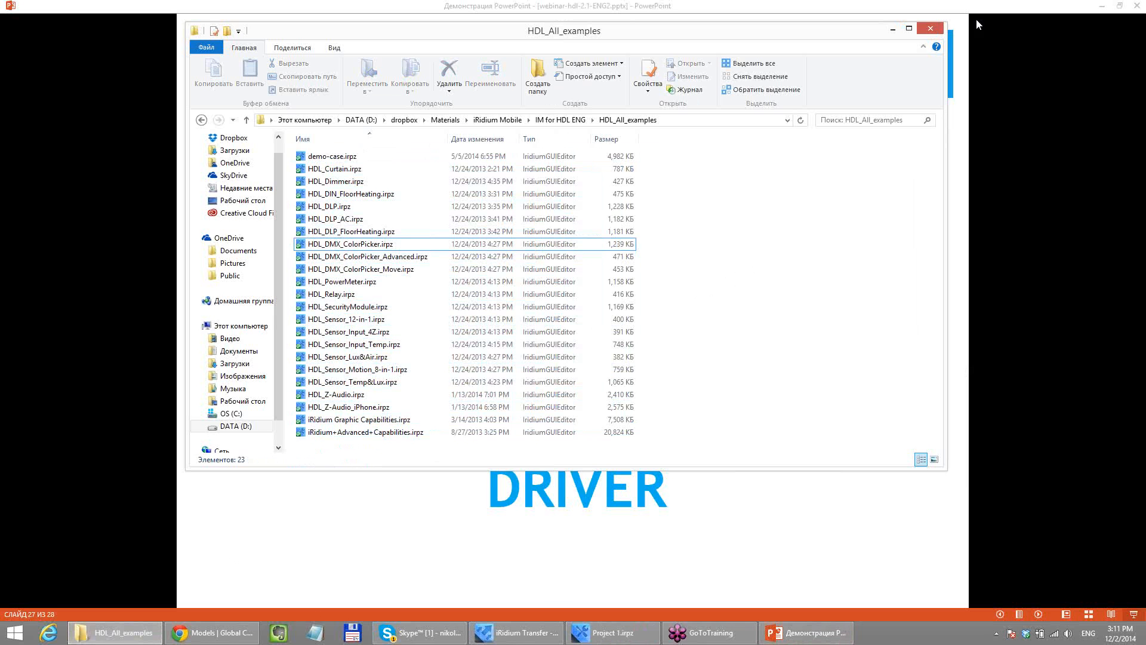
- Minimize the presentation and the HDL_All_examples folder window to clear the desktop
left_click(1028, 539)
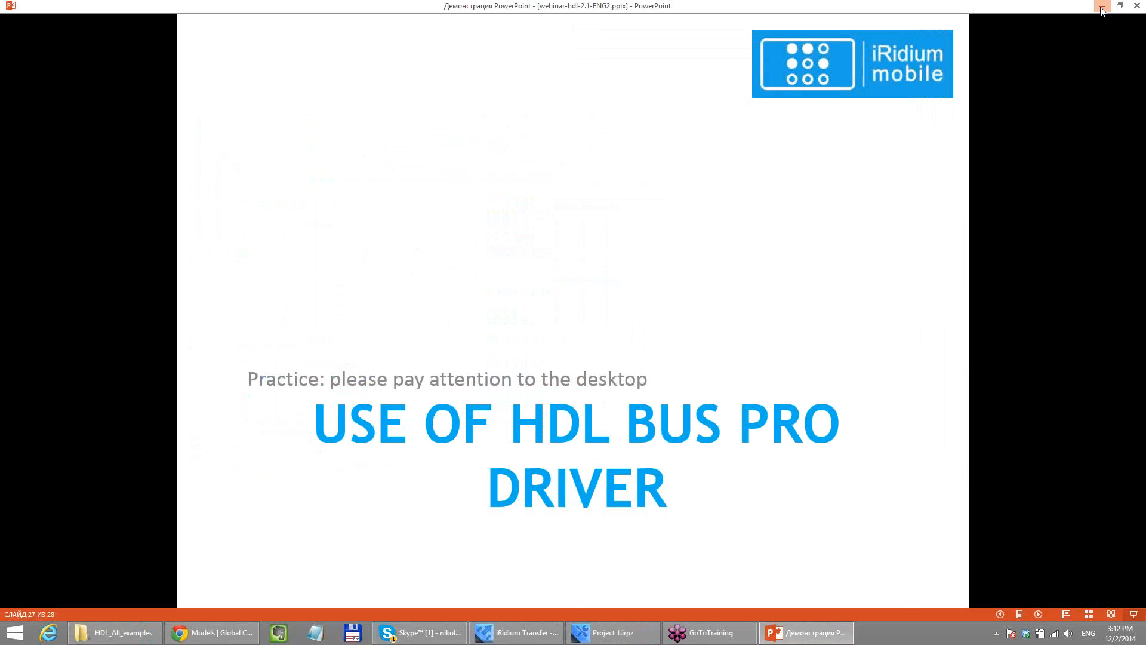
left_click(1101, 8)
left_click(890, 27)
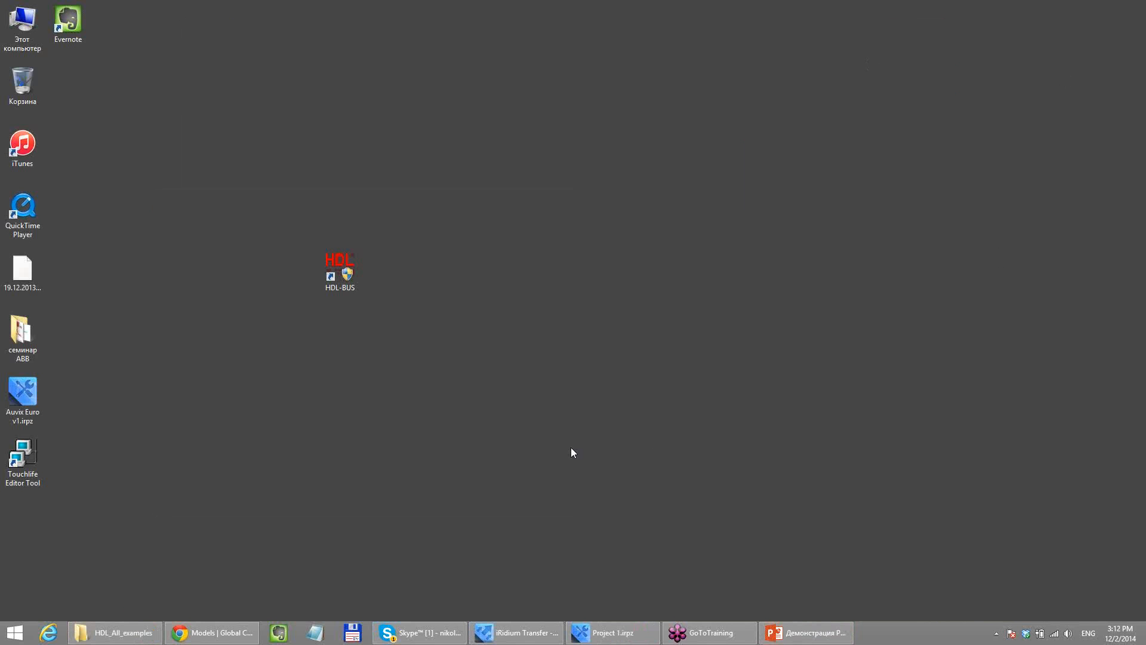